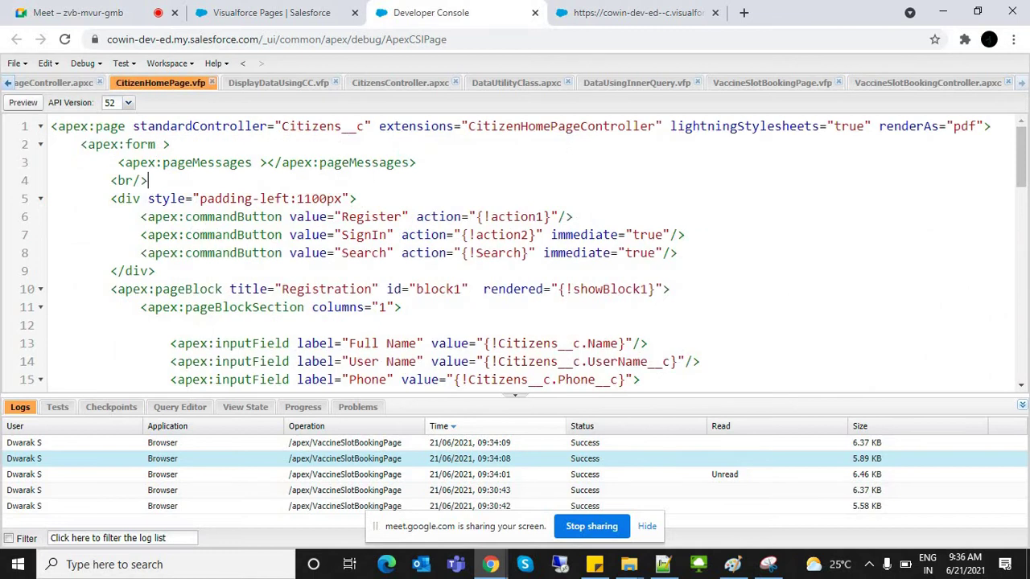
# Step: Find the Phone field's actionSupport on line 16 and select its onchange event name
pyautogui.scroll(-4, 523, 253)
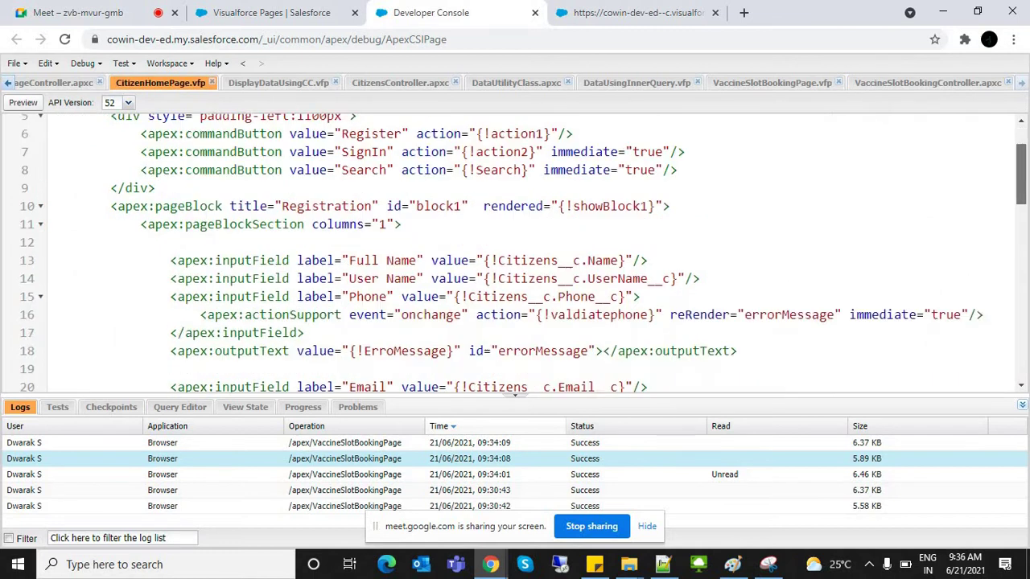
pyautogui.scroll(-5, 523, 253)
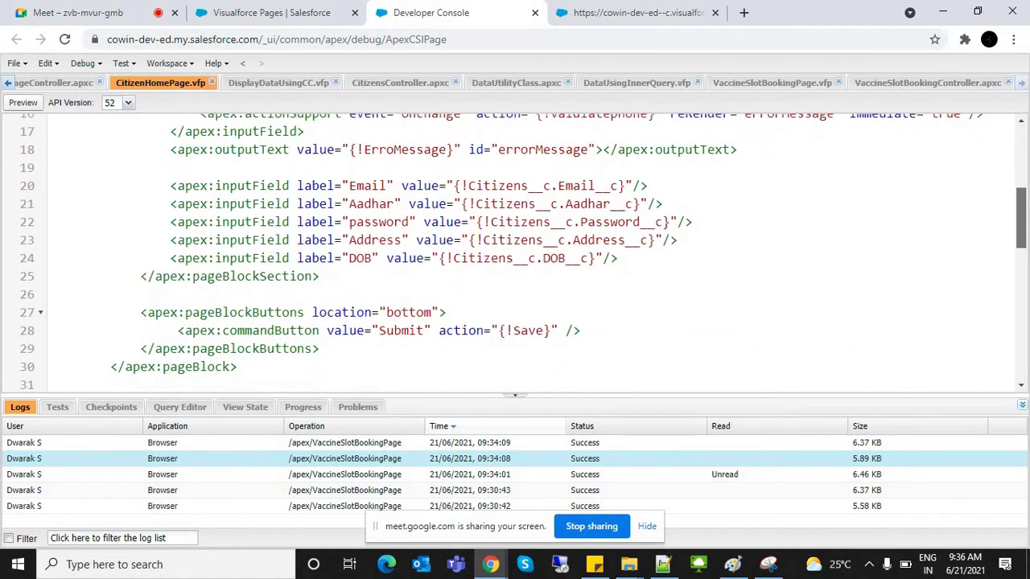
pyautogui.scroll(-1, 523, 253)
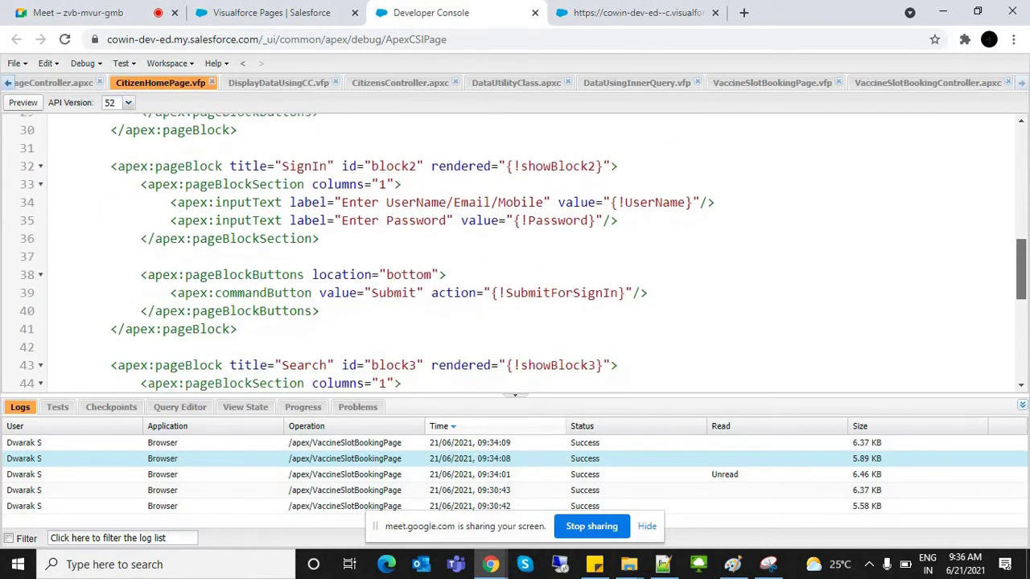
pyautogui.scroll(8, 523, 253)
pyautogui.scroll(-1, 523, 252)
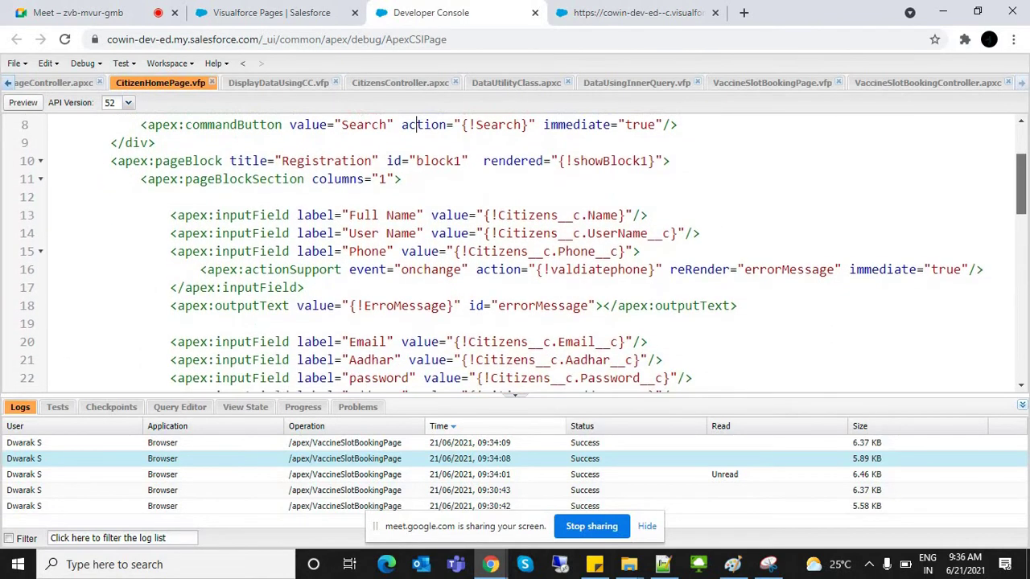
pyautogui.doubleClick(600, 269)
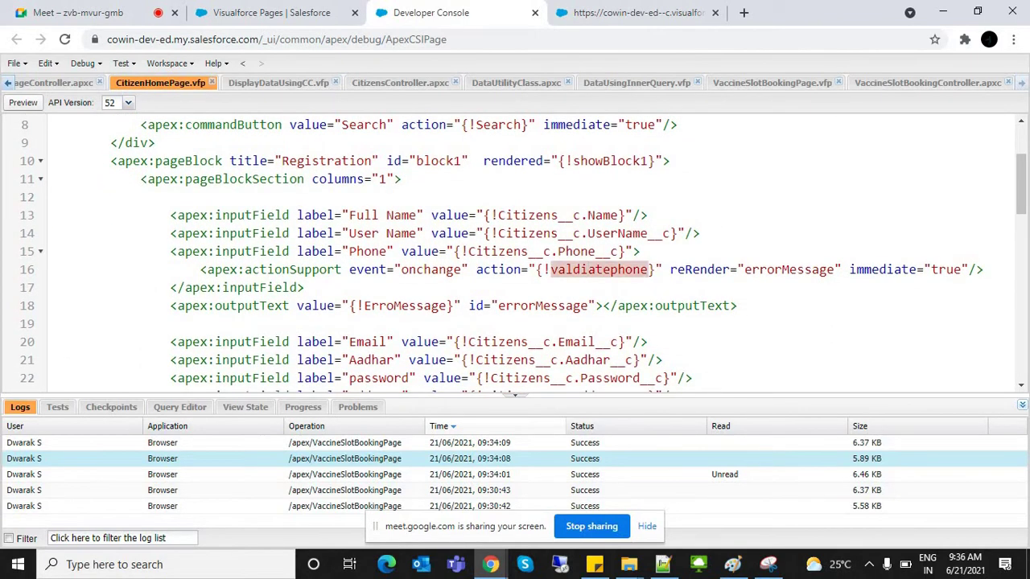
pyautogui.click(282, 287)
pyautogui.click(715, 269)
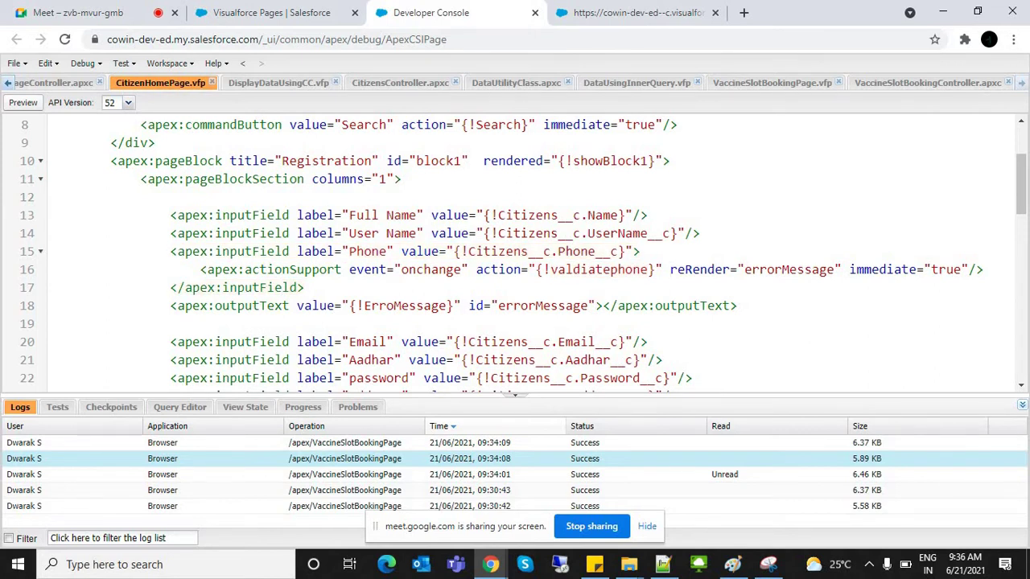
pyautogui.doubleClick(883, 269)
pyautogui.click(439, 270)
pyautogui.doubleClick(432, 269)
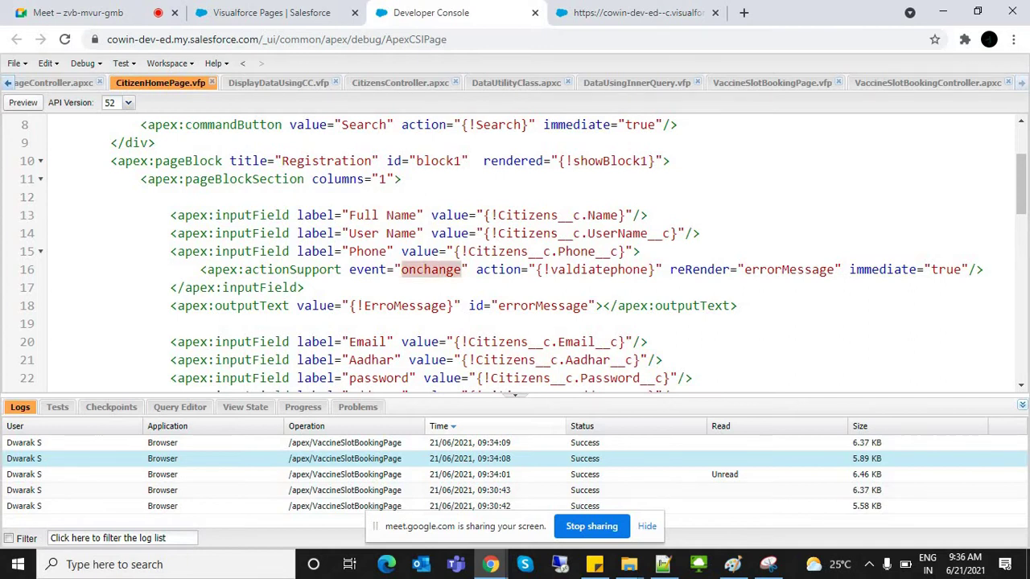
# Step: Delete onchange and use attribute autocomplete on line 14 to insert onmouseout
pyautogui.press('BackSpace')
pyautogui.click(684, 233)
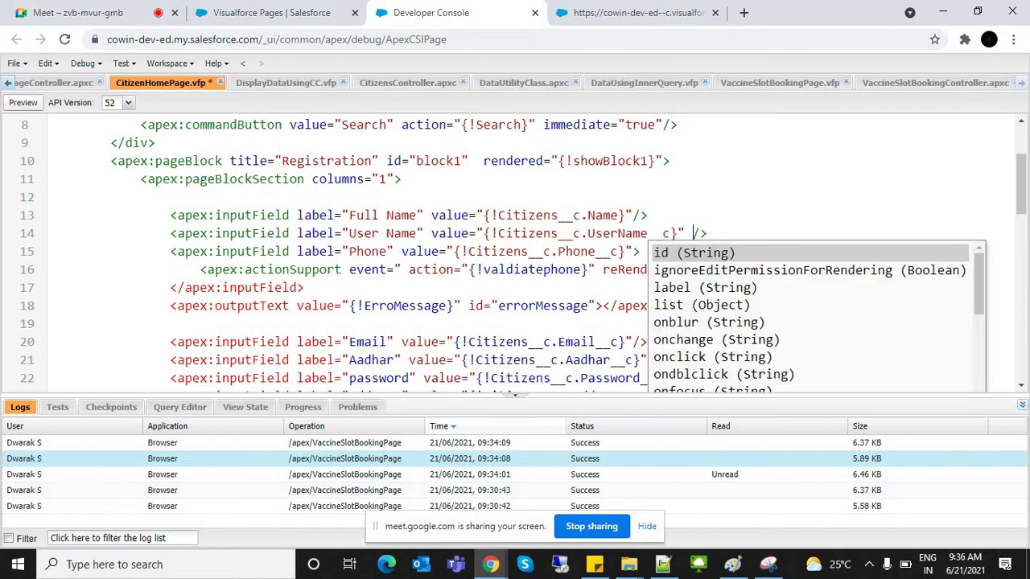
pyautogui.write('on')
pyautogui.press('BackSpace')
pyautogui.press('BackSpace')
pyautogui.press('BackSpace')
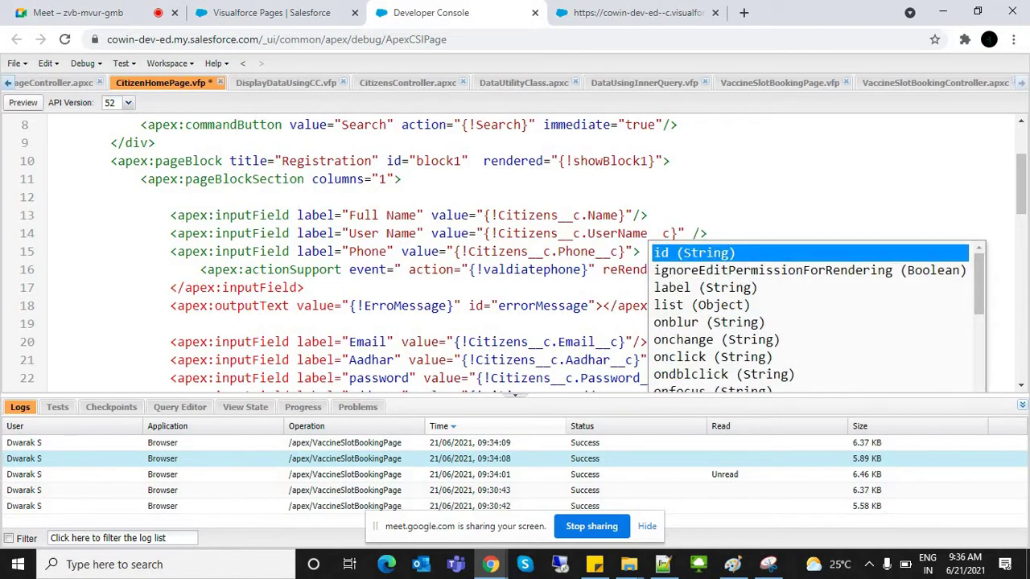
pyautogui.scroll(-3, 817, 318)
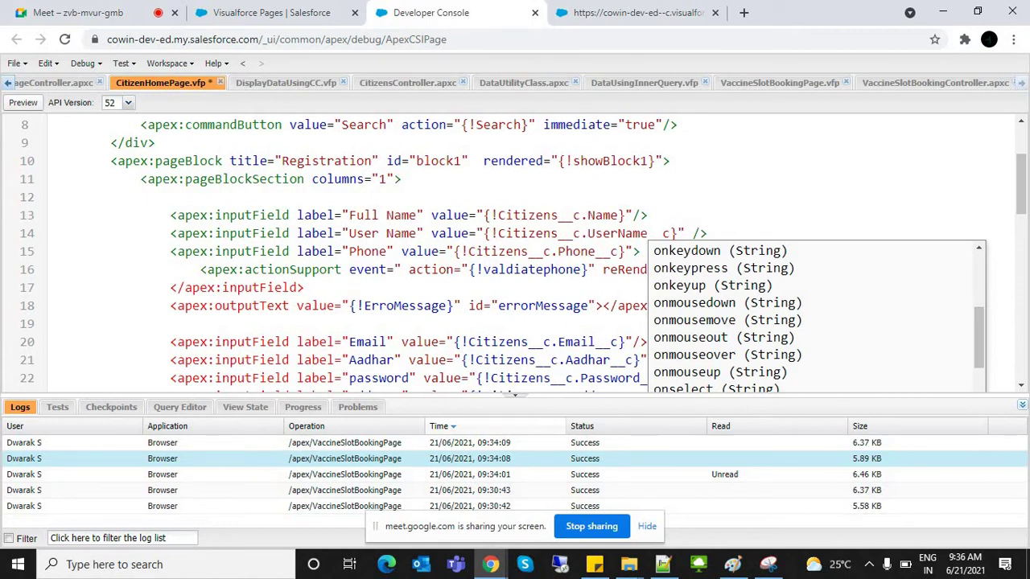
pyautogui.scroll(3, 816, 317)
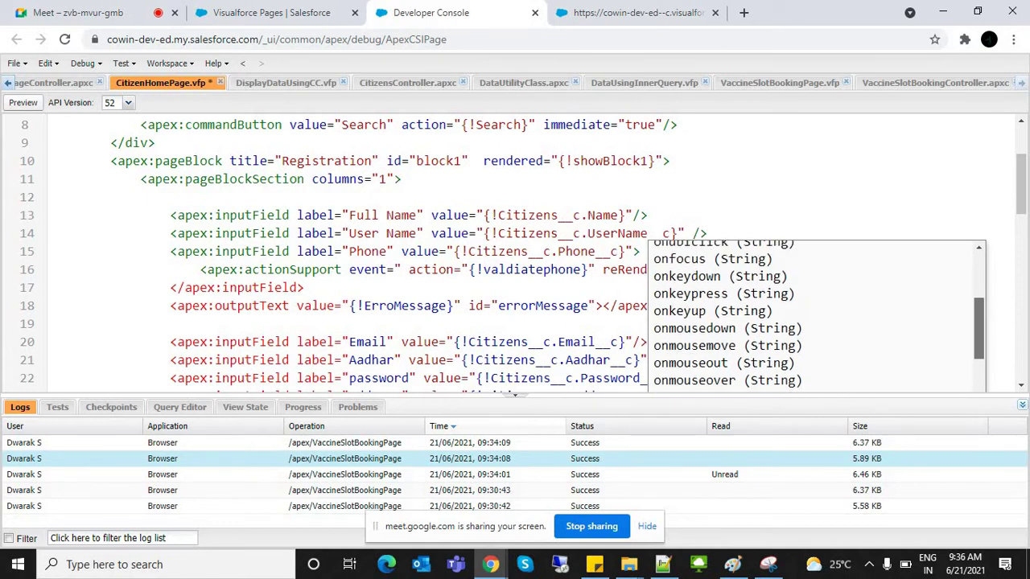
pyautogui.scroll(1, 817, 318)
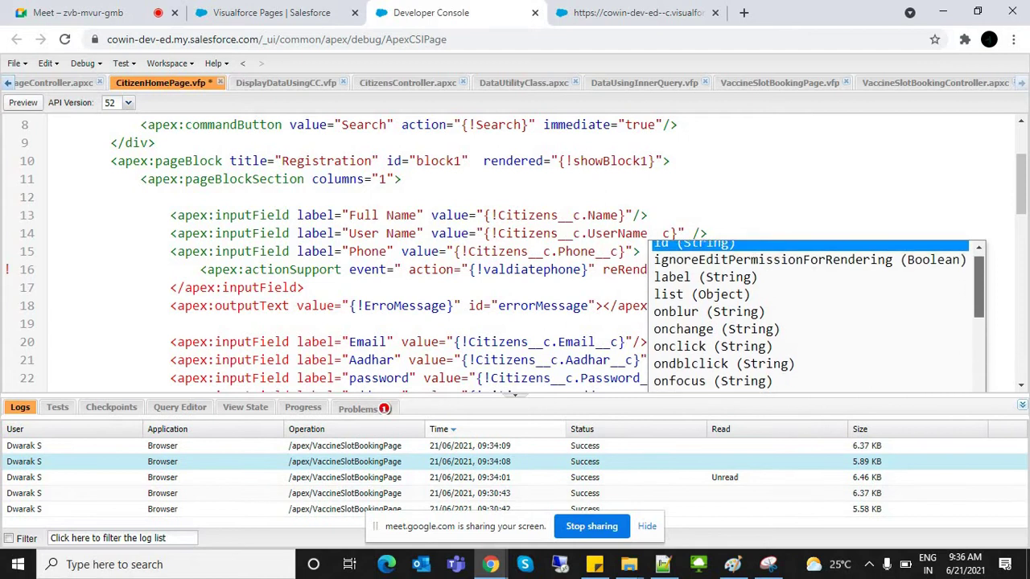
pyautogui.scroll(-1, 816, 316)
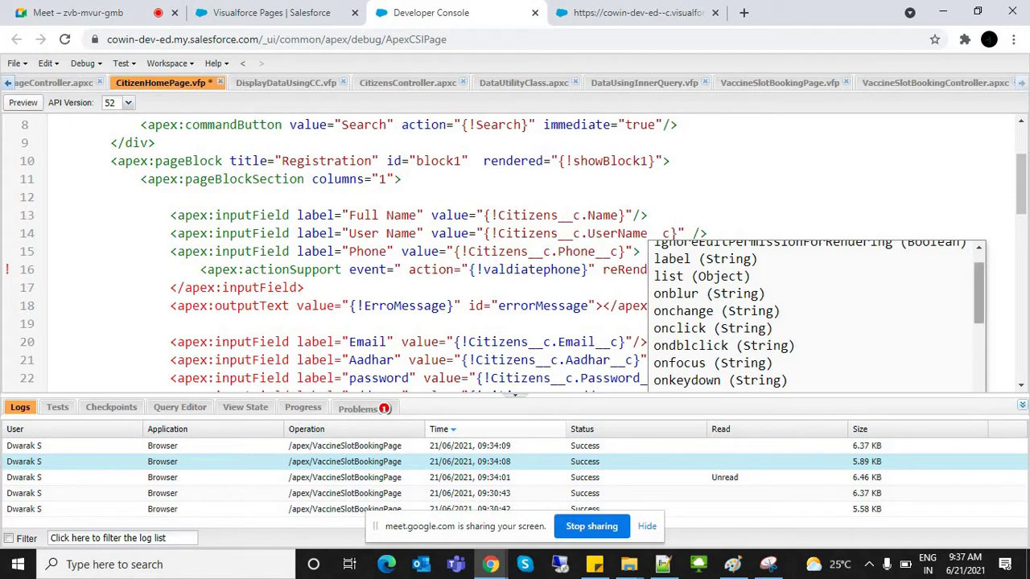
pyautogui.moveTo(979, 293); pyautogui.dragTo(979, 323)
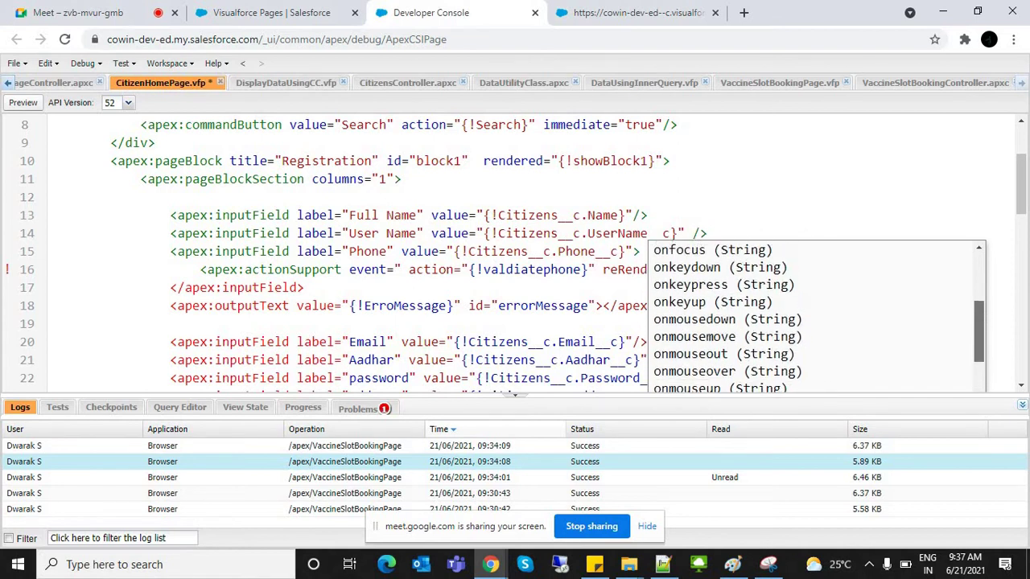
pyautogui.click(727, 354)
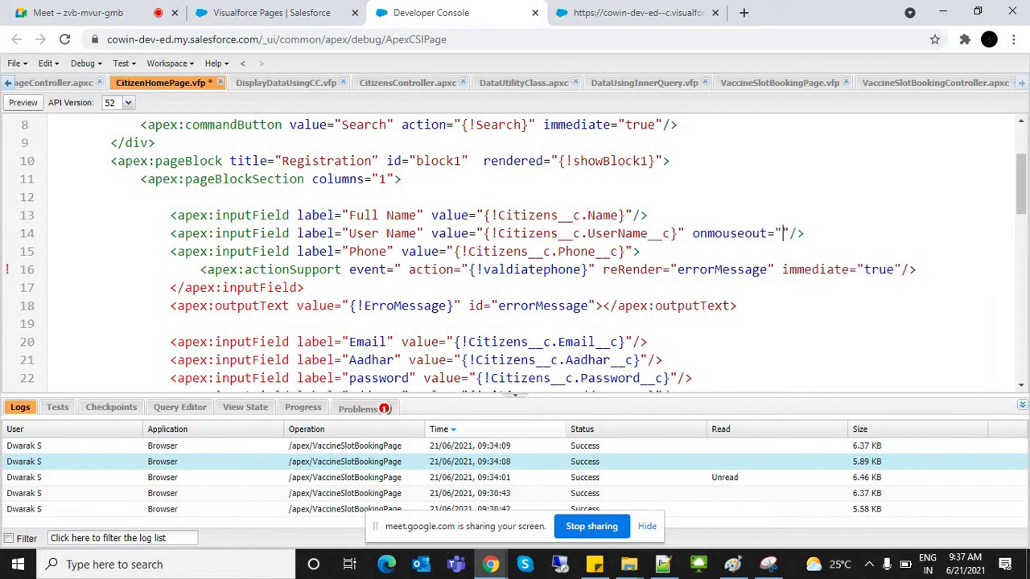
# Step: Paste onmouseout into line 16's event attribute, remove the temporary line 14 attribute, and save
pyautogui.doubleClick(738, 234)
pyautogui.hotkey('ctrl', 'c')
pyautogui.click(403, 269)
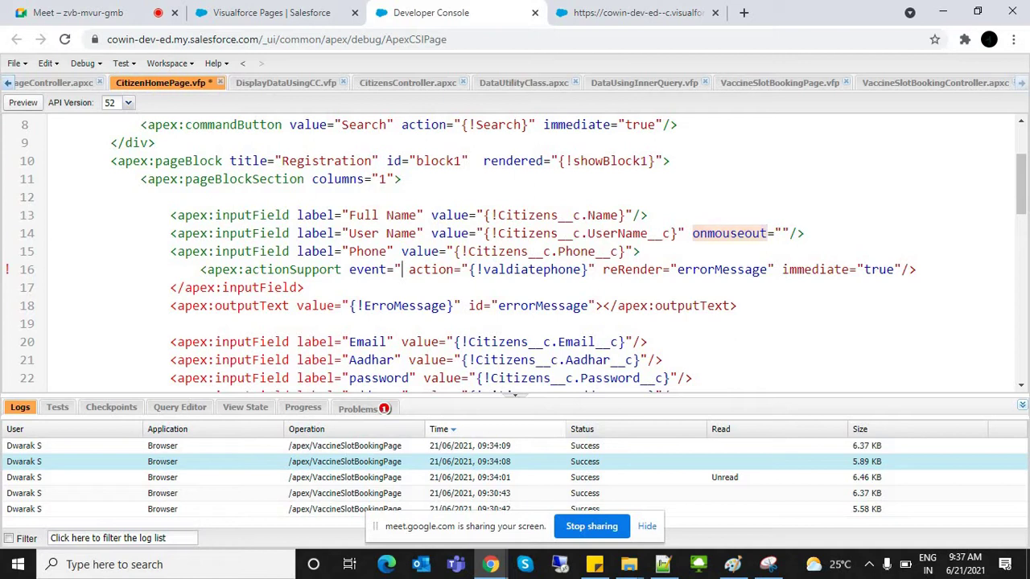
pyautogui.write('"')
pyautogui.hotkey('ctrl', 'v')
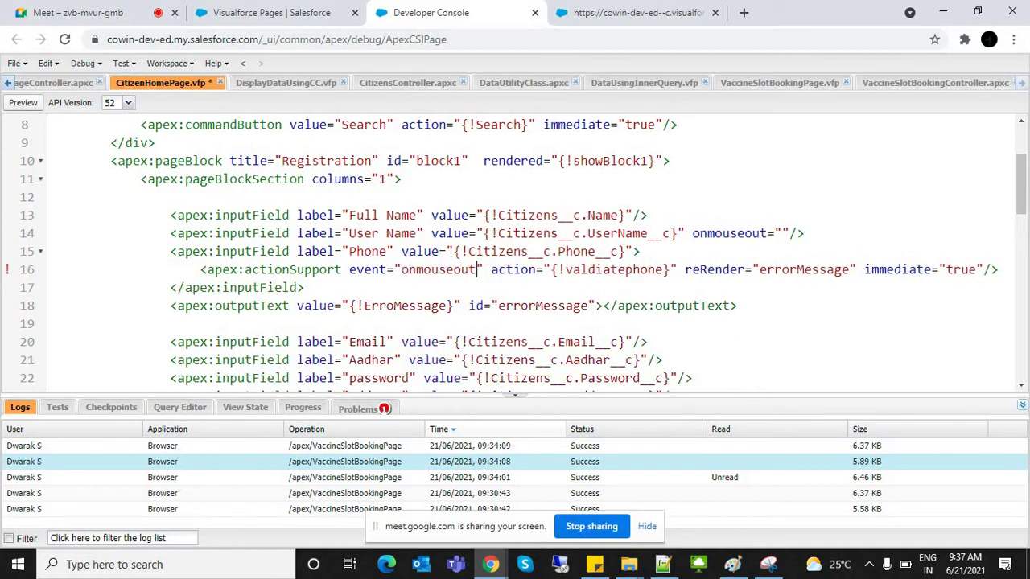
pyautogui.moveTo(693, 234); pyautogui.dragTo(788, 233)
pyautogui.press('BackSpace')
pyautogui.press('BackSpace')
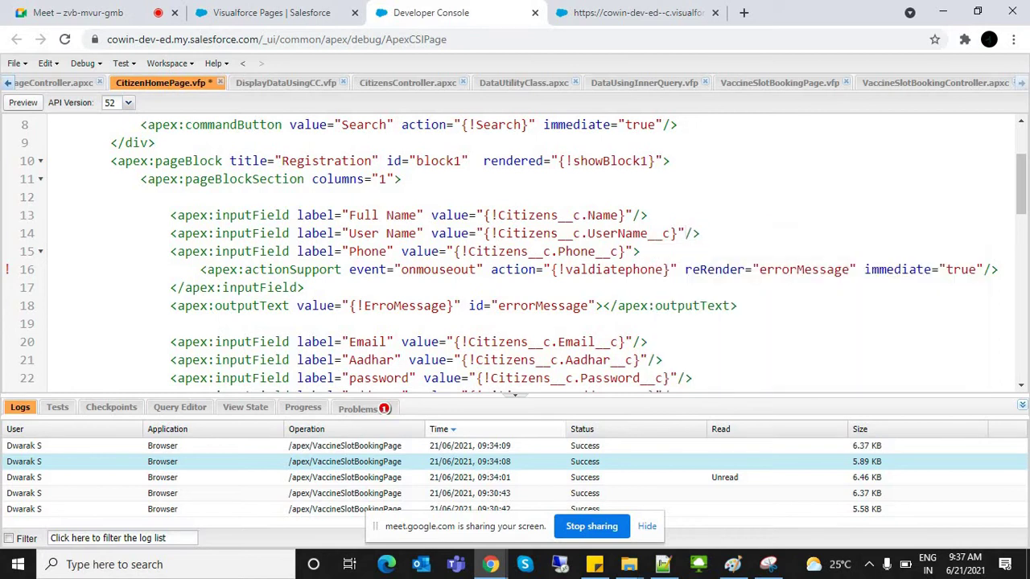
pyautogui.hotkey('ctrl', 's')
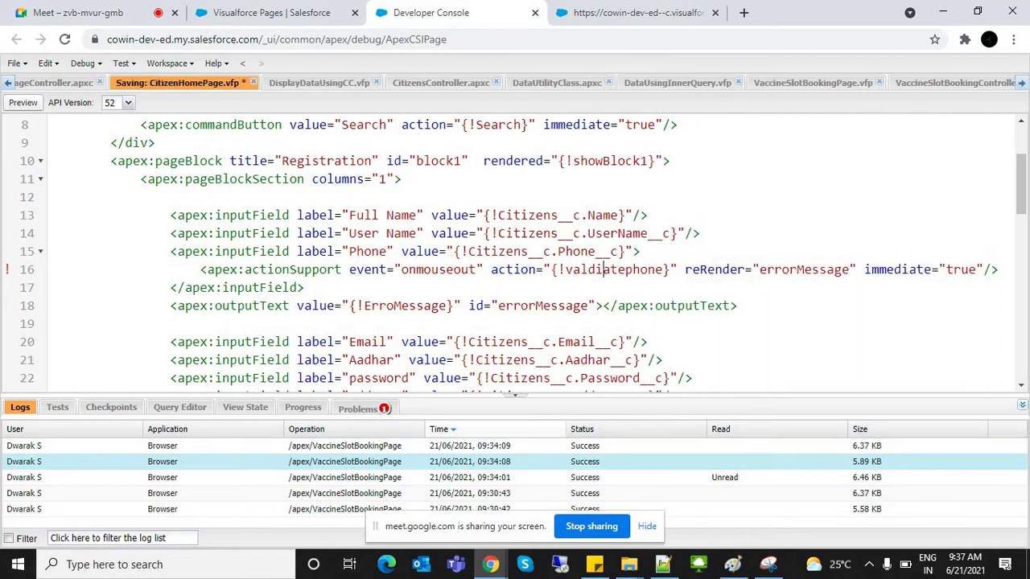
# Step: Review line 16's actionSupport attributes and bring up the attribute suggestions list
pyautogui.doubleClick(603, 269)
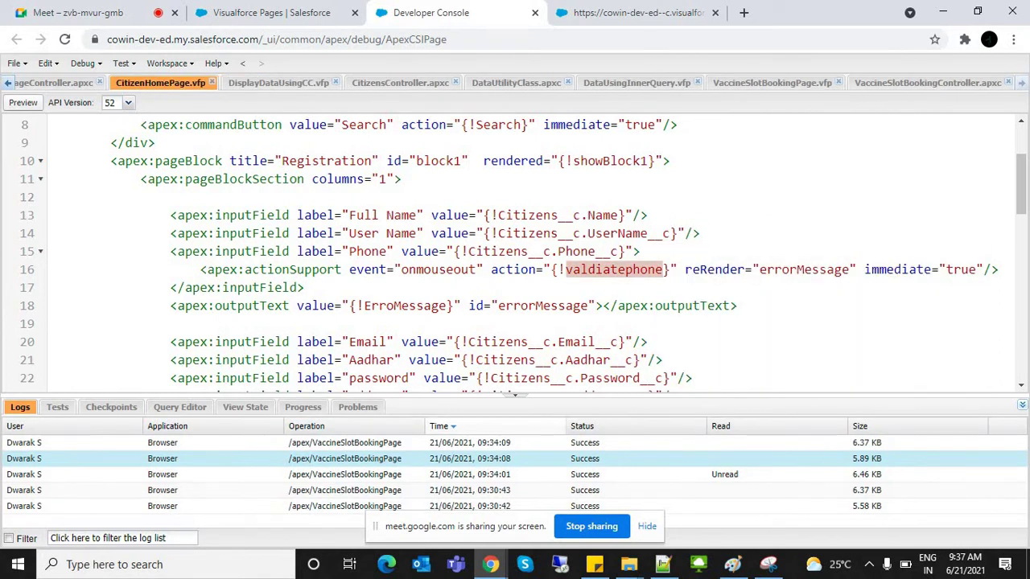
pyautogui.click(768, 269)
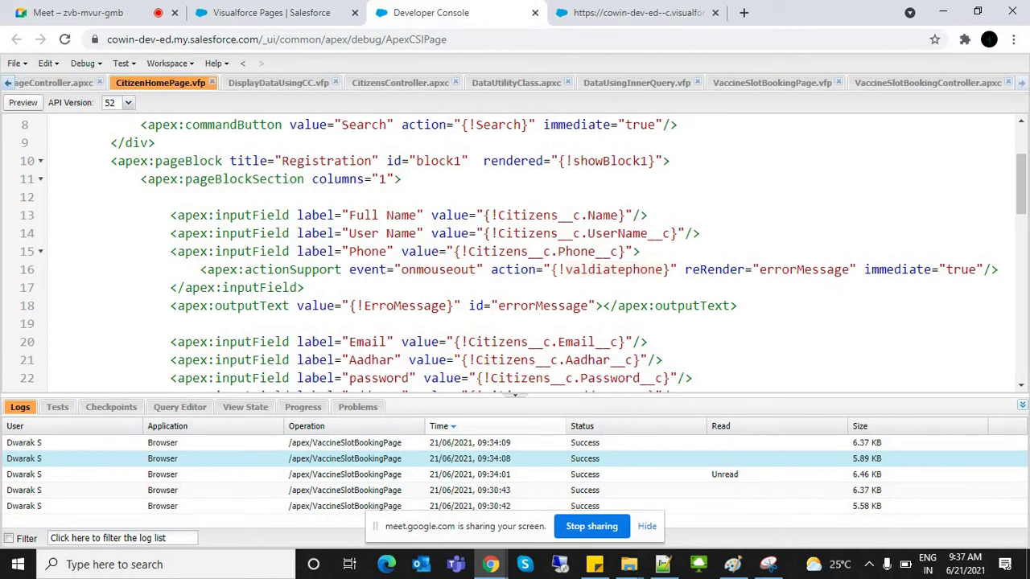
pyautogui.click(686, 269)
pyautogui.hotkey('ctrl', 'space')
pyautogui.click(947, 269)
# Step: Switch to the slot booking page in the browser and reload it
pyautogui.hotkey('ctrl', 'Tab')
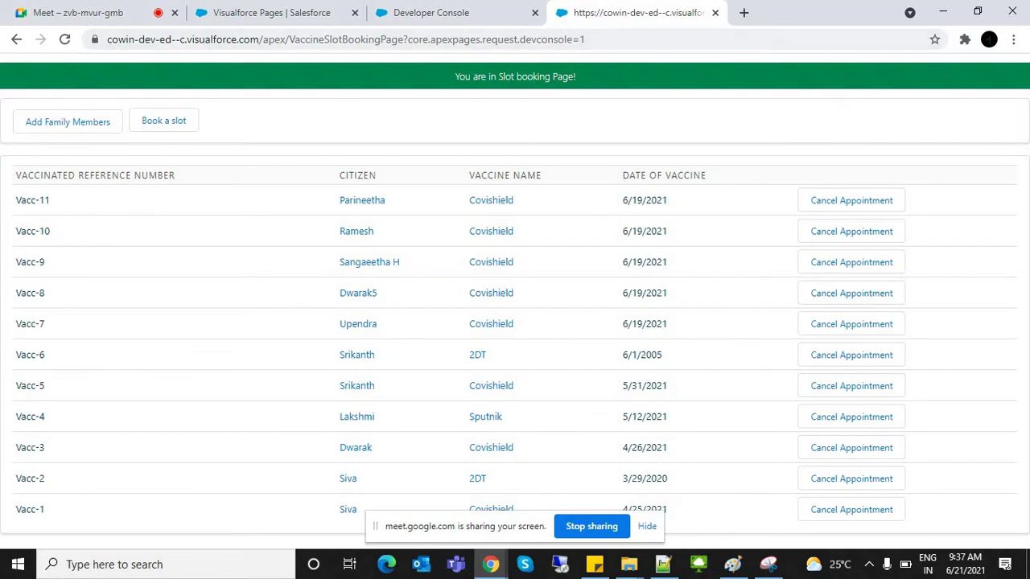
pyautogui.click(495, 39)
pyautogui.doubleClick(495, 39)
pyautogui.press('Return')
# Step: Cancel the Vacc-11 appointment by answering Yes, dismiss the alerts, and go back to Developer Console
pyautogui.click(851, 200)
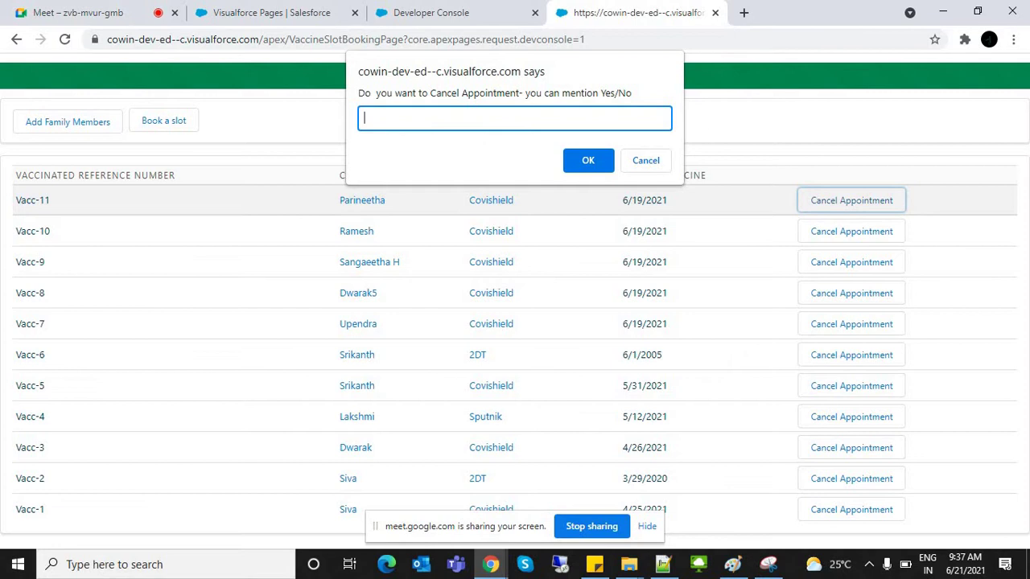
pyautogui.moveTo(365, 92); pyautogui.dragTo(632, 93)
pyautogui.click(525, 92)
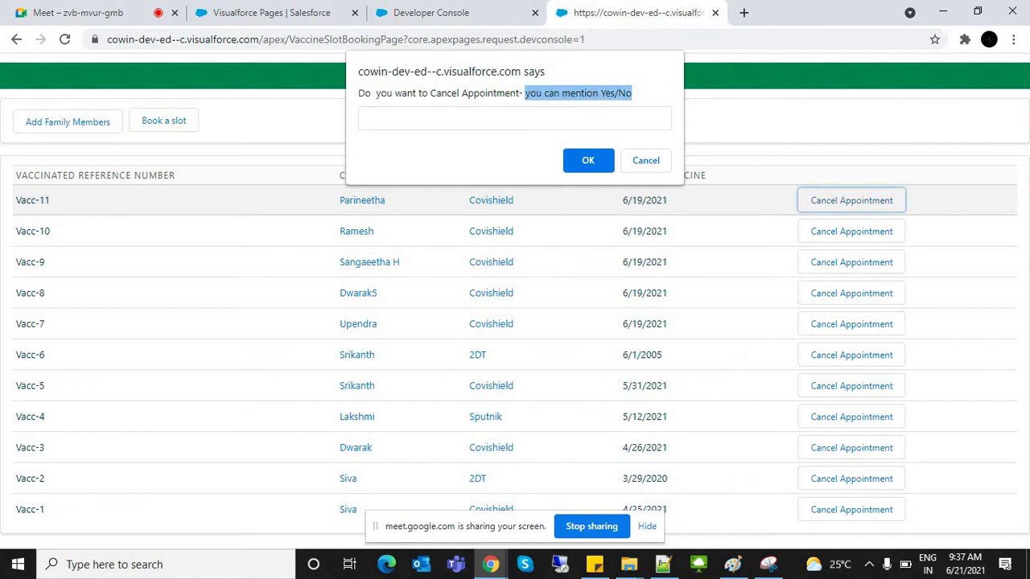
pyautogui.click(364, 119)
pyautogui.write('Yes')
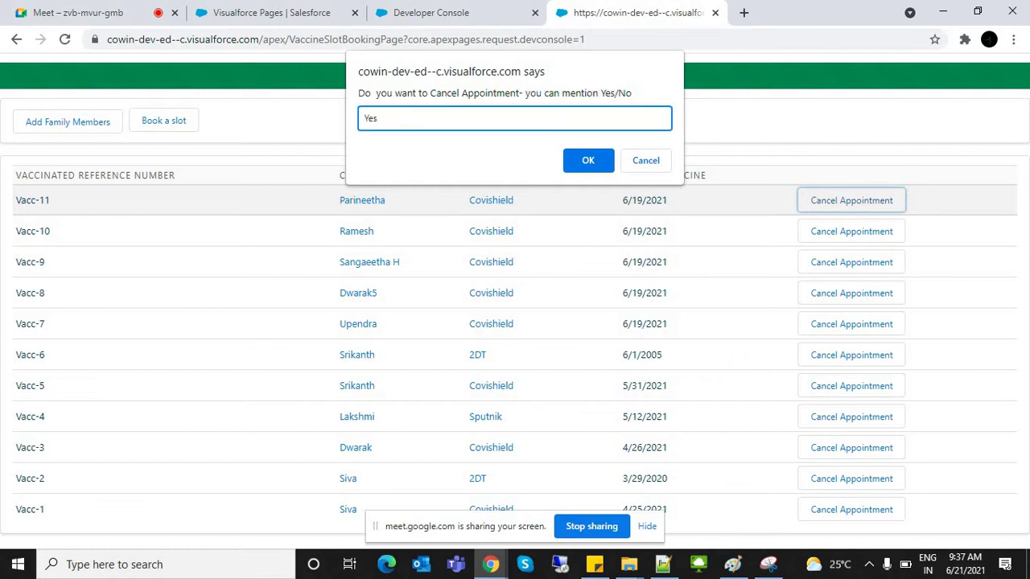
pyautogui.click(606, 158)
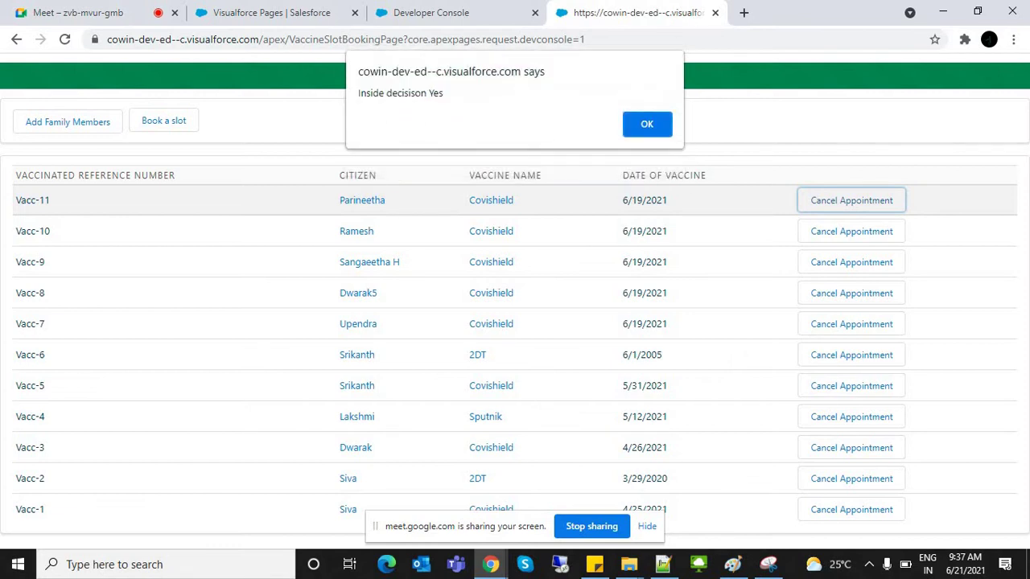
pyautogui.press('Return')
pyautogui.press('Return')
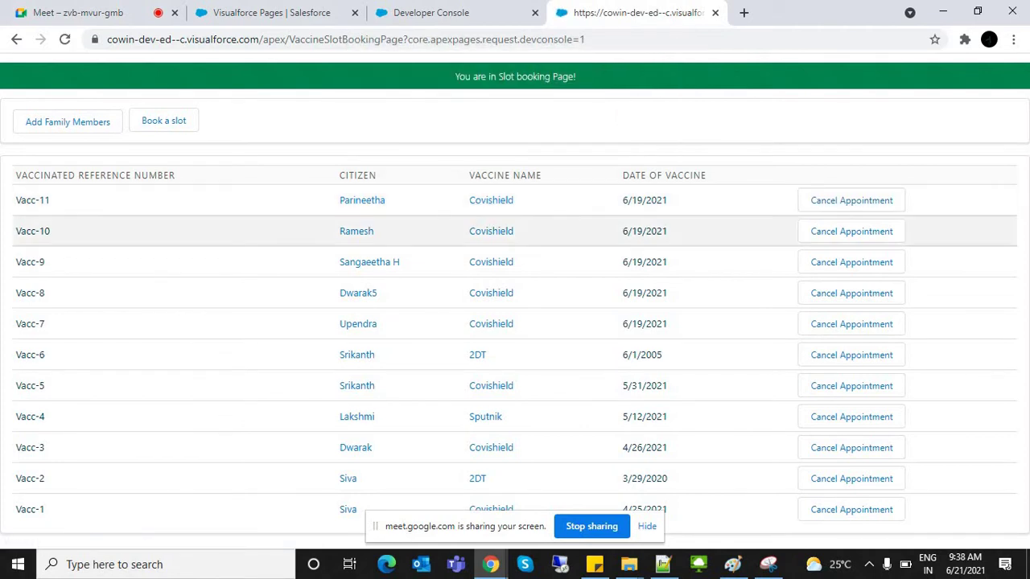
pyautogui.click(646, 526)
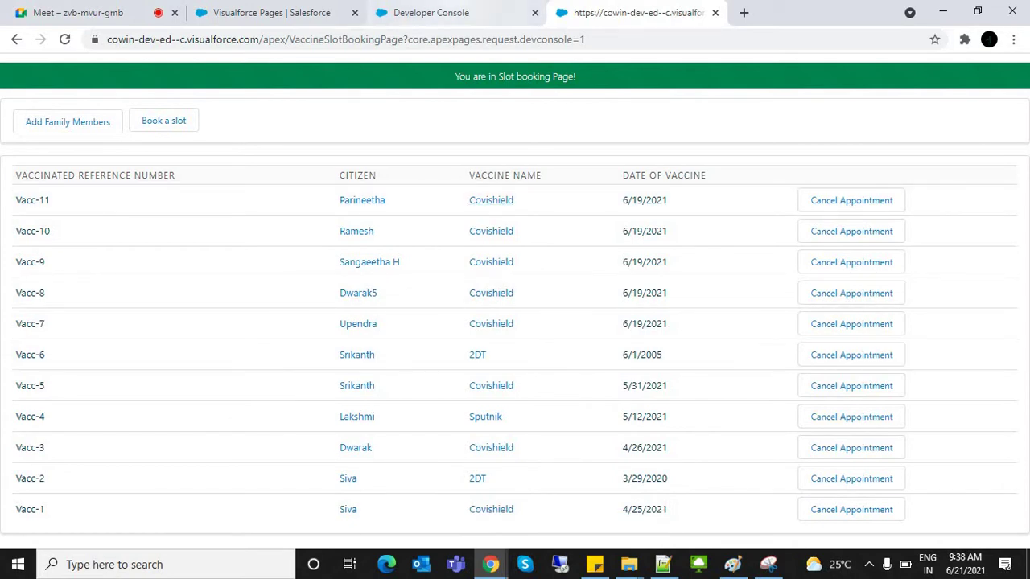
pyautogui.click(435, 13)
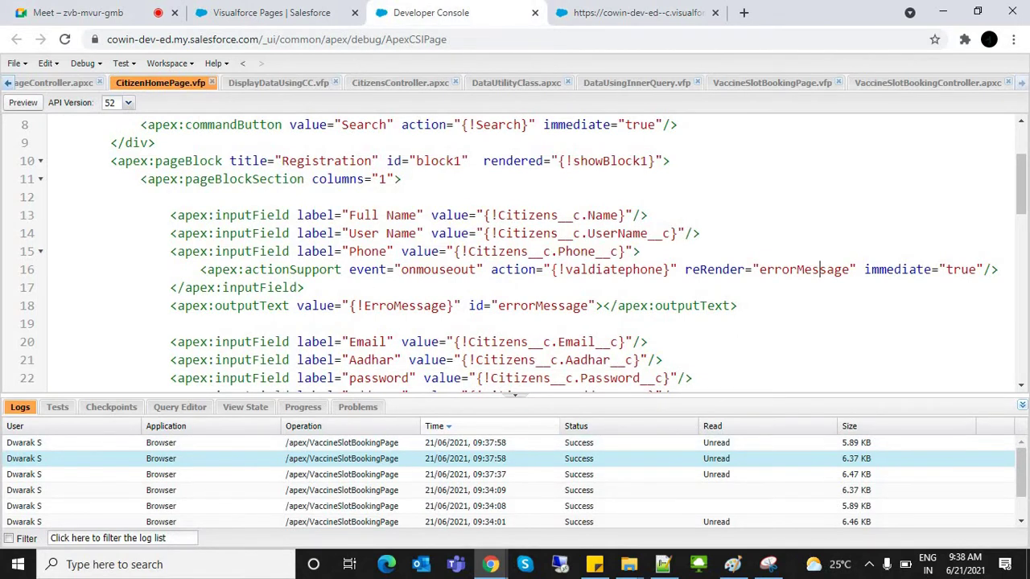
# Step: In VaccineSlotBookingController.apxc, mark the debug statement inside DeleteRecord
pyautogui.click(928, 83)
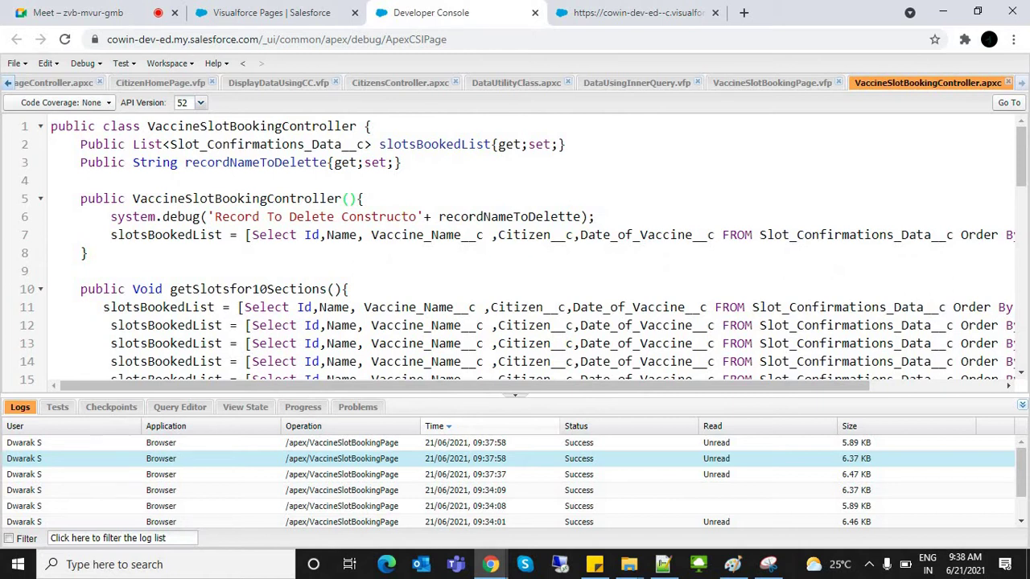
pyautogui.moveTo(1020, 153); pyautogui.dragTo(1020, 338)
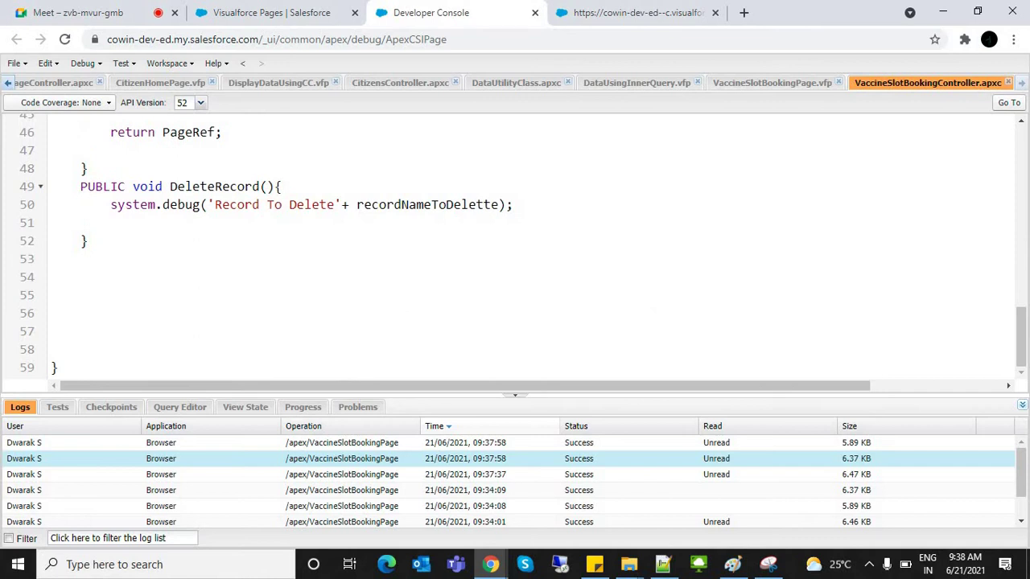
pyautogui.moveTo(110, 205); pyautogui.dragTo(512, 205)
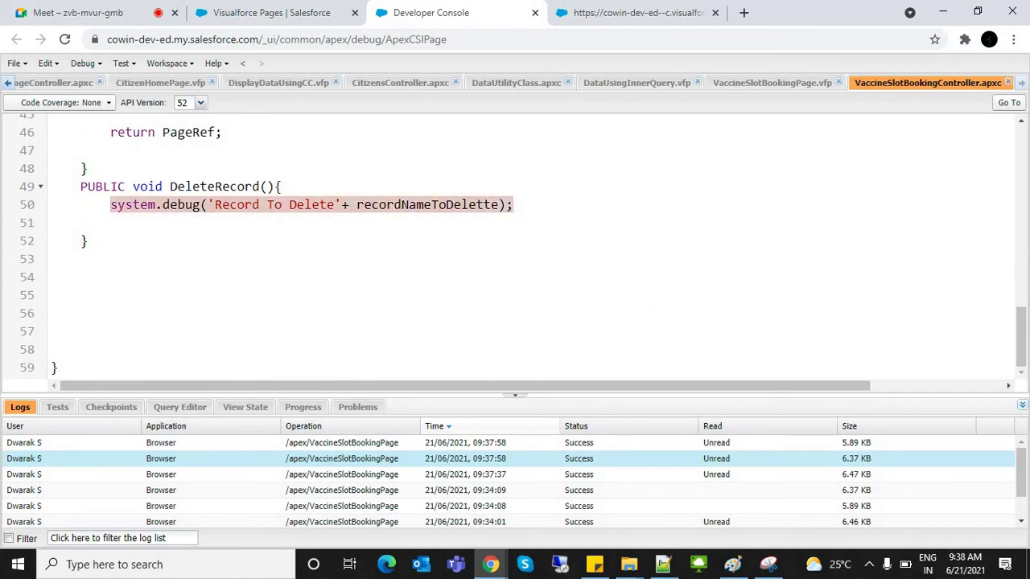
# Step: Check the Vacc-9 reference on the slot page, then open the 09:37:58 request log
pyautogui.click(635, 12)
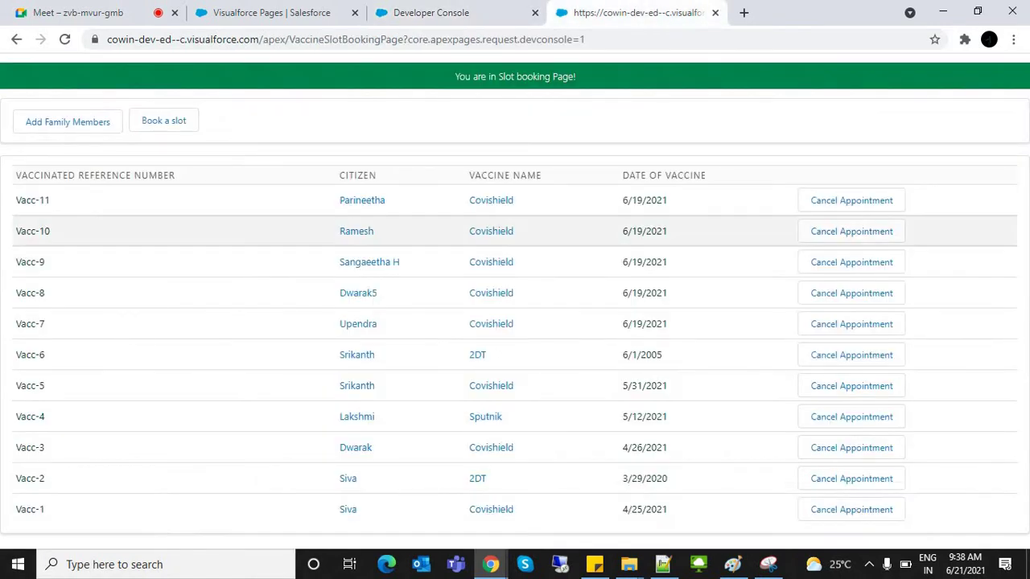
pyautogui.moveTo(14, 262); pyautogui.dragTo(45, 261)
pyautogui.click(482, 12)
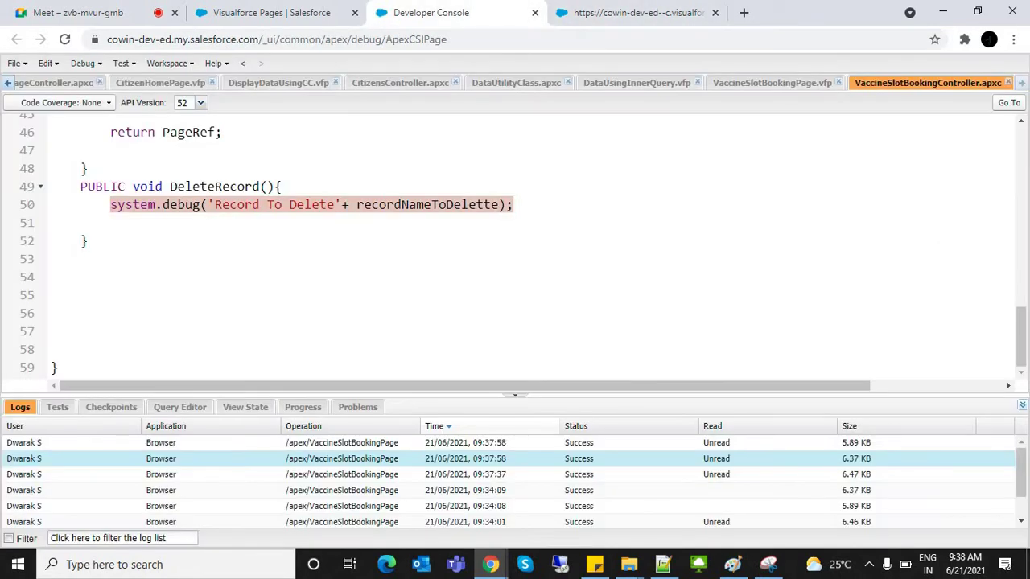
pyautogui.click(117, 223)
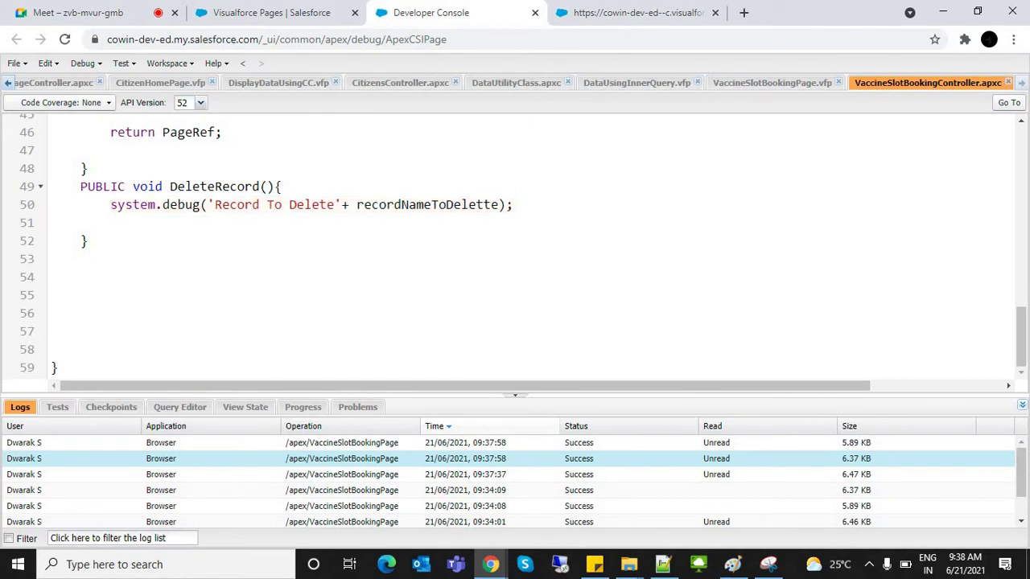
pyautogui.doubleClick(341, 459)
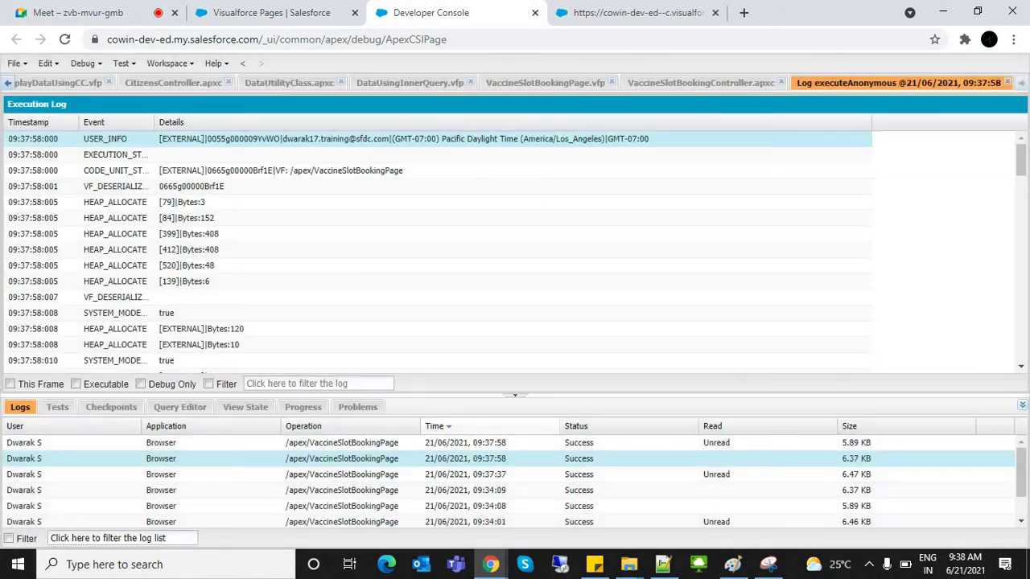
# Step: Tick Debug Only and open the earlier 09:37:37 request log
pyautogui.click(140, 383)
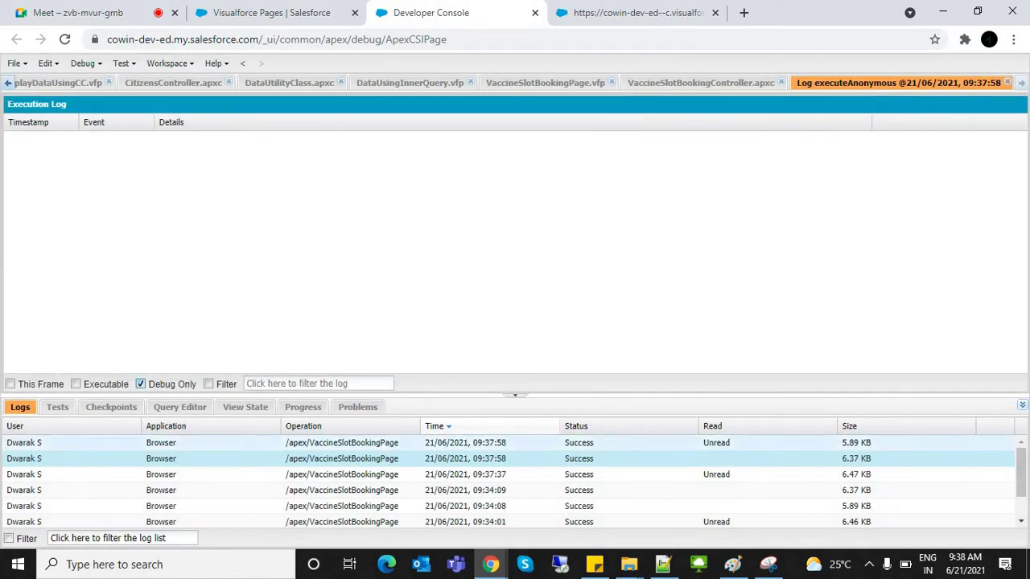
pyautogui.click(342, 475)
pyautogui.doubleClick(341, 474)
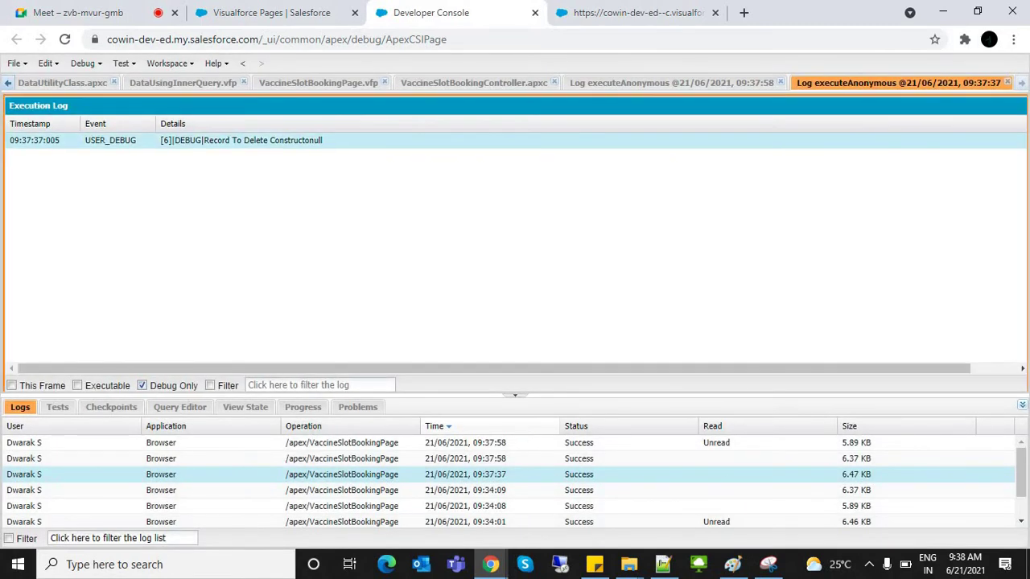
# Step: Reopen the 09:37:58 log filtered to Debug Only and select the 'Record To DeleteVacc-11' entry
pyautogui.click(341, 443)
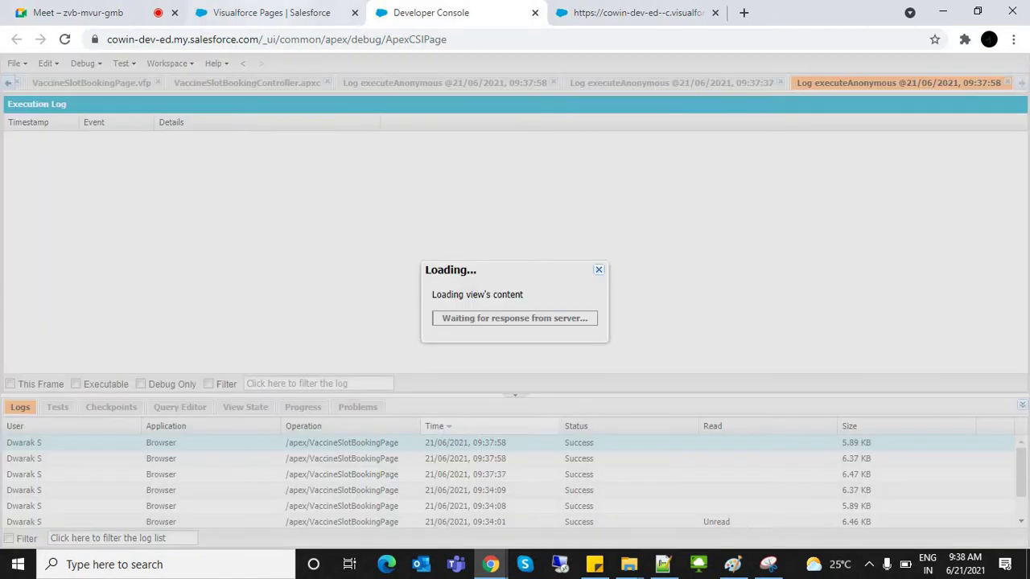
pyautogui.hotkey('ctrl', '1')
pyautogui.click(669, 144)
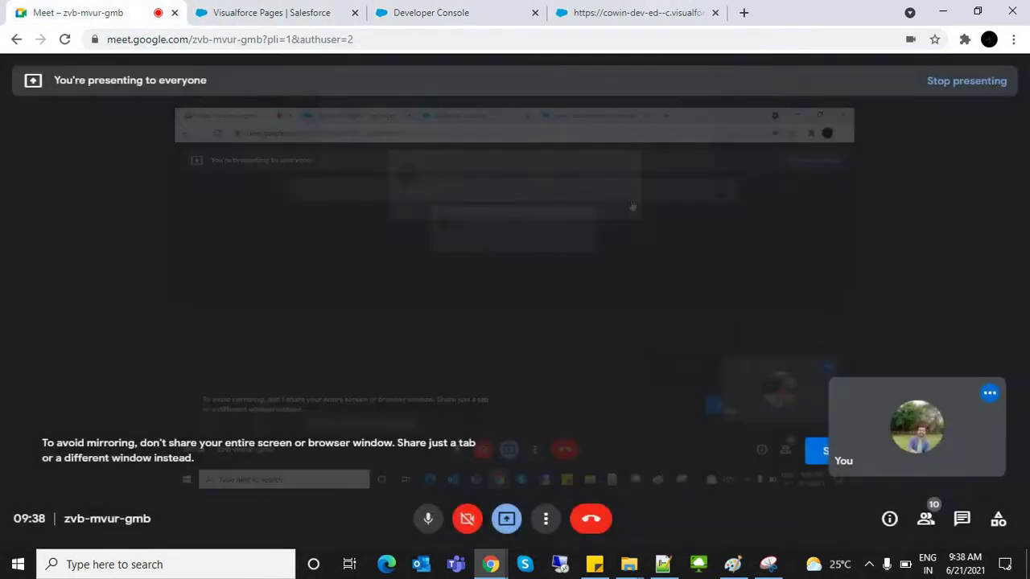
pyautogui.hotkey('ctrl', '4')
pyautogui.hotkey('ctrl', '3')
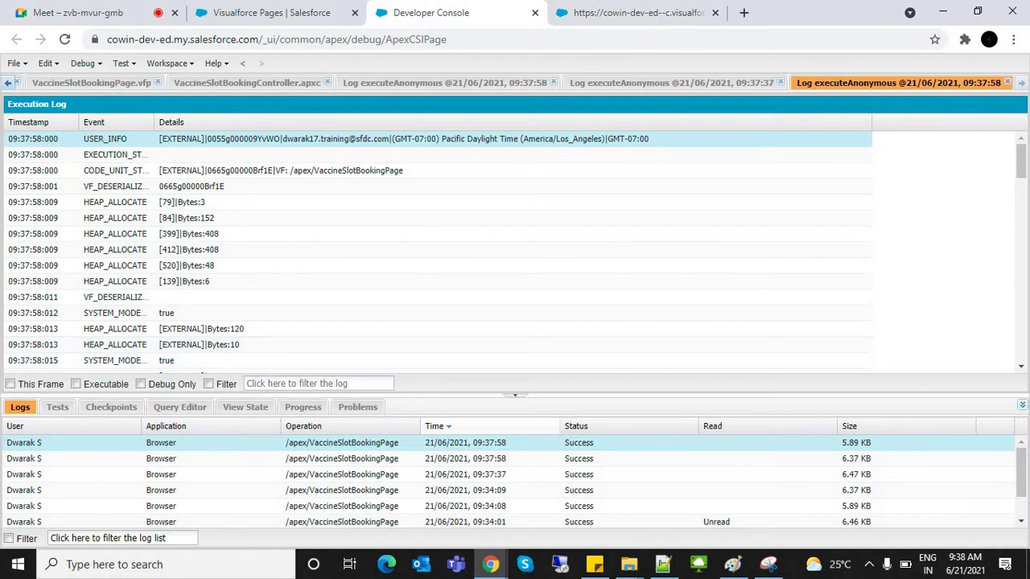
pyautogui.click(140, 384)
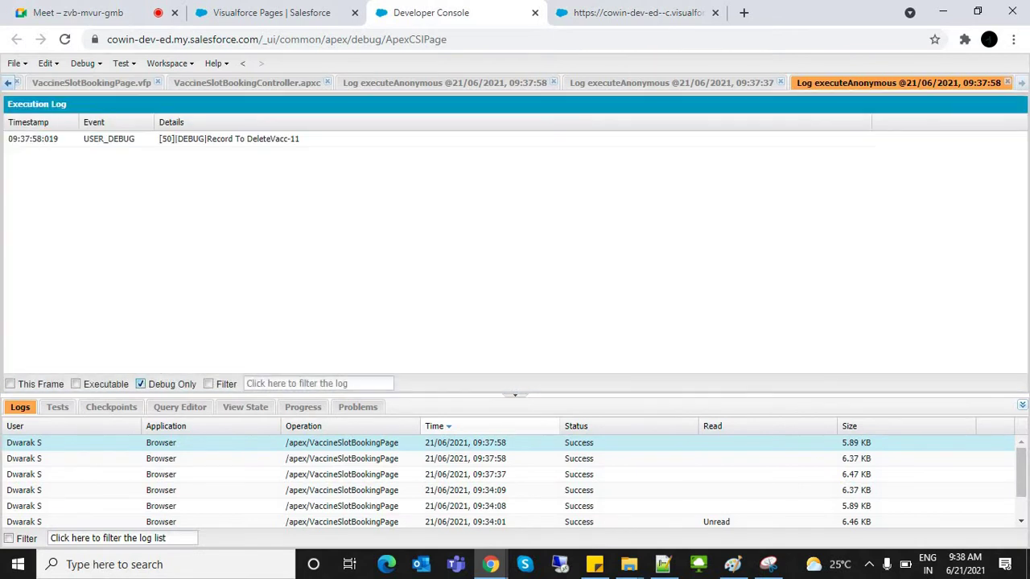
pyautogui.click(229, 138)
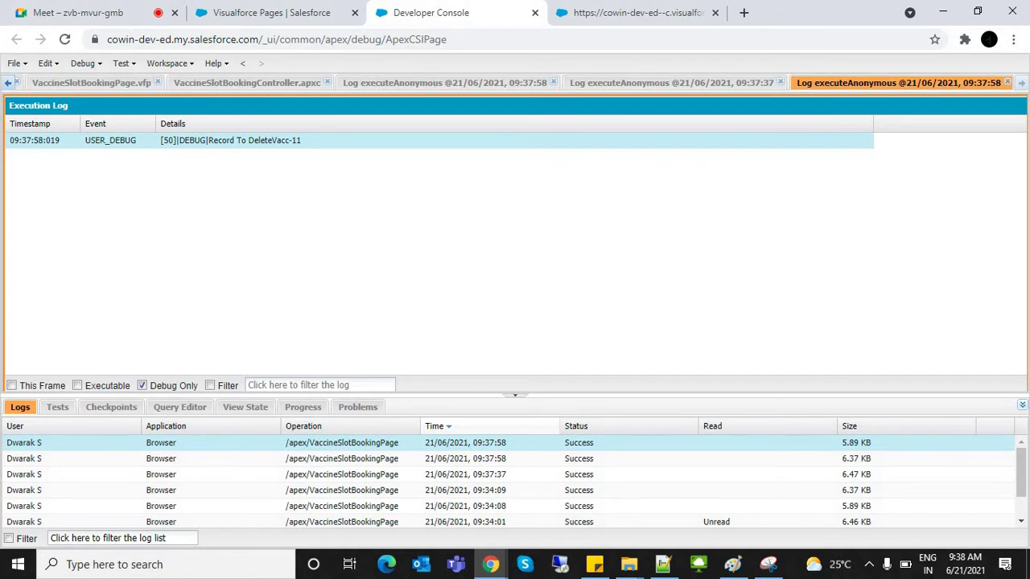
# Step: Close the three open log views, including the 09:37:58 and 09:37:37 logs
pyautogui.hotkey('ctrl', '4')
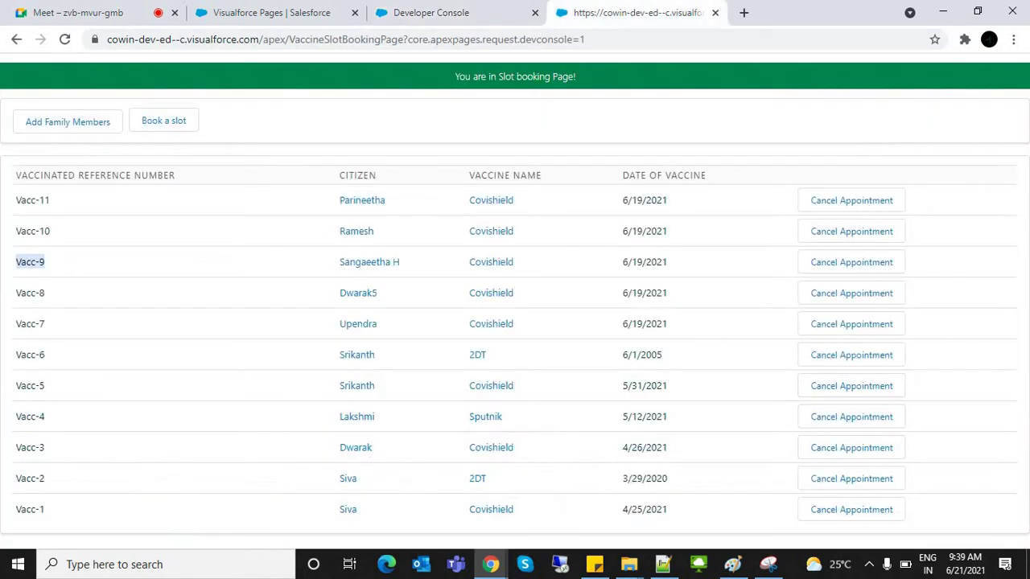
pyautogui.hotkey('ctrl', '3')
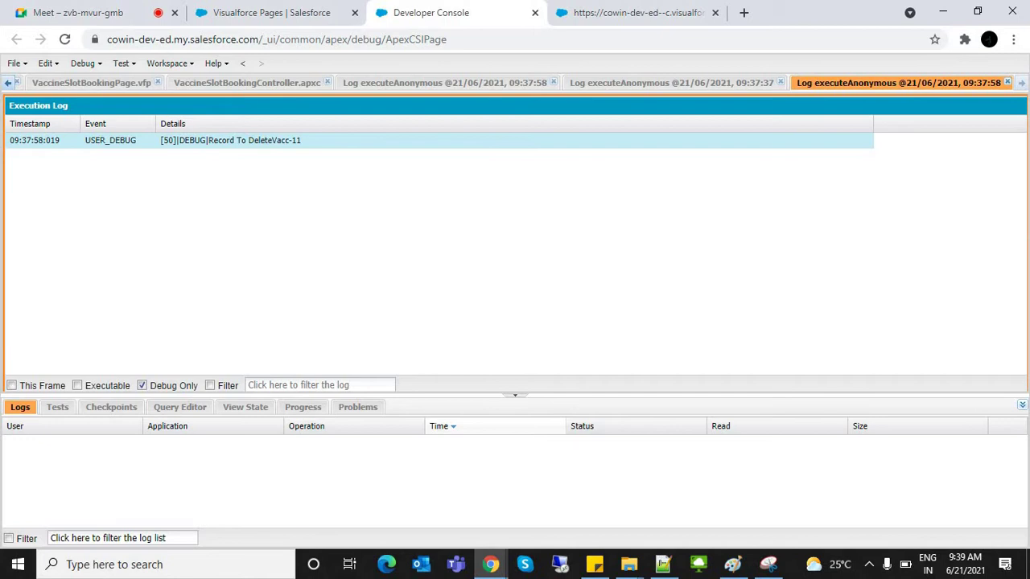
pyautogui.click(1007, 82)
pyautogui.click(1008, 82)
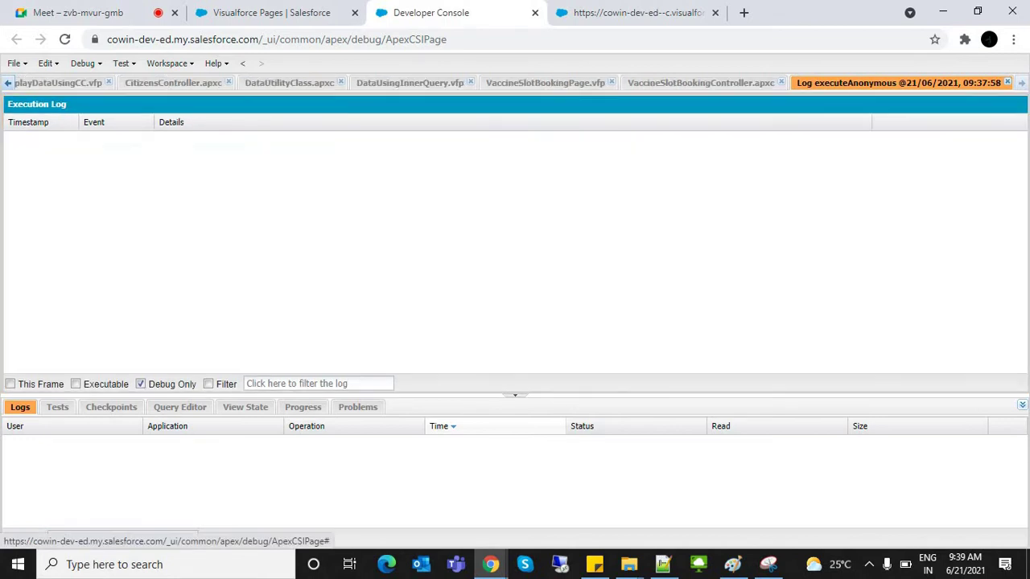
pyautogui.click(1008, 82)
# Step: Cancel the Vacc-7 appointment by answering Yes, dismiss both alerts, and return to Developer Console
pyautogui.click(636, 12)
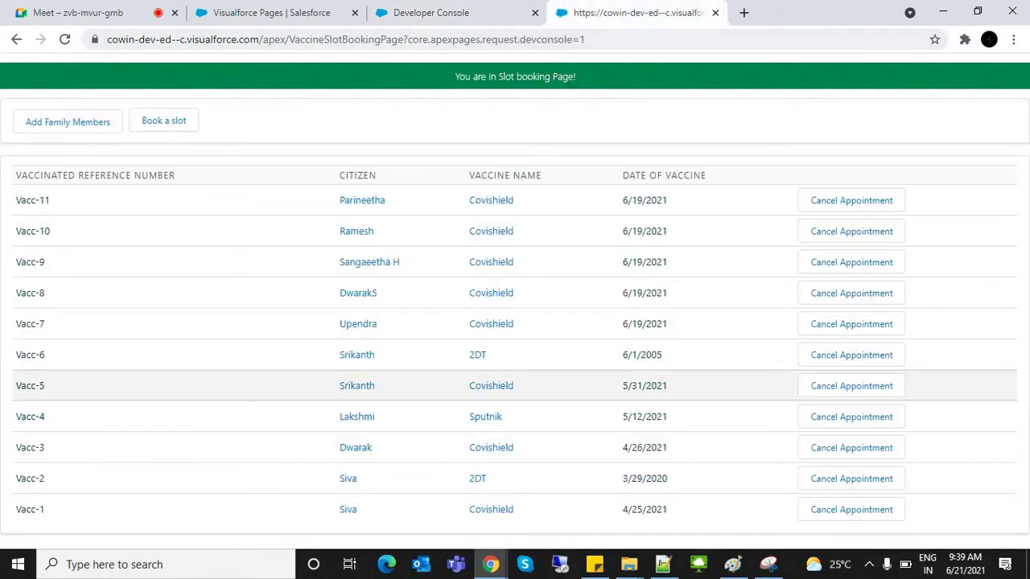
pyautogui.click(852, 324)
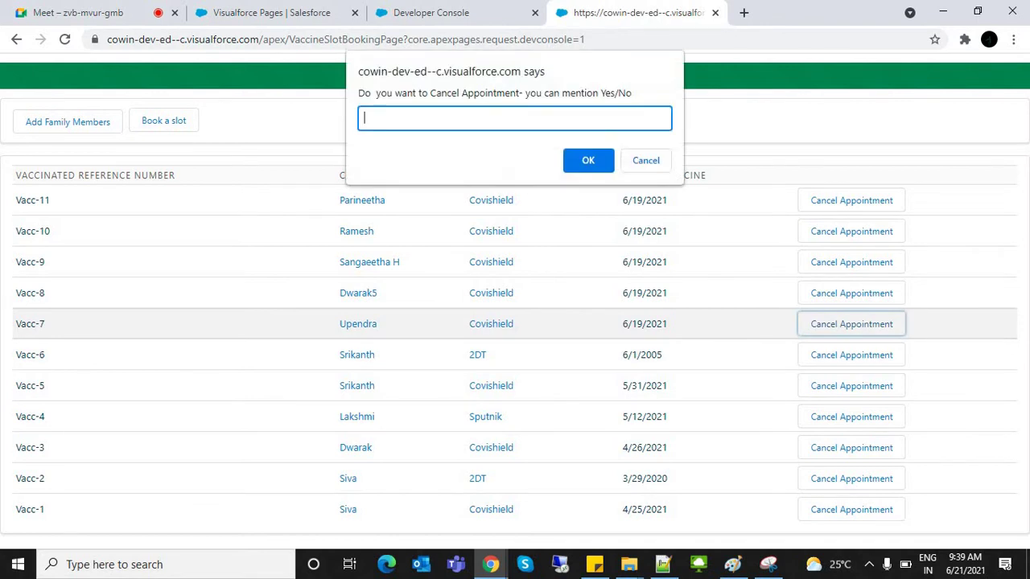
pyautogui.write('Yes')
pyautogui.click(574, 161)
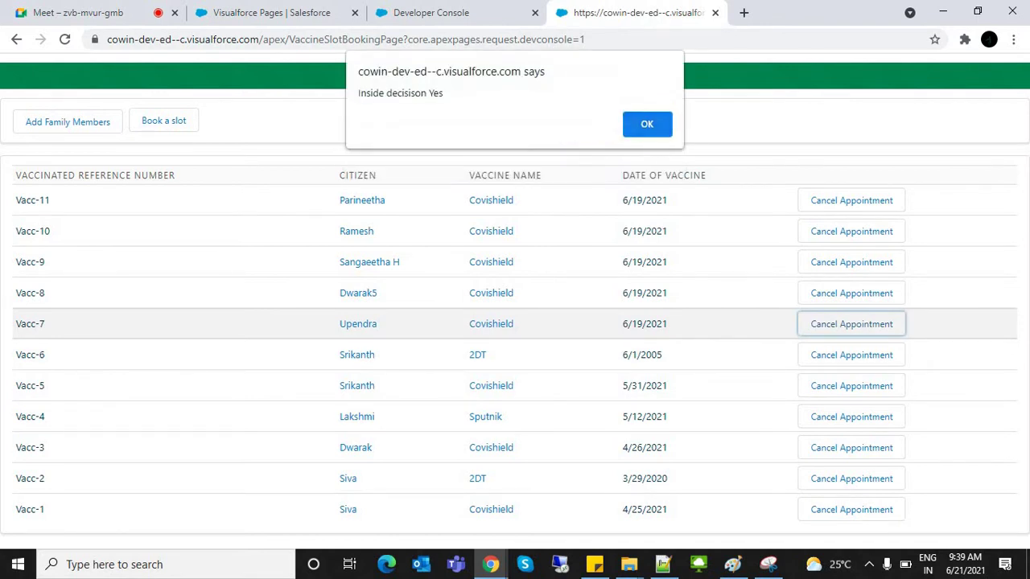
pyautogui.press('Return')
pyautogui.press('Return')
pyautogui.hotkey('ctrl', 'shift', 'Tab')
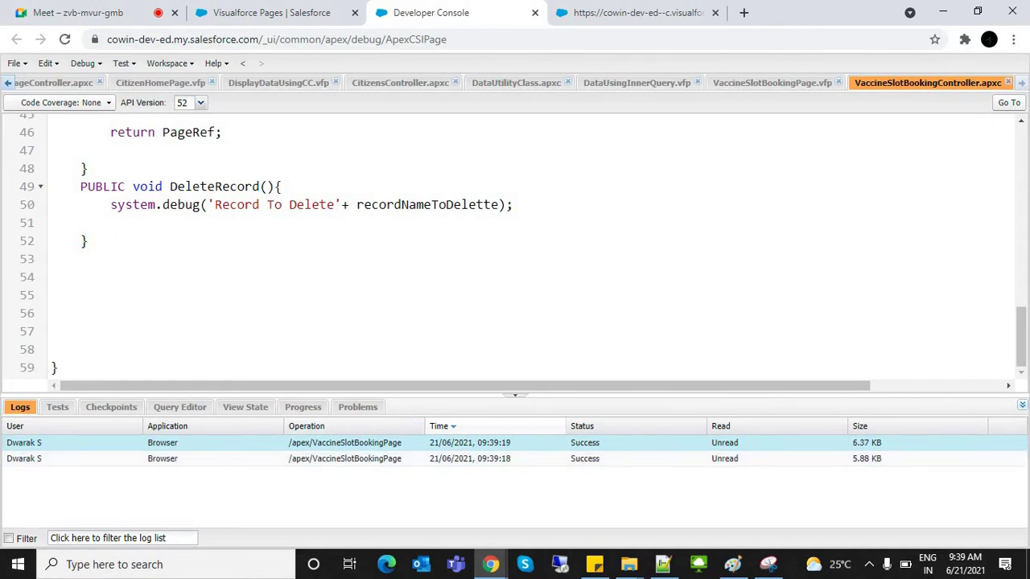
pyautogui.press('Return')
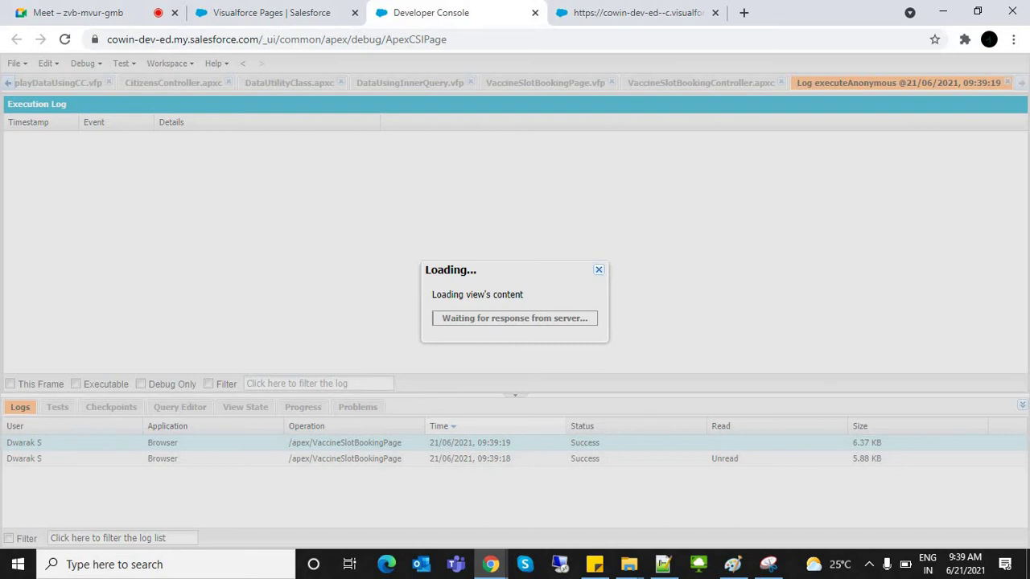
pyautogui.hotkey('ctrl', 'Tab')
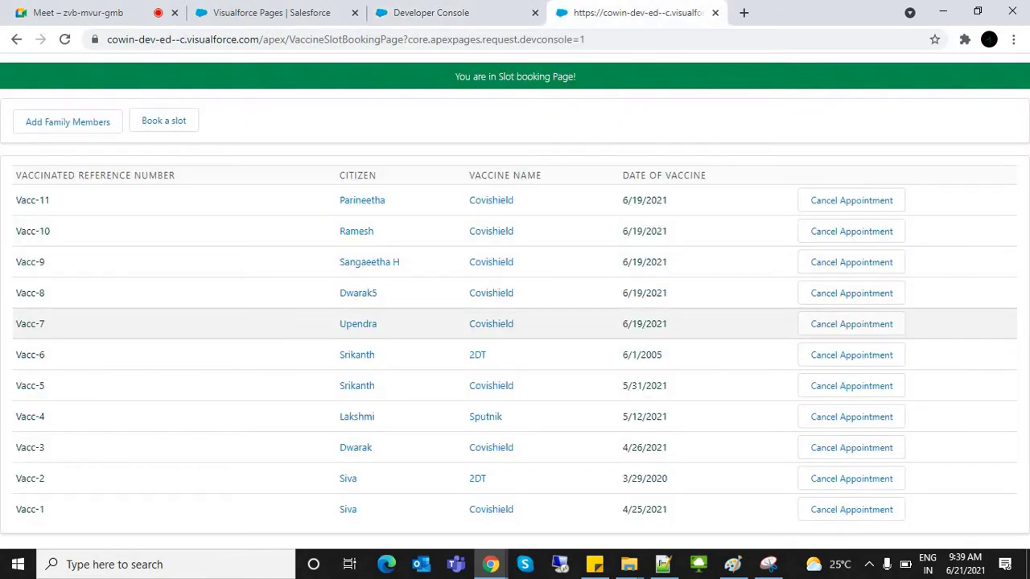
pyautogui.hotkey('ctrl', 'shift', 'Tab')
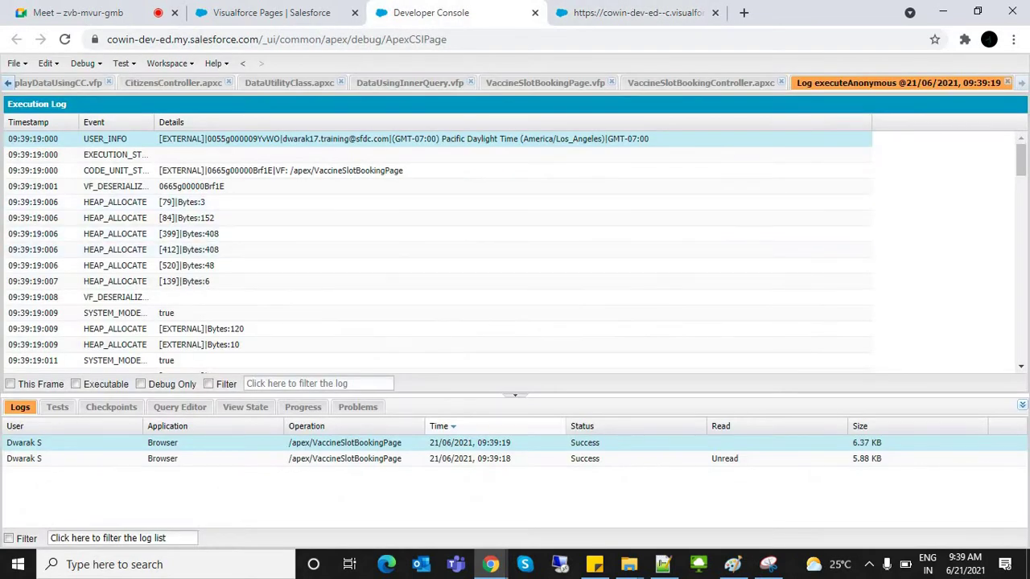
pyautogui.hotkey('alt', 'Left')
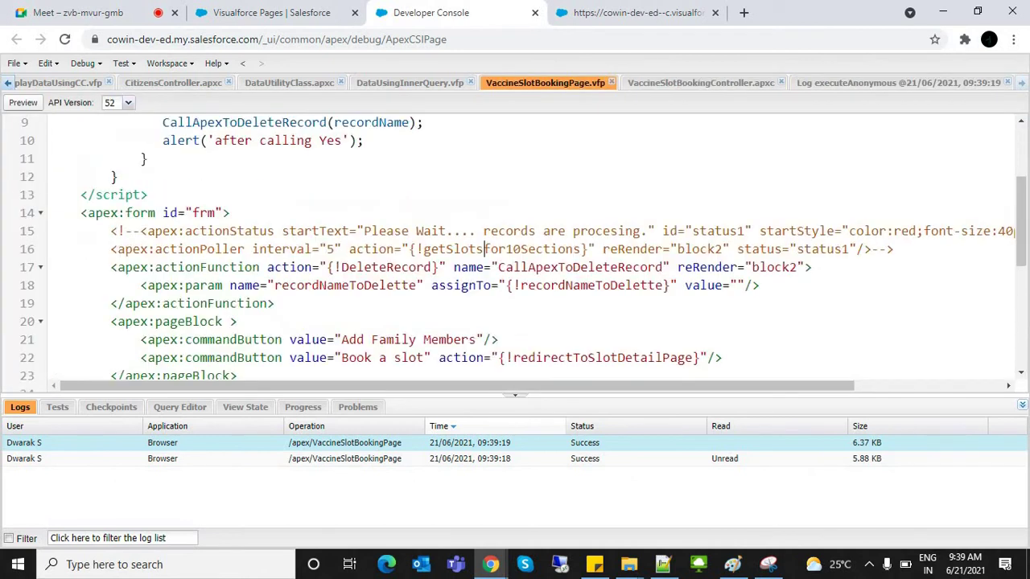
pyautogui.scroll(-3, 1021, 241)
pyautogui.scroll(-2, 515, 249)
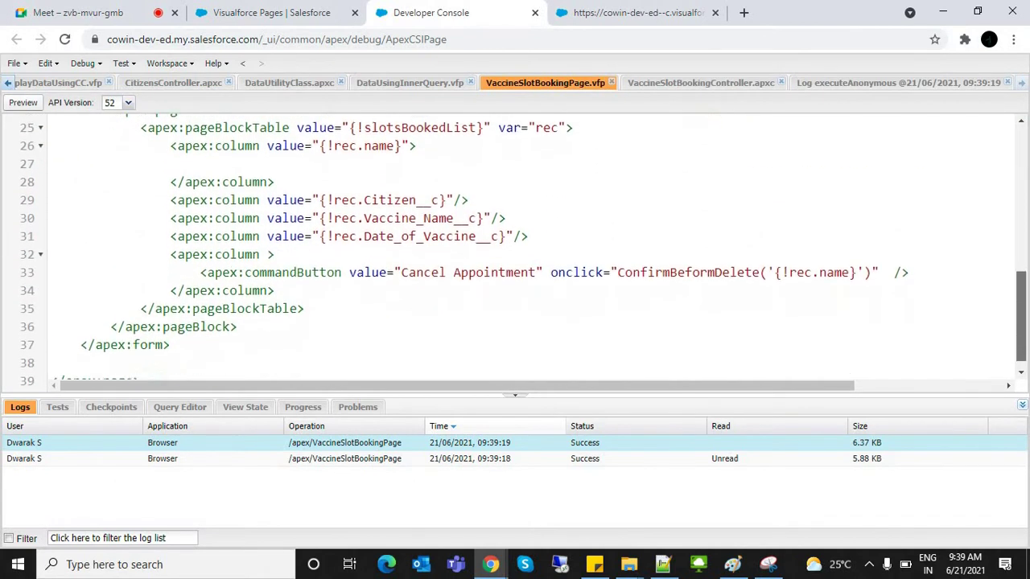
pyautogui.moveTo(401, 259); pyautogui.dragTo(542, 259)
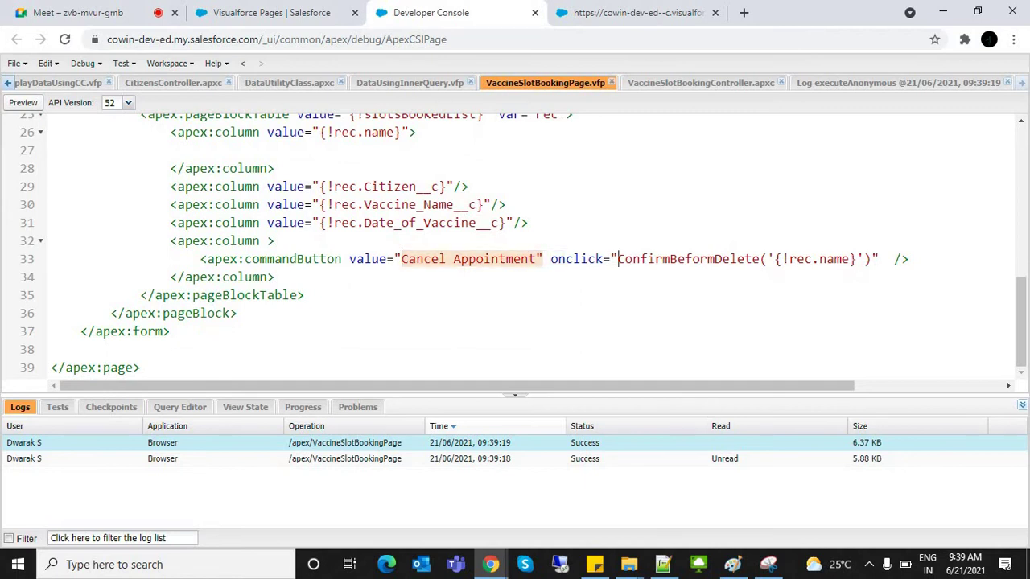
pyautogui.moveTo(618, 259); pyautogui.dragTo(870, 259)
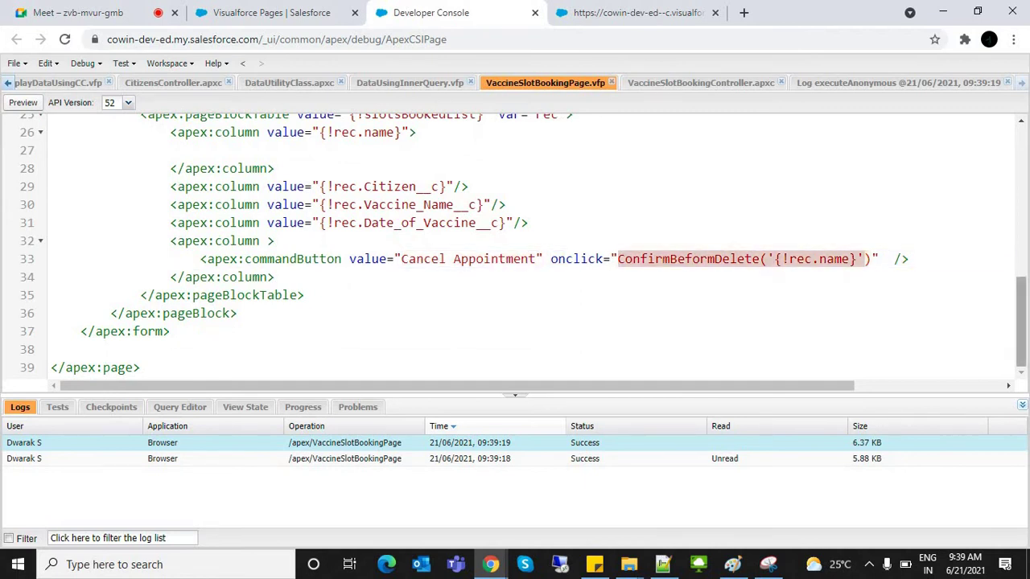
pyautogui.rightClick(861, 138)
pyautogui.press('Escape')
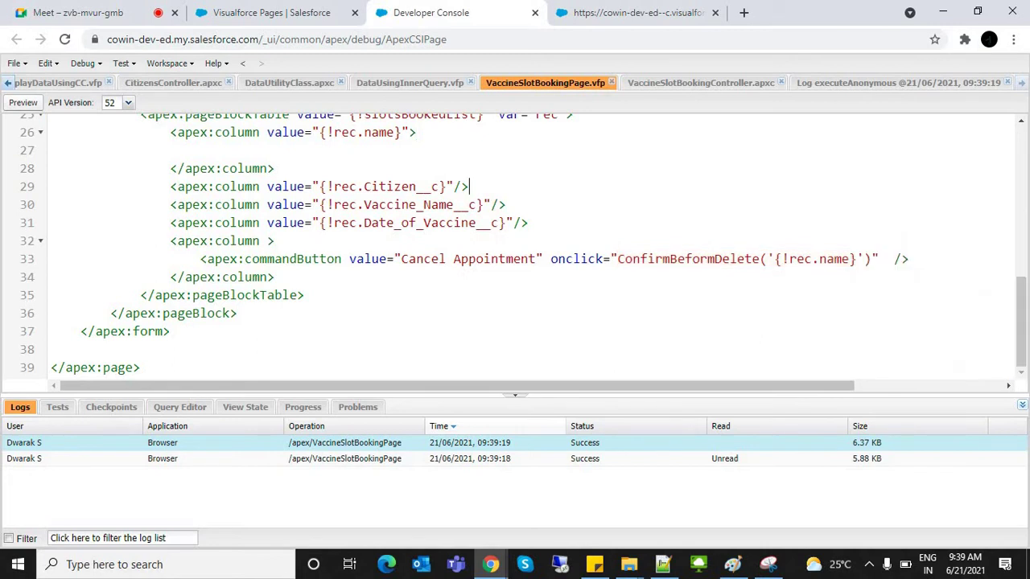
pyautogui.moveTo(1020, 322); pyautogui.dragTo(1021, 136)
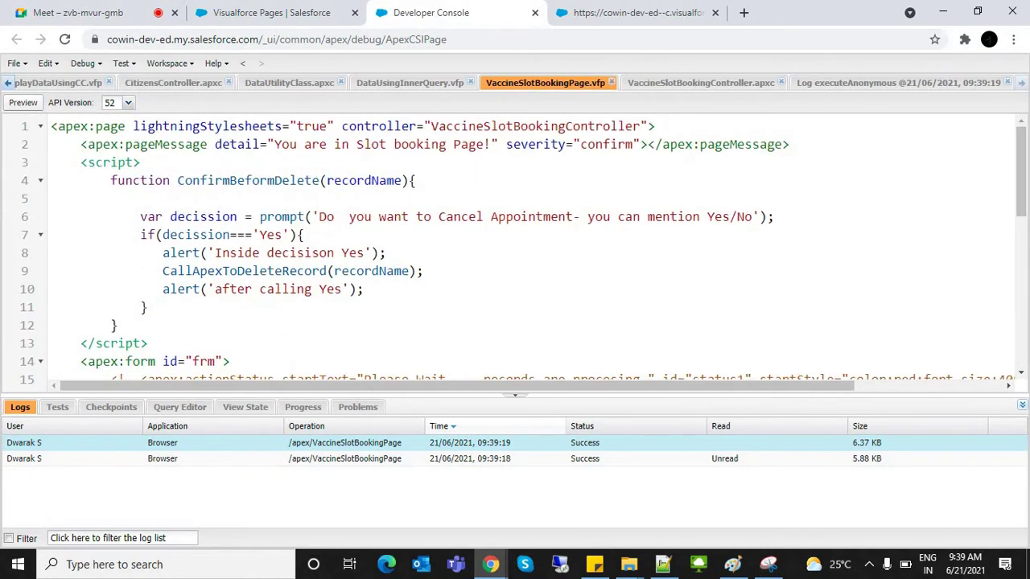
pyautogui.moveTo(95, 180); pyautogui.dragTo(415, 180)
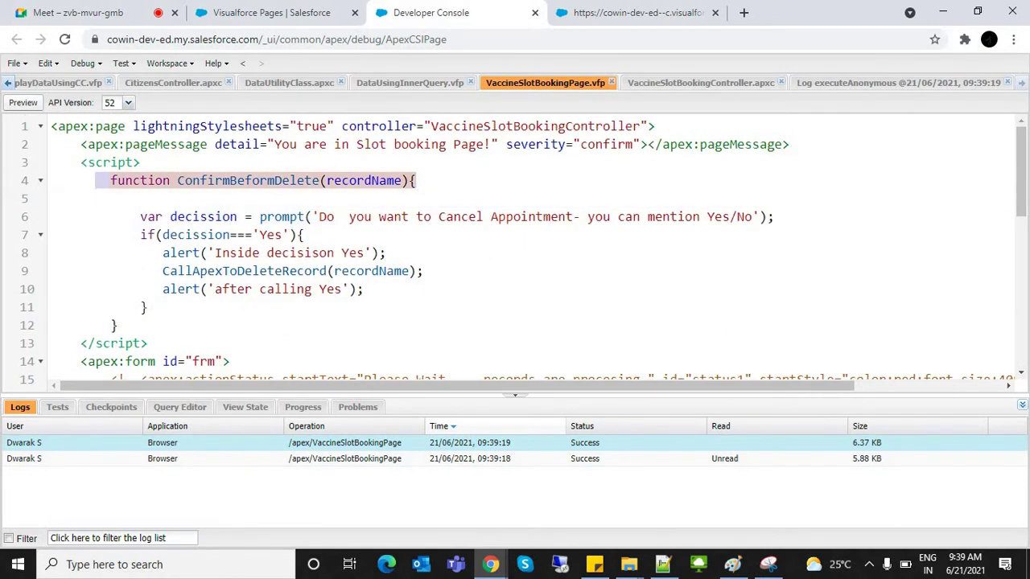
pyautogui.moveTo(133, 216); pyautogui.dragTo(148, 307)
pyautogui.click(277, 216)
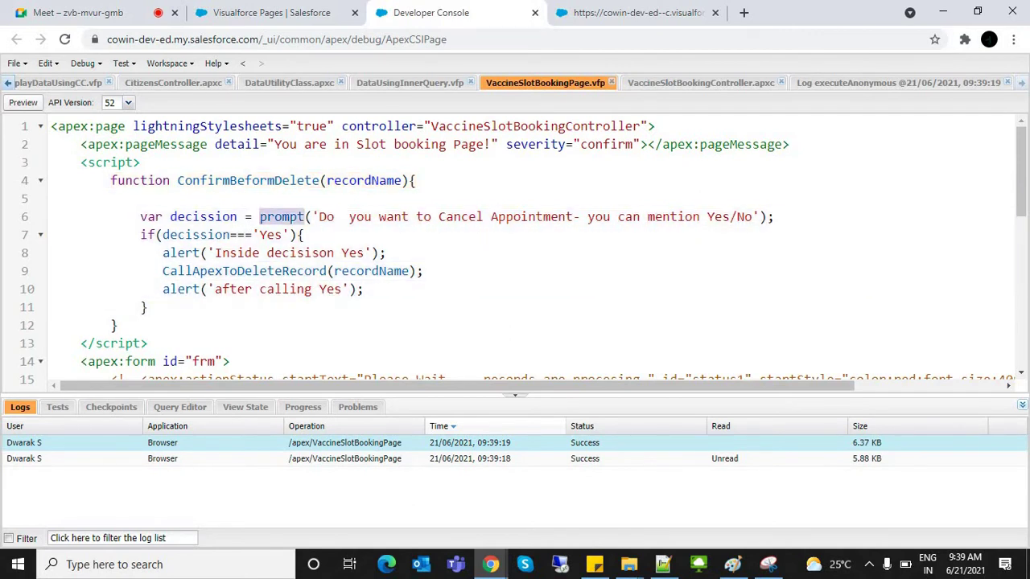
pyautogui.click(359, 217)
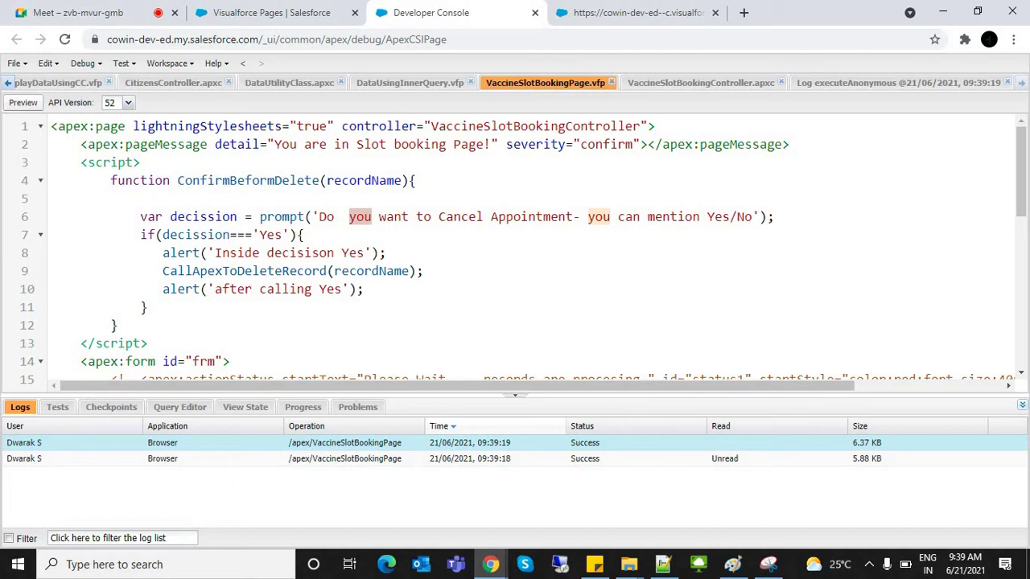
pyautogui.moveTo(133, 235); pyautogui.dragTo(305, 235)
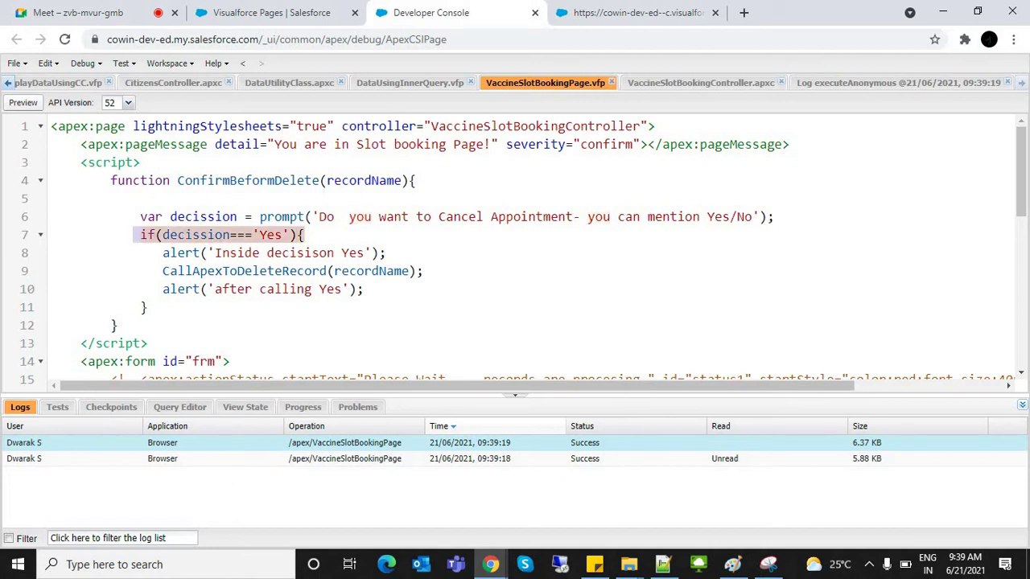
pyautogui.moveTo(162, 253); pyautogui.dragTo(386, 252)
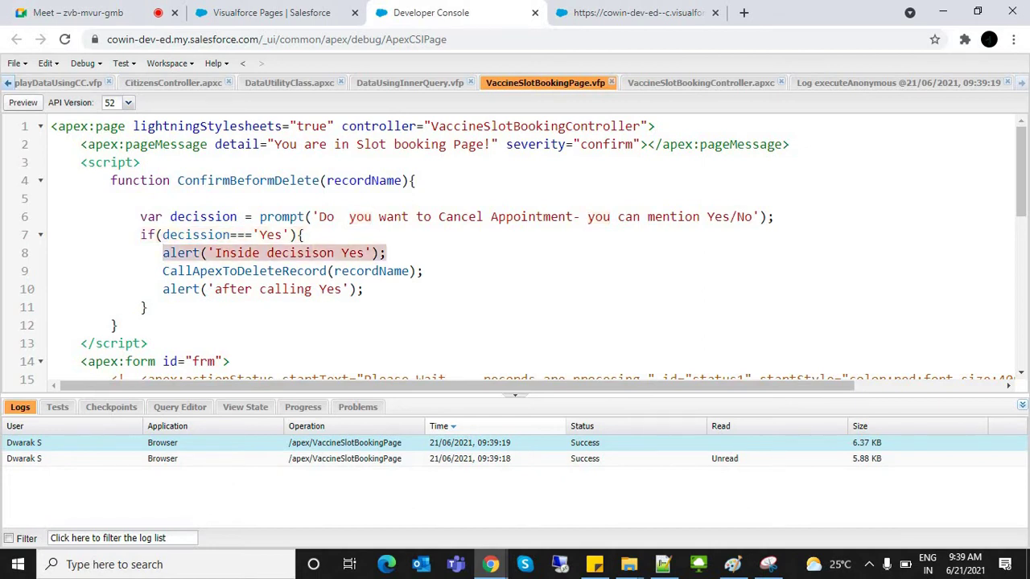
pyautogui.click(155, 253)
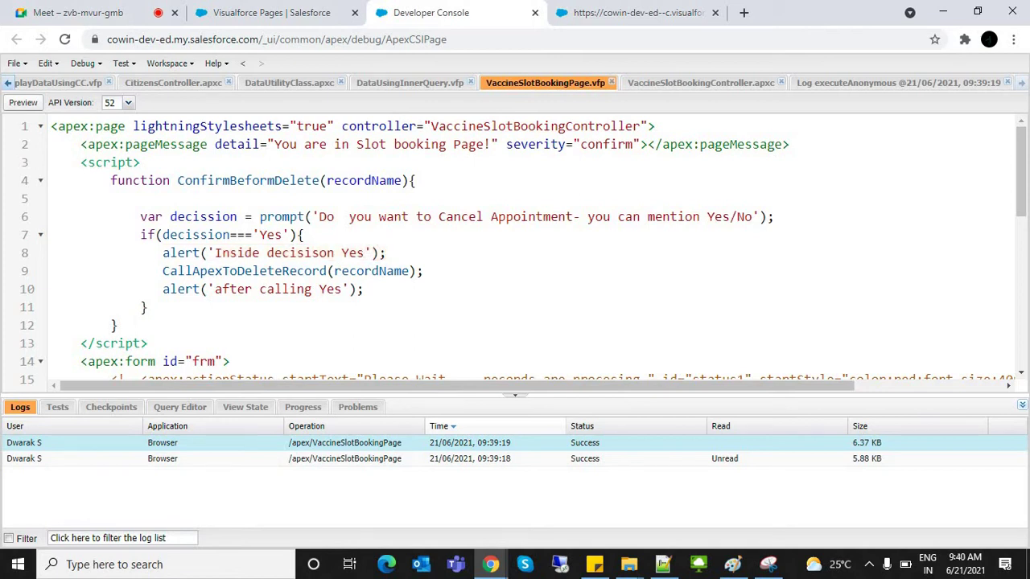
pyautogui.moveTo(155, 252); pyautogui.dragTo(386, 252)
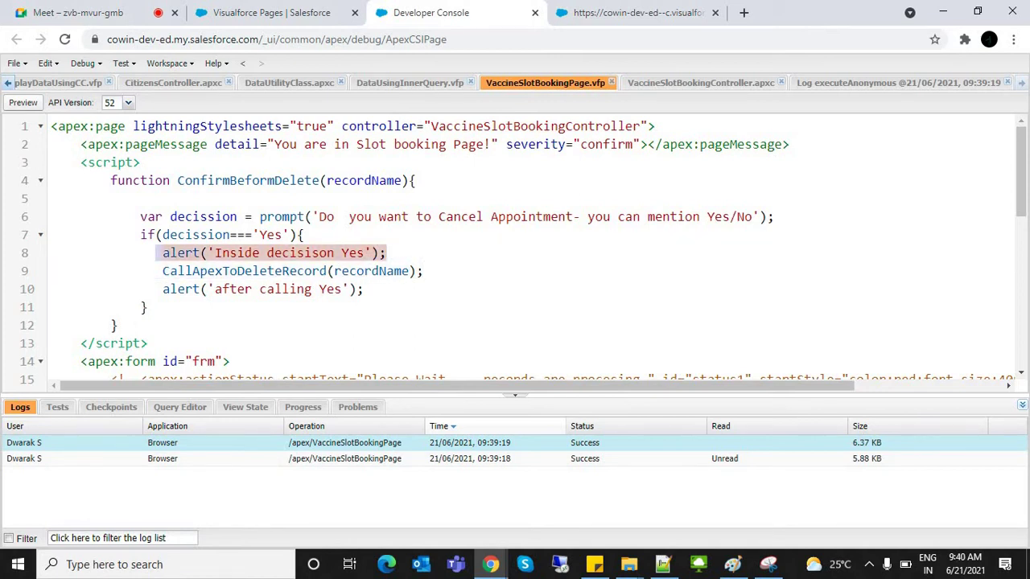
pyautogui.moveTo(156, 272); pyautogui.dragTo(422, 271)
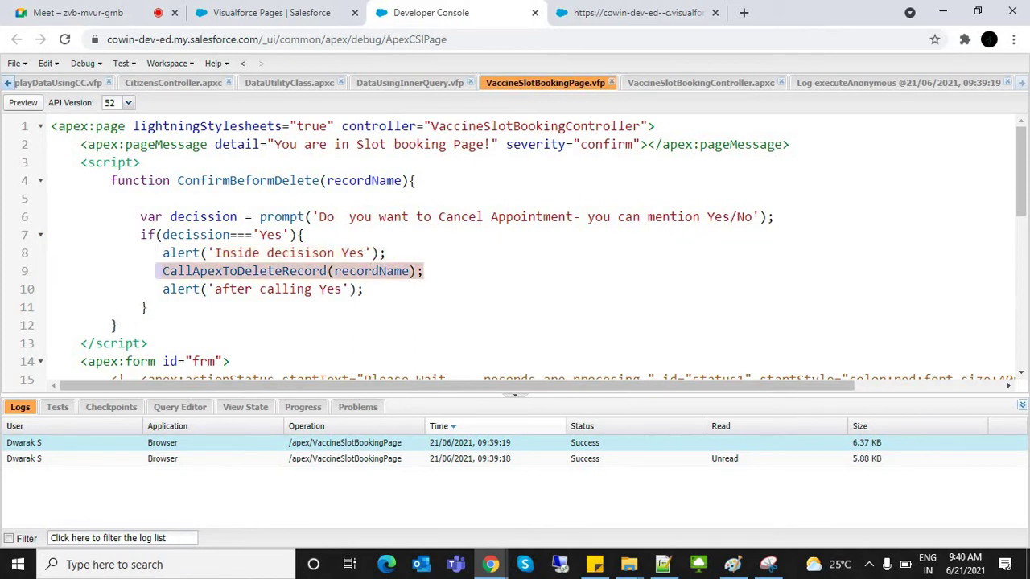
pyautogui.rightClick(796, 233)
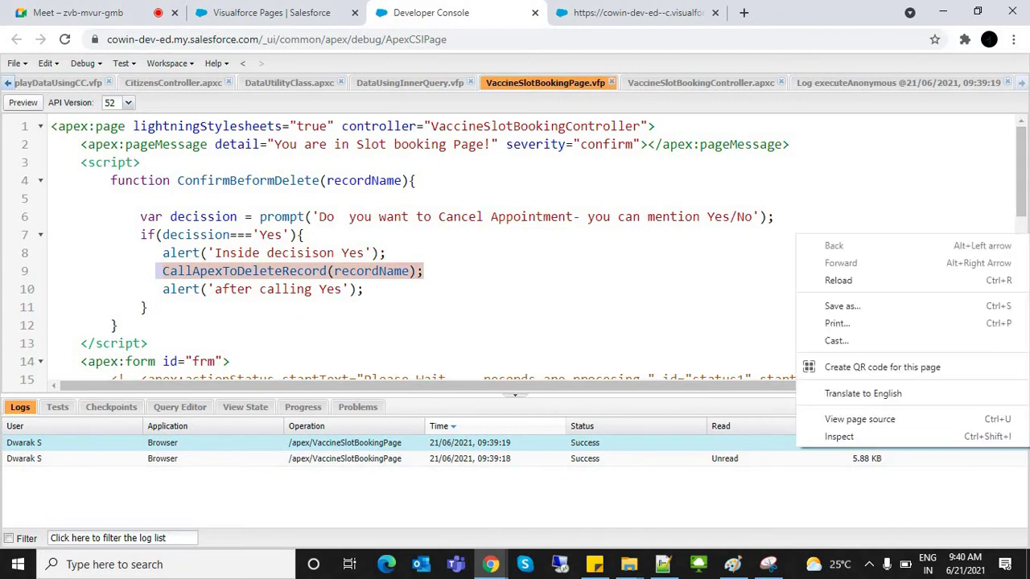
pyautogui.press('Escape')
pyautogui.scroll(-3, 523, 250)
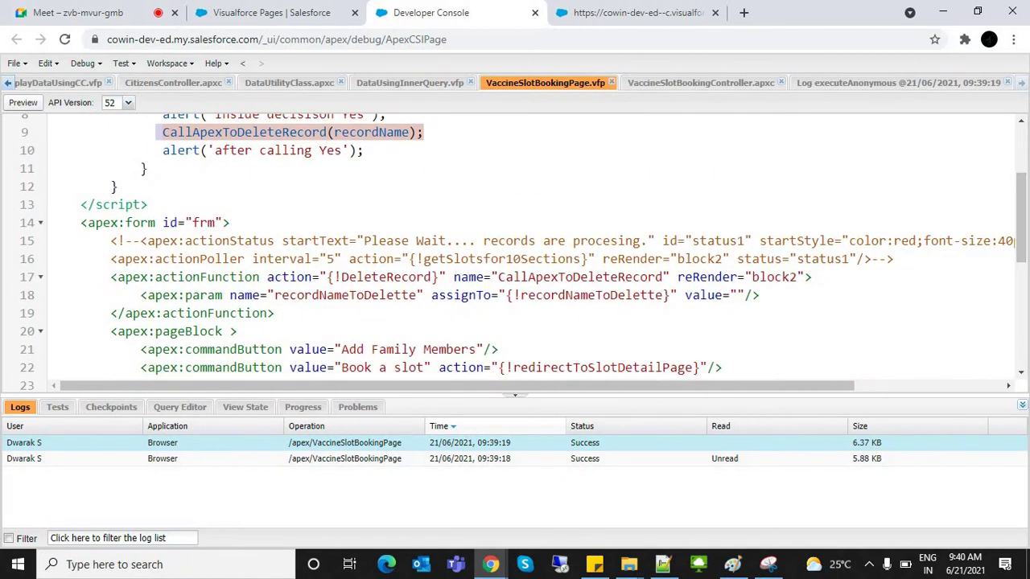
# Step: Review the CallApexToDeleteRecord actionFunction calling DeleteRecord, then switch to the rendered slot booking page
pyautogui.click(200, 277)
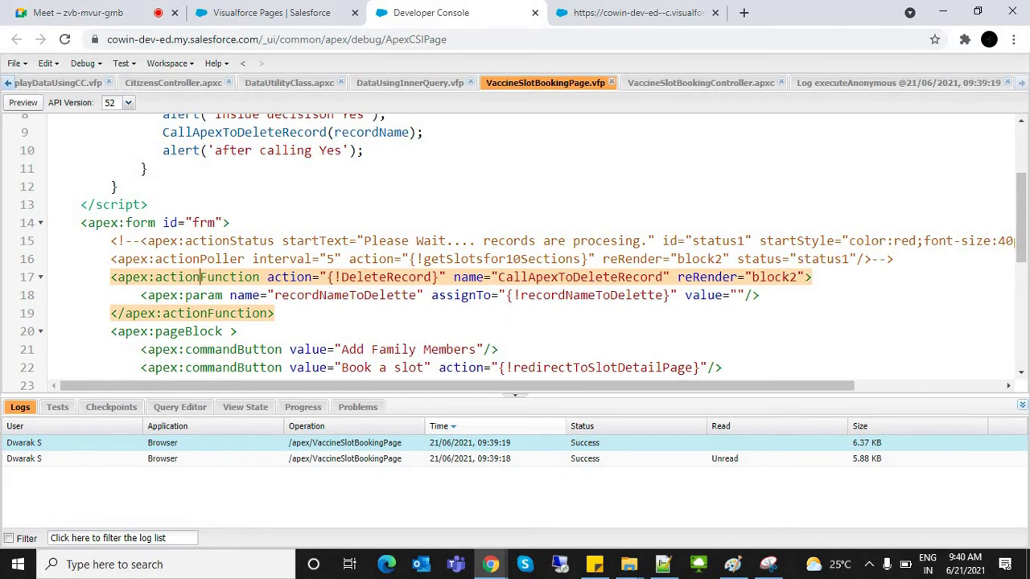
pyautogui.doubleClick(579, 277)
pyautogui.doubleClick(386, 277)
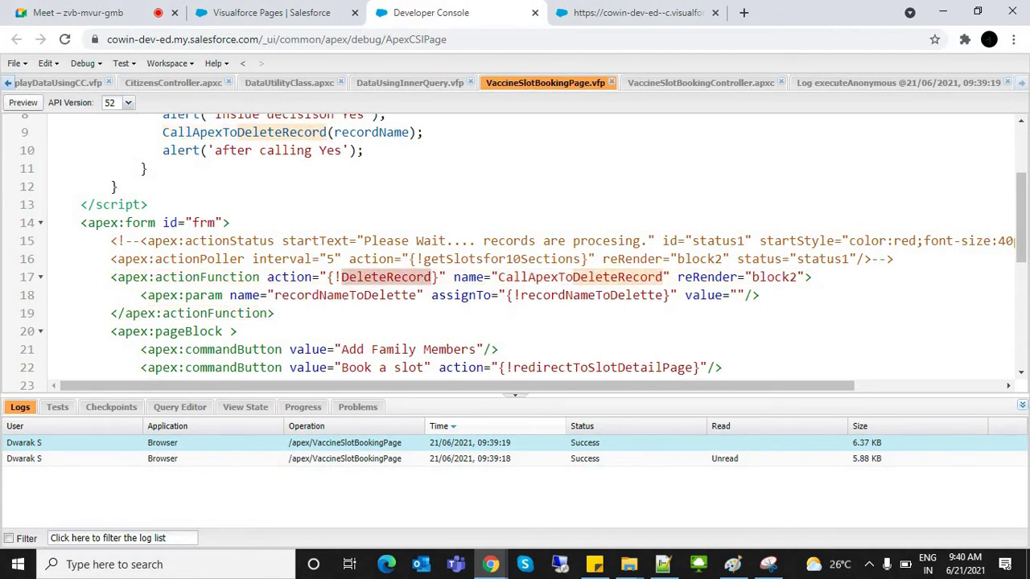
pyautogui.moveTo(147, 168); pyautogui.dragTo(133, 217)
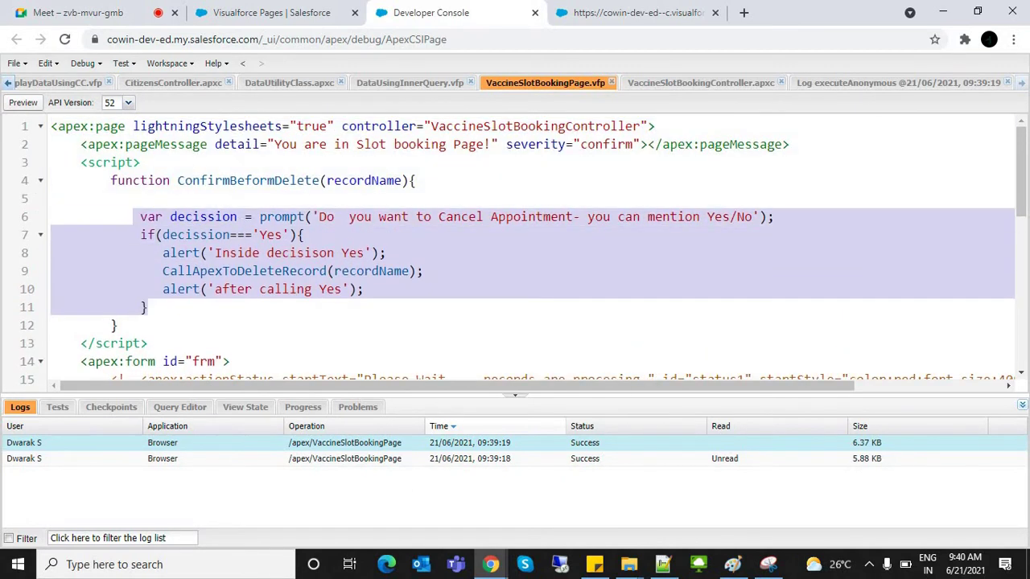
pyautogui.click(184, 271)
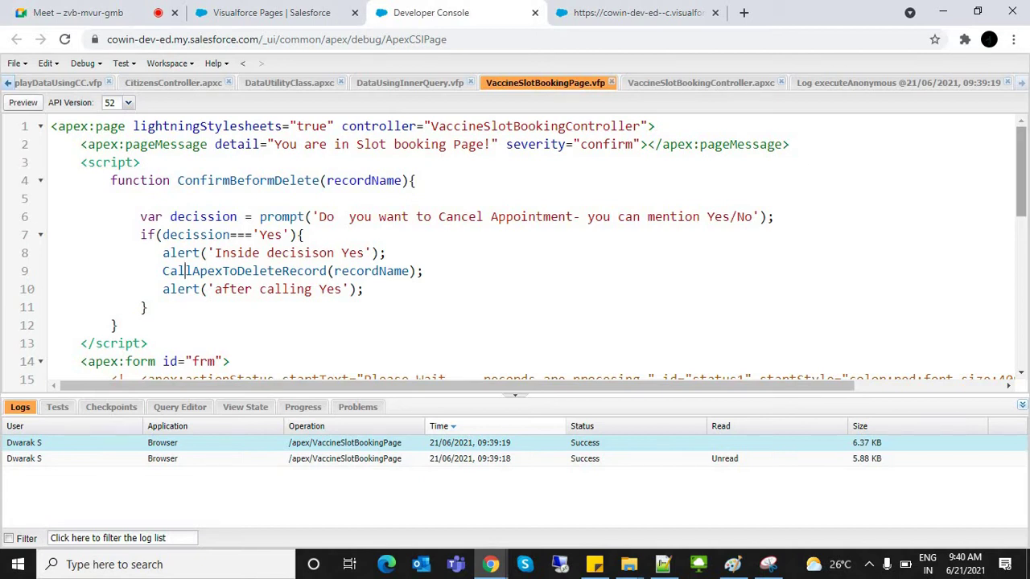
pyautogui.scroll(-3, 523, 251)
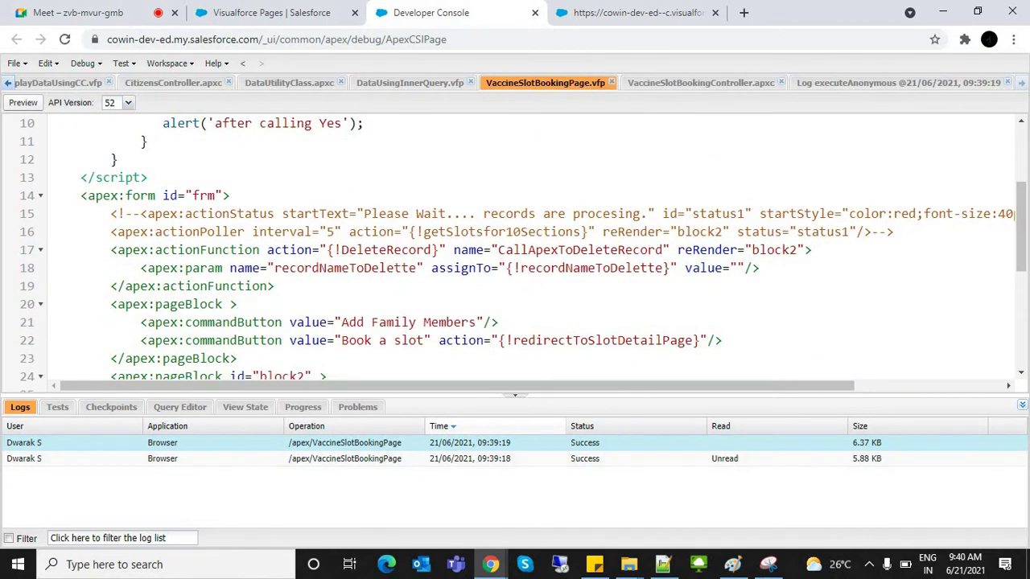
pyautogui.click(222, 250)
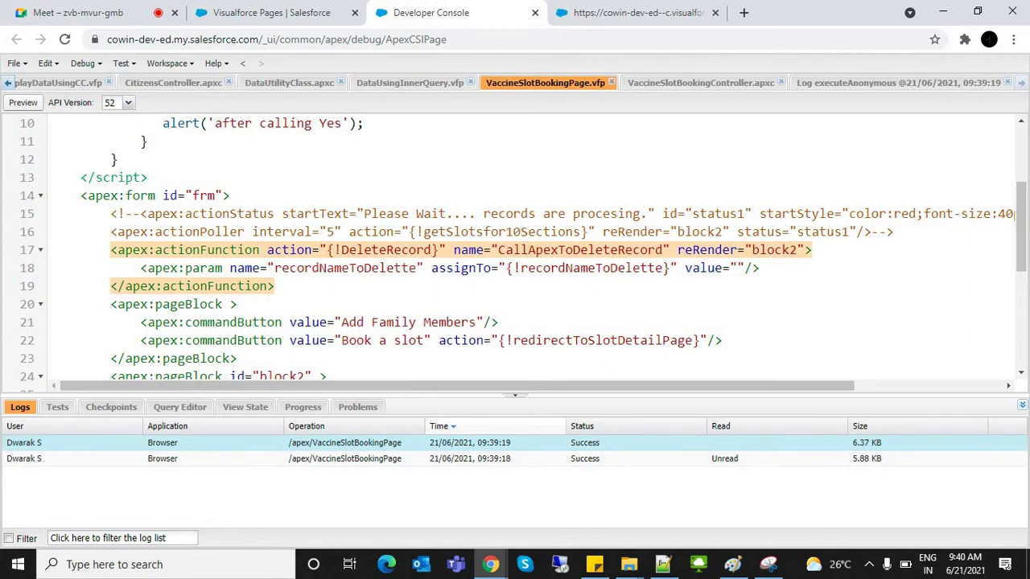
pyautogui.hotkey('ctrl', 'Tab')
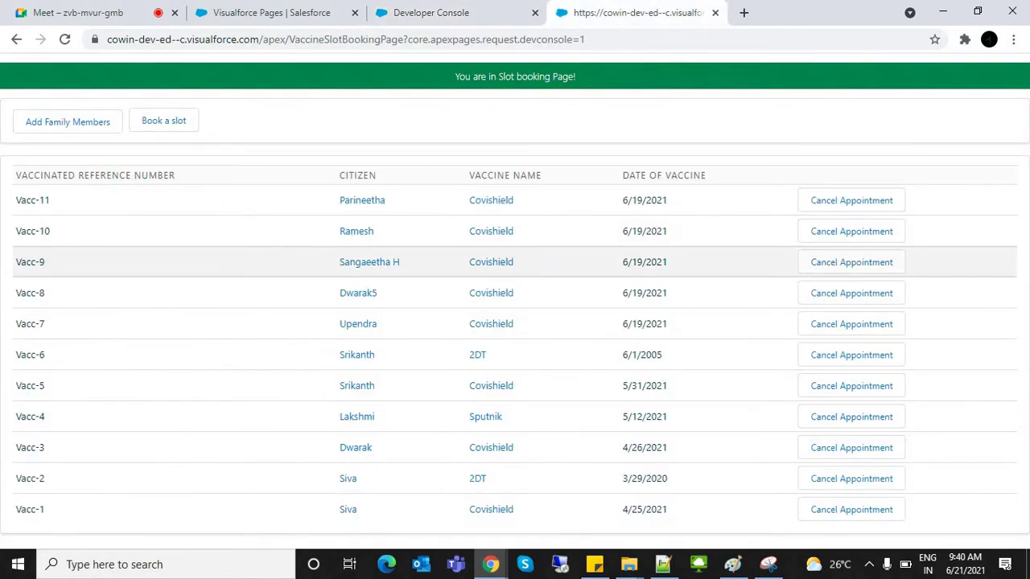
# Step: In the page markup, inspect the recordNameToDelette apex:param tag and its value attribute
pyautogui.click(451, 12)
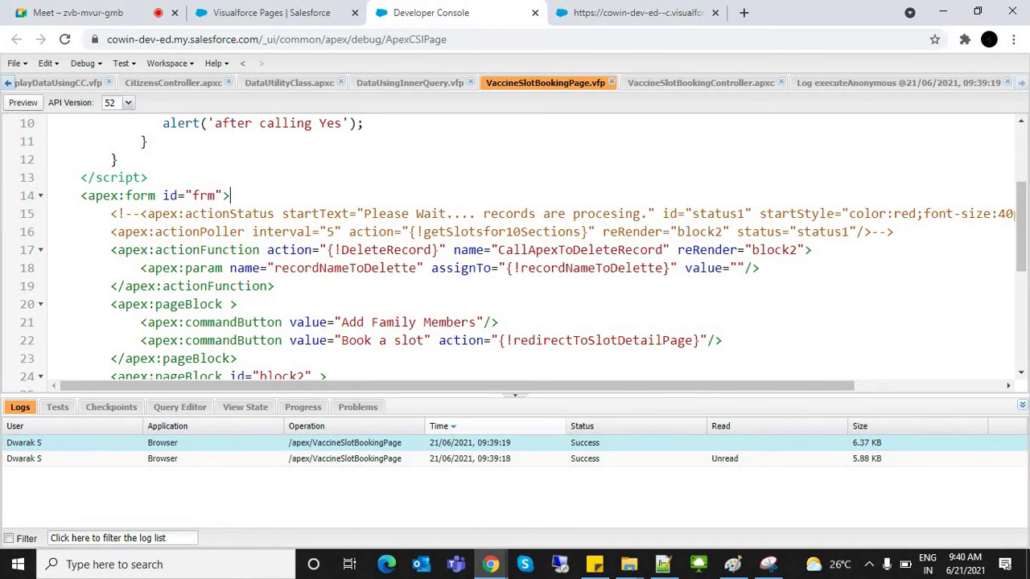
pyautogui.moveTo(970, 213); pyautogui.dragTo(161, 121)
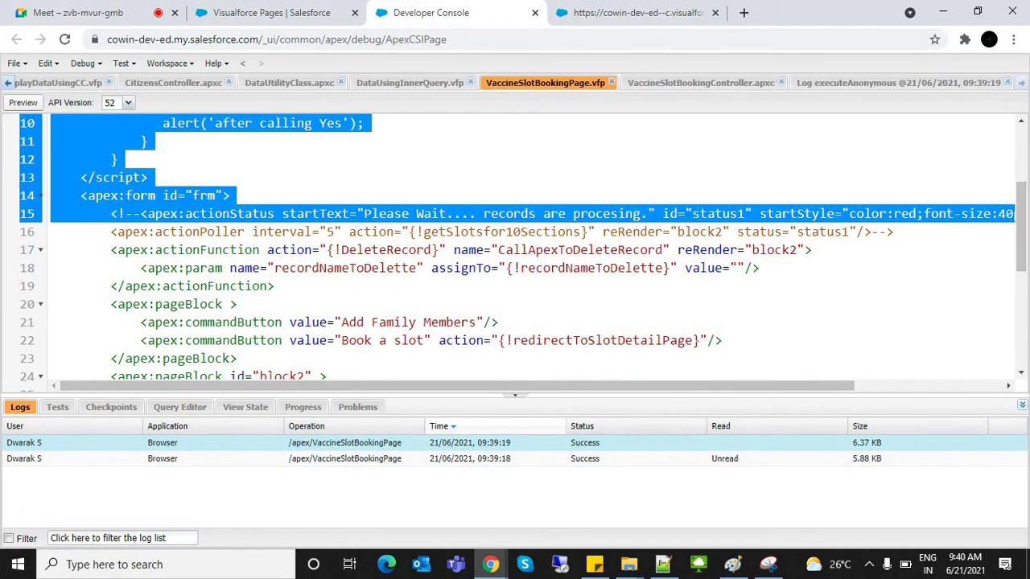
pyautogui.click(969, 213)
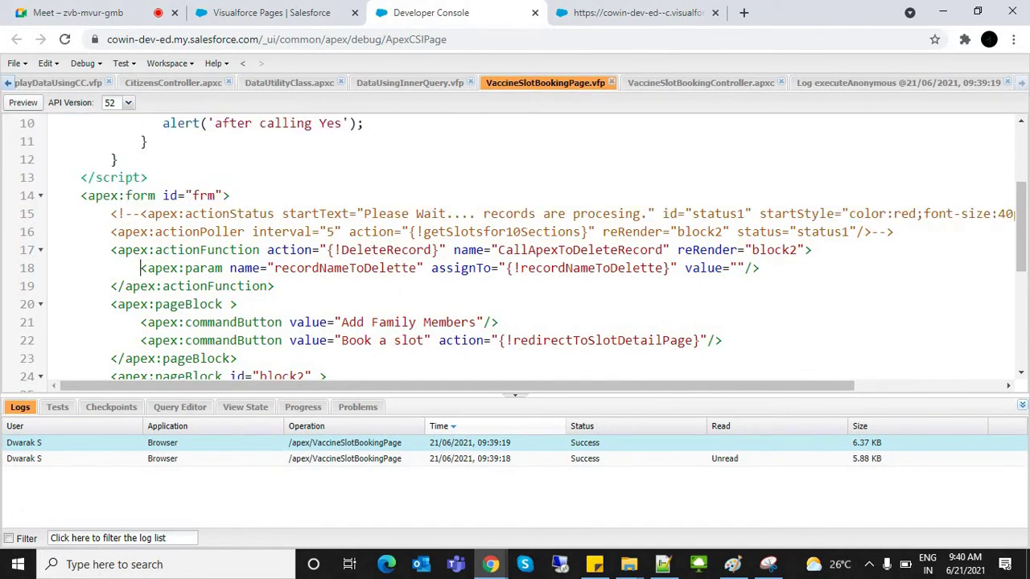
pyautogui.moveTo(140, 268); pyautogui.dragTo(759, 268)
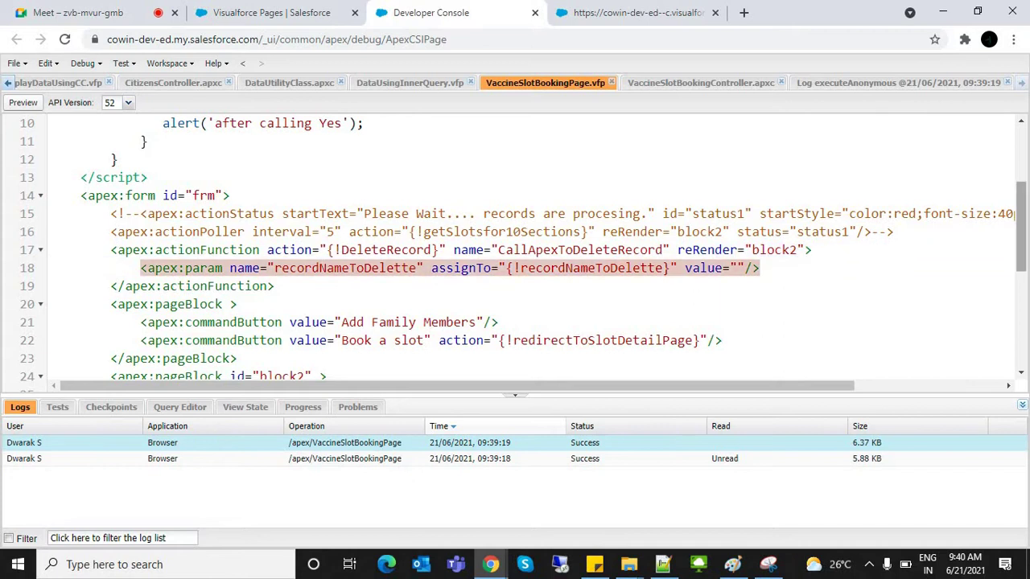
pyautogui.scroll(2, 523, 249)
pyautogui.scroll(-2, 523, 249)
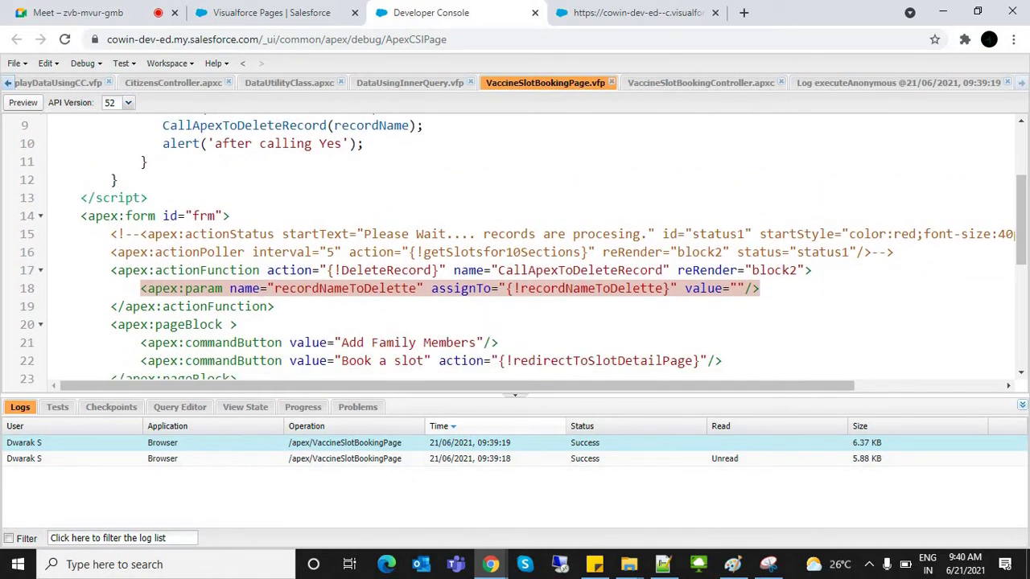
pyautogui.click(704, 288)
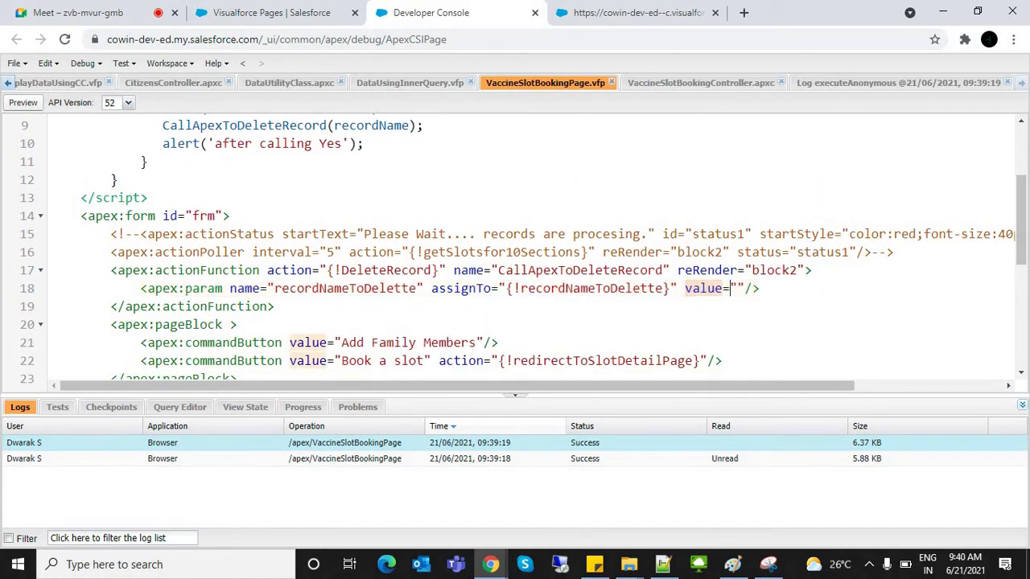
pyautogui.click(737, 288)
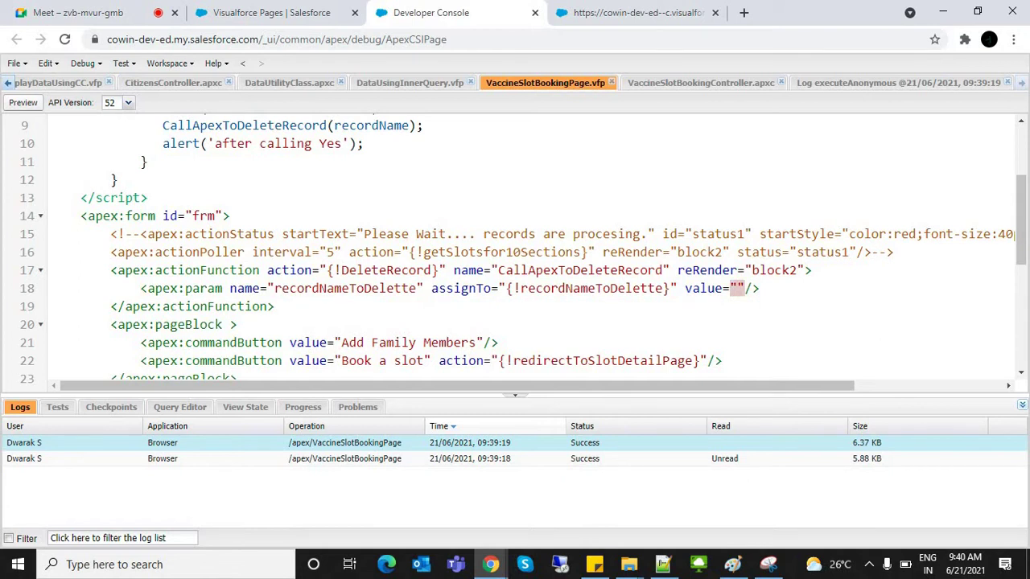
pyautogui.scroll(2, 523, 250)
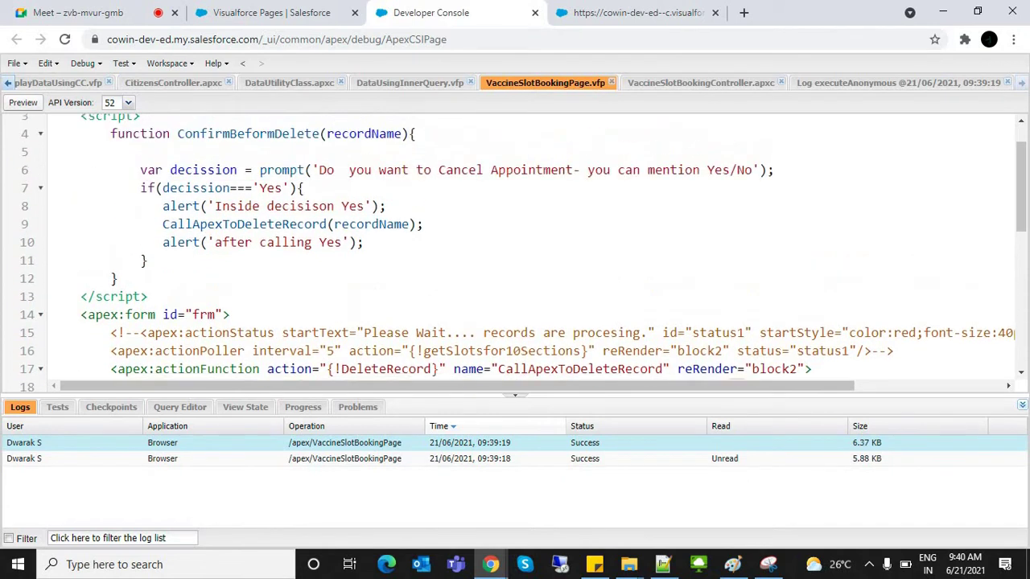
# Step: Check the recordName argument passed to CallApexToDeleteRecord against the param's assignTo
pyautogui.moveTo(159, 224); pyautogui.dragTo(423, 225)
pyautogui.click(371, 224)
pyautogui.moveTo(410, 224); pyautogui.dragTo(334, 224)
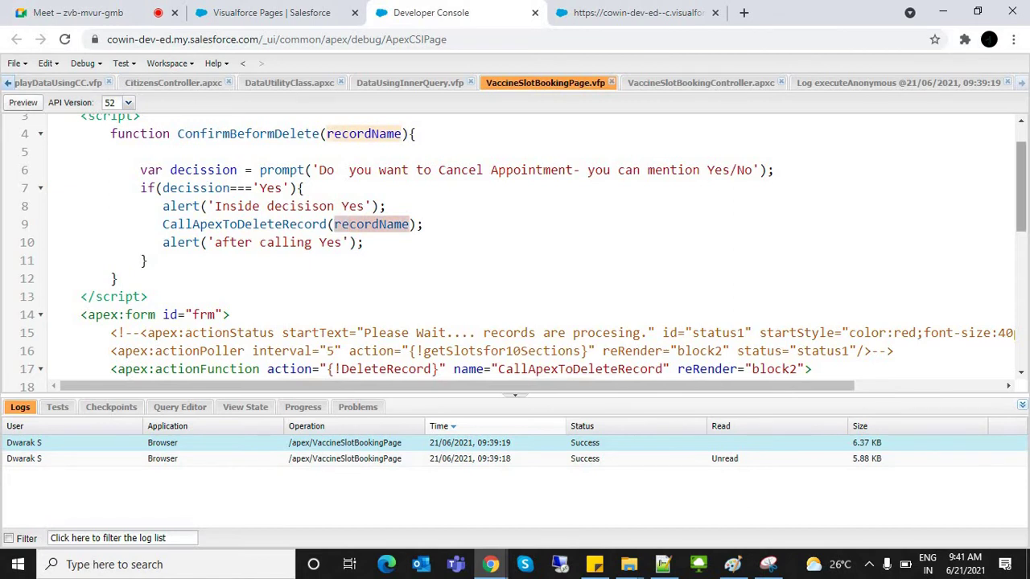
pyautogui.scroll(-6, 515, 253)
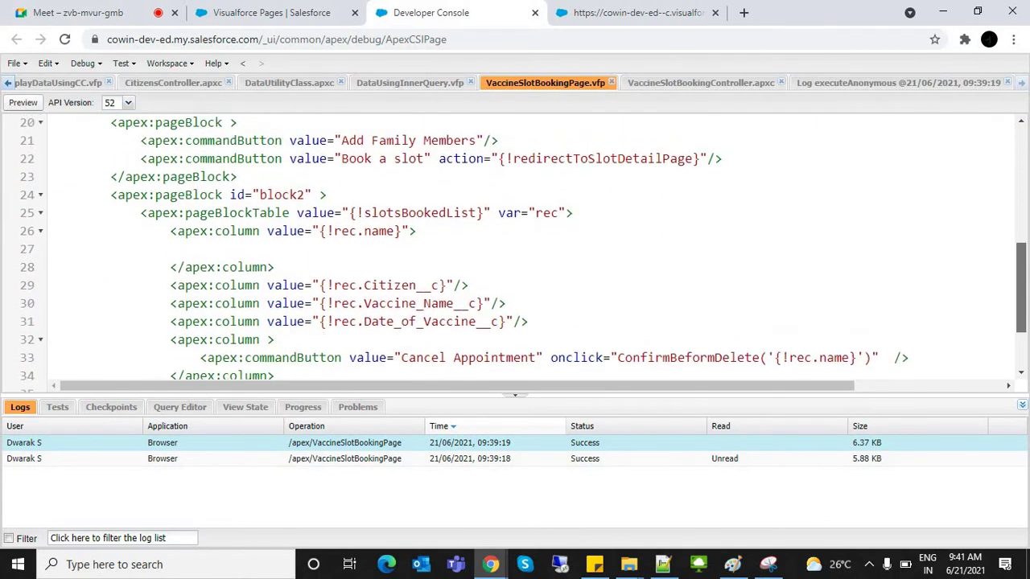
pyautogui.scroll(3, 515, 250)
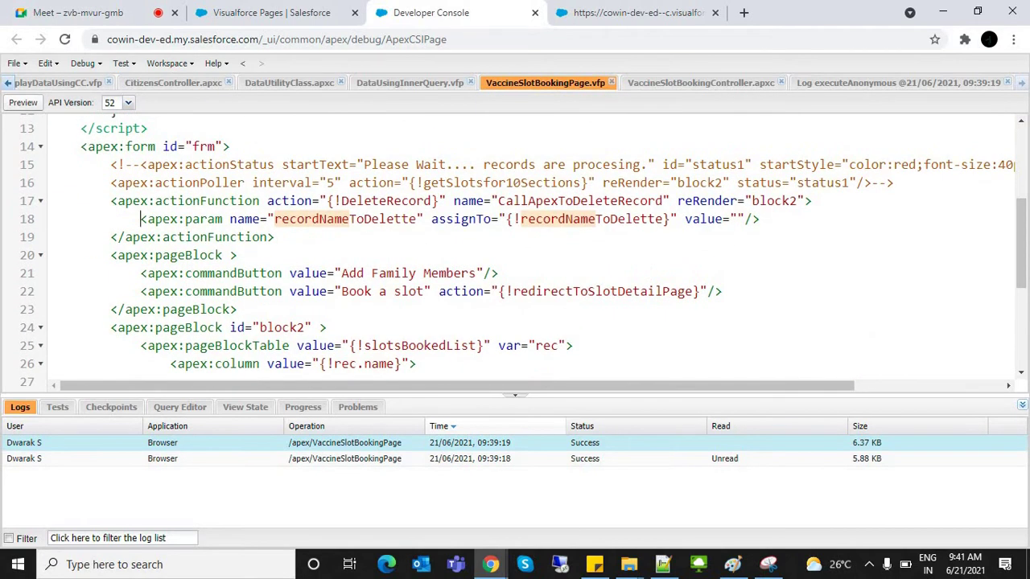
pyautogui.moveTo(140, 219); pyautogui.dragTo(760, 219)
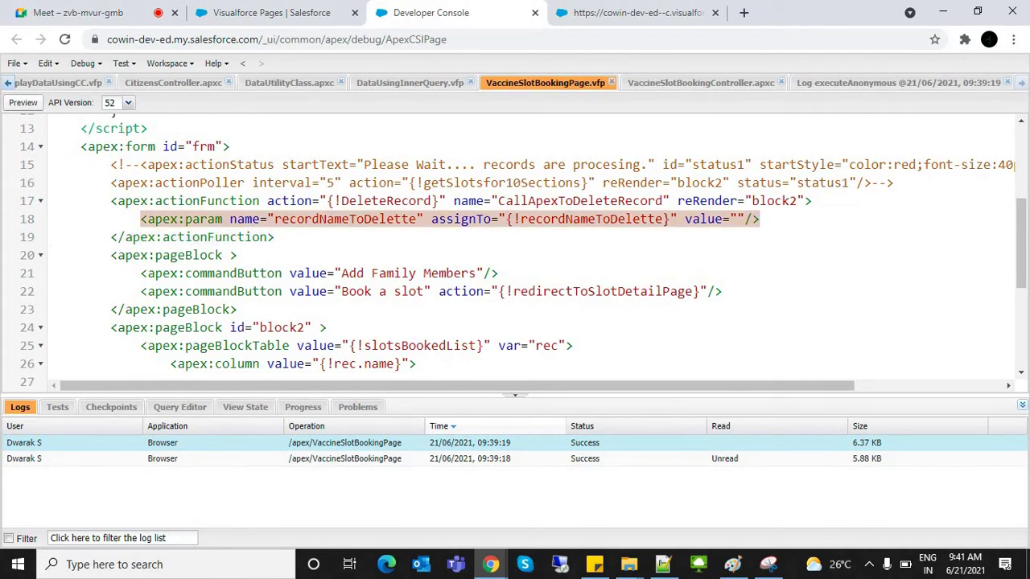
pyautogui.click(346, 219)
pyautogui.click(469, 219)
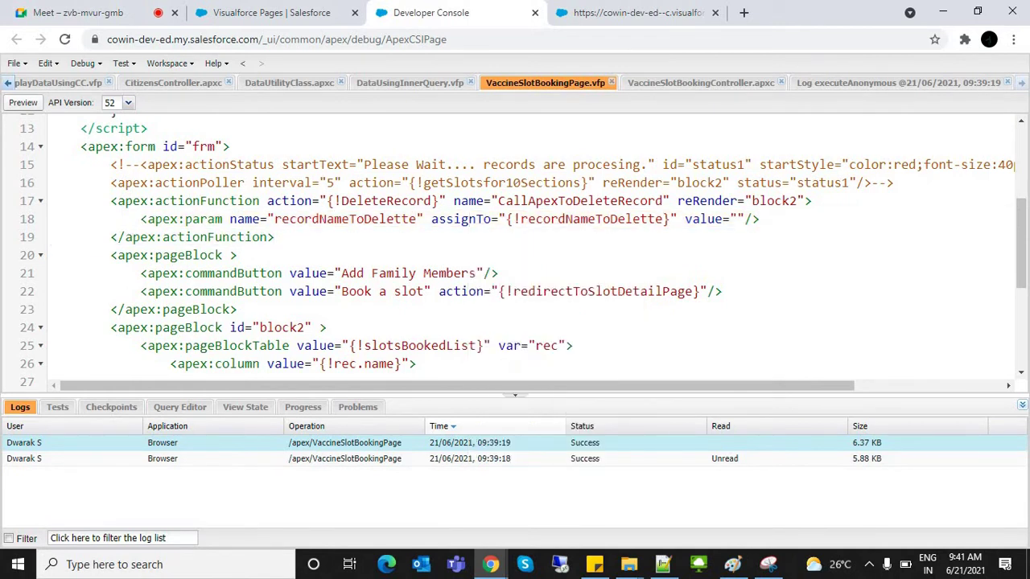
pyautogui.click(634, 218)
pyautogui.press('super+period')
pyautogui.press('Escape')
# Step: Wrap the param name on line 18 as {!recordNameToDelette}
pyautogui.click(275, 219)
pyautogui.write('{!')
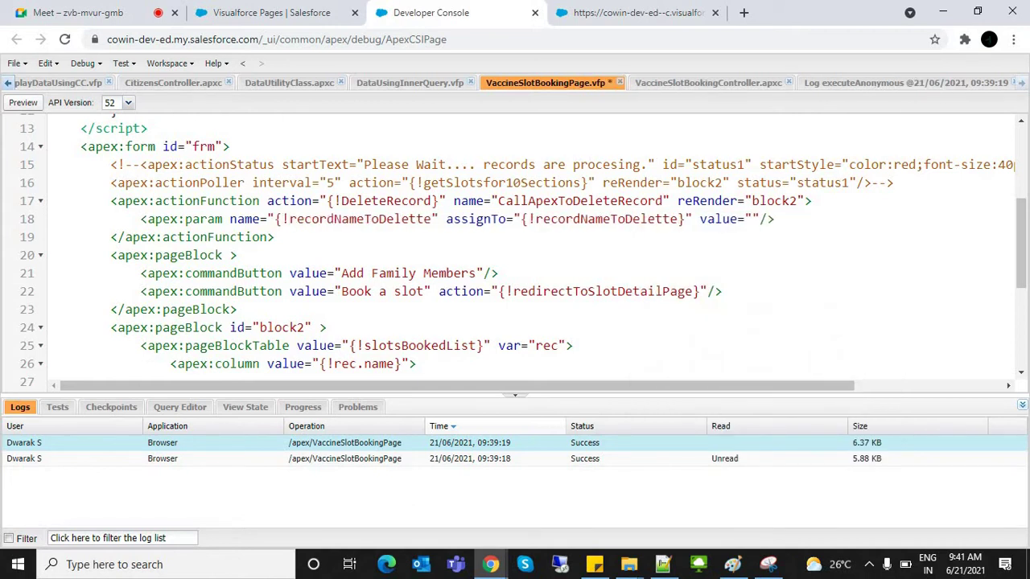
pyautogui.click(433, 219)
pyautogui.write('}')
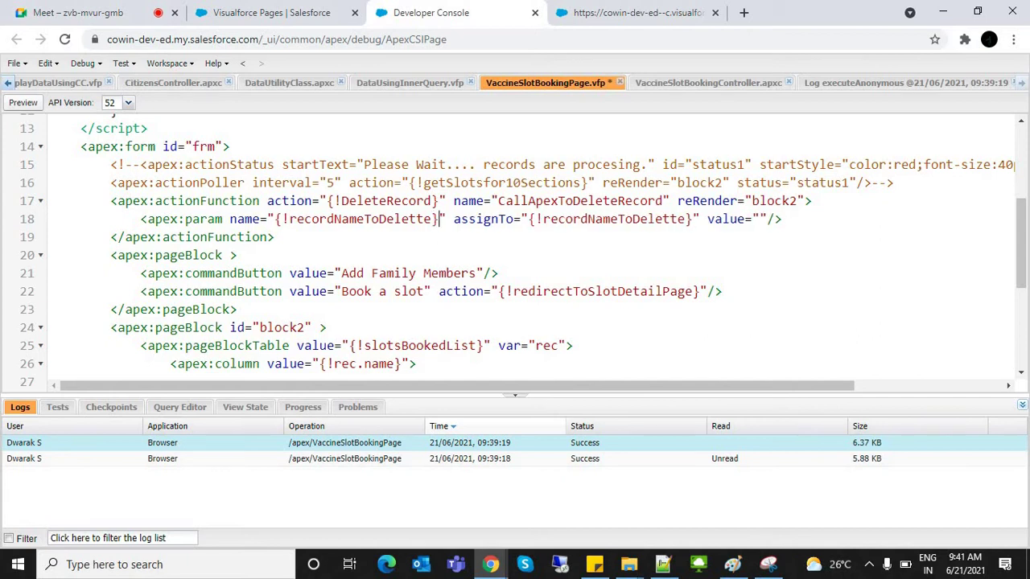
pyautogui.moveTo(275, 219); pyautogui.dragTo(439, 219)
pyautogui.click(439, 219)
# Step: Remove the braces again so the param name is plain recordNameToDelette
pyautogui.click(239, 219)
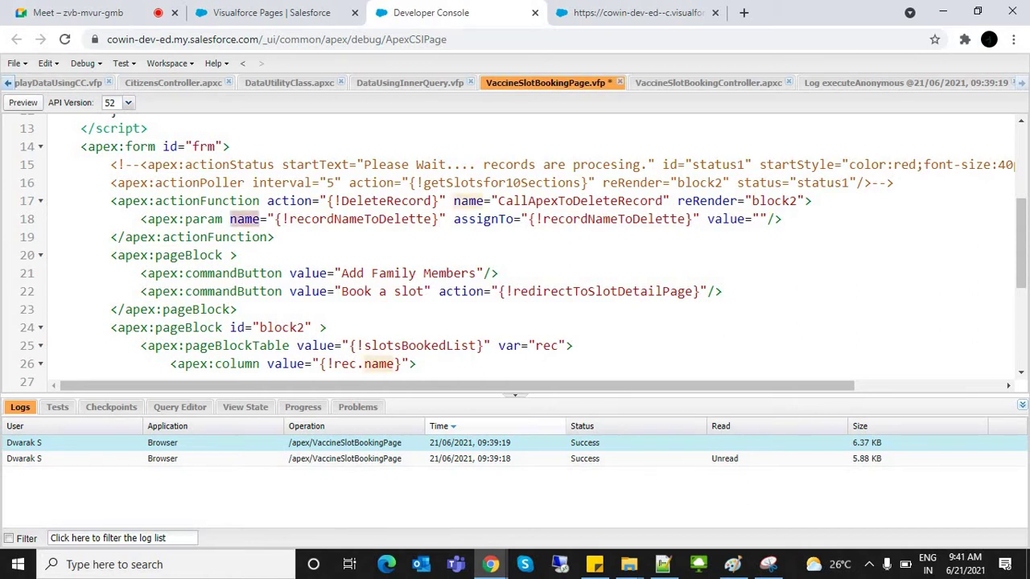
pyautogui.click(360, 219)
pyautogui.click(297, 183)
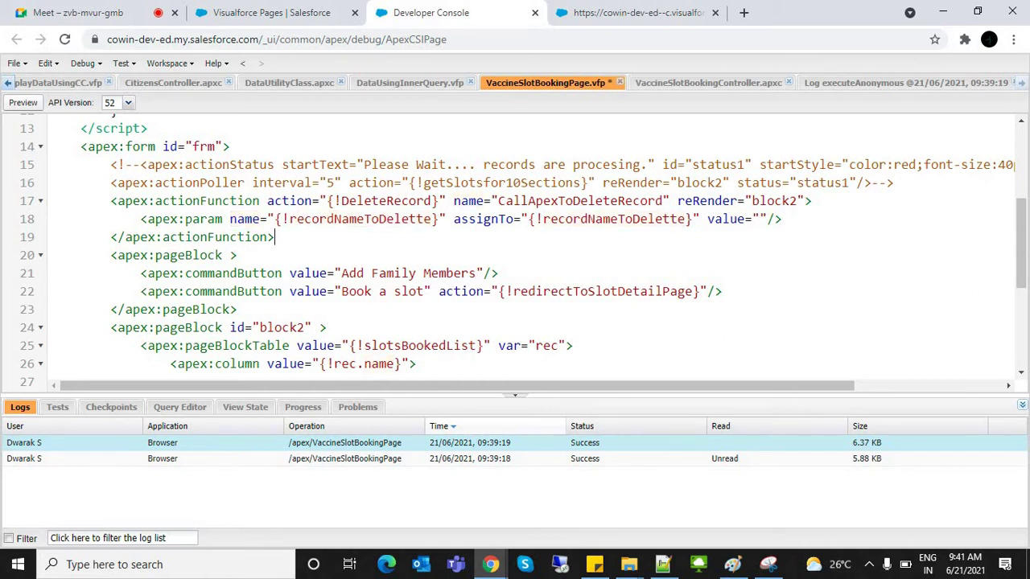
pyautogui.click(206, 201)
pyautogui.click(437, 219)
pyautogui.press('BackSpace')
pyautogui.click(289, 219)
pyautogui.press('BackSpace')
pyautogui.press('BackSpace')
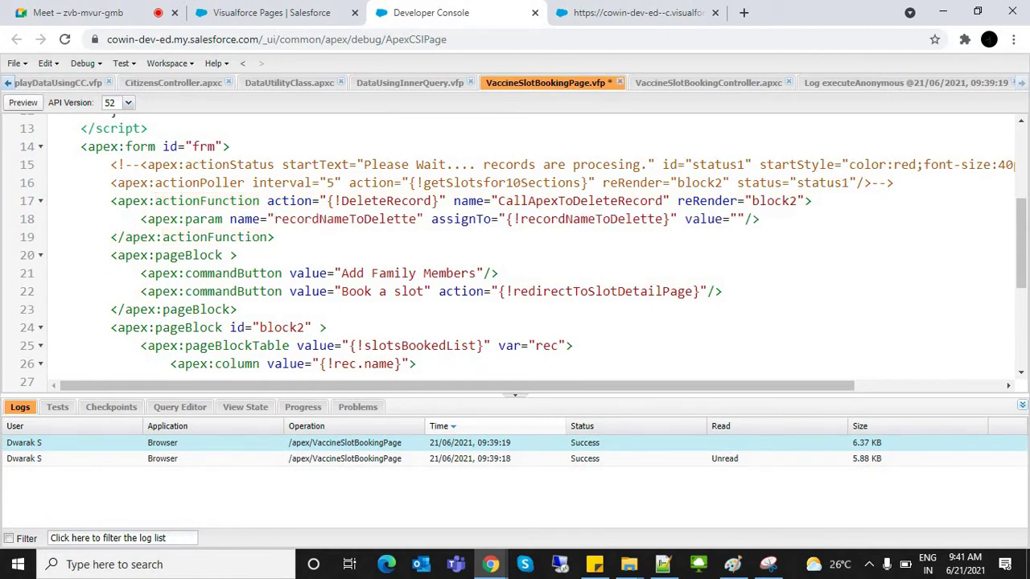
pyautogui.click(297, 219)
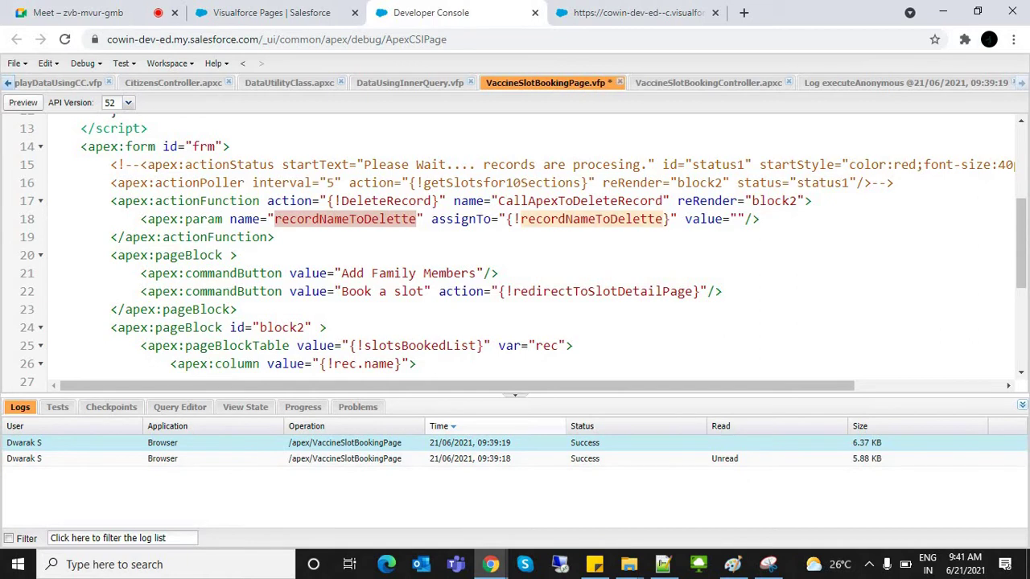
# Step: Compare with the {!recordNameToDelette} assignTo expression, then bring up the controller's DeleteRecord method
pyautogui.click(513, 219)
pyautogui.moveTo(506, 218); pyautogui.dragTo(675, 219)
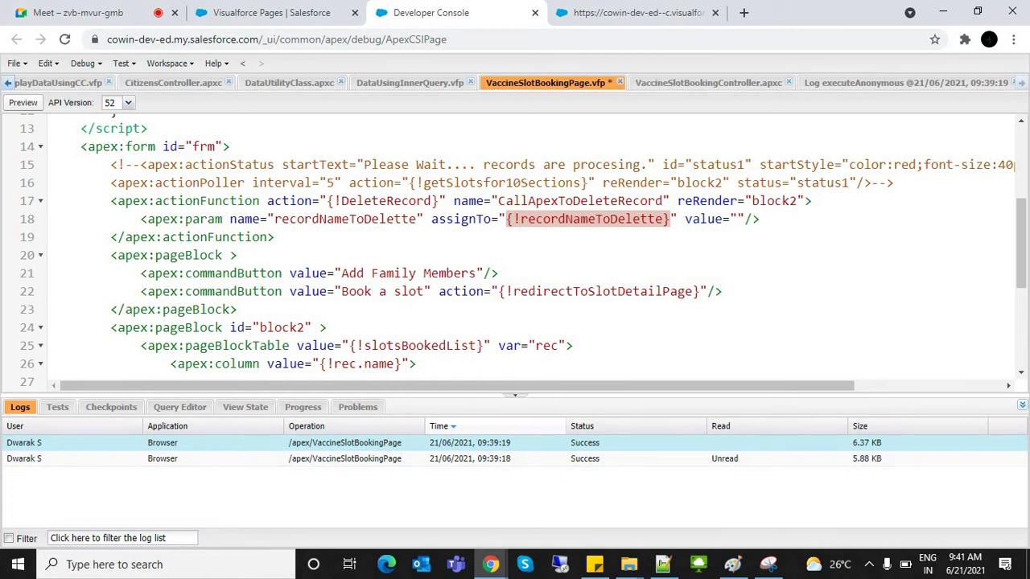
pyautogui.click(238, 219)
pyautogui.doubleClick(312, 218)
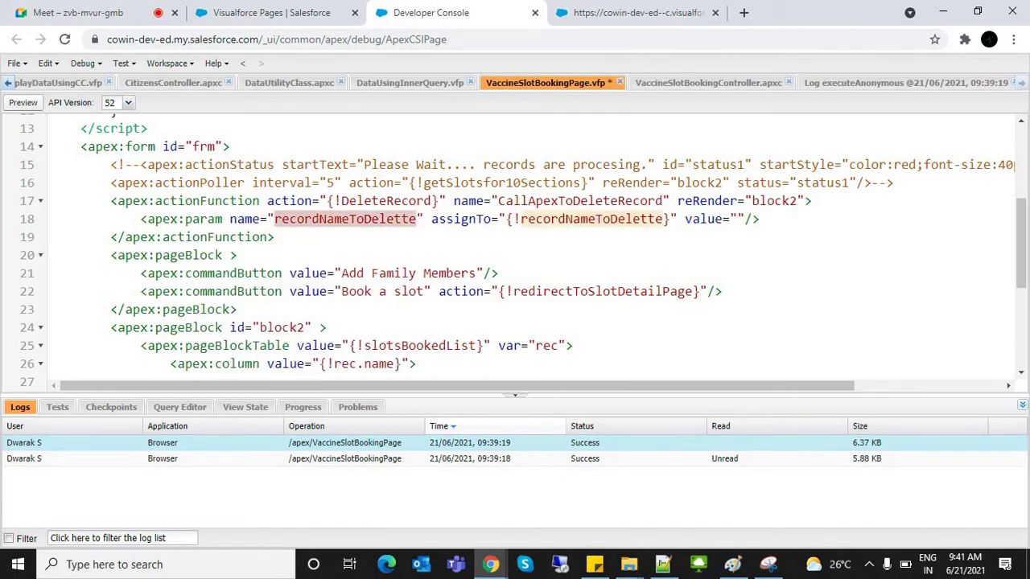
pyautogui.scroll(1, 523, 253)
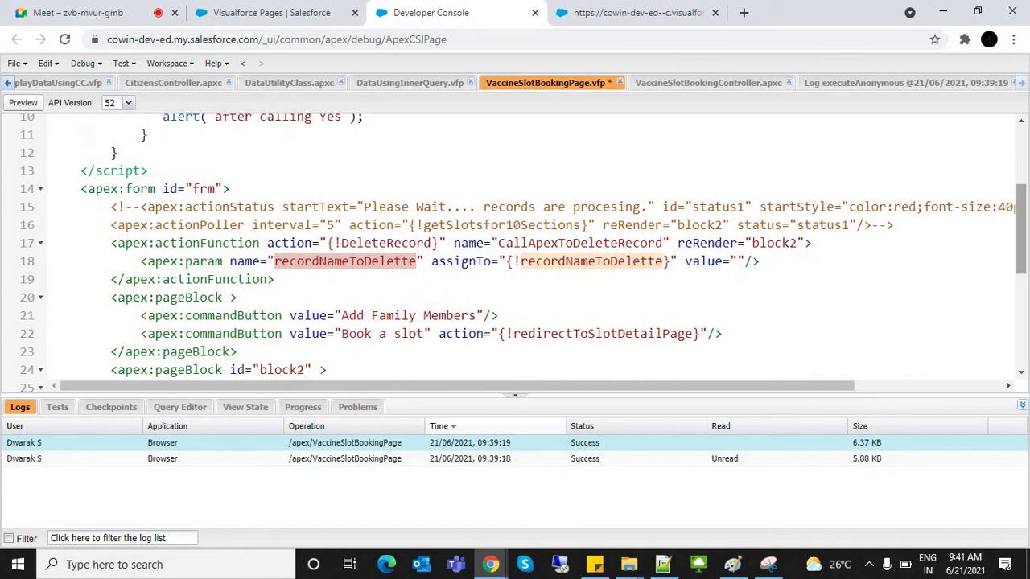
pyautogui.click(708, 82)
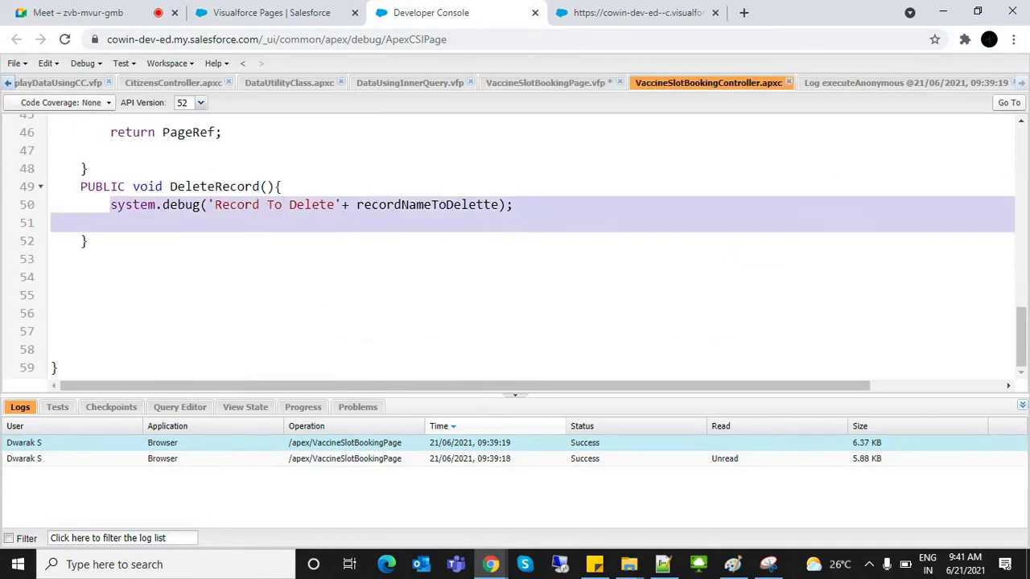
# Step: Tick Debug Only, open the 09:39:18 log, and select its 'Record To DeleteVacc-7' USER_DEBUG entry
pyautogui.hotkey('ctrl', 'Tab')
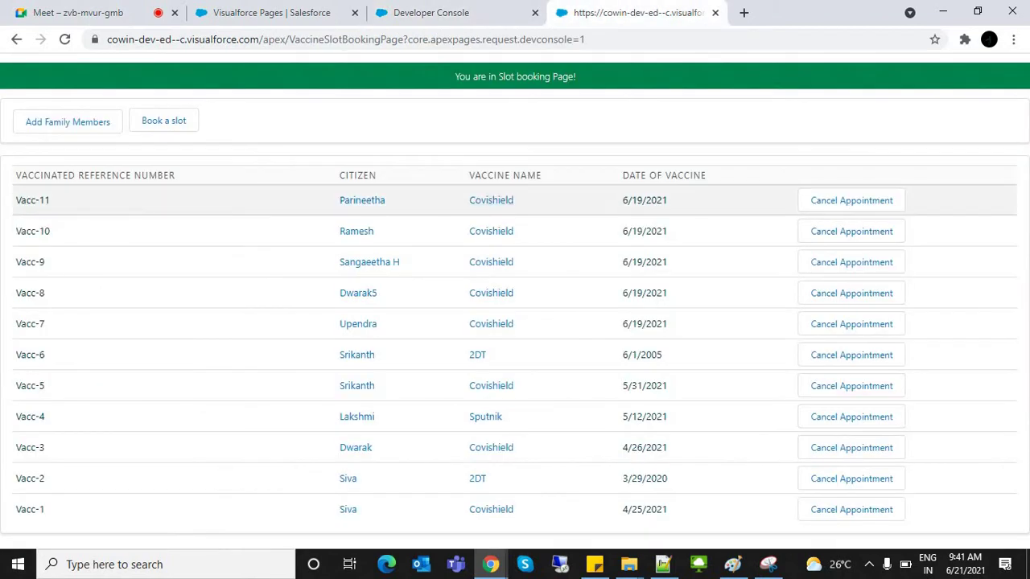
pyautogui.hotkey('ctrl', 'shift', 'Tab')
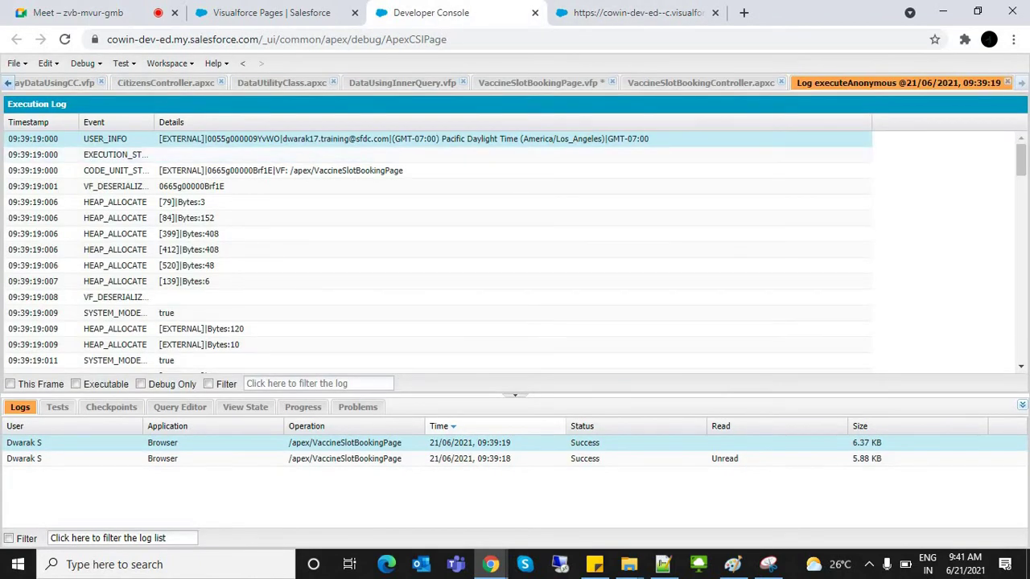
pyautogui.click(140, 384)
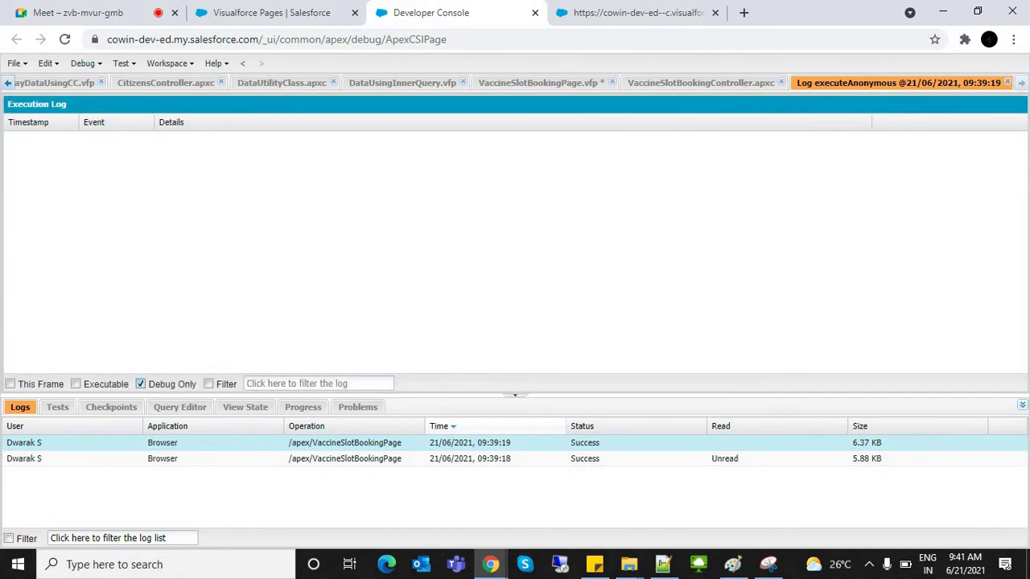
pyautogui.doubleClick(346, 459)
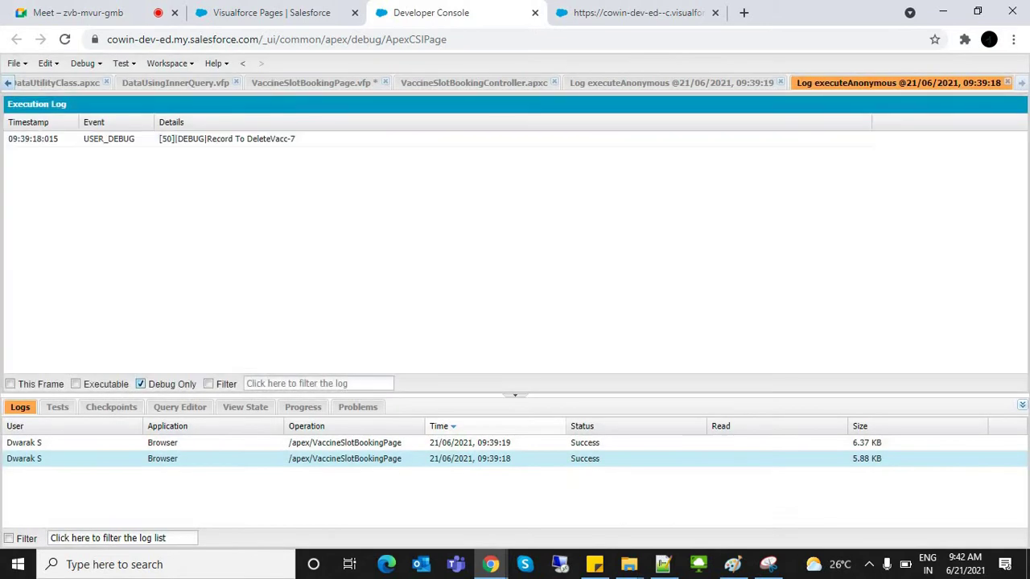
pyautogui.click(227, 138)
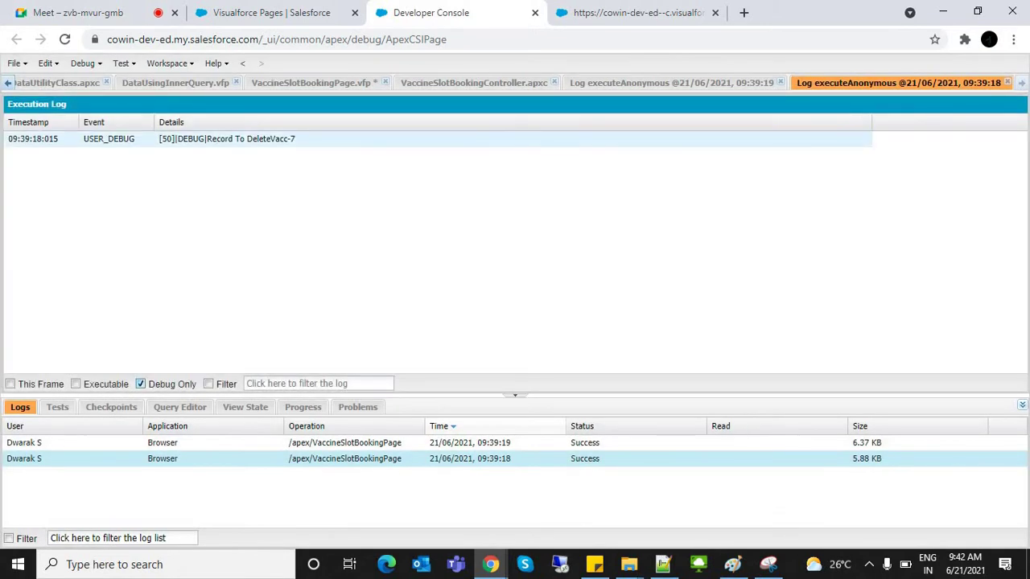
pyautogui.click(227, 138)
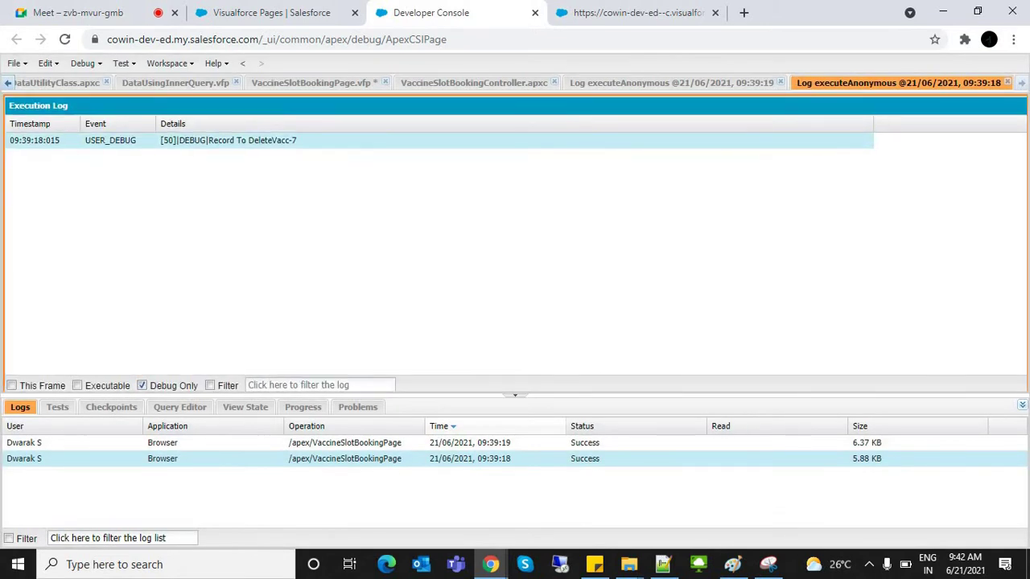
# Step: Compare the Vacc-7 debug entry with the appointments listed on the slot booking page, including Vacc-9
pyautogui.click(636, 12)
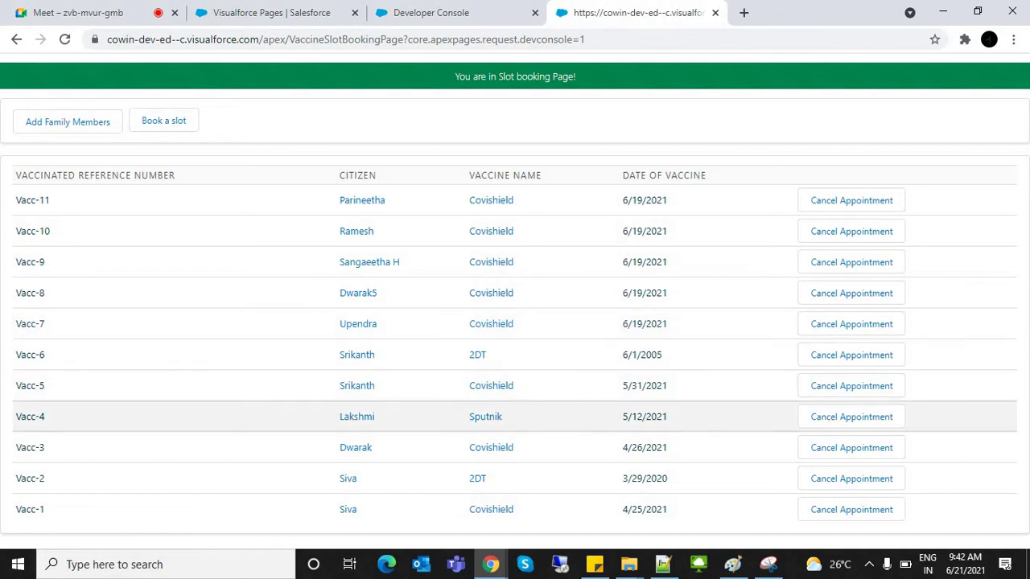
pyautogui.click(430, 12)
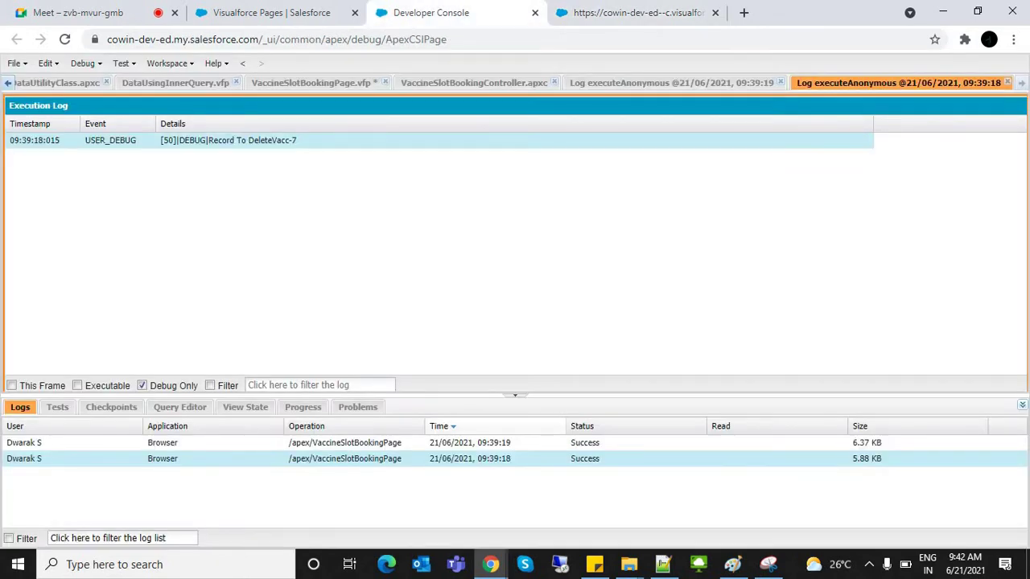
pyautogui.click(636, 12)
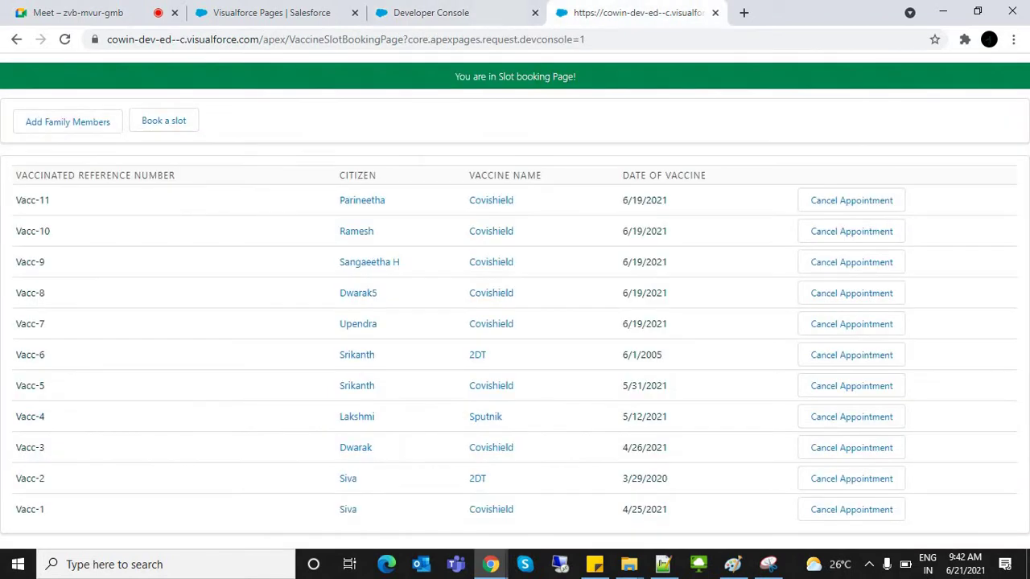
pyautogui.hotkey('ctrl', 'shift', 'Tab')
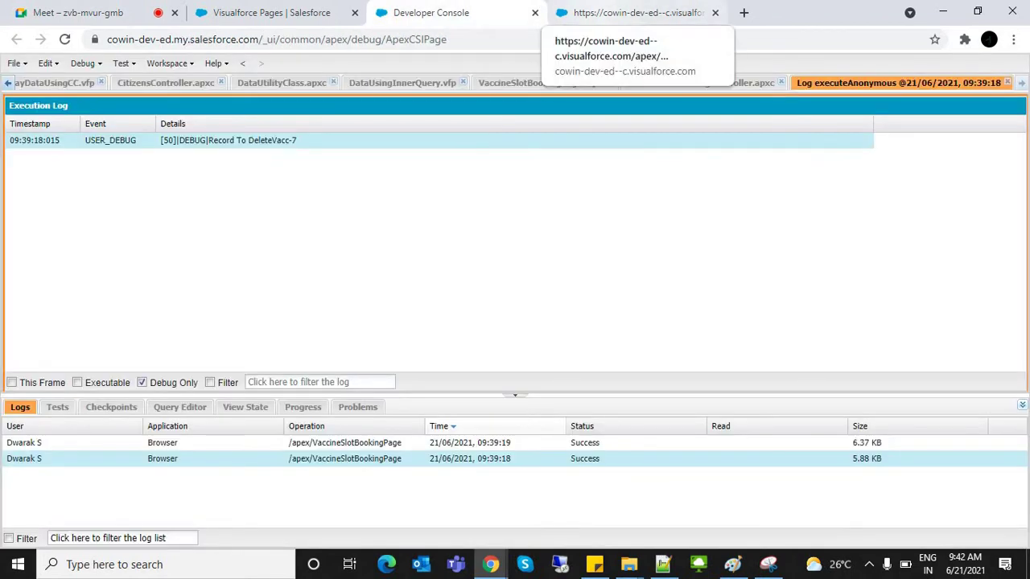
pyautogui.click(635, 12)
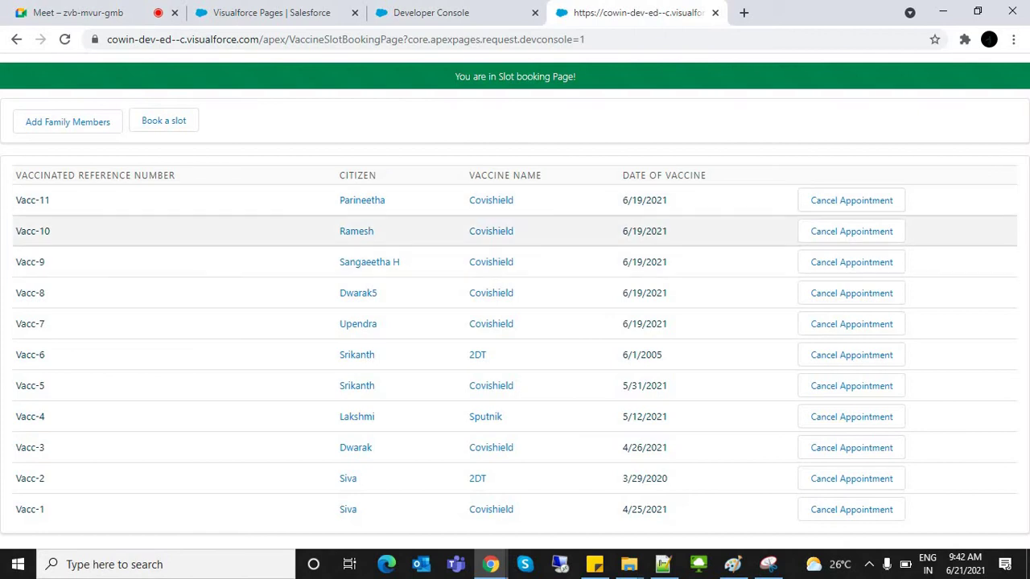
pyautogui.moveTo(20, 261); pyautogui.dragTo(45, 261)
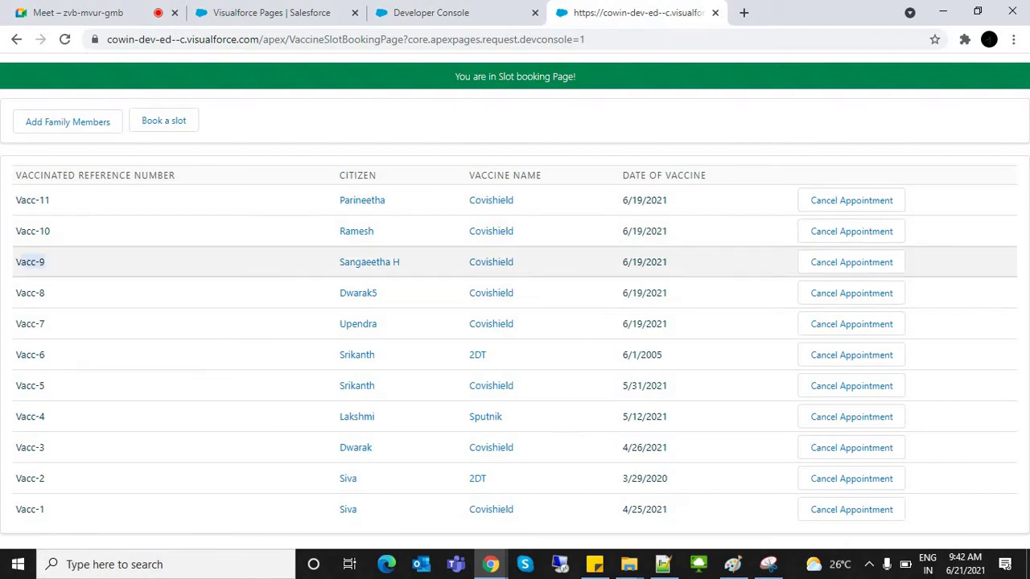
pyautogui.click(435, 12)
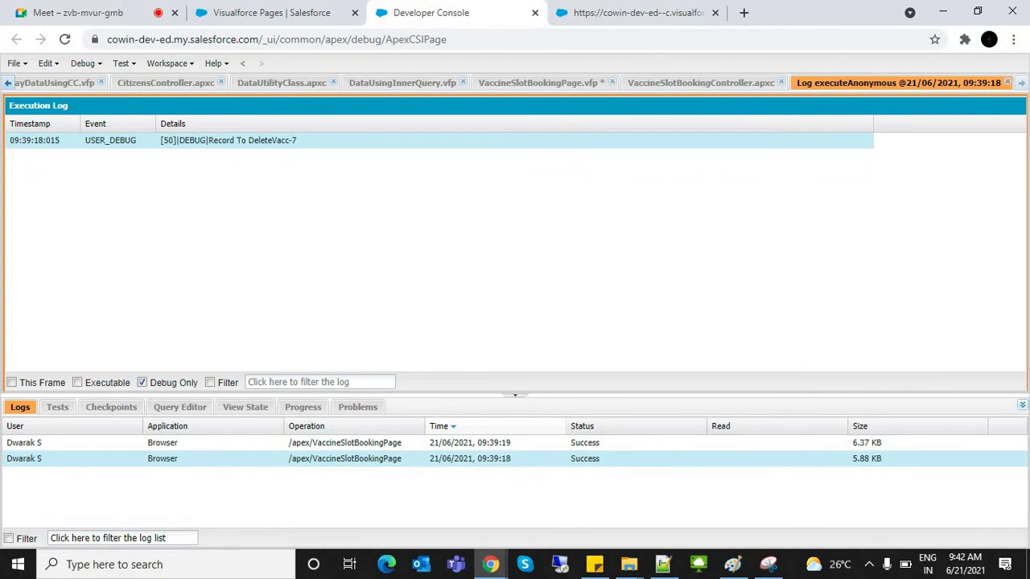
pyautogui.hotkey('ctrl', 'Tab')
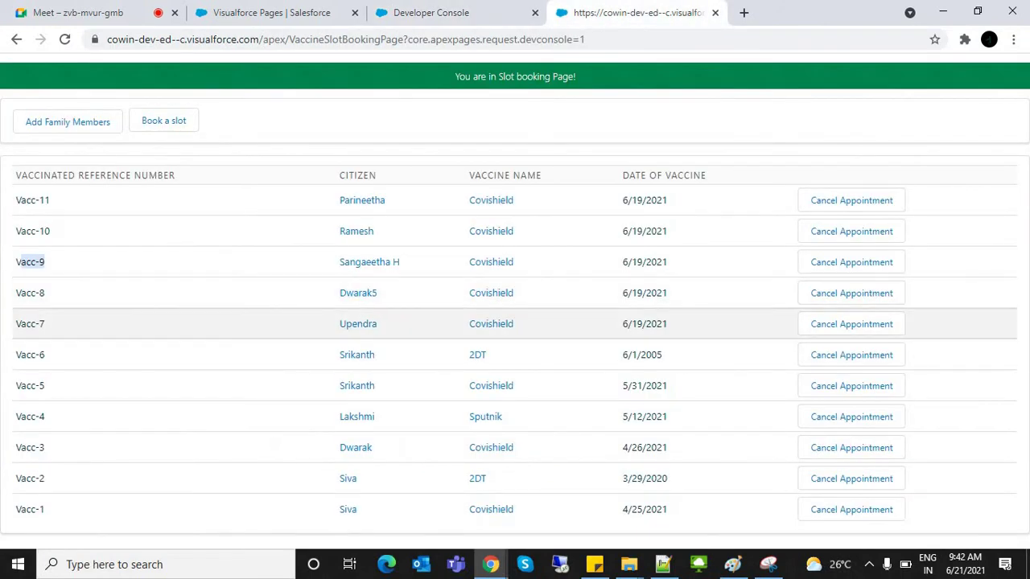
pyautogui.click(435, 12)
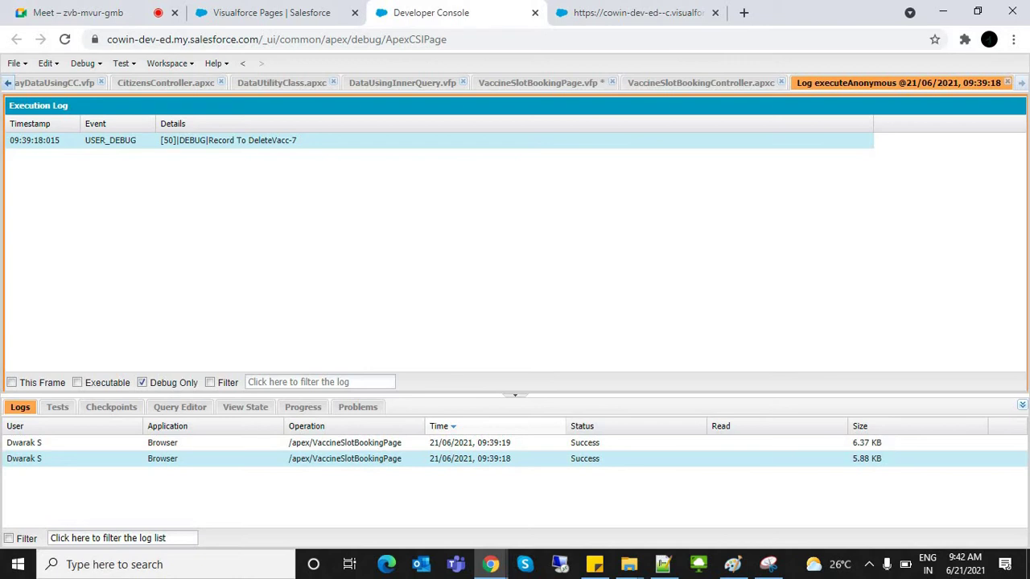
# Step: Review the page's actionFunction that calls DeleteRecord and its recordNameToDelette parameter
pyautogui.click(700, 82)
pyautogui.click(87, 241)
pyautogui.click(538, 82)
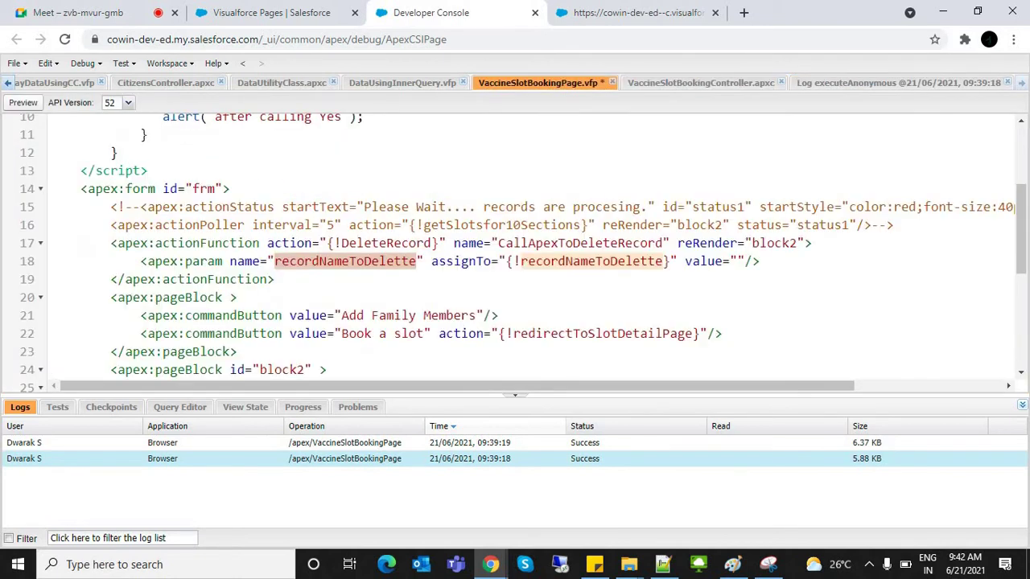
pyautogui.scroll(-1, 523, 253)
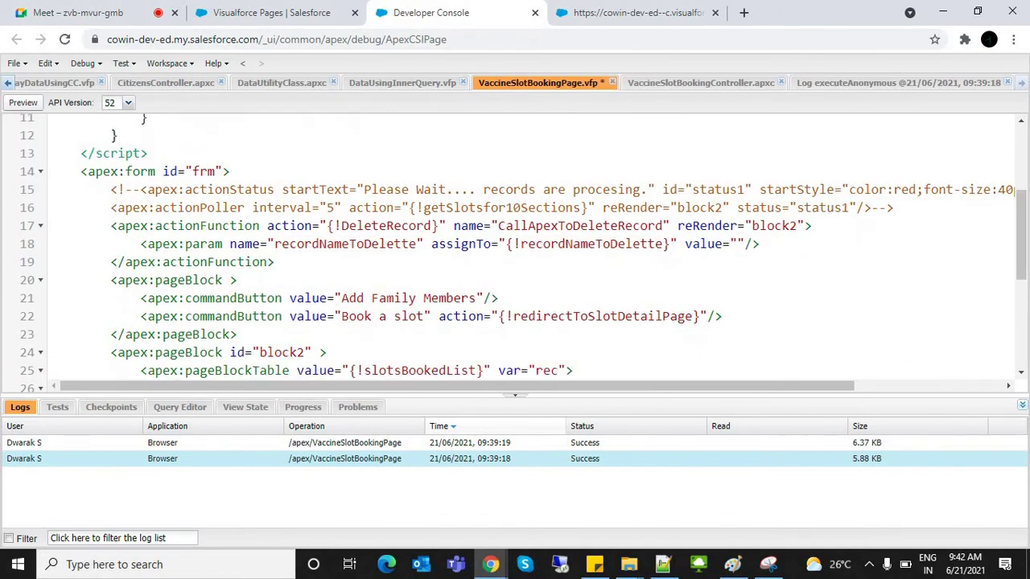
pyautogui.moveTo(133, 244); pyautogui.dragTo(341, 225)
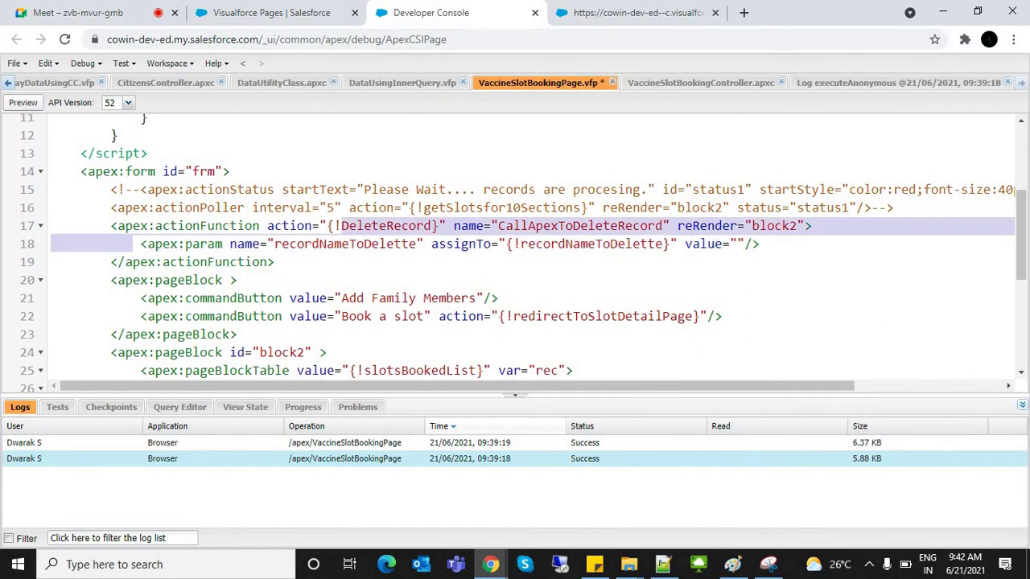
pyautogui.click(346, 244)
pyautogui.click(566, 244)
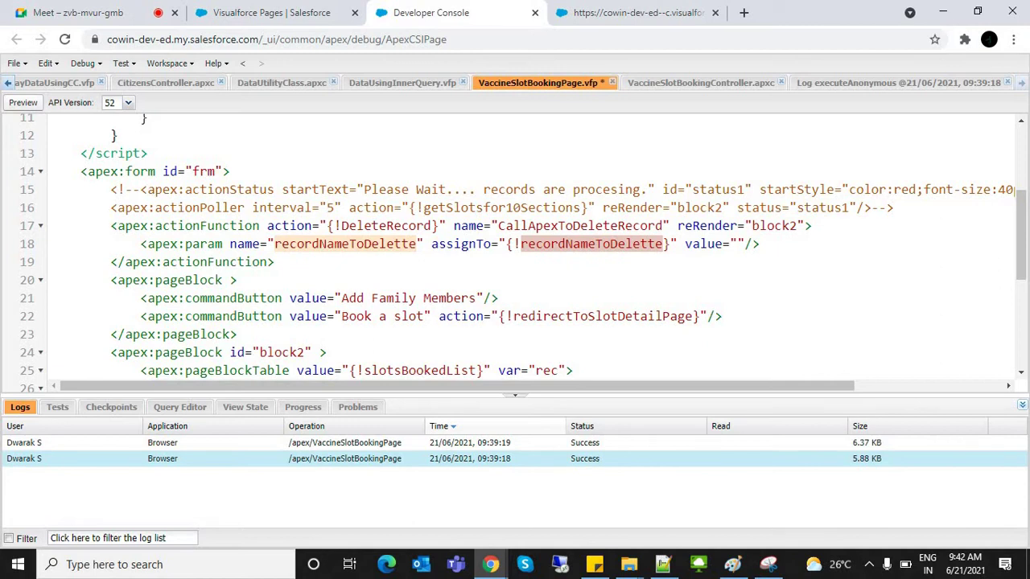
pyautogui.scroll(3, 522, 249)
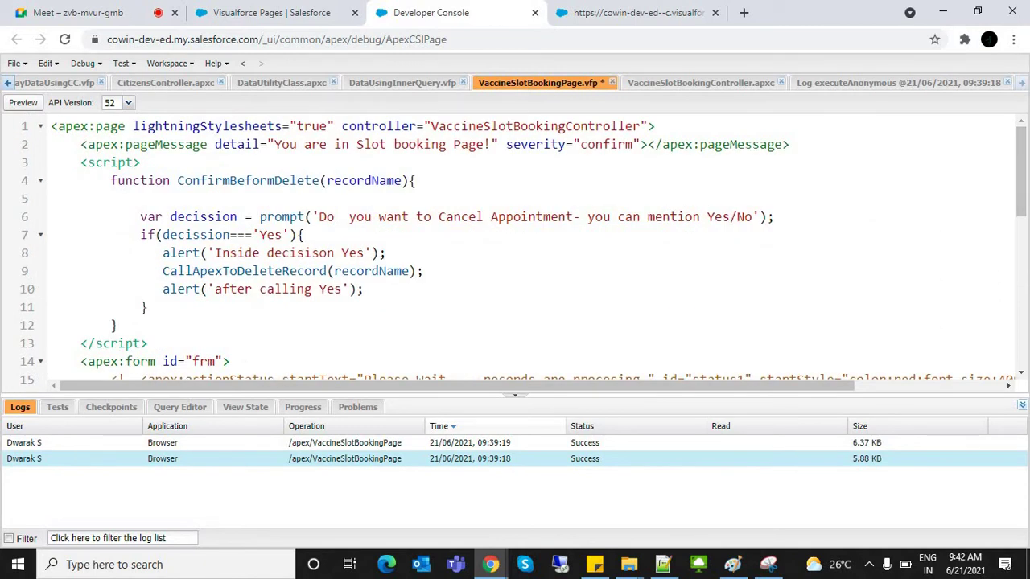
# Step: In VaccineSlotBookingController, locate the recordNameToDelette property and the empty DeleteRecord method body
pyautogui.click(701, 82)
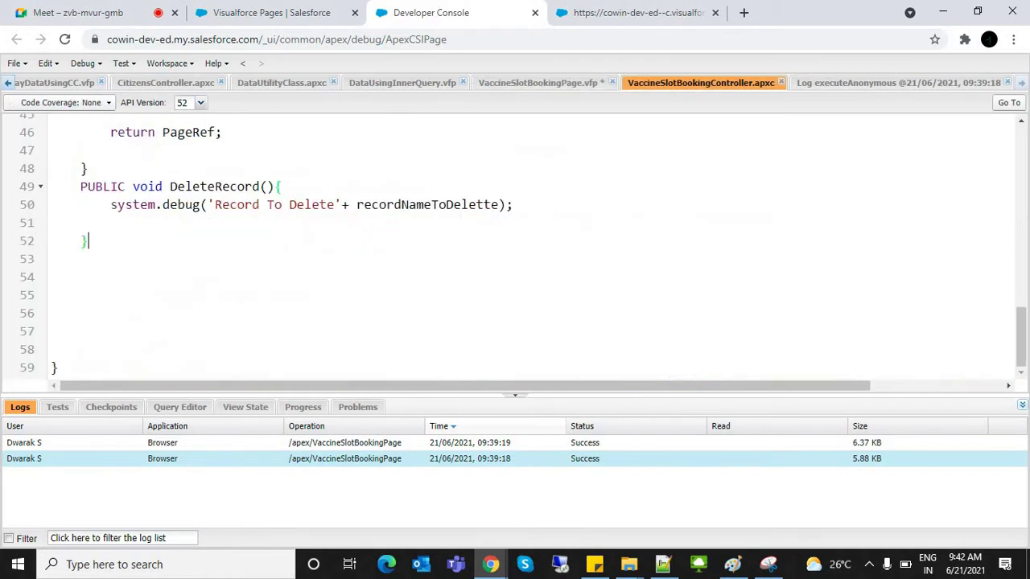
pyautogui.moveTo(1020, 338); pyautogui.dragTo(1020, 154)
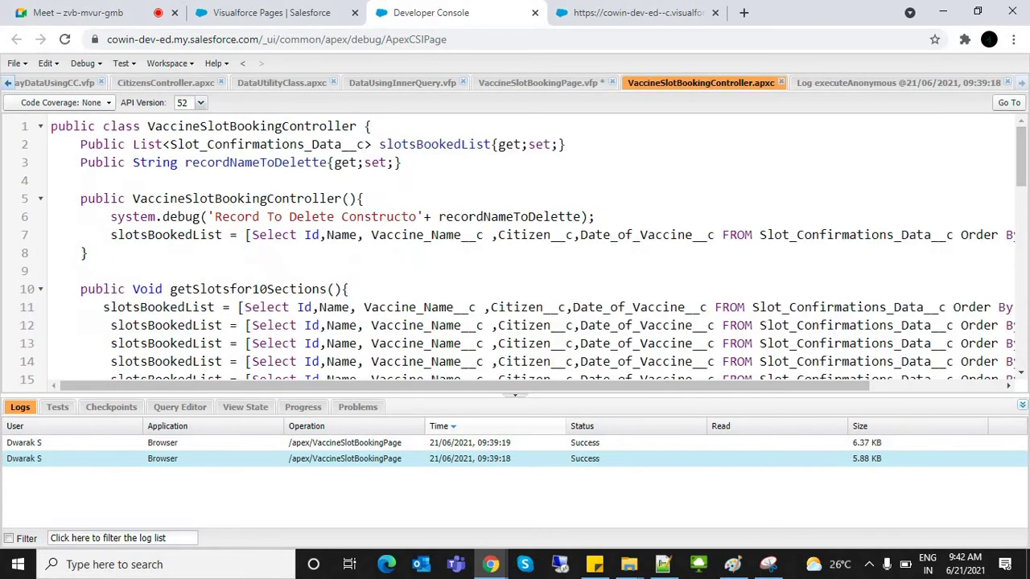
pyautogui.doubleClick(230, 162)
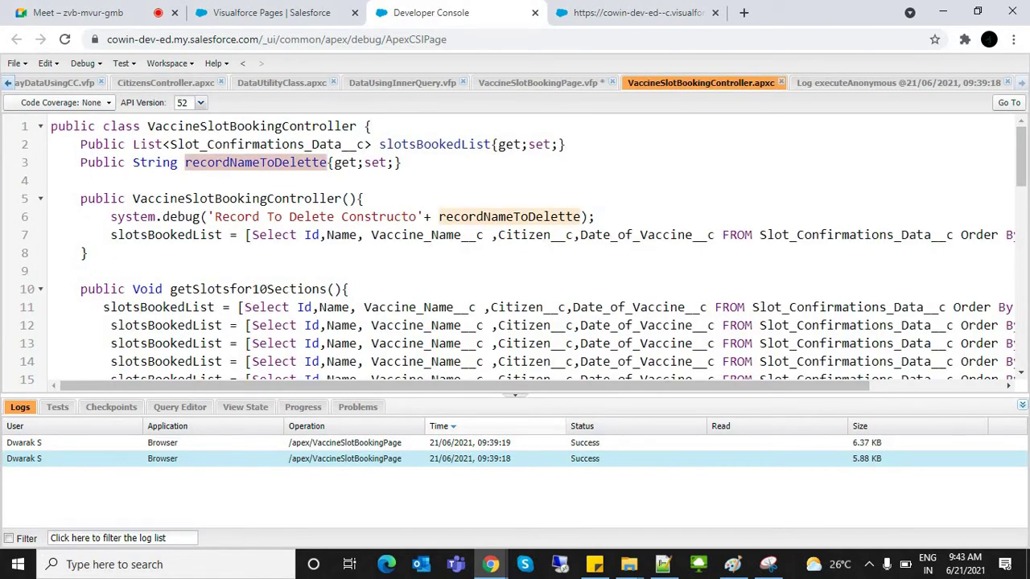
pyautogui.moveTo(1021, 157); pyautogui.dragTo(1020, 338)
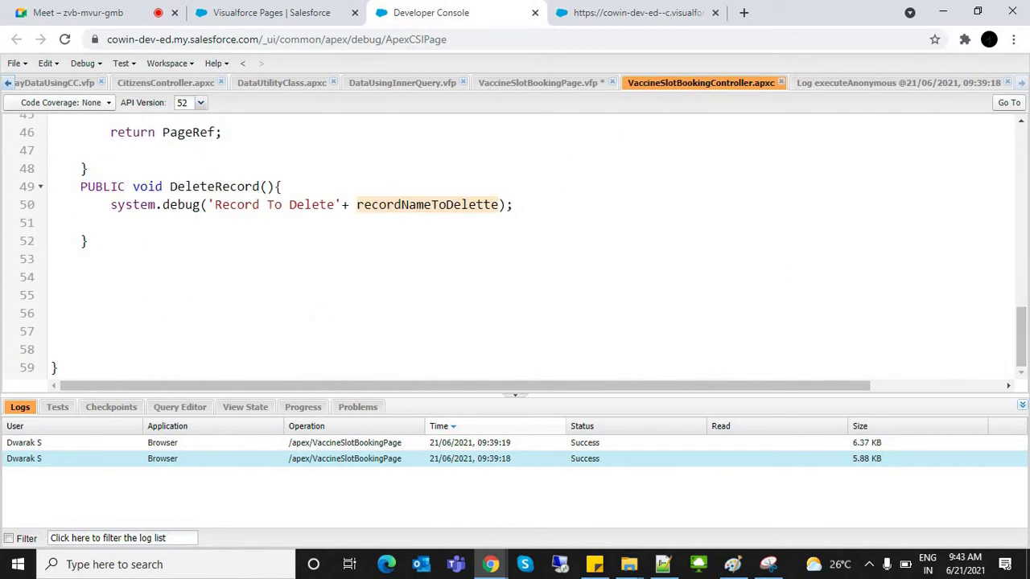
pyautogui.moveTo(73, 186); pyautogui.dragTo(87, 241)
pyautogui.click(117, 223)
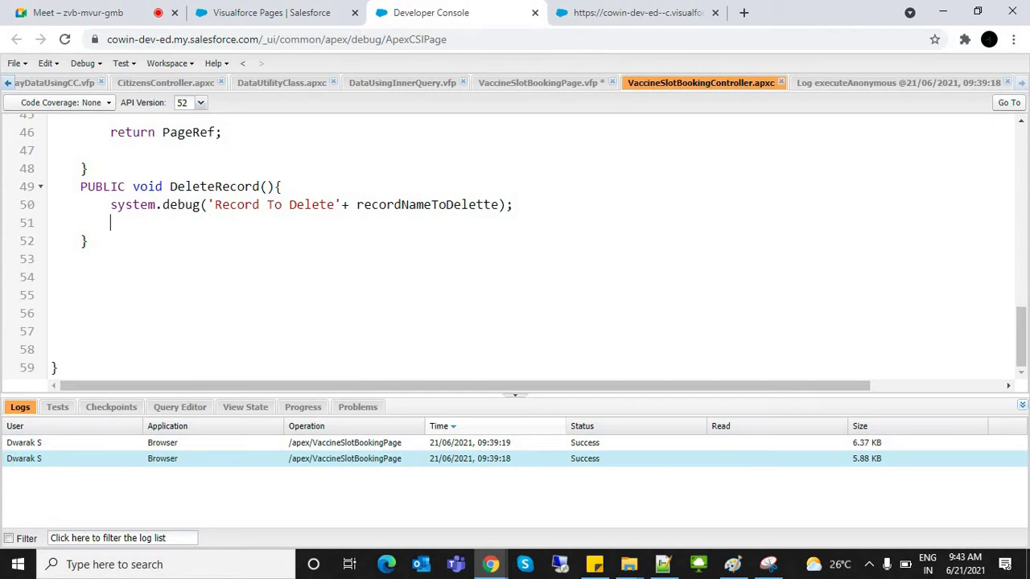
# Step: Start line 51 with the Slot_Confirmations_Data__c object name, discarding an initial Delete attempt
pyautogui.write('Delete')
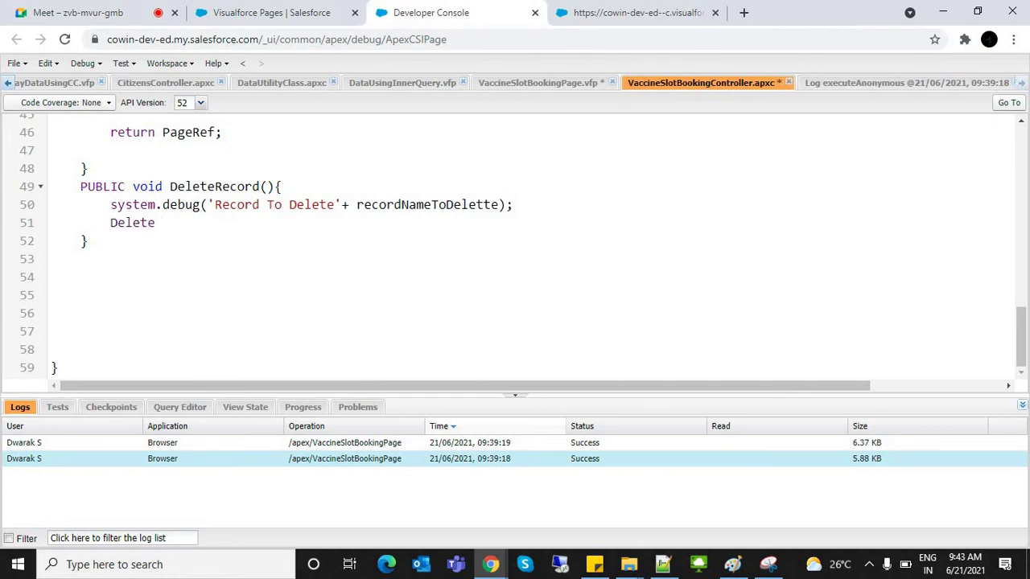
pyautogui.doubleClick(427, 204)
pyautogui.hotkey('ctrl', 'c')
pyautogui.click(170, 223)
pyautogui.hotkey('ctrl', 'v')
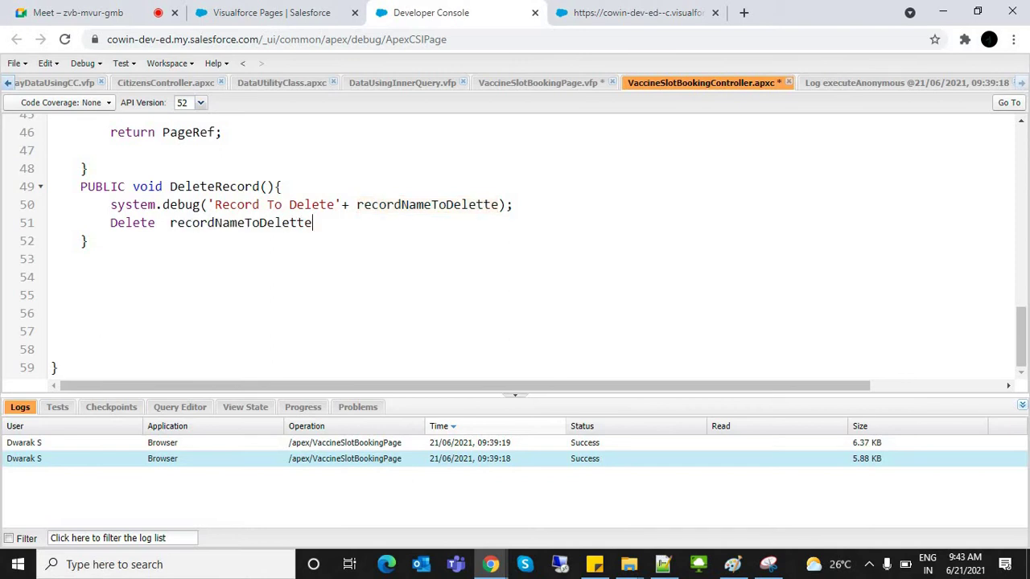
pyautogui.hotkey('ctrl', 'z')
pyautogui.hotkey('ctrl', 'z')
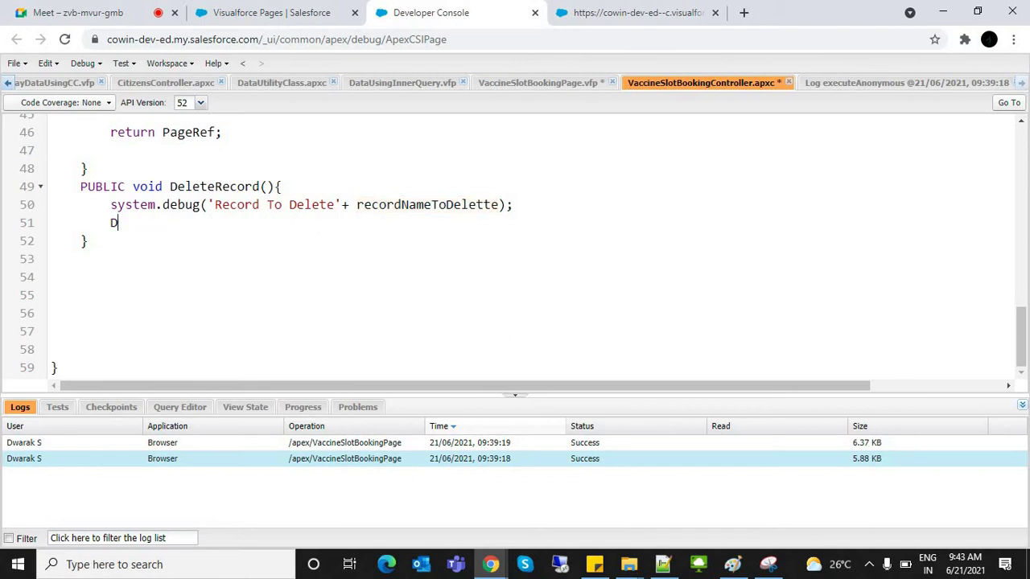
pyautogui.hotkey('ctrl', 'z')
pyautogui.moveTo(1021, 338); pyautogui.dragTo(1021, 156)
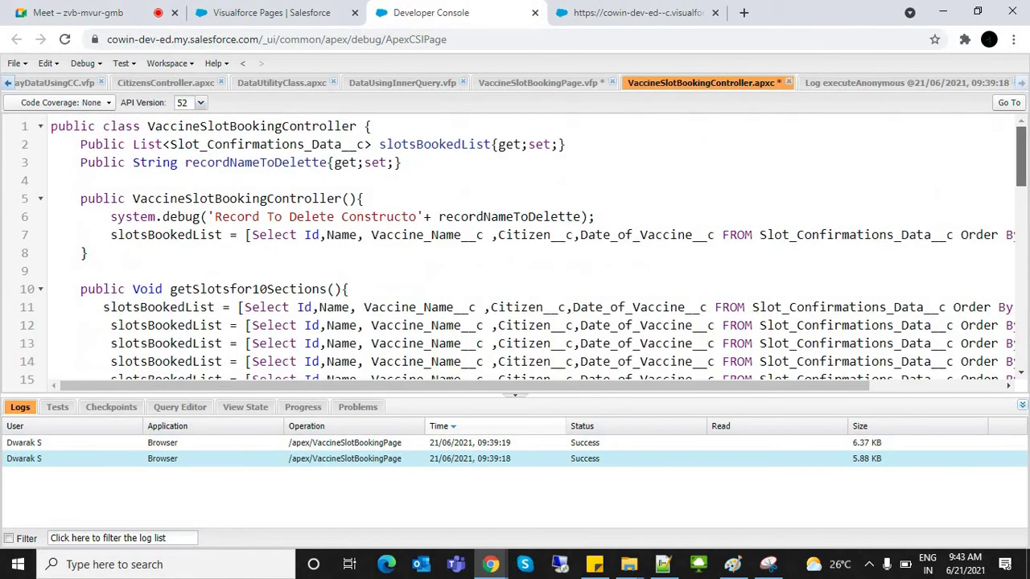
pyautogui.doubleClick(266, 144)
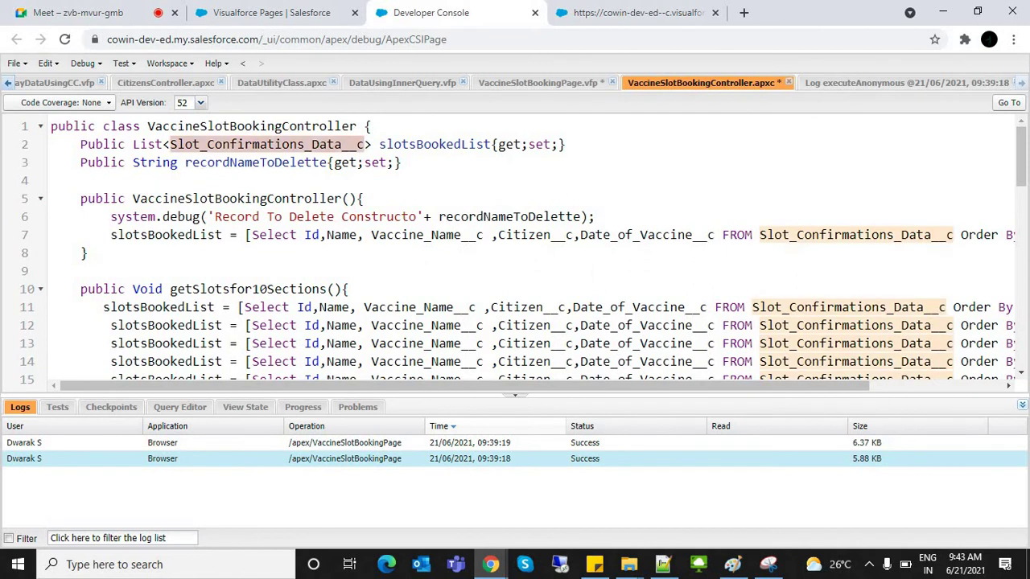
pyautogui.moveTo(1021, 153); pyautogui.dragTo(1021, 338)
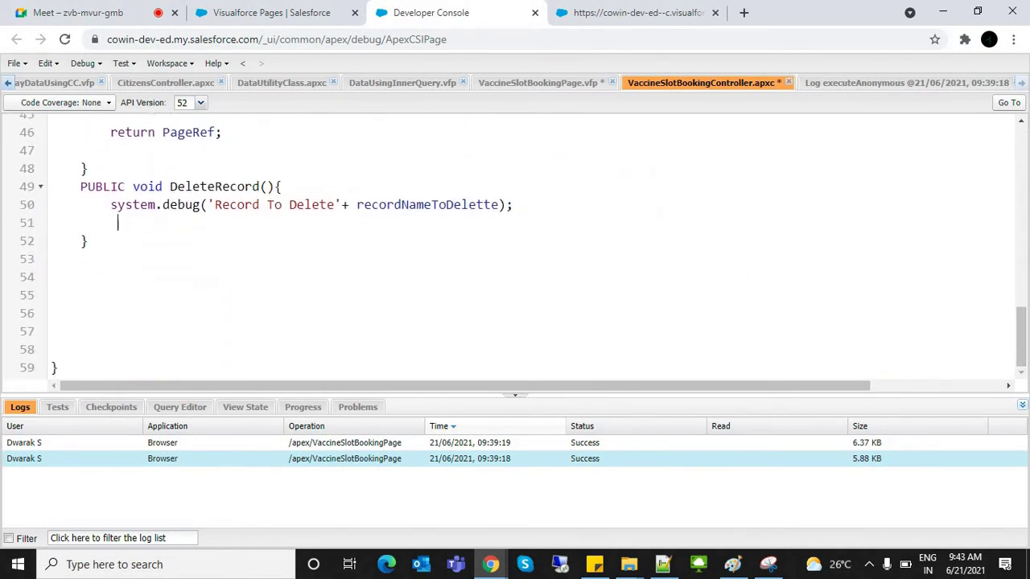
pyautogui.hotkey('ctrl', 'v')
# Step: Write slotBookedInfoRecord = [Select Id From Slot_Confirmations_Data__c where Name=:recordNameToDelette]
pyautogui.write('b')
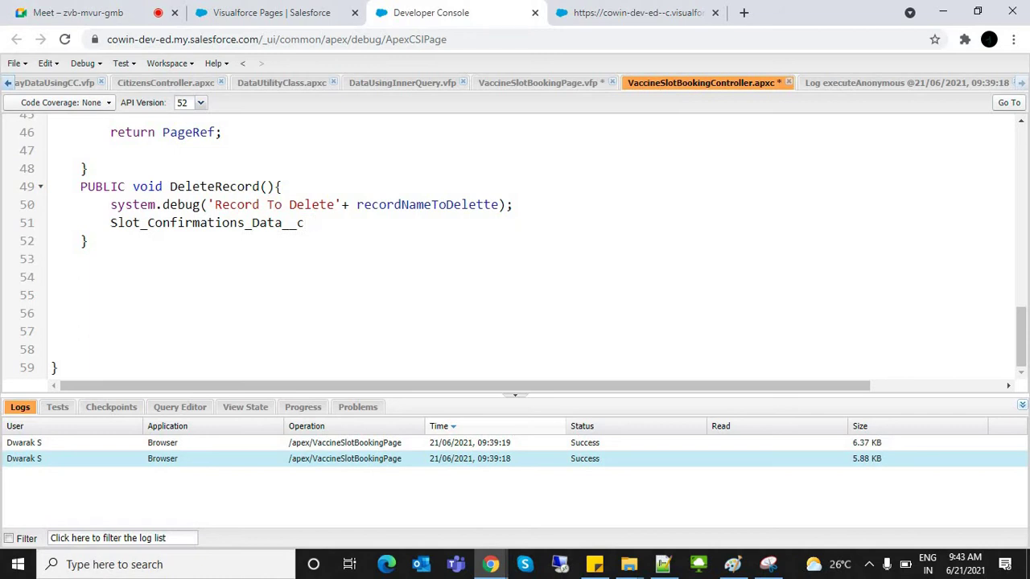
pyautogui.press('BackSpace')
pyautogui.write('slots')
pyautogui.press('BackSpace')
pyautogui.write('BookedInfoR')
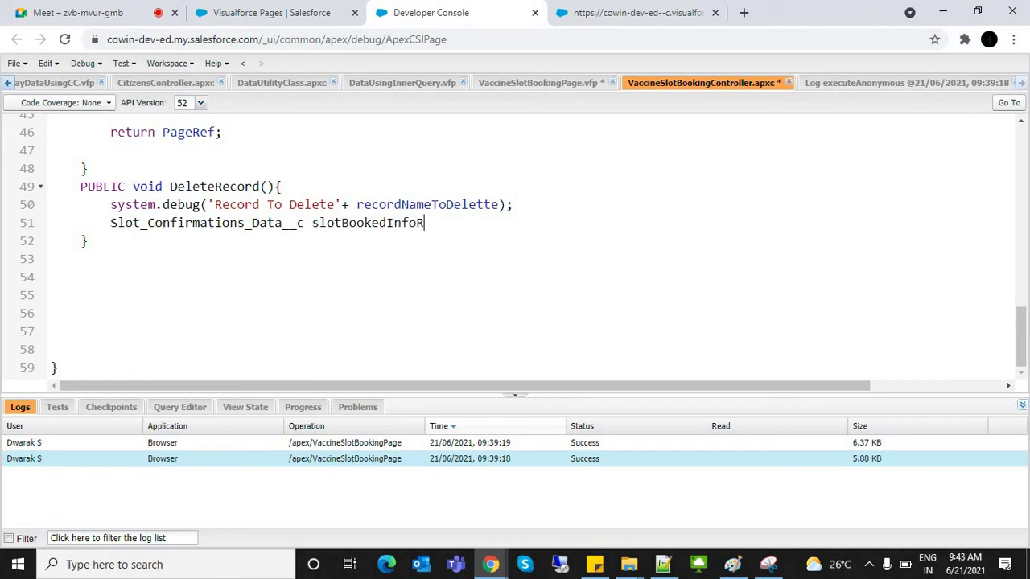
pyautogui.write('ecord = [')
pyautogui.write('Select Id Fro')
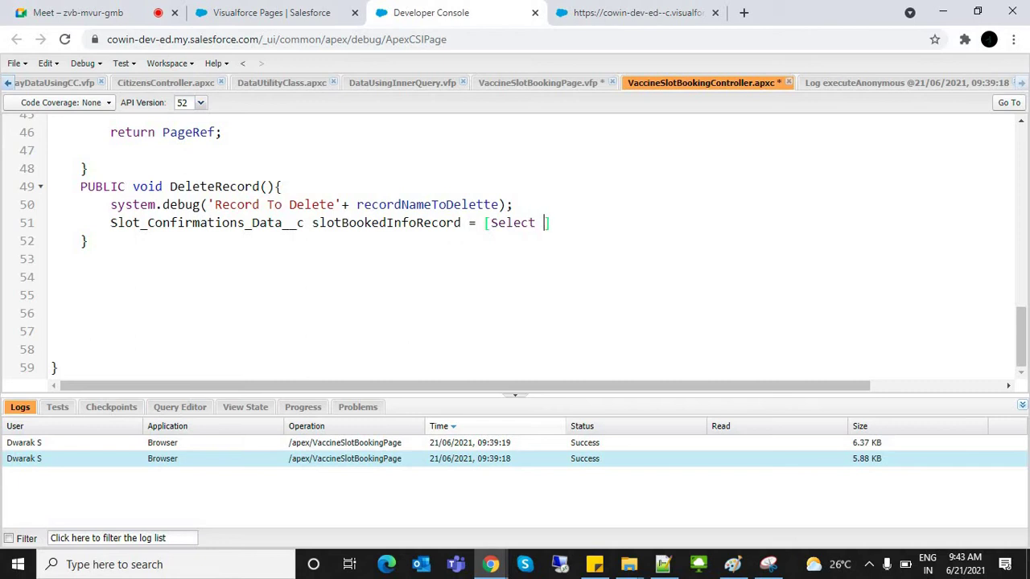
pyautogui.write('m Slot_Confirmations_Data__c where ')
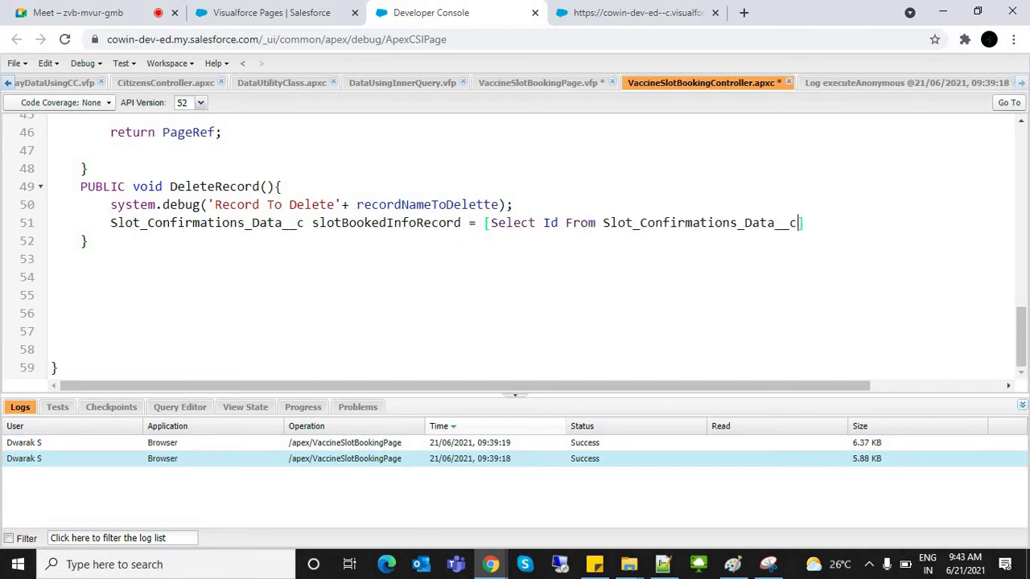
pyautogui.write('Name=')
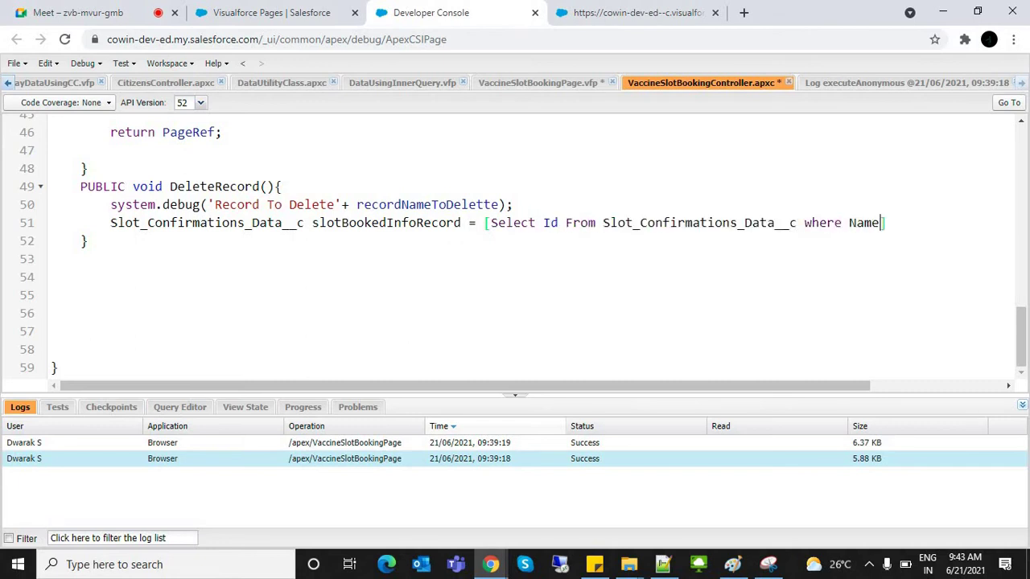
pyautogui.write(':')
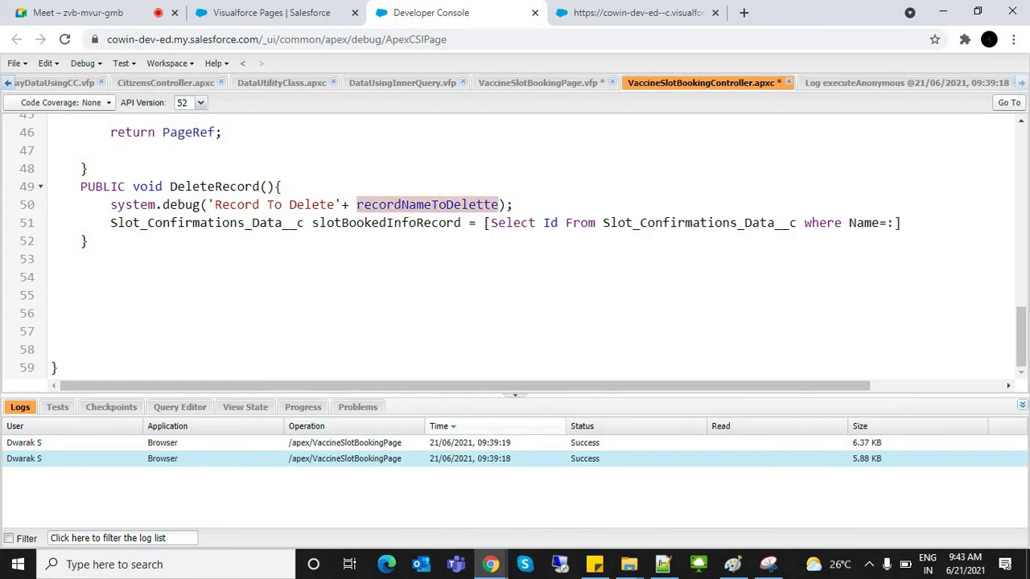
pyautogui.write('recordNameToDelette]')
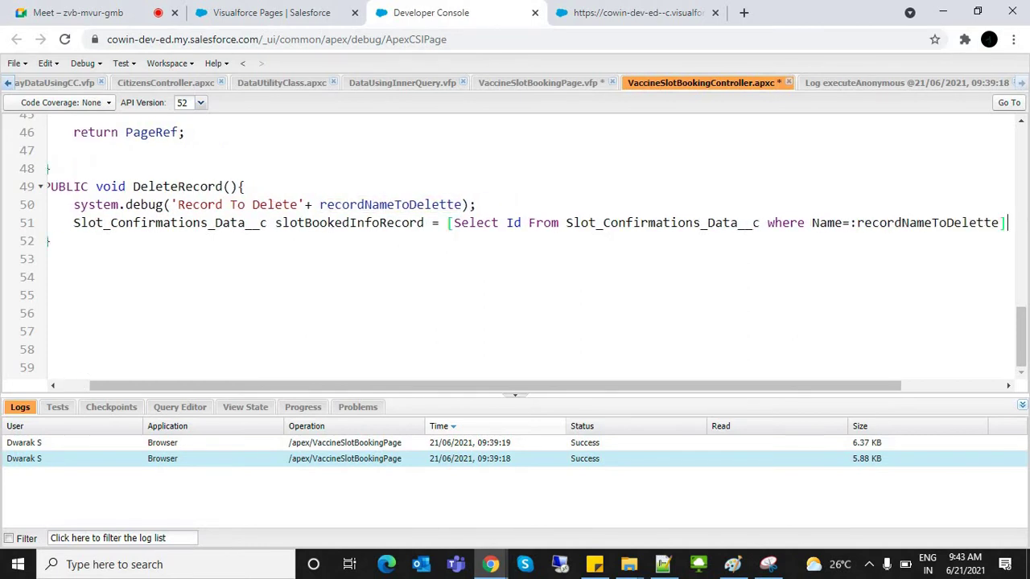
pyautogui.write(';')
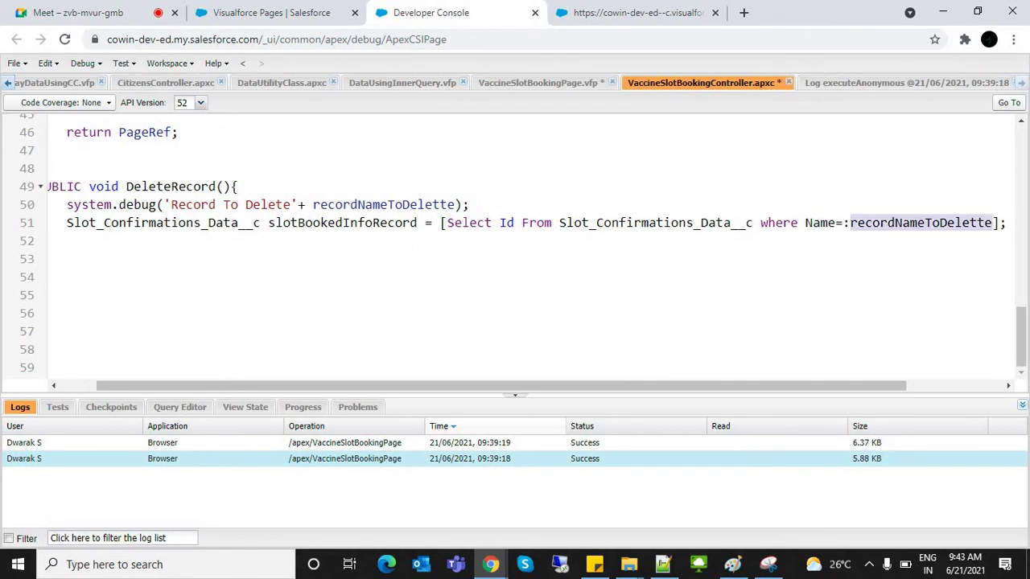
pyautogui.click(51, 204)
pyautogui.hotkey('shift', 'Up')
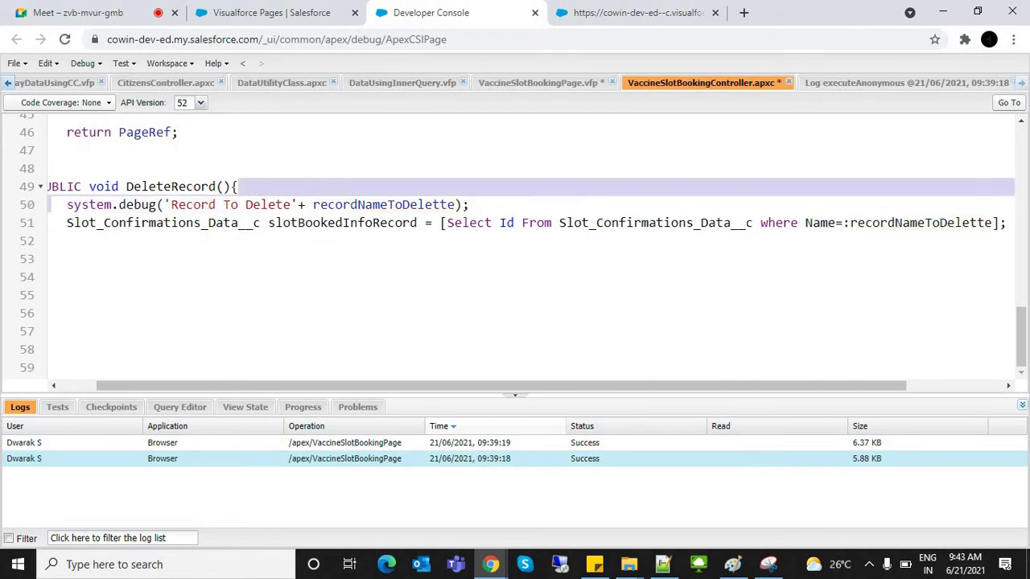
pyautogui.hotkey('shift', 'Down')
pyautogui.hotkey('shift', 'End')
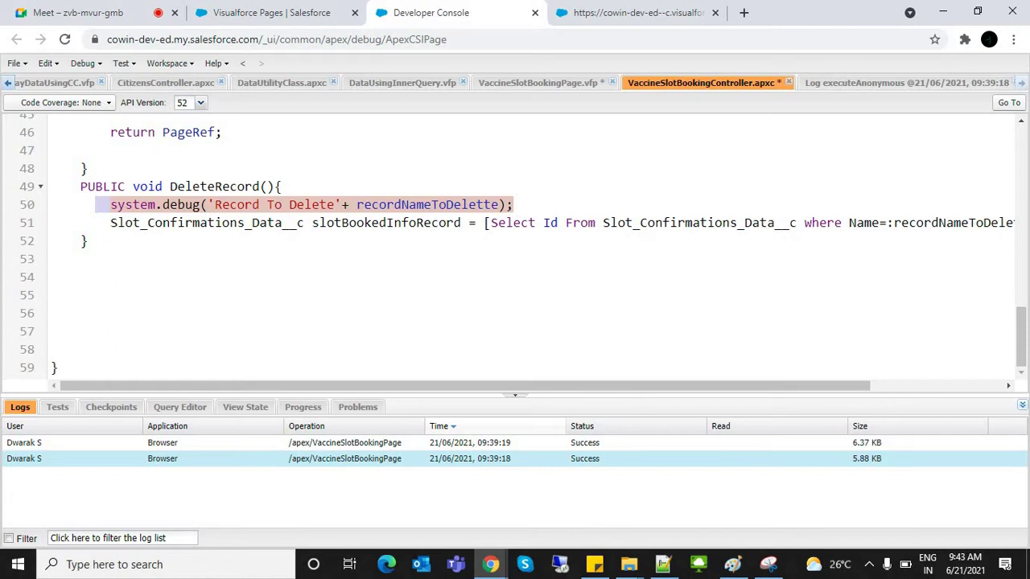
pyautogui.press('Down')
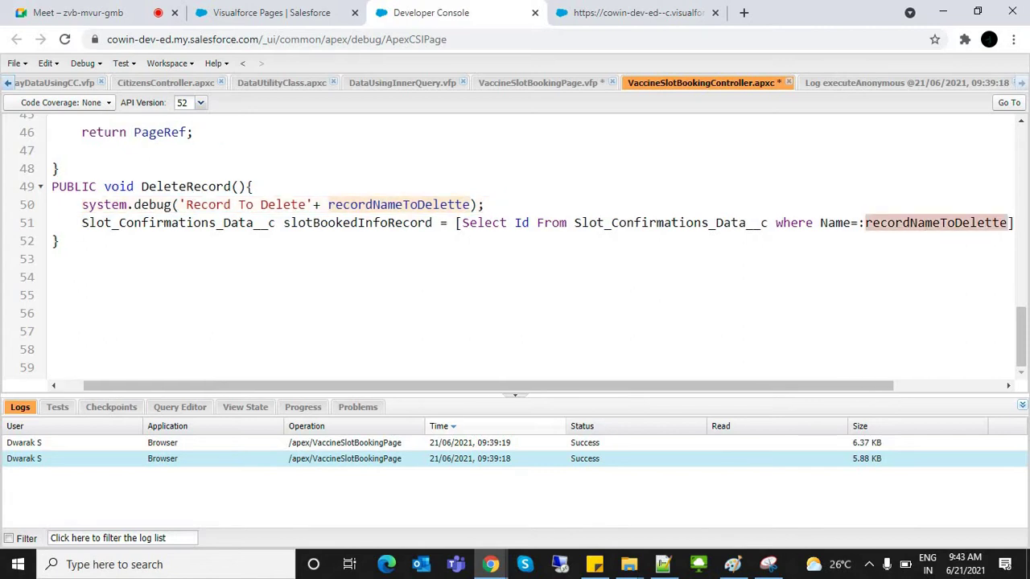
pyautogui.click(813, 223)
pyautogui.click(697, 223)
pyautogui.click(835, 223)
# Step: Compare against the booked slots list in the browser, then begin a Delete statement below the query
pyautogui.hotkey('ctrl', 'Tab')
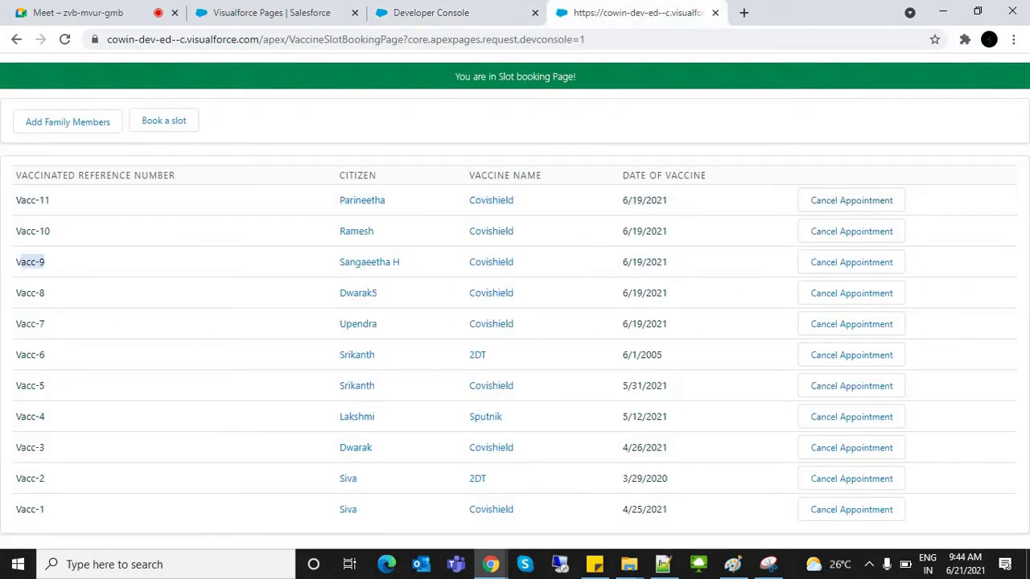
pyautogui.hotkey('ctrl', 'shift', 'Tab')
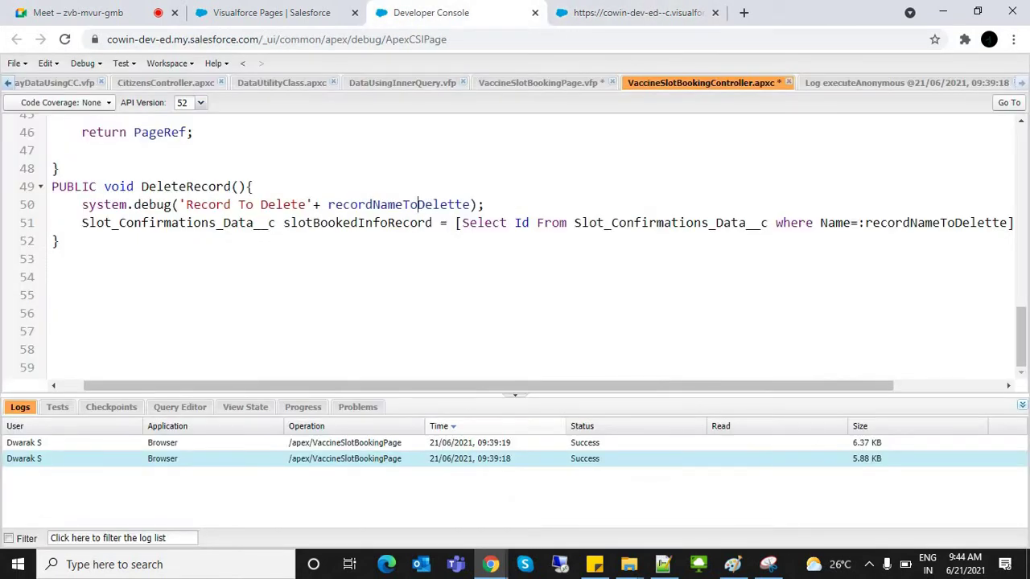
pyautogui.hscroll(-1, 515, 242)
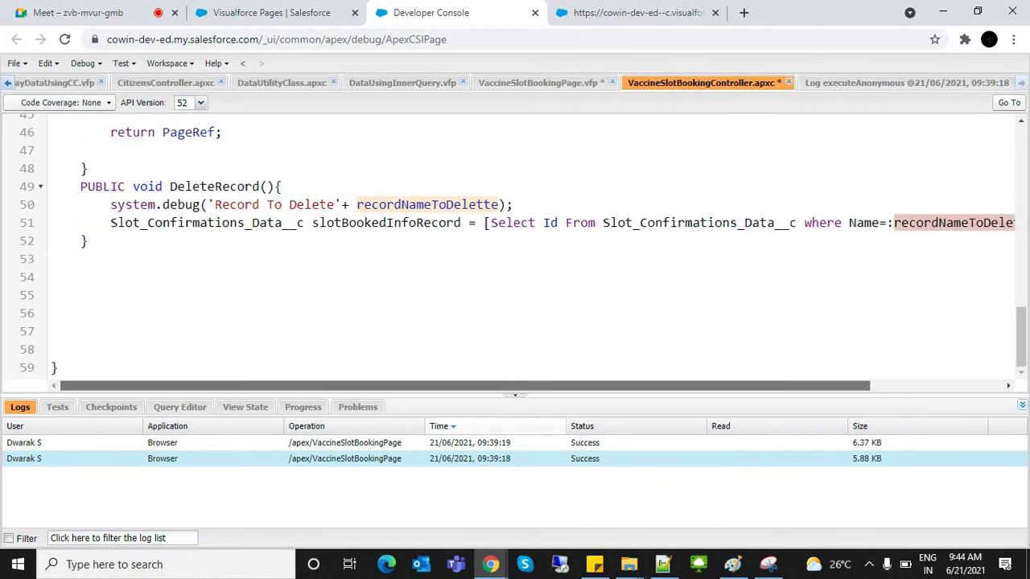
pyautogui.click(563, 222)
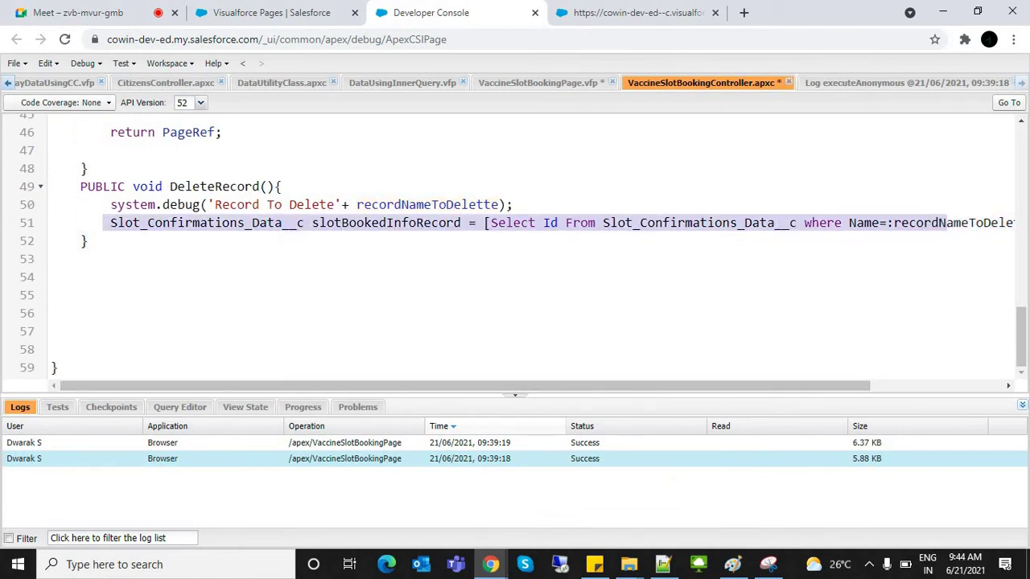
pyautogui.press('End')
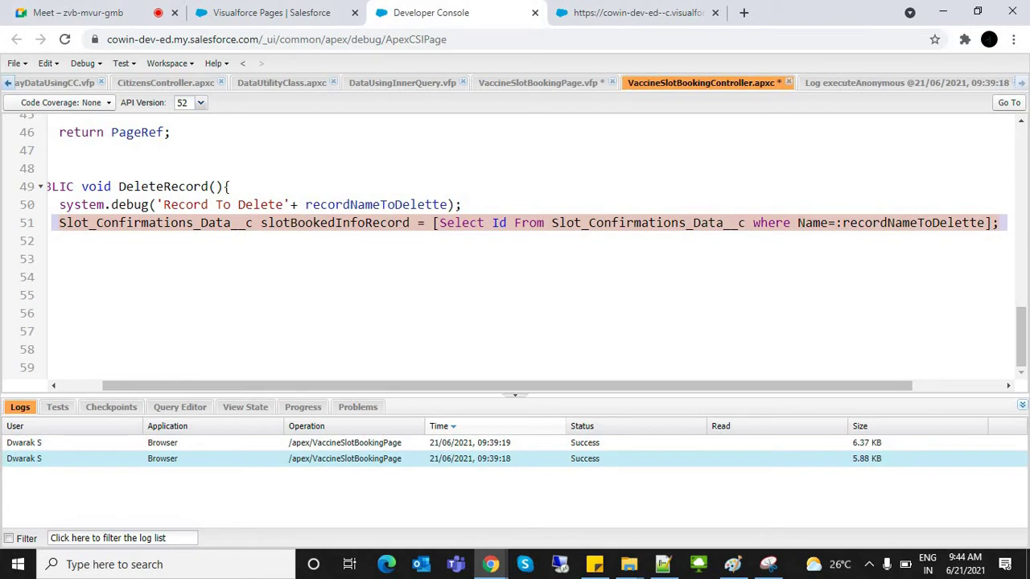
pyautogui.press('Return')
pyautogui.write('D')
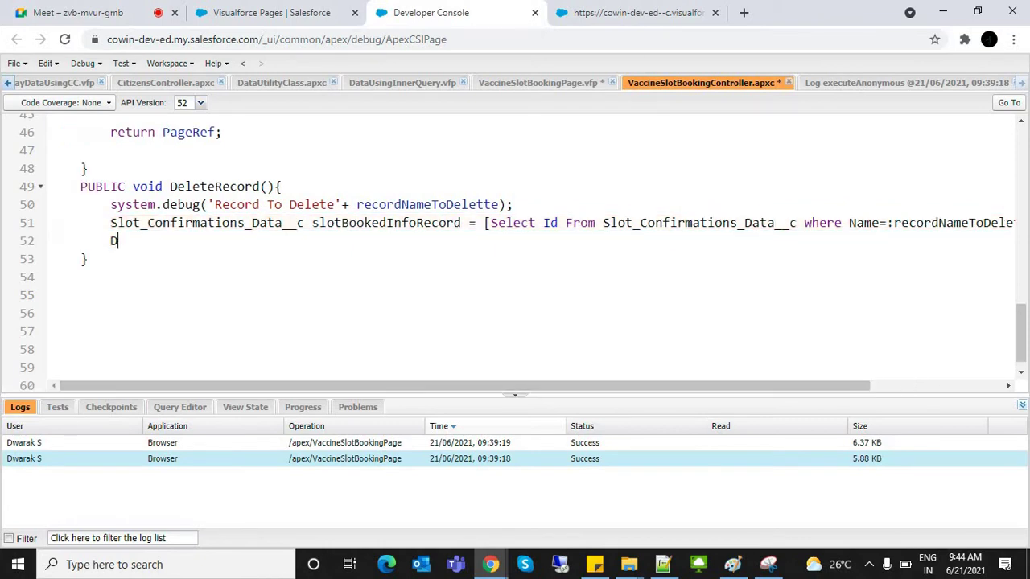
pyautogui.write('elete')
# Step: Complete line 52 as 'Delete slotBookedInfoRecord;'
pyautogui.doubleClick(387, 223)
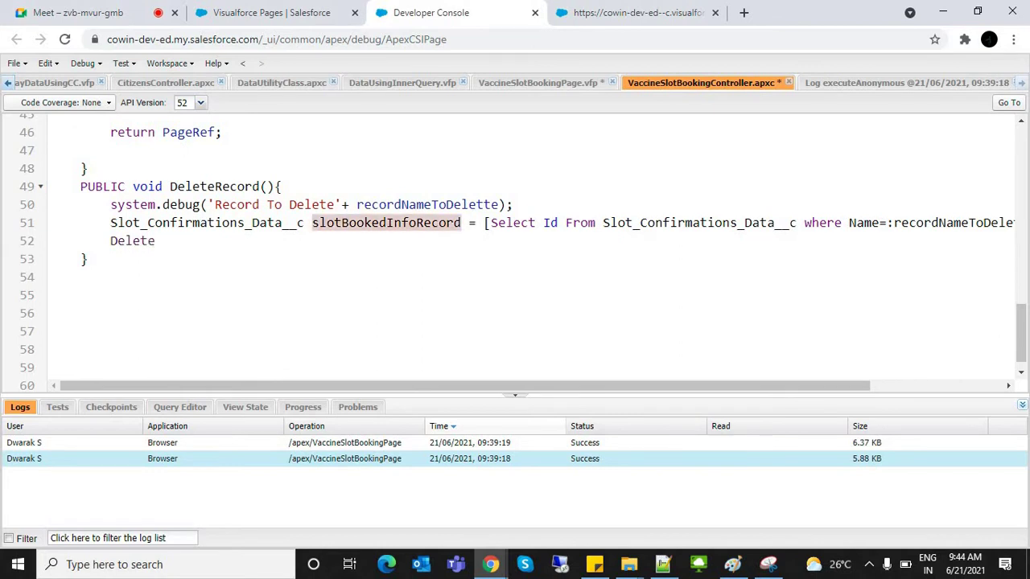
pyautogui.hotkey('ctrl', 'c')
pyautogui.click(155, 241)
pyautogui.hotkey('ctrl', 'v')
pyautogui.write(';')
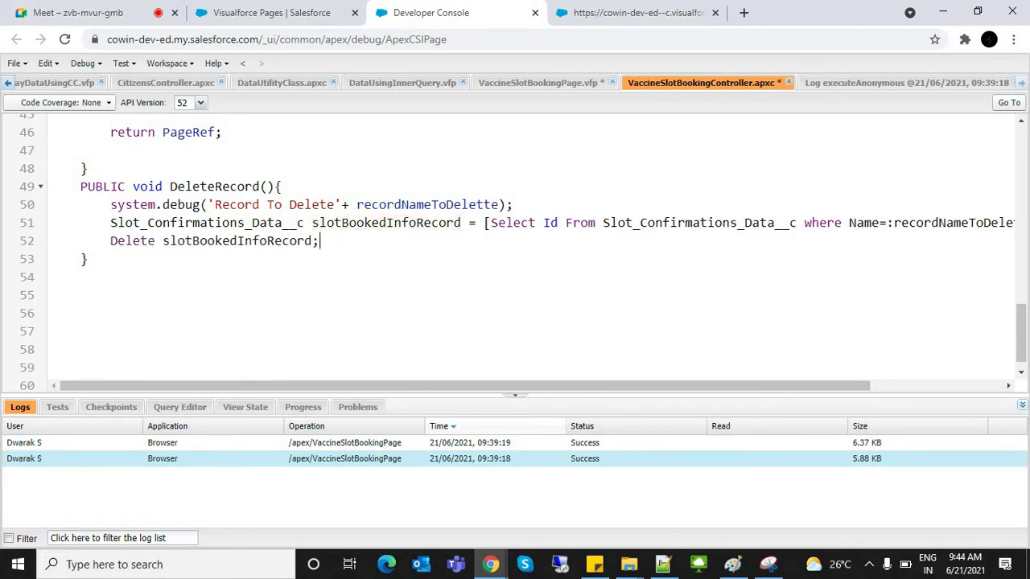
pyautogui.doubleClick(134, 241)
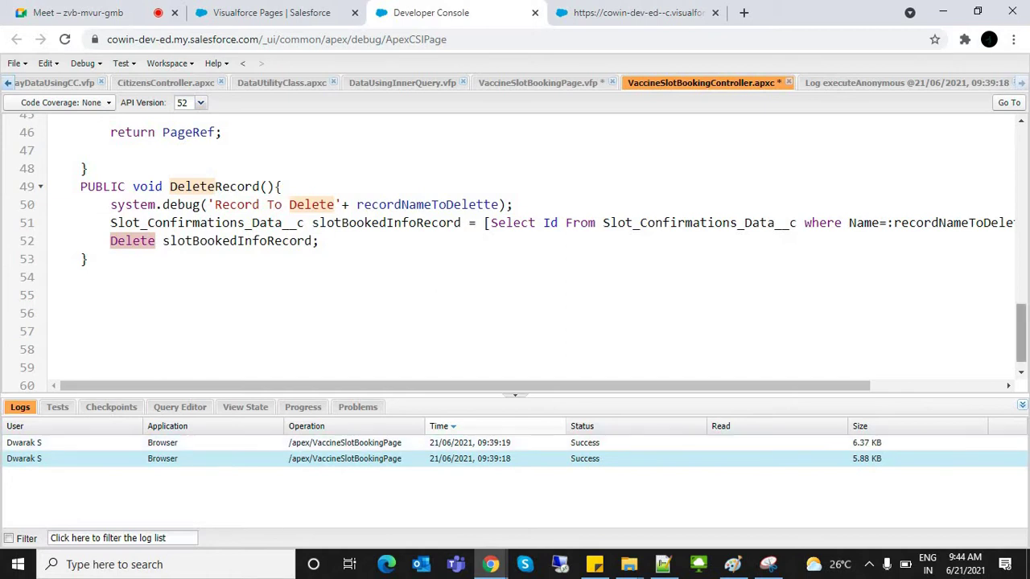
pyautogui.scroll(8, 1020, 333)
pyautogui.scroll(5, 1020, 241)
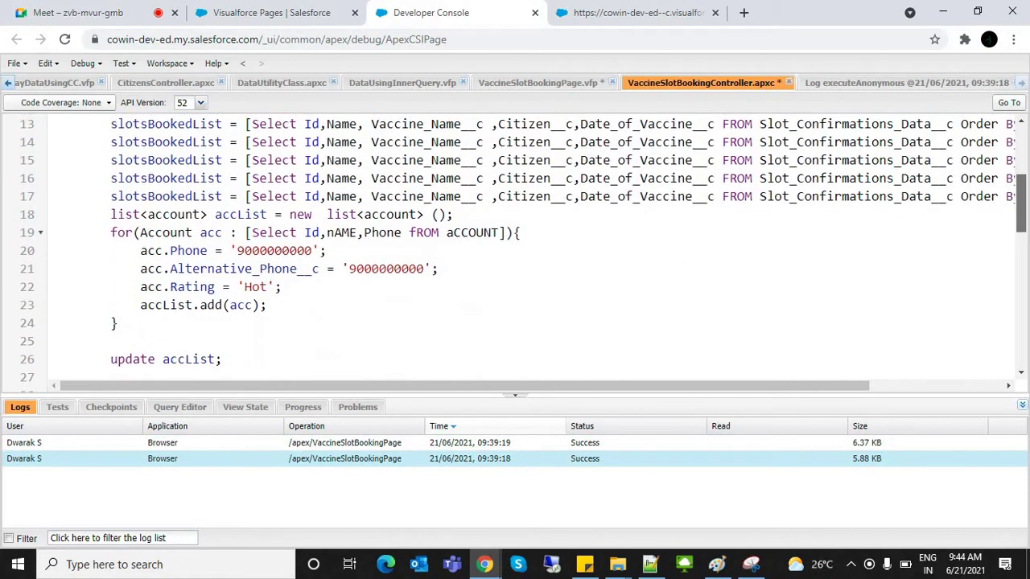
pyautogui.scroll(2, 1020, 241)
pyautogui.scroll(-15, 1020, 241)
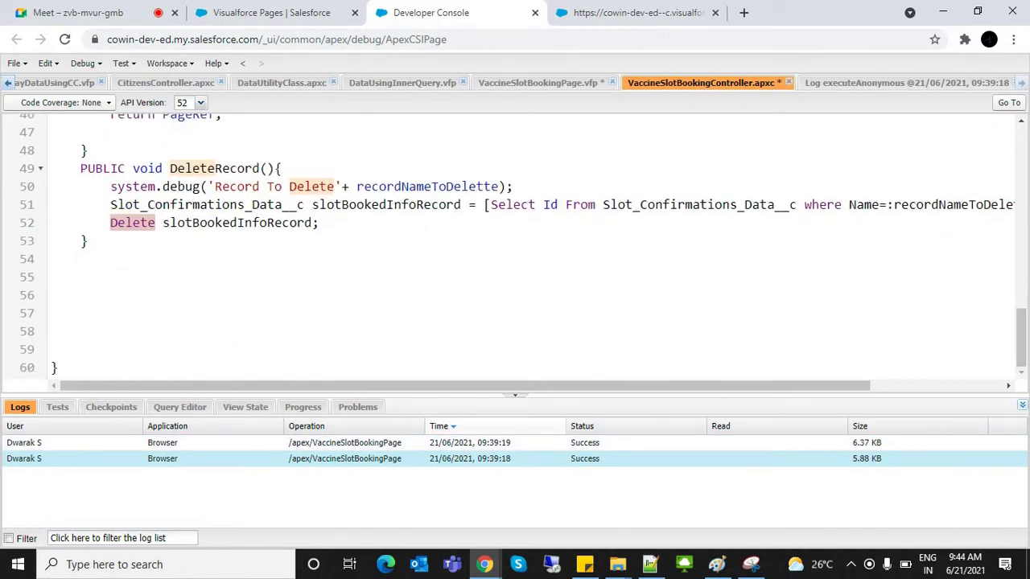
pyautogui.click(237, 223)
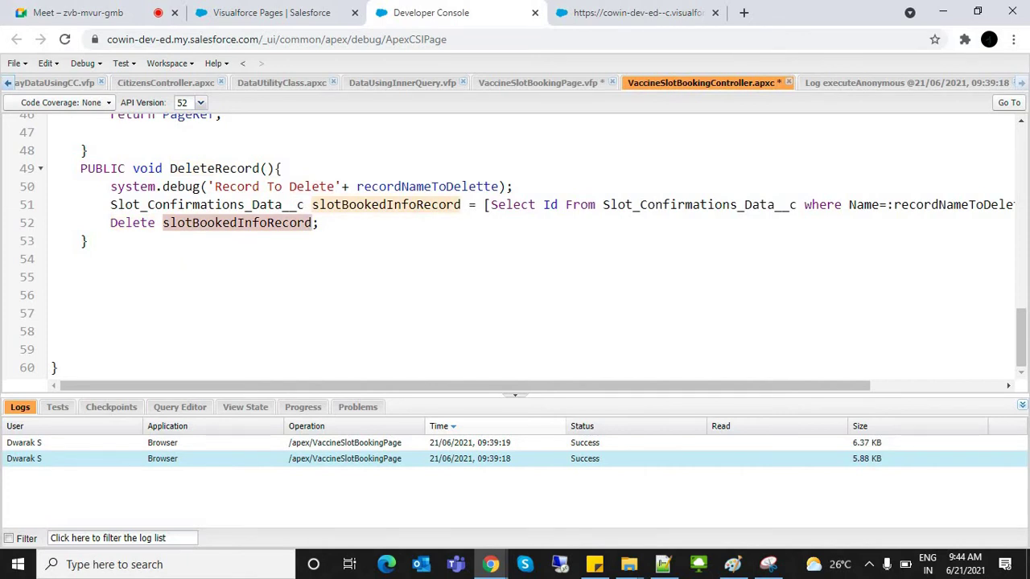
# Step: Change the query variable's type on line 51 to List<Slot_Confirmations_Data__c>
pyautogui.moveTo(118, 204); pyautogui.dragTo(536, 204)
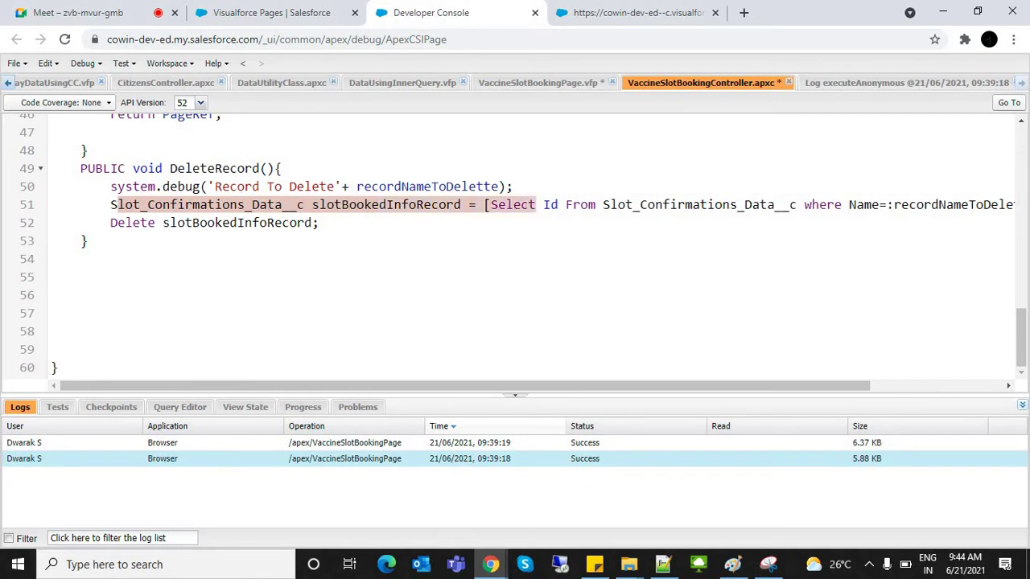
pyautogui.click(111, 205)
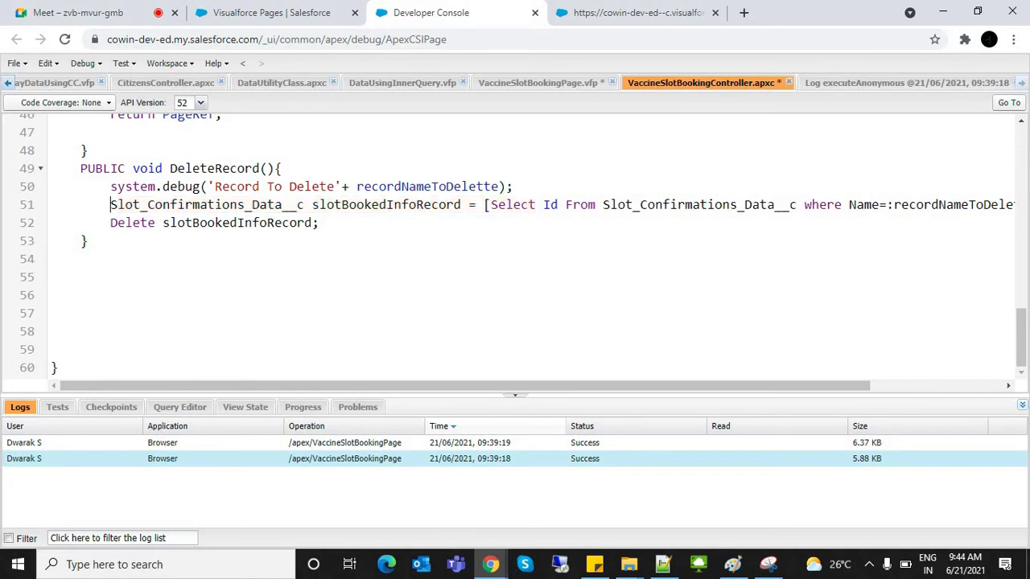
pyautogui.write('List<')
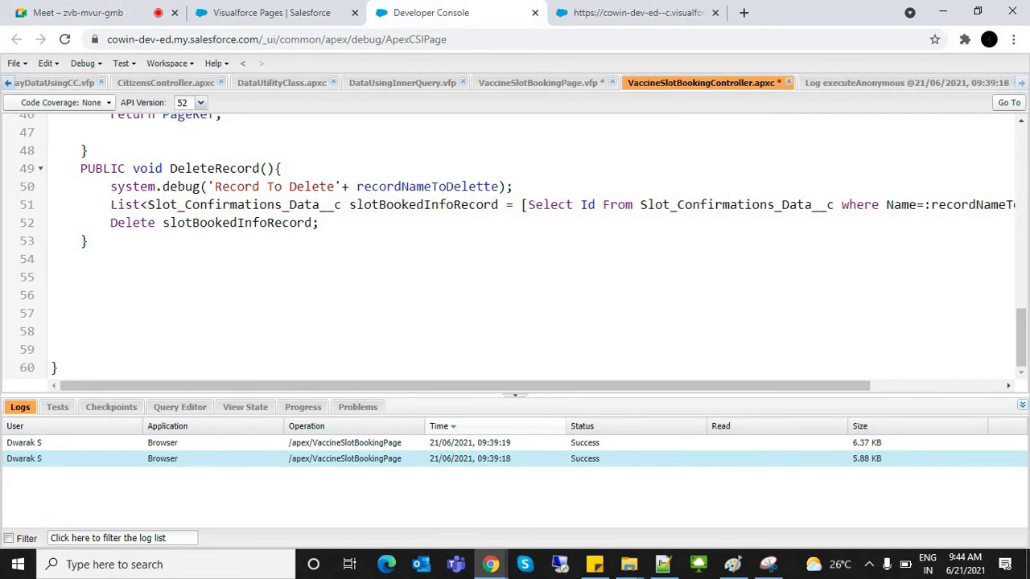
pyautogui.click(342, 204)
pyautogui.write('>')
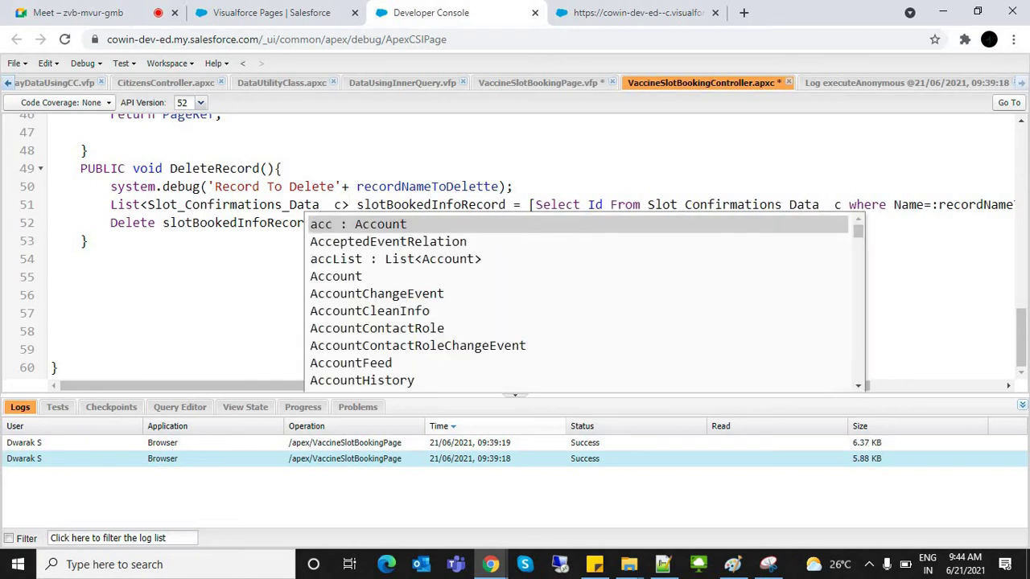
pyautogui.click(215, 205)
pyautogui.doubleClick(431, 204)
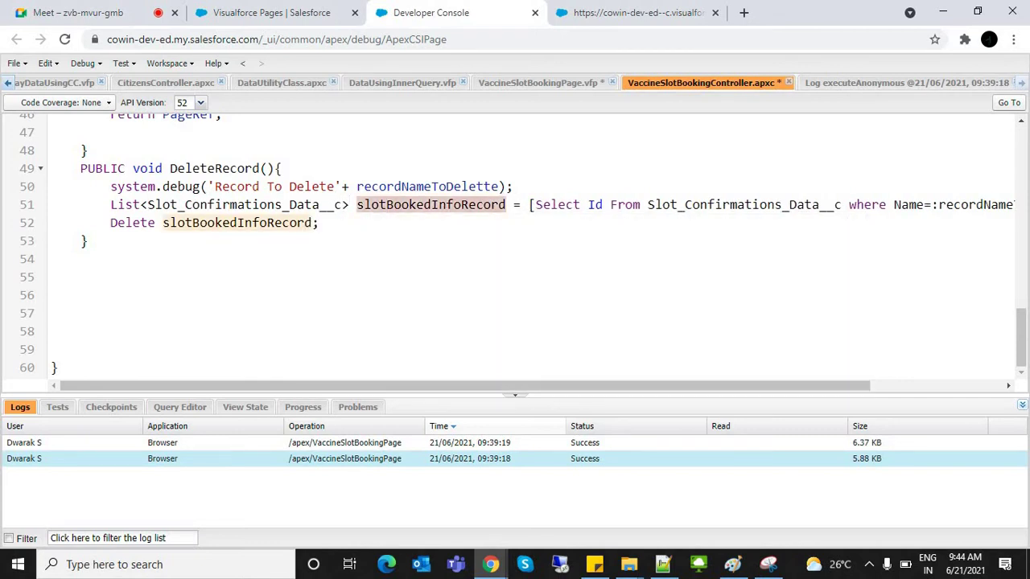
pyautogui.moveTo(350, 204); pyautogui.dragTo(110, 204)
pyautogui.doubleClick(132, 223)
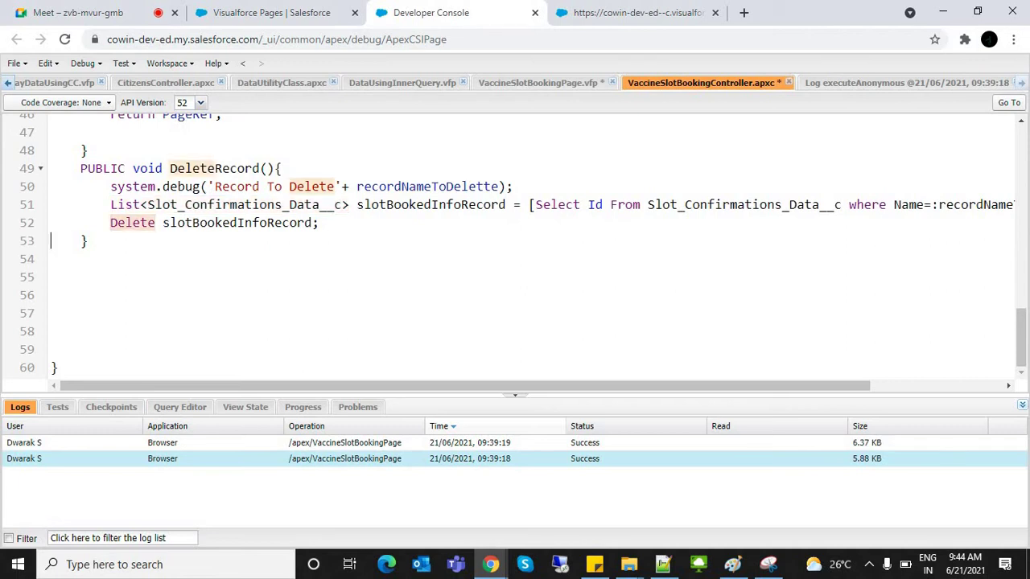
pyautogui.click(64, 241)
pyautogui.doubleClick(132, 223)
pyautogui.doubleClick(238, 223)
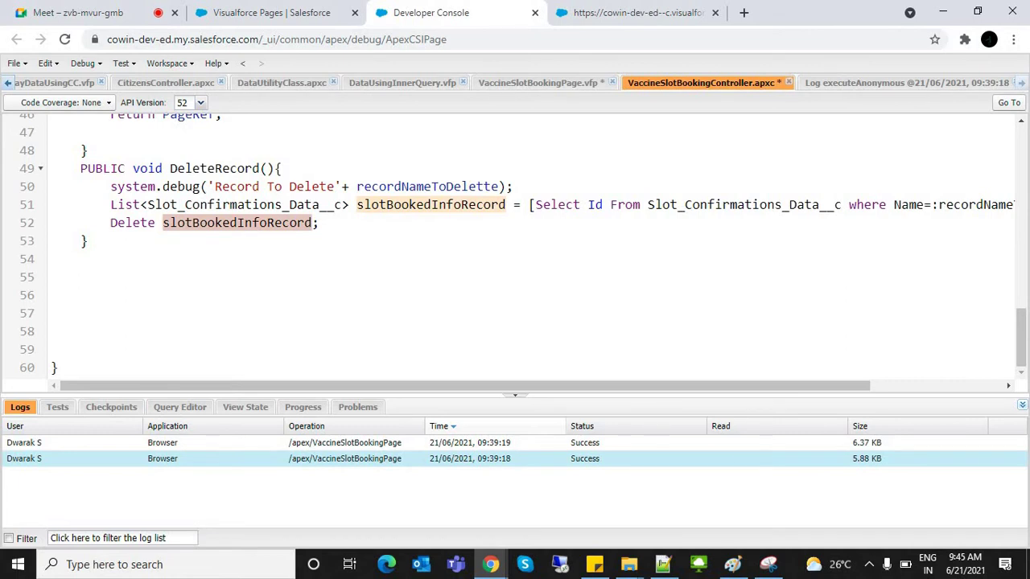
# Step: Save the VaccineSlotBookingController class
pyautogui.click(140, 223)
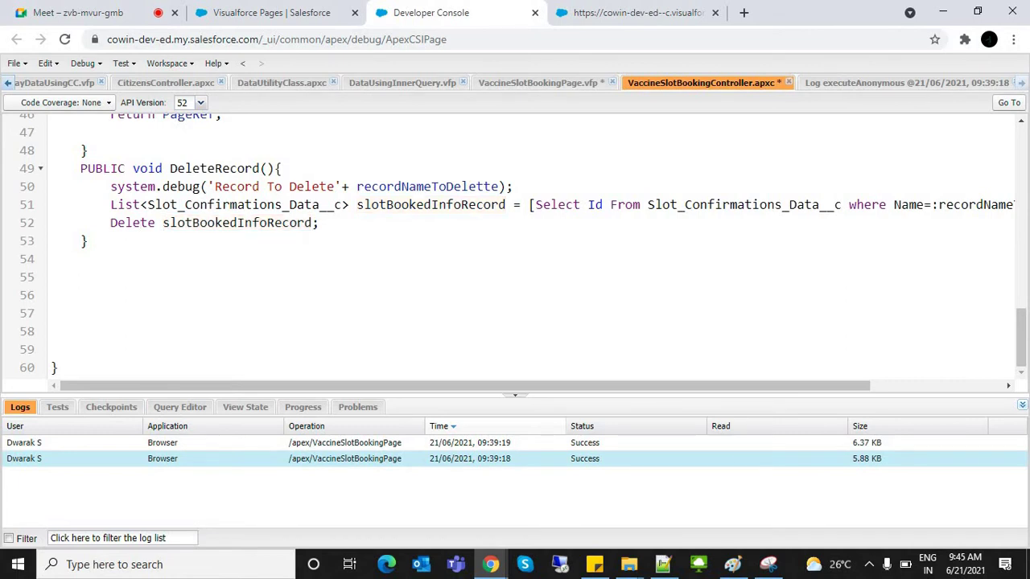
pyautogui.hotkey('ctrl', 's')
pyautogui.press('Down')
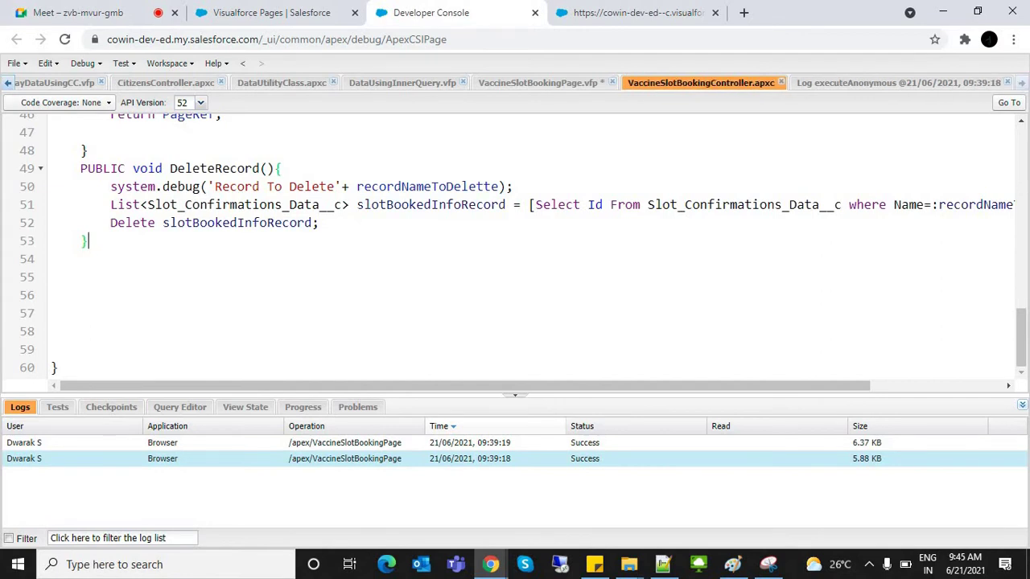
# Step: Comment out both alert() lines in VaccineSlotBookingPage's cancel script with // and save
pyautogui.hotkey('alt', 'Left')
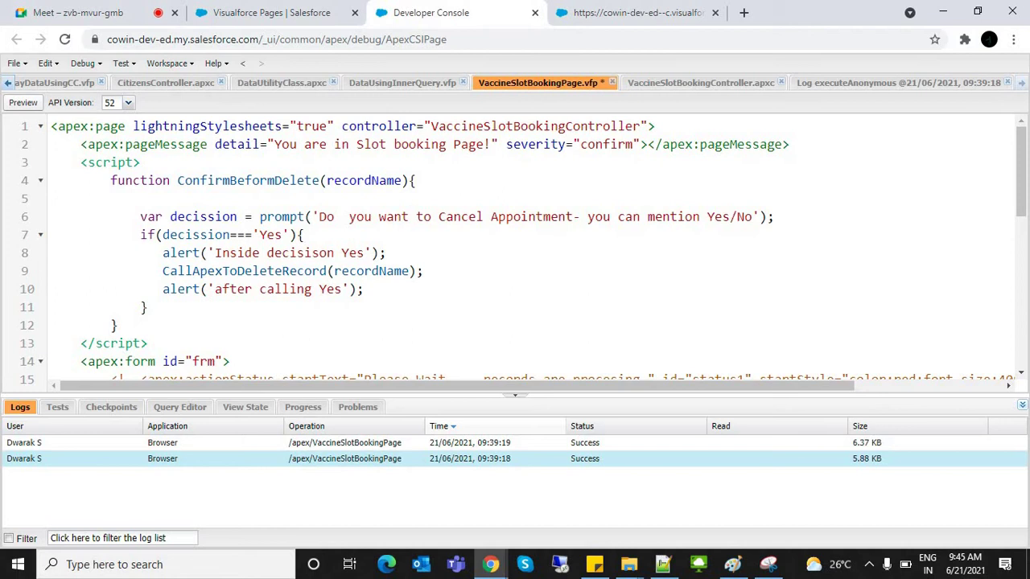
pyautogui.write('//')
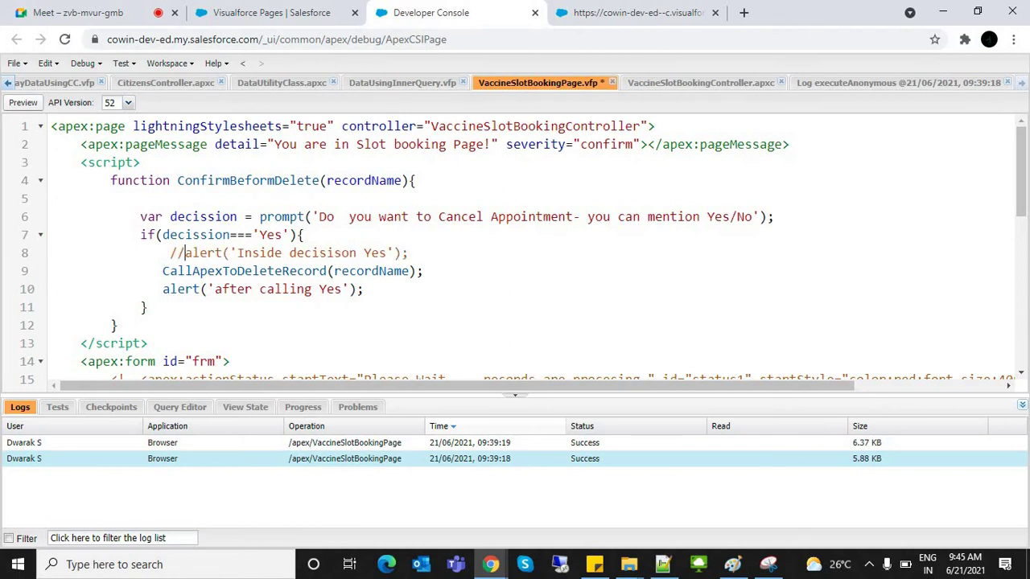
pyautogui.click(162, 289)
pyautogui.write('//')
pyautogui.hotkey('ctrl', 's')
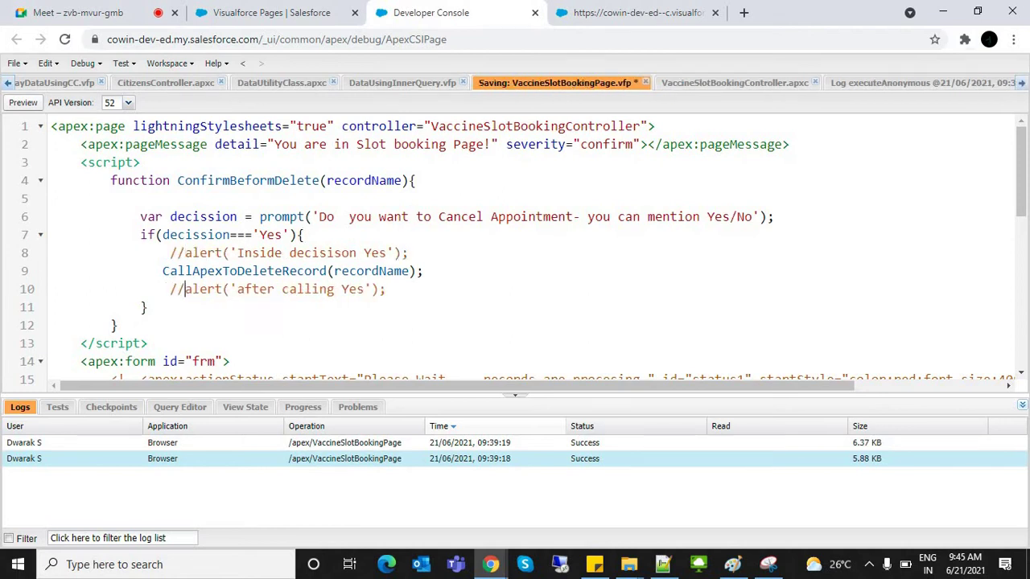
pyautogui.click(358, 271)
# Step: Reload the Visualforce page, cancel Vacc-11 by answering Yes, then reload the table
pyautogui.hotkey('ctrl', 'Tab')
pyautogui.hotkey('ctrl', 'l')
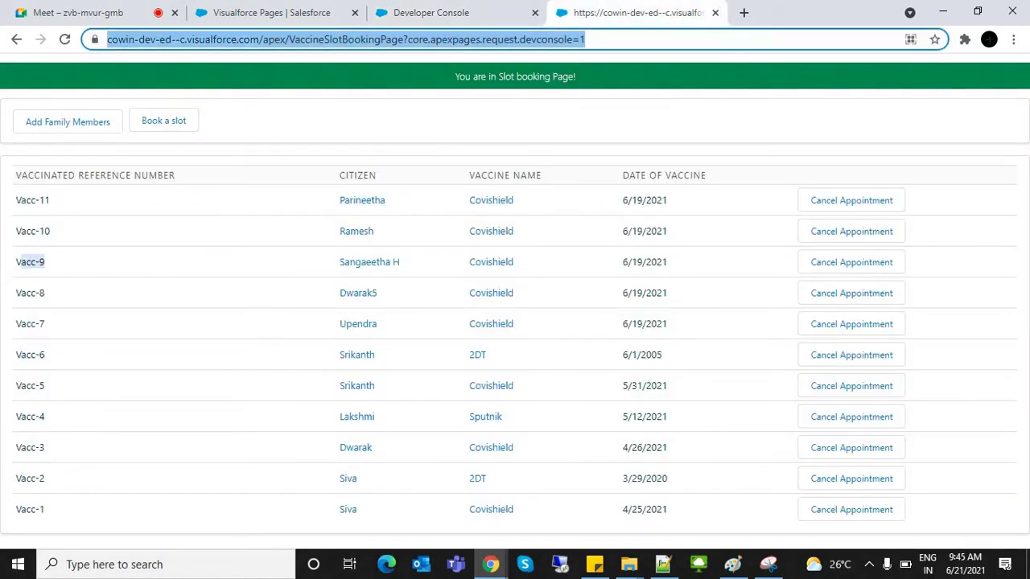
pyautogui.press('Return')
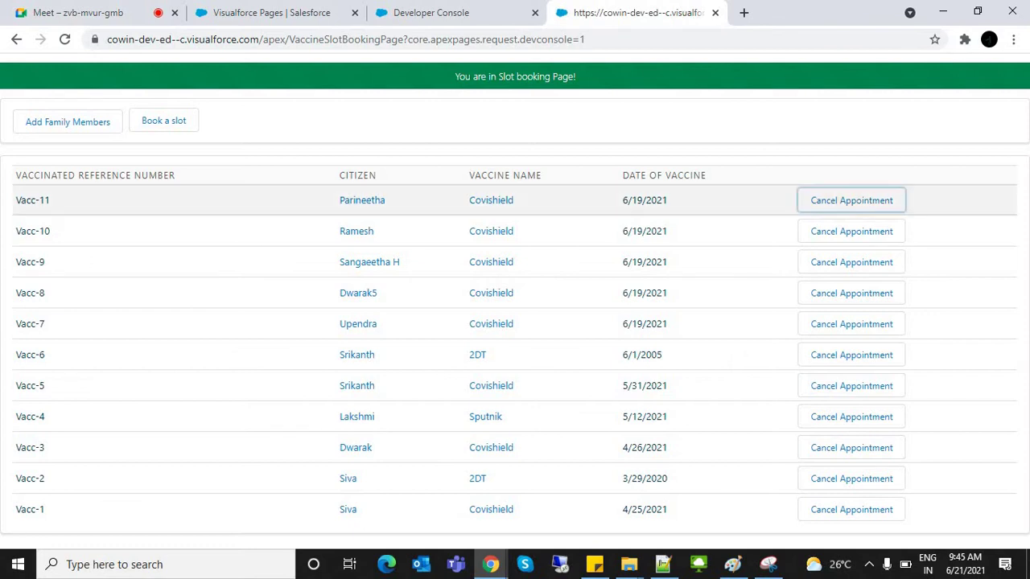
pyautogui.click(851, 200)
pyautogui.write('Yes')
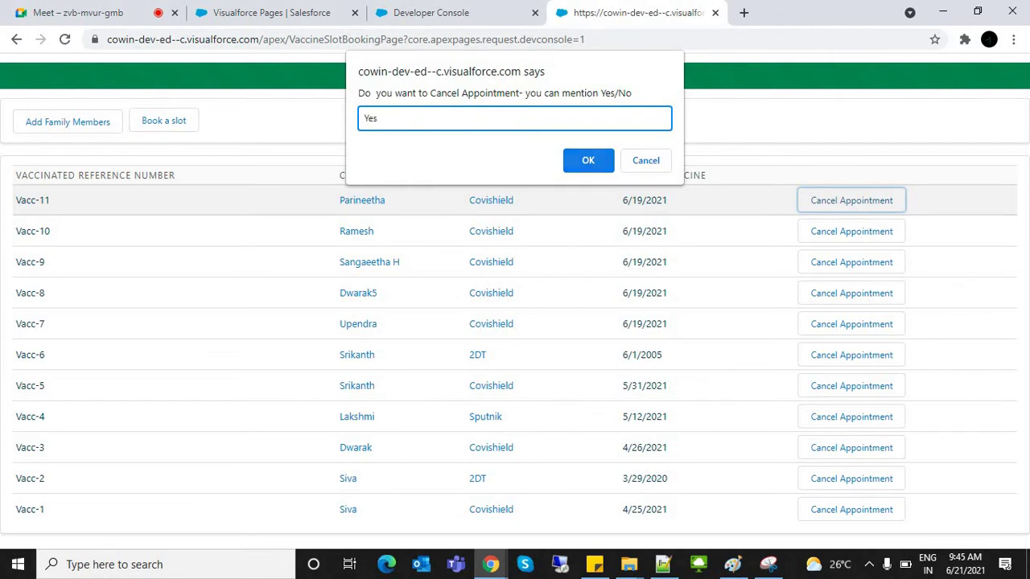
pyautogui.moveTo(632, 92); pyautogui.dragTo(364, 93)
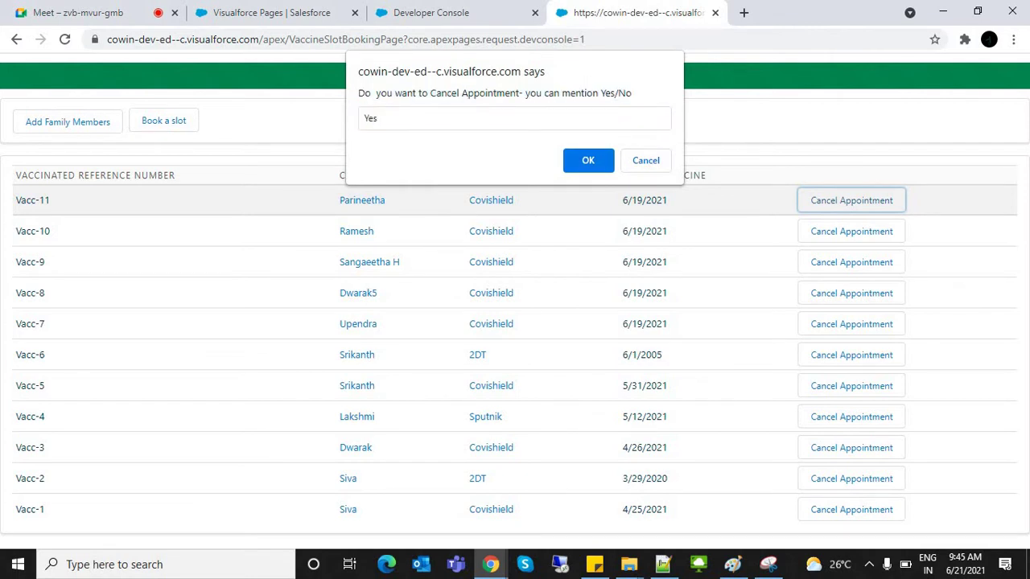
pyautogui.press('Return')
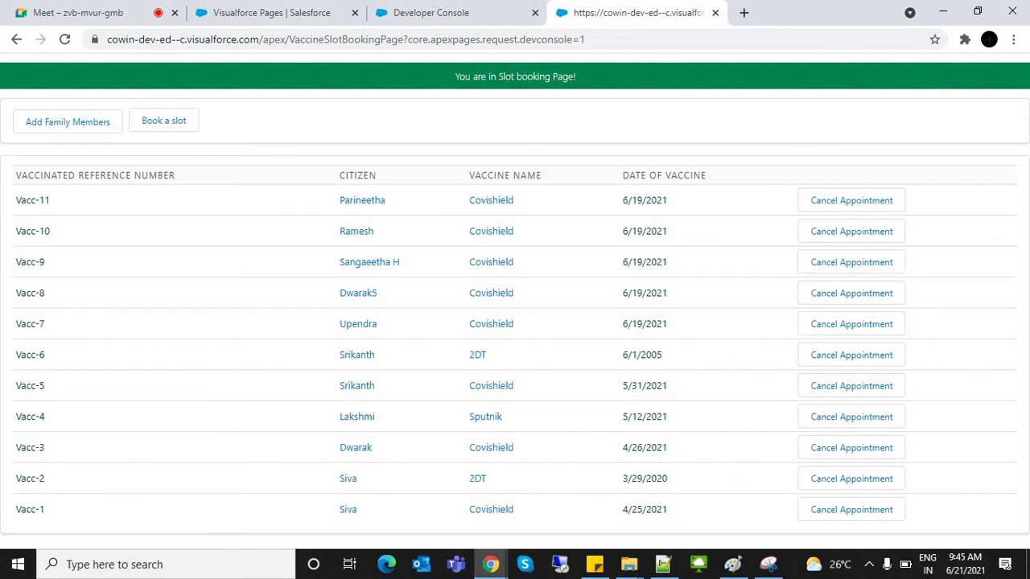
pyautogui.click(413, 39)
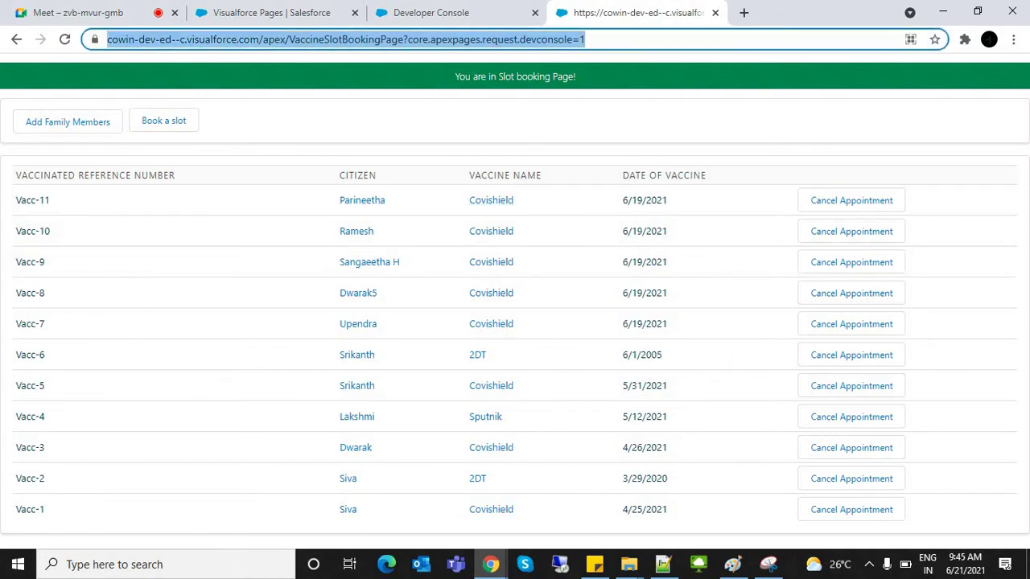
pyautogui.press('Return')
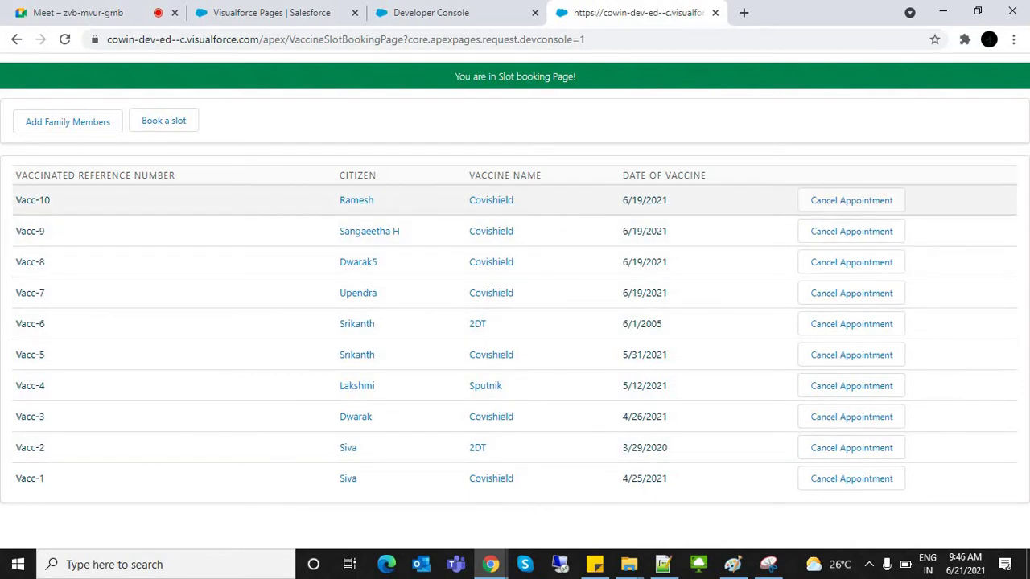
pyautogui.click(851, 201)
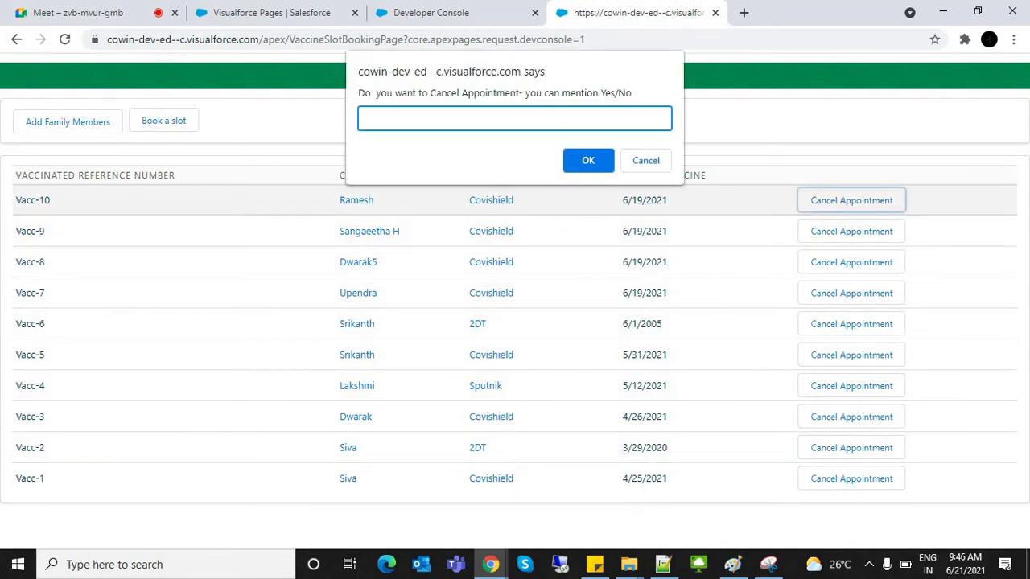
pyautogui.write('Yes')
pyautogui.press('Return')
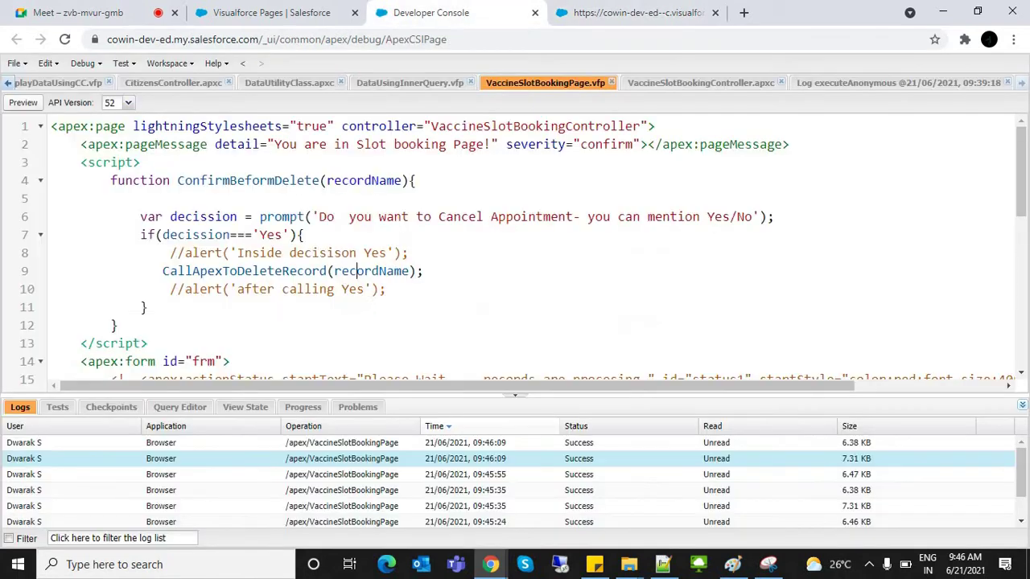
pyautogui.click(430, 12)
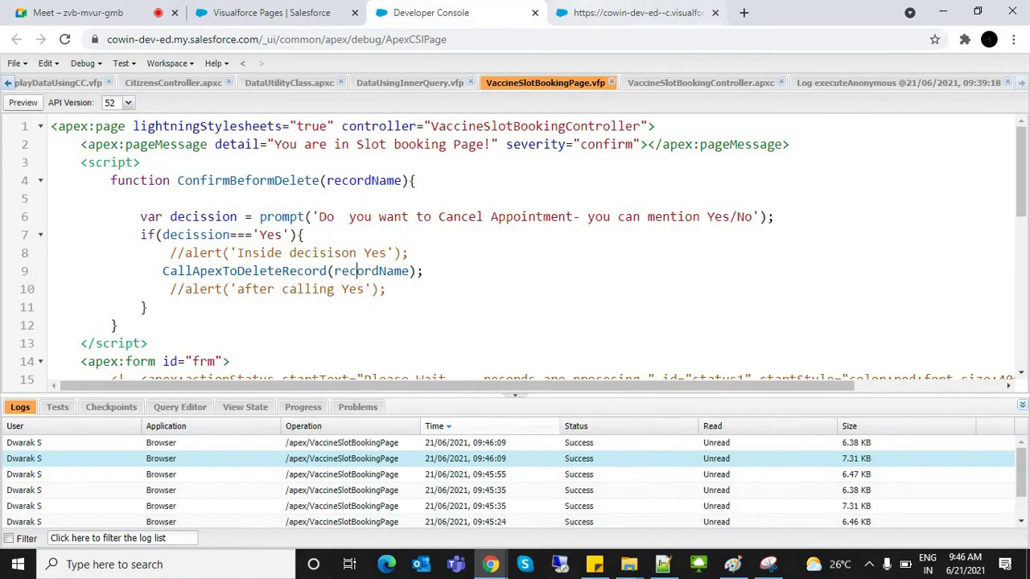
pyautogui.hotkey('ctrl', 'Tab')
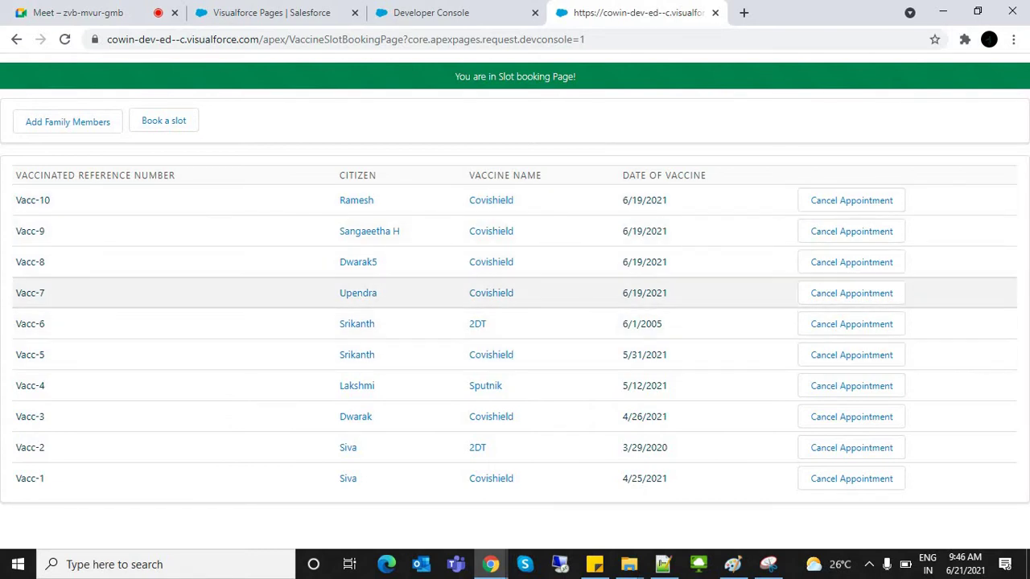
# Step: Find Slot Confirmations Data via an App Launcher search for 'slot', view its All list, then return to the page code
pyautogui.click(266, 13)
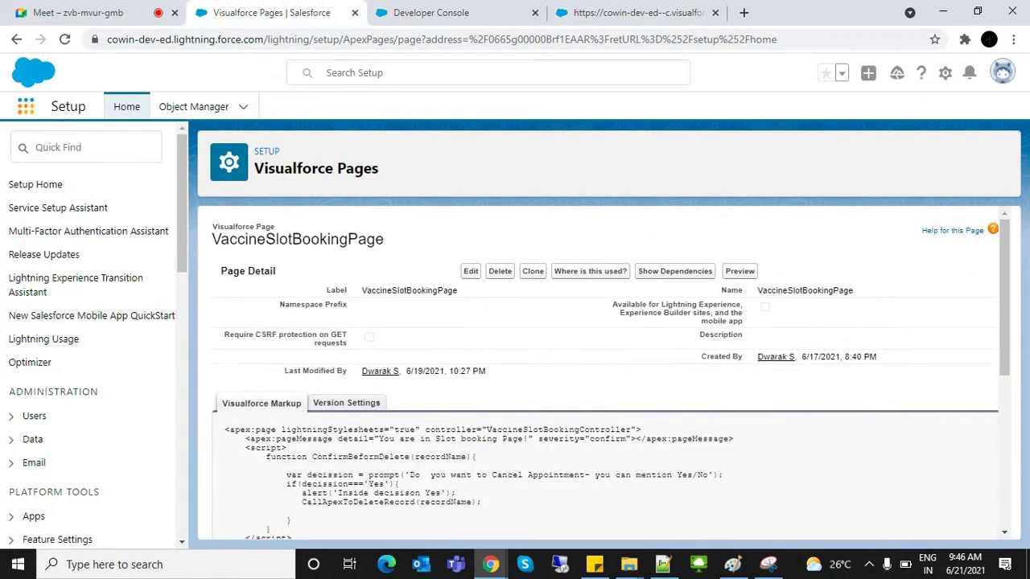
pyautogui.click(26, 106)
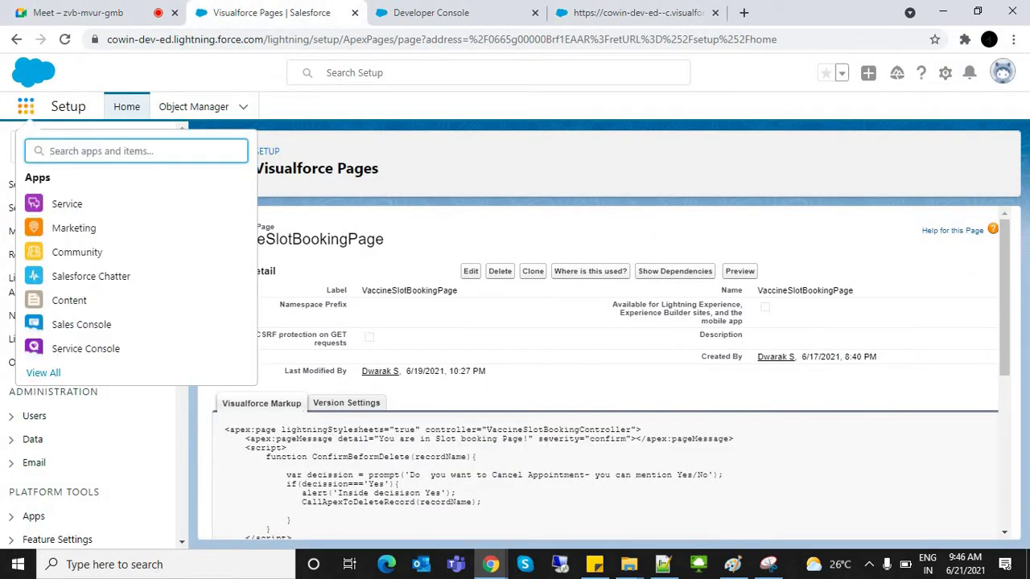
pyautogui.write('slot')
pyautogui.press('Return')
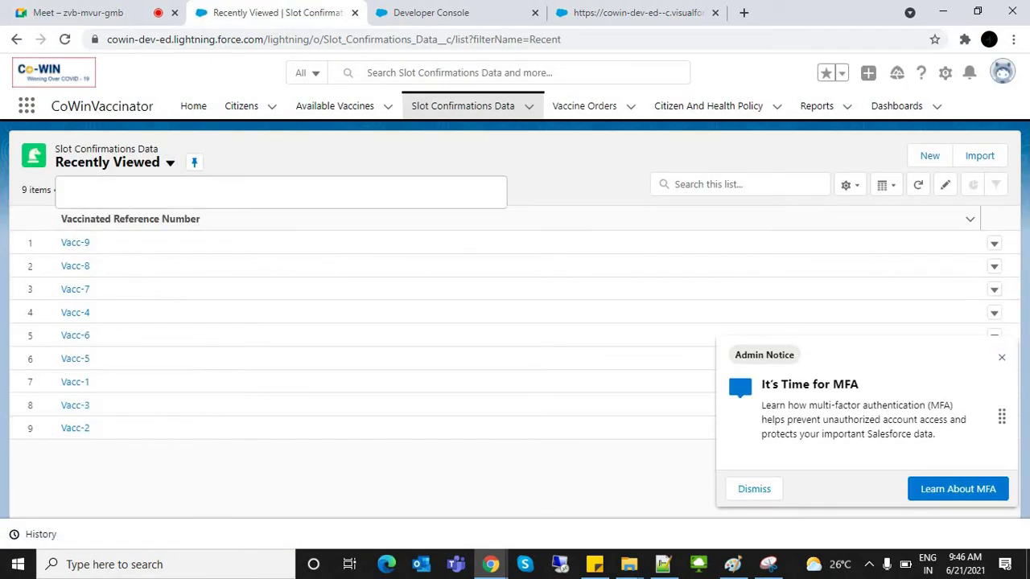
pyautogui.click(89, 214)
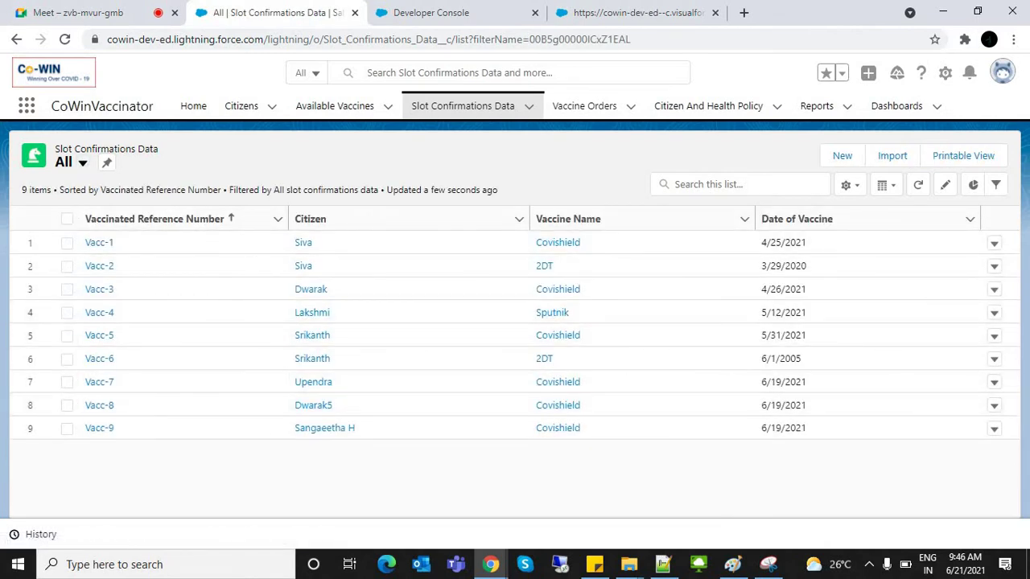
pyautogui.click(635, 12)
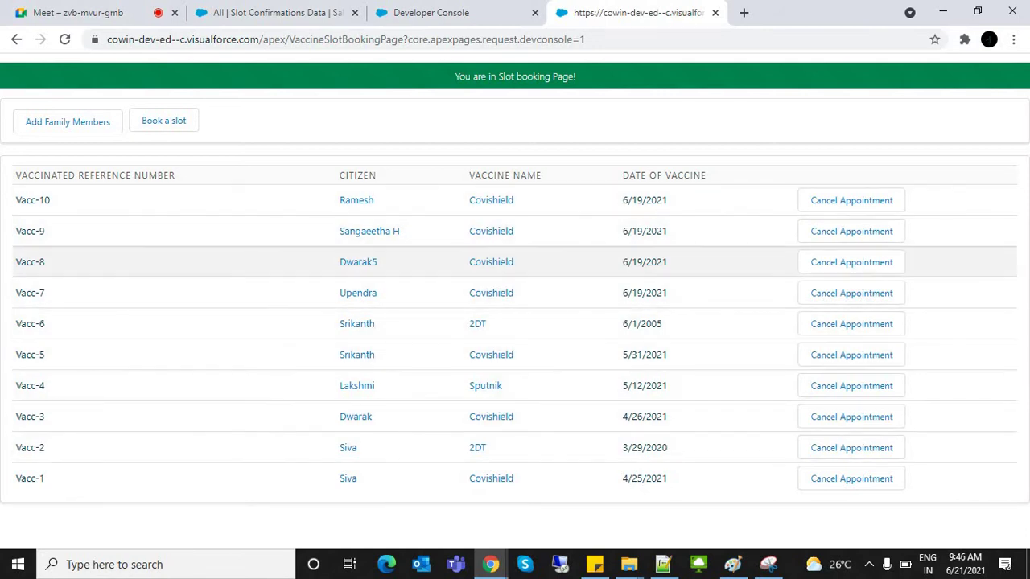
pyautogui.click(431, 13)
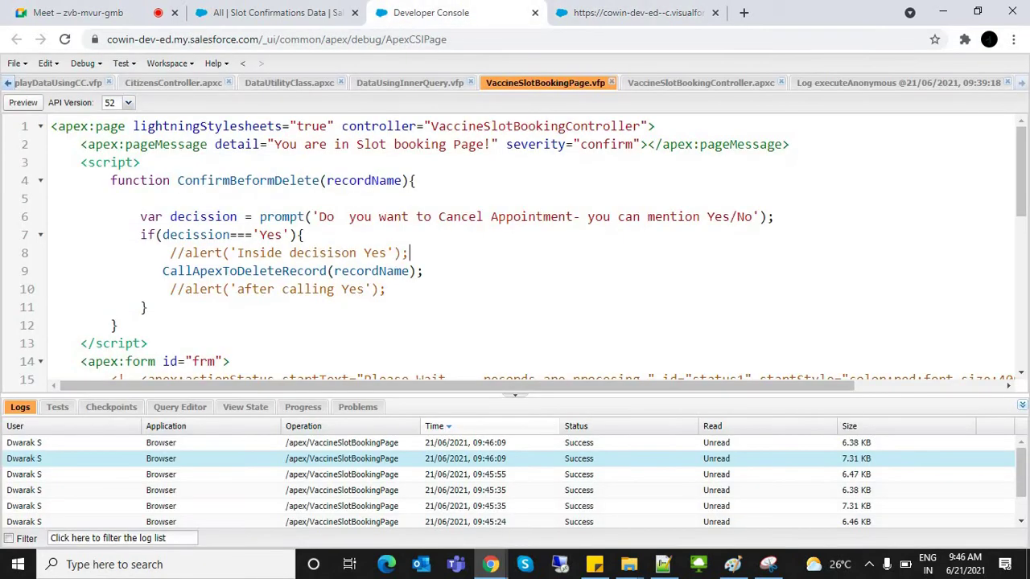
# Step: Review the actionFunction's DeleteRecord action, its block2 rerender target and the block2 page block
pyautogui.scroll(-3, 523, 249)
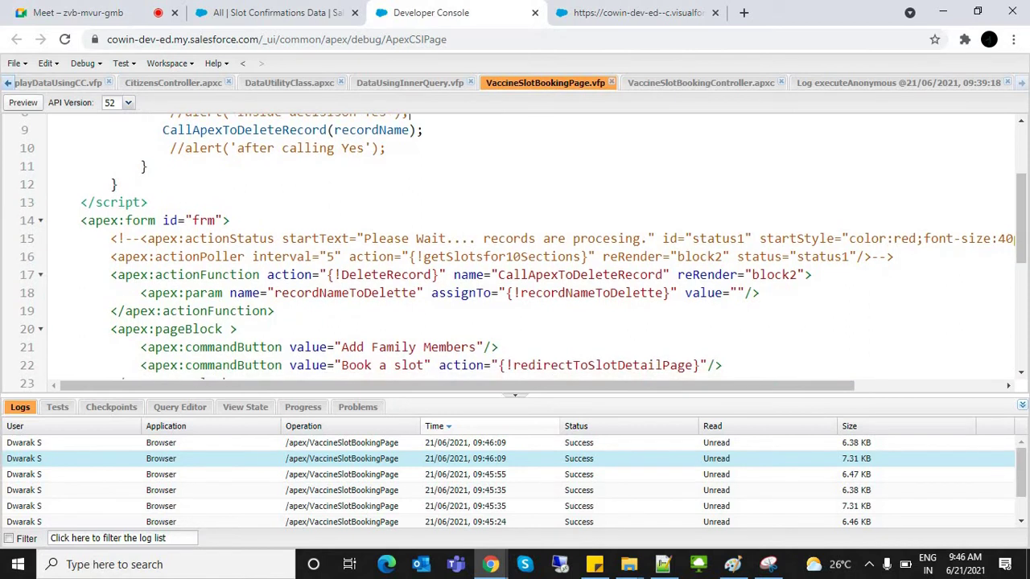
pyautogui.click(194, 274)
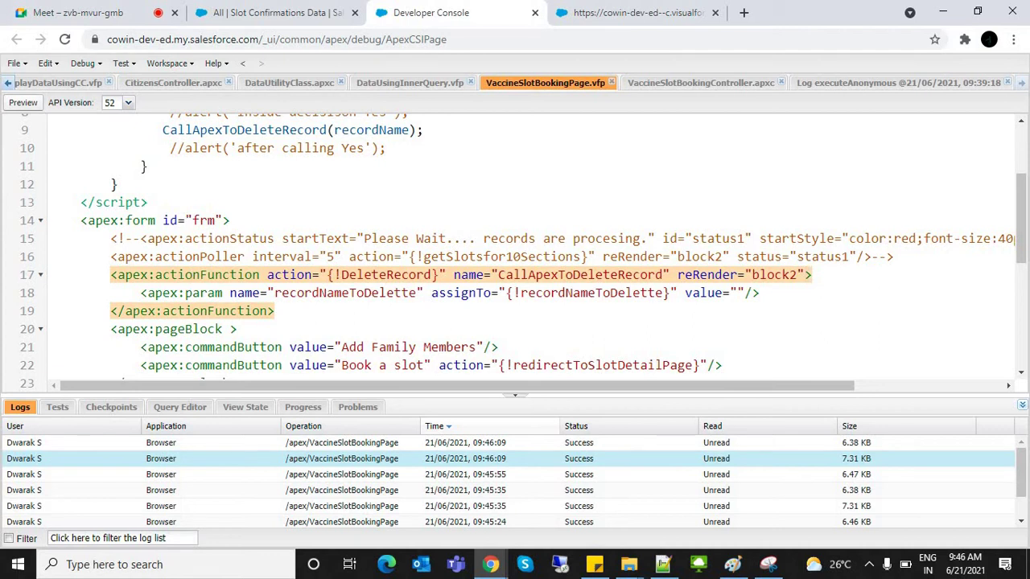
pyautogui.doubleClick(357, 274)
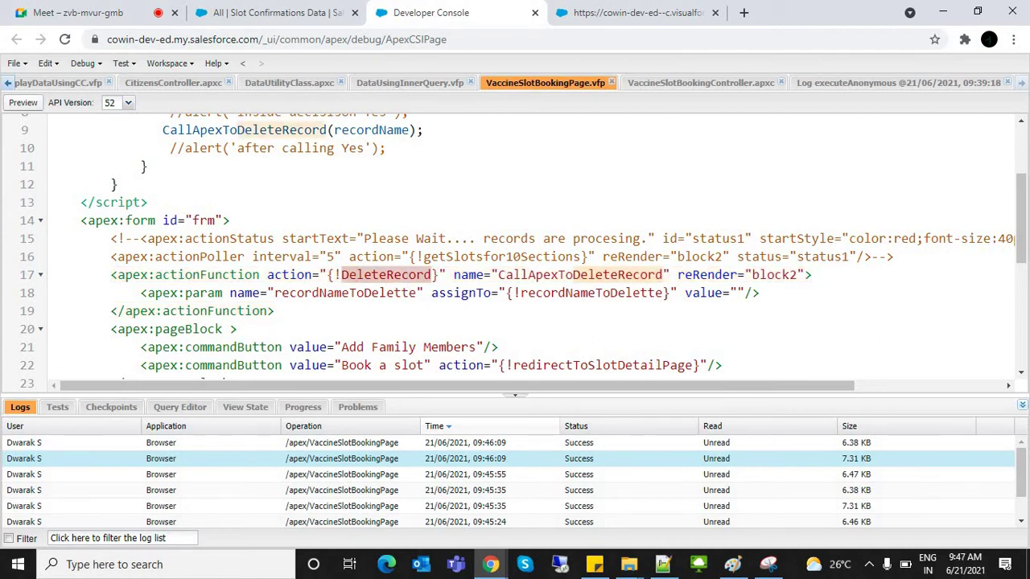
pyautogui.doubleClick(773, 275)
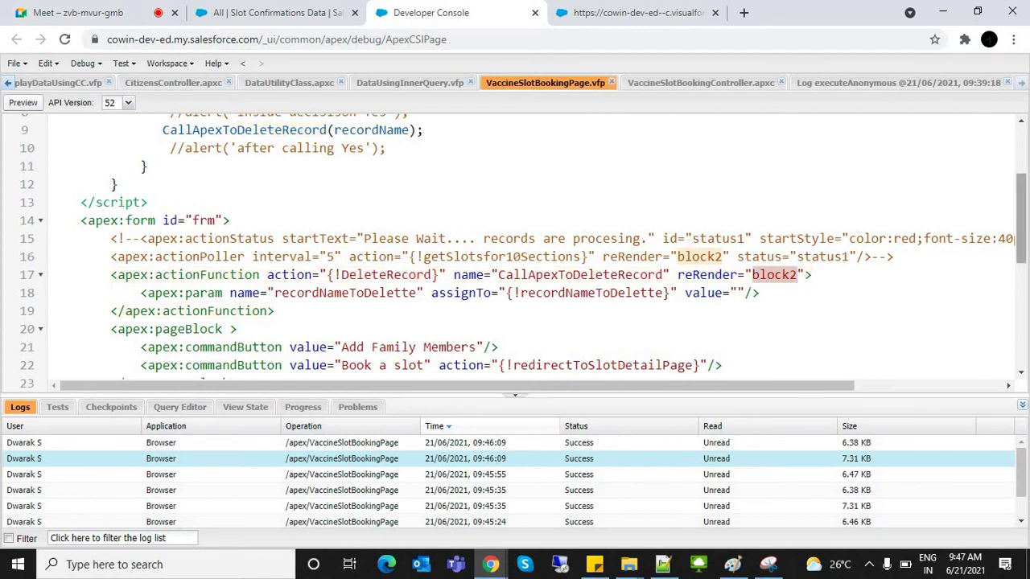
pyautogui.scroll(-1, 523, 253)
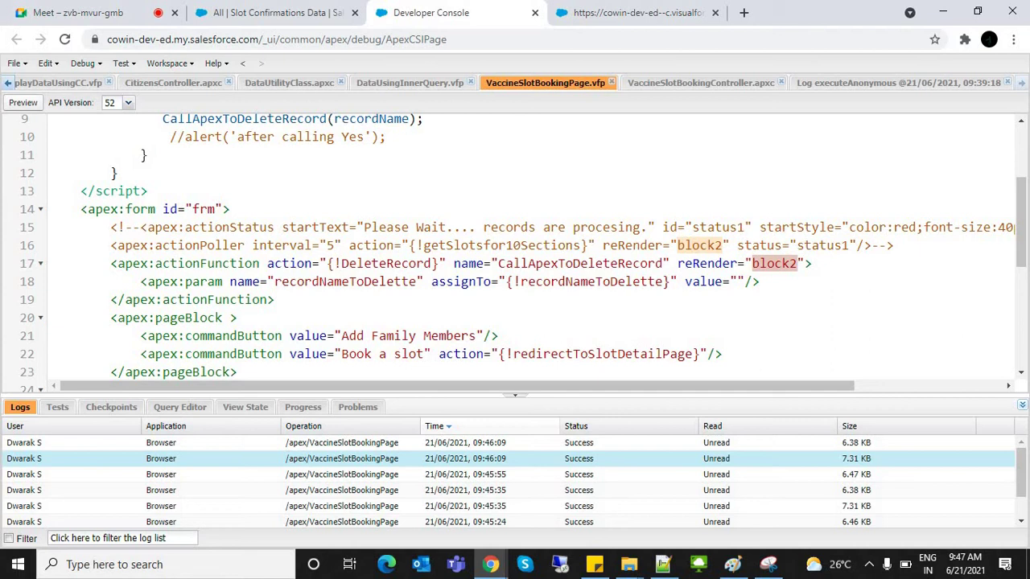
pyautogui.scroll(-3, 523, 253)
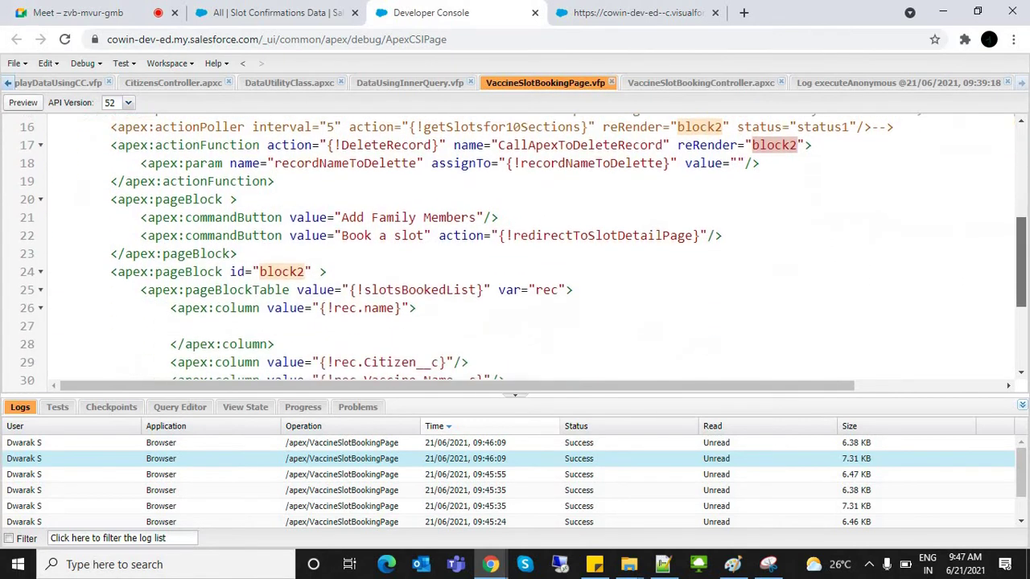
pyautogui.scroll(-2, 523, 252)
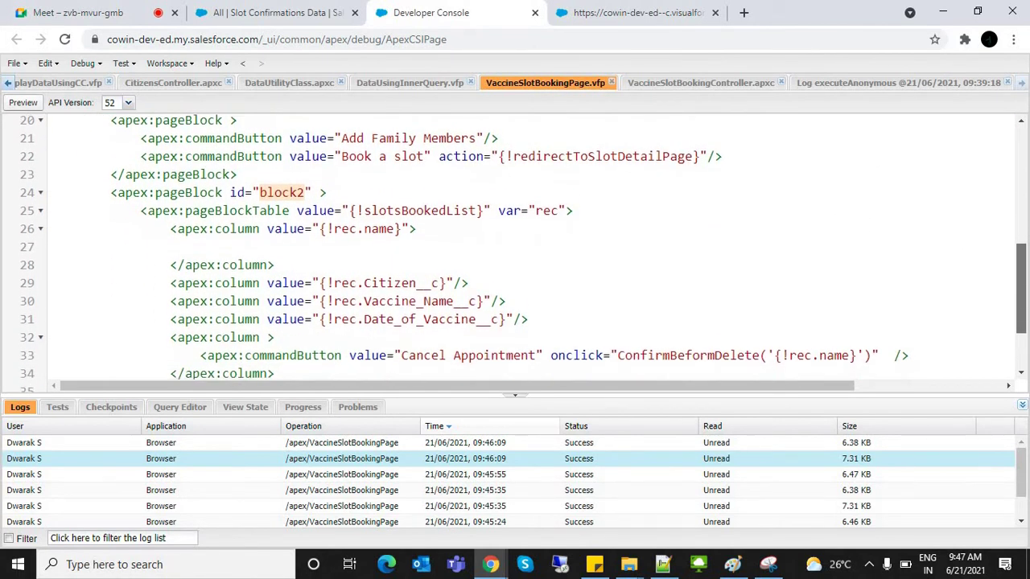
pyautogui.scroll(-1, 523, 252)
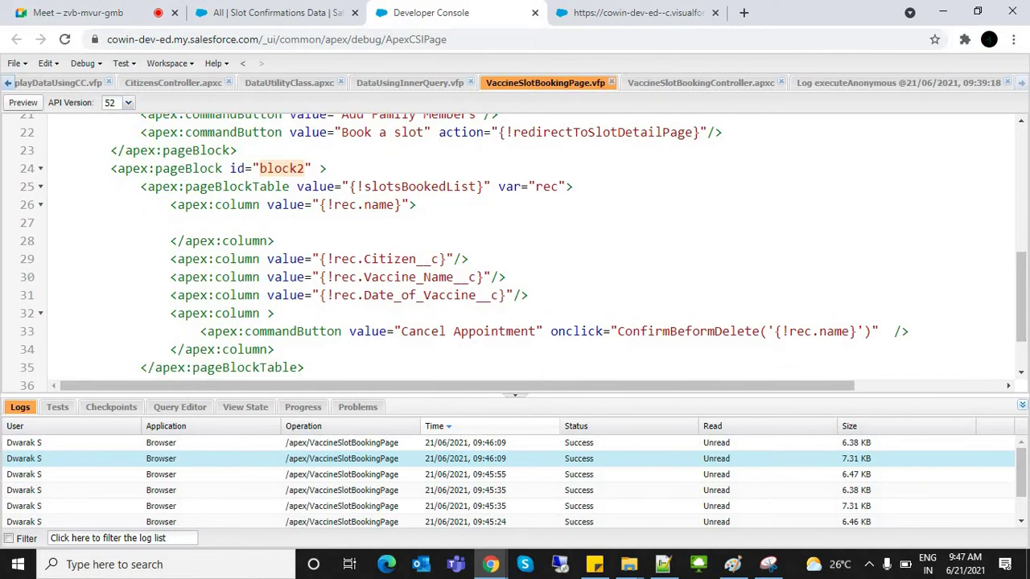
pyautogui.click(133, 168)
pyautogui.press('Escape')
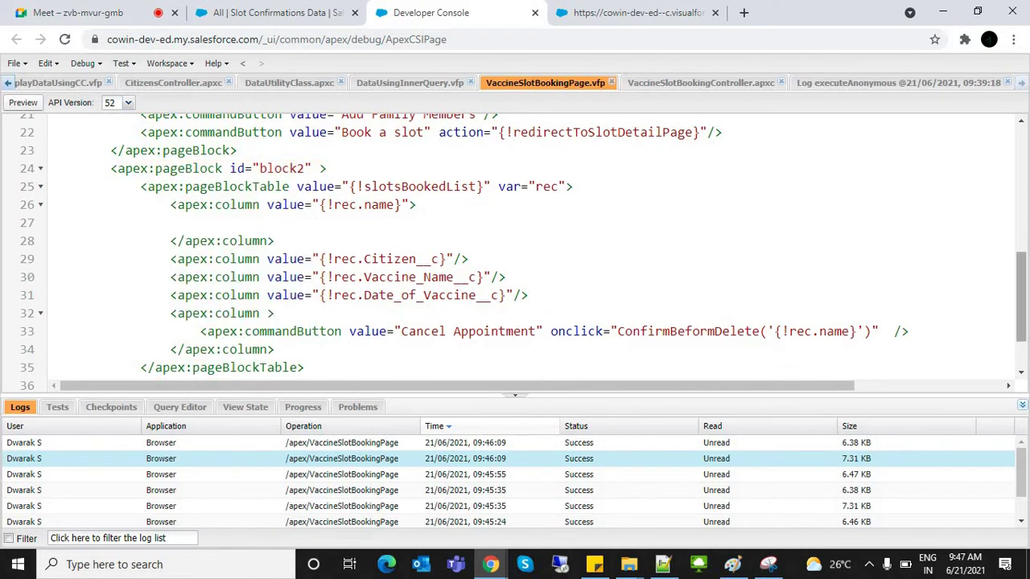
pyautogui.scroll(-2, 523, 241)
pyautogui.scroll(2, 523, 241)
pyautogui.scroll(4, 523, 253)
pyautogui.scroll(-1, 523, 253)
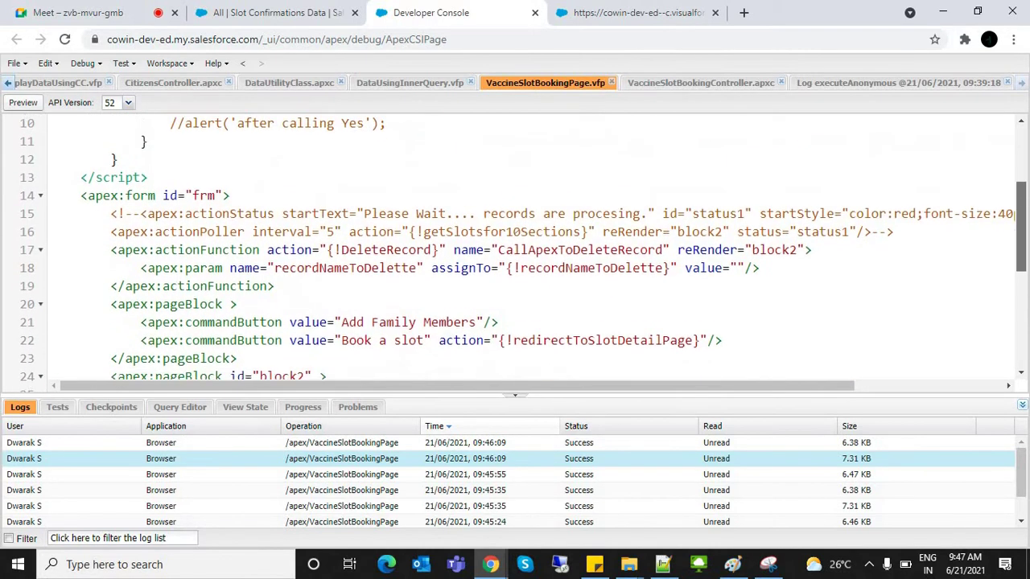
pyautogui.scroll(1, 523, 252)
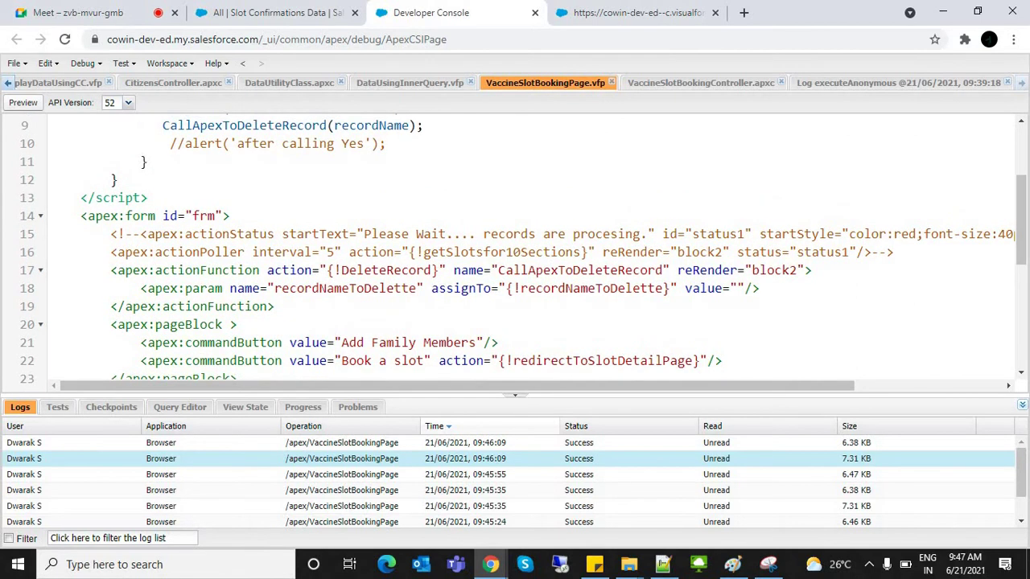
# Step: Make the actionFunction reRender 'frm,block2' using the apex:form id, and save the page
pyautogui.tripleClick(152, 215)
pyautogui.doubleClick(204, 216)
pyautogui.hotkey('ctrl', 'c')
pyautogui.click(752, 270)
pyautogui.hotkey('ctrl', 'v')
pyautogui.write(',')
pyautogui.hotkey('ctrl', 's')
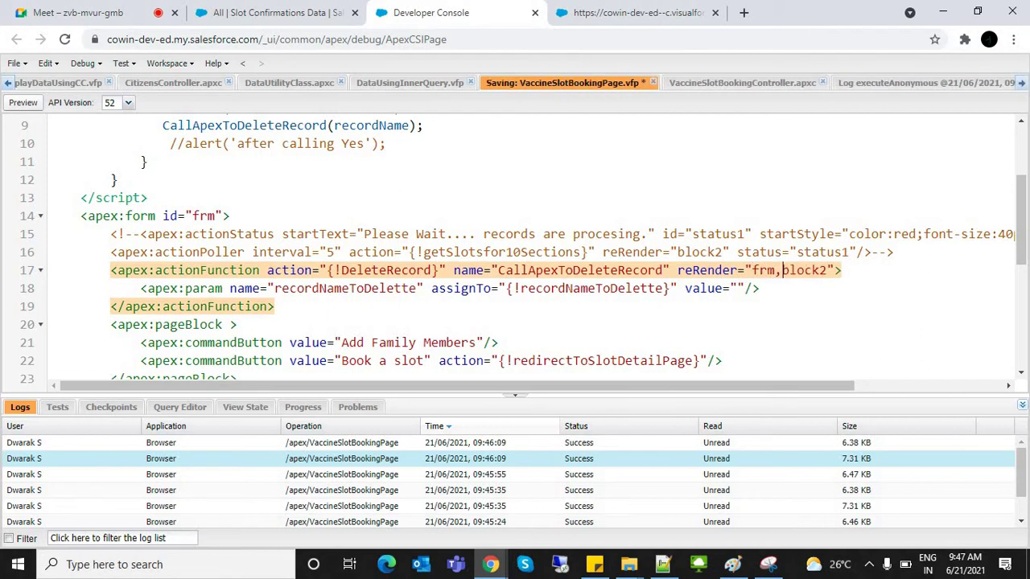
pyautogui.scroll(3, 523, 249)
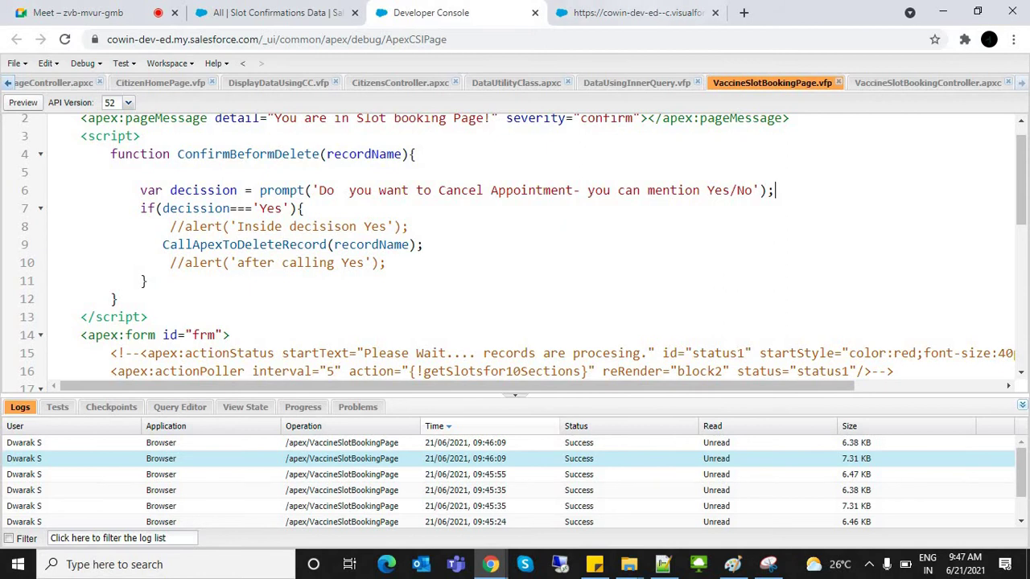
# Step: Reload the slot booking page in the browser
pyautogui.hotkey('ctrl', 'Tab')
pyautogui.hotkey('ctrl', 'l')
pyautogui.press('Return')
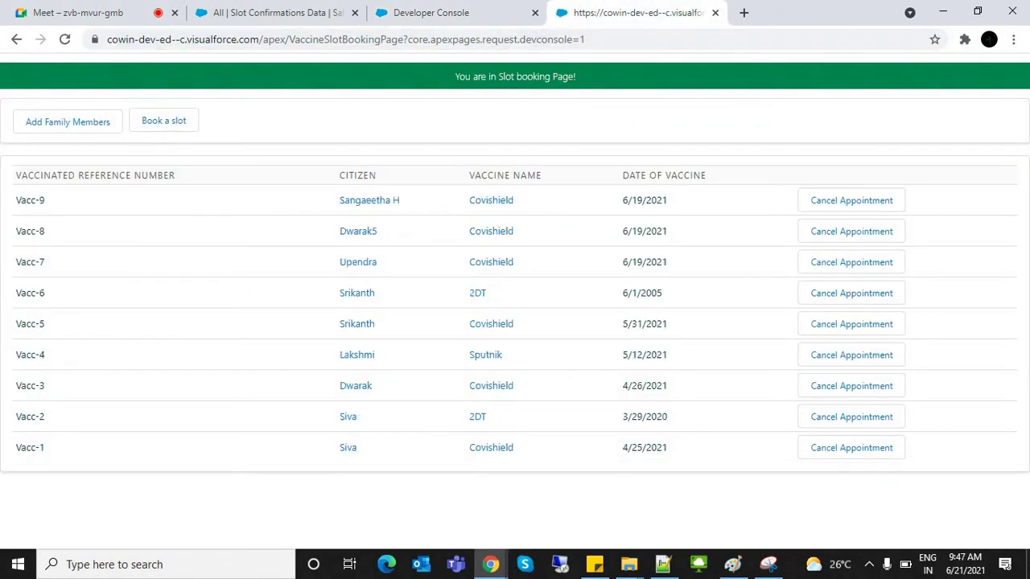
# Step: Cancel the Vacc-9 appointment by answering Yes, then return to VaccineSlotBookingPage.vfp in the console
pyautogui.click(851, 200)
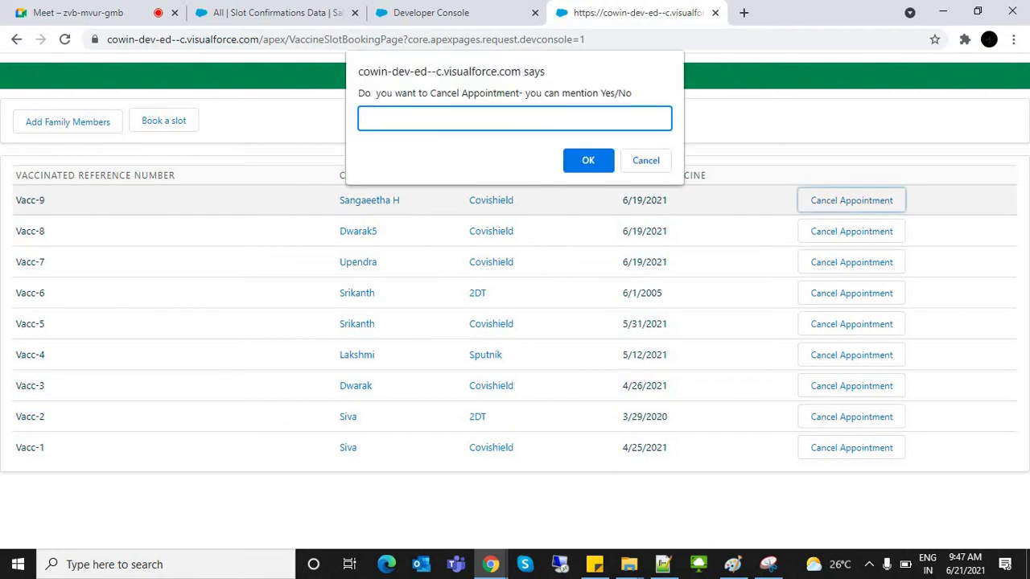
pyautogui.write('Yes')
pyautogui.press('Return')
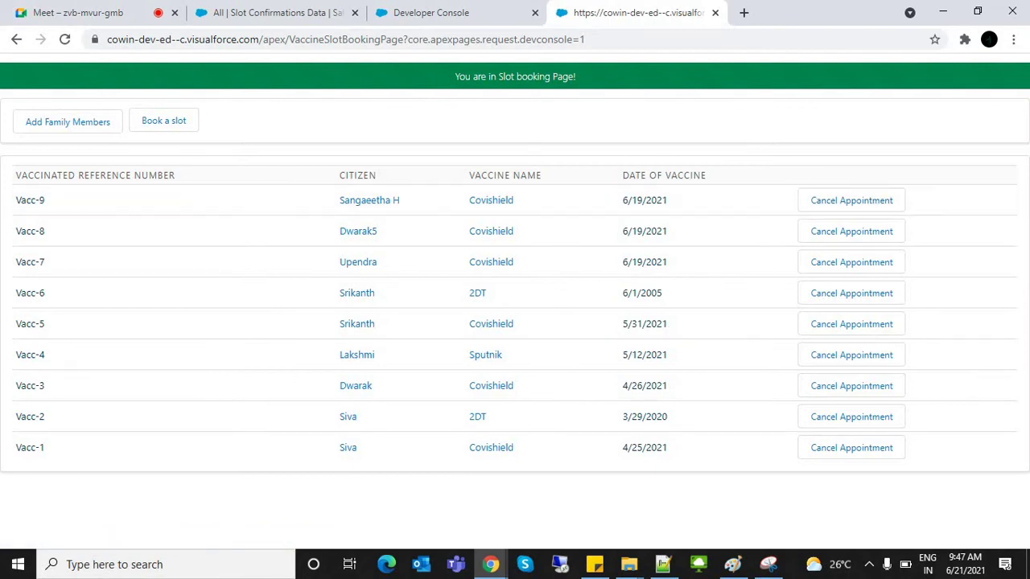
pyautogui.hotkey('ctrl', 'shift', 'Tab')
pyautogui.scroll(1, 523, 253)
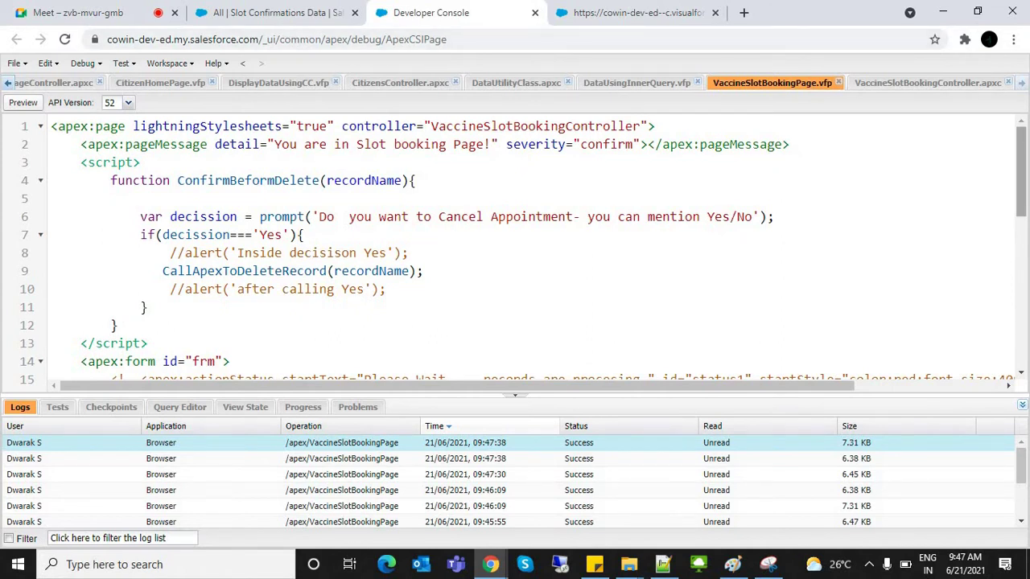
# Step: Review the form id, reRender attribute and block2 page block in the markup
pyautogui.scroll(-3, 523, 250)
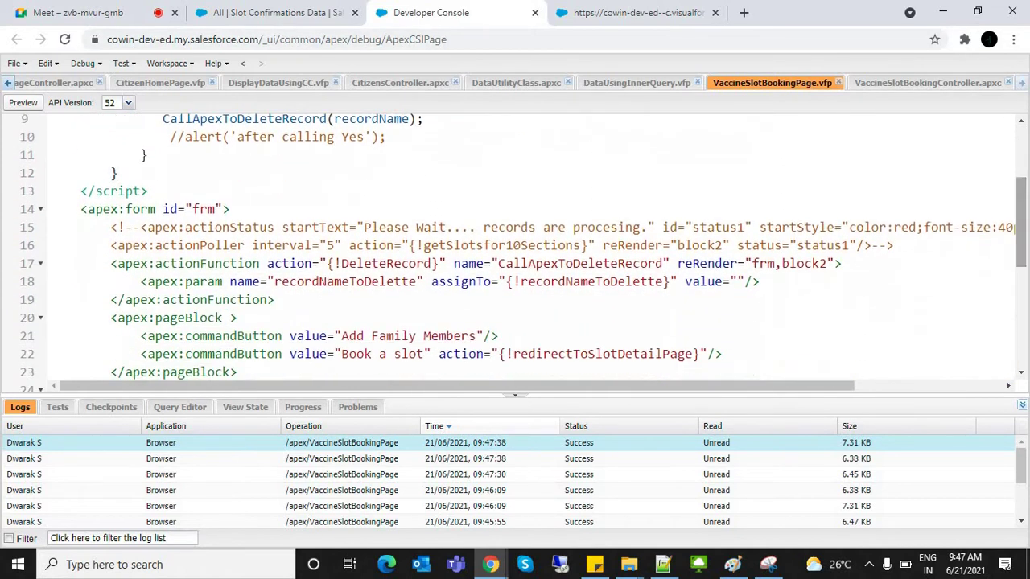
pyautogui.doubleClick(204, 209)
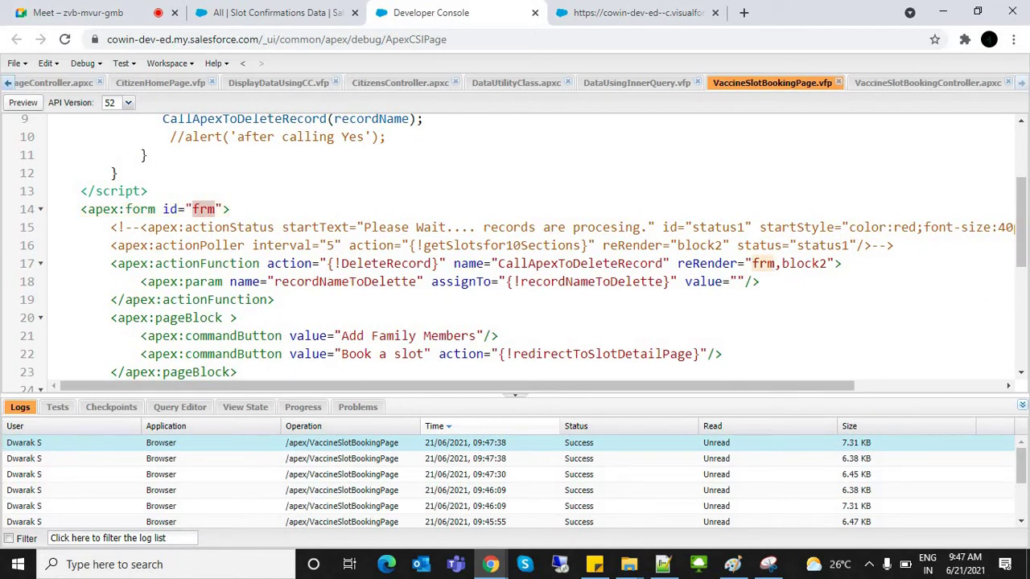
pyautogui.doubleClick(707, 263)
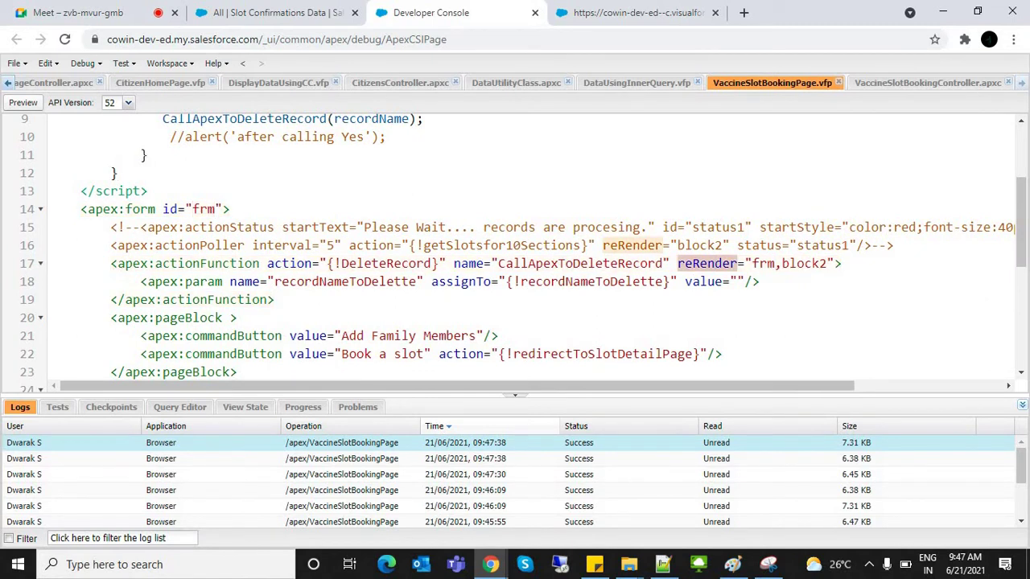
pyautogui.moveTo(1020, 221); pyautogui.dragTo(1020, 322)
pyautogui.click(239, 295)
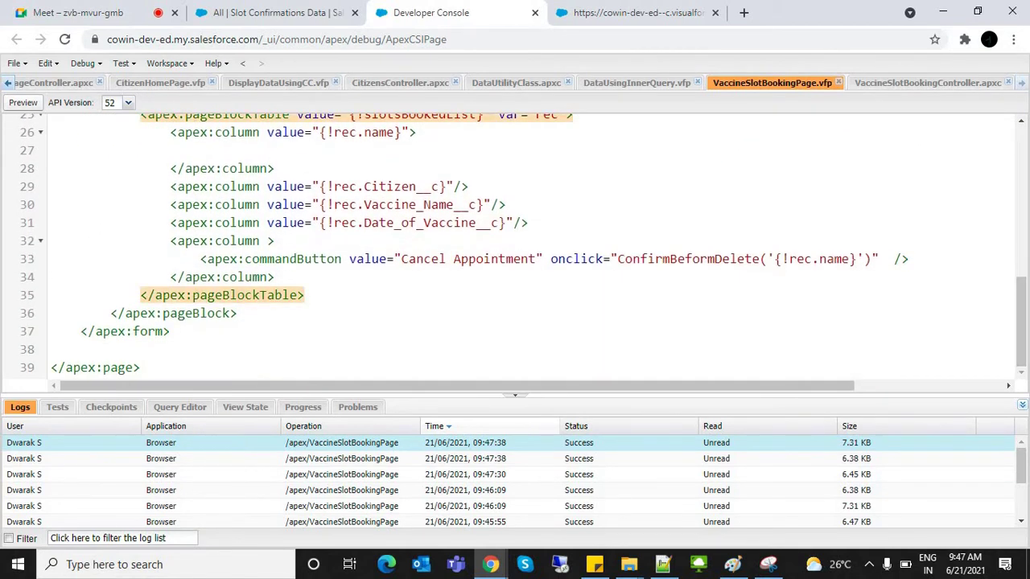
pyautogui.scroll(1, 515, 241)
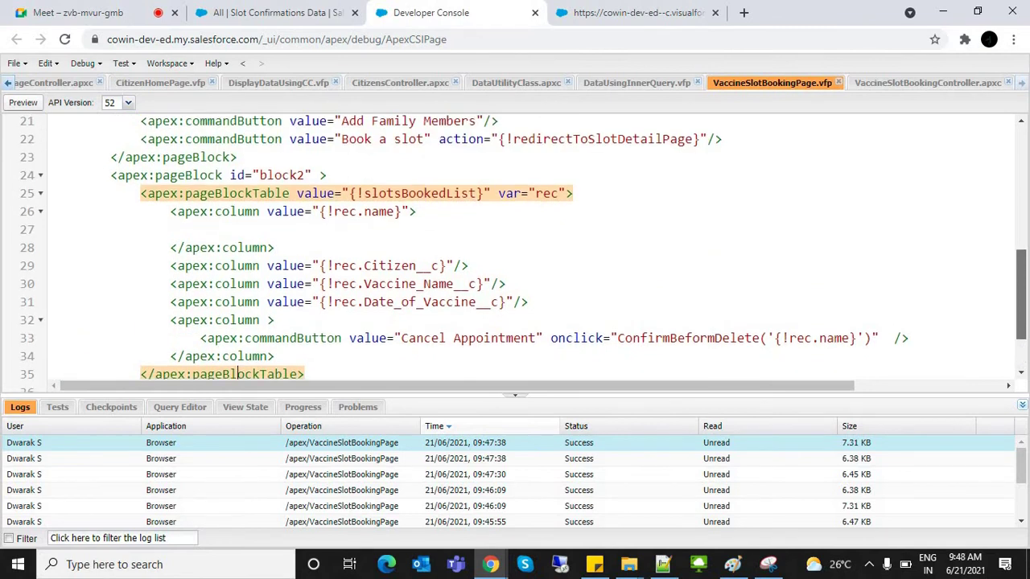
pyautogui.click(222, 175)
pyautogui.hotkey('ctrl', 'space')
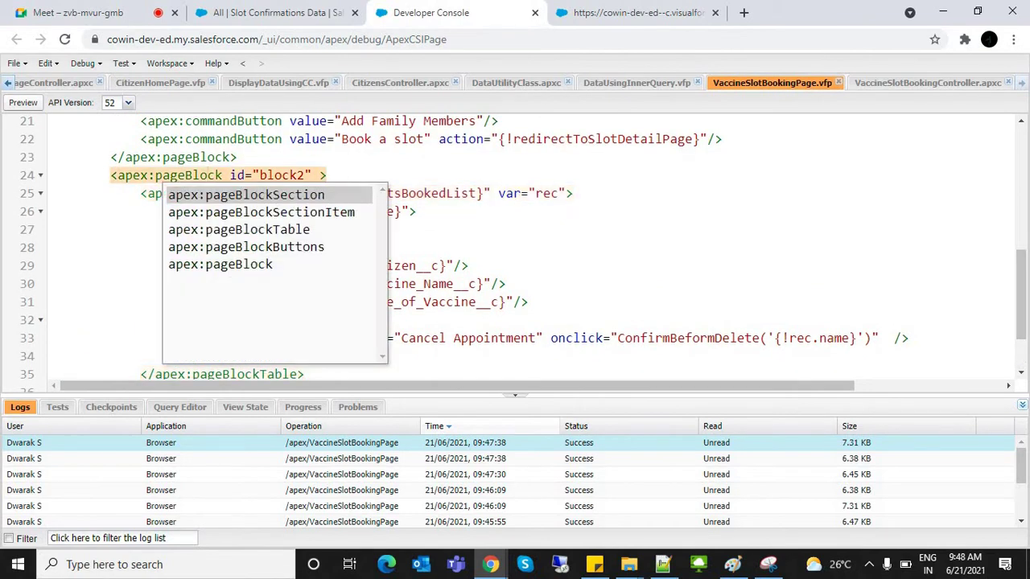
pyautogui.press('Escape')
pyautogui.click(281, 175)
pyautogui.click(200, 229)
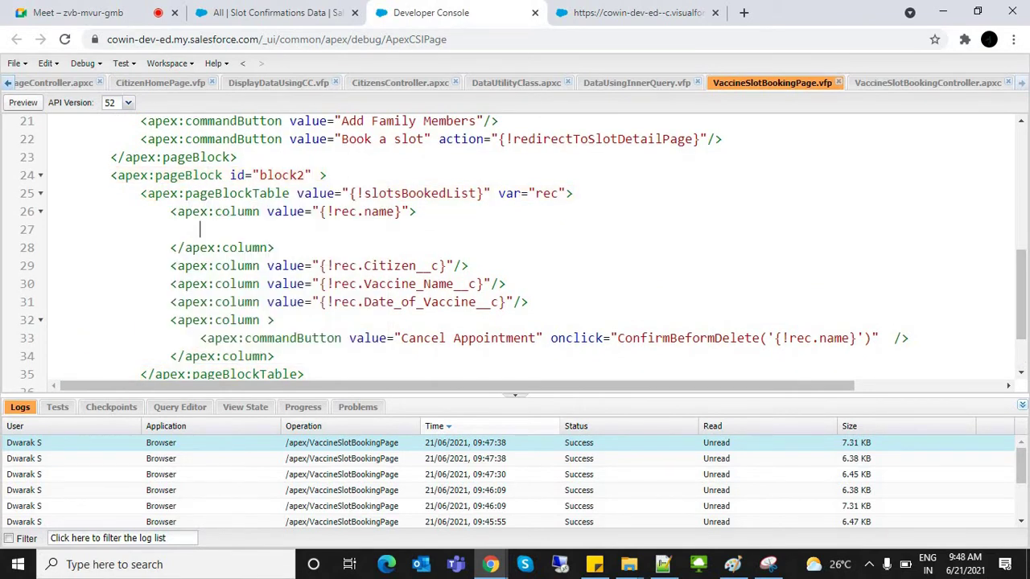
# Step: Add id="table1" to the apex:pageBlockTable tag
pyautogui.click(566, 193)
pyautogui.write('id=')
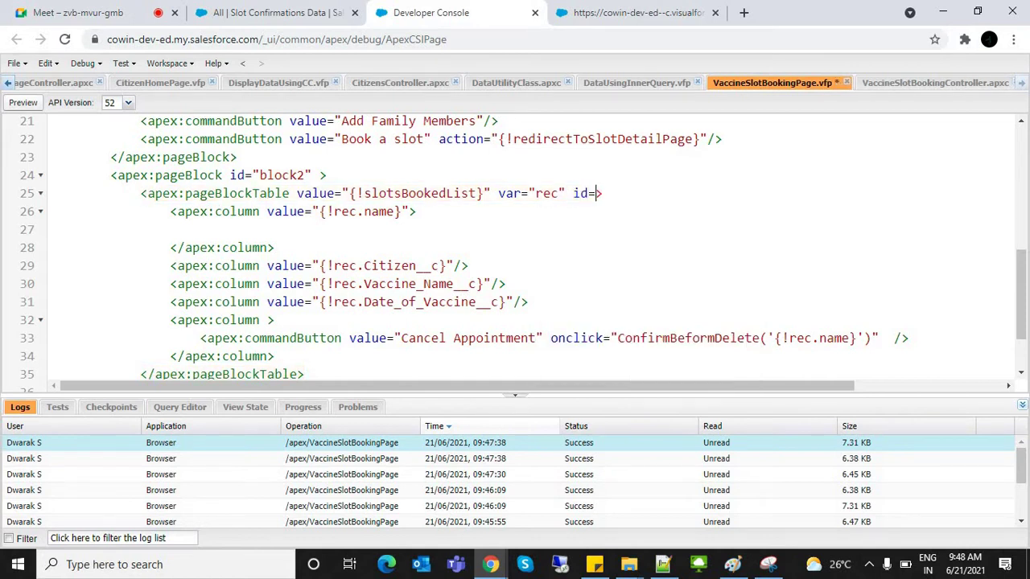
pyautogui.hotkey('ctrl', 'space')
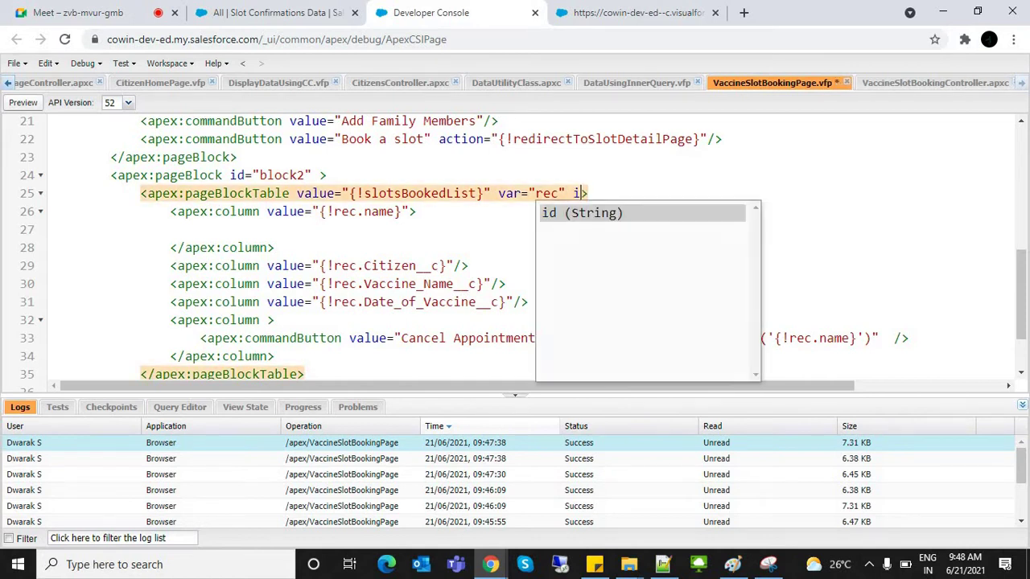
pyautogui.press('BackSpace')
pyautogui.press('BackSpace')
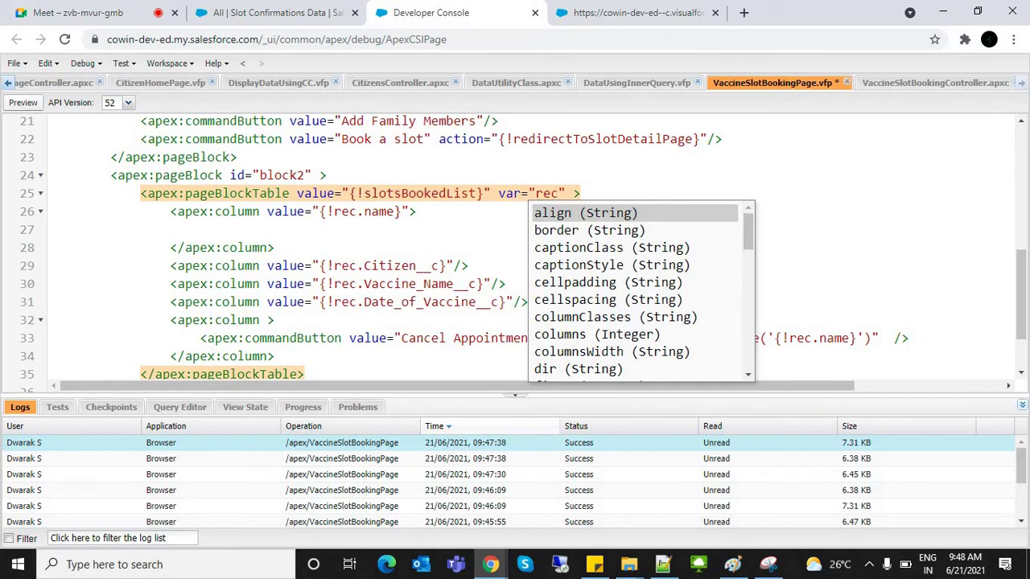
pyautogui.scroll(-3, 641, 291)
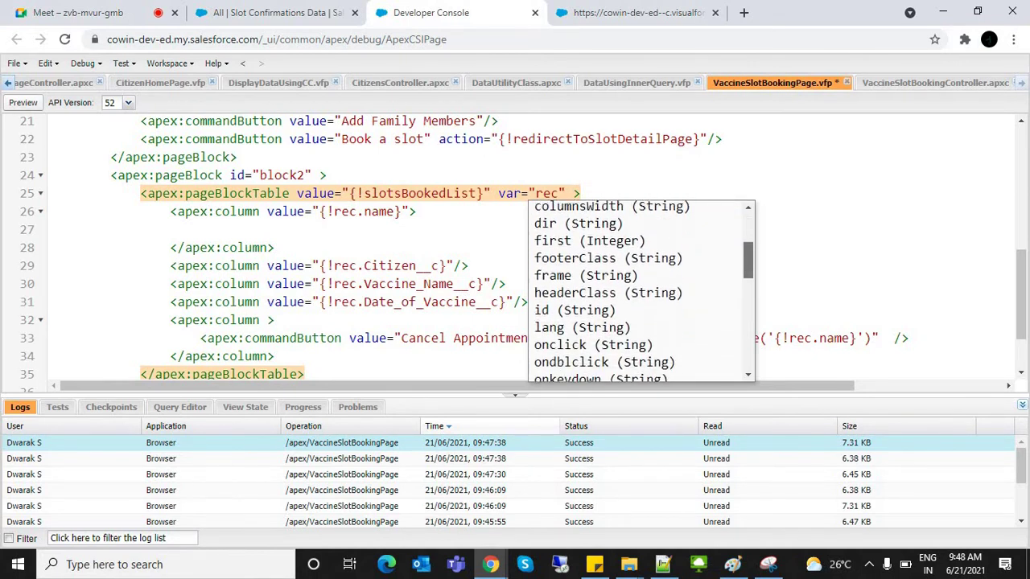
pyautogui.scroll(-1, 641, 292)
pyautogui.doubleClick(575, 300)
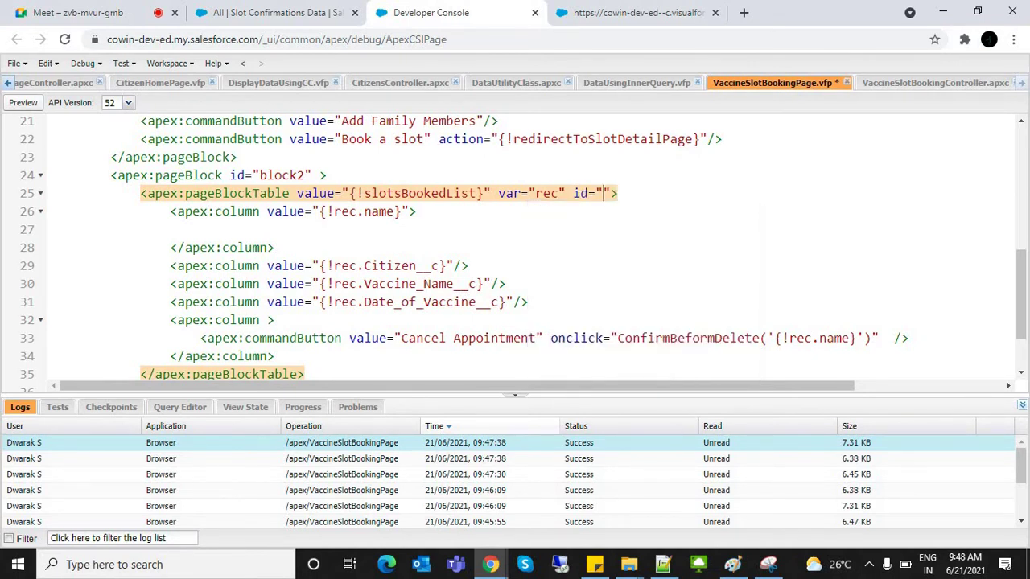
pyautogui.write('table1')
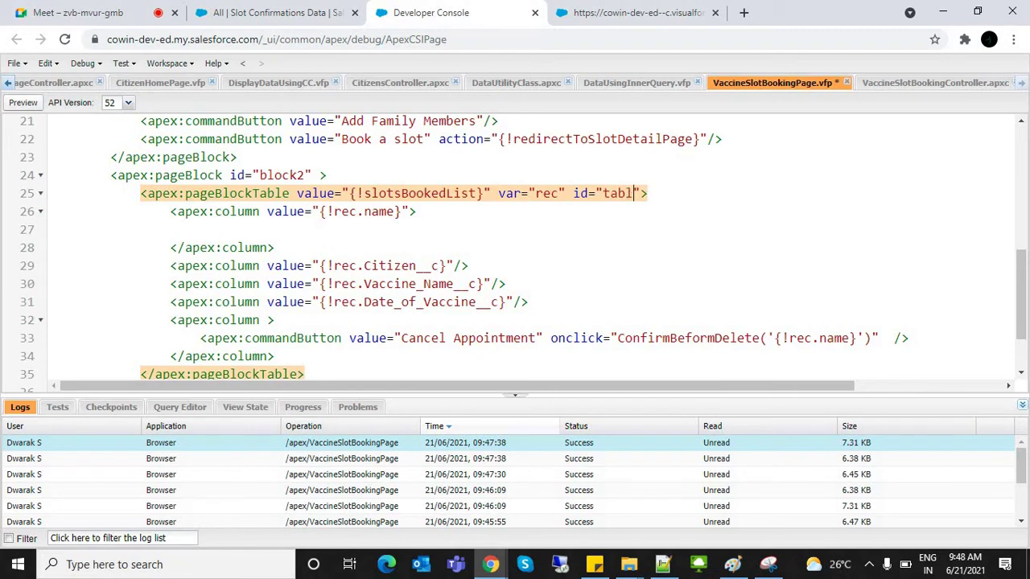
pyautogui.doubleClick(626, 194)
# Step: Append table1 to the actionFunction reRender (frm,block2,table1) and save the page
pyautogui.scroll(3, 1020, 294)
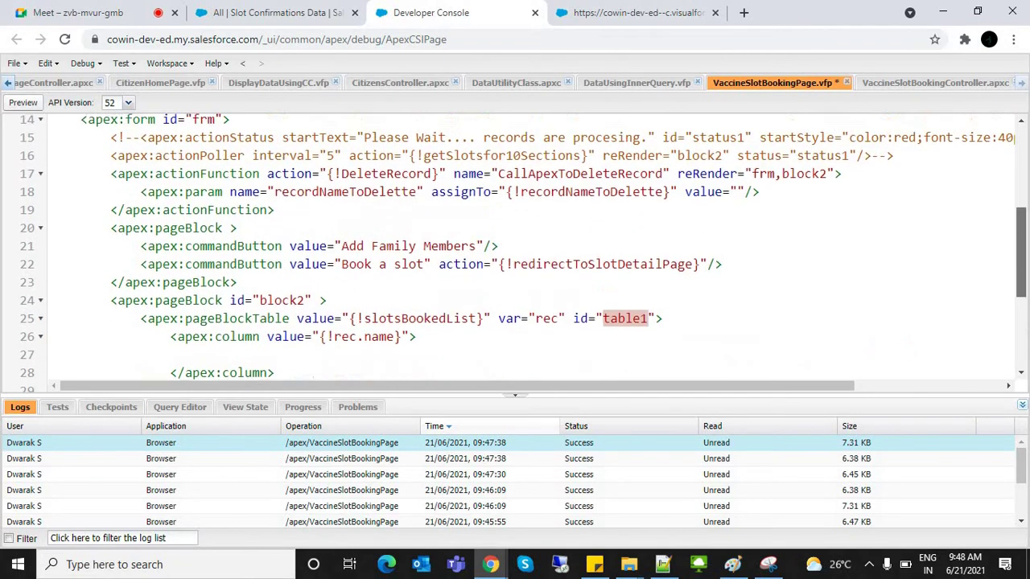
pyautogui.scroll(1, 1021, 295)
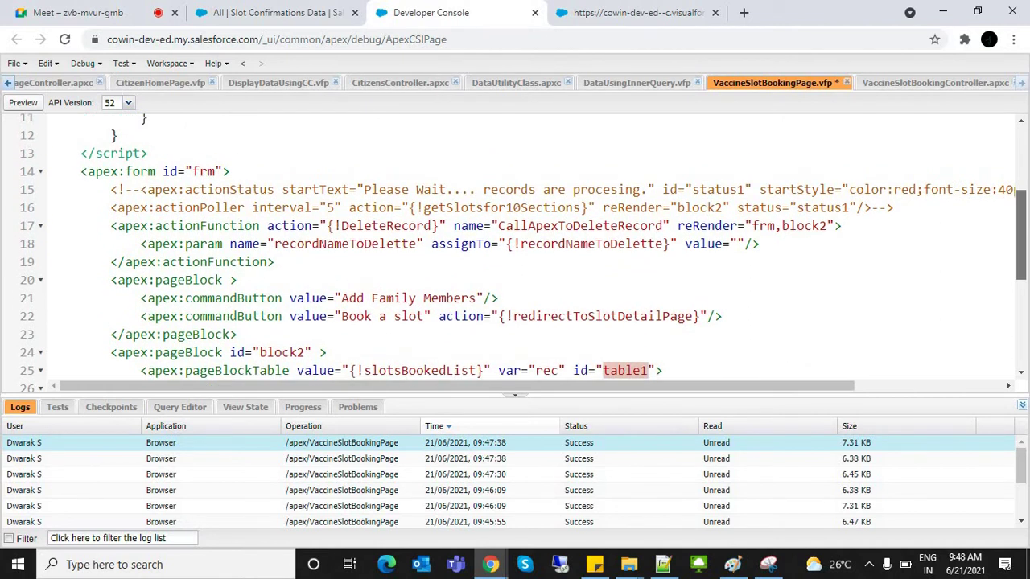
pyautogui.scroll(1, 1021, 295)
pyautogui.click(827, 248)
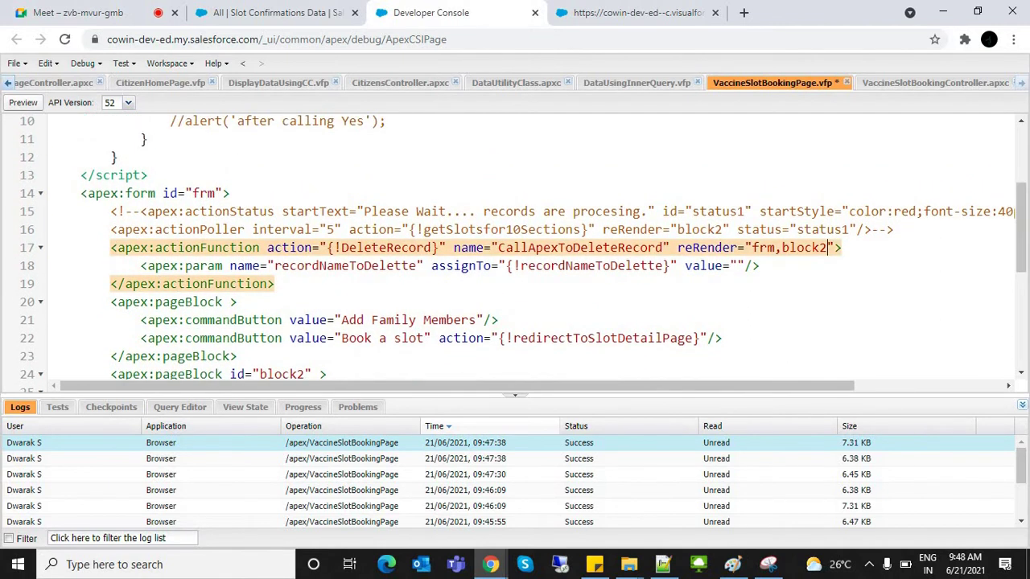
pyautogui.write(',table1')
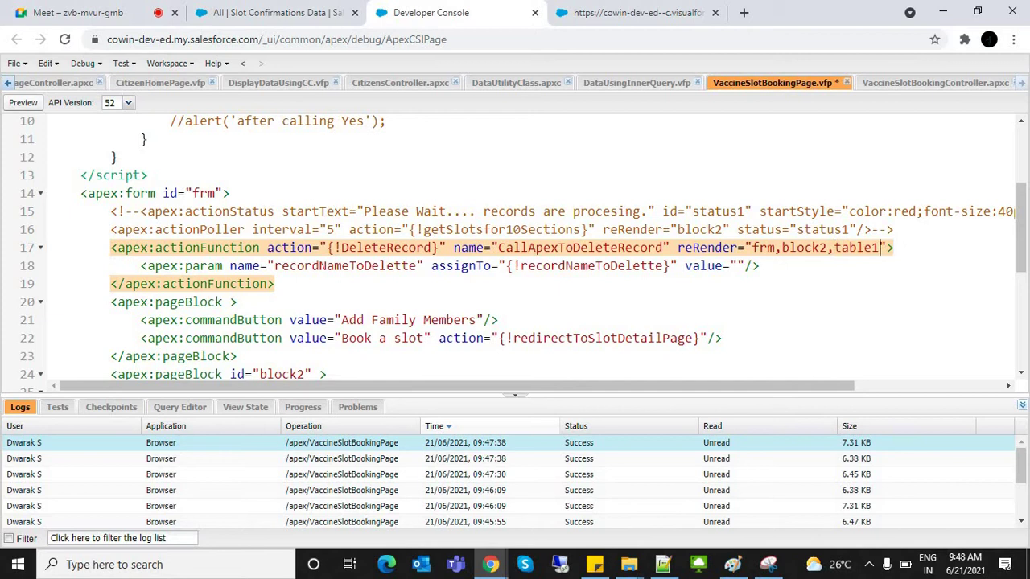
pyautogui.hotkey('ctrl', 's')
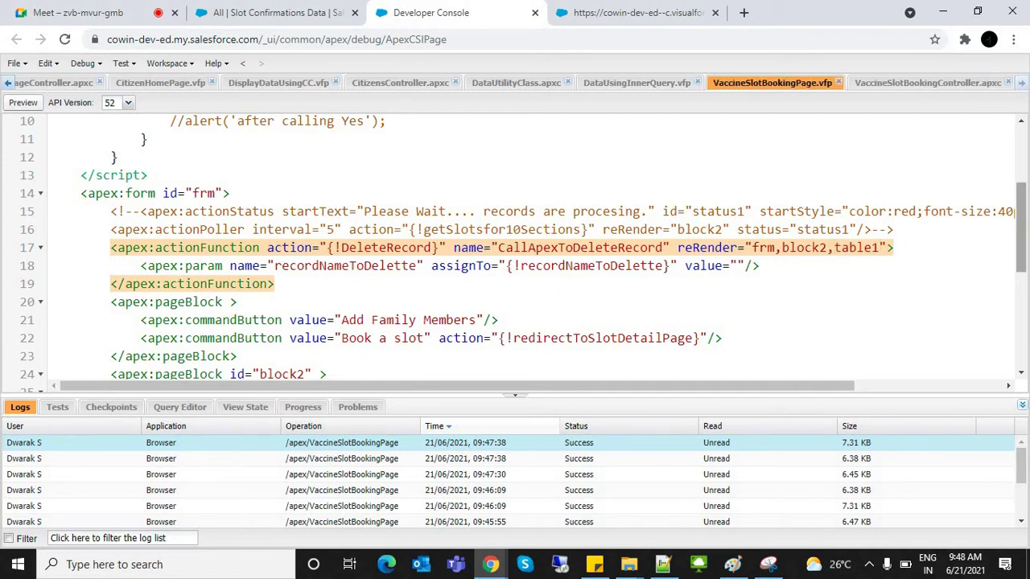
pyautogui.scroll(2, 523, 249)
pyautogui.scroll(2, 523, 249)
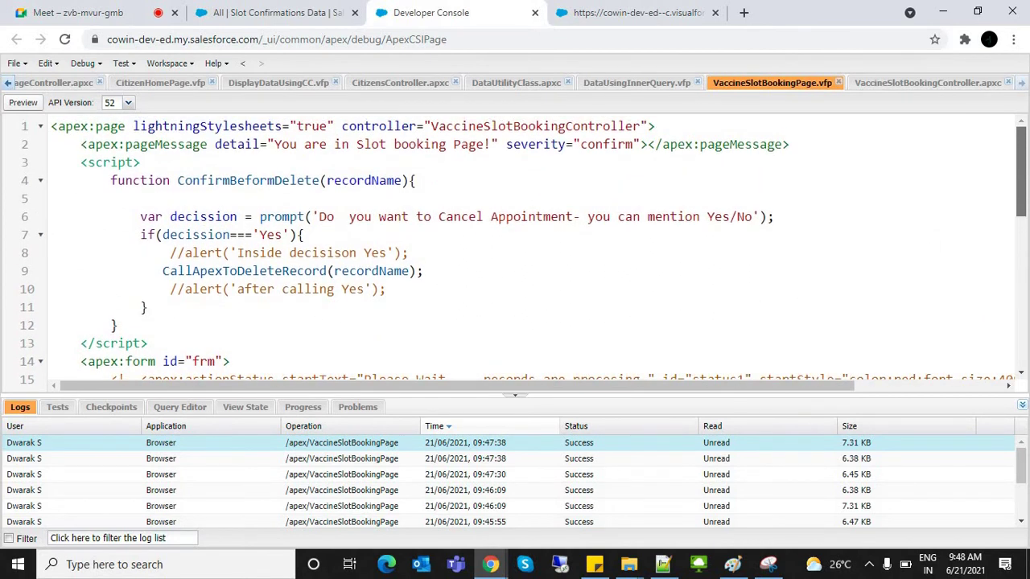
pyautogui.scroll(-1, 523, 250)
pyautogui.scroll(1, 523, 249)
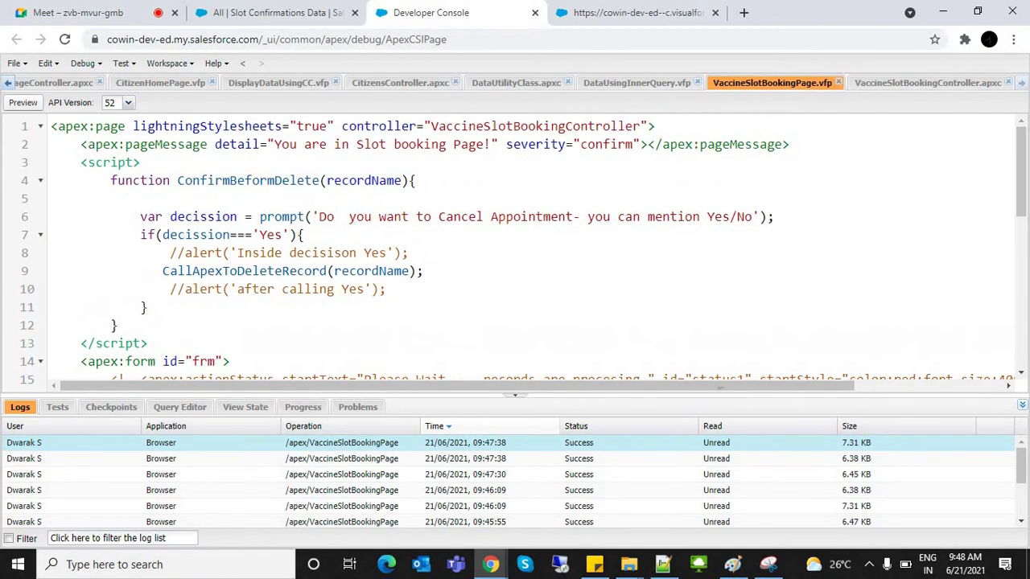
pyautogui.hotkey('ctrl', 'Tab')
pyautogui.hotkey('ctrl', 'l')
# Step: Reload the slot booking page and cancel the Vacc-8 appointment, answering Yes to the prompt
pyautogui.press('Return')
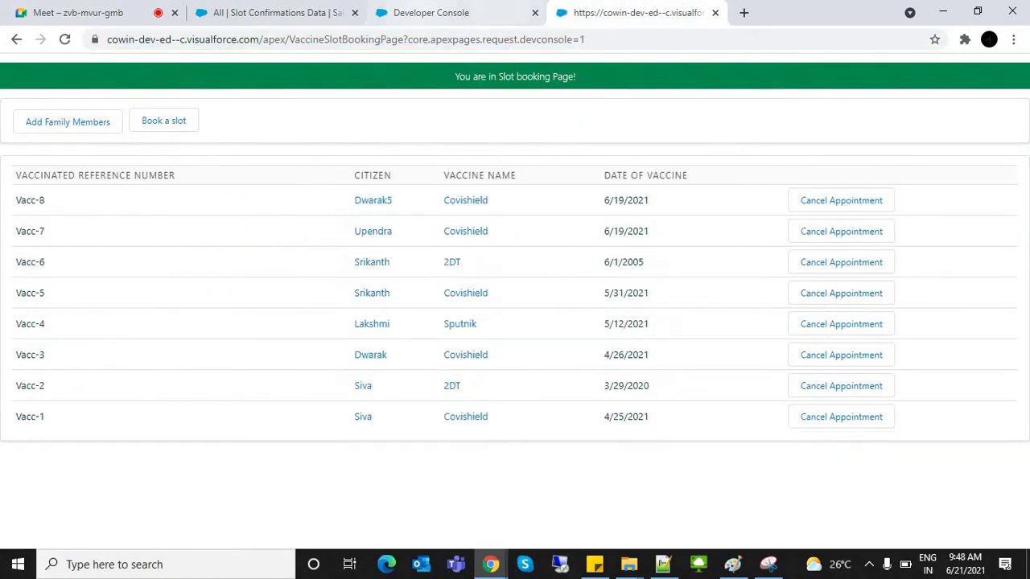
pyautogui.hotkey('ctrl', 'shift', 'Tab')
pyautogui.hotkey('ctrl', 'Tab')
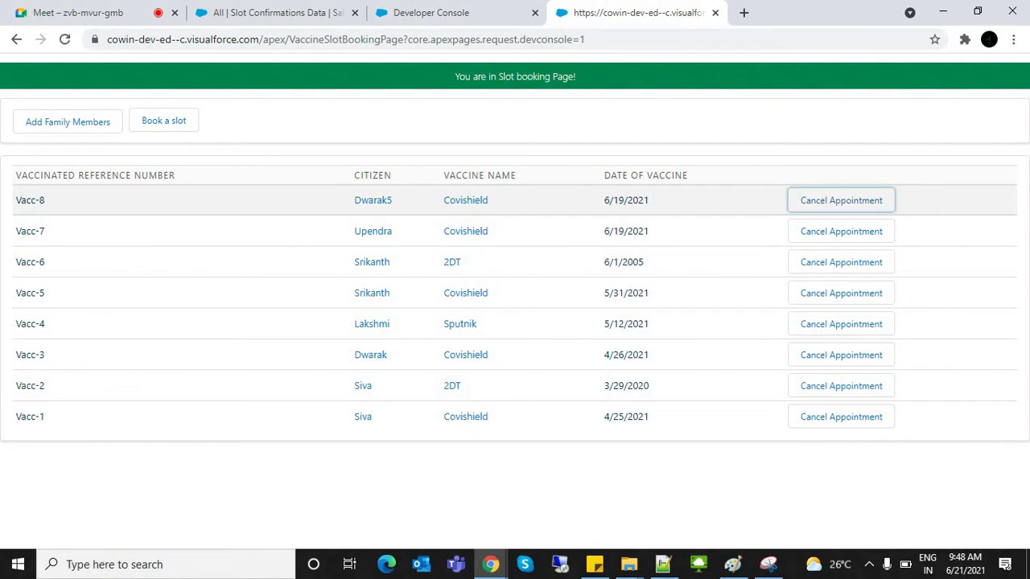
pyautogui.press('Return')
pyautogui.write('Yes')
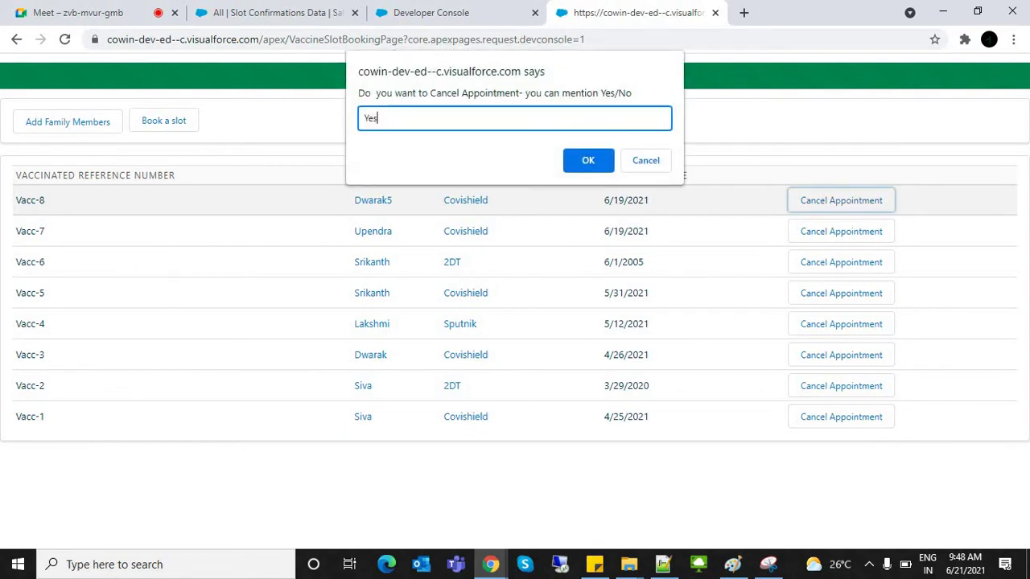
pyautogui.press('Return')
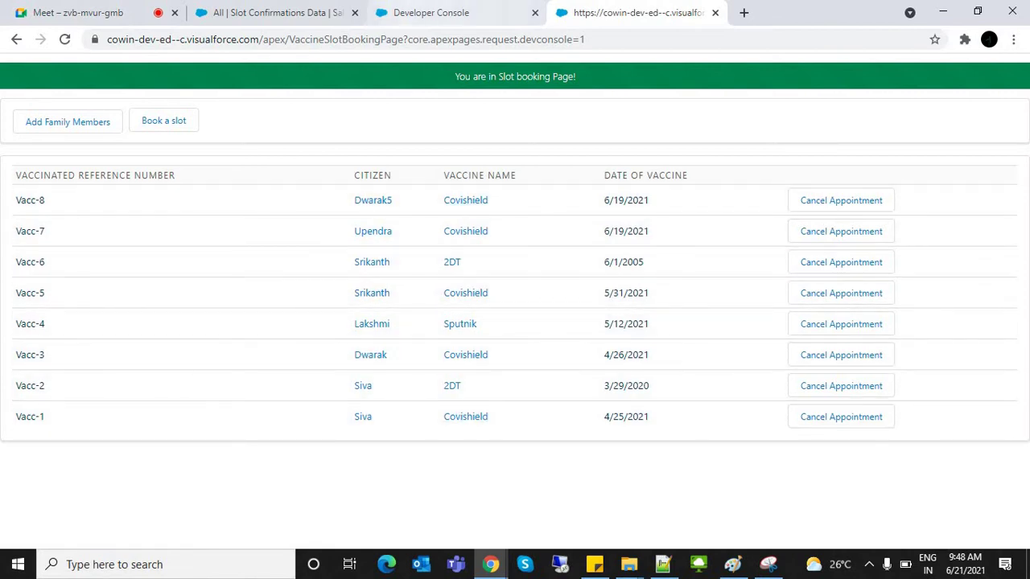
pyautogui.click(345, 39)
# Step: Compare the delete function's reRender entries against the block2 page block id
pyautogui.click(499, 12)
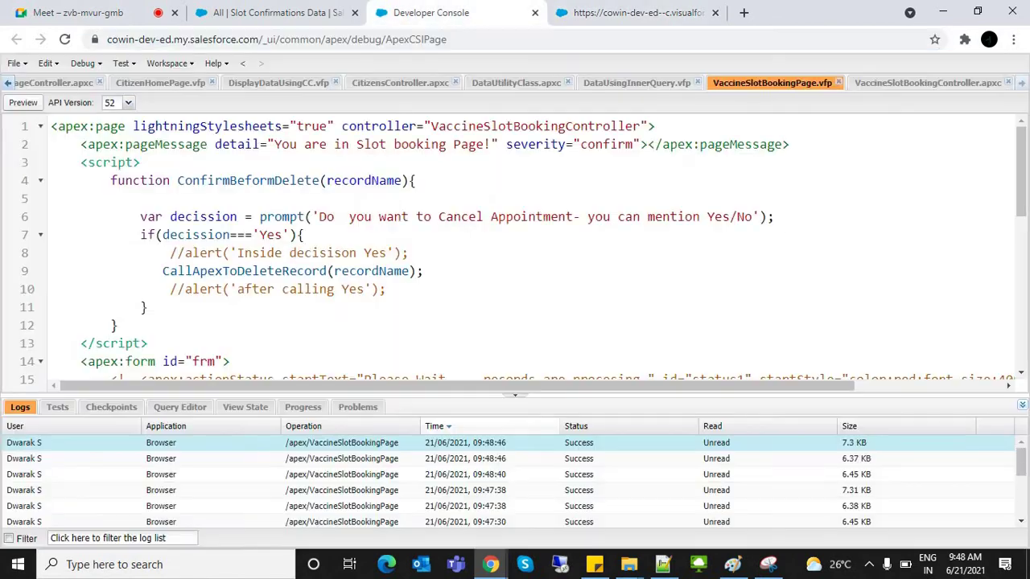
pyautogui.scroll(-5, 523, 249)
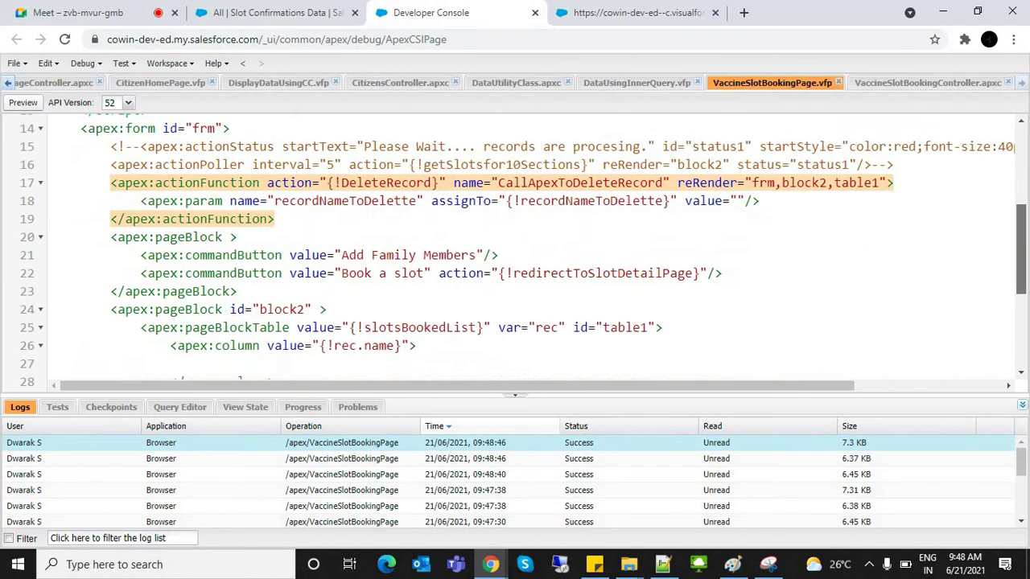
pyautogui.scroll(1, 523, 250)
pyautogui.click(745, 210)
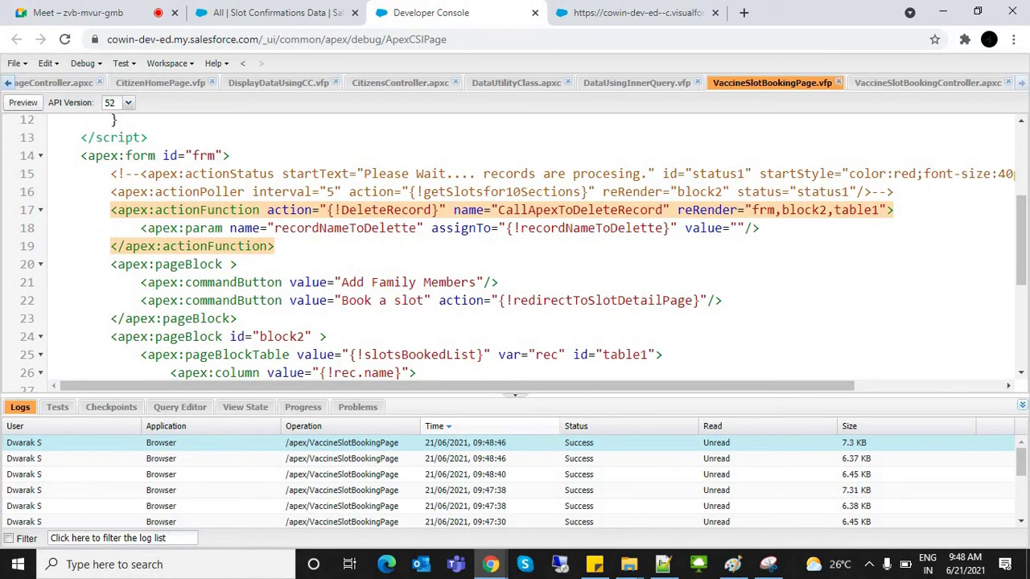
pyautogui.moveTo(753, 210); pyautogui.dragTo(872, 210)
pyautogui.doubleClick(762, 210)
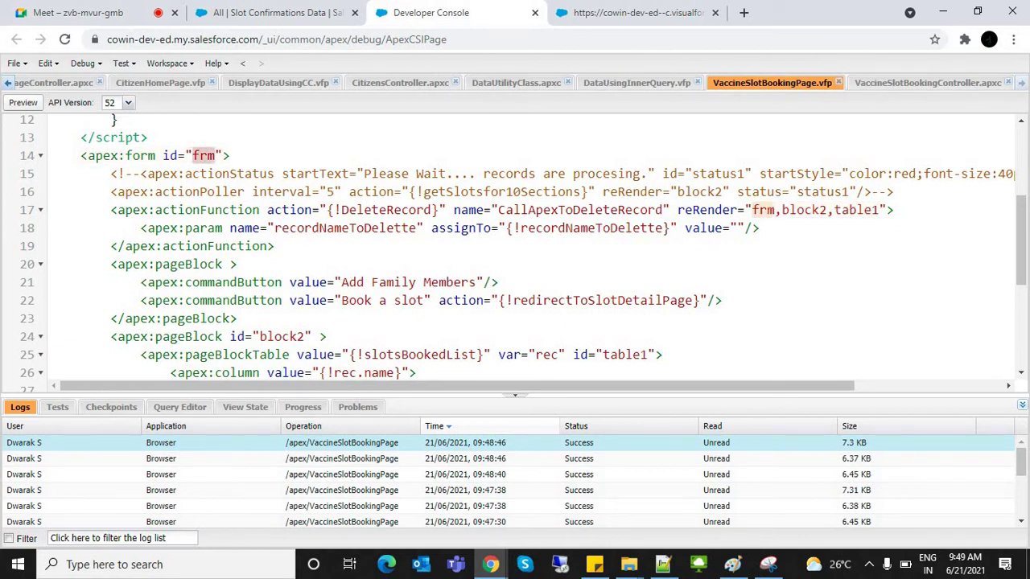
pyautogui.doubleClick(805, 210)
pyautogui.click(804, 210)
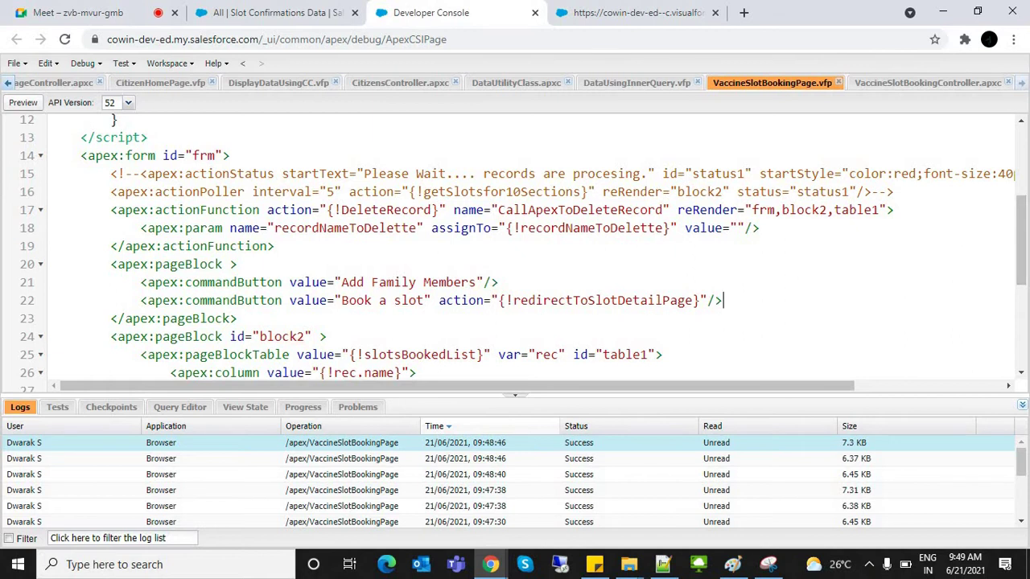
pyautogui.click(185, 336)
pyautogui.click(287, 337)
pyautogui.click(322, 355)
pyautogui.click(259, 336)
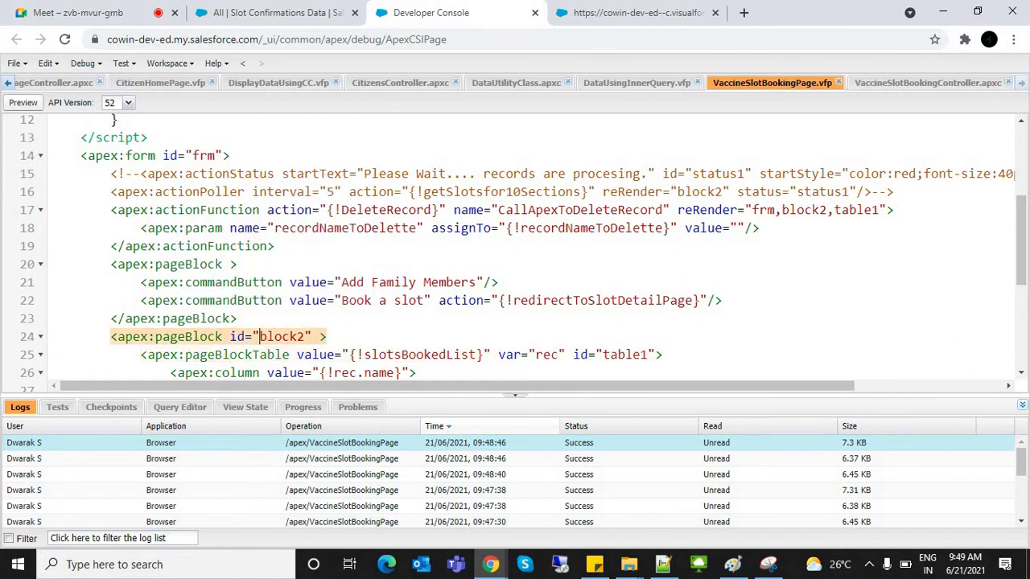
pyautogui.doubleClick(282, 336)
# Step: Remove frm and table1 so the reRender reads block2, and save the markup
pyautogui.doubleClick(762, 210)
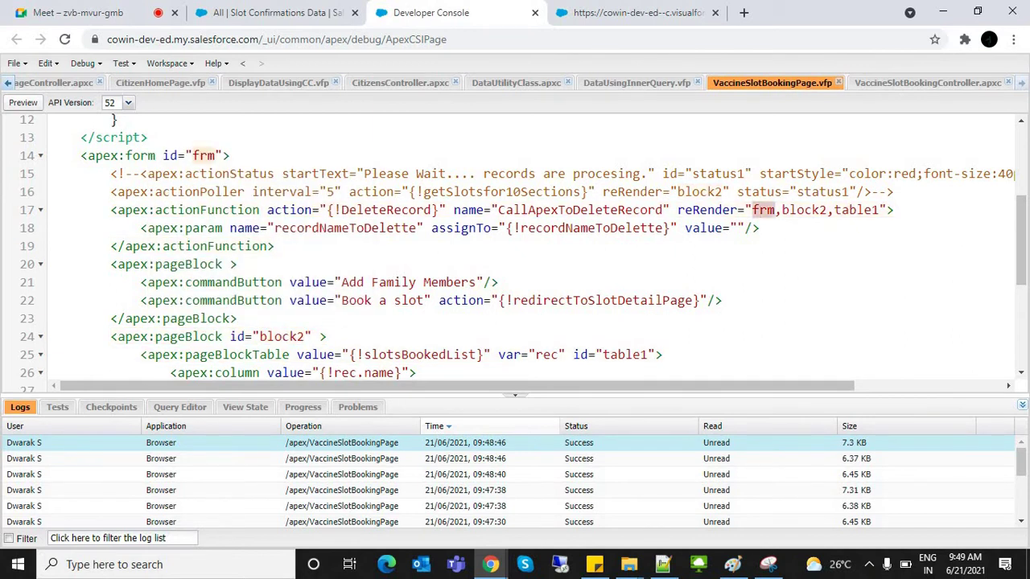
pyautogui.press('BackSpace')
pyautogui.press('Delete')
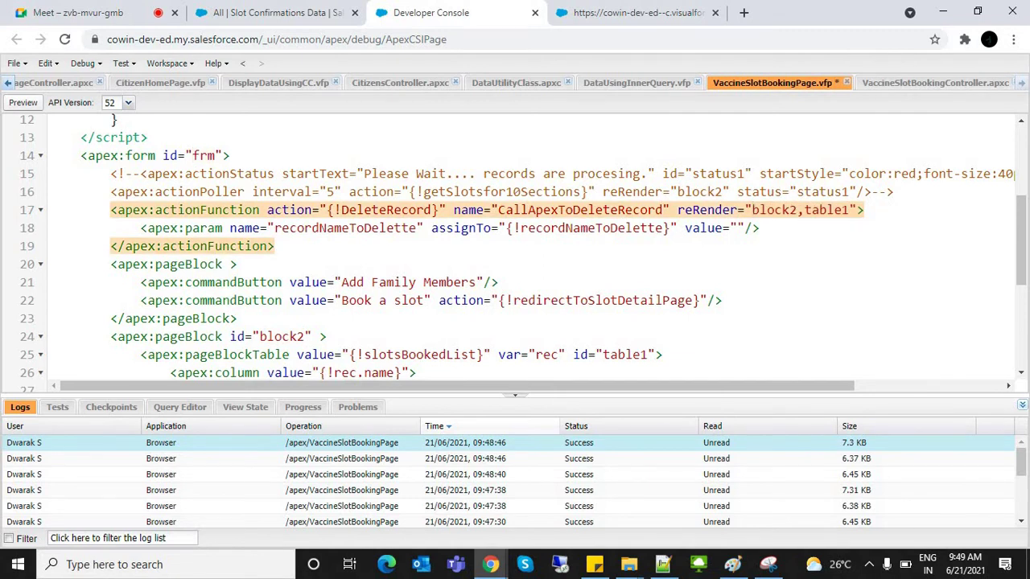
pyautogui.doubleClick(826, 209)
pyautogui.press('BackSpace')
pyautogui.press('BackSpace')
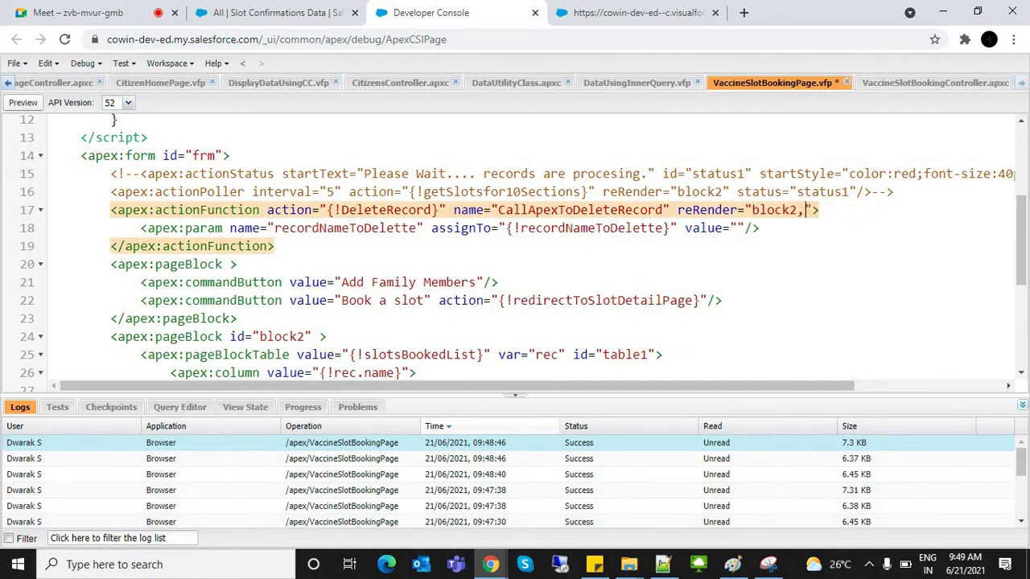
pyautogui.click(185, 336)
pyautogui.click(185, 354)
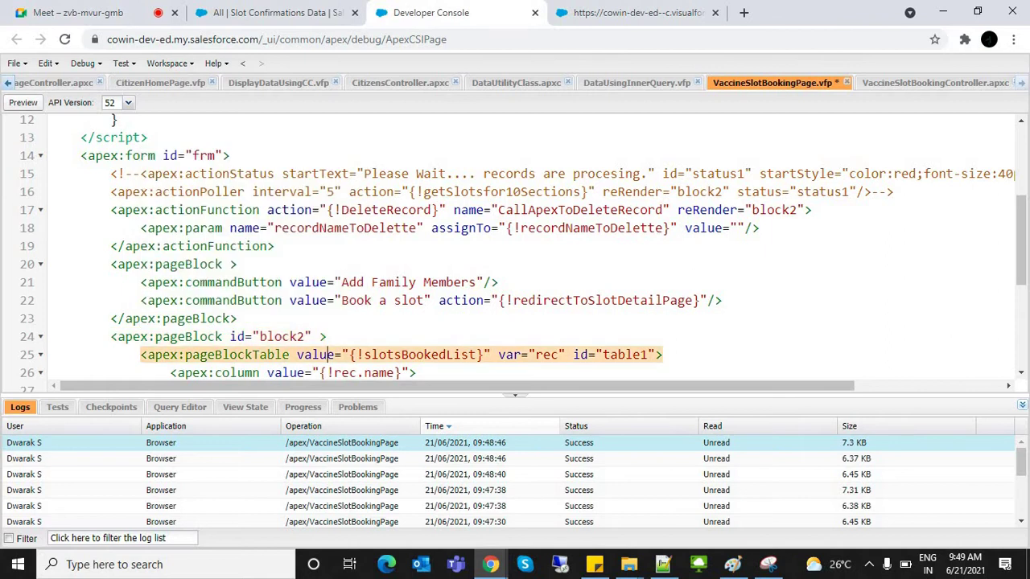
pyautogui.hotkey('ctrl', 's')
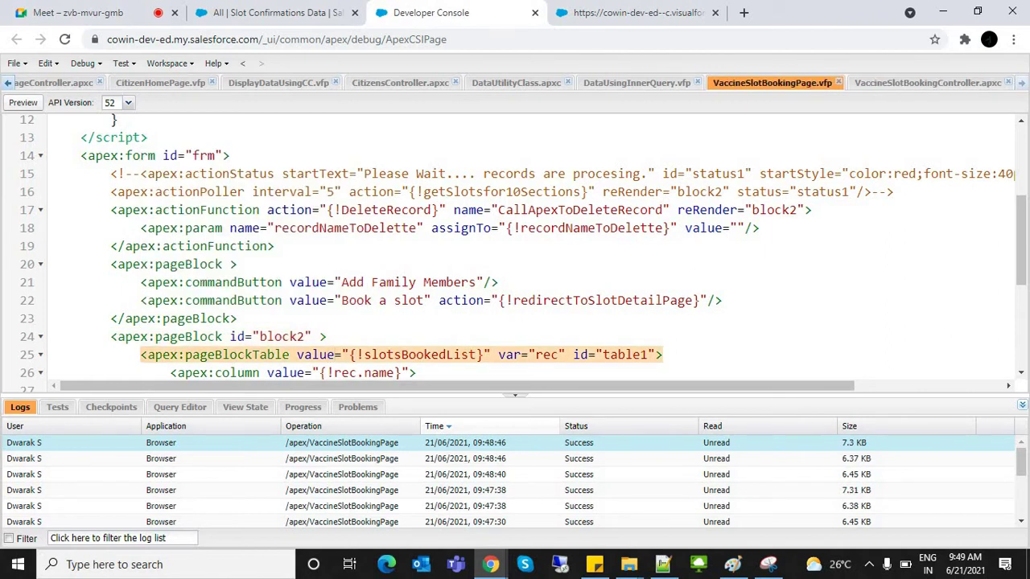
# Step: Search the markup for block2 occurrences, then reload the slot booking page
pyautogui.doubleClick(774, 210)
pyautogui.doubleClick(282, 336)
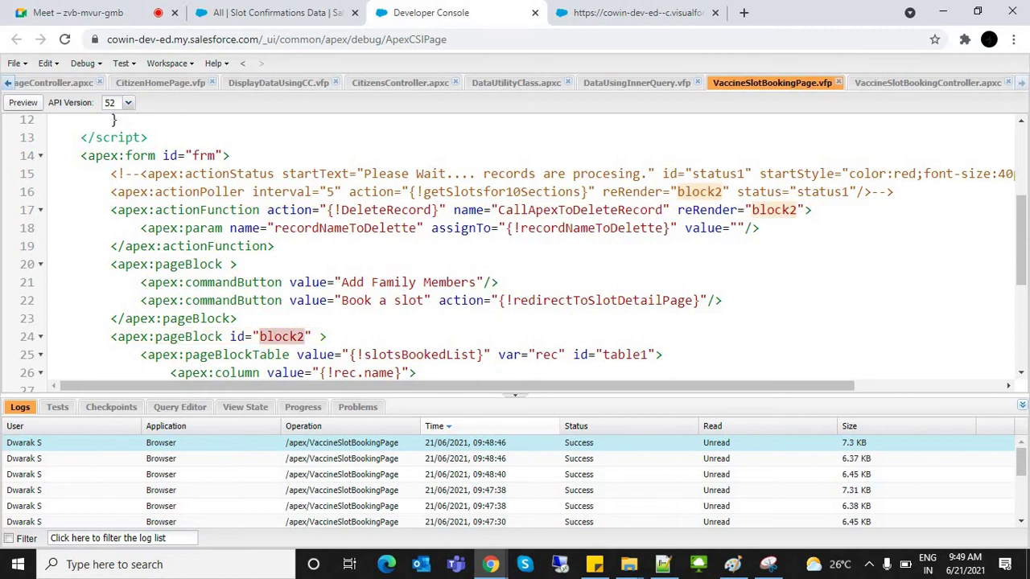
pyautogui.doubleClick(237, 336)
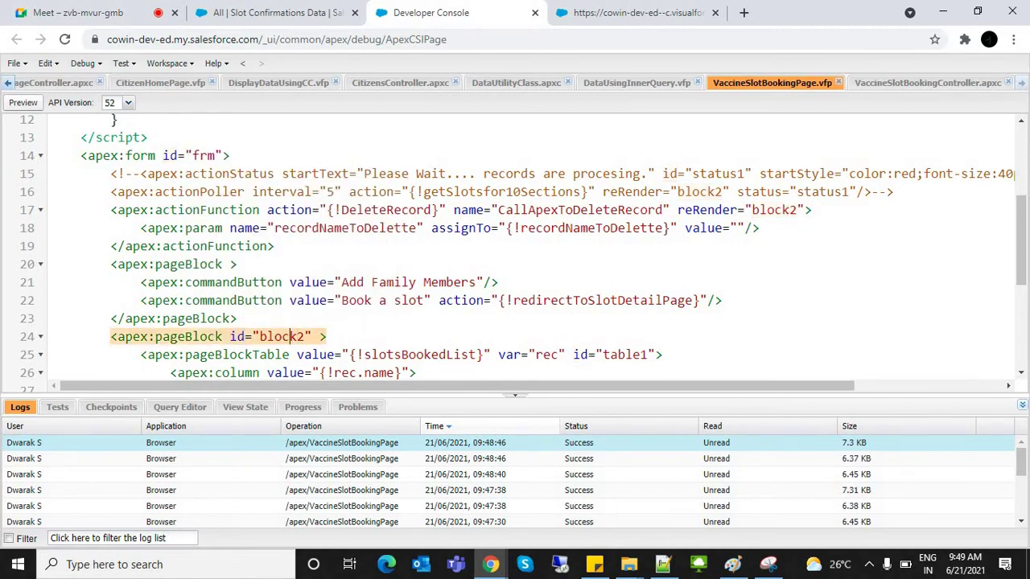
pyautogui.doubleClick(282, 337)
pyautogui.hotkey('ctrl', 'f')
pyautogui.press('Return')
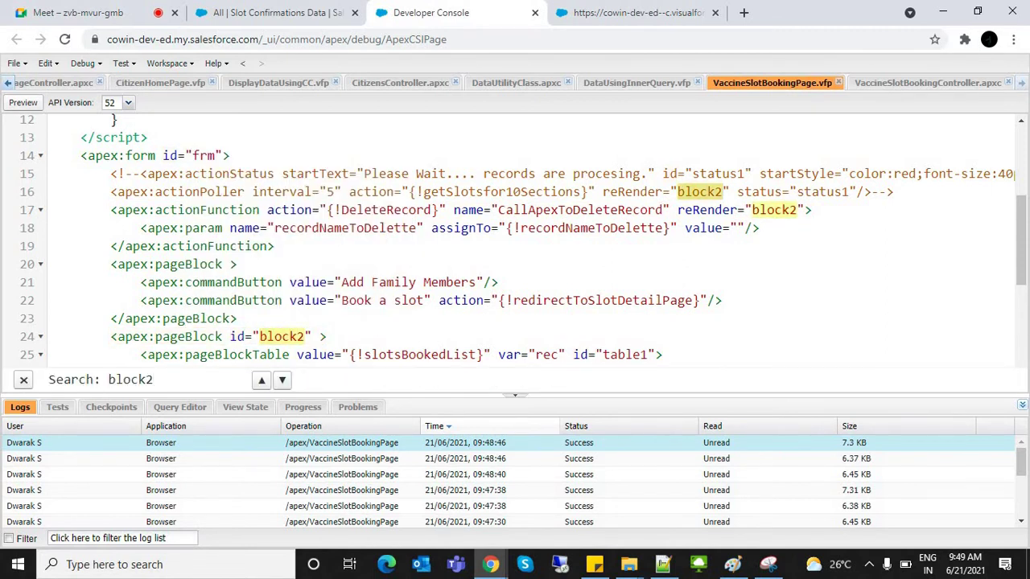
pyautogui.press('Return')
pyautogui.press('Return')
pyautogui.press('Return')
pyautogui.press('Return')
pyautogui.press('Return')
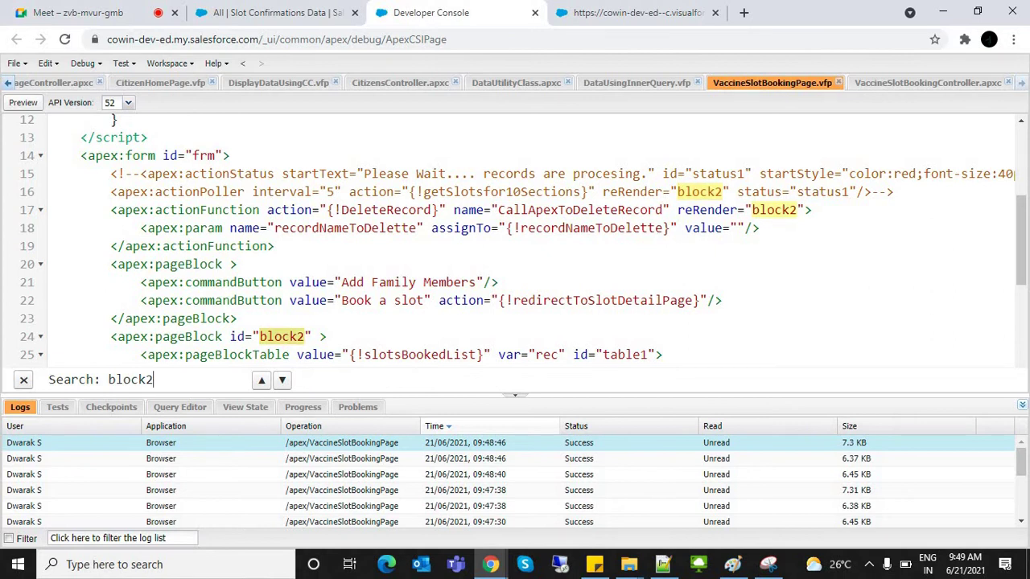
pyautogui.press('Return')
pyautogui.click(238, 264)
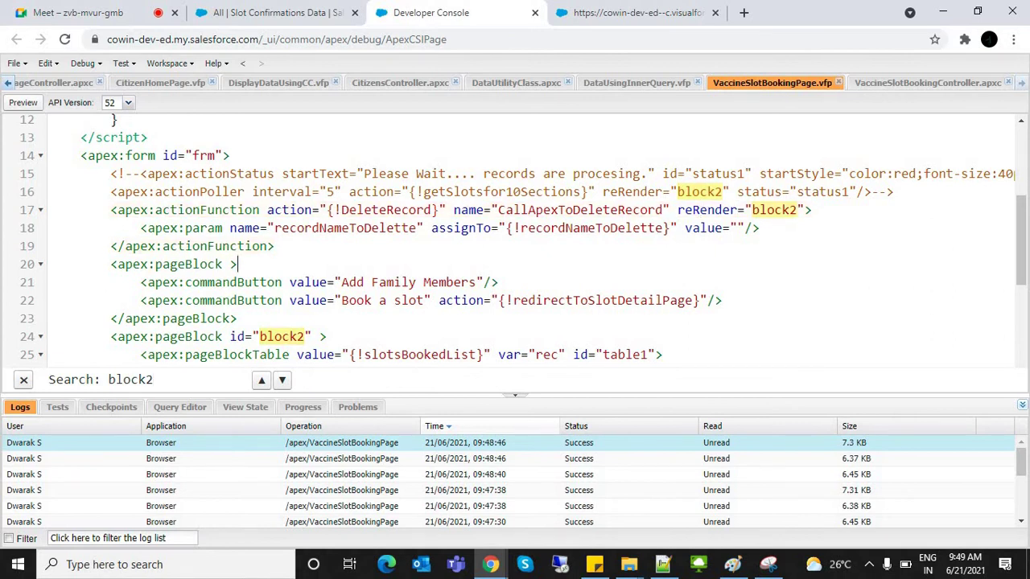
pyautogui.hotkey('ctrl', 'Tab')
pyautogui.press('Return')
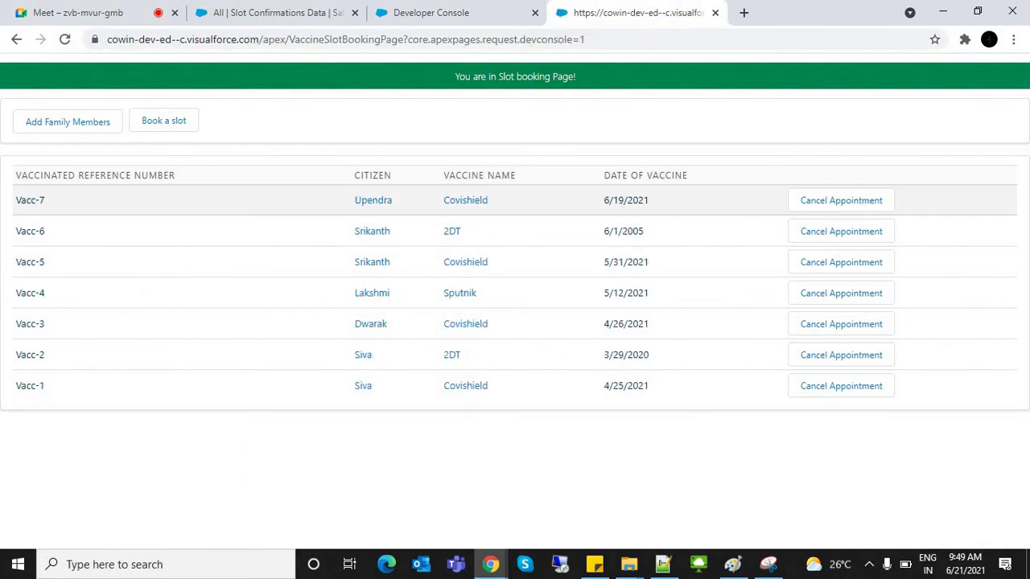
# Step: Cancel the Vacc-7 and Vacc-6 appointments with Yes confirmations, then reload the page
pyautogui.click(841, 201)
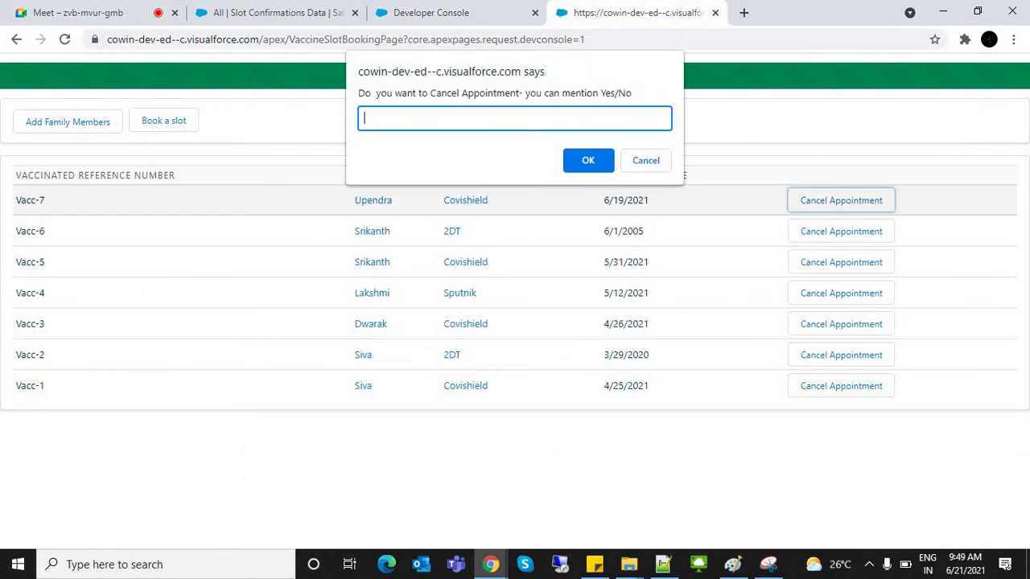
pyautogui.write('Yes')
pyautogui.press('Return')
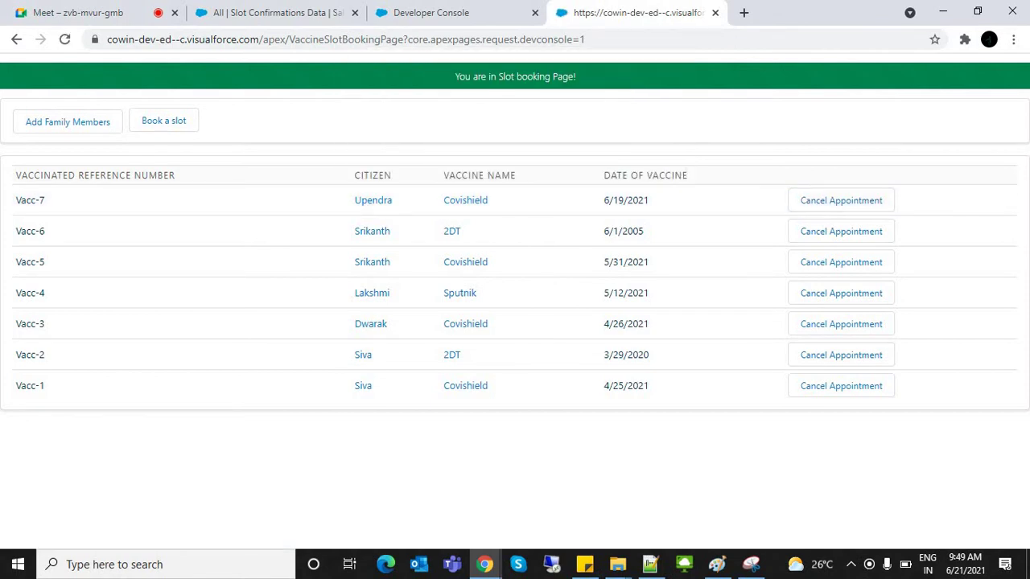
pyautogui.click(841, 231)
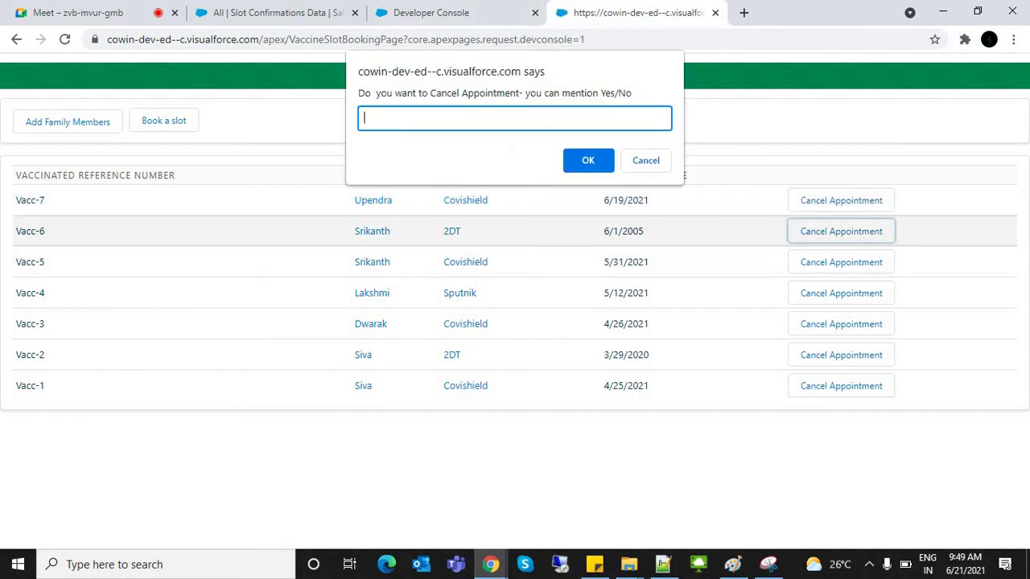
pyautogui.write('Yes')
pyautogui.press('Return')
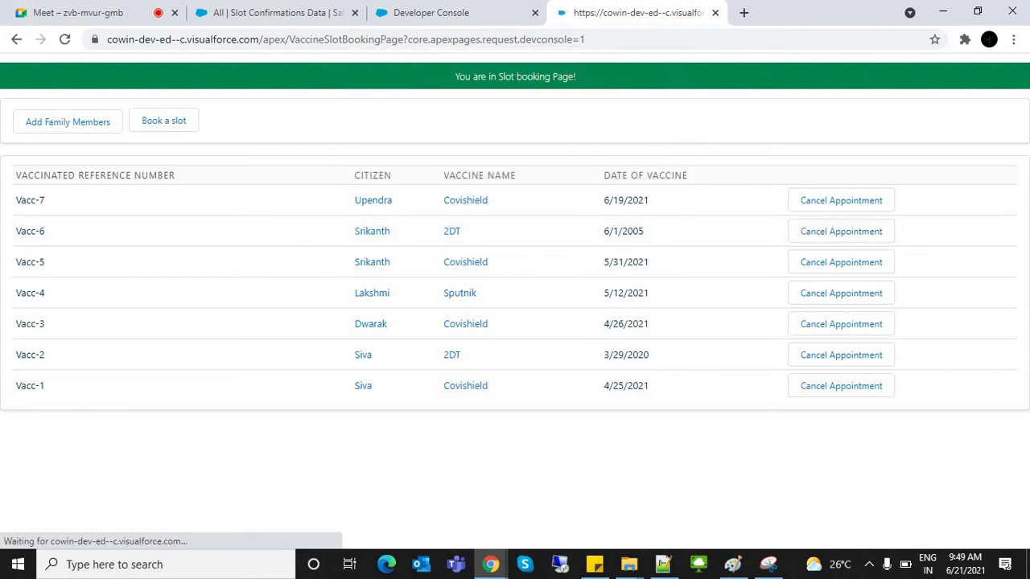
pyautogui.press('Return')
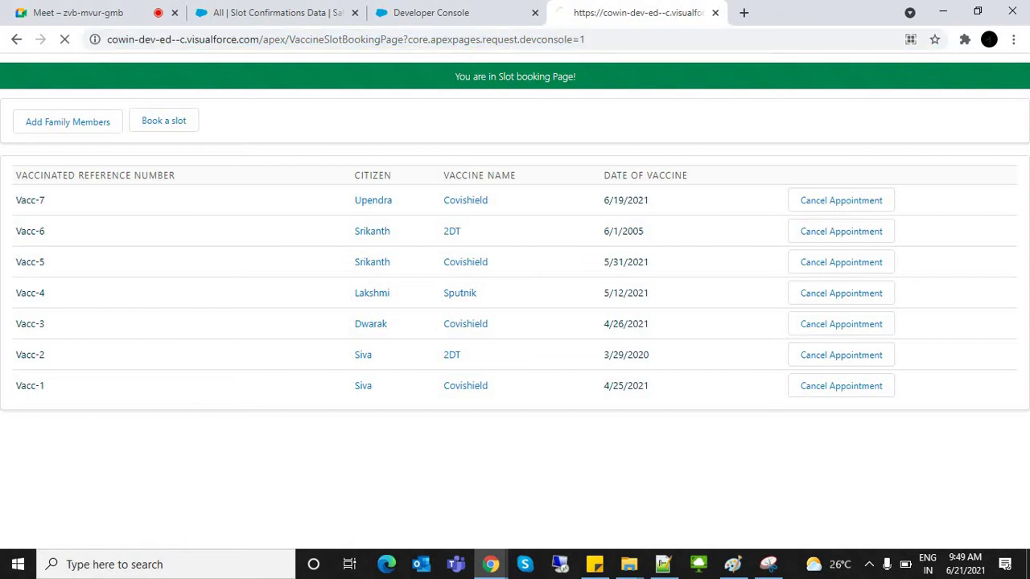
pyautogui.hotkey('ctrl', 'shift', 'Tab')
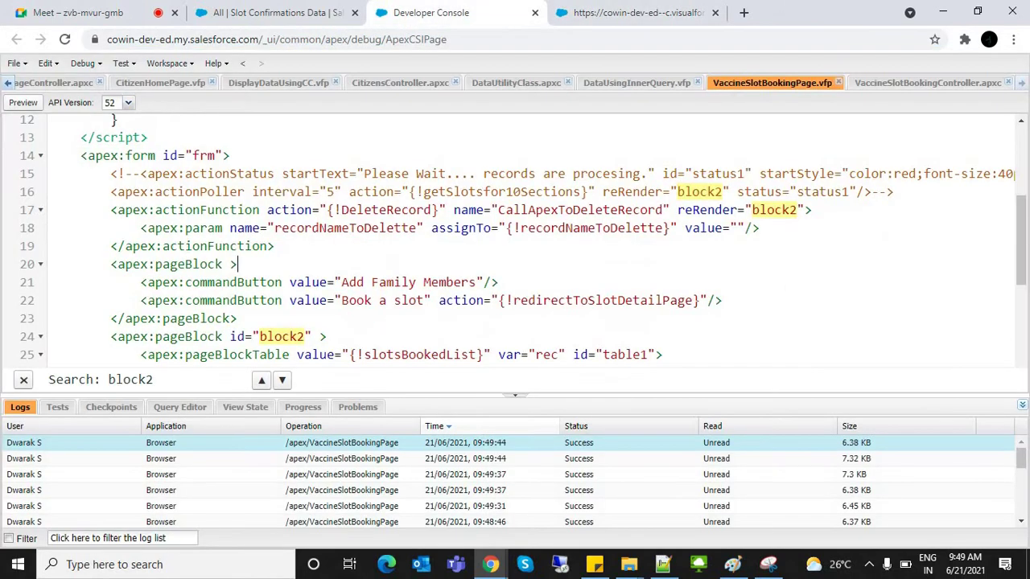
# Step: Review the page markup and check the slot booking page tab
pyautogui.click(724, 228)
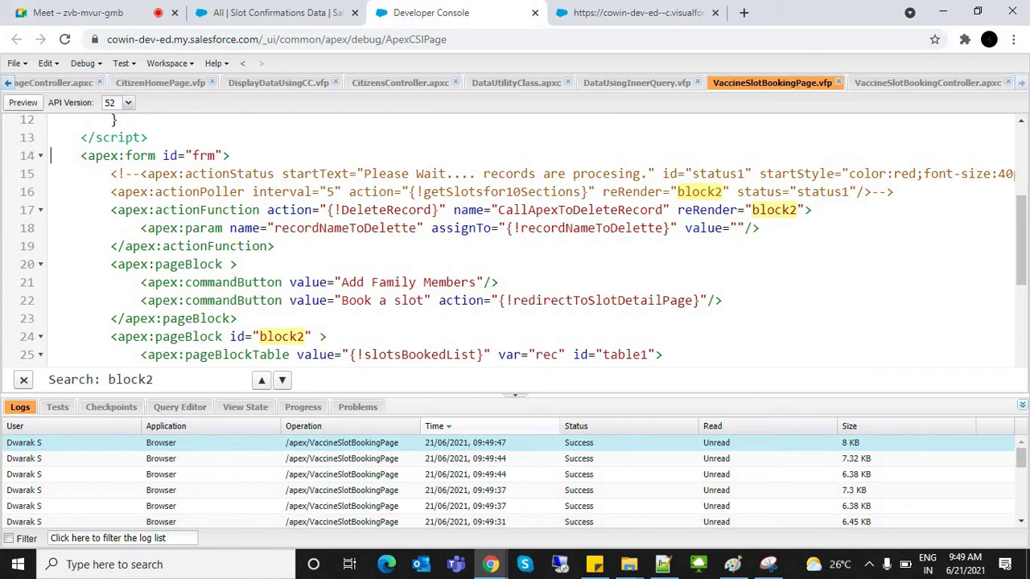
pyautogui.scroll(4, 523, 238)
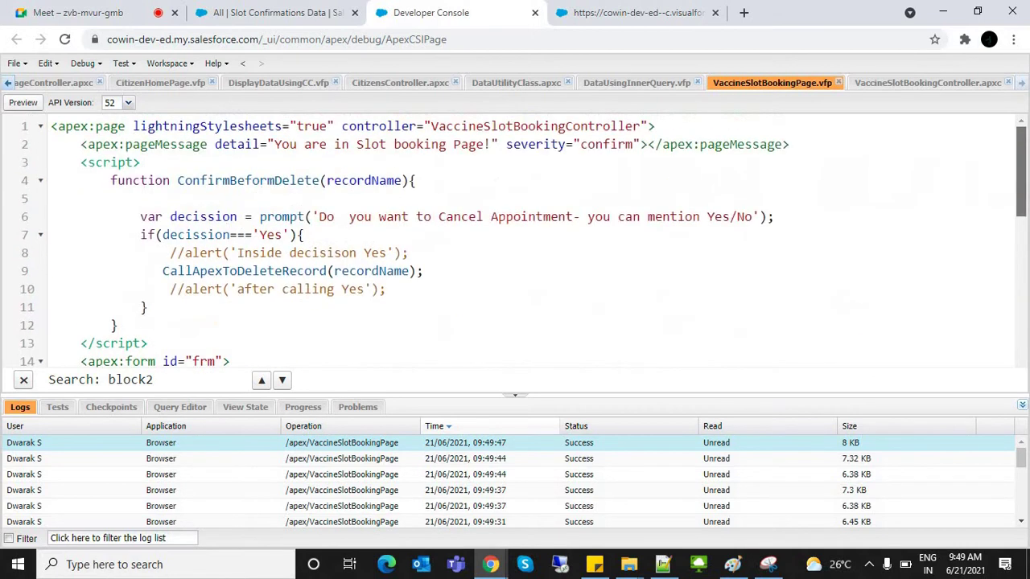
pyautogui.scroll(-4, 523, 242)
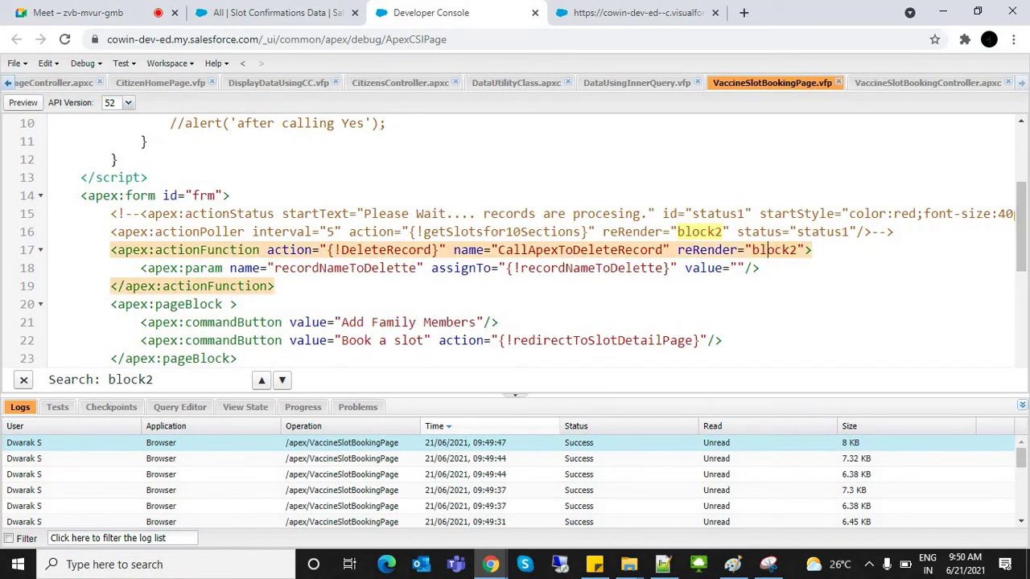
pyautogui.hotkey('ctrl', 'Tab')
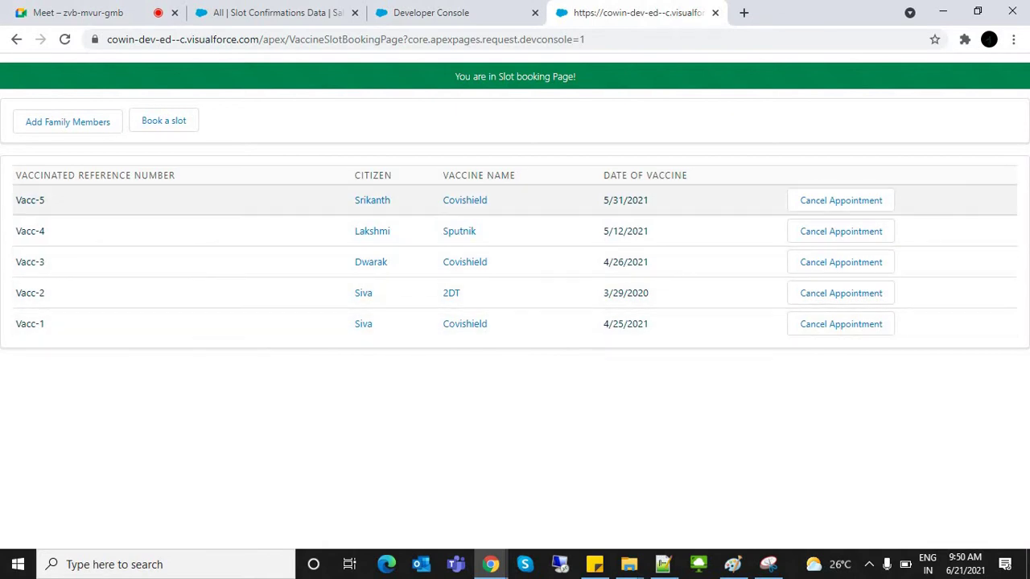
pyautogui.hotkey('ctrl', 'shift', 'Tab')
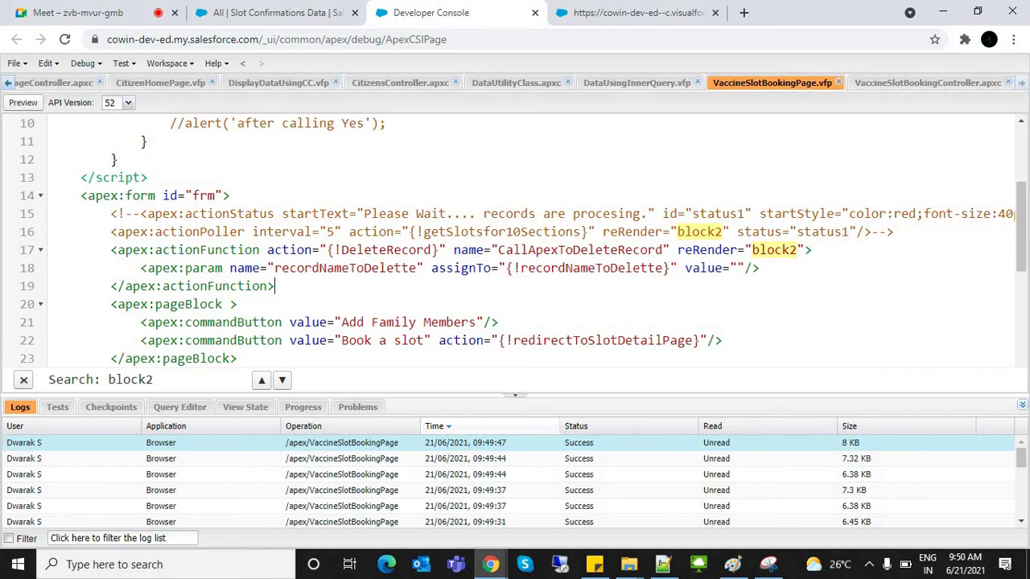
# Step: Paste the slotsBookedList query after DeleteRecord's Delete statement, save, and reload the booking page
pyautogui.click(927, 83)
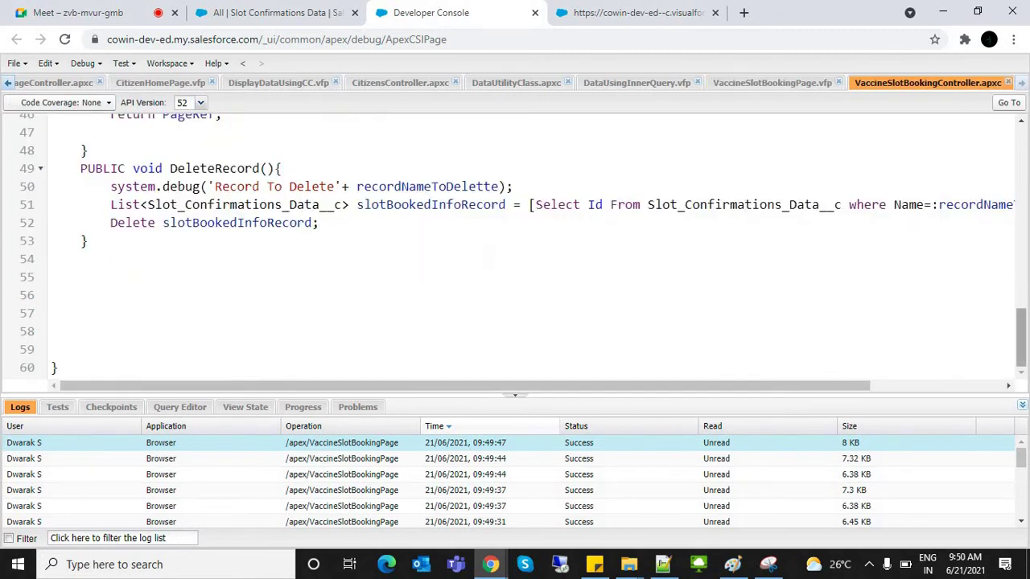
pyautogui.scroll(15, 515, 242)
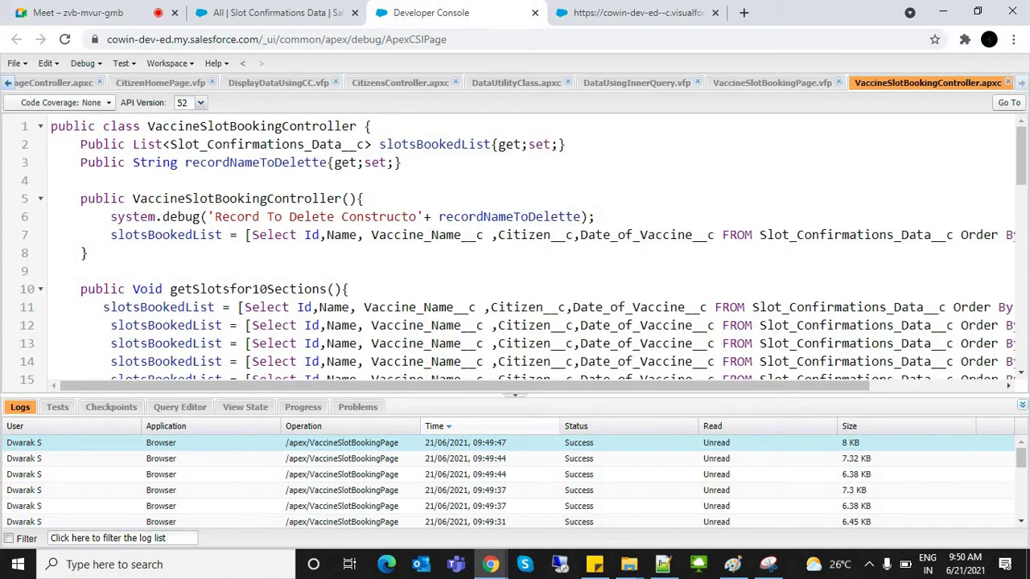
pyautogui.click(103, 306)
pyautogui.hotkey('shift', 'Down')
pyautogui.hotkey('ctrl', 'c')
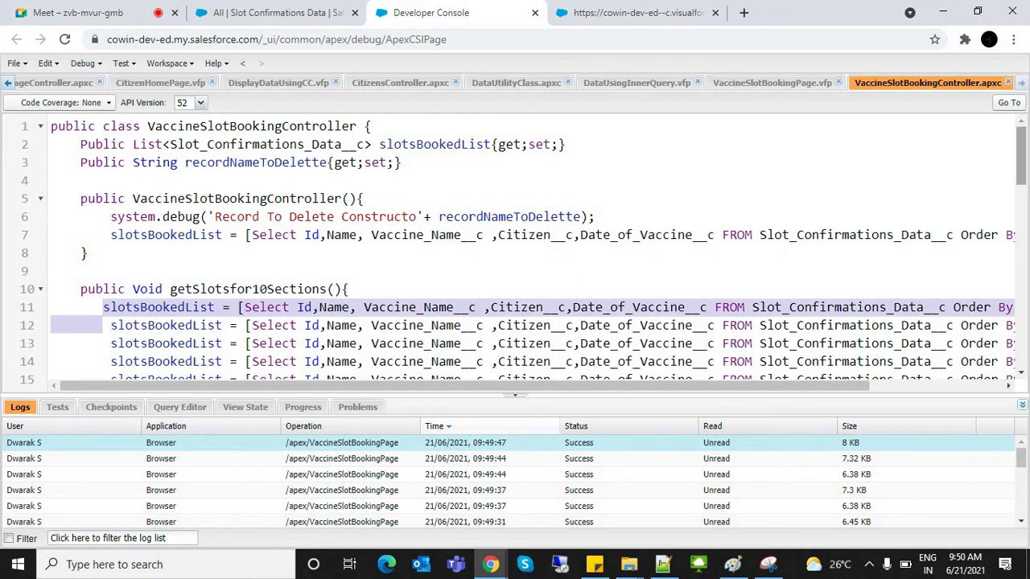
pyautogui.scroll(-15, 523, 252)
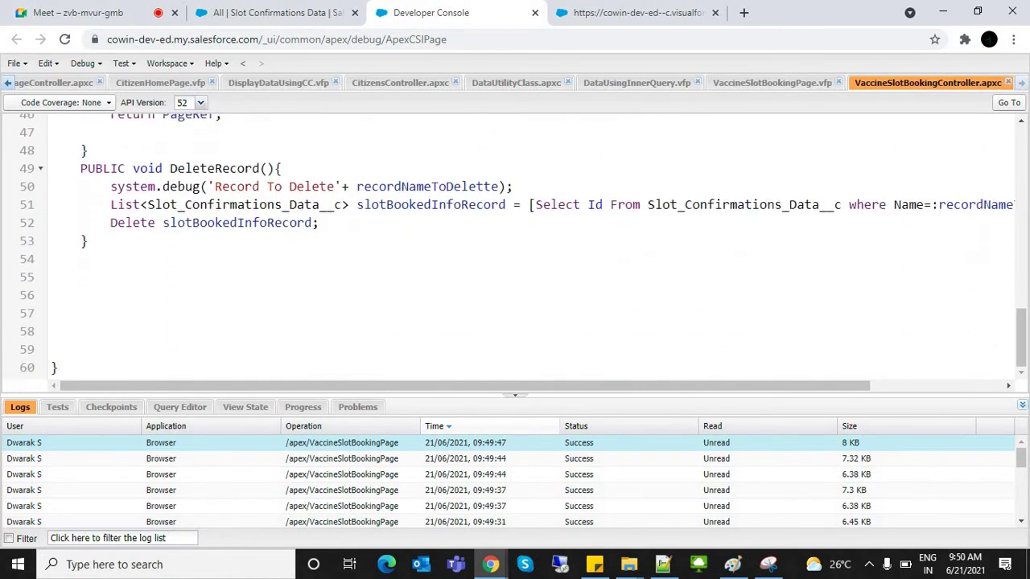
pyautogui.click(322, 223)
pyautogui.press('Return')
pyautogui.hotkey('ctrl', 'v')
pyautogui.hotkey('ctrl', 's')
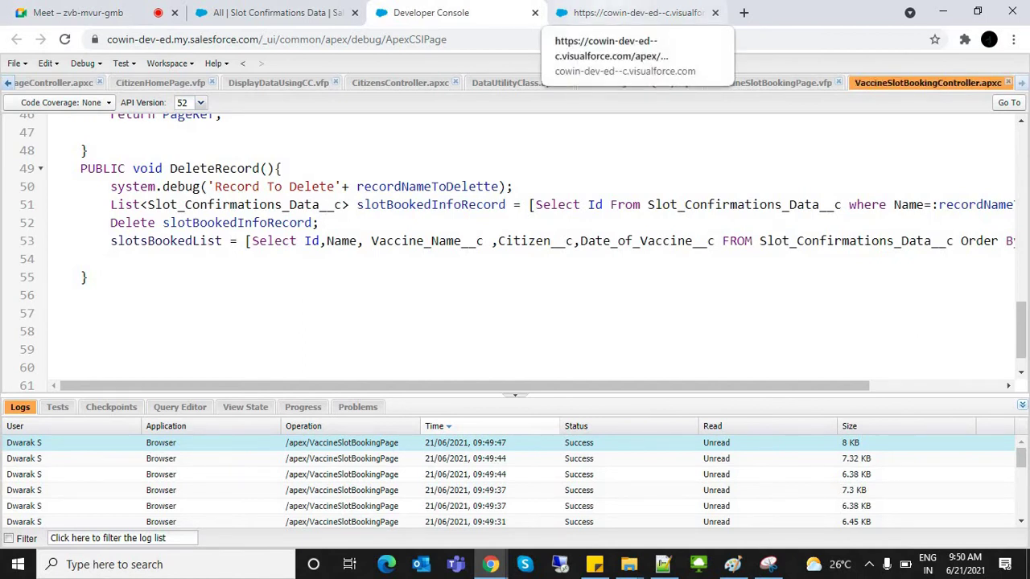
pyautogui.click(636, 12)
pyautogui.press('F5')
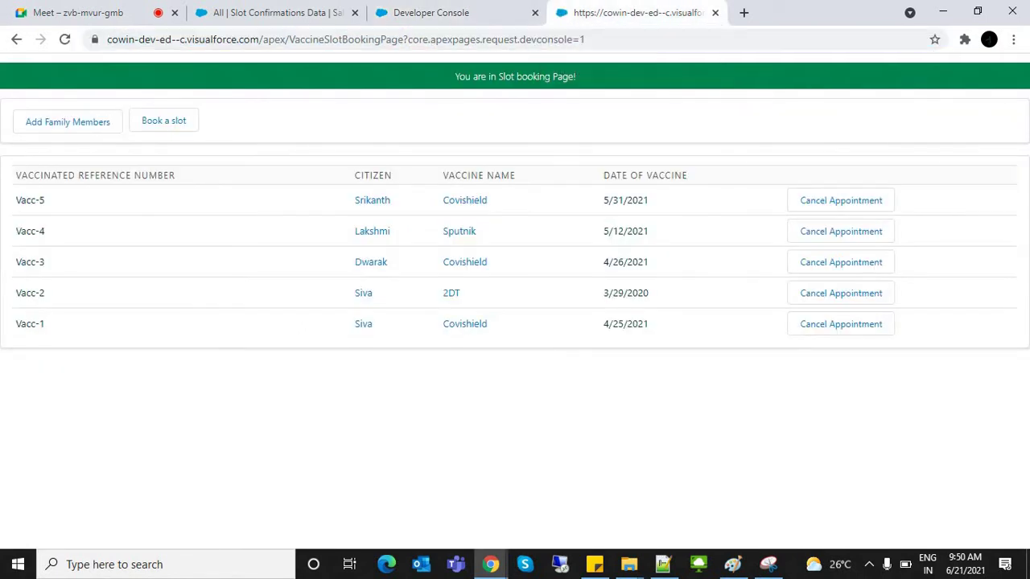
# Step: Cancel the Vacc-5 appointment with Yes, then reload the page to refresh the table
pyautogui.click(840, 200)
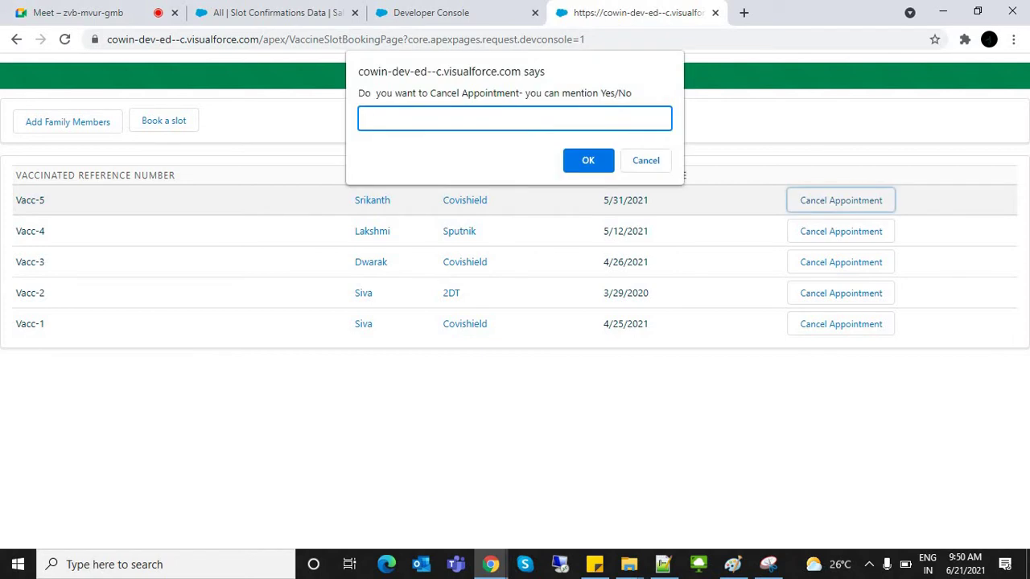
pyautogui.write('Yes')
pyautogui.press('Return')
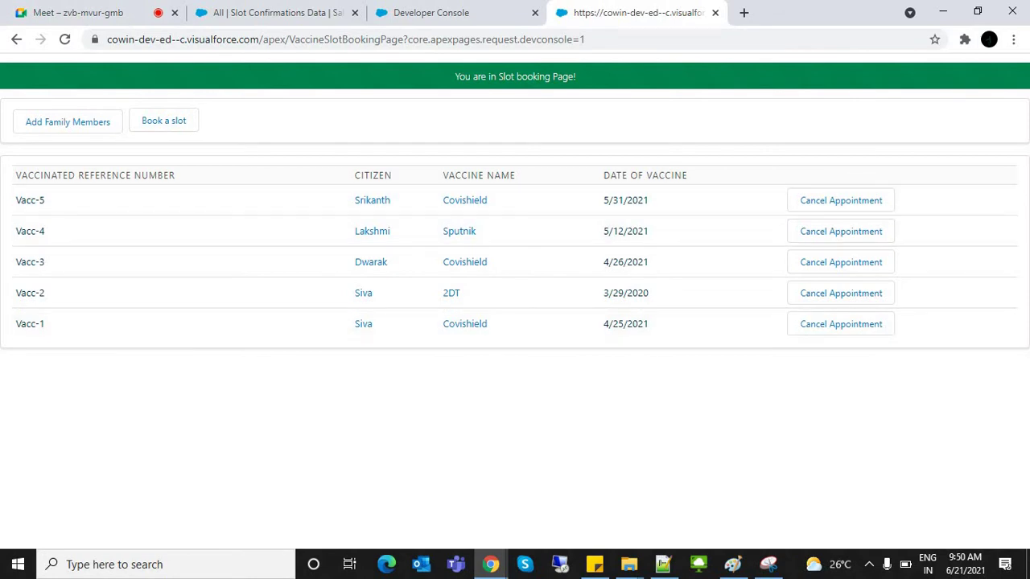
pyautogui.hotkey('ctrl', 'l')
pyautogui.press('Return')
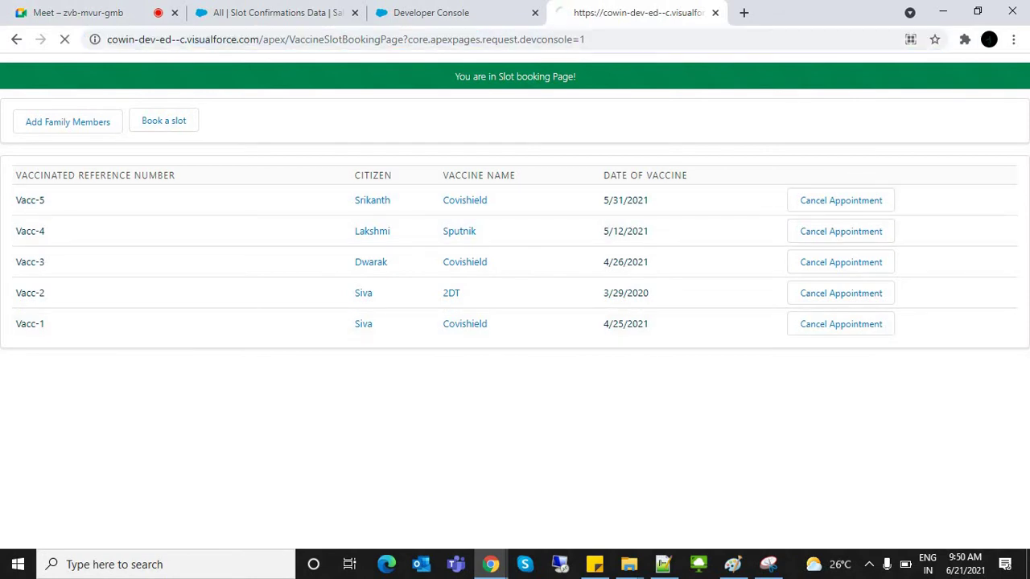
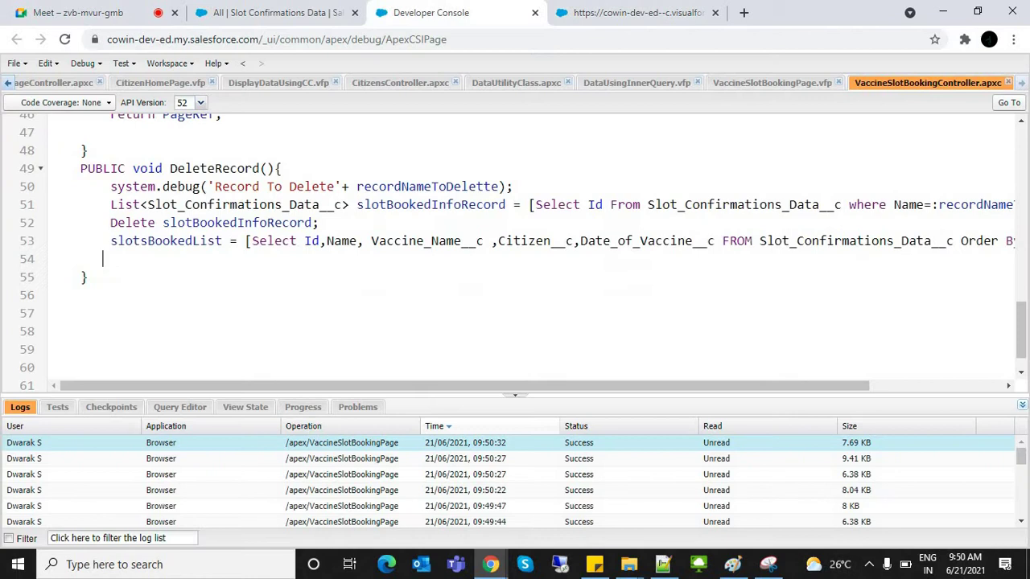
# Step: Open VaccineSlotBookingPage.vfp in the Developer Console and mark the actionFunction on line 17
pyautogui.click(450, 12)
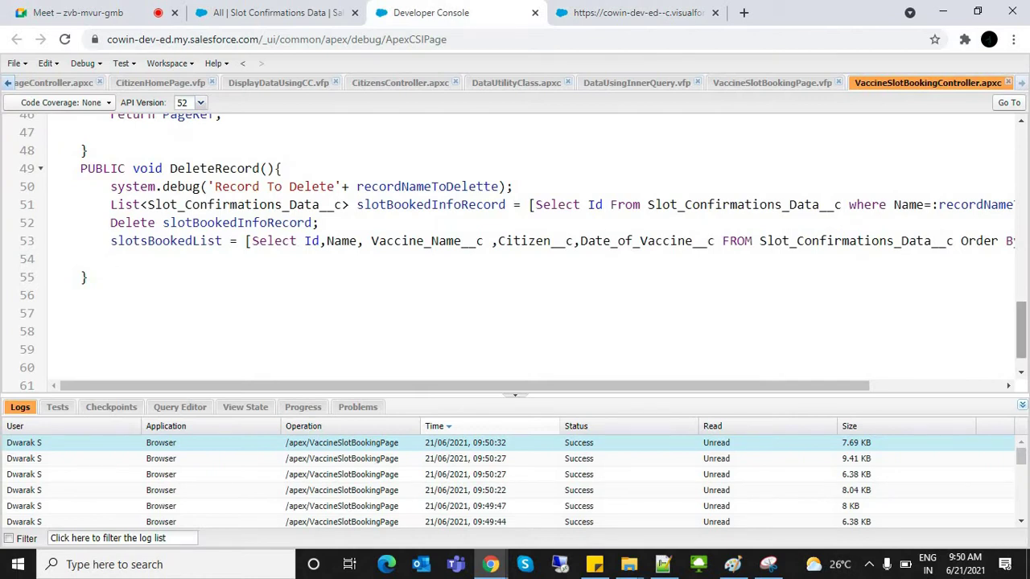
pyautogui.scroll(15, 523, 250)
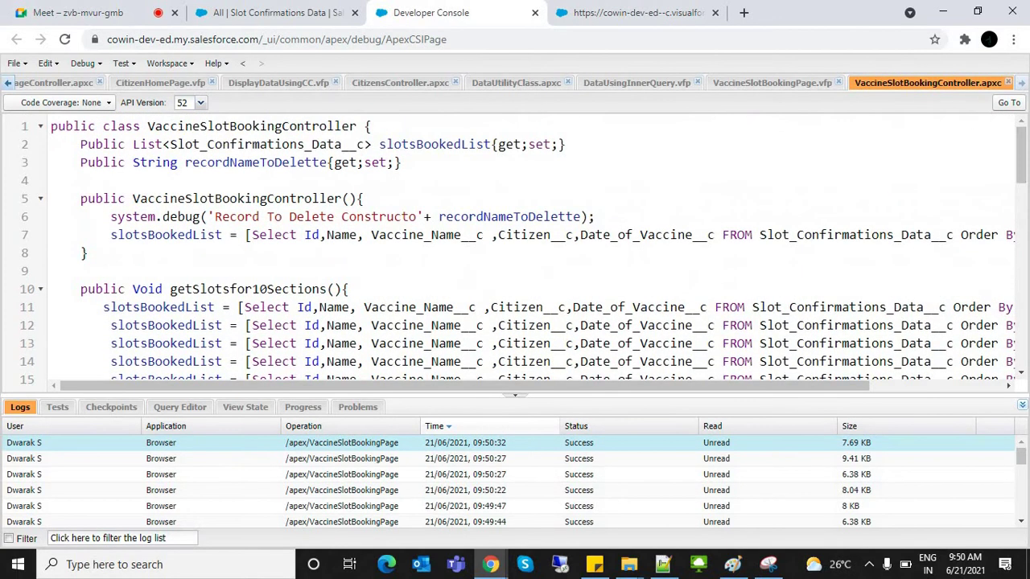
pyautogui.click(772, 82)
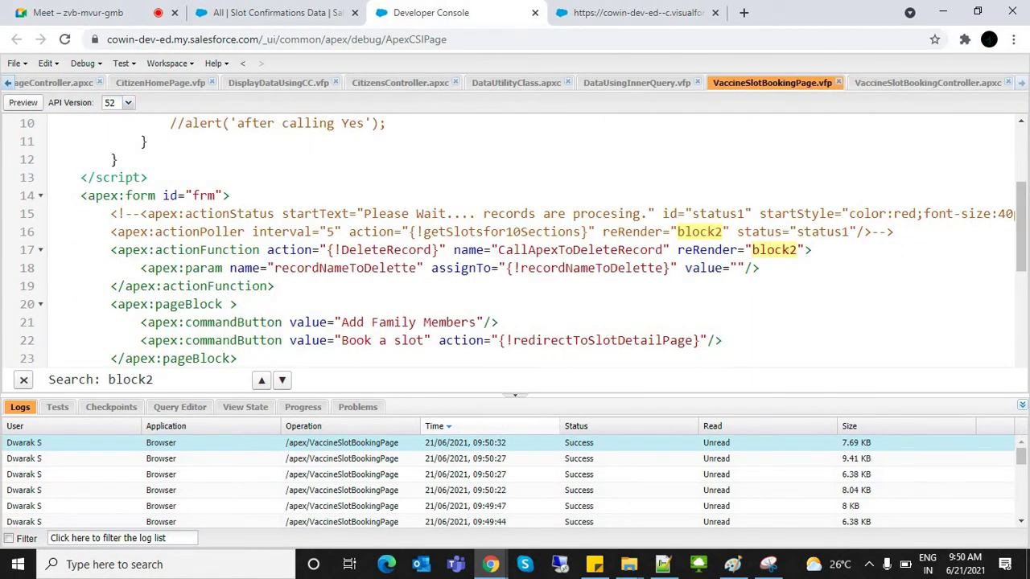
pyautogui.doubleClick(707, 250)
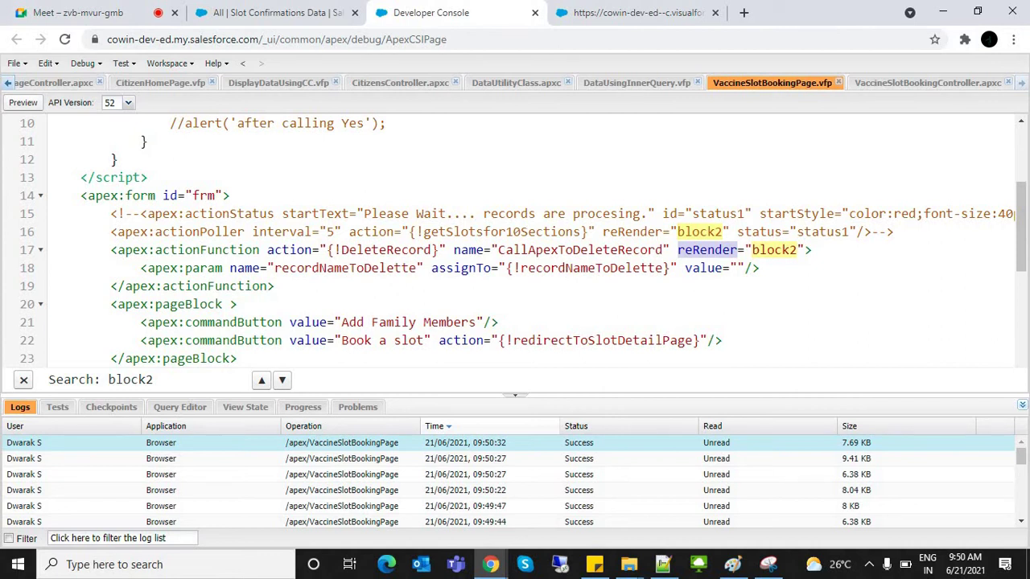
pyautogui.moveTo(94, 249); pyautogui.dragTo(812, 250)
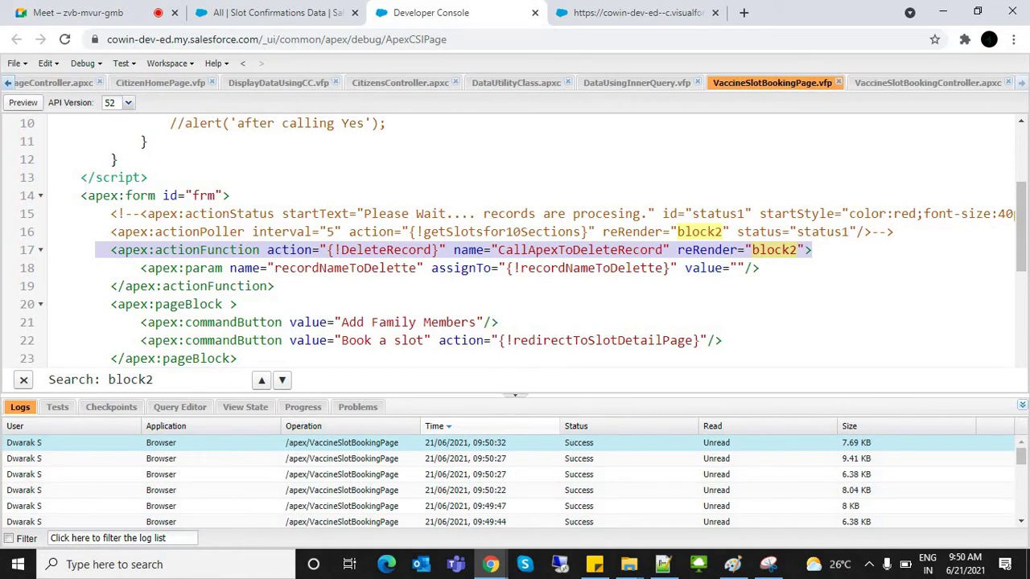
# Step: Examine the actionFunction tags and highlight its reRender attribute on line 17
pyautogui.click(178, 286)
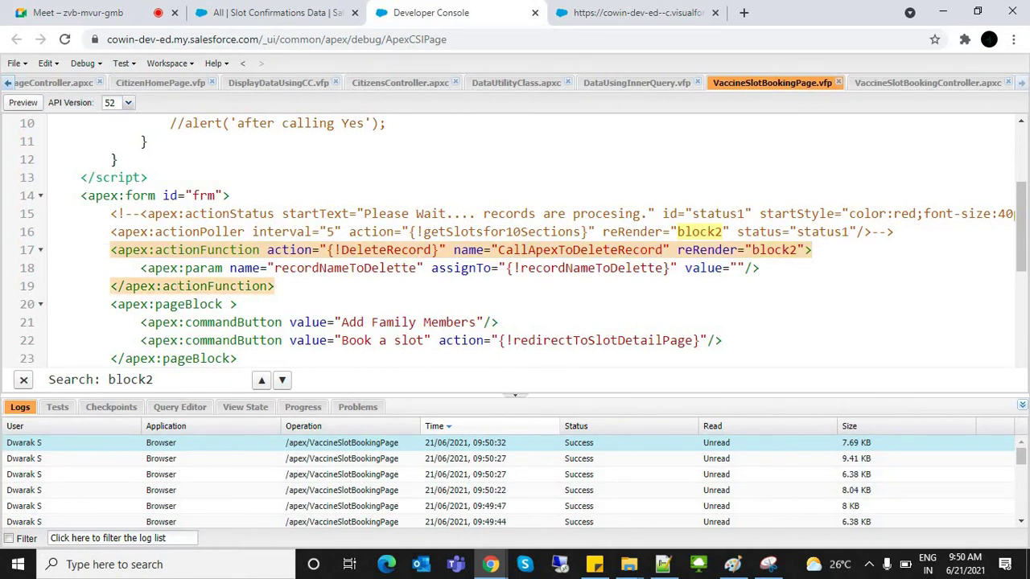
pyautogui.scroll(-3, 514, 242)
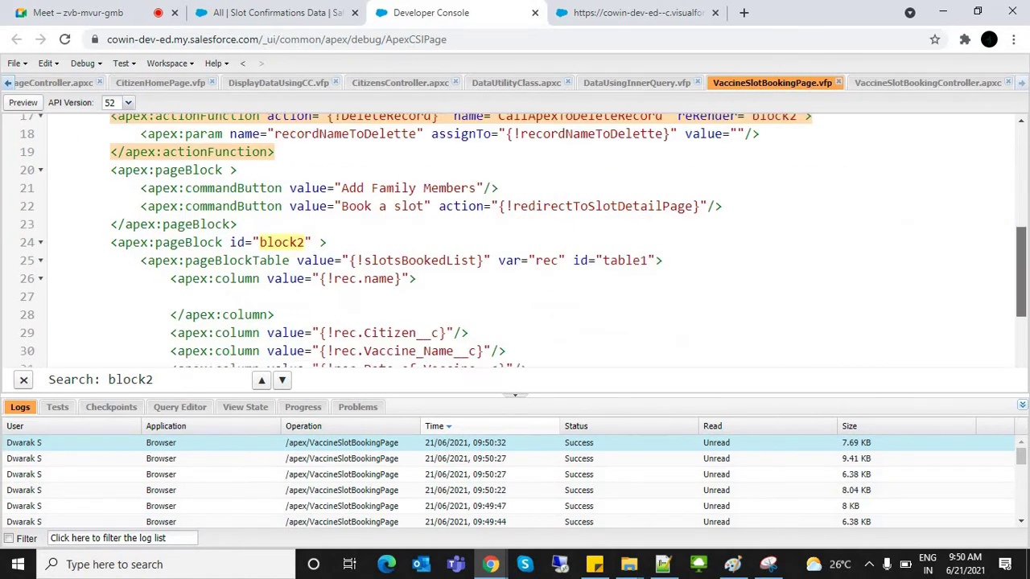
pyautogui.scroll(6, 514, 241)
pyautogui.scroll(-3, 515, 241)
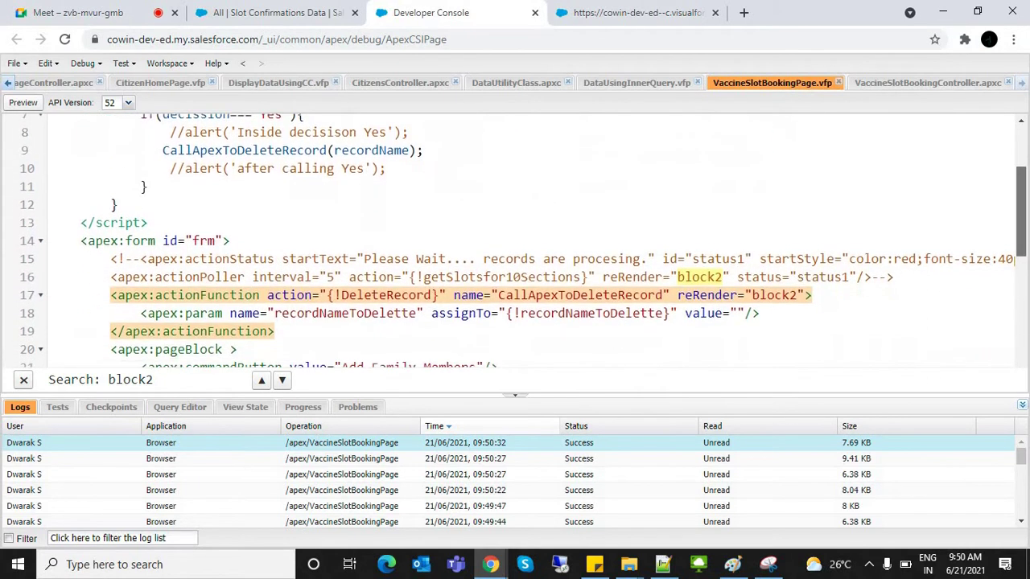
pyautogui.click(708, 284)
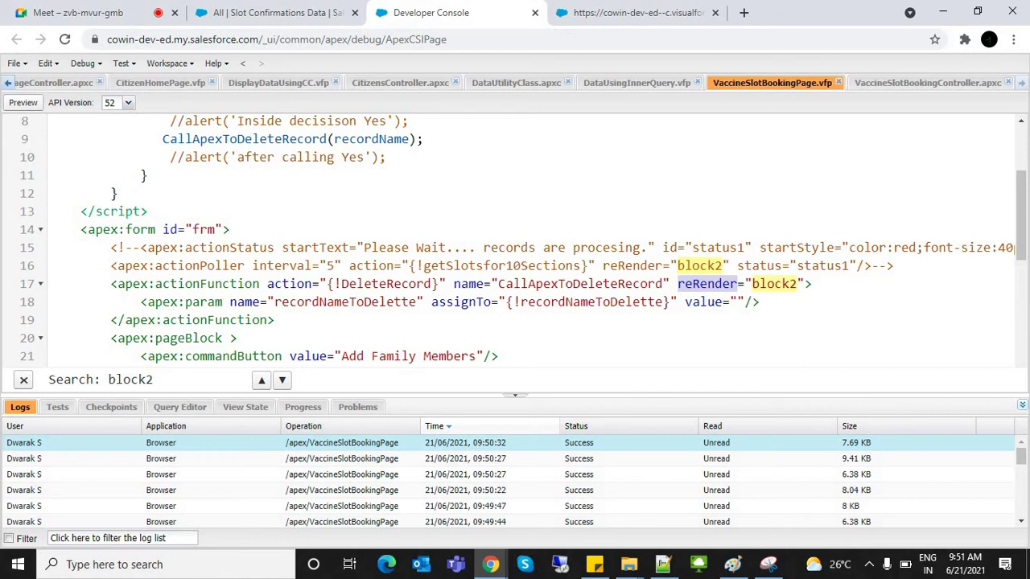
pyautogui.scroll(3, 515, 241)
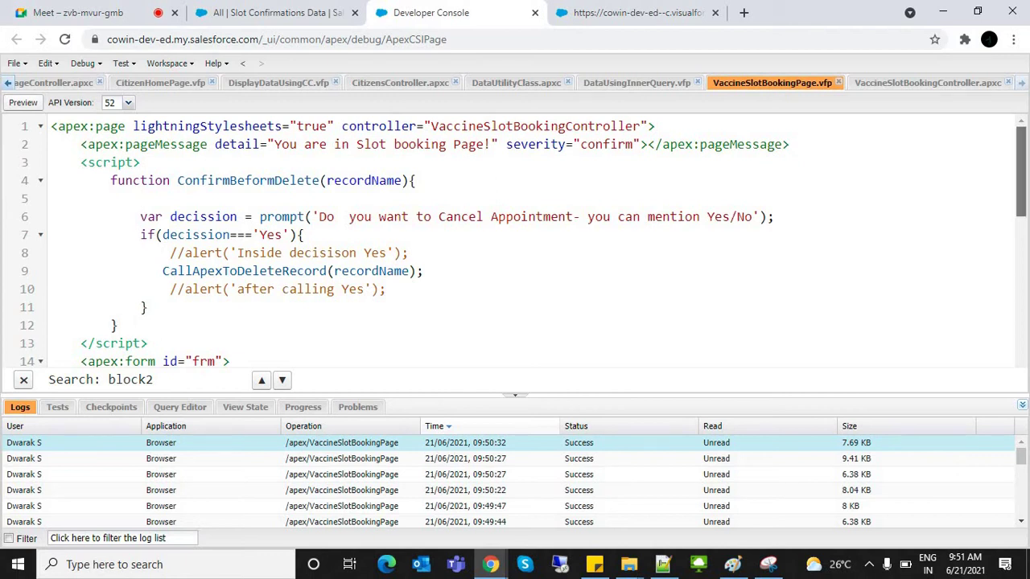
pyautogui.scroll(-8, 515, 242)
pyautogui.scroll(2, 515, 242)
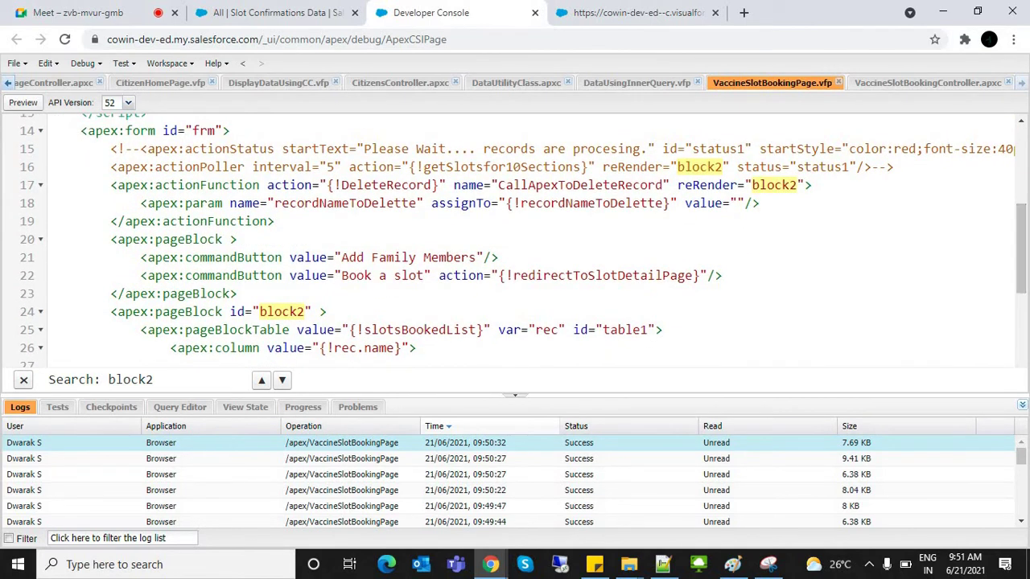
pyautogui.doubleClick(706, 186)
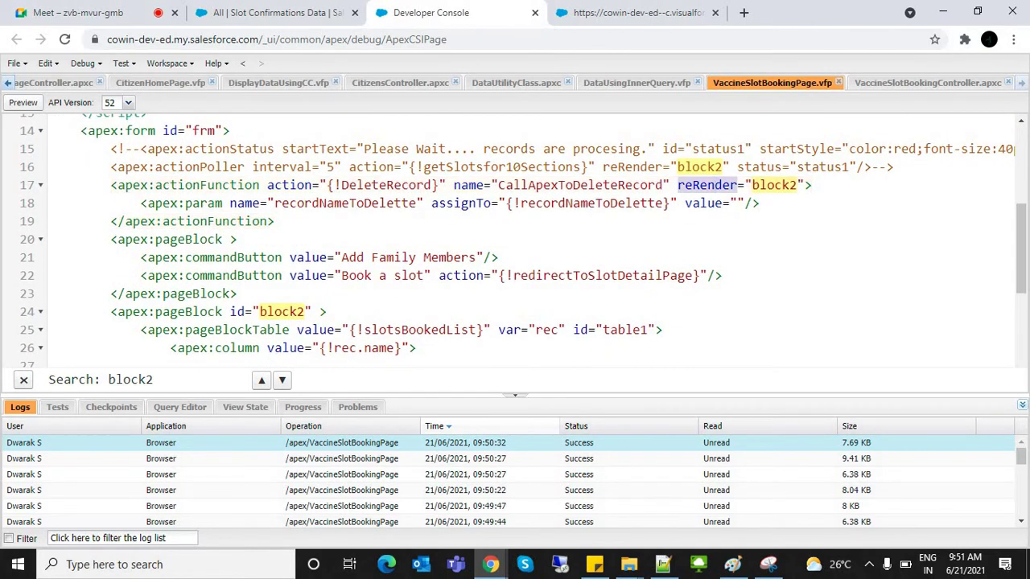
pyautogui.scroll(5, 515, 241)
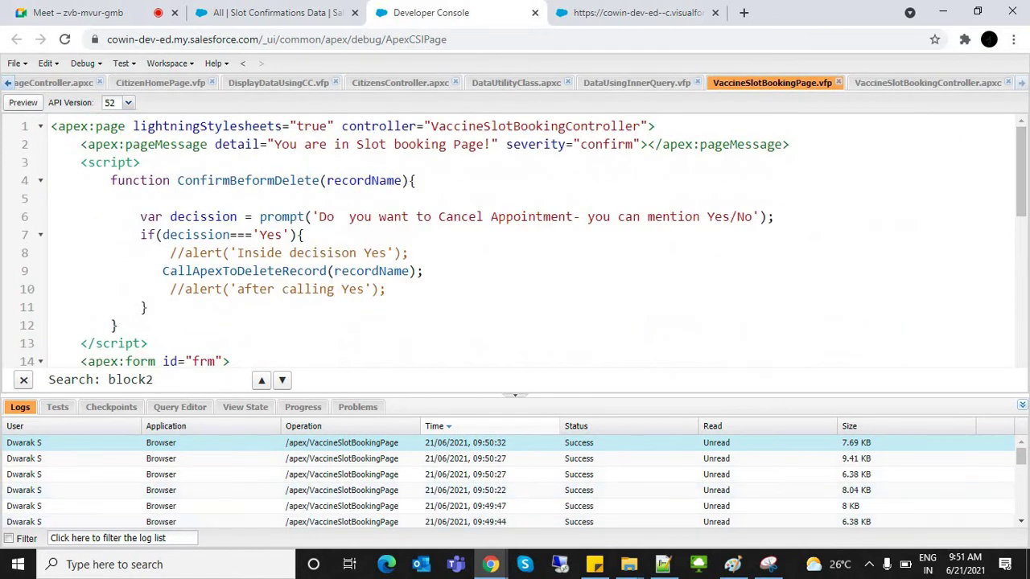
pyautogui.hotkey('alt', 'Tab')
# Step: Start a new Notepad++ note listing Rendered, ReRender and RenderAs on separate lines
pyautogui.click(89, 242)
pyautogui.hotkey('ctrl', 'n')
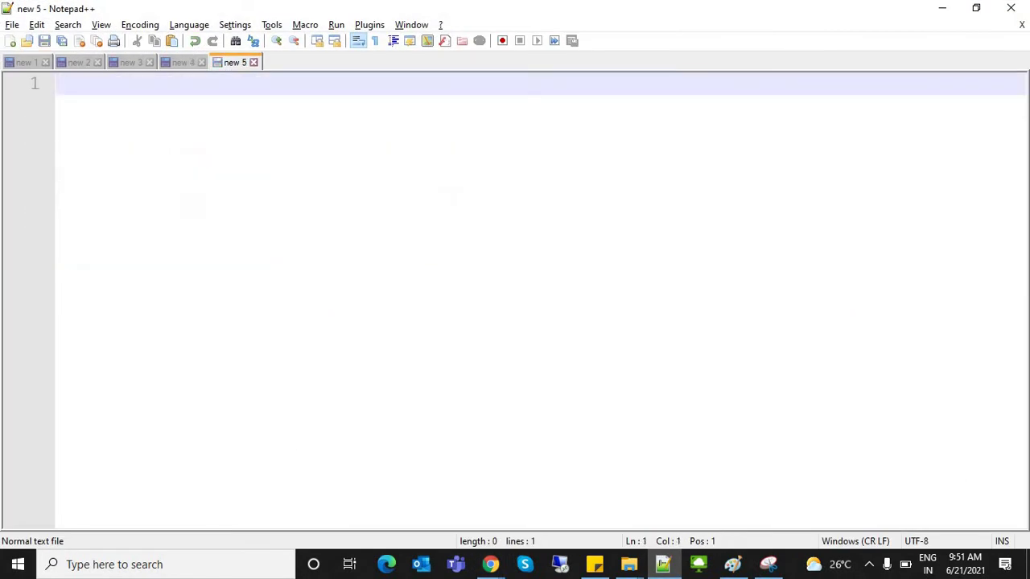
pyautogui.write('Rendered')
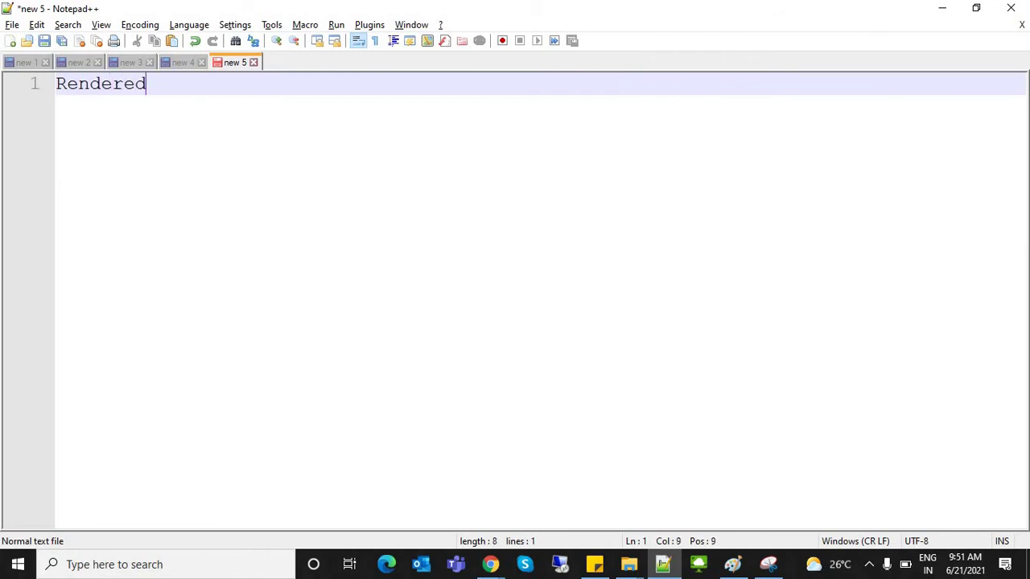
pyautogui.press('Return')
pyautogui.write('ReRender')
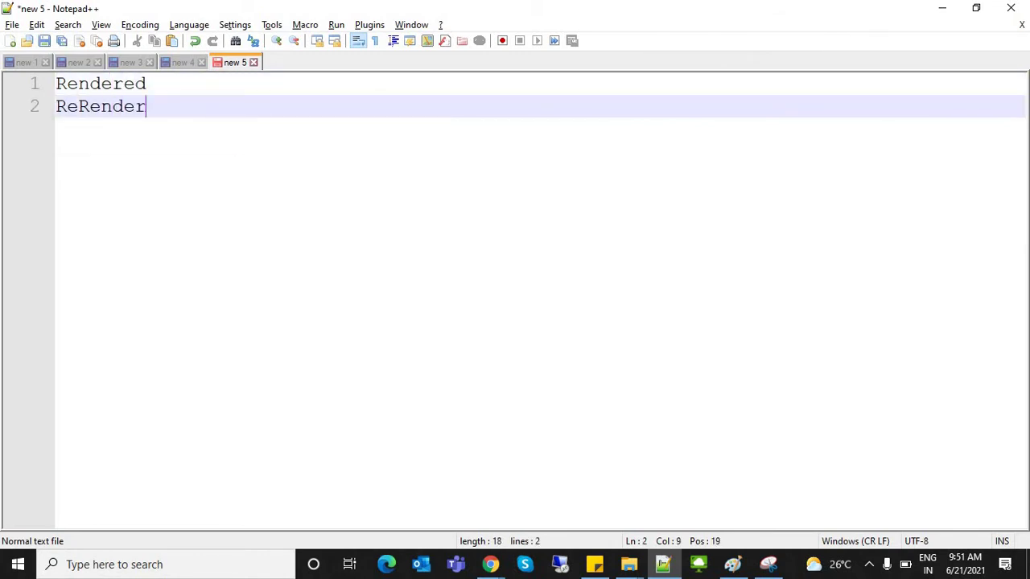
pyautogui.press('Return')
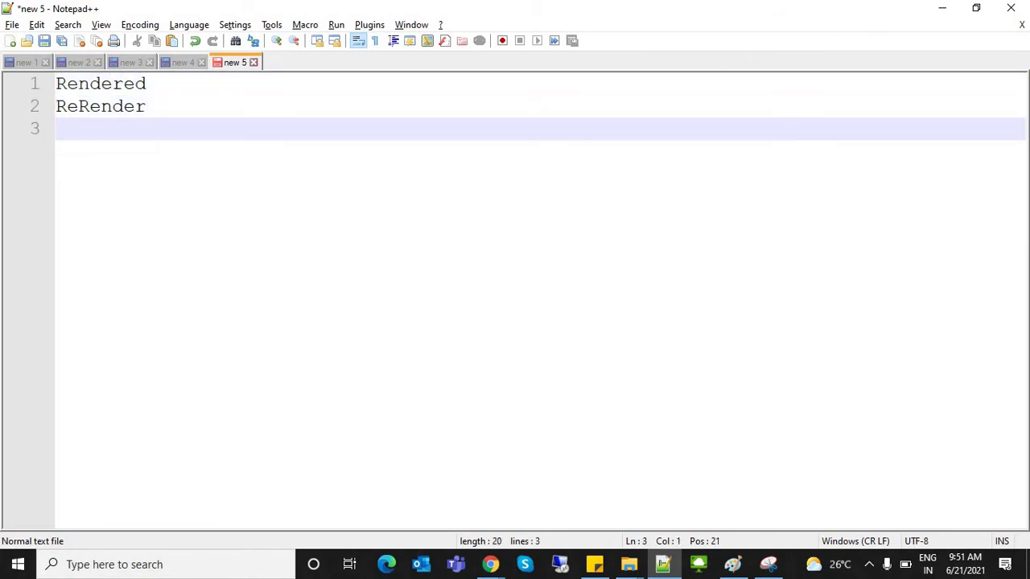
pyautogui.write('Re')
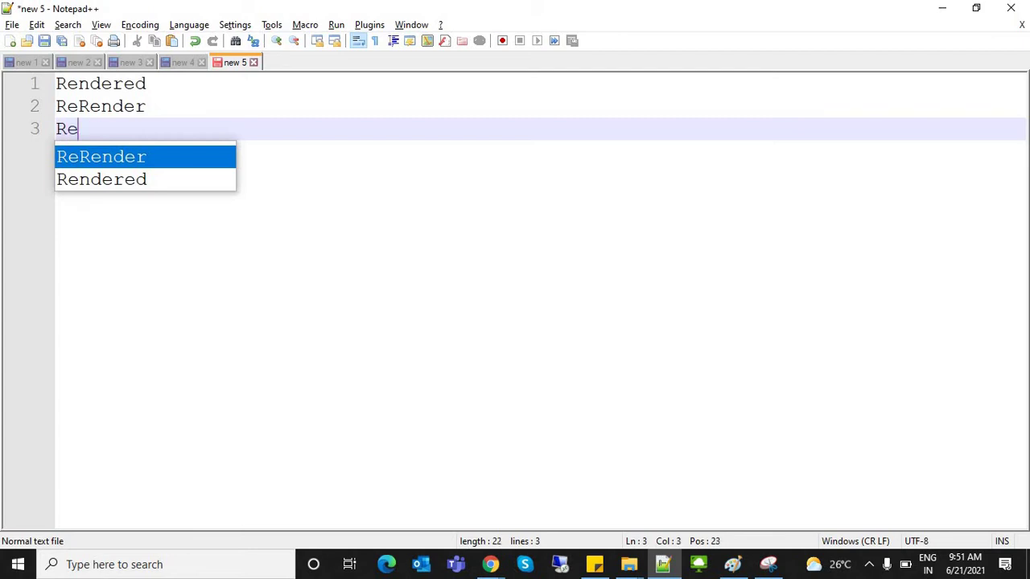
pyautogui.write('nderAs')
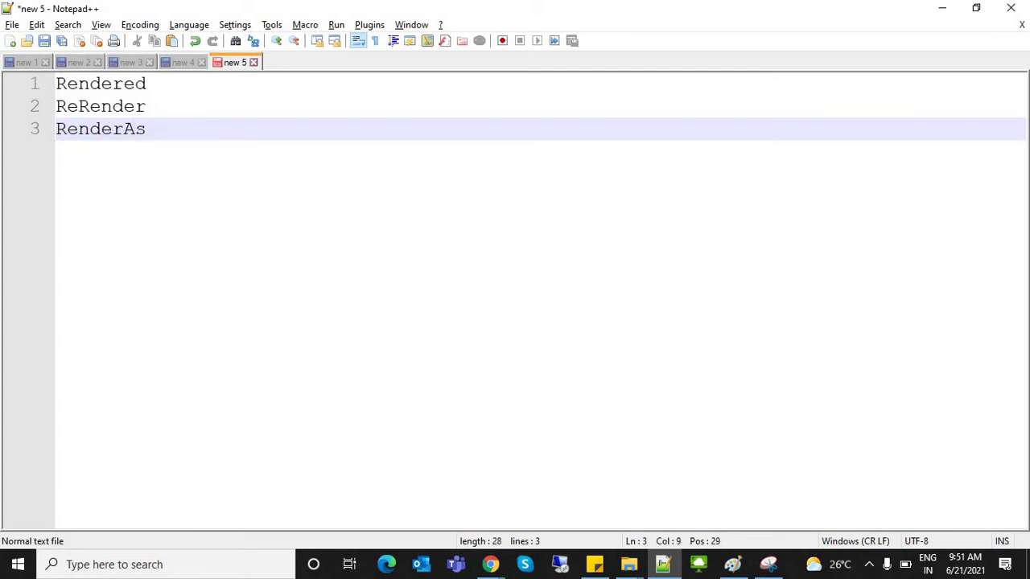
# Step: Extend the third line to read RenderAs = "PDF"
pyautogui.hotkey('alt', 'Tab')
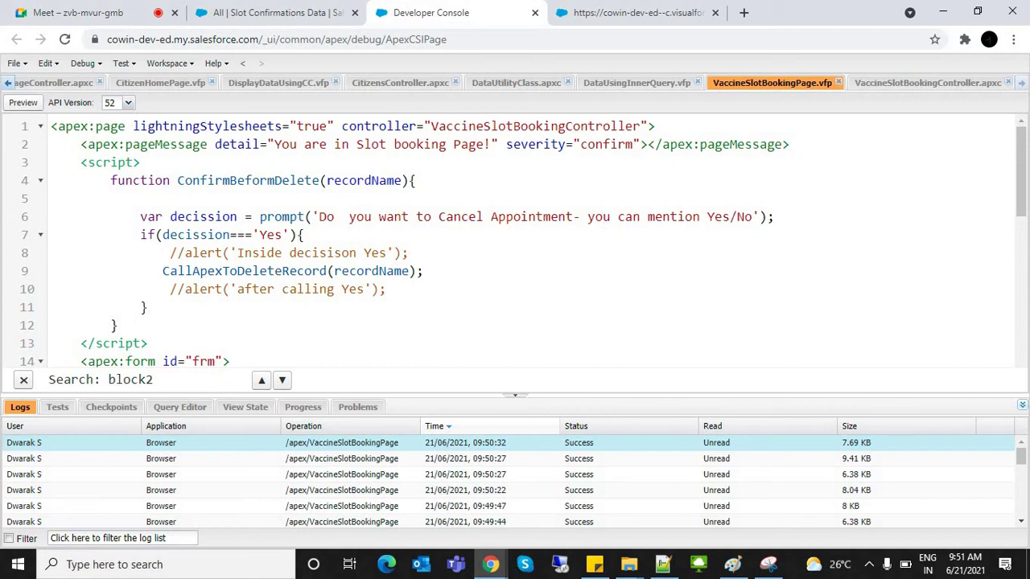
pyautogui.hotkey('alt', 'Tab')
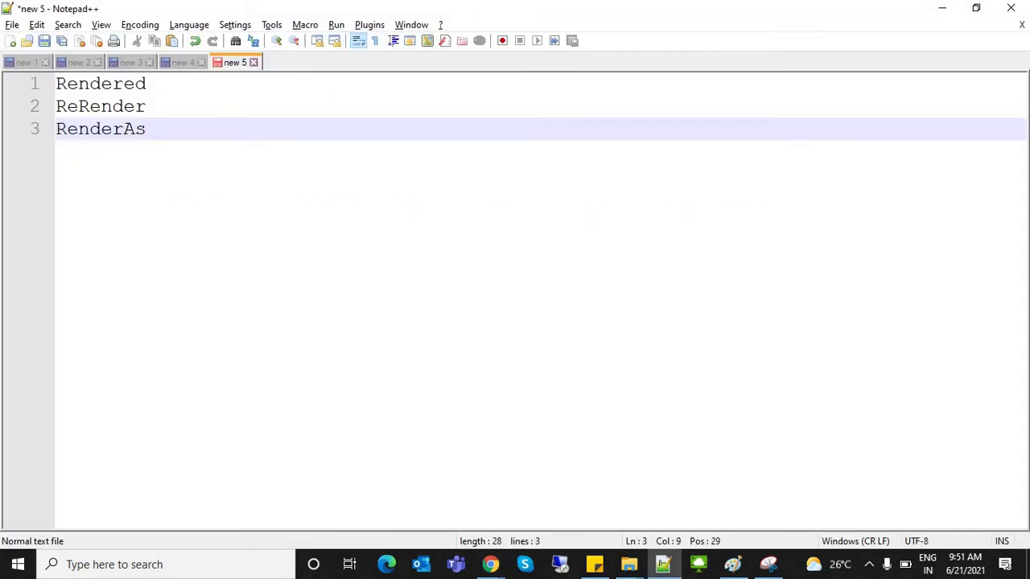
pyautogui.doubleClick(88, 129)
pyautogui.press('End')
pyautogui.write("= ''")
pyautogui.press('BackSpace')
pyautogui.press('BackSpace')
pyautogui.write('""')
pyautogui.press('Left')
pyautogui.write('PDDF')
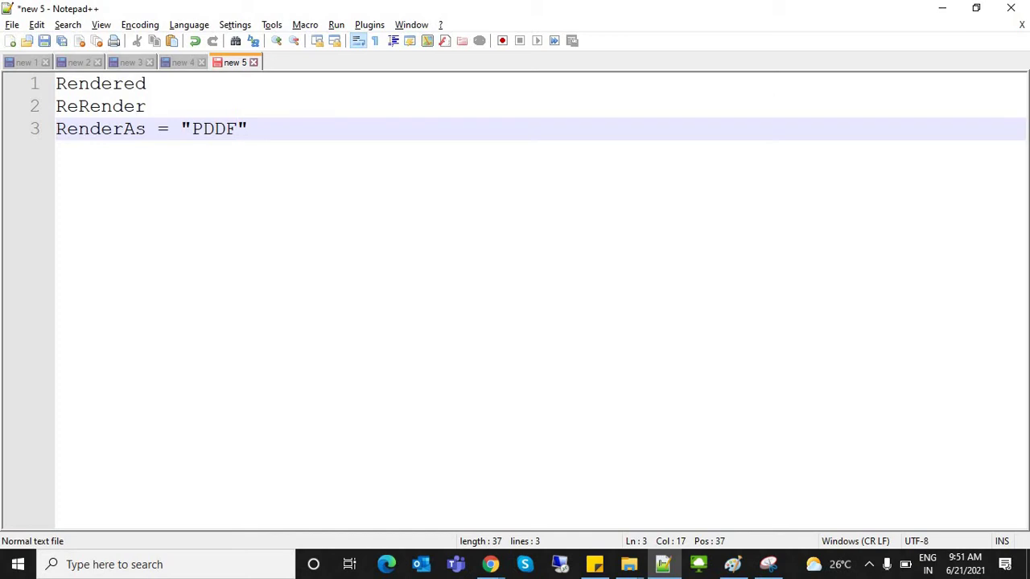
pyautogui.press('Left')
pyautogui.press('Left')
pyautogui.press('BackSpace')
pyautogui.press('End')
# Step: Replace PDF in the RenderAs value with application/test.xls
pyautogui.doubleClick(214, 129)
pyautogui.write('application')
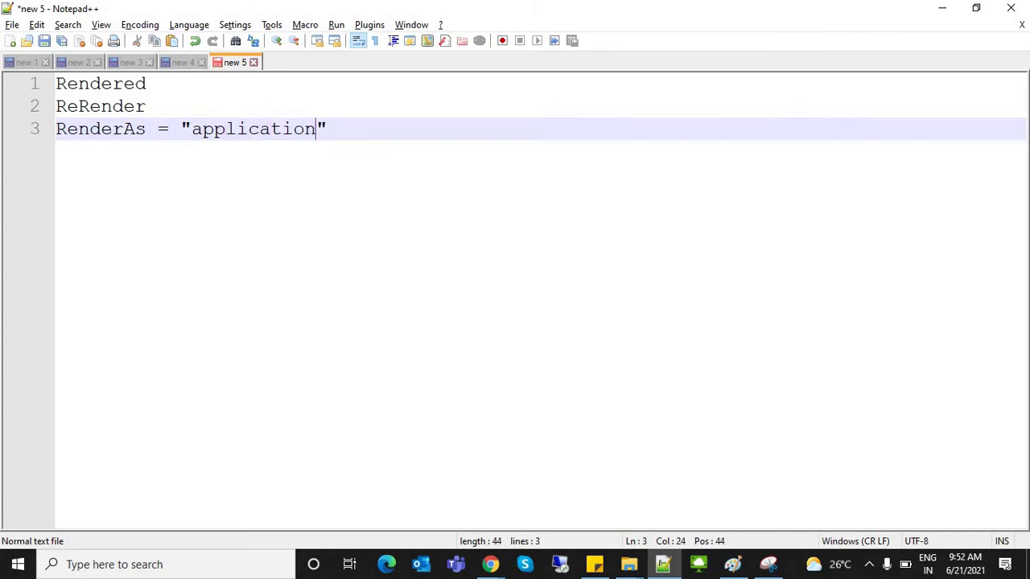
pyautogui.write('\\vd')
pyautogui.press('BackSpace')
pyautogui.press('BackSpace')
pyautogui.press('BackSpace')
pyautogui.write('/test')
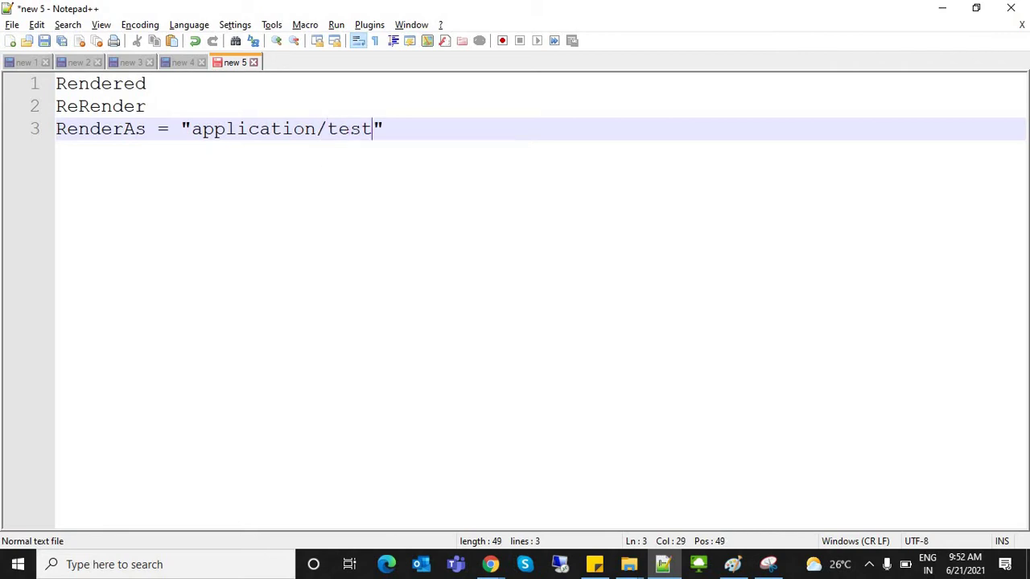
pyautogui.write('.xls')
# Step: Change the RenderAs example extension from xls to txt
pyautogui.moveTo(190, 128); pyautogui.dragTo(248, 128)
pyautogui.click(429, 129)
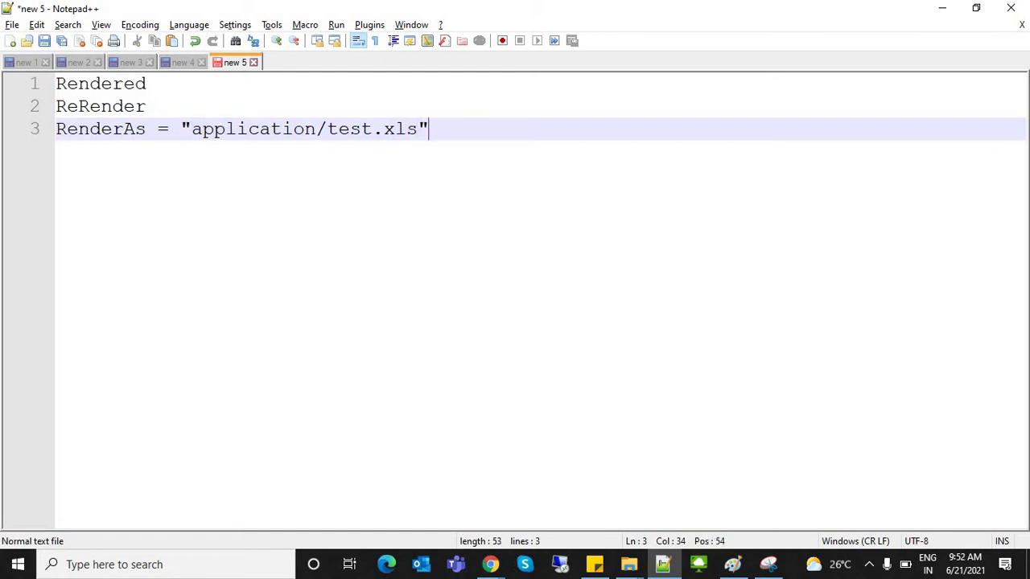
pyautogui.doubleClick(395, 129)
pyautogui.write('txt')
pyautogui.moveTo(191, 129); pyautogui.dragTo(418, 129)
pyautogui.click(429, 128)
# Step: Add a format list below it: PDF, Text File, XLS and XML
pyautogui.press('Return')
pyautogui.press('Return')
pyautogui.press('Return')
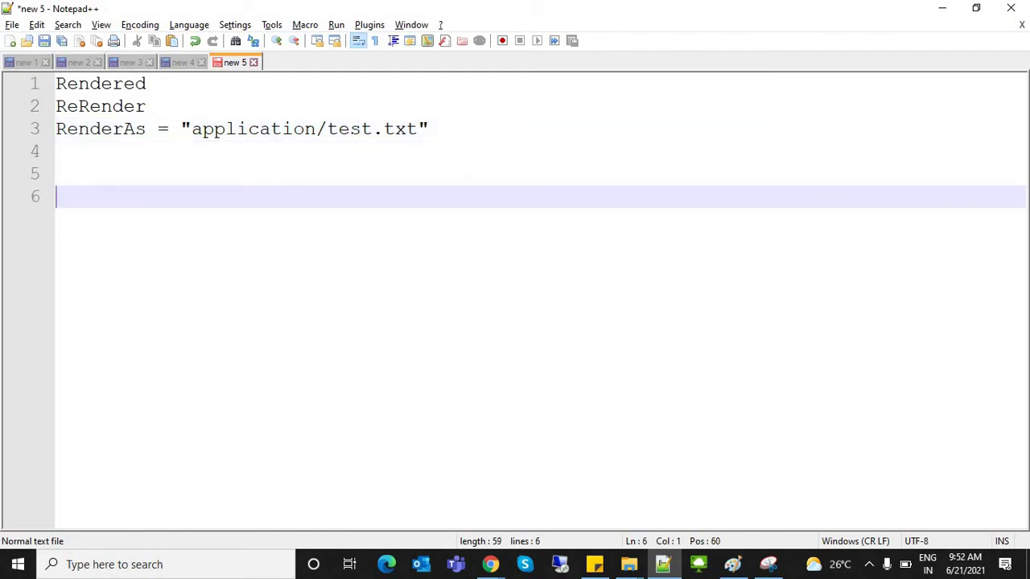
pyautogui.write('PDF')
pyautogui.press('Return')
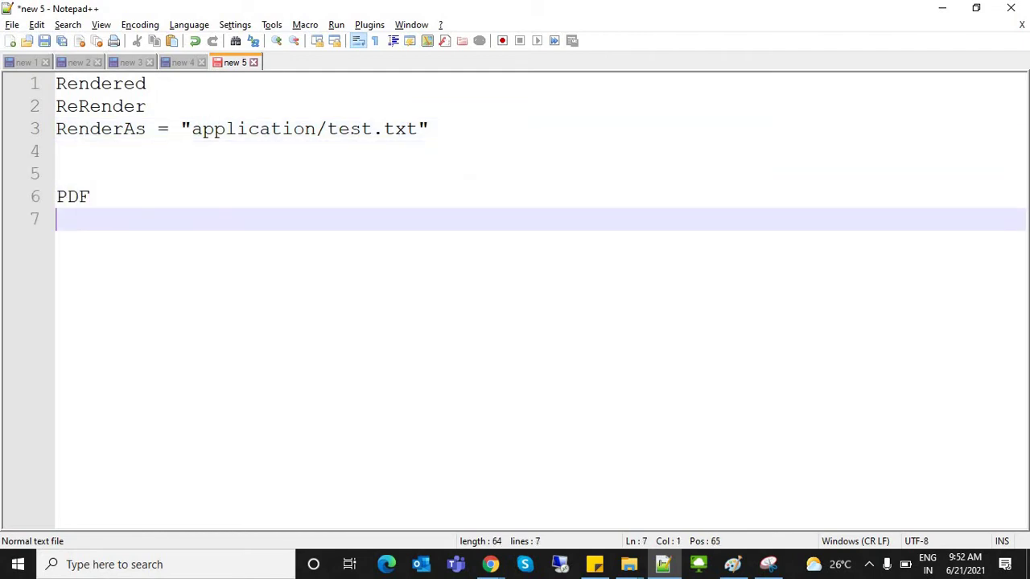
pyautogui.write('Note')
pyautogui.press('BackSpace')
pyautogui.press('BackSpace')
pyautogui.press('BackSpace')
pyautogui.press('BackSpace')
pyautogui.write('Text F')
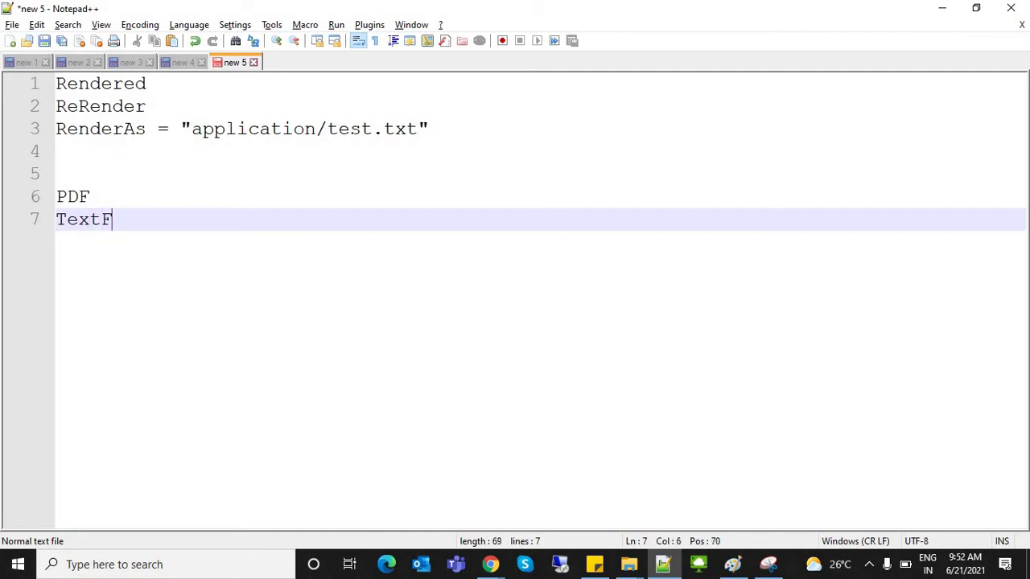
pyautogui.write('i')
pyautogui.press('BackSpace')
pyautogui.press('BackSpace')
pyautogui.write('File')
pyautogui.press('Return')
pyautogui.write('d')
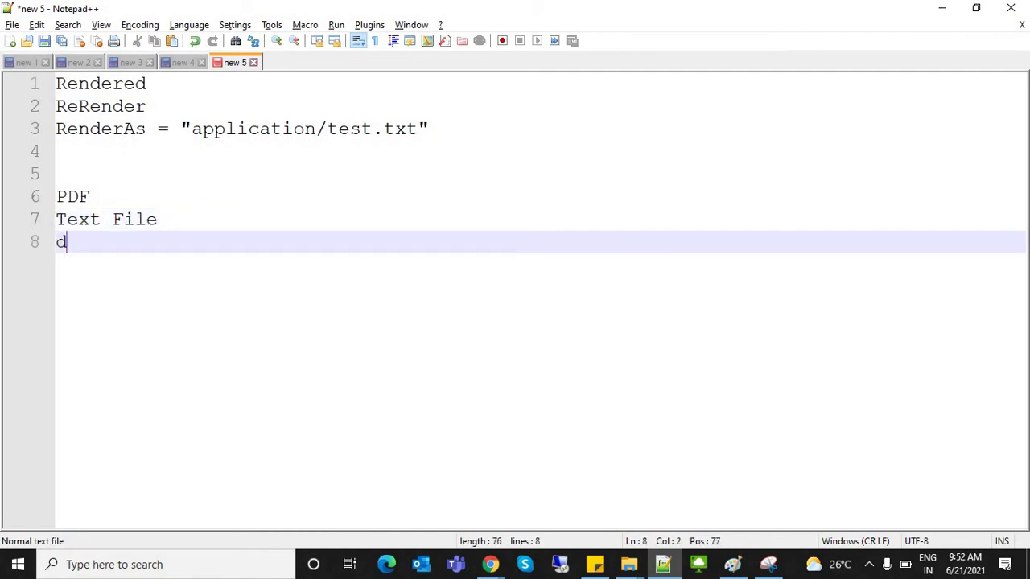
pyautogui.press('BackSpace')
pyautogui.write('XM')
pyautogui.press('BackSpace')
pyautogui.write('LS')
pyautogui.press('Return')
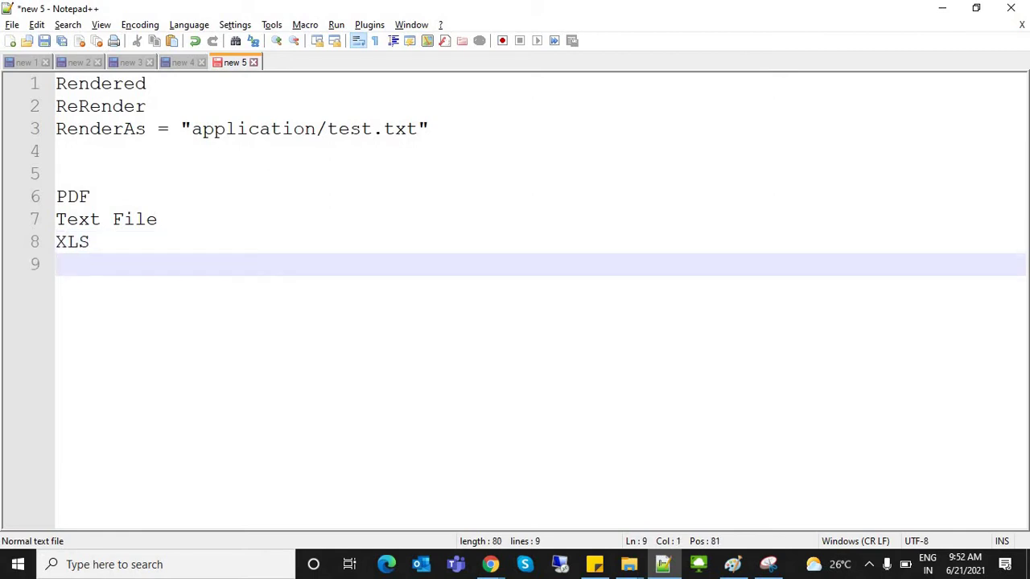
pyautogui.write('XML')
# Step: Highlight the format lines and RenderAs while explaining, then return to the Developer Console
pyautogui.press('Up')
pyautogui.hotkey('shift', 'Up')
pyautogui.hotkey('shift', 'Up')
pyautogui.hotkey('shift', 'Up')
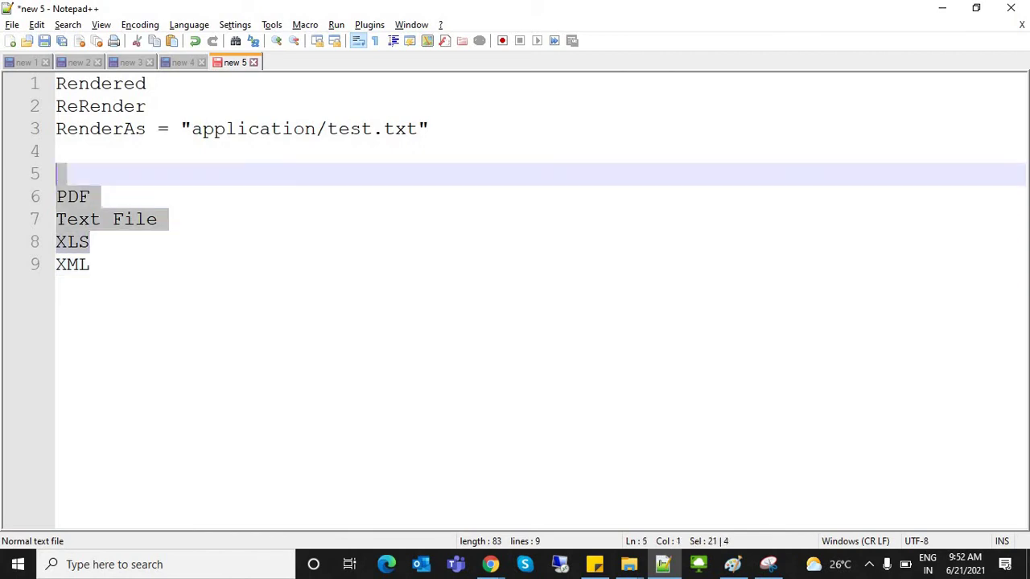
pyautogui.hotkey('shift', 'Down')
pyautogui.hotkey('shift', 'Down')
pyautogui.hotkey('shift', 'Down')
pyautogui.press('Down')
pyautogui.hotkey('shift', 'Home')
pyautogui.hotkey('shift', 'Up')
pyautogui.hotkey('shift', 'Up')
pyautogui.hotkey('shift', 'Up')
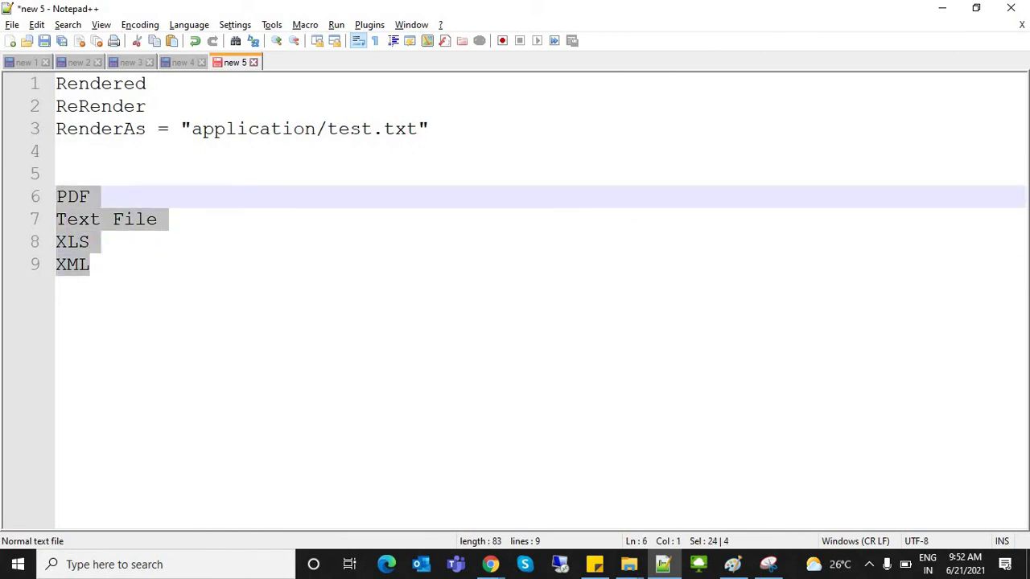
pyautogui.hotkey('ctrl', 'End')
pyautogui.hotkey('shift', 'Home')
pyautogui.hotkey('shift', 'Up')
pyautogui.hotkey('shift', 'Up')
pyautogui.hotkey('shift', 'Up')
pyautogui.hotkey('ctrl', 'End')
pyautogui.doubleClick(111, 129)
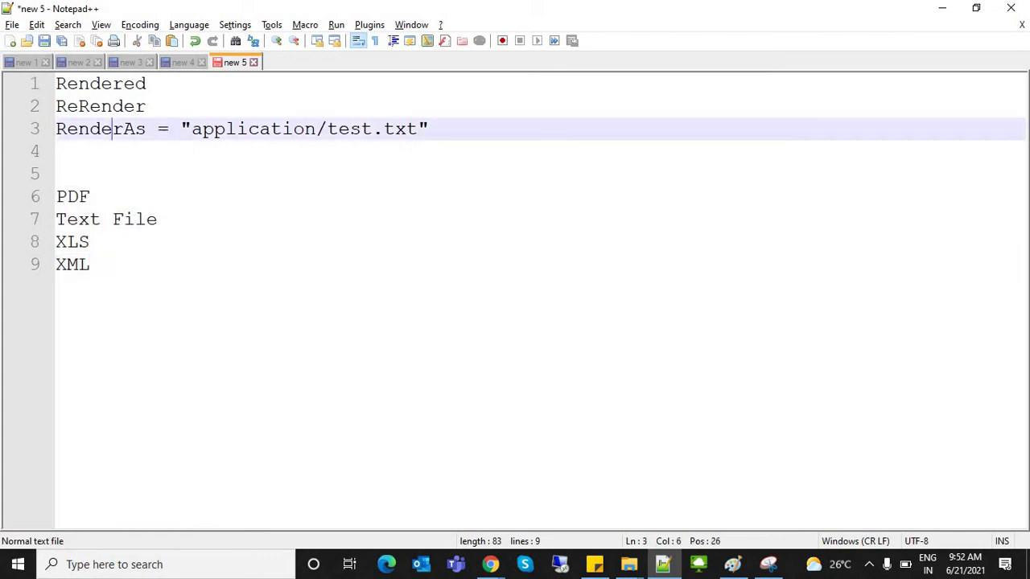
pyautogui.click(89, 241)
pyautogui.press('Up')
pyautogui.press('Up')
pyautogui.press('Home')
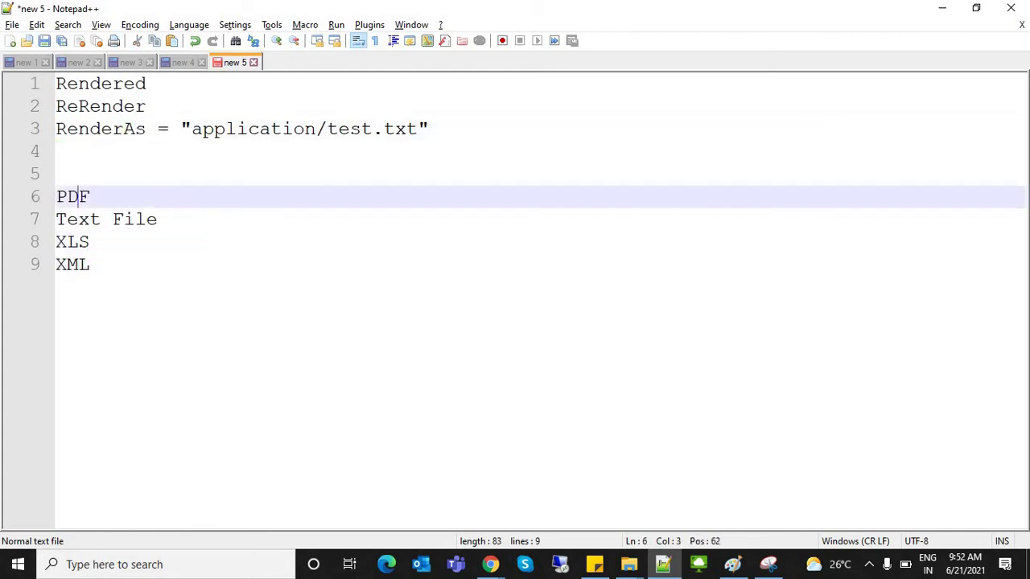
pyautogui.hotkey('shift', 'End')
pyautogui.hotkey('ctrl', 'End')
pyautogui.hotkey('alt', 'Tab')
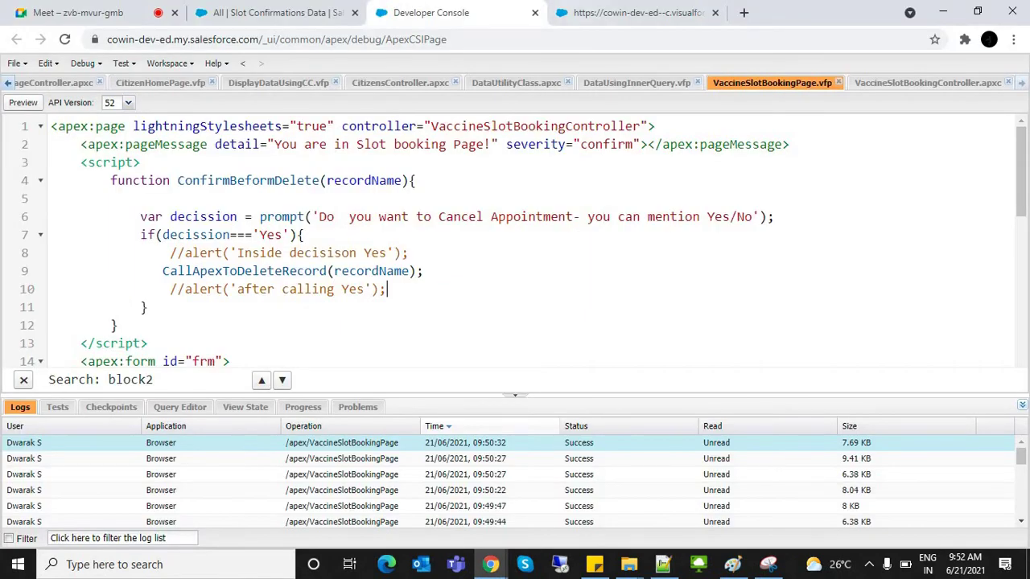
pyautogui.hotkey('ctrl', 'Tab')
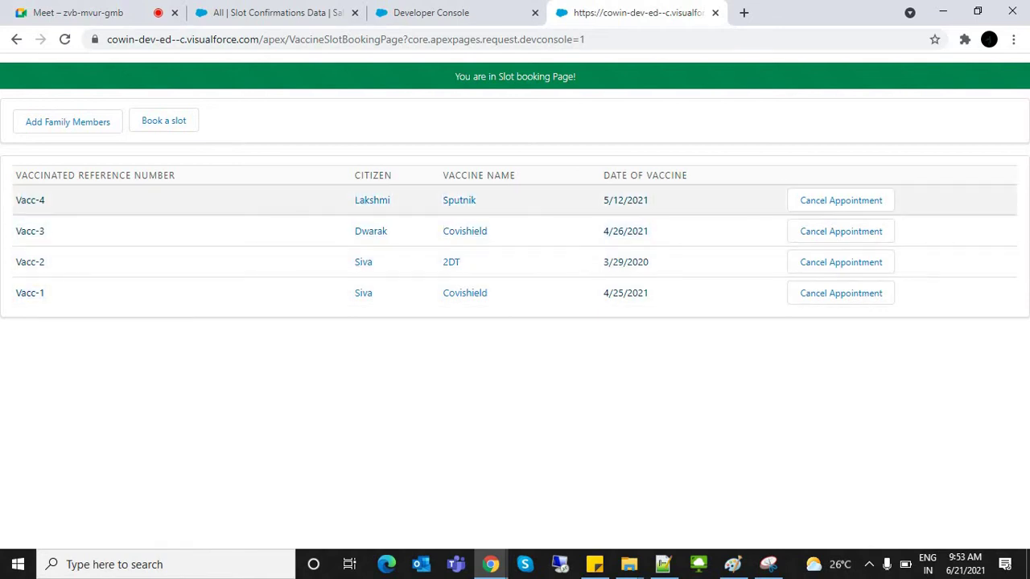
pyautogui.click(499, 13)
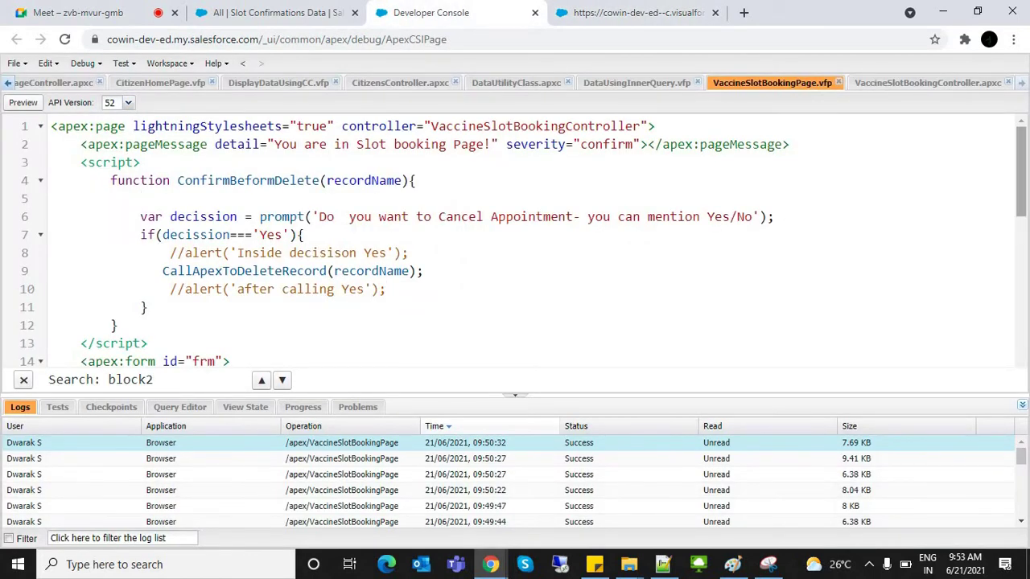
pyautogui.scroll(-5, 523, 241)
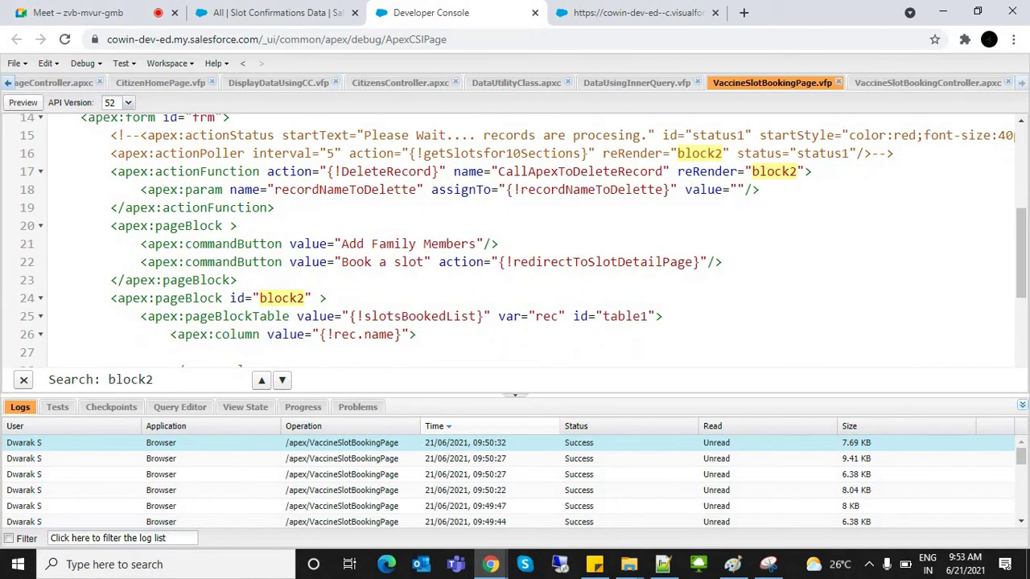
# Step: Duplicate the Book a slot commandButton line below itself
pyautogui.moveTo(140, 261); pyautogui.dragTo(723, 261)
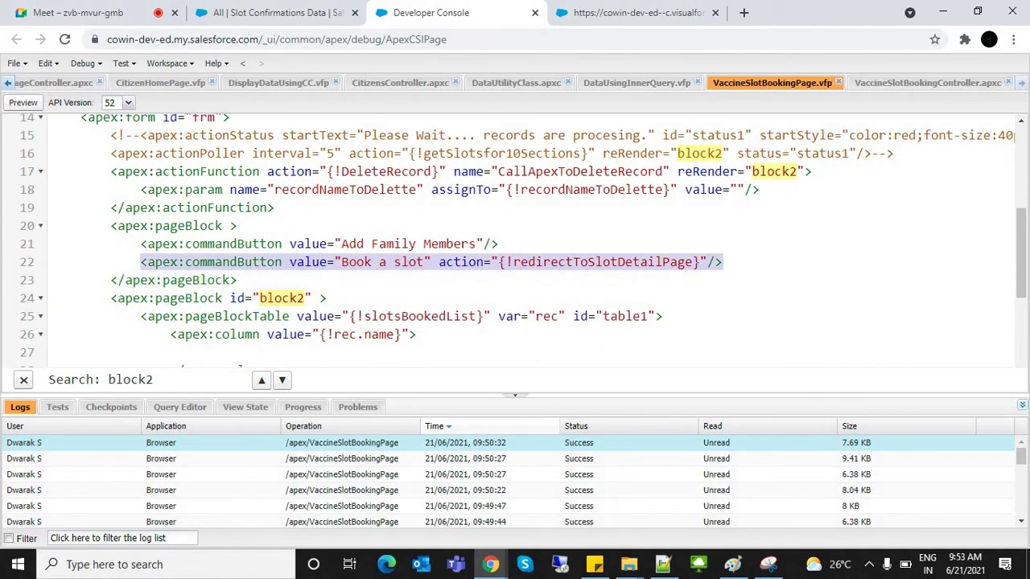
pyautogui.hotkey('ctrl', 'c')
pyautogui.press('End')
pyautogui.press('Return')
pyautogui.hotkey('ctrl', 'v')
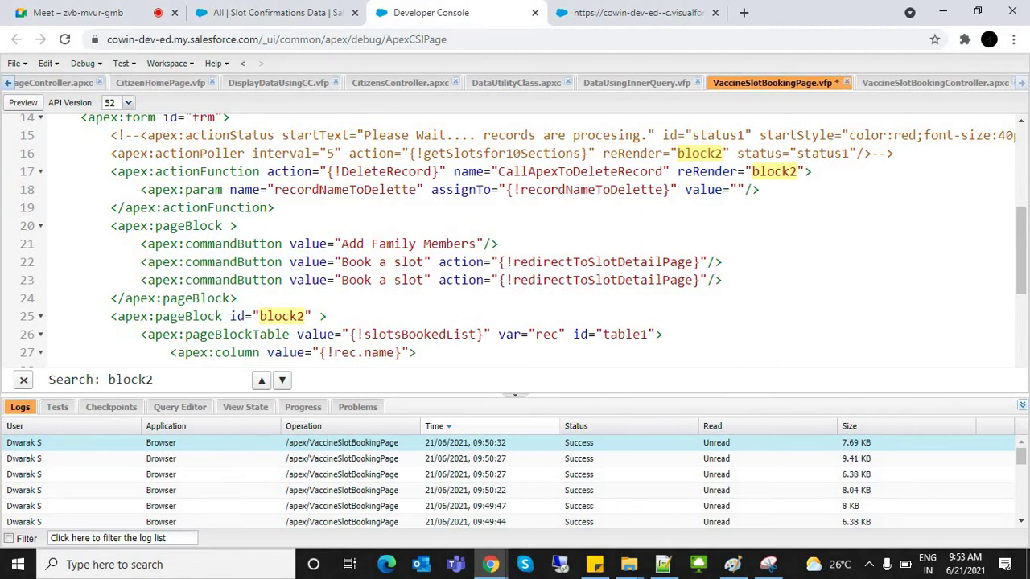
# Step: Relabel the copy Export Data with action ExportAsPDF, then view VaccineSlotBookingController
pyautogui.moveTo(341, 280); pyautogui.dragTo(424, 280)
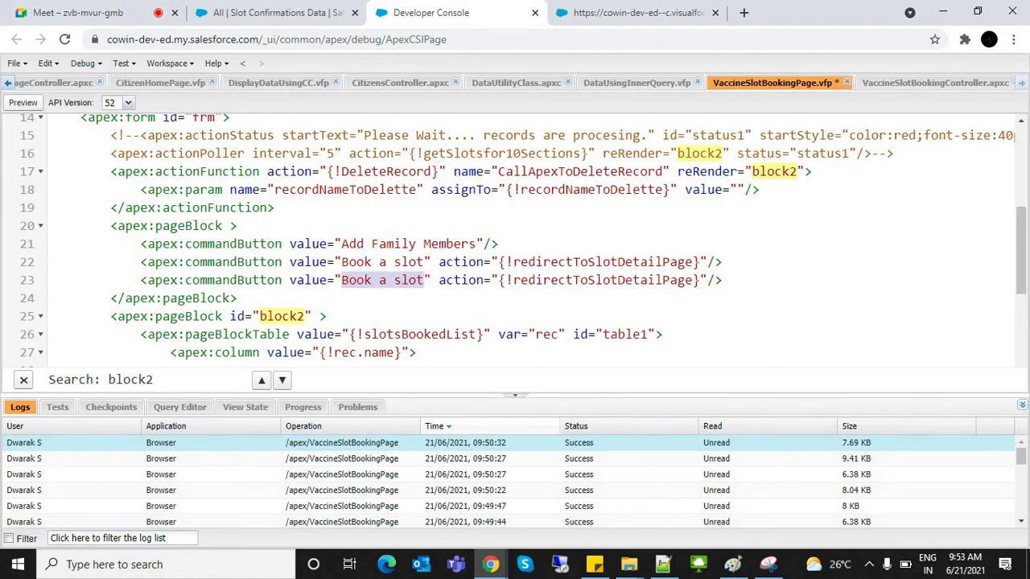
pyautogui.write('Export Data')
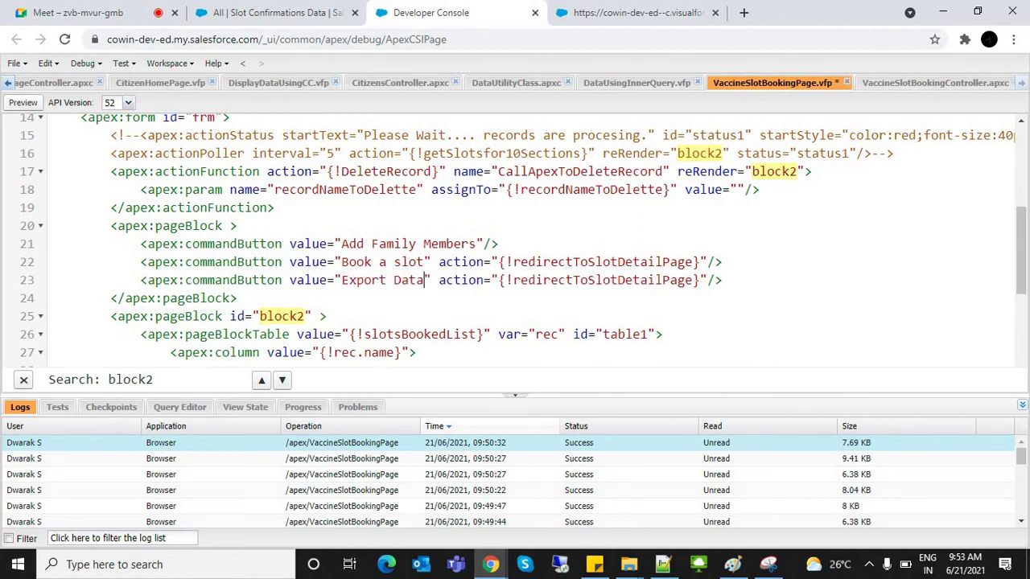
pyautogui.doubleClick(603, 280)
pyautogui.write('Export')
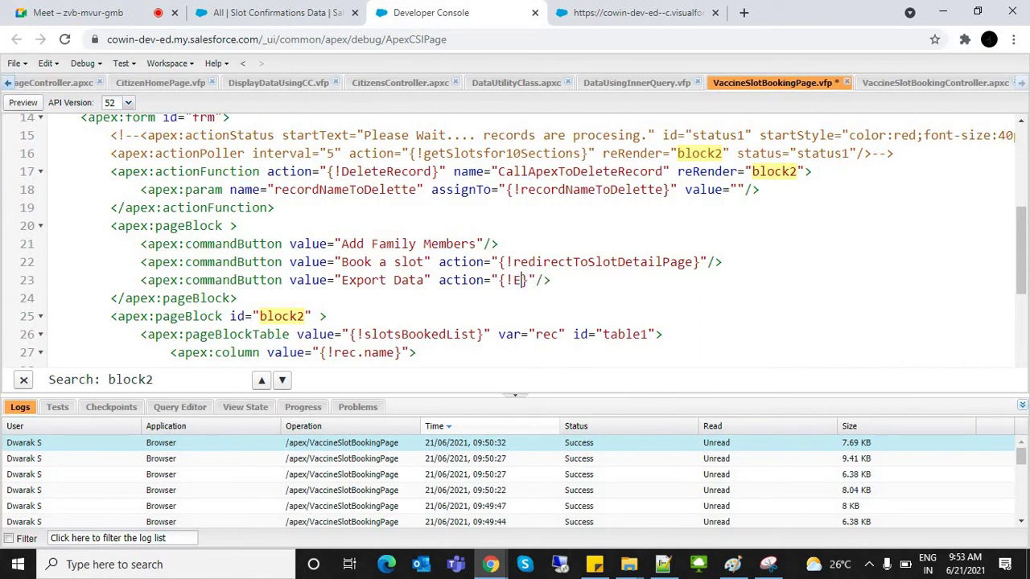
pyautogui.write('AsPDF')
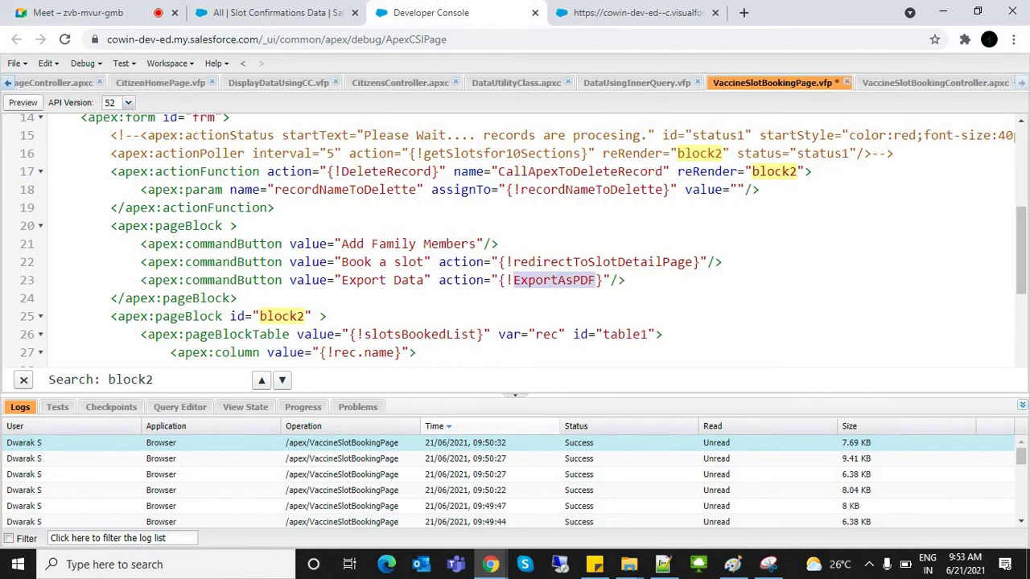
pyautogui.hotkey('alt', 'Right')
pyautogui.scroll(-10, 515, 241)
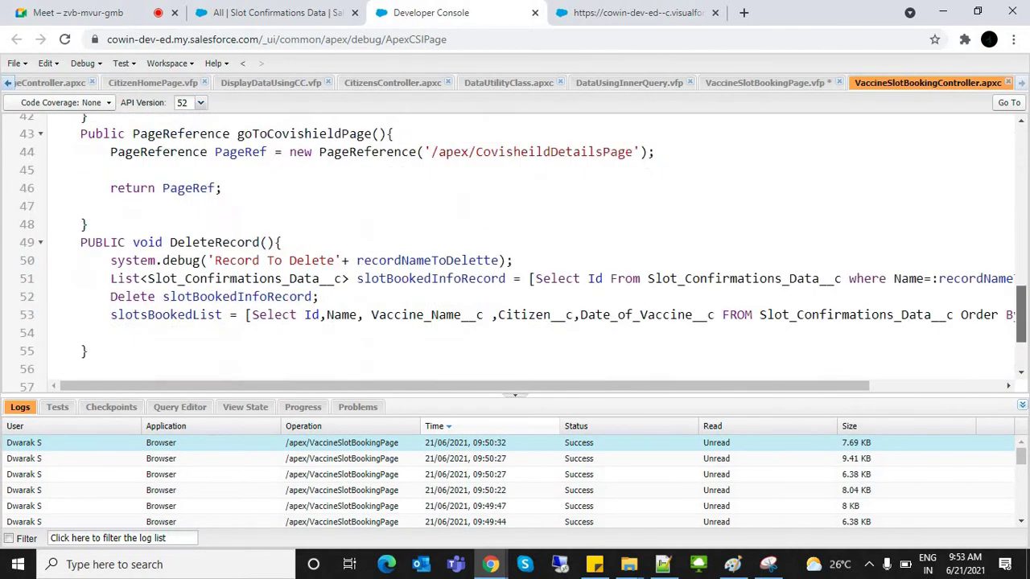
# Step: Add an empty Public Void ExportAsPDF(){ } method after DeleteRecord
pyautogui.click(87, 240)
pyautogui.press('Return')
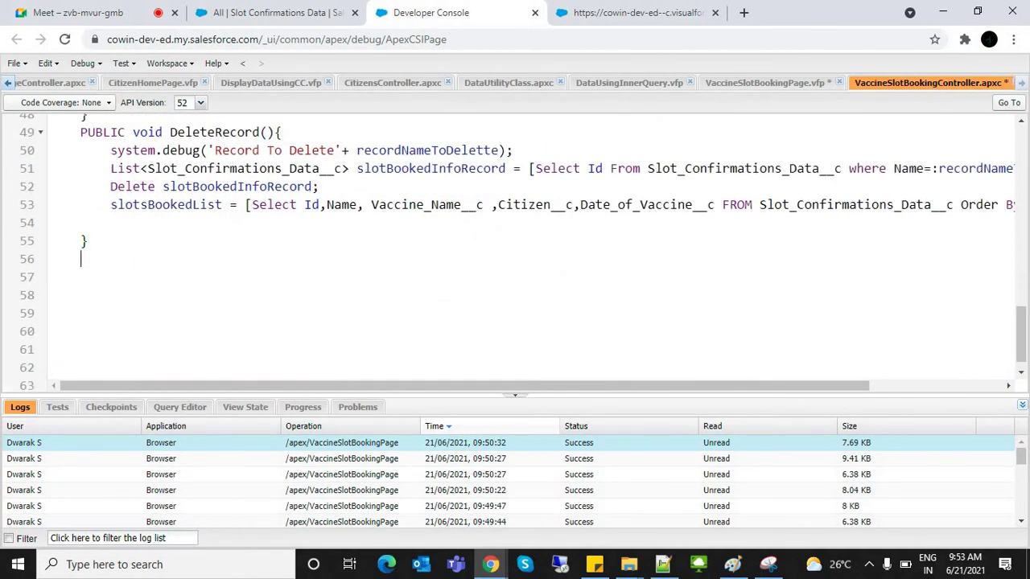
pyautogui.write('Public')
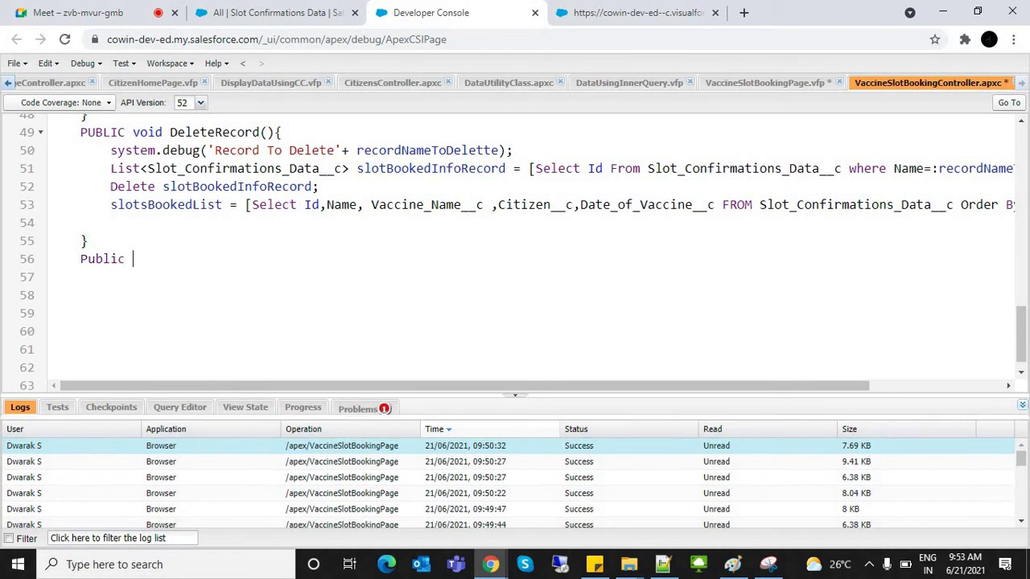
pyautogui.write(' Void ExportAsPDF()')
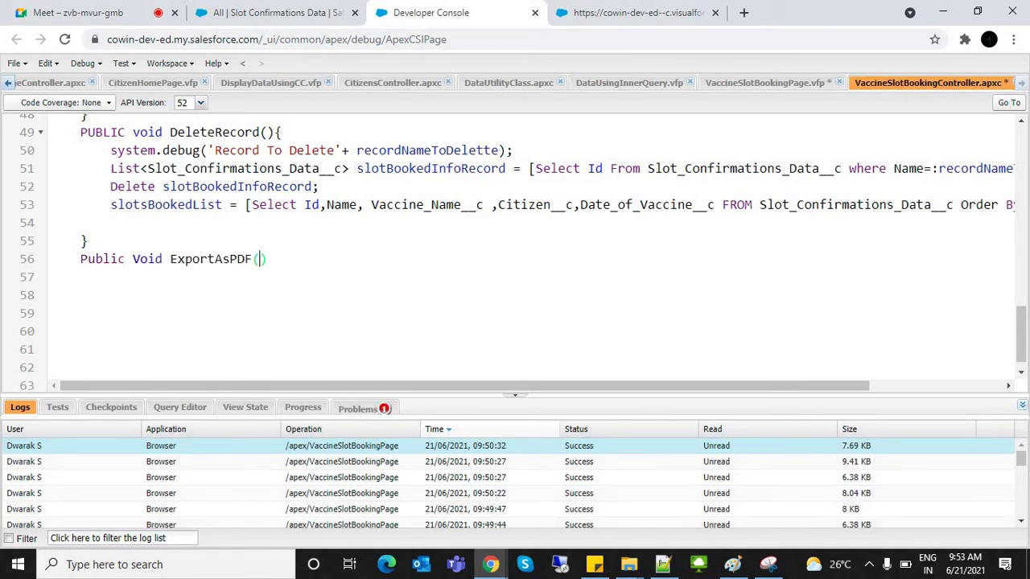
pyautogui.write('{')
pyautogui.press('Return')
pyautogui.hotkey('ctrl', 'Tab')
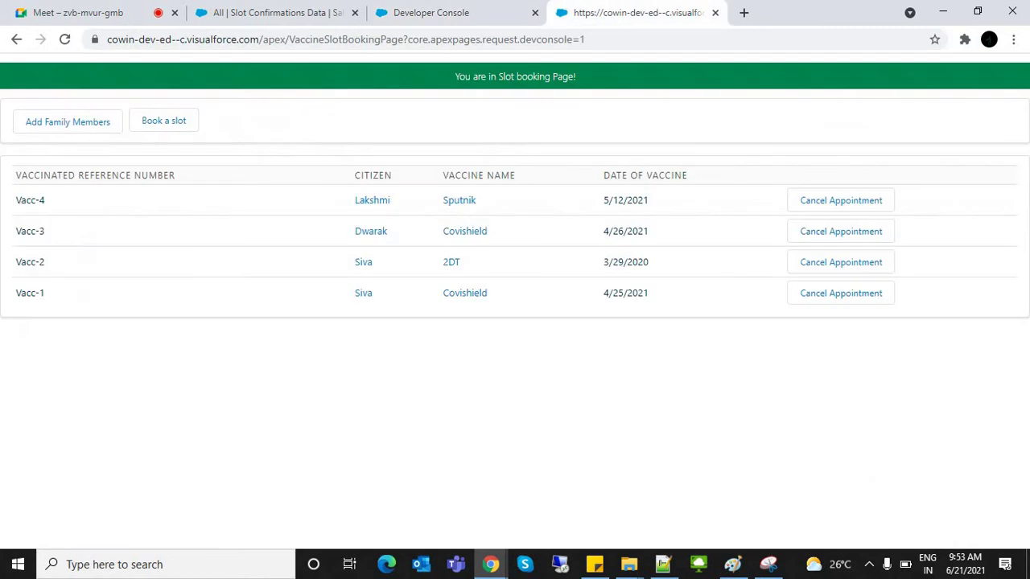
pyautogui.hotkey('ctrl', 'shift', 'Tab')
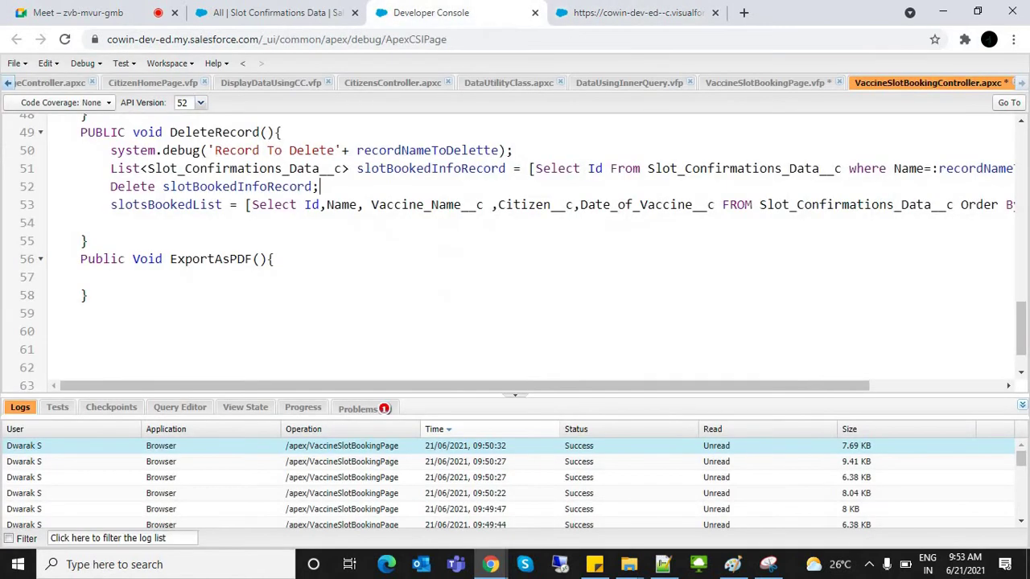
pyautogui.hotkey('ctrl', 'Tab')
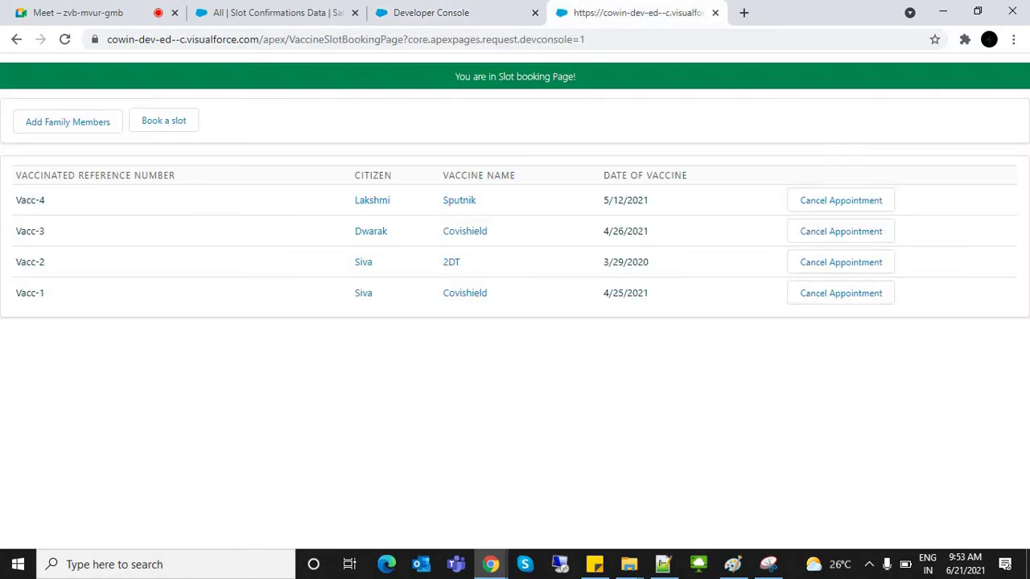
pyautogui.hotkey('ctrl', 'shift', 'Tab')
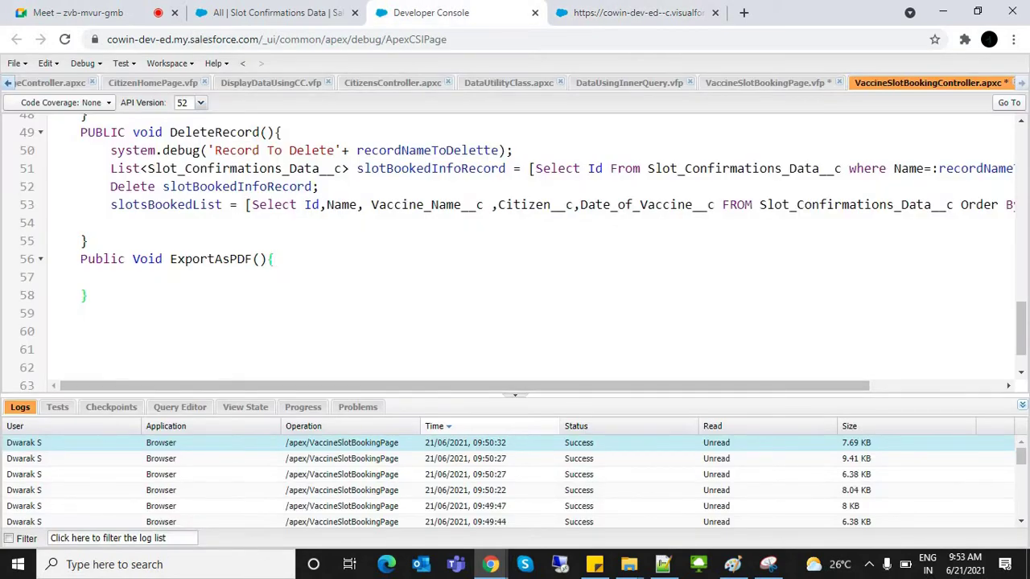
# Step: Save the controller class and the VaccineSlotBookingPage markup
pyautogui.hotkey('ctrl', 's')
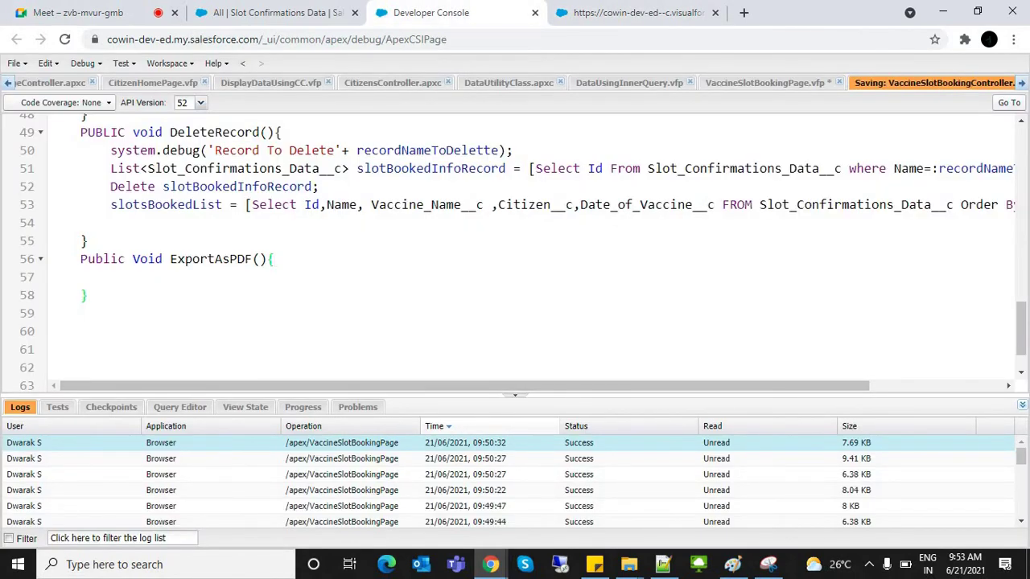
pyautogui.hotkey('ctrl', 'pageup')
pyautogui.hotkey('ctrl', 's')
pyautogui.click(626, 262)
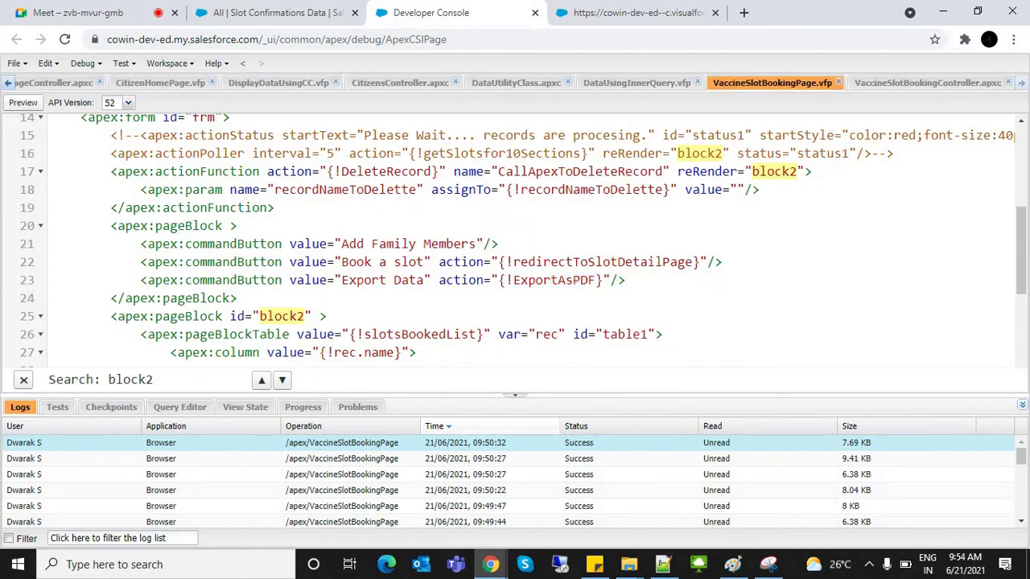
# Step: Add renderAs="PDF" to the apex:page tag, save, and view the live page tab
pyautogui.scroll(4, 515, 241)
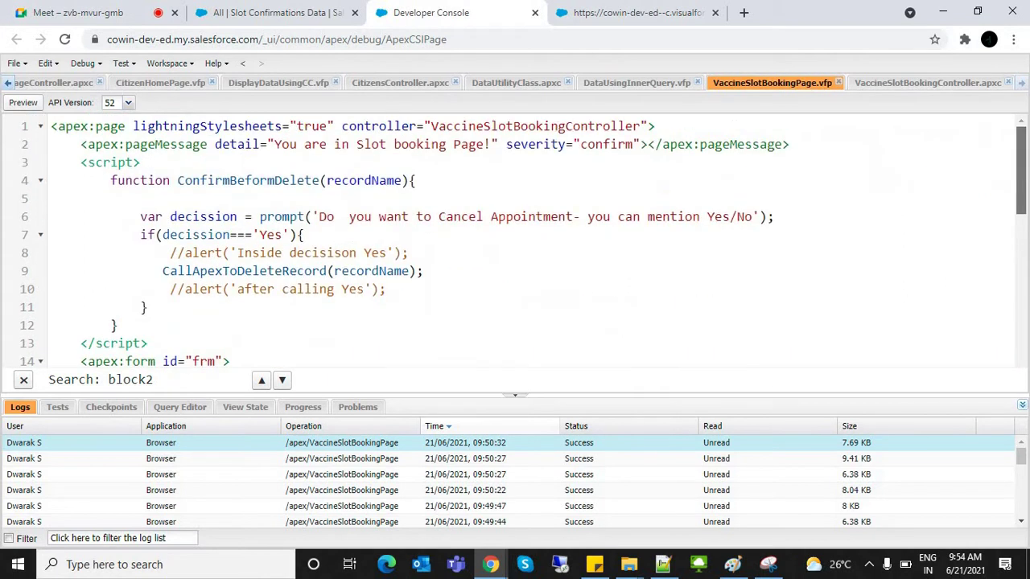
pyautogui.click(649, 127)
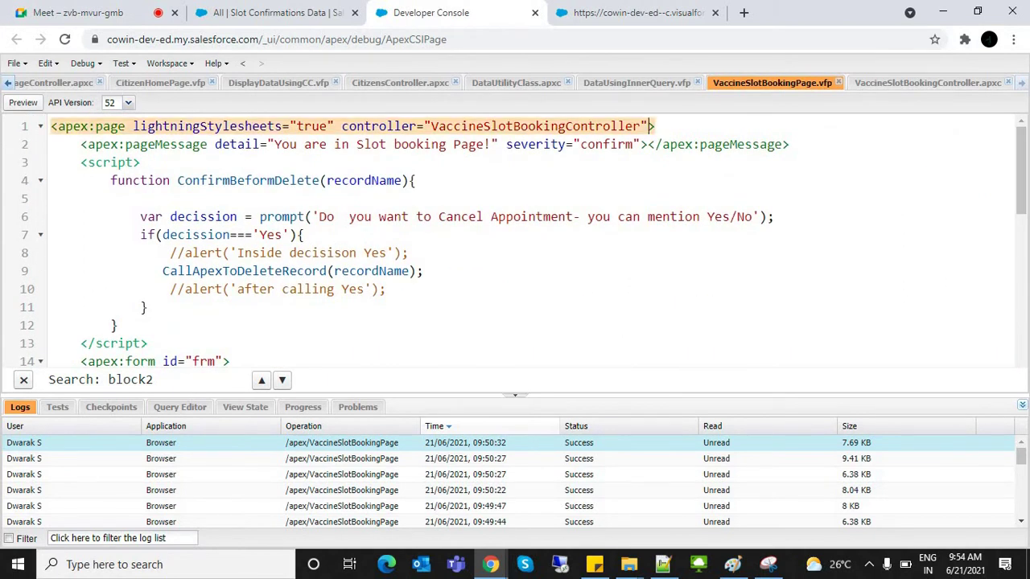
pyautogui.write('s')
pyautogui.press('BackSpace')
pyautogui.write('re')
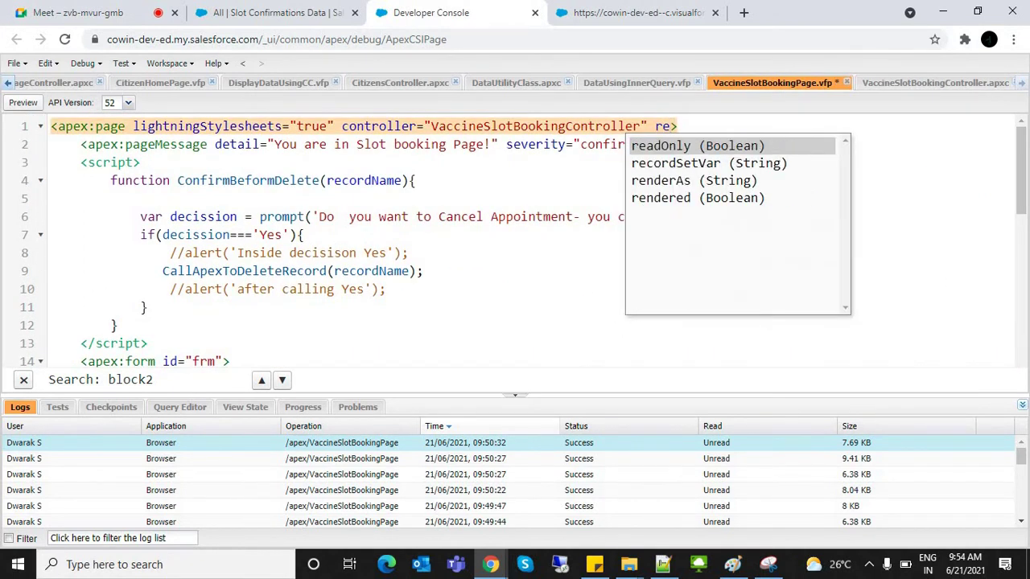
pyautogui.press('Down')
pyautogui.press('Down')
pyautogui.press('Down')
pyautogui.press('Up')
pyautogui.press('Return')
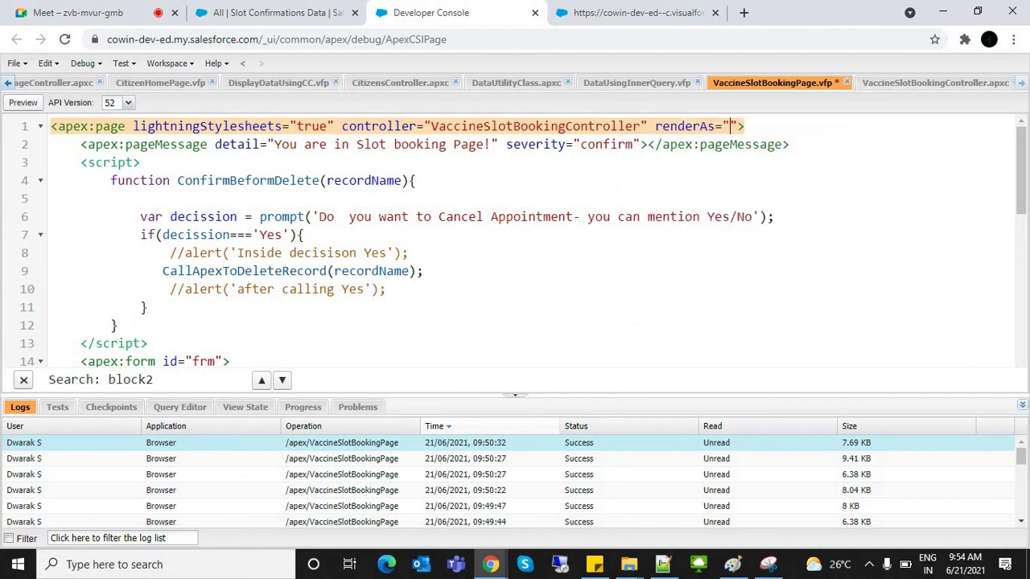
pyautogui.write('PDF')
pyautogui.hotkey('ctrl', 's')
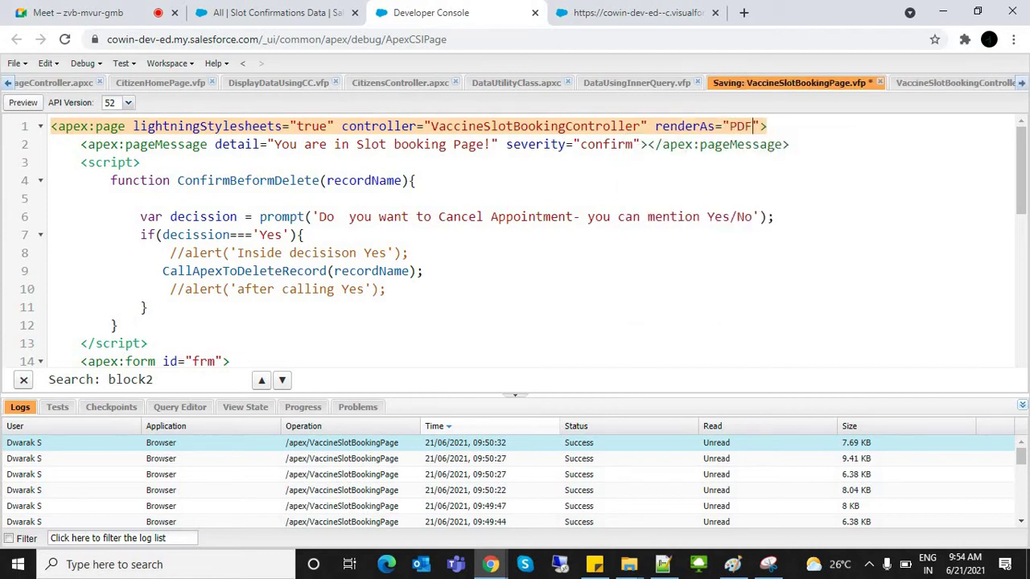
pyautogui.hotkey('ctrl', 'Tab')
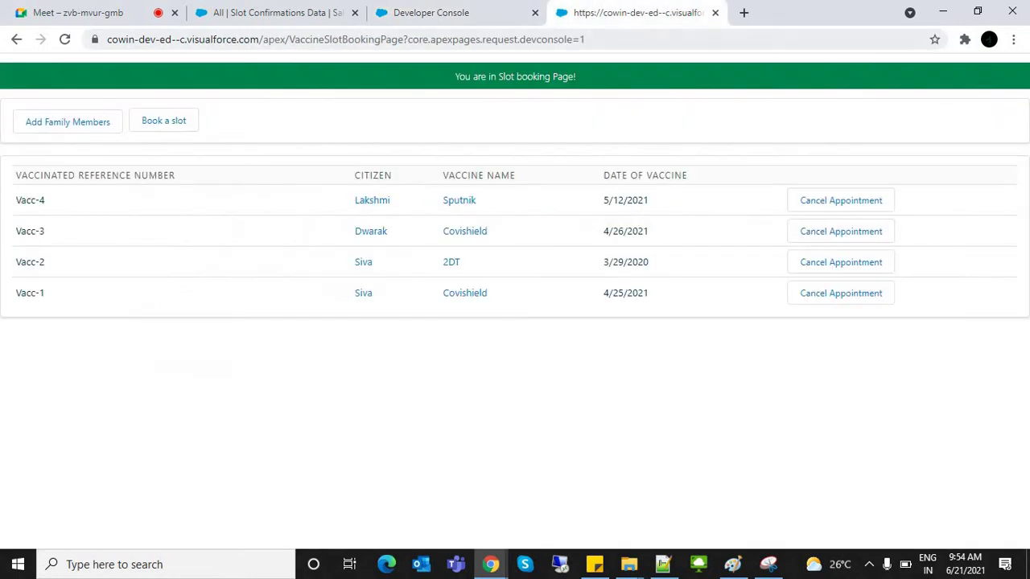
# Step: Reload the page, then reload without ?core.apexpages.request.devconsole=1 in the URL
pyautogui.hotkey('ctrl', 'l')
pyautogui.press('Return')
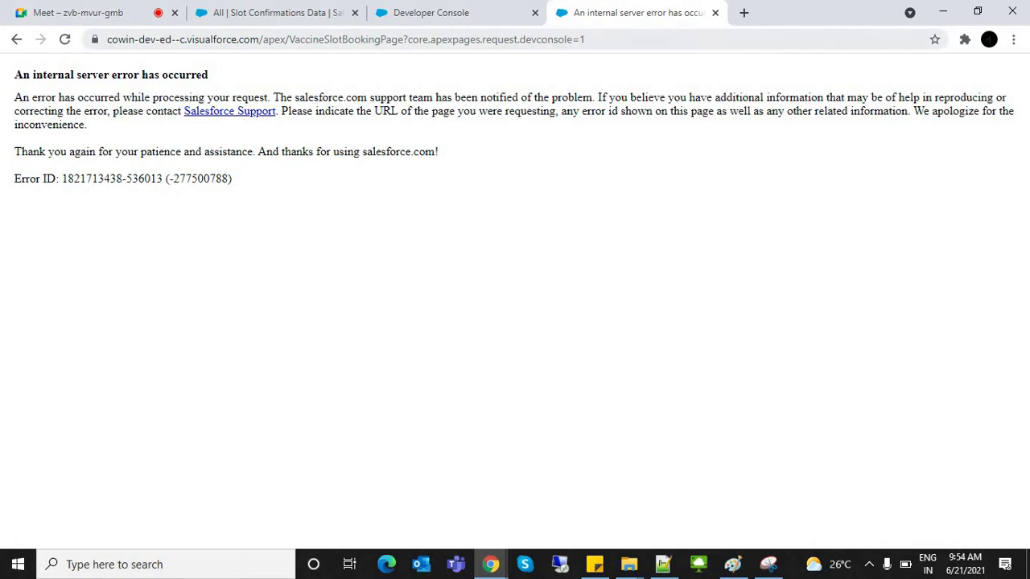
pyautogui.moveTo(585, 39); pyautogui.dragTo(403, 39)
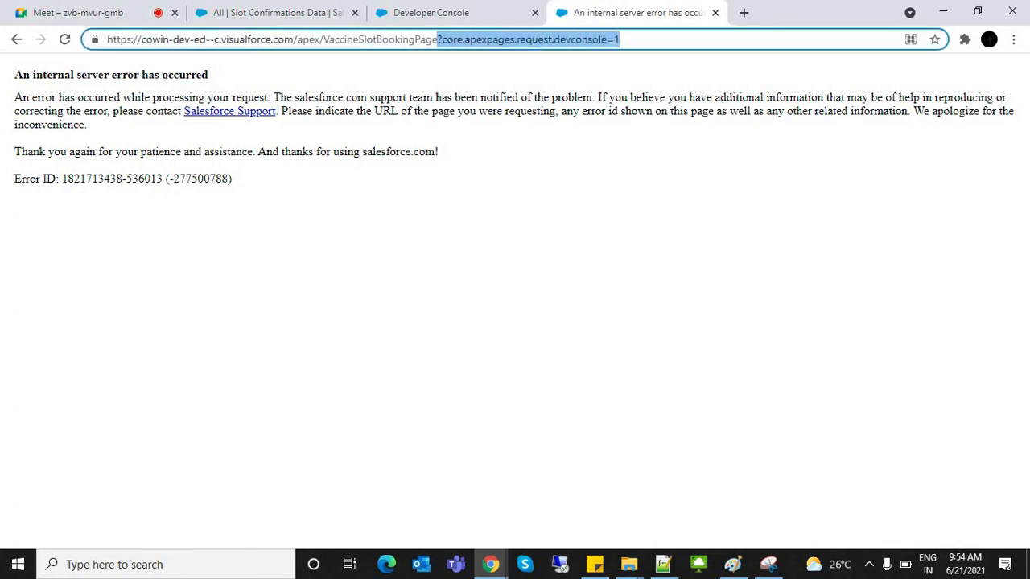
pyautogui.press('BackSpace')
pyautogui.press('Return')
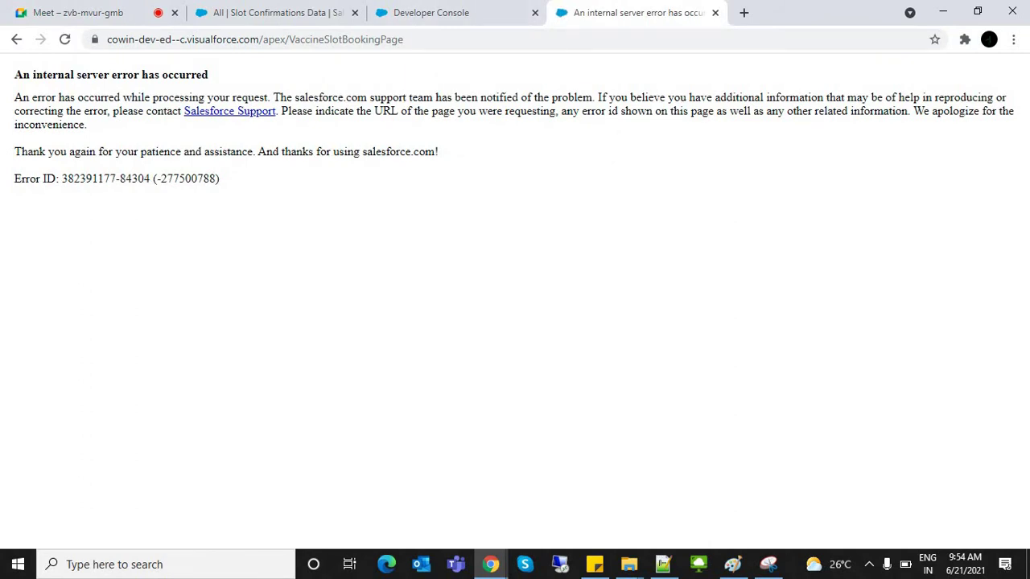
pyautogui.hotkey('ctrl', 'shift', 'Tab')
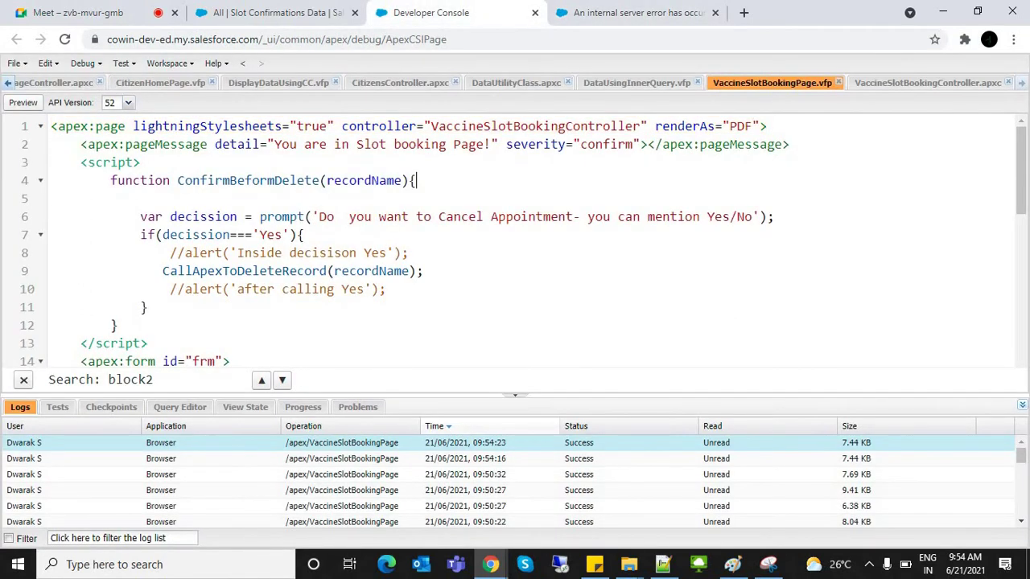
# Step: Delete renderAs="PDF" from line 1's apex:page tag and save VaccineSlotBookingPage.vfp
pyautogui.scroll(-3, 523, 241)
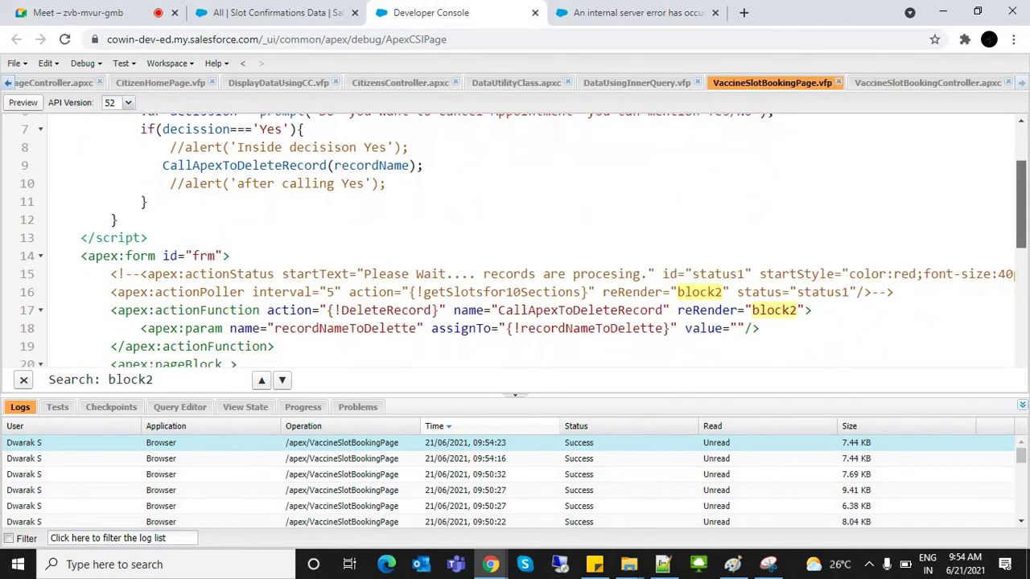
pyautogui.scroll(-9, 523, 241)
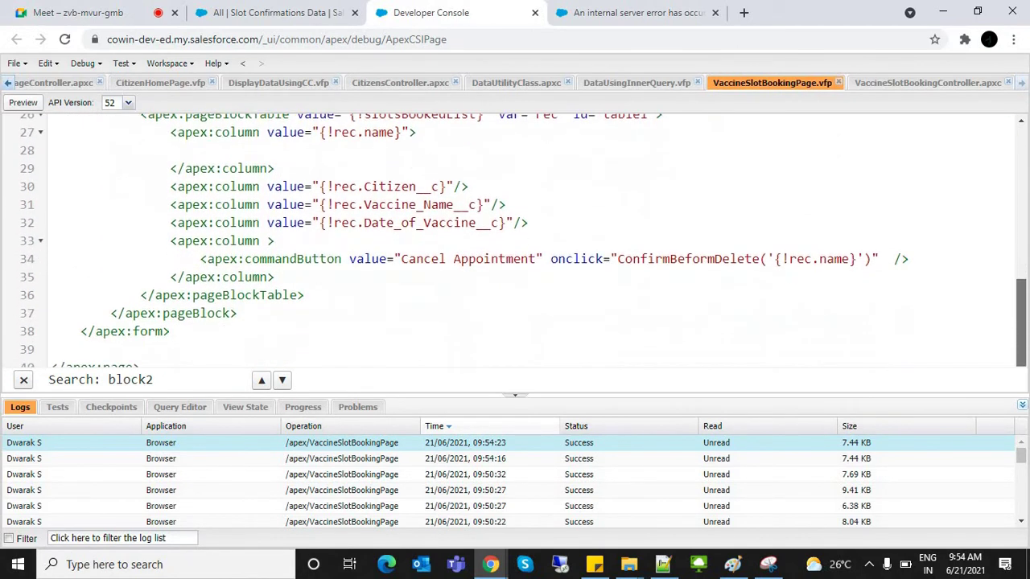
pyautogui.scroll(10, 523, 241)
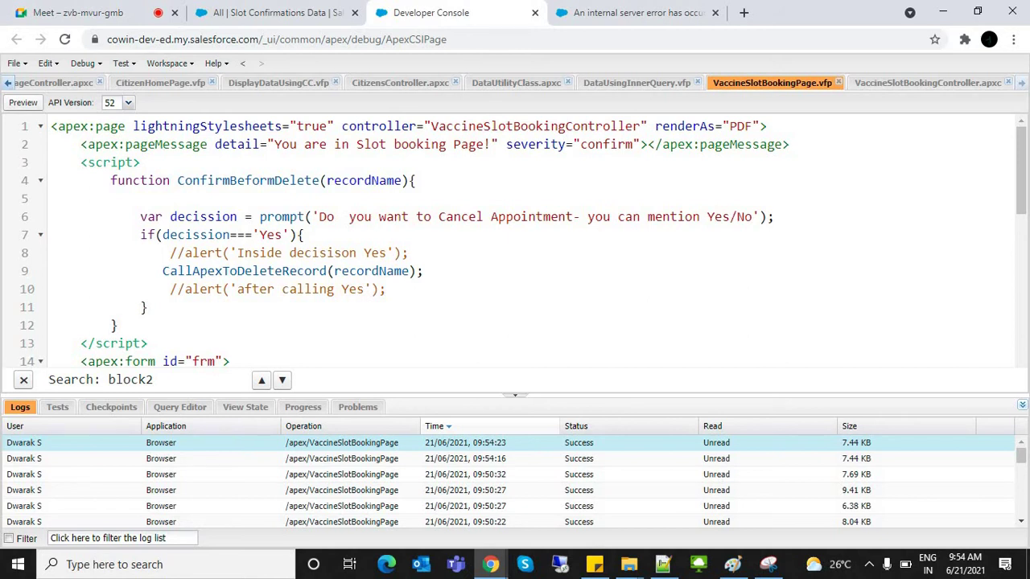
pyautogui.click(654, 125)
pyautogui.moveTo(655, 125); pyautogui.dragTo(759, 125)
pyautogui.press('BackSpace')
pyautogui.press('BackSpace')
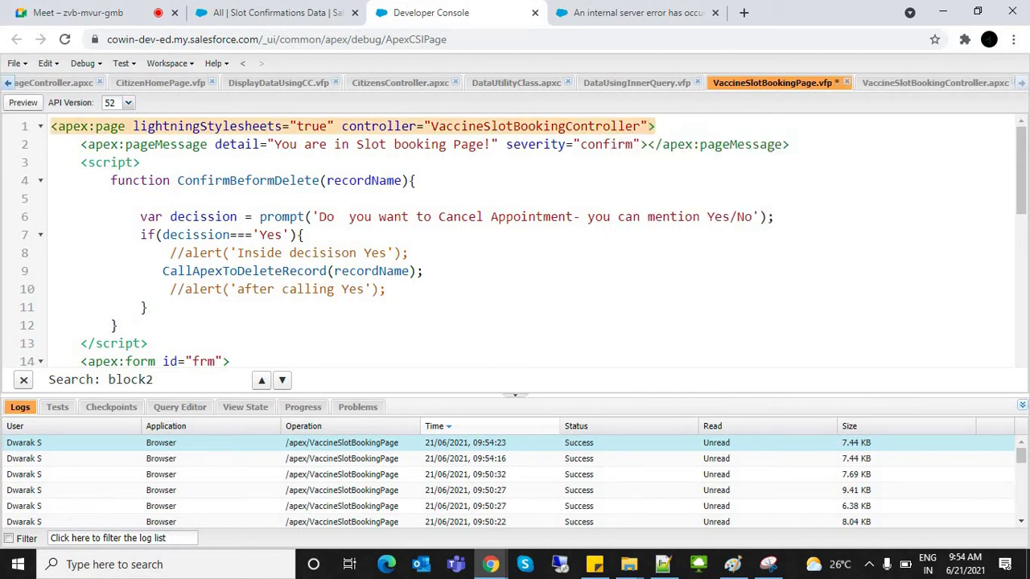
pyautogui.hotkey('ctrl', 's')
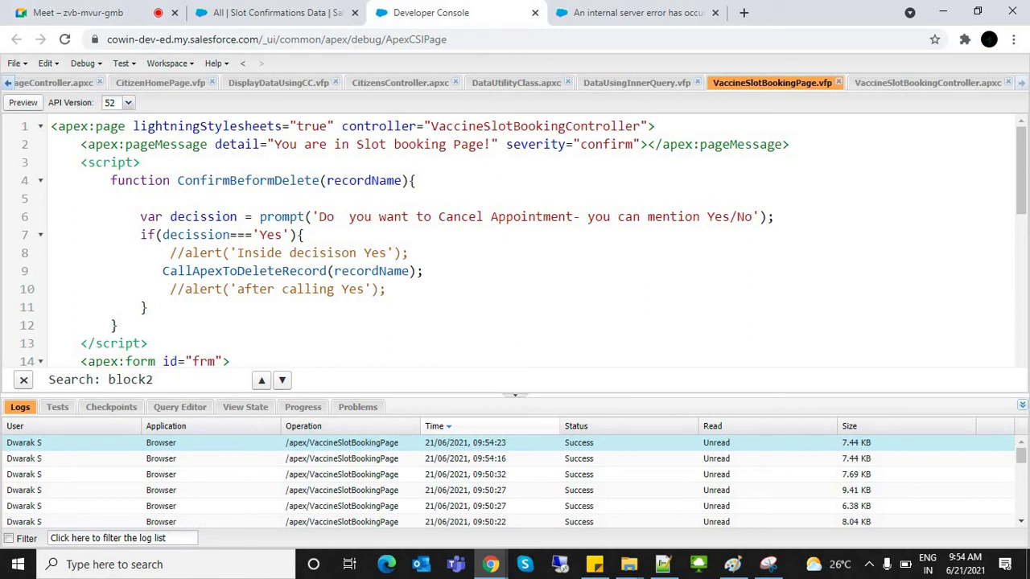
pyautogui.click(14, 63)
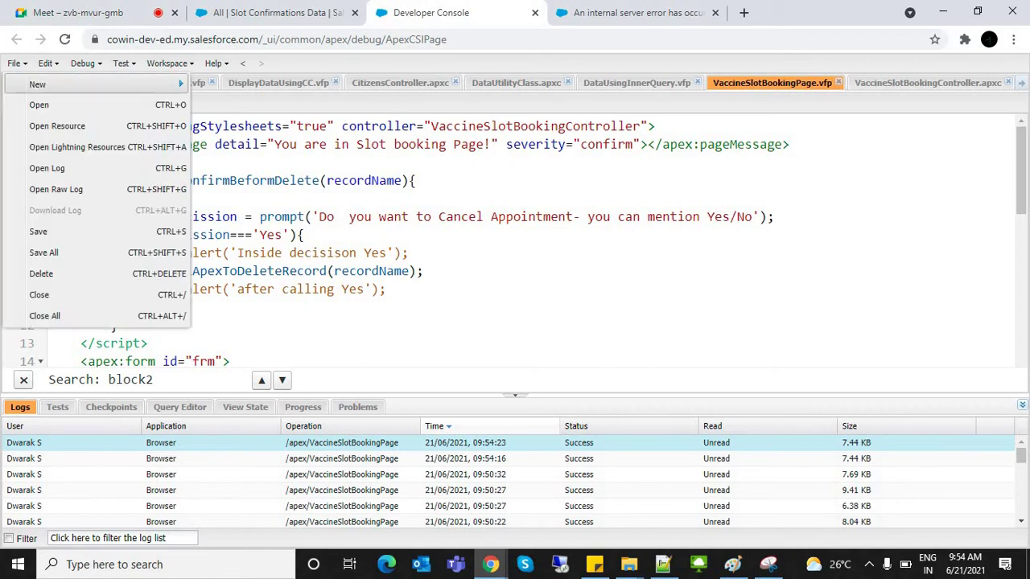
# Step: Create the SlotsInformationPDF Visualforce page, then return to VaccineSlotBookingController.apxc
pyautogui.moveTo(38, 84)
pyautogui.click(245, 129)
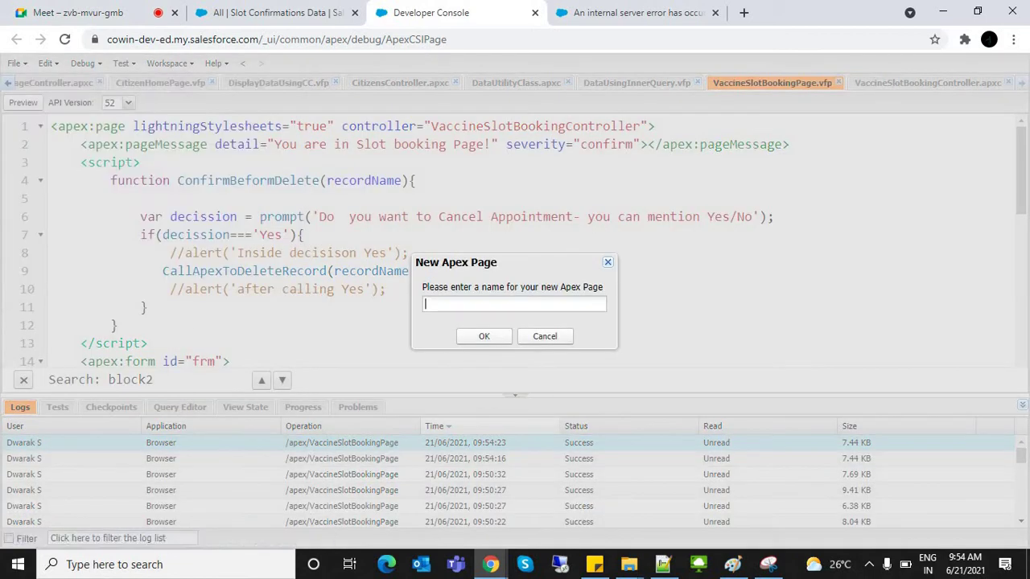
pyautogui.write('SlotsInformationPDF')
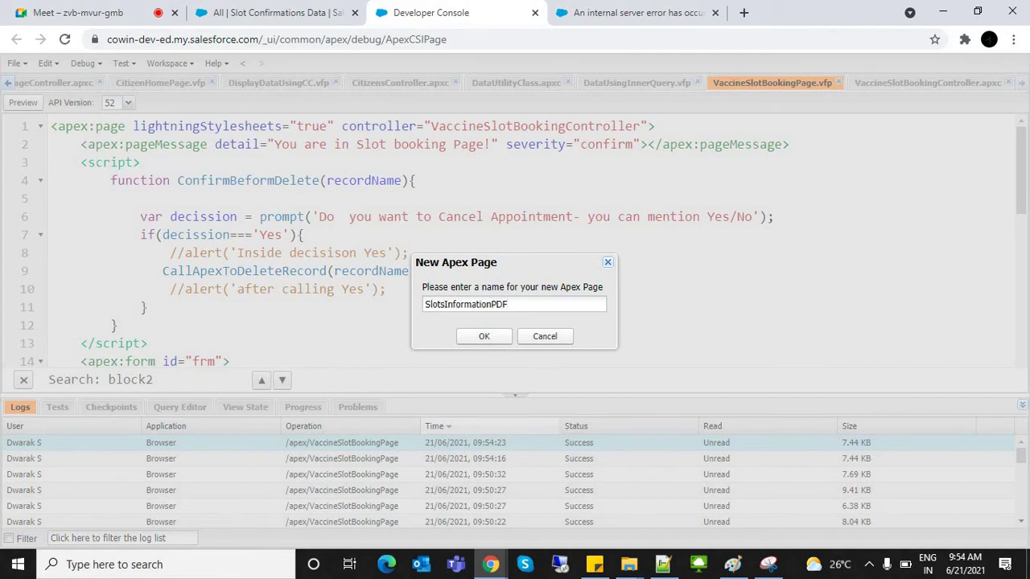
pyautogui.press('Return')
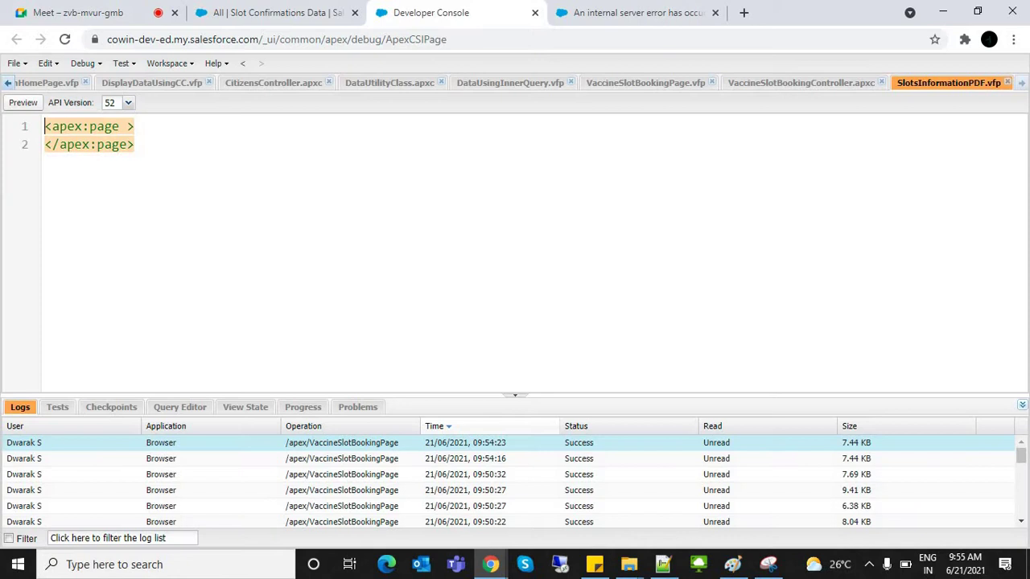
pyautogui.click(801, 83)
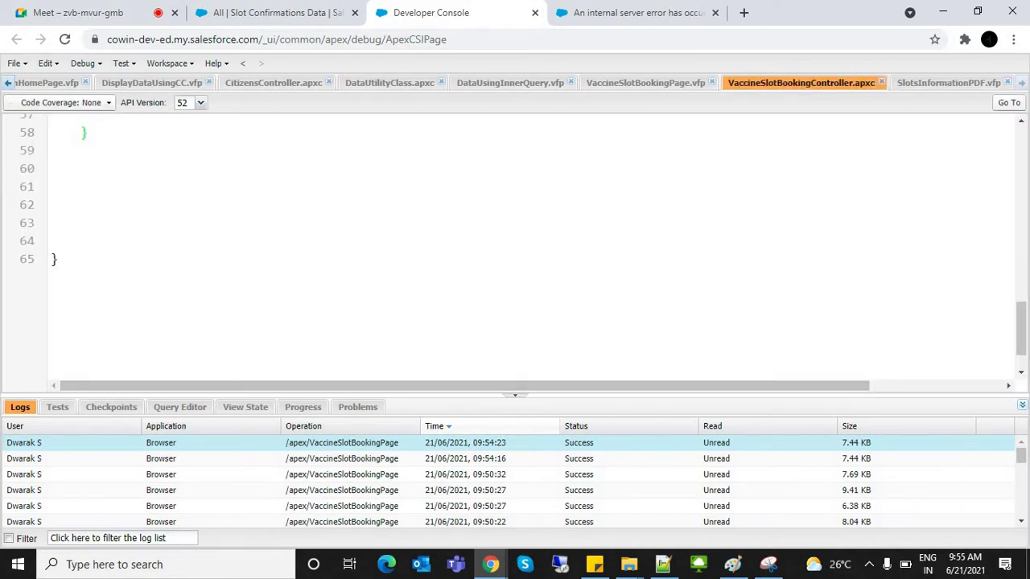
# Step: Select the block2 booked-slots pageBlock markup in VaccineSlotBookingPage
pyautogui.click(645, 83)
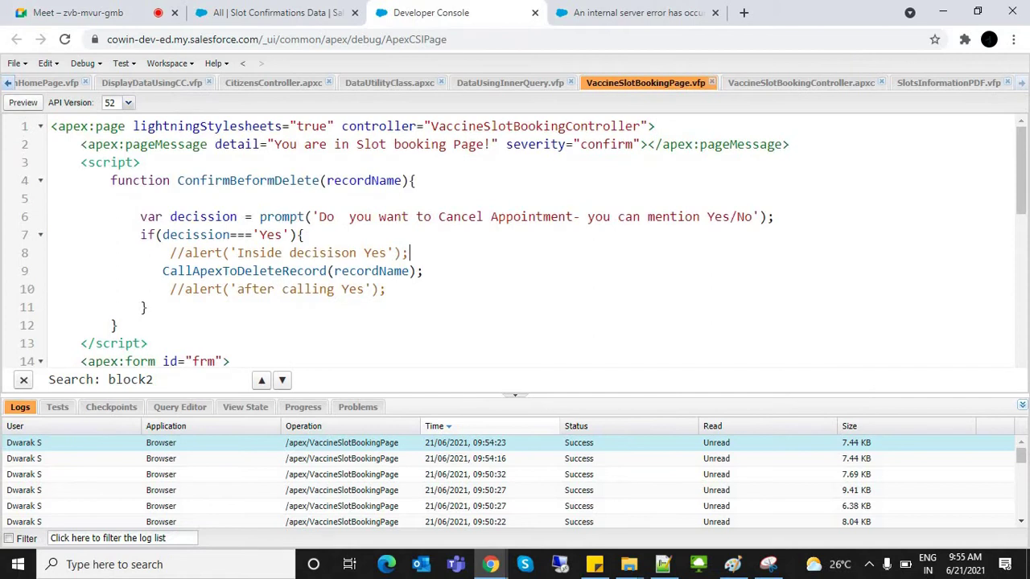
pyautogui.hotkey('ctrl', 'g')
pyautogui.scroll(3, 524, 241)
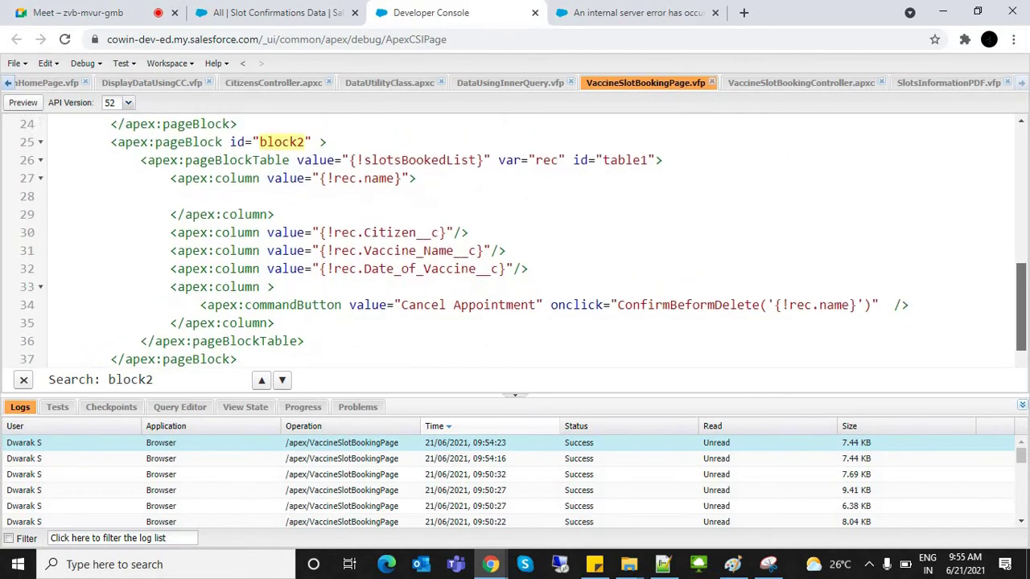
pyautogui.hotkey('ctrl', 'space')
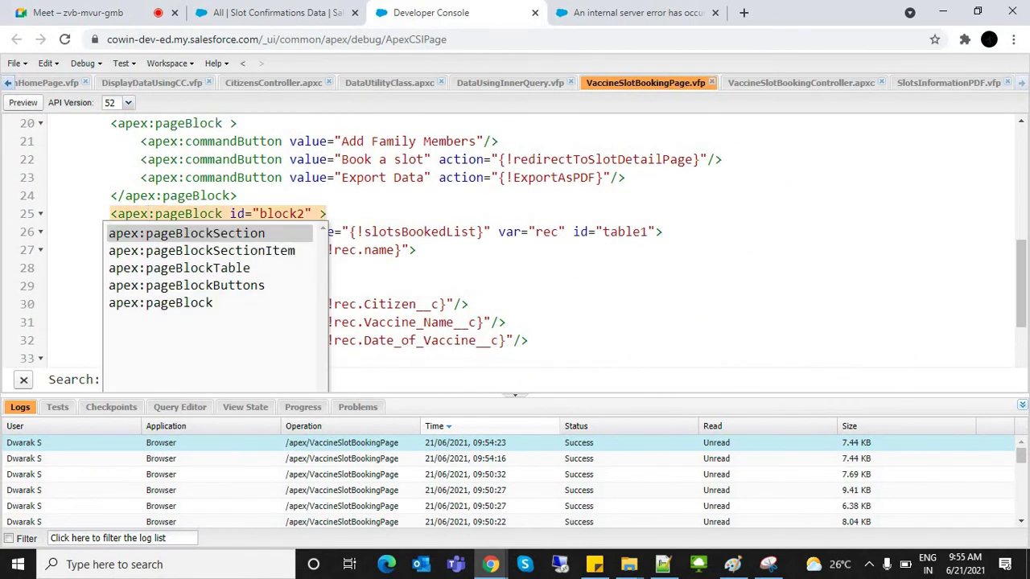
pyautogui.press('Escape')
pyautogui.press('Home')
pyautogui.hotkey('shift', 'Down')
pyautogui.hotkey('shift', 'Down')
pyautogui.hotkey('shift', 'Down')
pyautogui.hotkey('shift', 'Down')
pyautogui.hotkey('shift', 'Down')
pyautogui.hotkey('shift', 'Down')
pyautogui.hotkey('shift', 'Down')
pyautogui.hotkey('shift', 'Down')
pyautogui.hotkey('shift', 'Down')
pyautogui.hotkey('shift', 'Down')
pyautogui.hotkey('shift', 'Down')
pyautogui.hotkey('shift', 'Down')
pyautogui.hotkey('shift', 'Down')
pyautogui.hotkey('shift', 'Down')
pyautogui.hotkey('shift', 'Up')
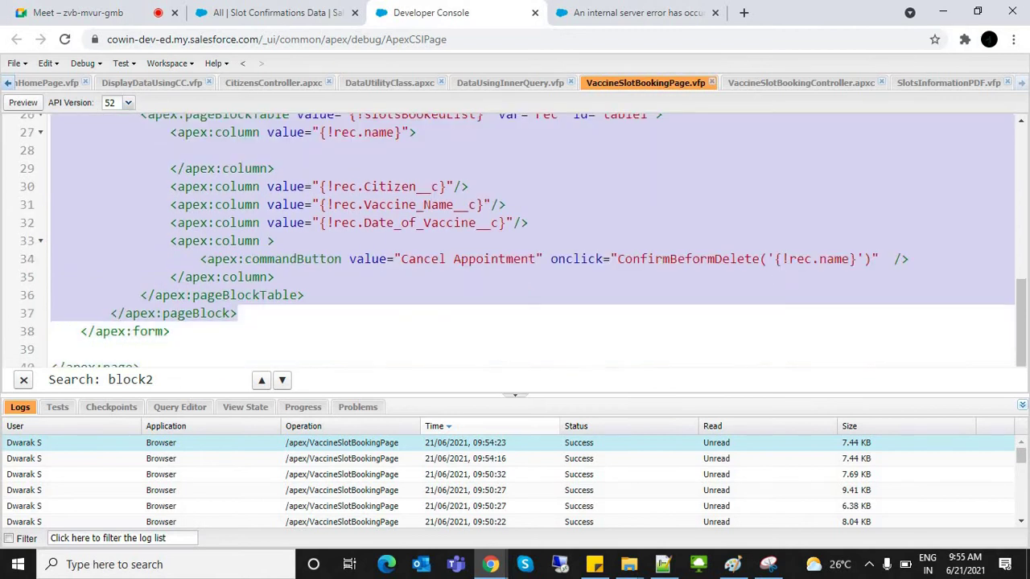
pyautogui.hotkey('shift', 'Up')
pyautogui.hotkey('shift', 'Left')
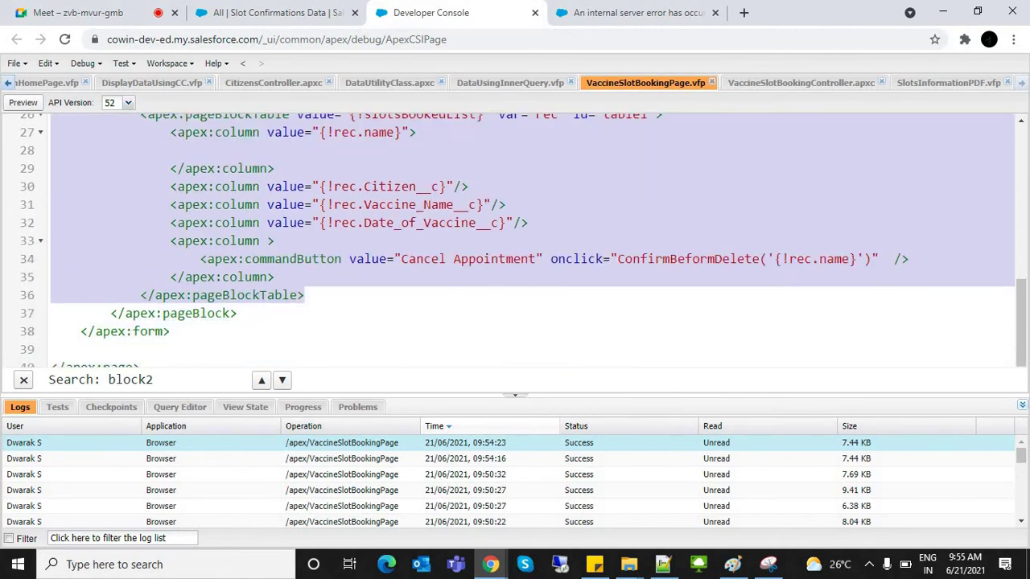
pyautogui.scroll(1, 524, 242)
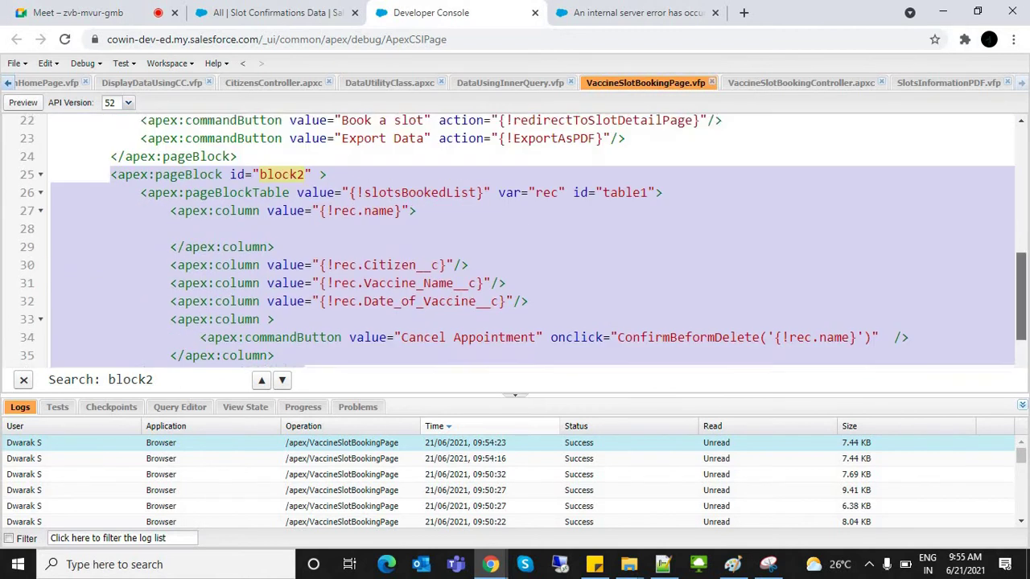
pyautogui.scroll(1, 524, 241)
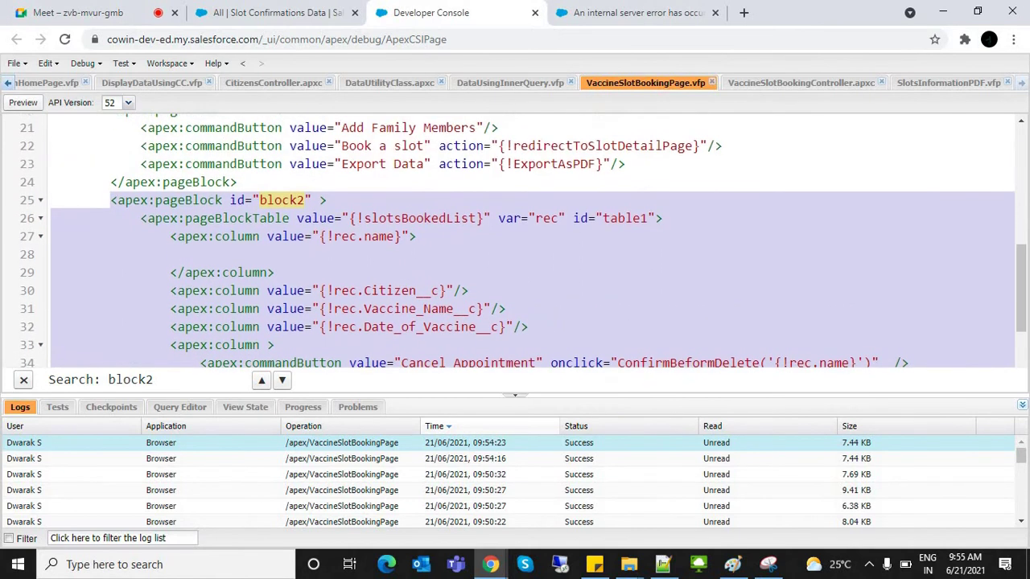
pyautogui.click(103, 181)
pyautogui.hotkey('shift', 'Down')
pyautogui.hotkey('shift', 'Down')
pyautogui.hotkey('shift', 'Down')
pyautogui.hotkey('shift', 'Down')
pyautogui.hotkey('shift', 'Down')
pyautogui.hotkey('shift', 'Down')
pyautogui.hotkey('shift', 'Down')
pyautogui.hotkey('shift', 'Down')
pyautogui.hotkey('shift', 'Down')
pyautogui.hotkey('shift', 'Down')
pyautogui.hotkey('shift', 'Down')
pyautogui.hotkey('shift', 'Down')
pyautogui.hotkey('shift', 'Down')
pyautogui.hotkey('shift', 'Down')
pyautogui.hotkey('shift', 'Down')
pyautogui.hotkey('shift', 'Down')
pyautogui.hotkey('ctrl', 'c')
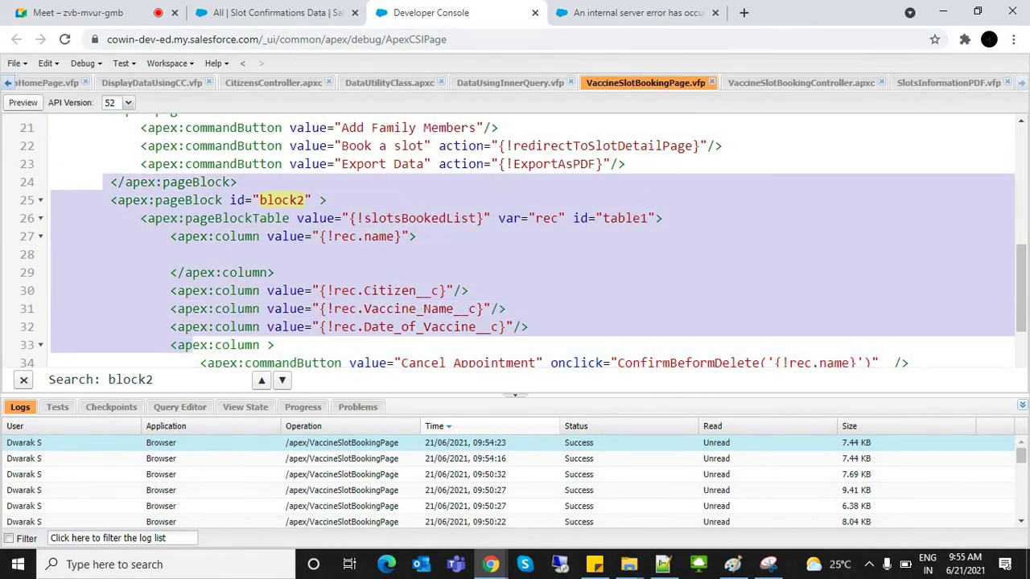
pyautogui.hotkey('shift', 'Up')
pyautogui.hotkey('shift', 'Up')
pyautogui.hotkey('shift', 'Up')
pyautogui.hotkey('shift', 'End')
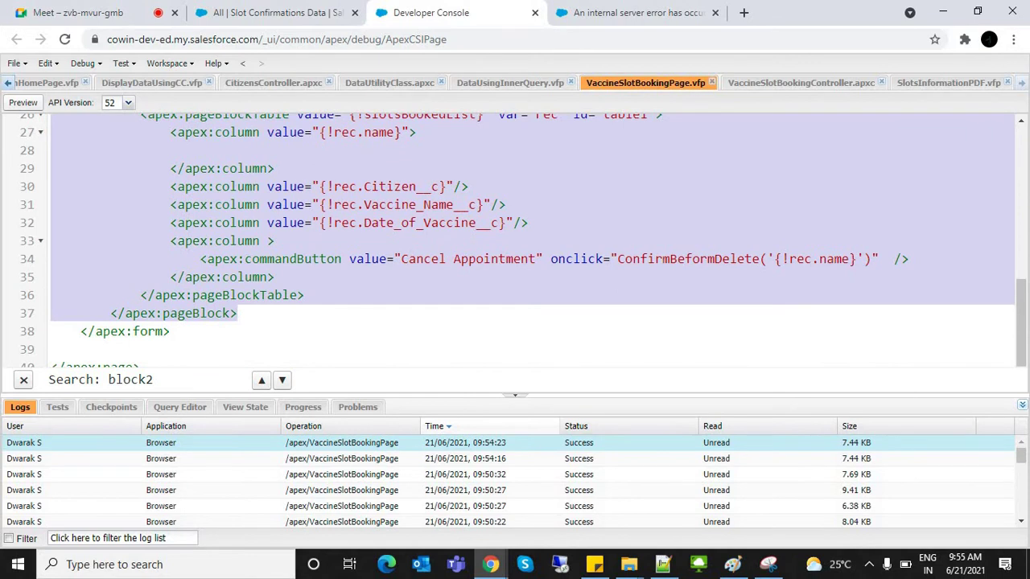
# Step: Paste the booked-slots table markup inside the apex:page tag of SlotsInformationPDF
pyautogui.click(948, 83)
pyautogui.click(136, 127)
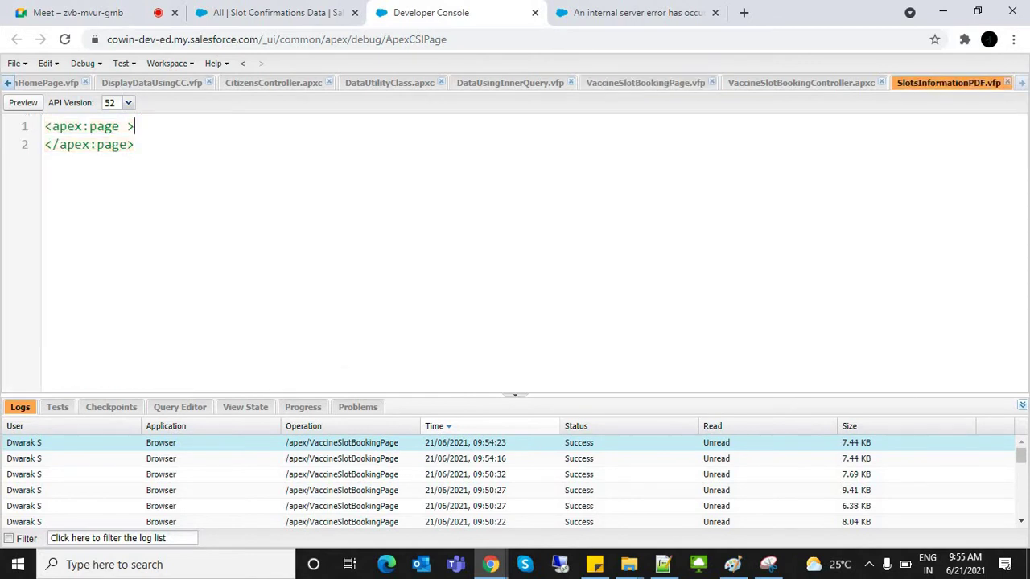
pyautogui.press('Return')
pyautogui.hotkey('ctrl', 'v')
# Step: Wrap the pasted table in an apex:form, removing the extra and stray closing tags
pyautogui.click(135, 126)
pyautogui.press('Return')
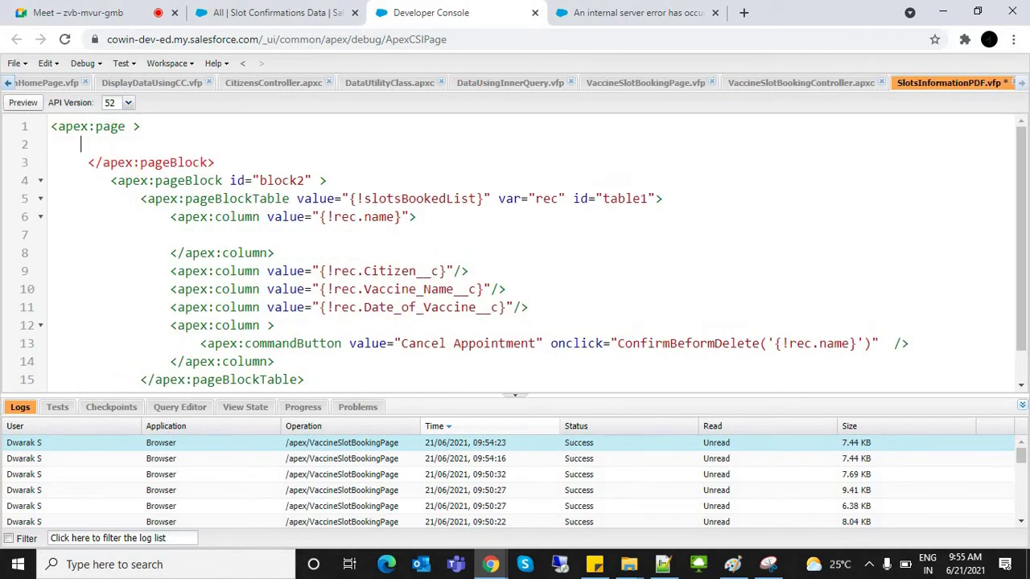
pyautogui.write('<apex:for')
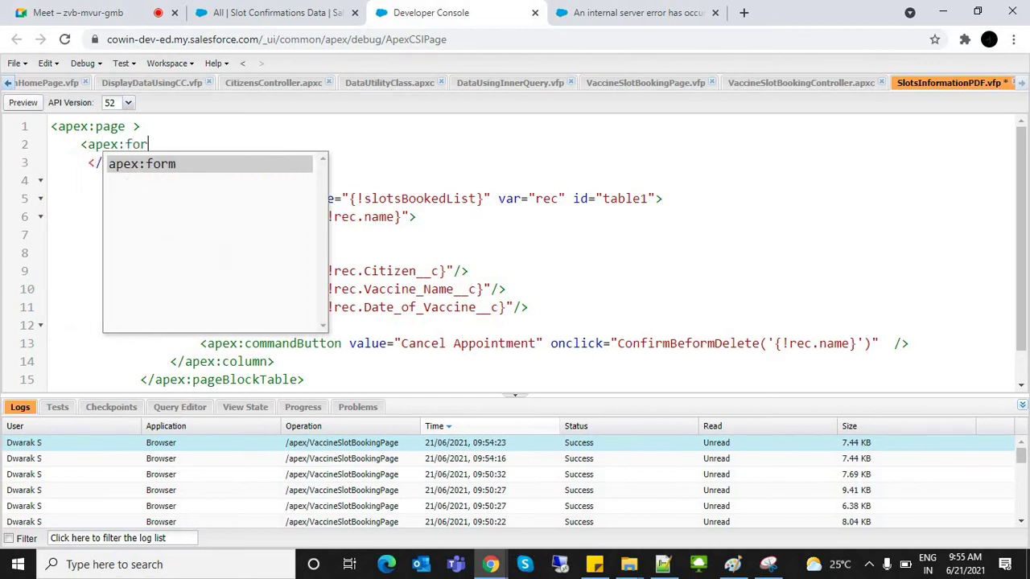
pyautogui.press('Return')
pyautogui.hotkey('shift', 'End')
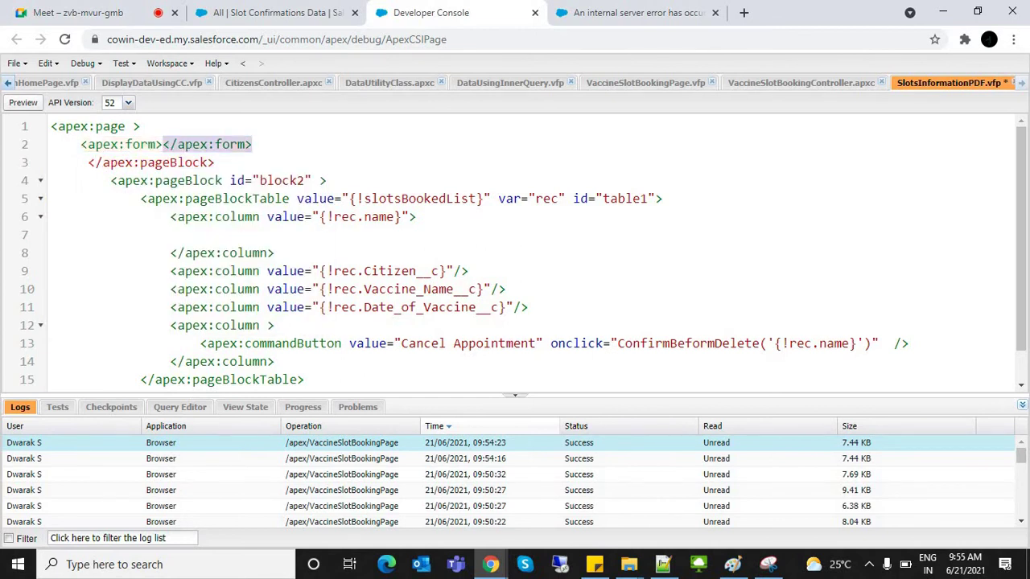
pyautogui.press('Delete')
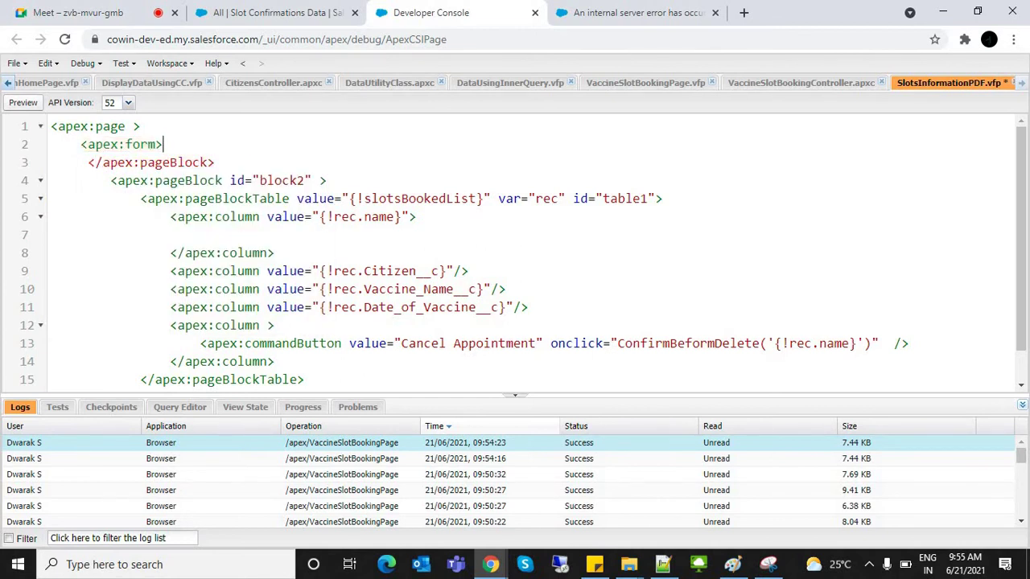
pyautogui.hotkey('shift', 'Down')
pyautogui.hotkey('shift', 'End')
pyautogui.press('Delete')
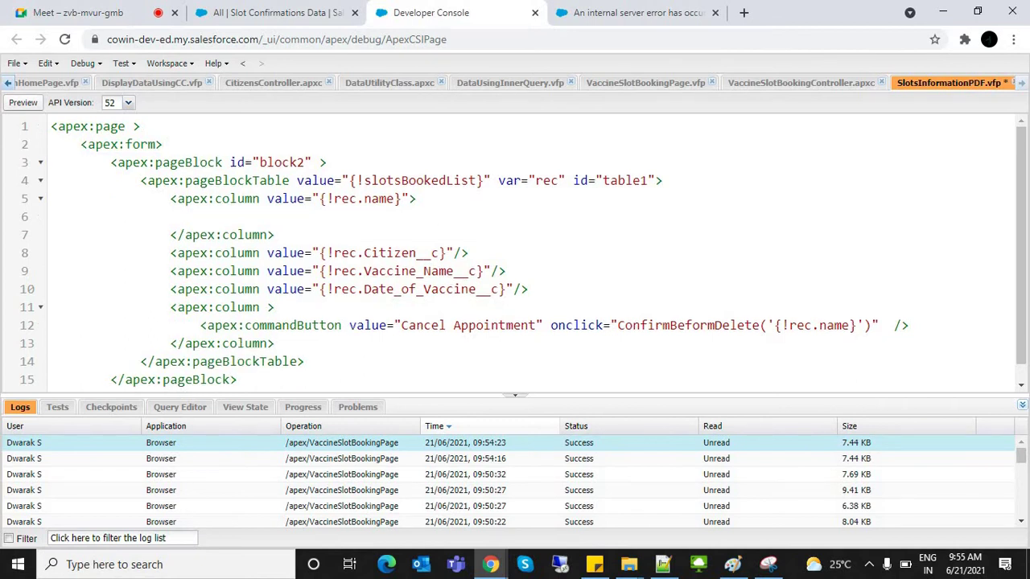
pyautogui.hotkey('shift', 'Home')
pyautogui.press('BackSpace')
pyautogui.write('</apex:form>')
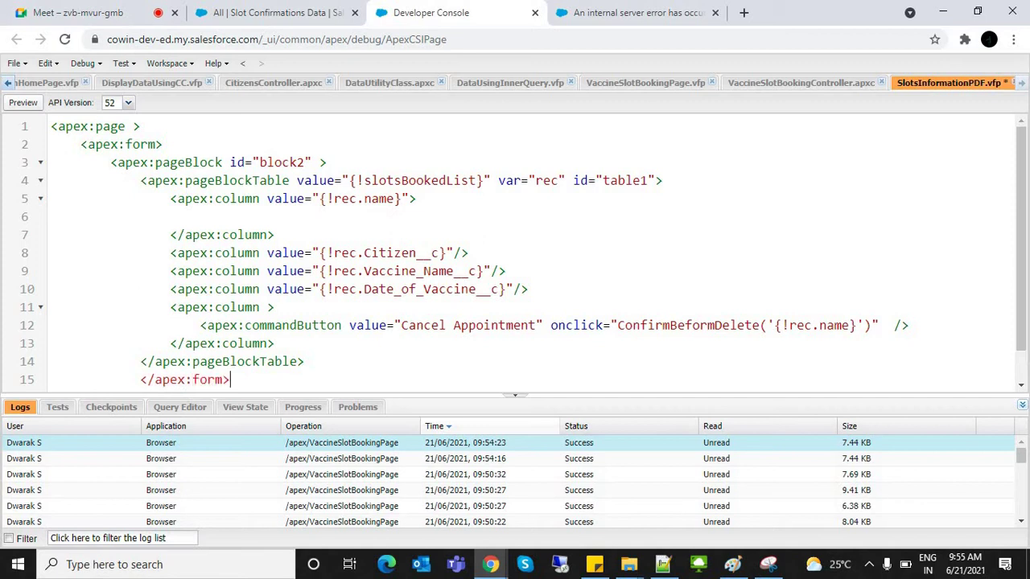
# Step: Move the closing </apex:pageBlock> tag to just above the closing form tag
pyautogui.click(185, 362)
pyautogui.press('Down')
pyautogui.press('Down')
pyautogui.press('Down')
pyautogui.press('Up')
pyautogui.hotkey('shift', 'Down')
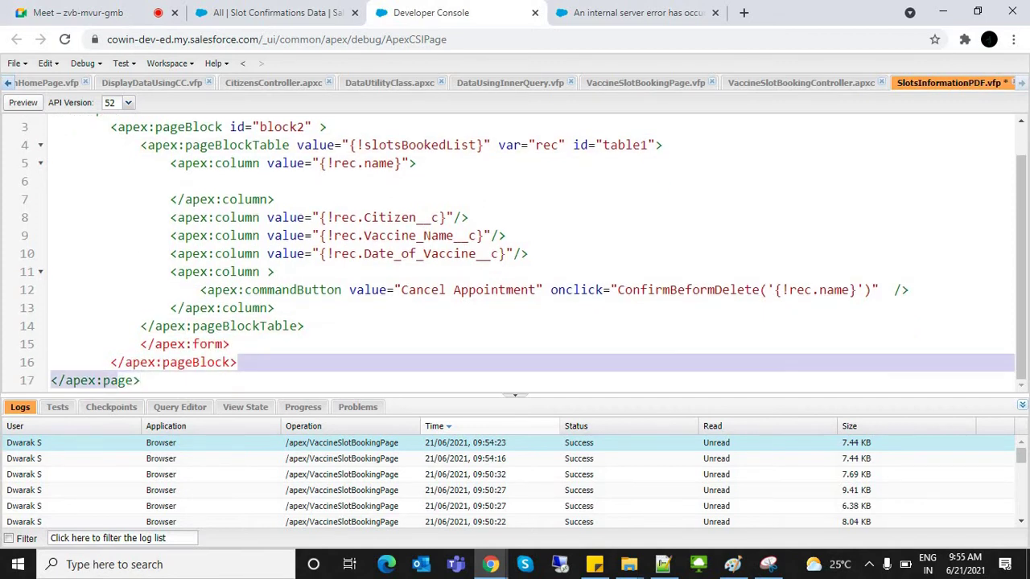
pyautogui.hotkey('shift', 'Up')
pyautogui.hotkey('shift', 'Home')
pyautogui.press('BackSpace')
pyautogui.press('Return')
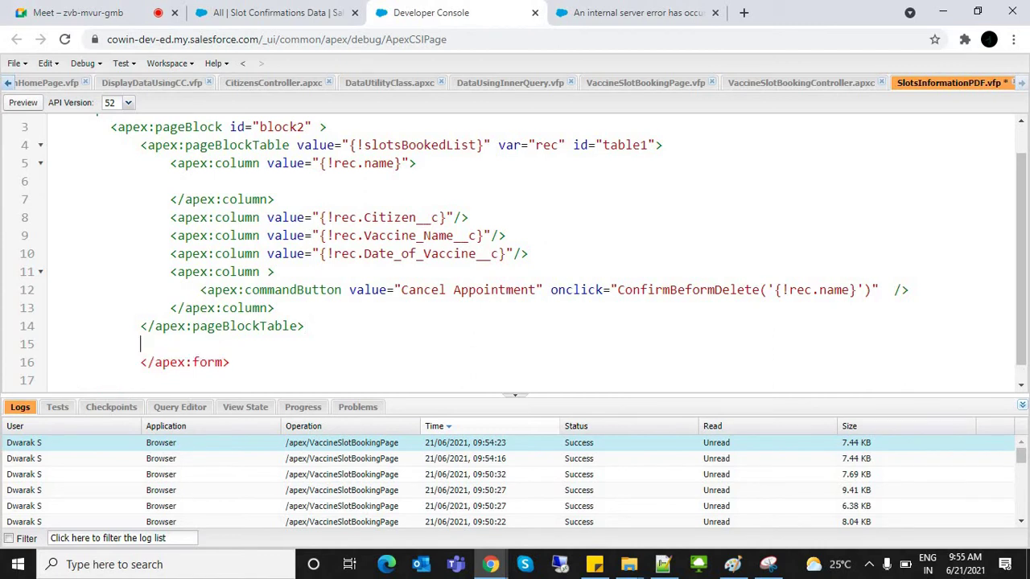
pyautogui.write('</apex:pageBlock>')
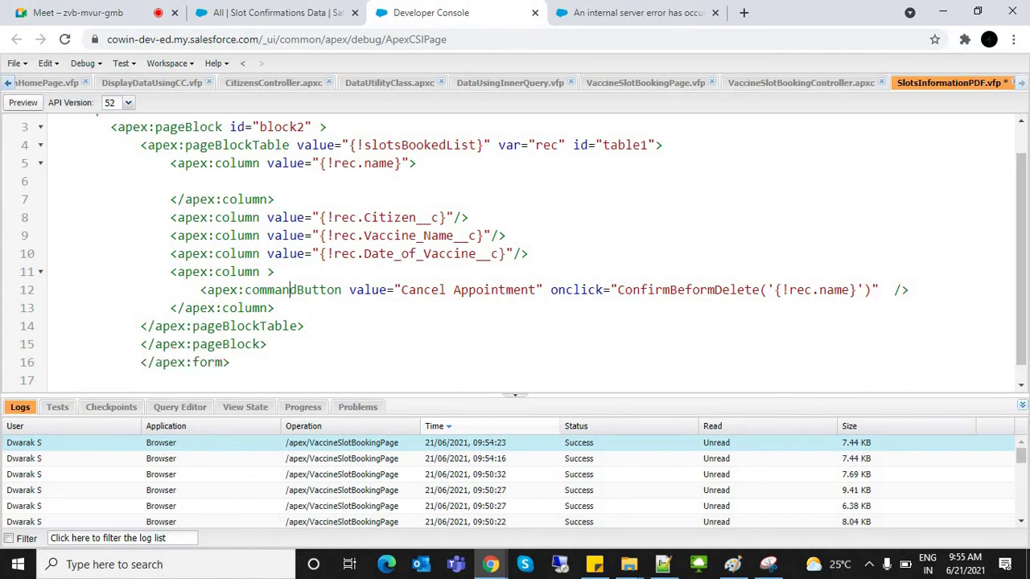
# Step: Delete the Cancel Appointment button column from the table
pyautogui.click(246, 308)
pyautogui.click(275, 308)
pyautogui.moveTo(170, 272); pyautogui.dragTo(274, 308)
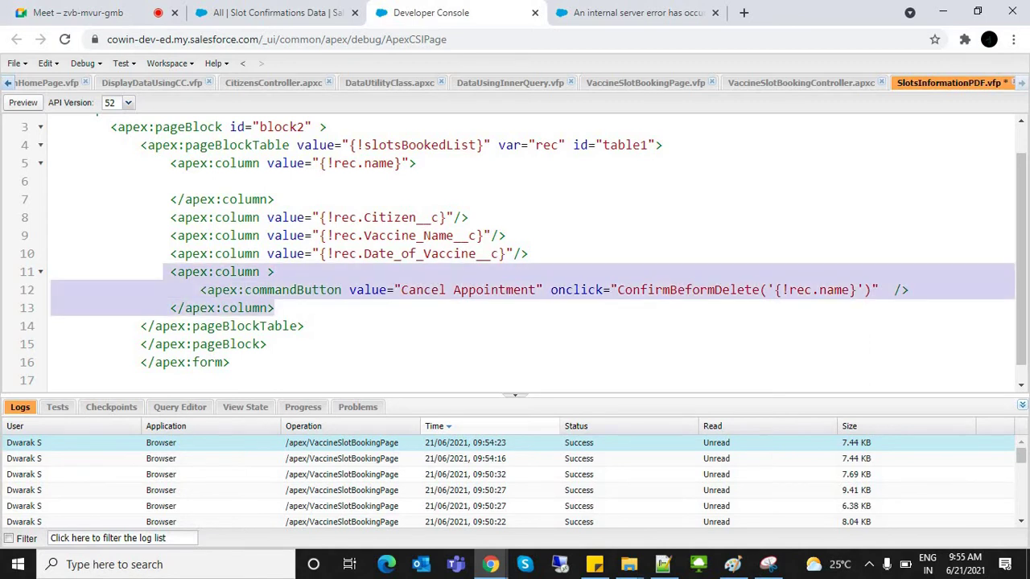
pyautogui.press('Delete')
# Step: Remove the rec.name column's empty body and closing tag, making it self-closing with '/'
pyautogui.click(281, 236)
pyautogui.click(357, 181)
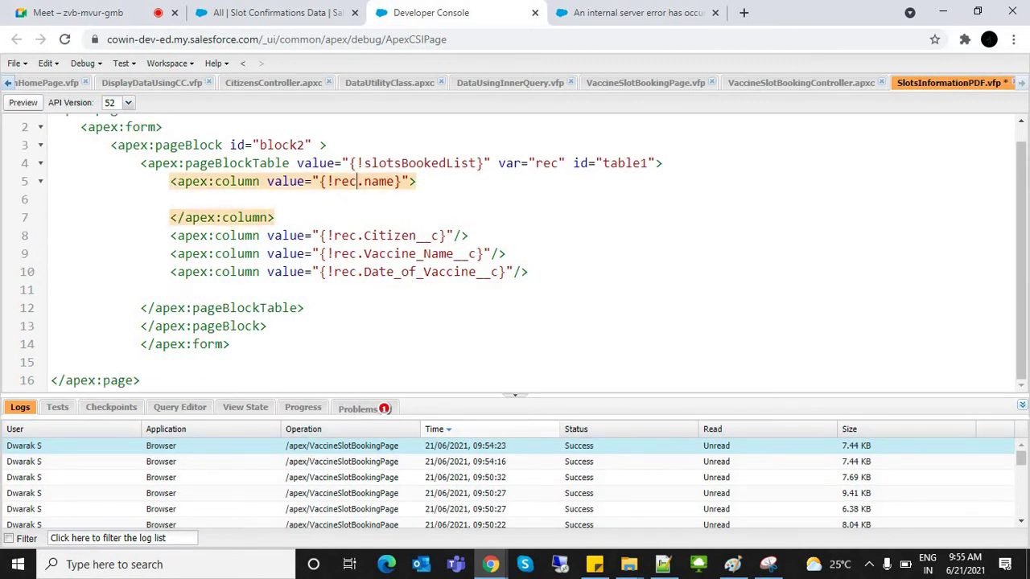
pyautogui.click(238, 217)
pyautogui.moveTo(33, 217); pyautogui.dragTo(33, 181)
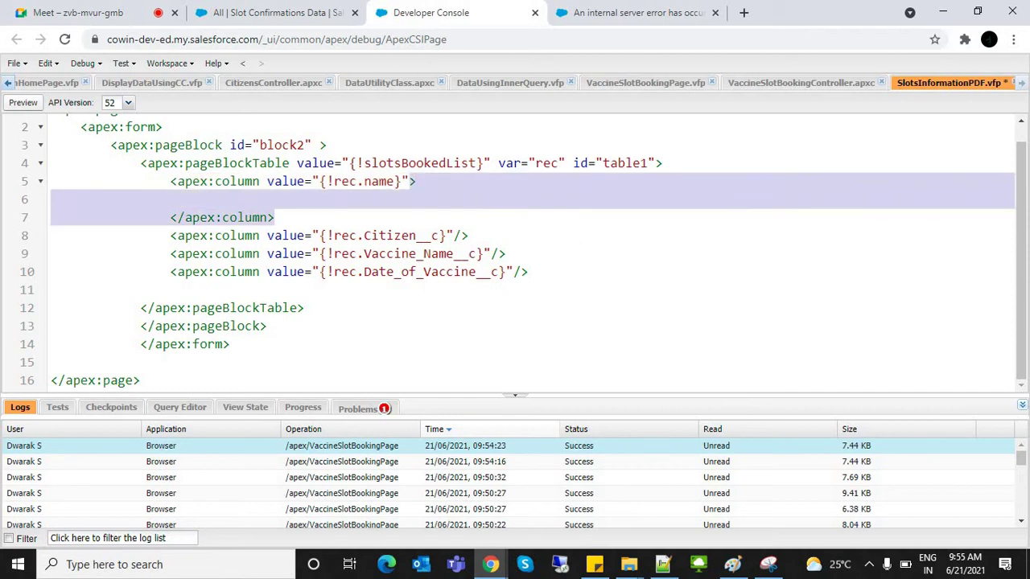
pyautogui.press('Delete')
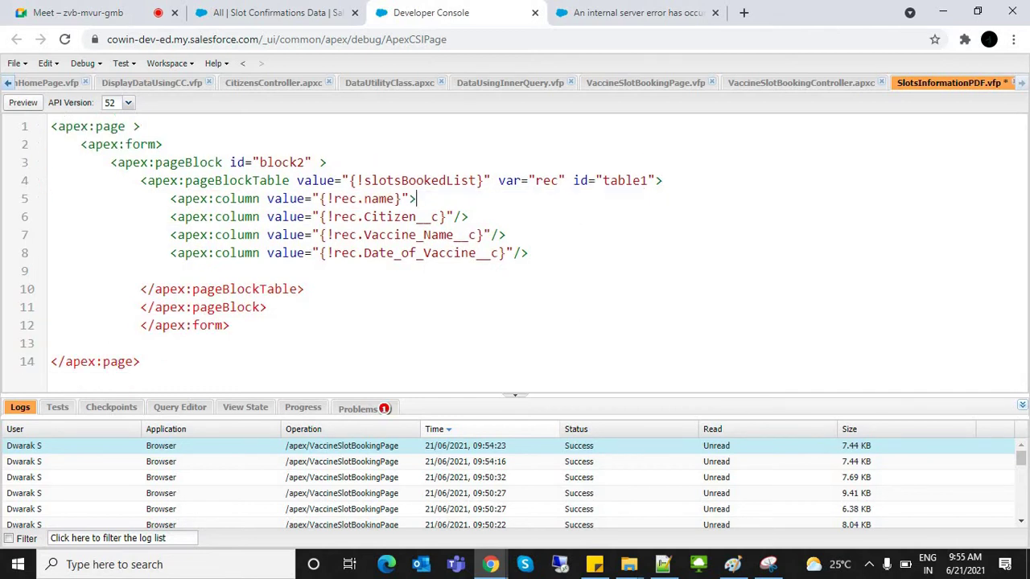
pyautogui.write('/')
pyautogui.click(178, 163)
pyautogui.hotkey('ctrl', 'space')
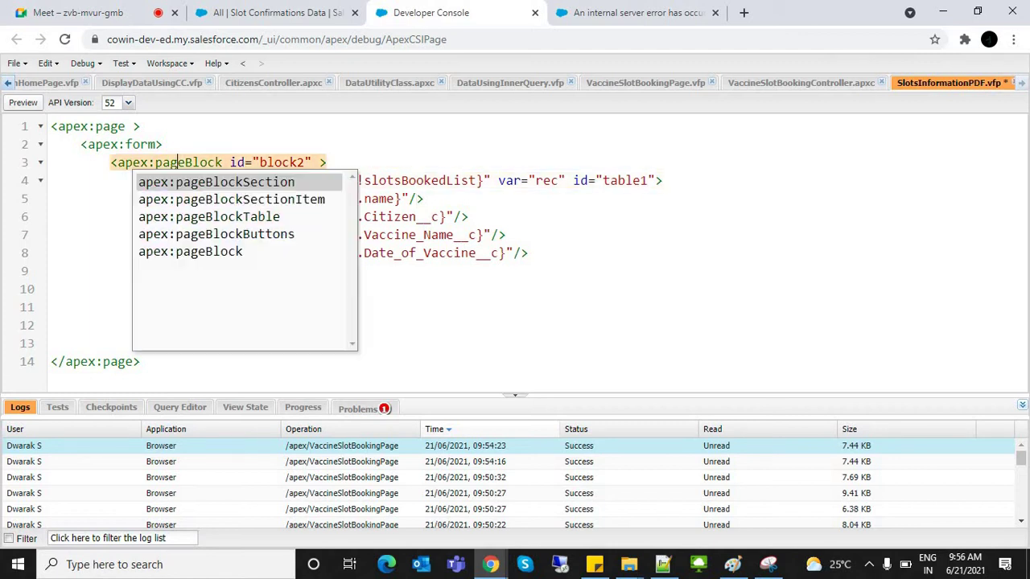
pyautogui.click(306, 288)
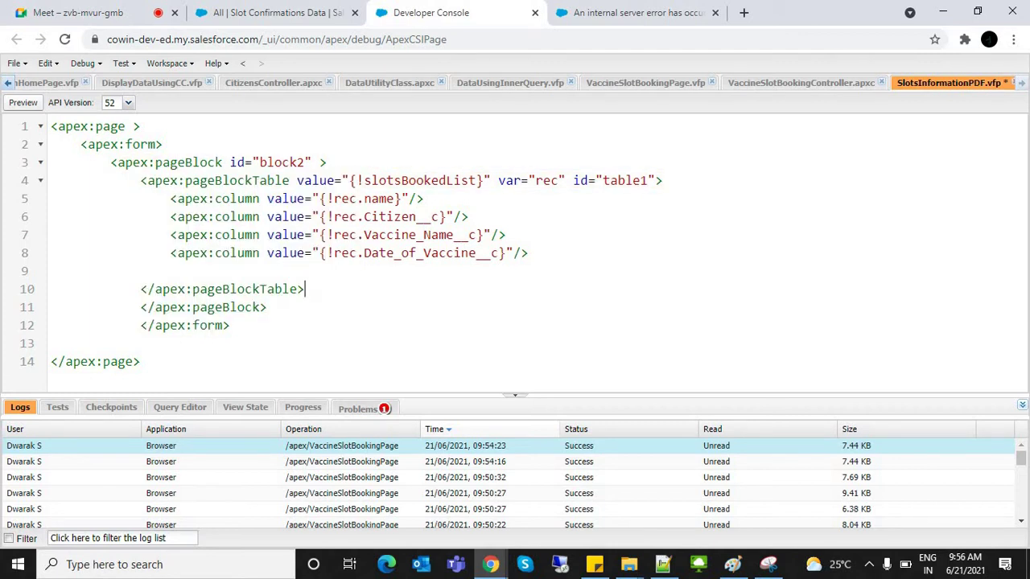
pyautogui.click(133, 127)
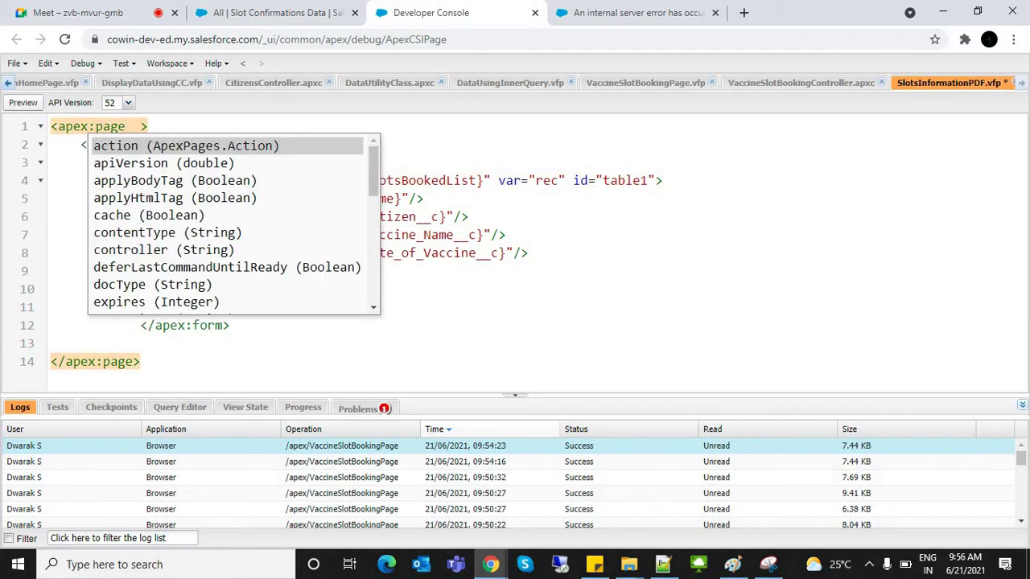
# Step: Set the page controller to slotsInformatinPDFControlle and create an Apex class with that name
pyautogui.write('con')
pyautogui.press('Down')
pyautogui.press('Return')
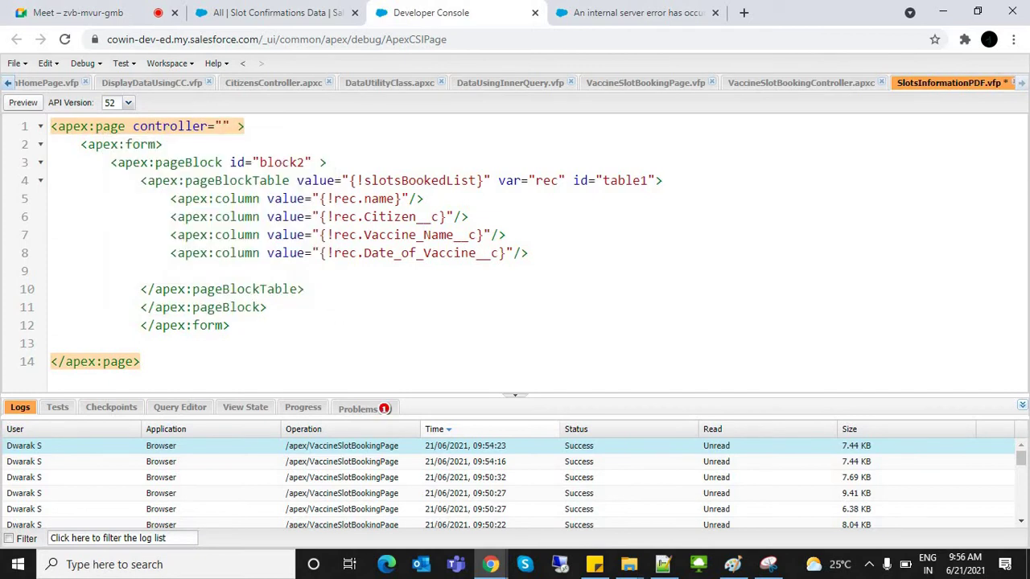
pyautogui.write('slotsInforma')
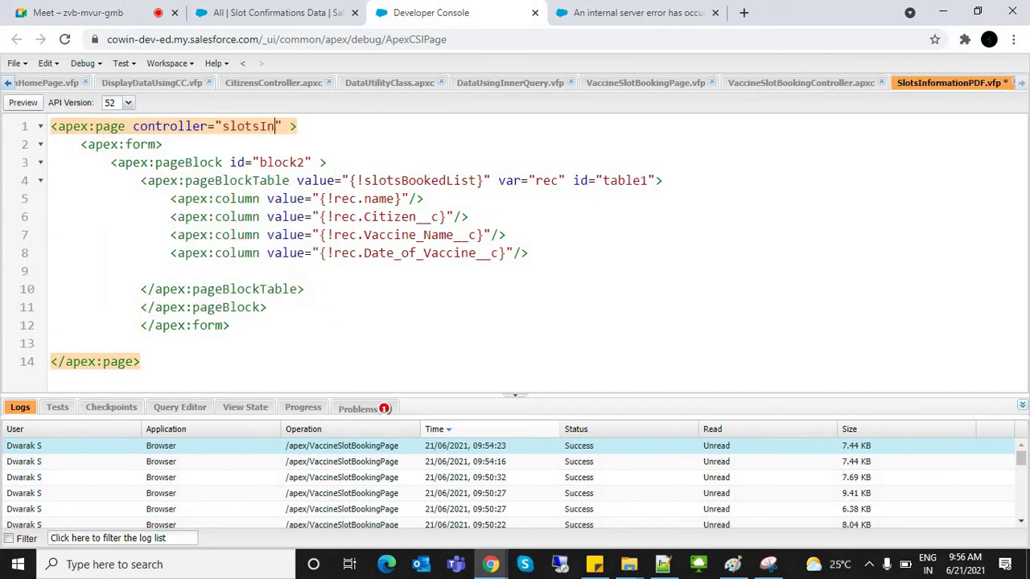
pyautogui.write('tinPDFCont')
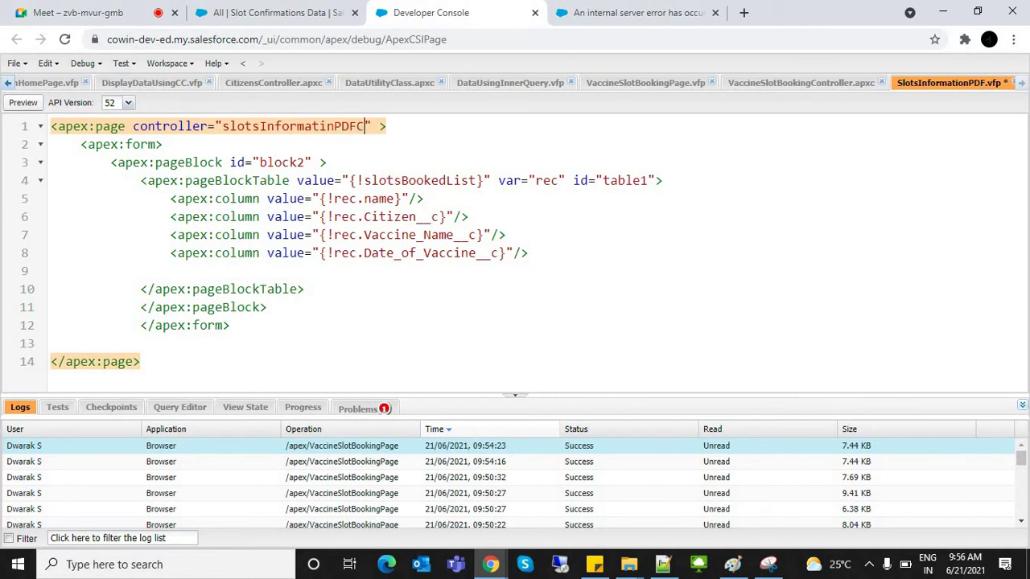
pyautogui.write('rolle')
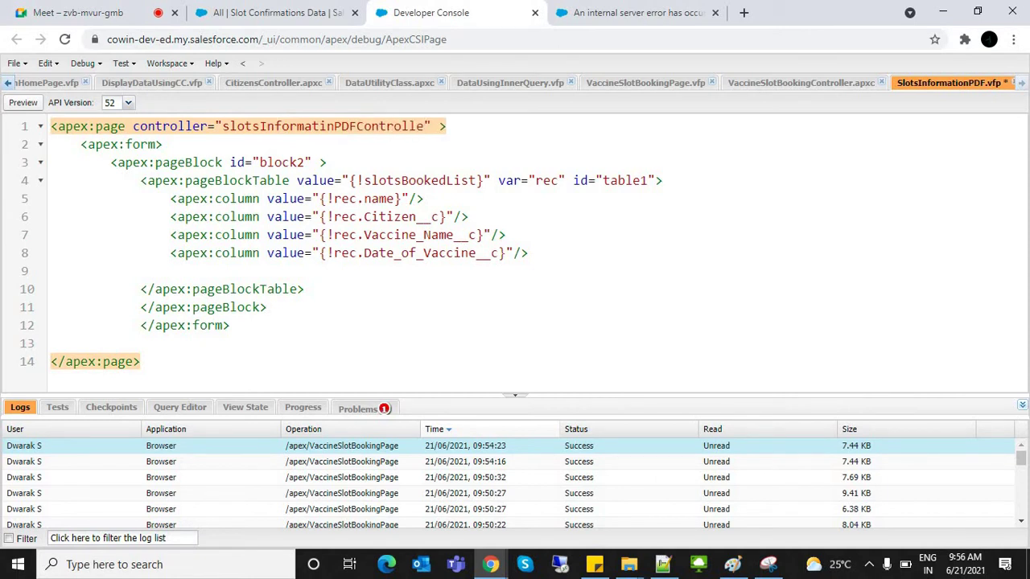
pyautogui.click(17, 63)
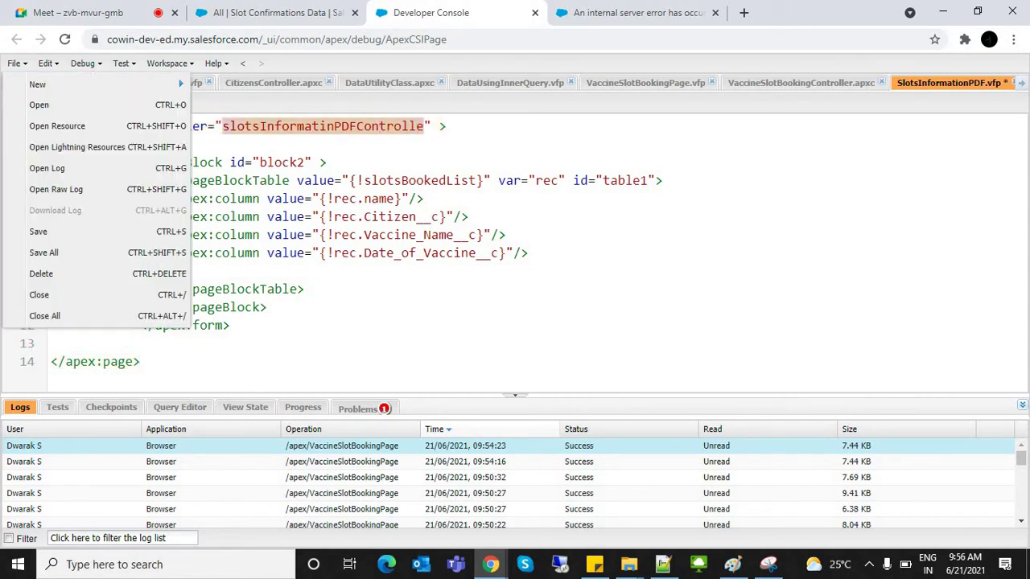
pyautogui.moveTo(38, 84)
pyautogui.click(214, 85)
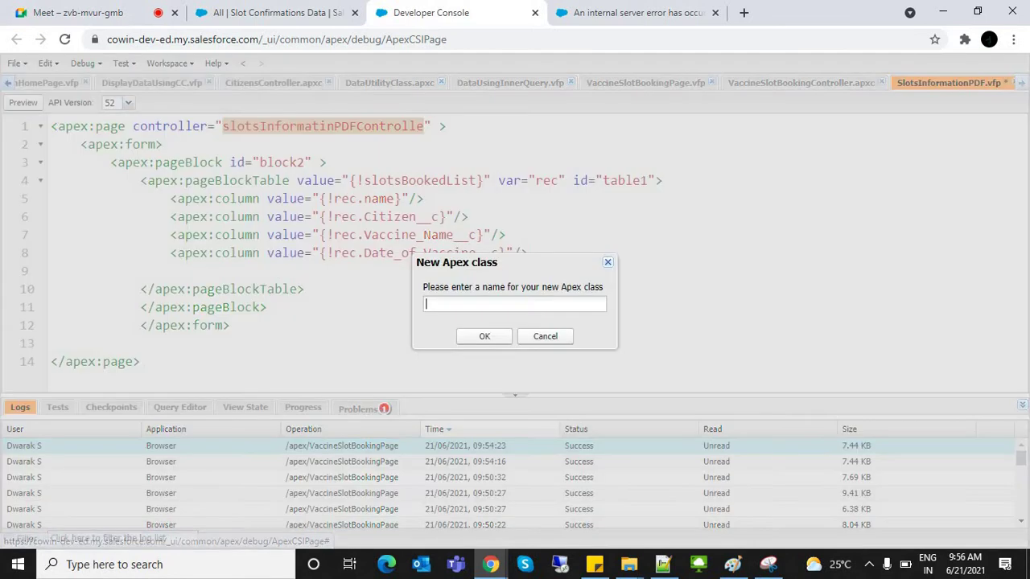
pyautogui.write('slotsInformatinPDFControlle')
pyautogui.press('Return')
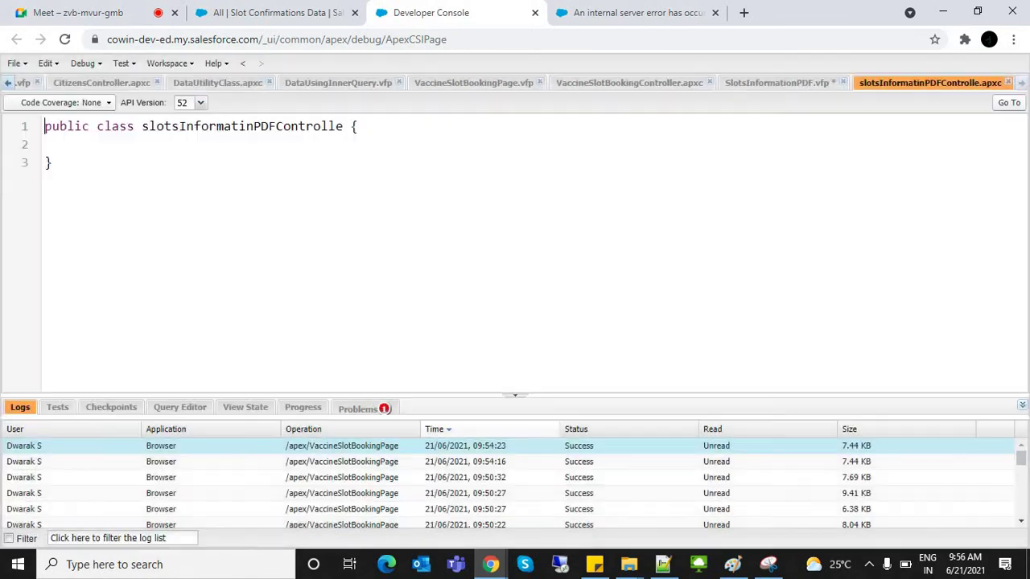
# Step: Rename the class to slotsInformatinPDFController and add an empty public constructor
pyautogui.click(776, 83)
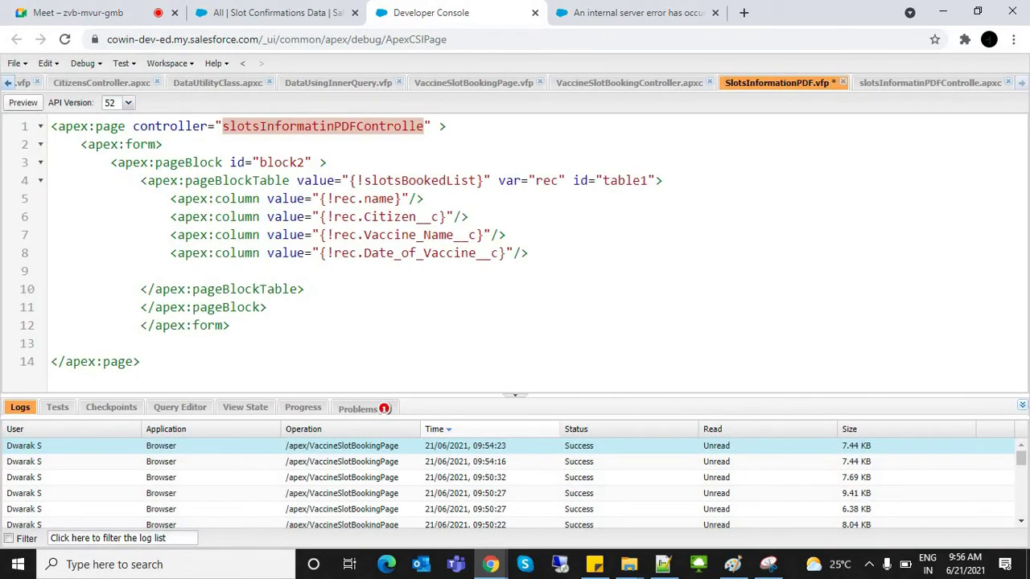
pyautogui.click(629, 83)
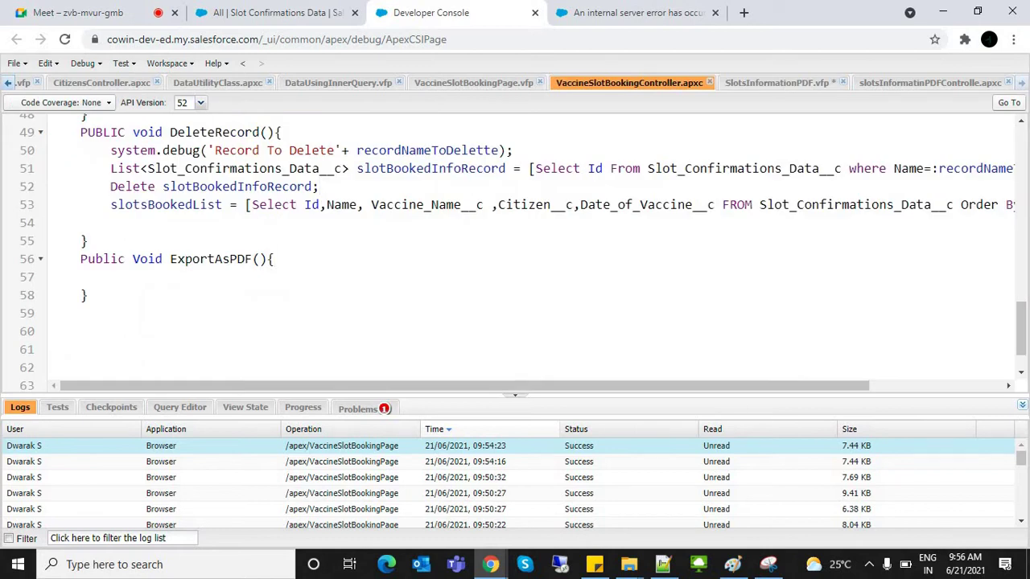
pyautogui.click(930, 83)
pyautogui.click(350, 126)
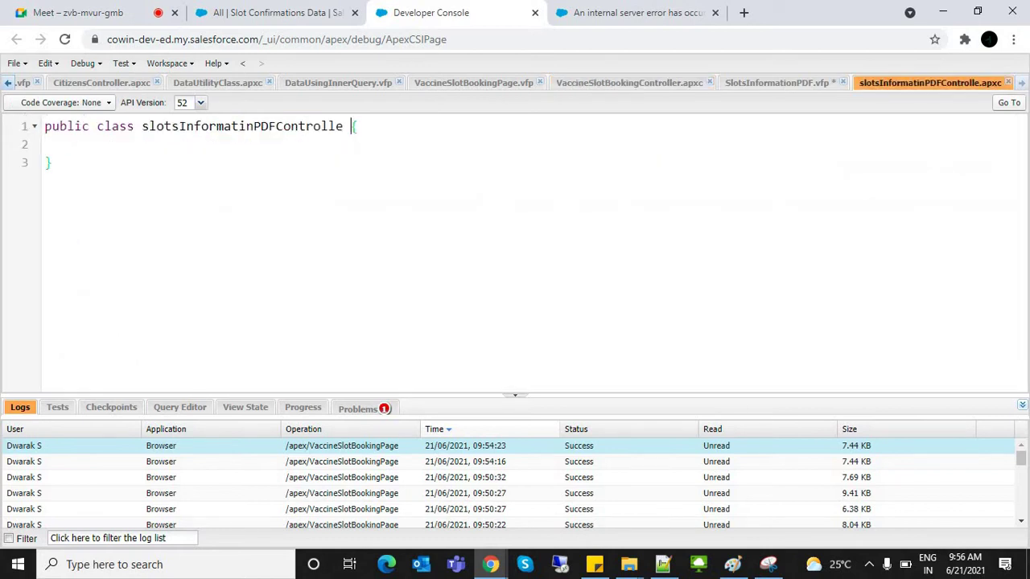
pyautogui.press('Left')
pyautogui.write('r')
pyautogui.click(367, 126)
pyautogui.press('Return')
pyautogui.write('Public')
pyautogui.write('slotsInformatinPDFController')
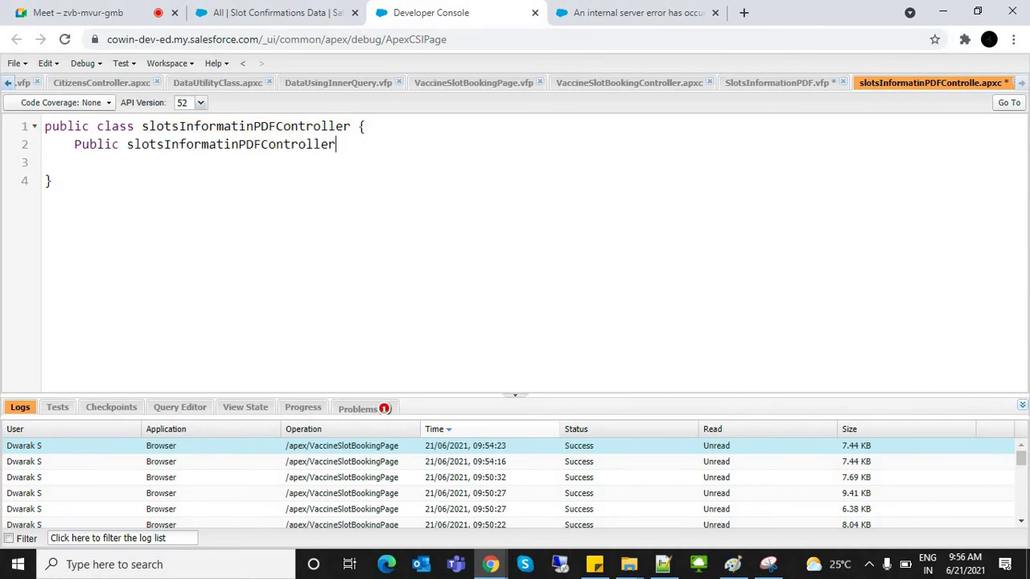
pyautogui.write('(){')
pyautogui.press('Return')
# Step: Copy the slotsBookedList query from VaccineSlotBookingController into the new constructor
pyautogui.hotkey('ctrl', 'alt', 'Left')
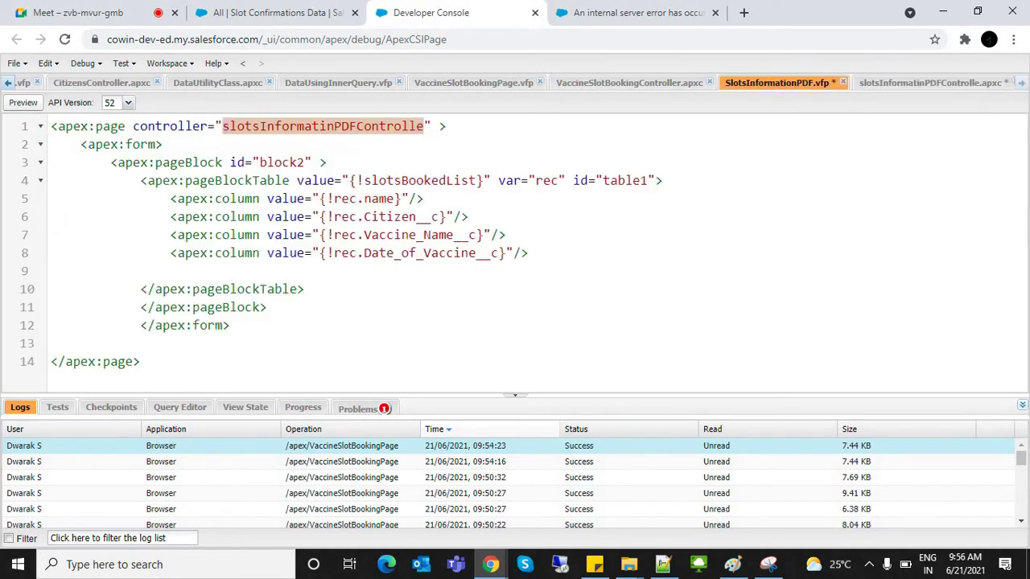
pyautogui.hotkey('ctrl', 'alt', 'Left')
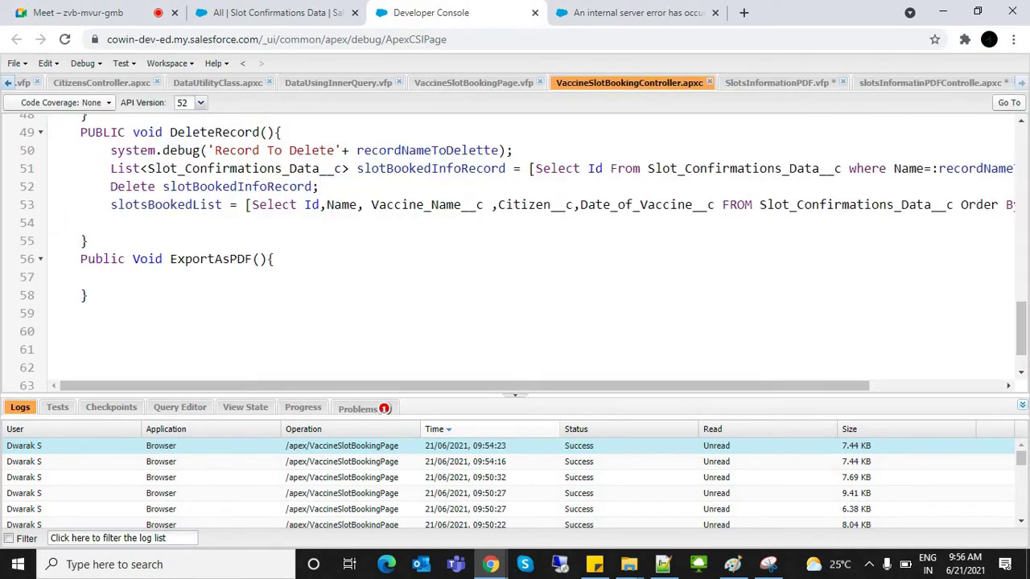
pyautogui.press('Down')
pyautogui.press('Home')
pyautogui.hotkey('shift', 'Down')
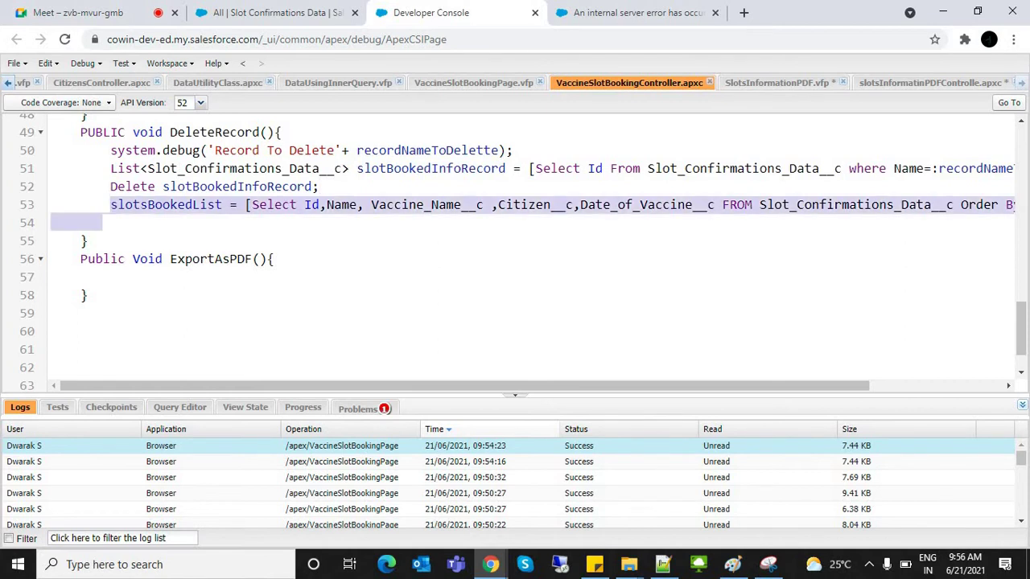
pyautogui.hotkey('ctrl', 'c')
pyautogui.hotkey('ctrl', 'alt', 'Right')
pyautogui.hotkey('ctrl', 'alt', 'Right')
pyautogui.hotkey('ctrl', 'v')
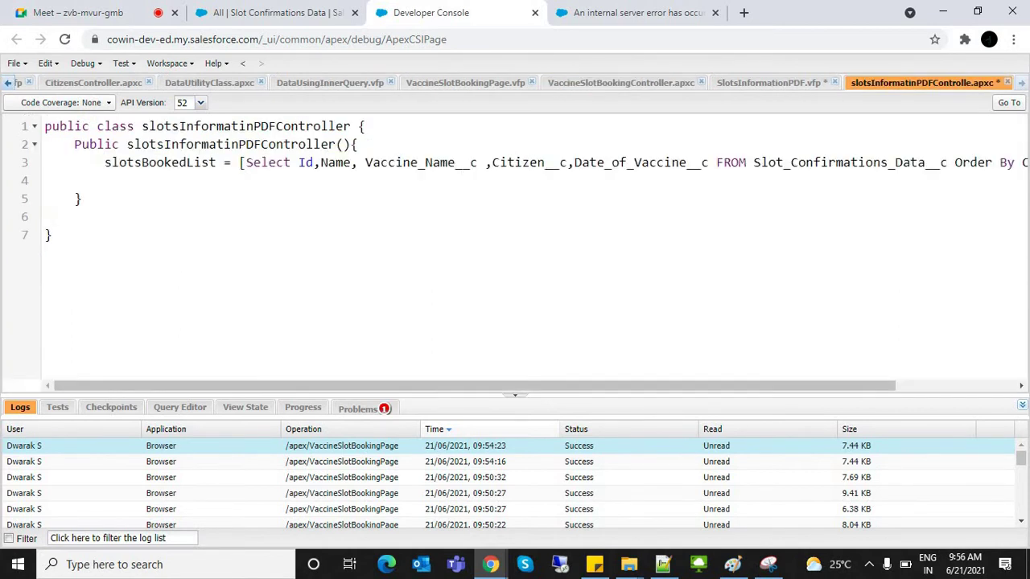
pyautogui.hotkey('ctrl', 'alt', 'Left')
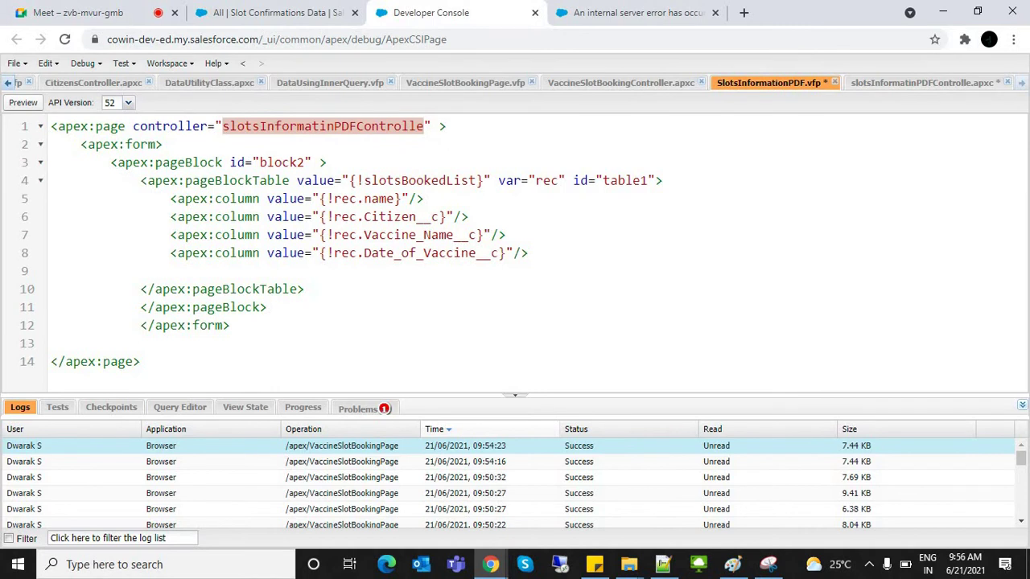
pyautogui.hotkey('ctrl', 'alt', 'Left')
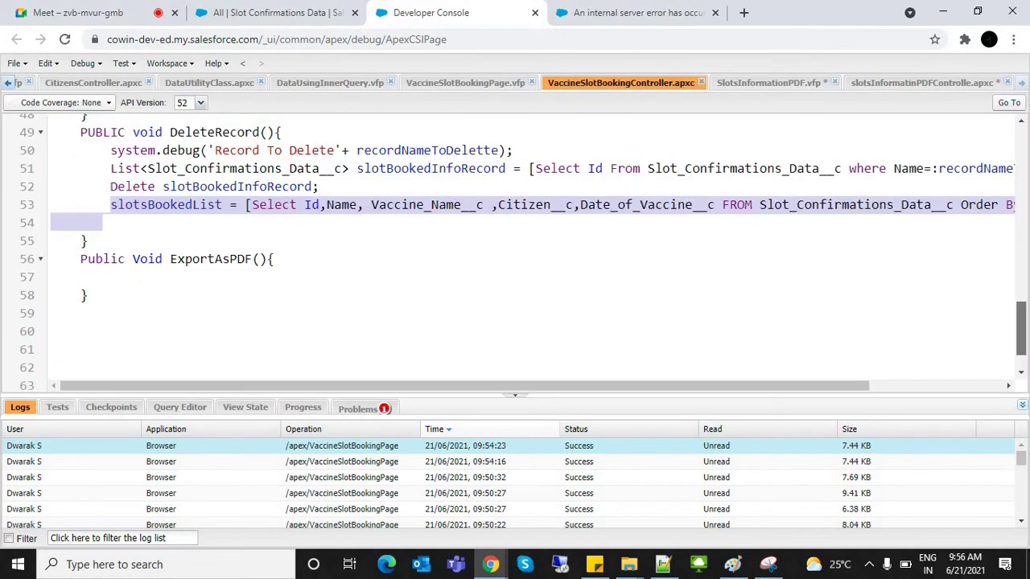
pyautogui.hotkey('ctrl', 'Home')
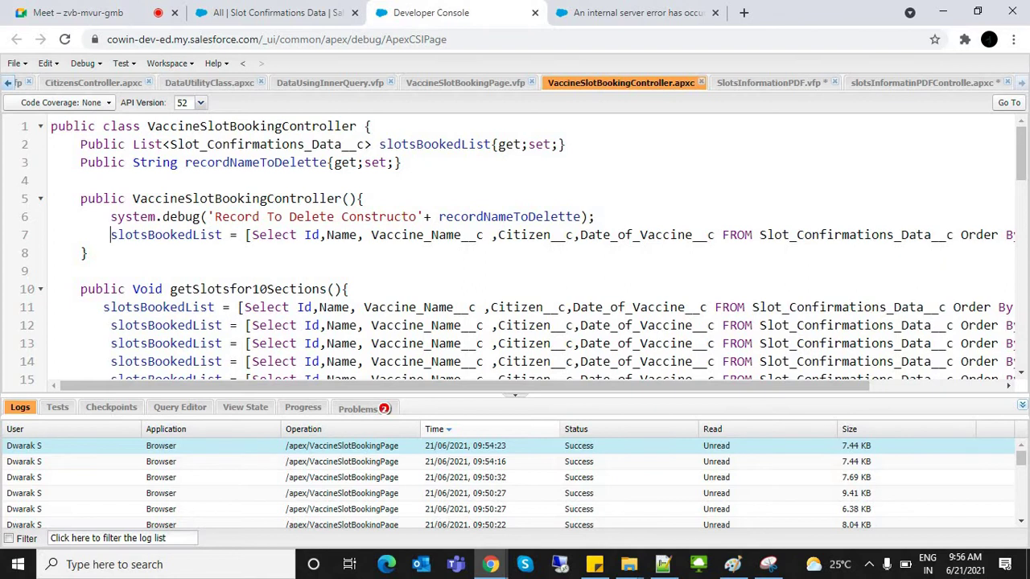
# Step: Copy the slotsBookedList {get;set;} declaration into the top of the new class
pyautogui.hotkey('shift', 'Down')
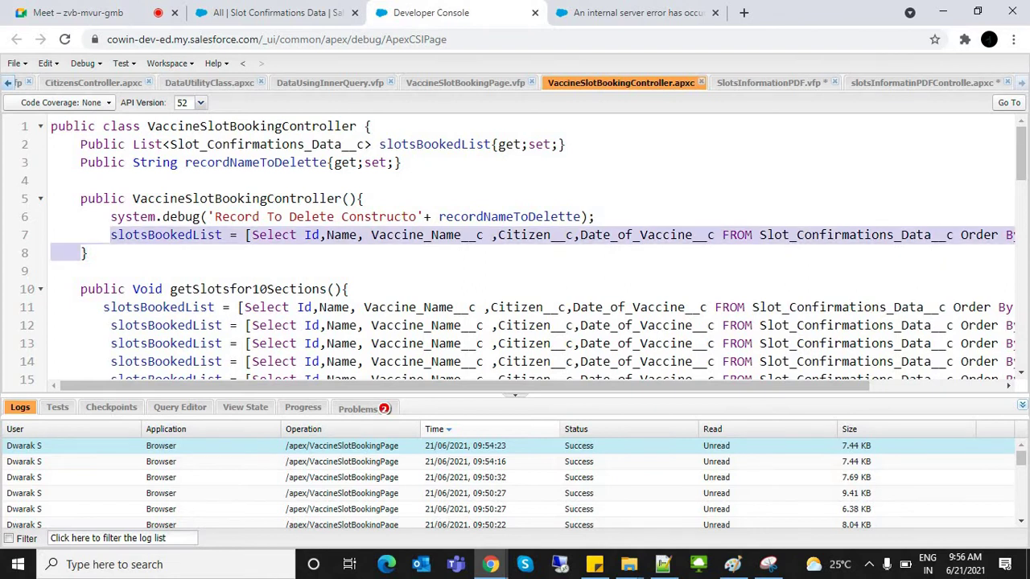
pyautogui.hotkey('ctrl', 'Tab')
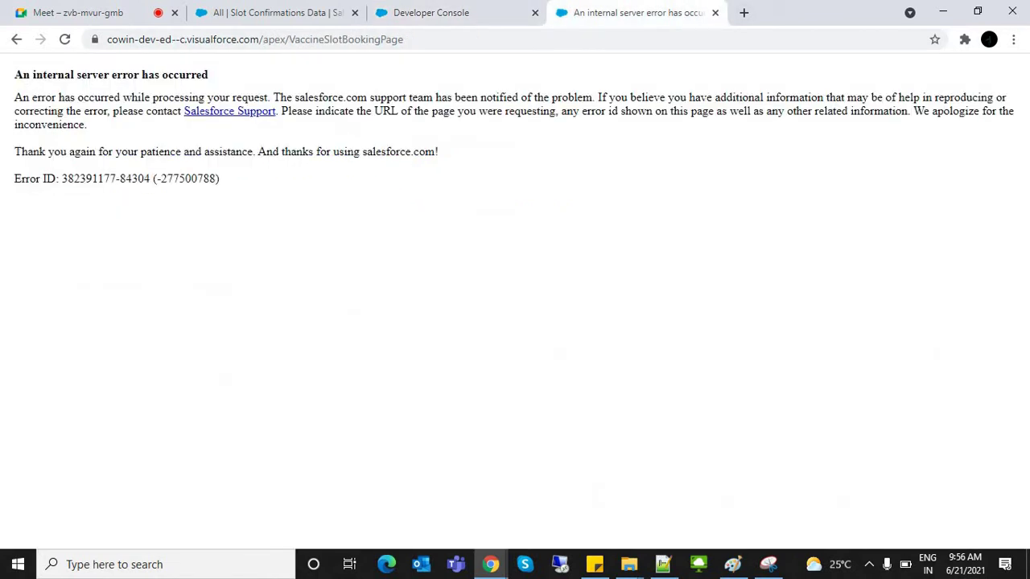
pyautogui.hotkey('ctrl', 'shift', 'Tab')
pyautogui.press('Up')
pyautogui.press('Up')
pyautogui.press('Up')
pyautogui.press('Up')
pyautogui.press('Up')
pyautogui.press('Up')
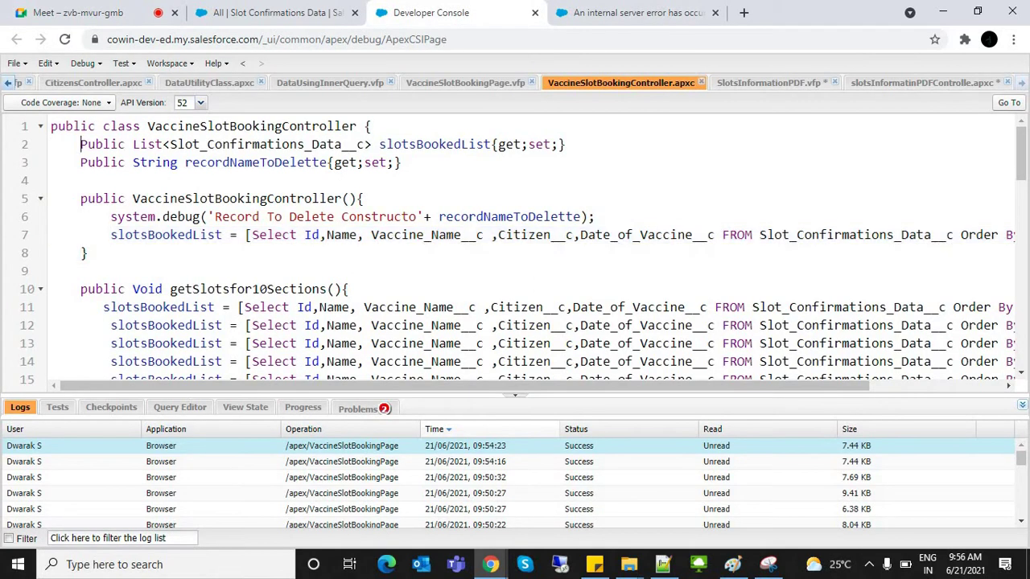
pyautogui.press('Home')
pyautogui.hotkey('shift', 'End')
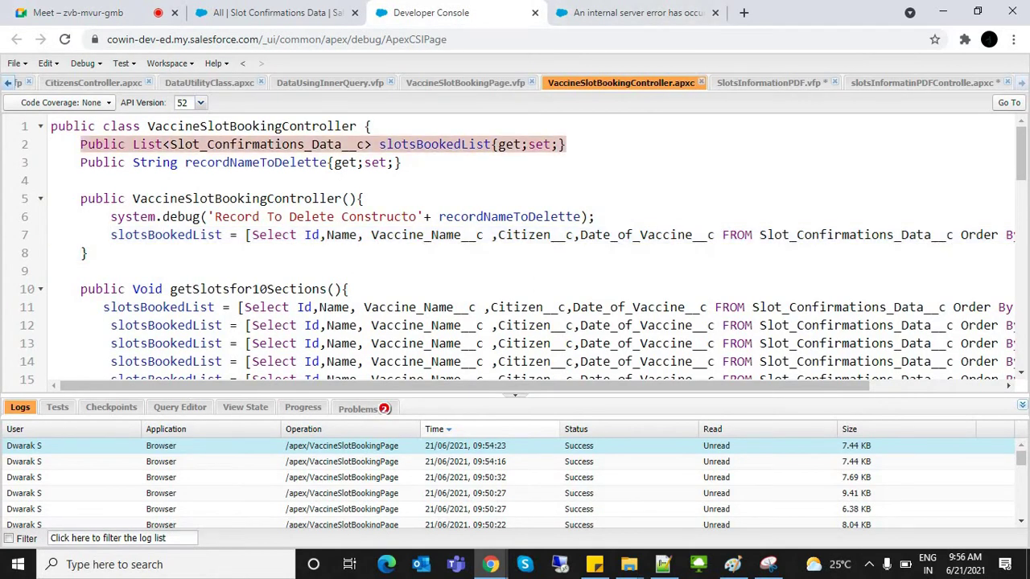
pyautogui.hotkey('ctrl', 'pagedown')
pyautogui.press('Return')
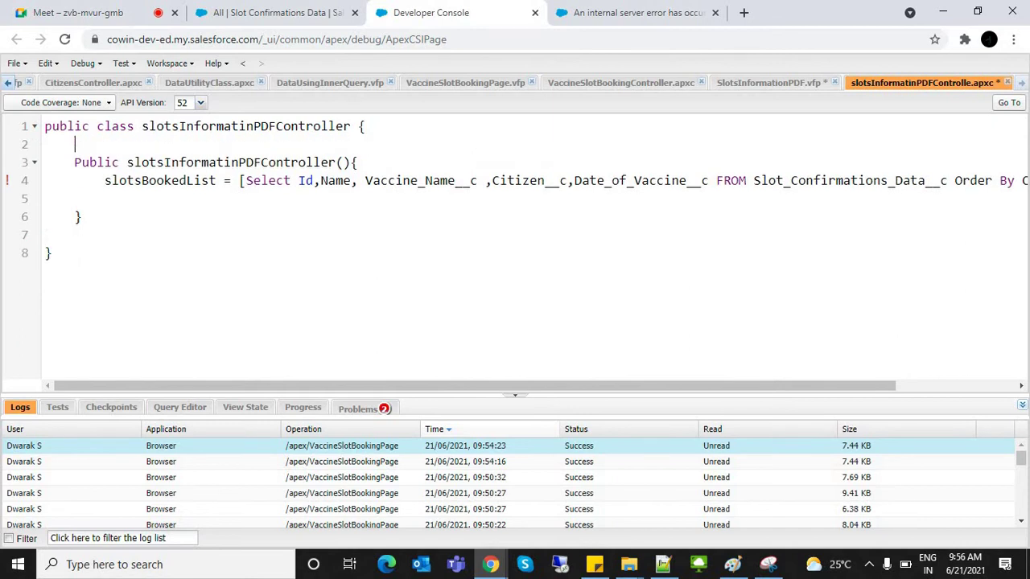
pyautogui.hotkey('ctrl', 'v')
pyautogui.press('Return')
# Step: Review the constructor query and save the slotsInformatinPDFController class
pyautogui.click(397, 144)
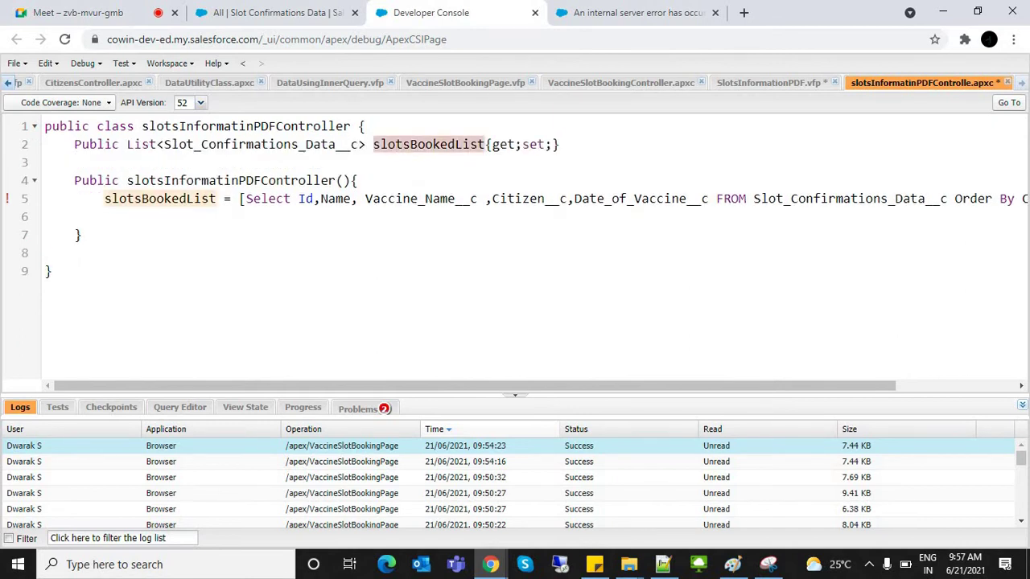
pyautogui.click(276, 198)
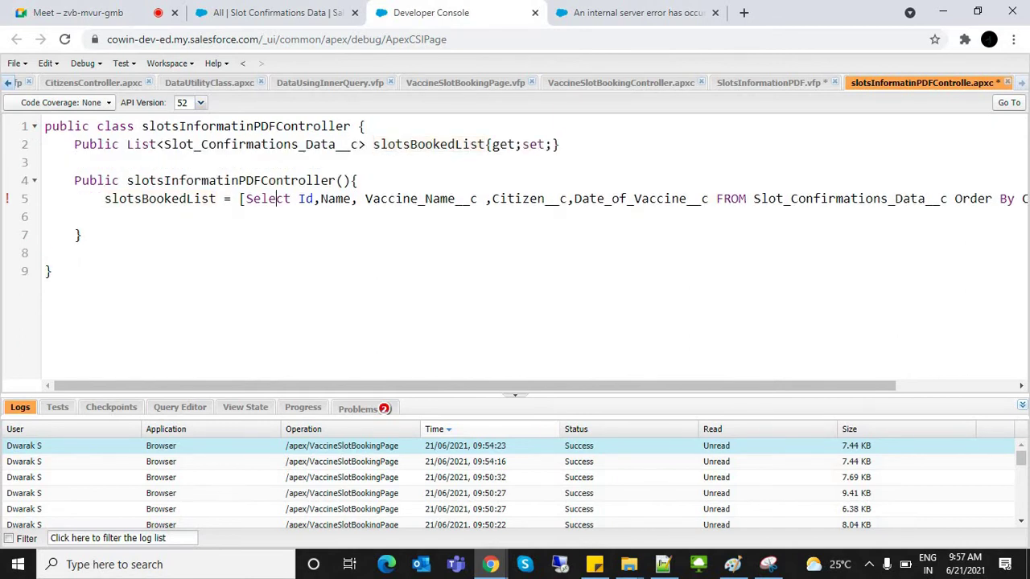
pyautogui.hscroll(1, 515, 242)
pyautogui.hscroll(2, 515, 242)
pyautogui.hscroll(-3, 515, 241)
pyautogui.click(81, 235)
pyautogui.hotkey('ctrl', 's')
pyautogui.click(246, 126)
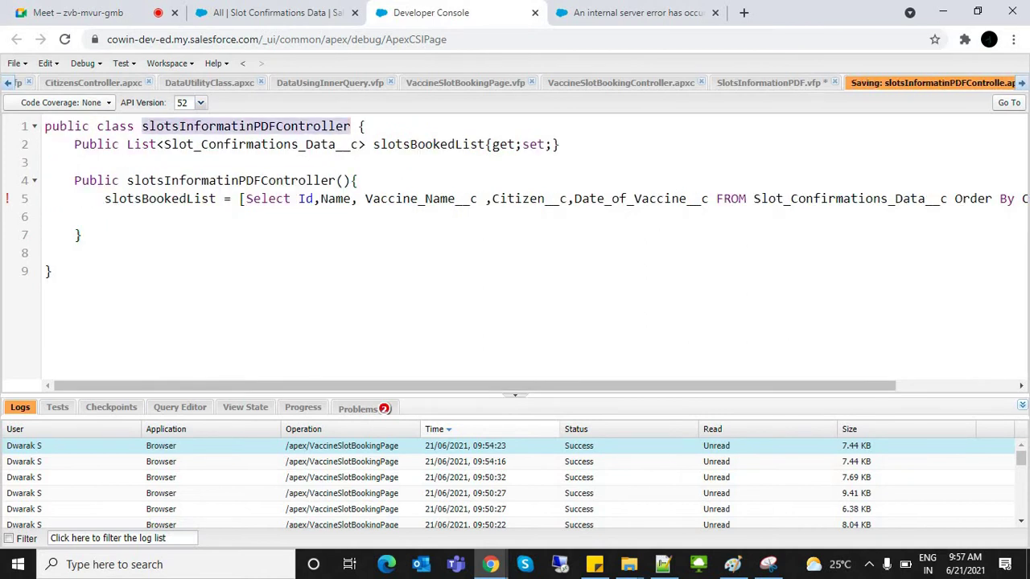
pyautogui.click(770, 83)
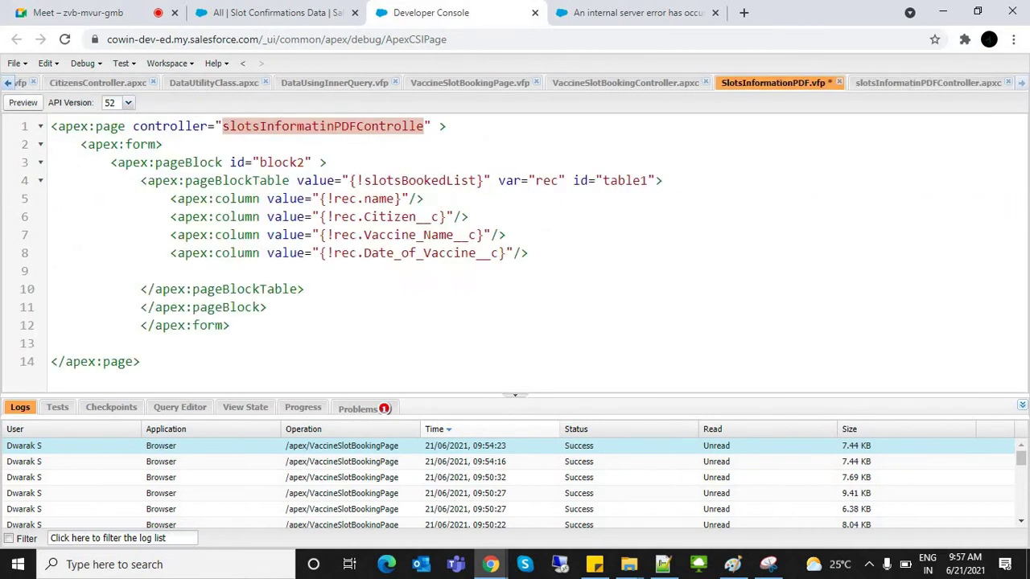
# Step: Fix the controller name to slotsInformatinPDFController, save, and preview the four booked slots
pyautogui.write('r')
pyautogui.hotkey('ctrl', 's')
pyautogui.click(424, 199)
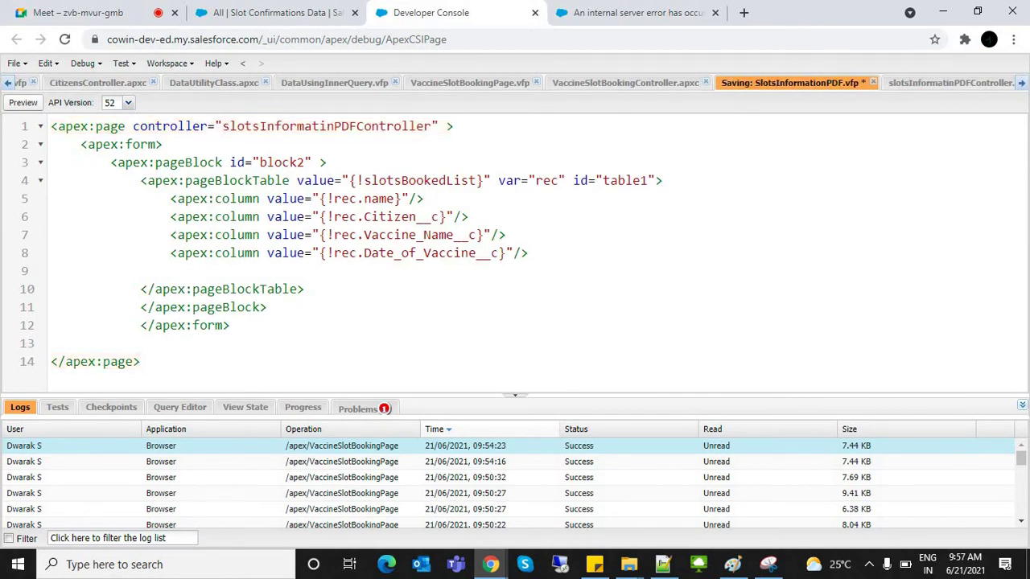
pyautogui.click(439, 126)
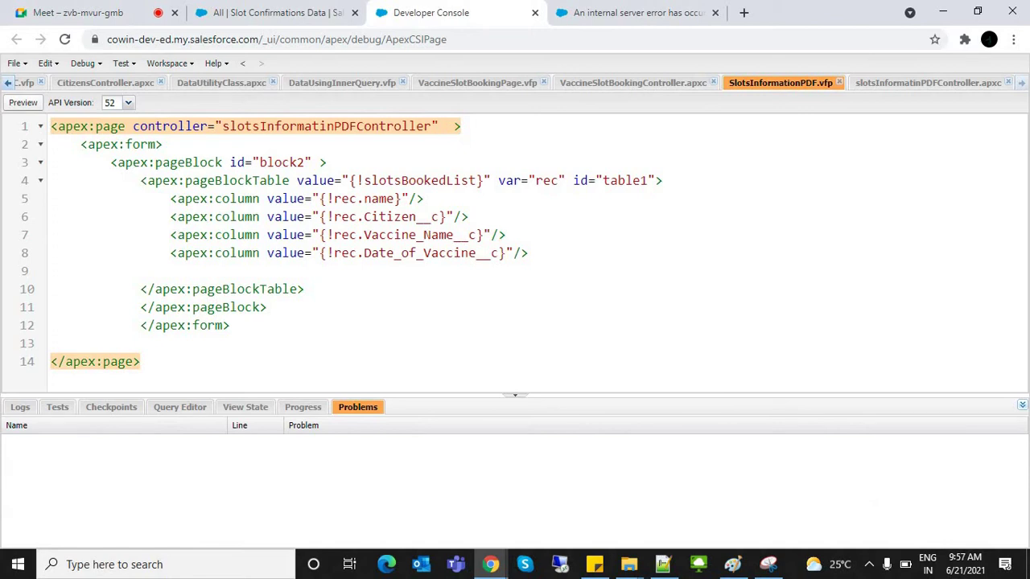
pyautogui.click(23, 102)
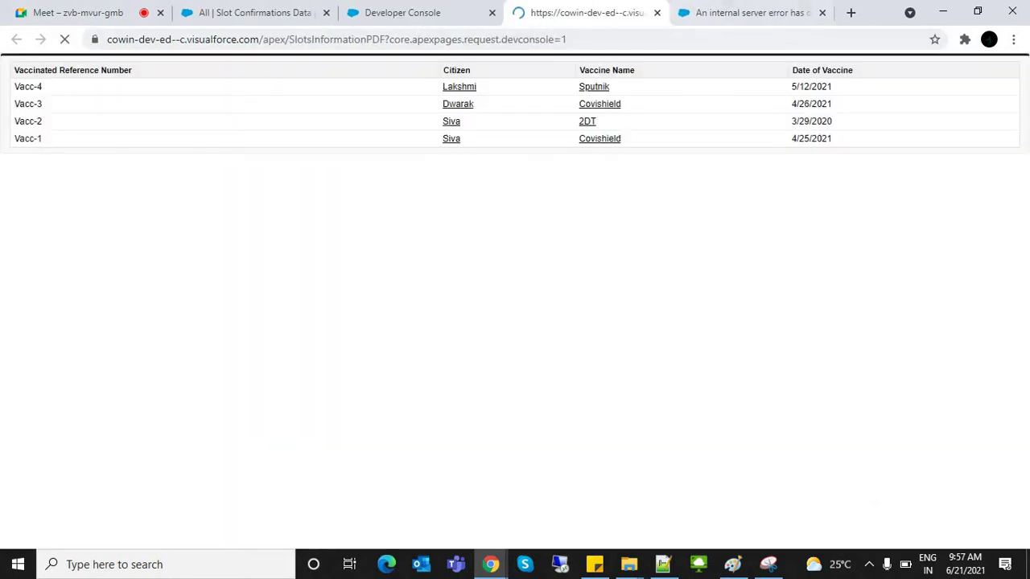
pyautogui.hotkey('ctrl', 'shift', 'Tab')
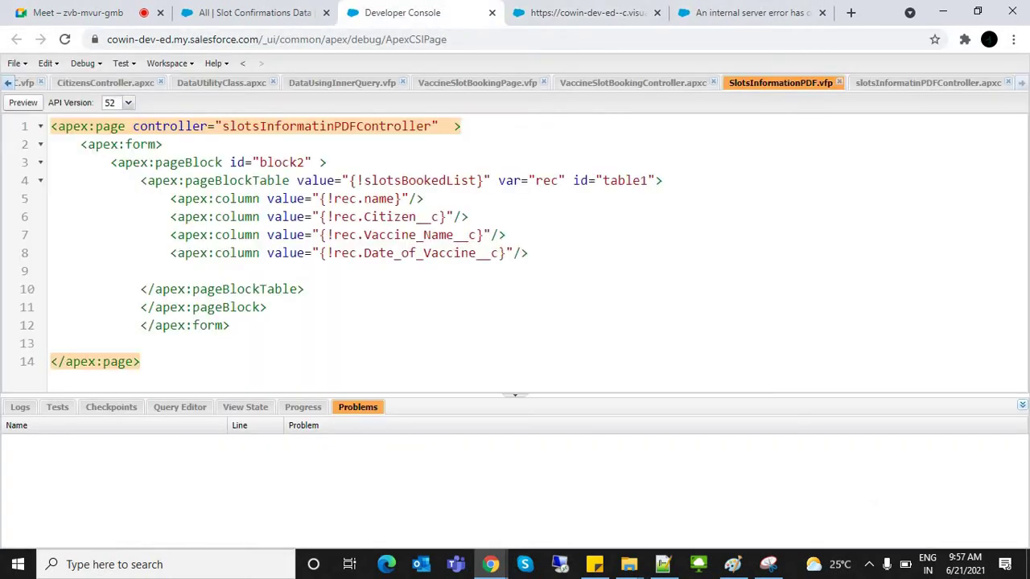
# Step: Add lightningStylesheets="true" to apex:page, save, and reload the preview
pyautogui.write('l')
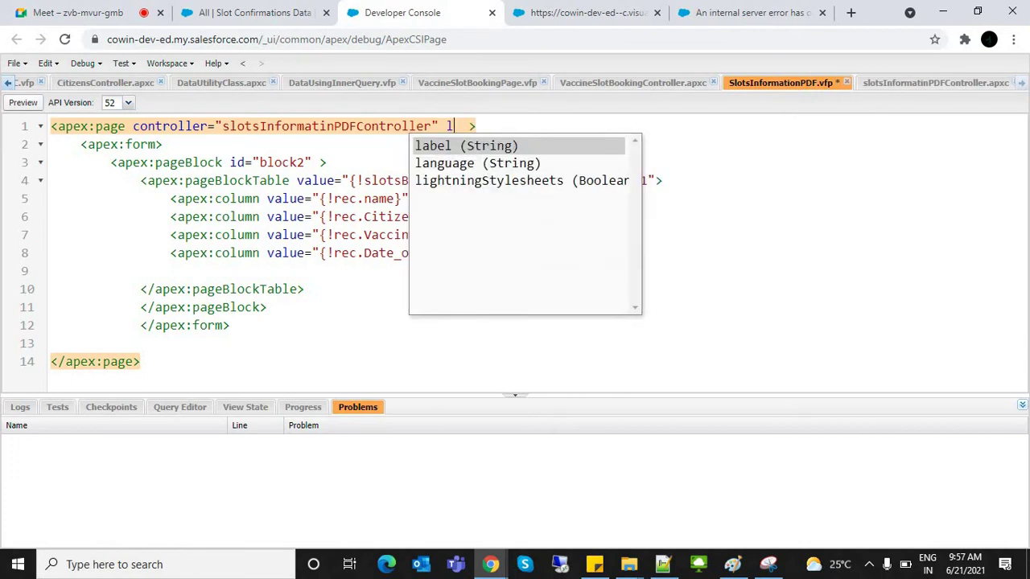
pyautogui.press('Down')
pyautogui.press('Down')
pyautogui.press('Return')
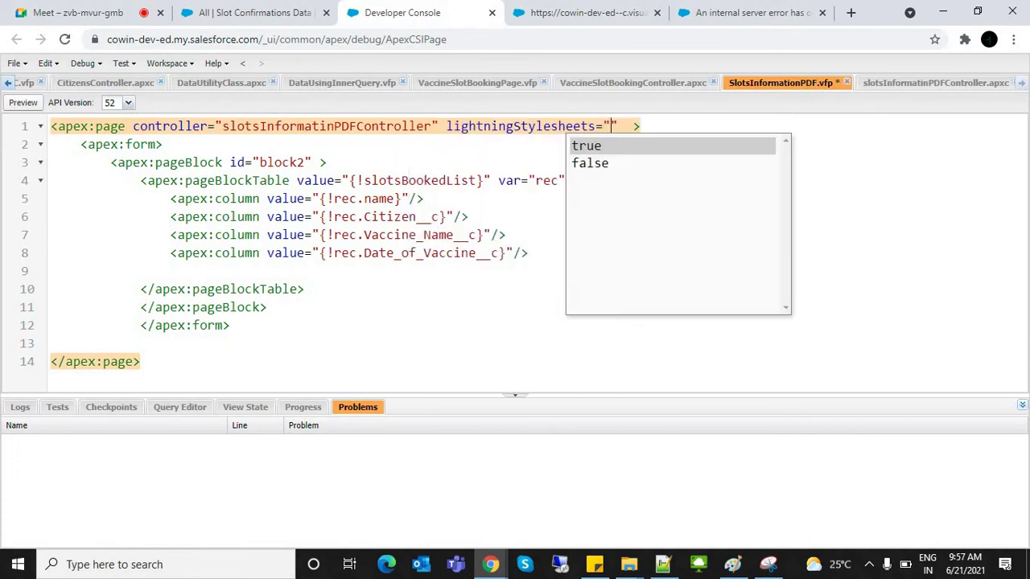
pyautogui.press('Escape')
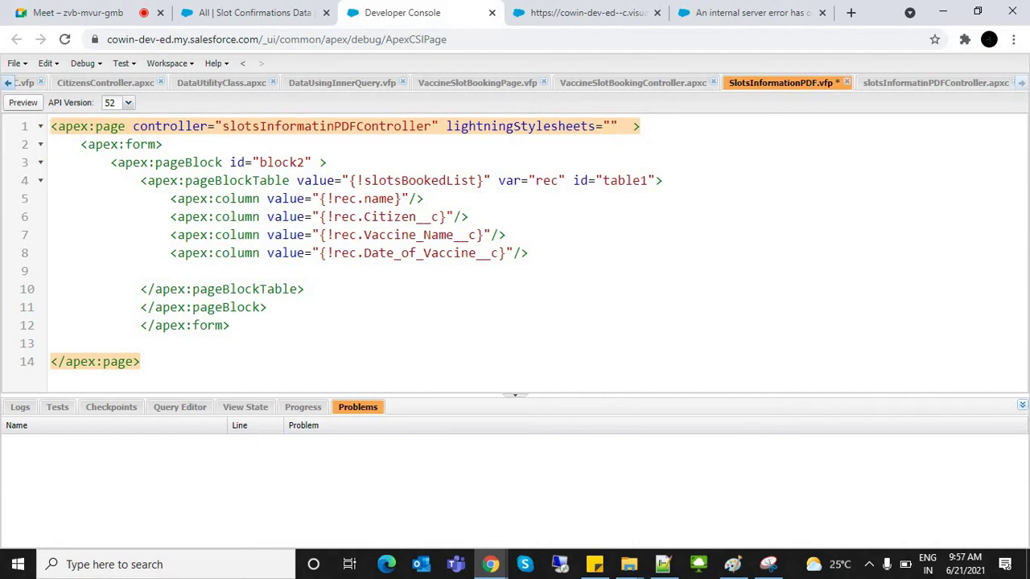
pyautogui.hotkey('ctrl', 'space')
pyautogui.press('Down')
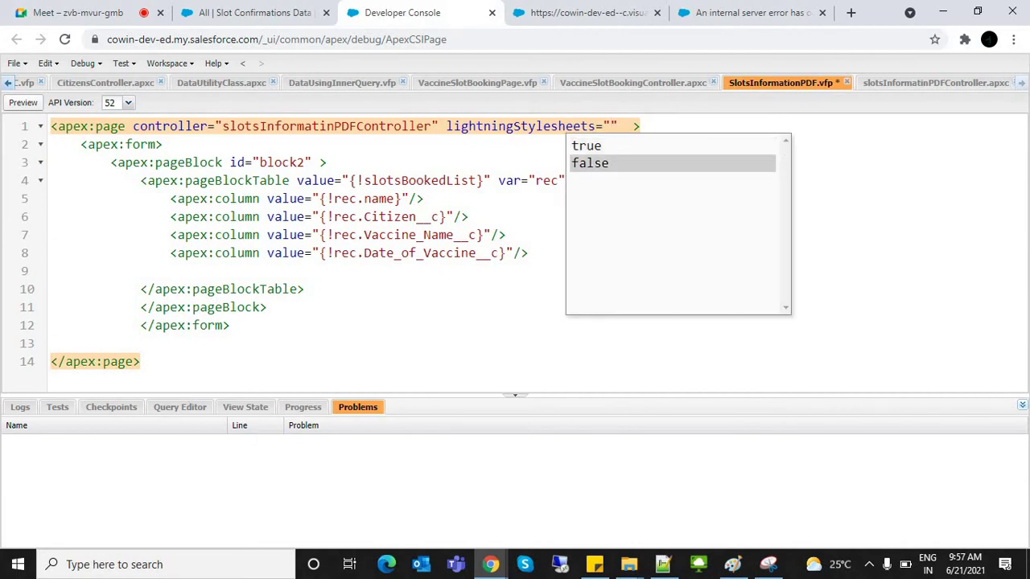
pyautogui.press('Up')
pyautogui.press('Return')
pyautogui.hotkey('ctrl', 's')
pyautogui.hotkey('ctrl', 'Tab')
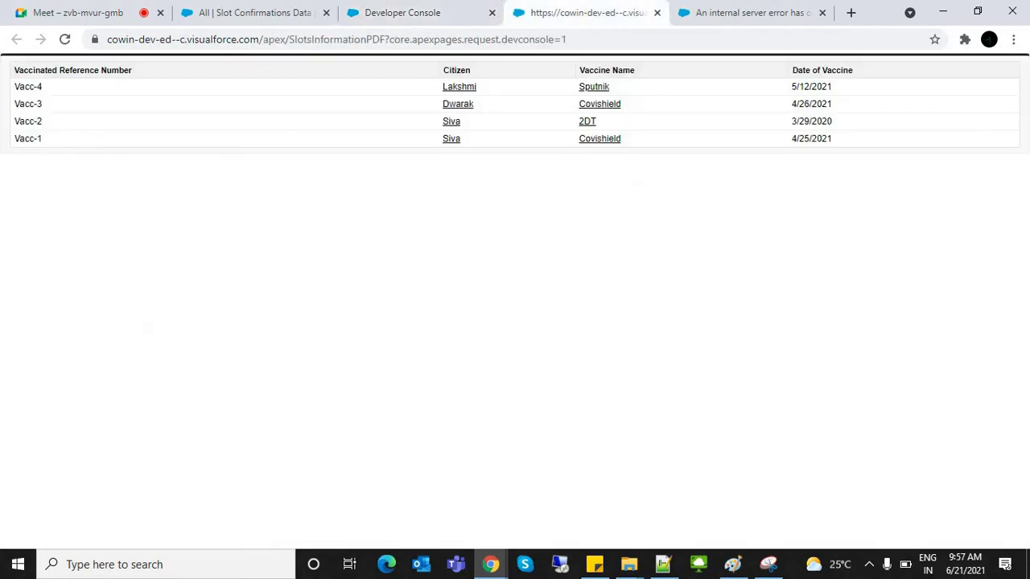
pyautogui.press('F5')
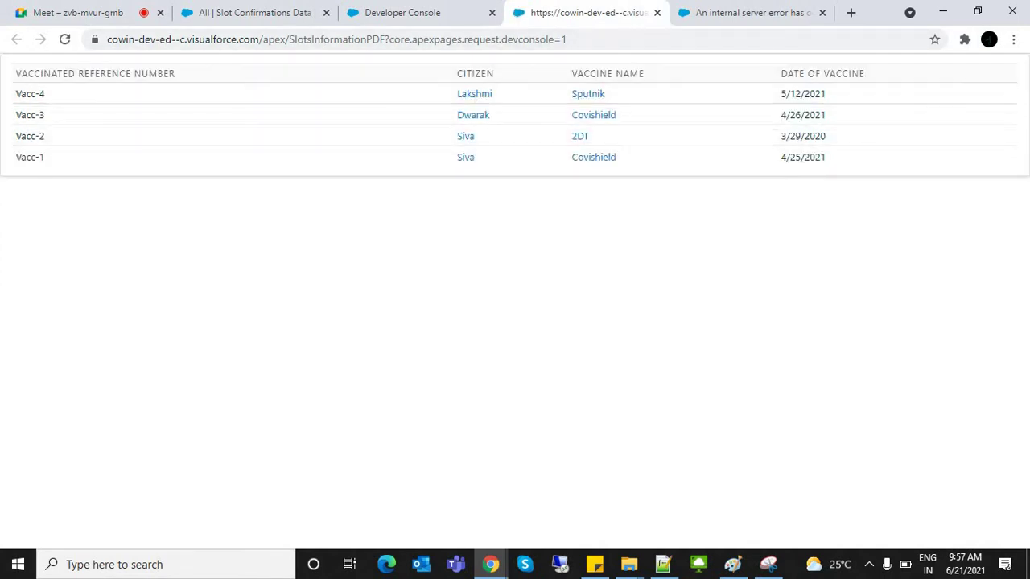
pyautogui.hotkey('ctrl', 'shift', 'Tab')
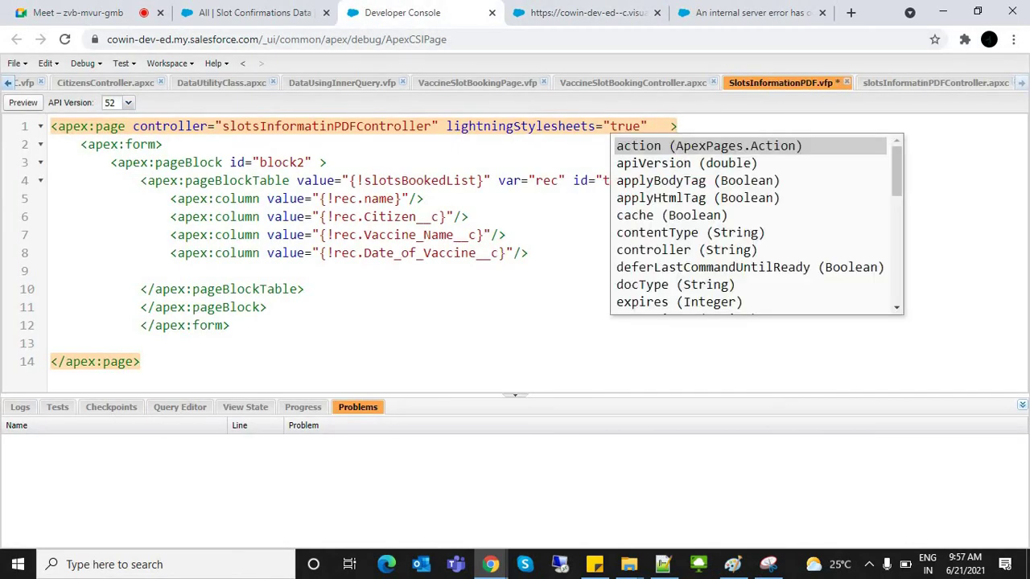
# Step: Add renderAs="PDF" to apex:page, save, and reload the preview
pyautogui.write('re')
pyautogui.press('Down')
pyautogui.press('Down')
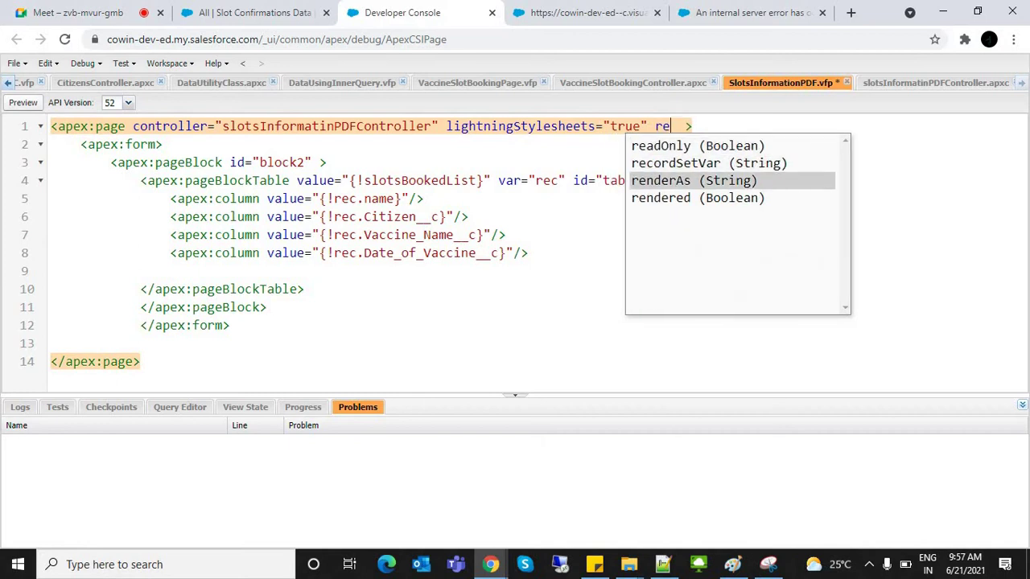
pyautogui.press('Return')
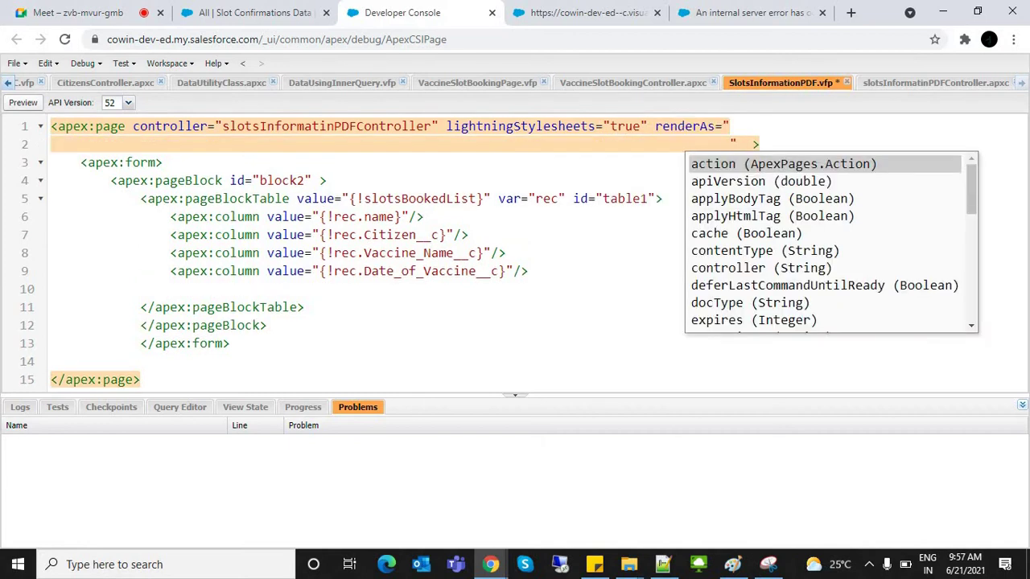
pyautogui.press('BackSpace')
pyautogui.write('PDF"  >')
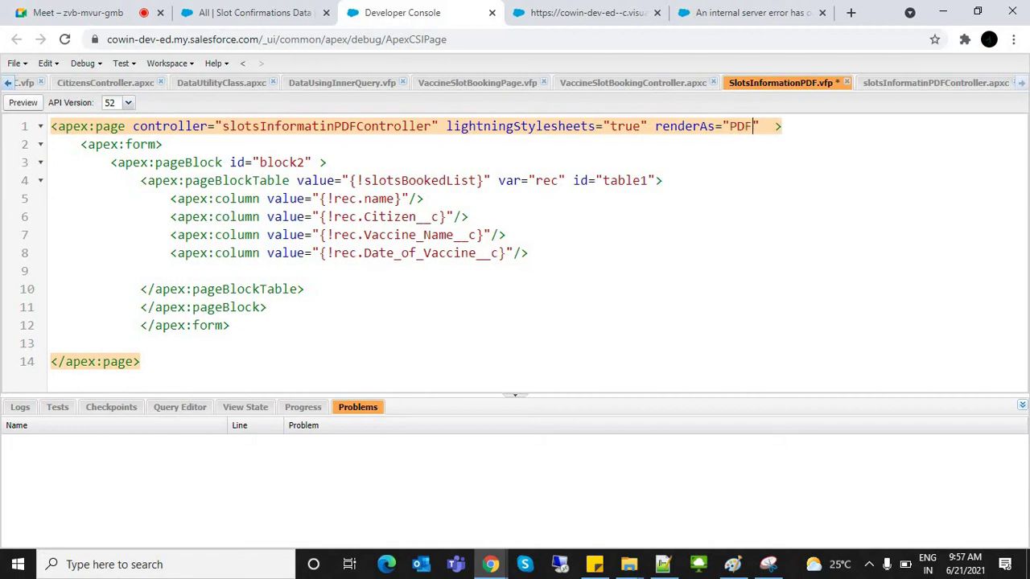
pyautogui.hotkey('ctrl', 's')
pyautogui.hotkey('ctrl', 'Tab')
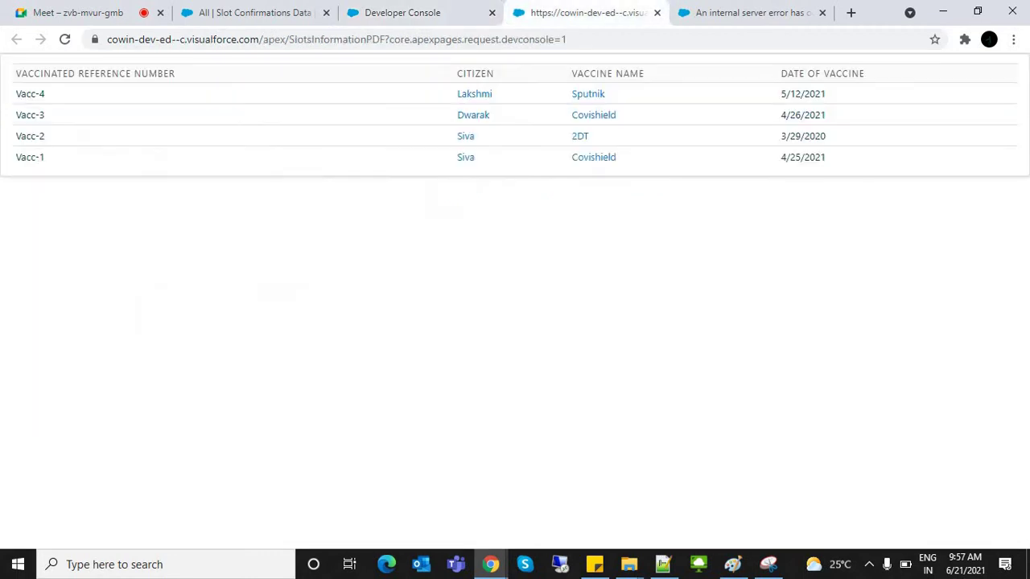
pyautogui.press('F5')
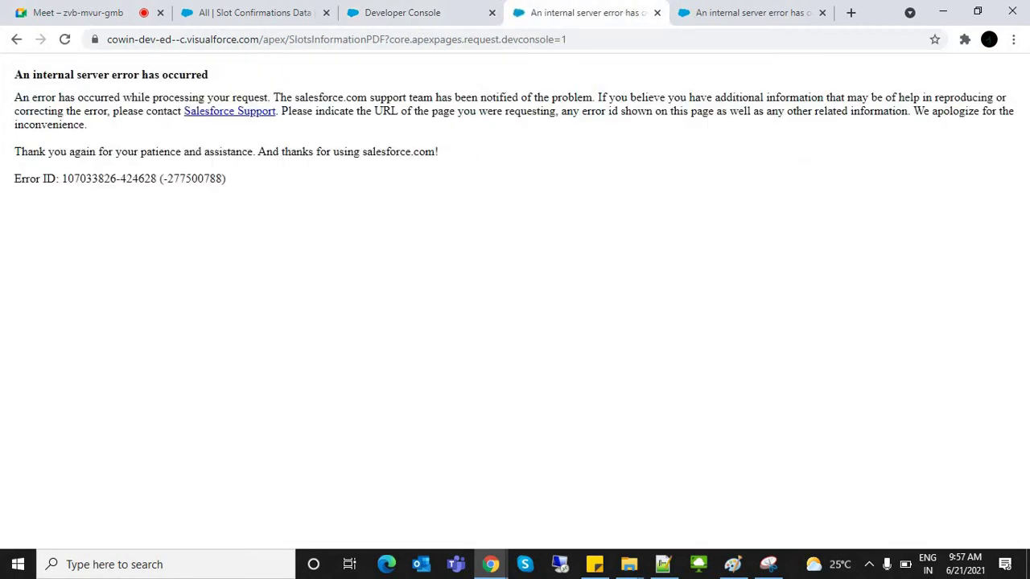
pyautogui.hotkey('ctrl', 'shift', 'Tab')
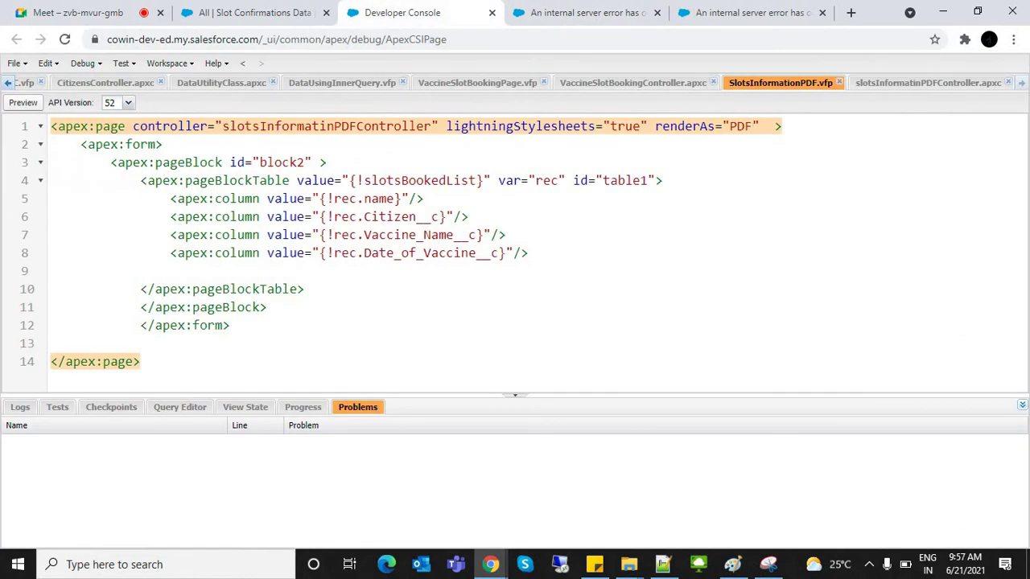
# Step: Delete lightningStylesheets="true" from the SlotsInformationPDF page tag and save the page
pyautogui.hotkey('ctrl', 'Left')
pyautogui.hotkey('ctrl', 'Left')
pyautogui.hotkey('ctrl', 'Left')
pyautogui.hotkey('ctrl', 'shift', 'Right')
pyautogui.hotkey('ctrl', 'shift', 'Right')
pyautogui.hotkey('ctrl', 'shift', 'Right')
pyautogui.hotkey('shift', 'Right')
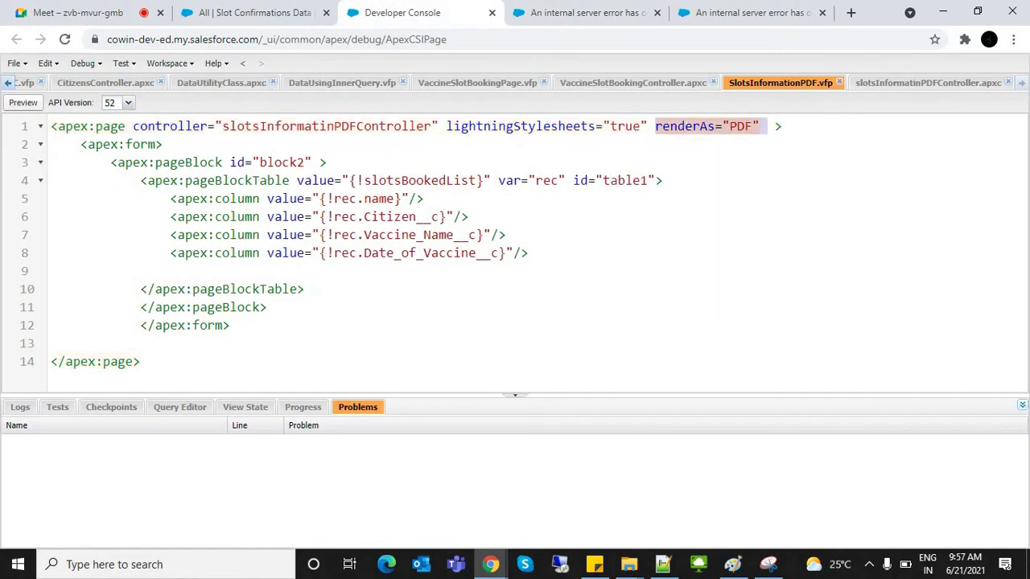
pyautogui.hotkey('ctrl', 'Left')
pyautogui.hotkey('ctrl', 'Left')
pyautogui.hotkey('ctrl', 'Left')
pyautogui.hotkey('ctrl', 'Left')
pyautogui.hotkey('ctrl', 'Left')
pyautogui.hotkey('ctrl', 'Left')
pyautogui.hotkey('ctrl', 'shift', 'Right')
pyautogui.hotkey('ctrl', 'shift', 'Right')
pyautogui.hotkey('ctrl', 'shift', 'Right')
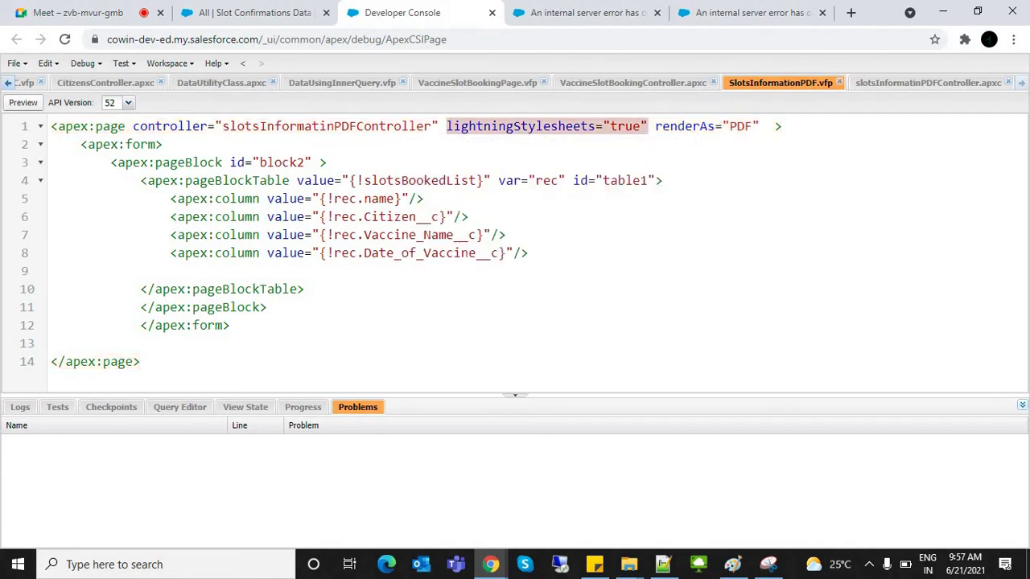
pyautogui.press('BackSpace')
pyautogui.hotkey('ctrl', 's')
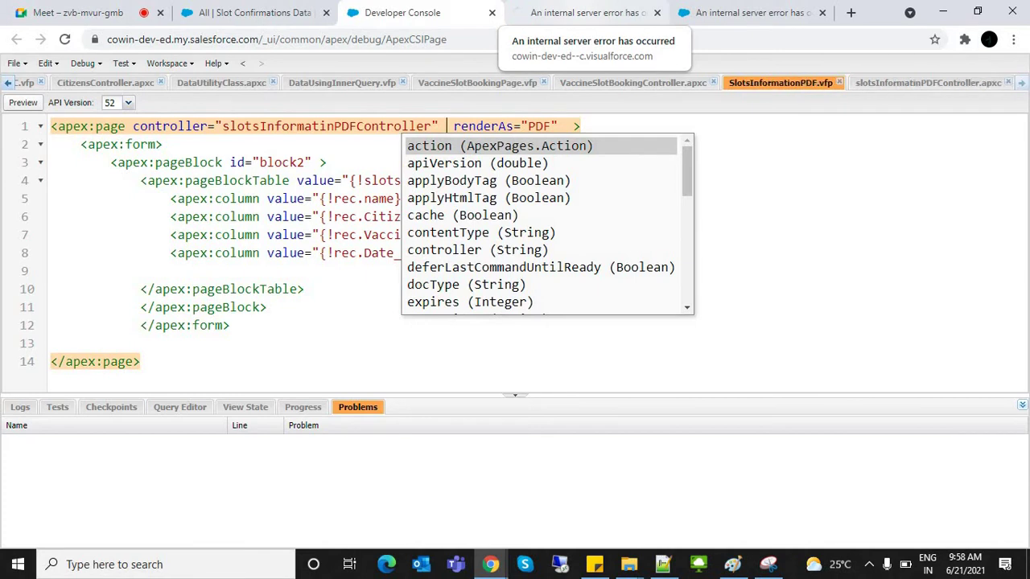
# Step: Reload the SlotsInformationPDF preview to view the PDF, then close it for the error tab
pyautogui.click(583, 12)
pyautogui.press('F5')
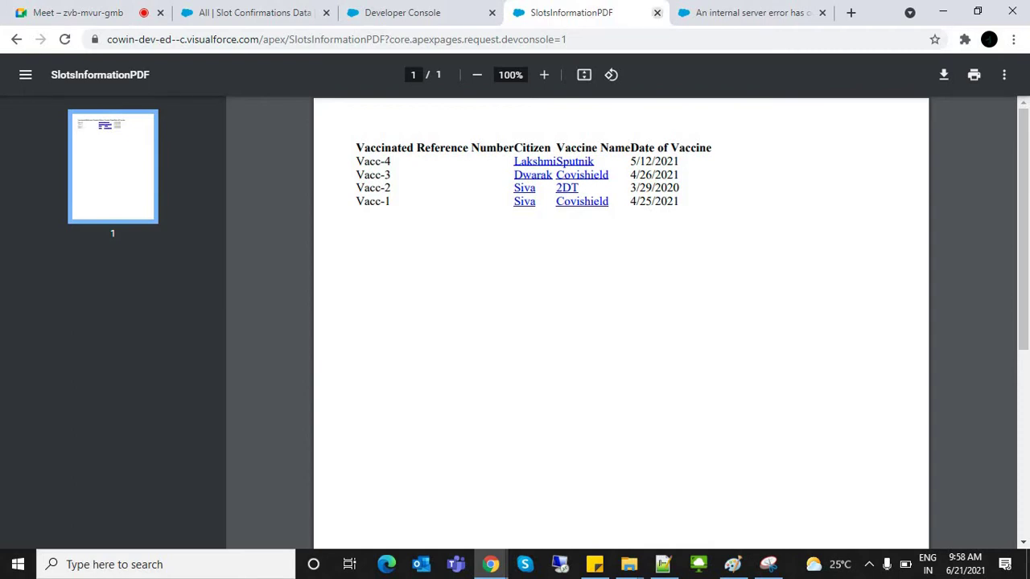
pyautogui.click(656, 12)
pyautogui.click(588, 12)
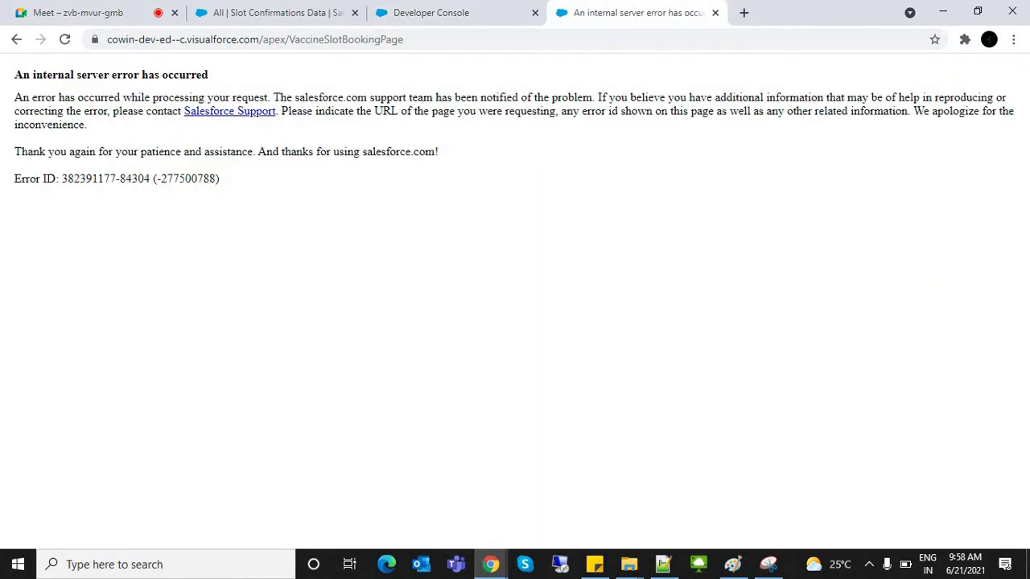
# Step: Reload VaccineSlotBookingPage so it shows the booked slots table instead of the server error
pyautogui.click(483, 39)
pyautogui.press('Return')
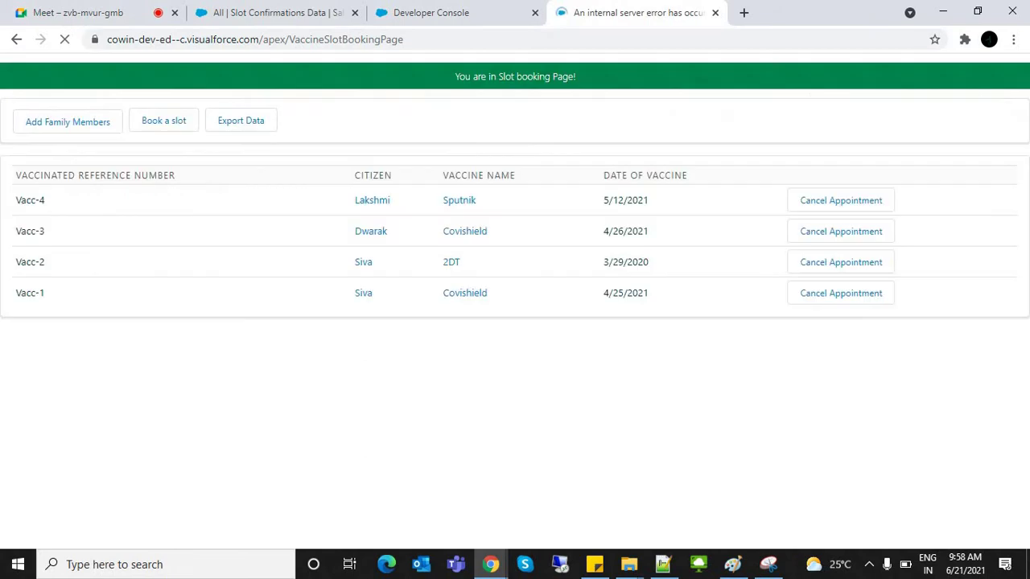
pyautogui.hotkey('ctrl', 'shift', 'Tab')
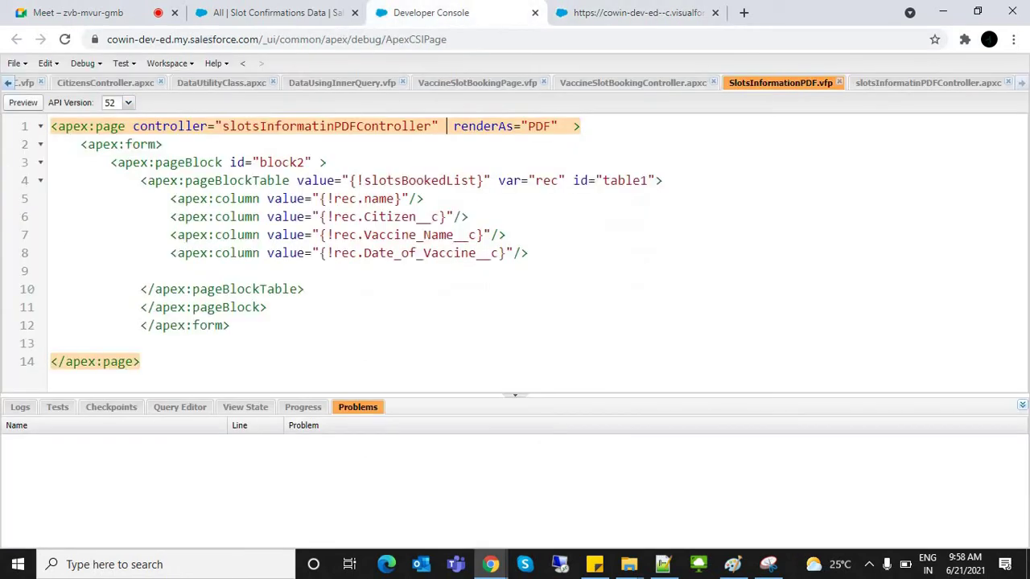
pyautogui.hotkey('ctrl', 'Tab')
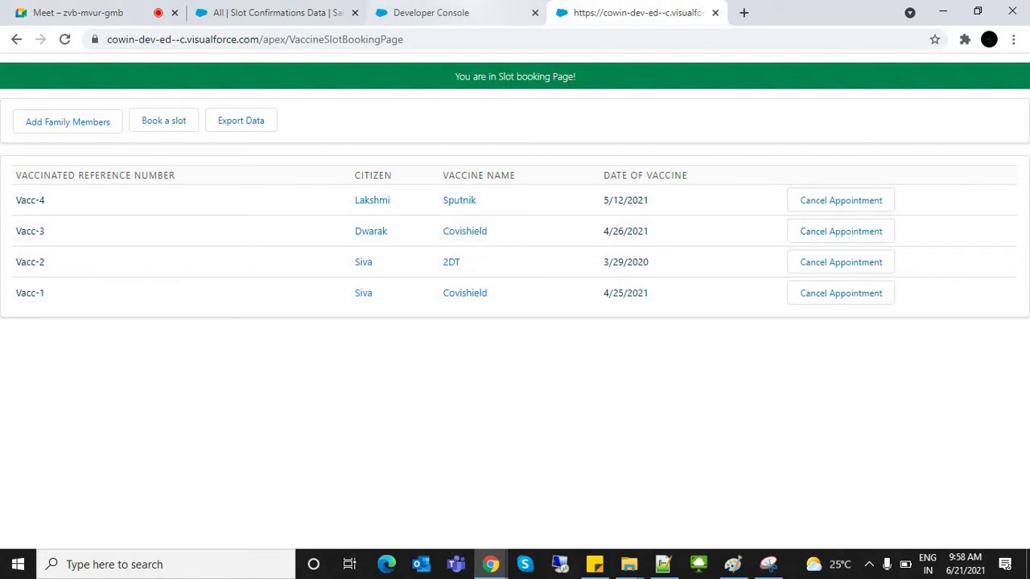
# Step: Review the SlotsInformationPDF markup and its renderAs attribute against the live slot booking page
pyautogui.hotkey('ctrl', 'shift', 'Tab')
pyautogui.click(164, 144)
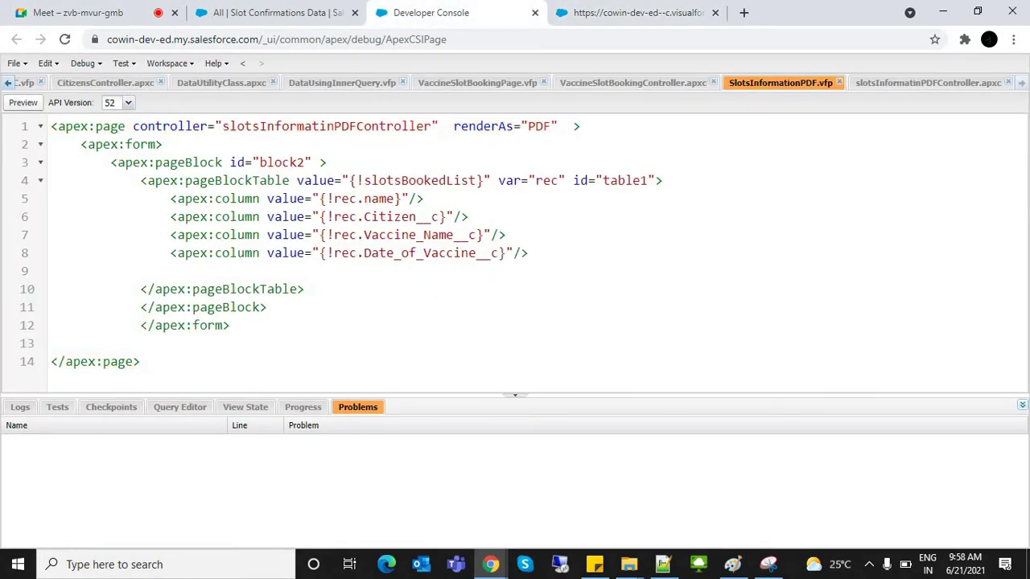
pyautogui.moveTo(51, 127); pyautogui.dragTo(109, 344)
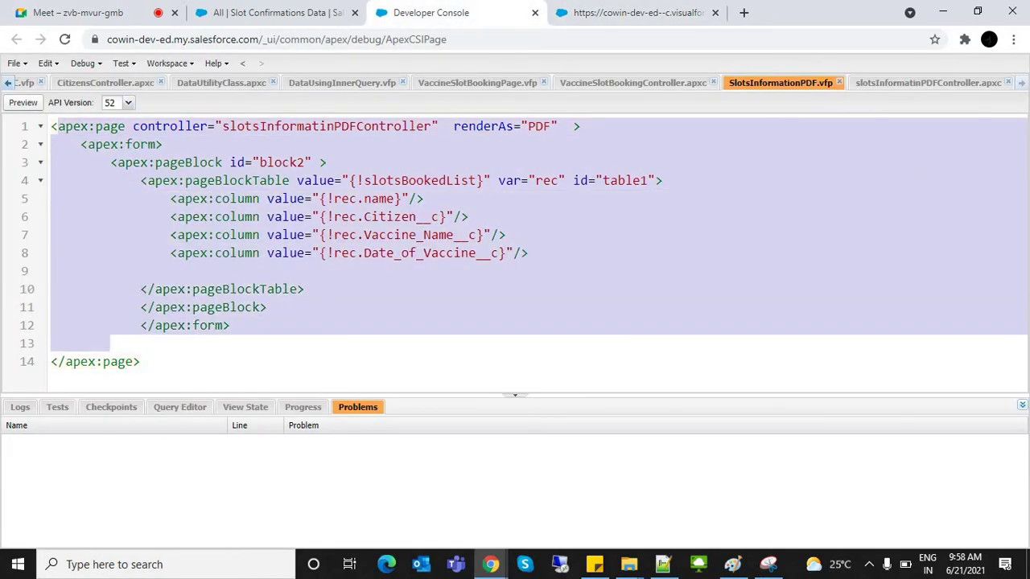
pyautogui.click(483, 126)
pyautogui.doubleClick(483, 127)
pyautogui.click(166, 271)
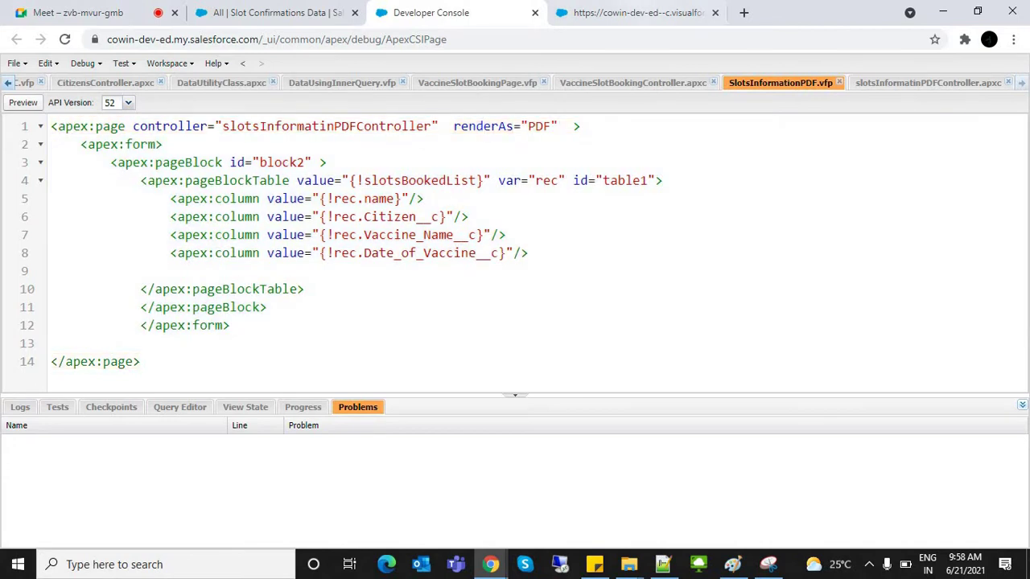
pyautogui.hotkey('ctrl', 'Tab')
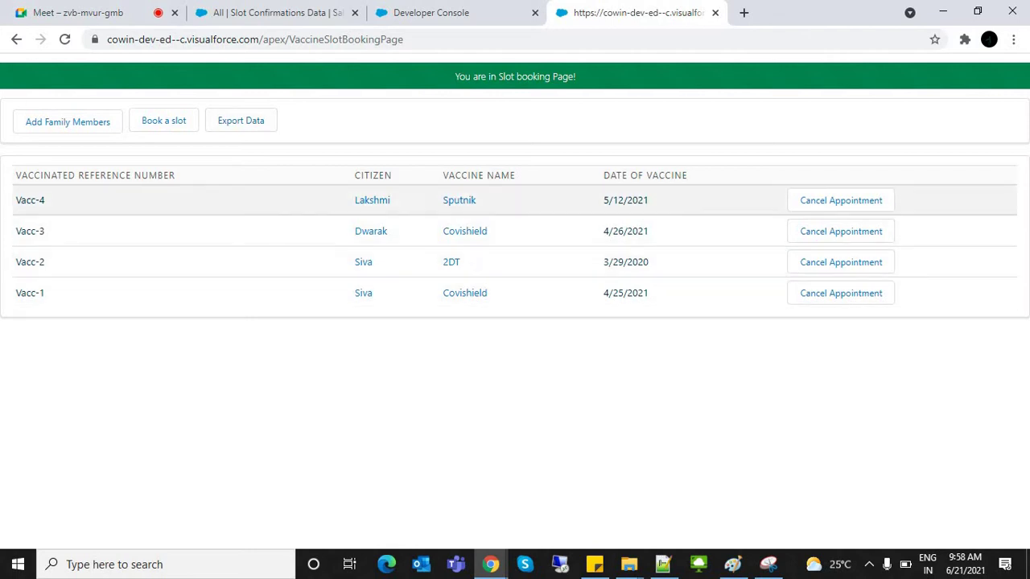
pyautogui.hotkey('ctrl', 'shift', 'Tab')
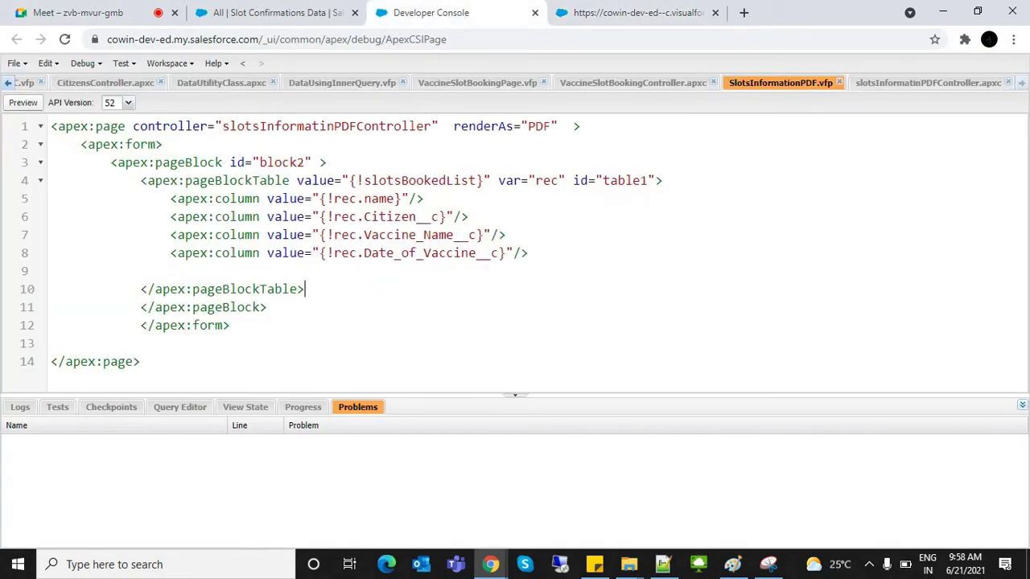
# Step: Copy the existing PageReference and return lines from VaccineSlotBookingController
pyautogui.click(928, 82)
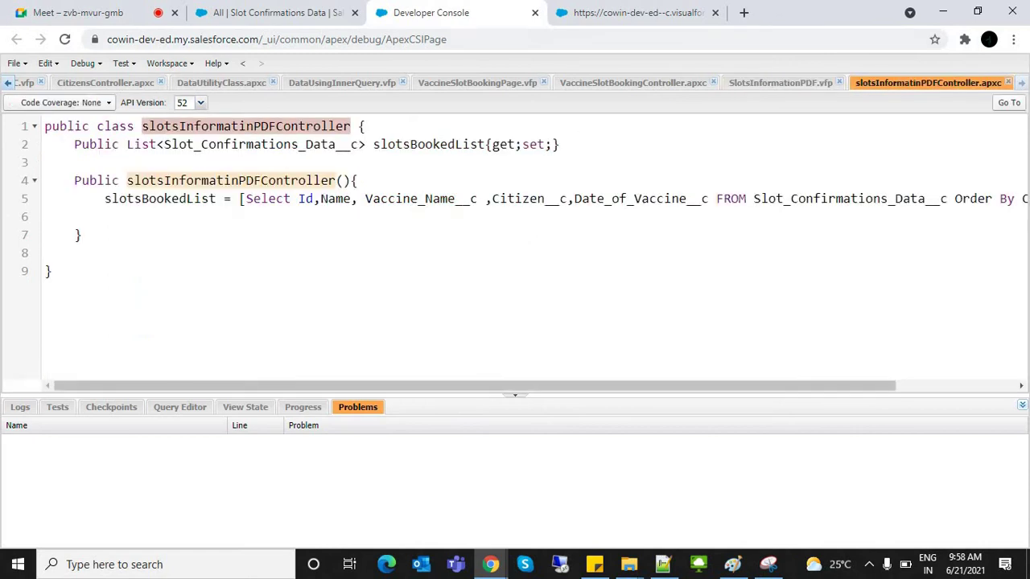
pyautogui.click(632, 82)
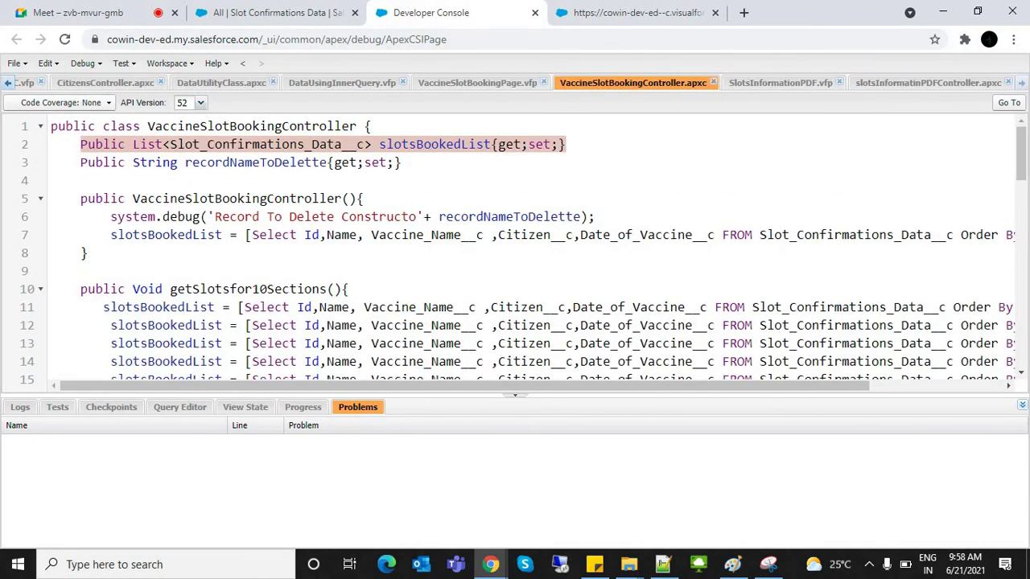
pyautogui.click(780, 82)
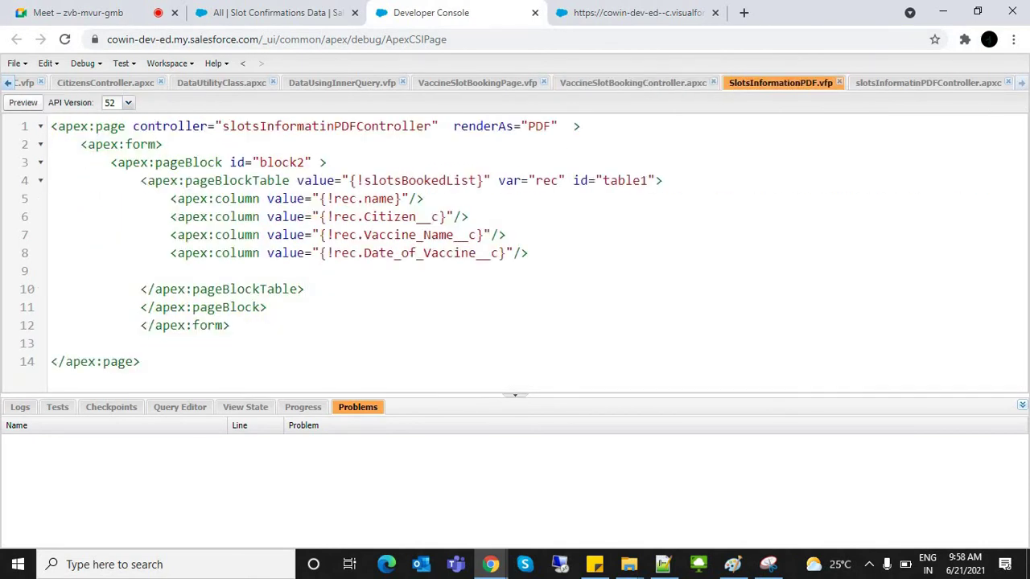
pyautogui.click(478, 82)
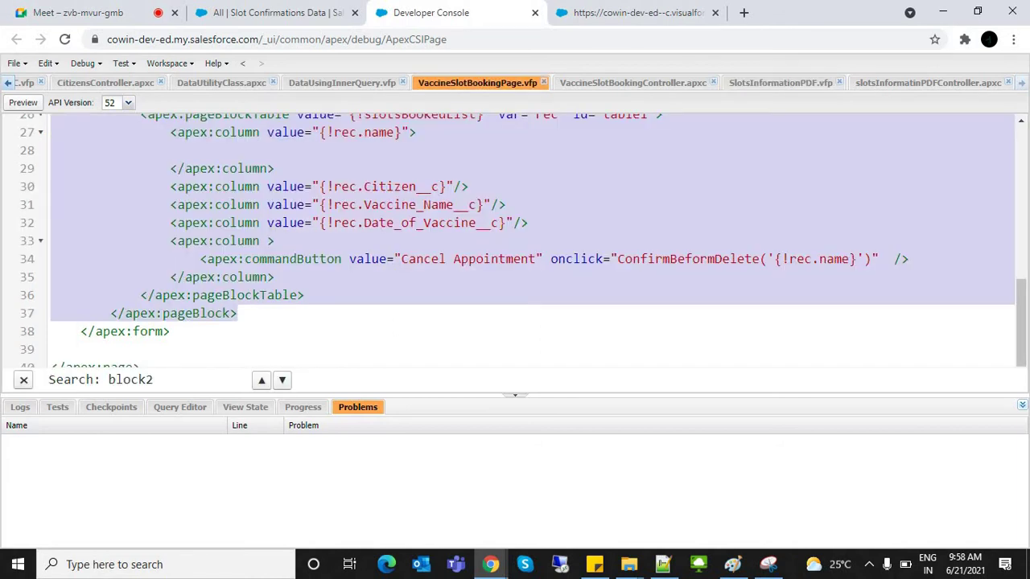
pyautogui.click(632, 83)
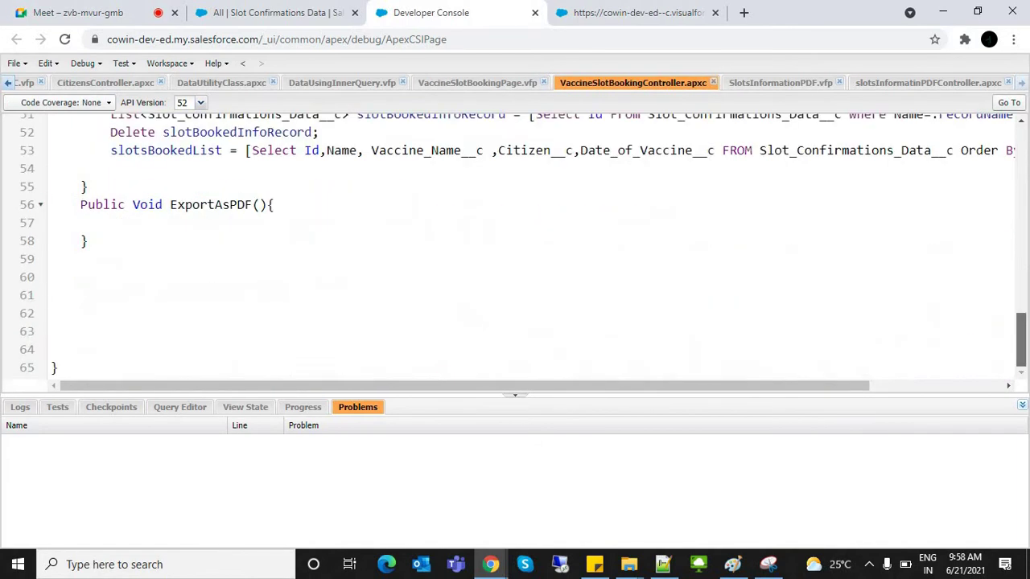
pyautogui.scroll(3, 523, 250)
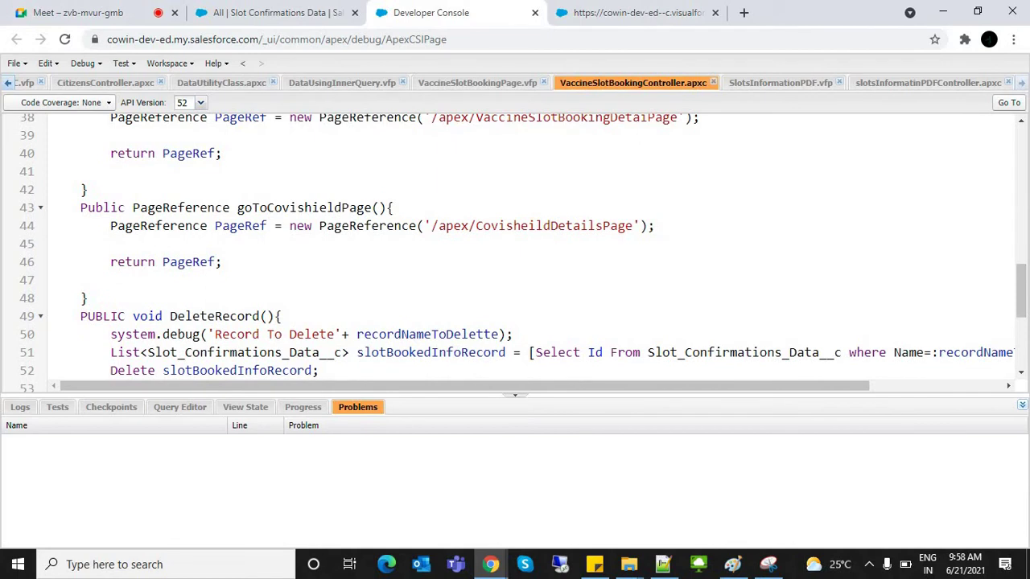
pyautogui.moveTo(104, 227); pyautogui.dragTo(222, 263)
pyautogui.hotkey('ctrl', 'c')
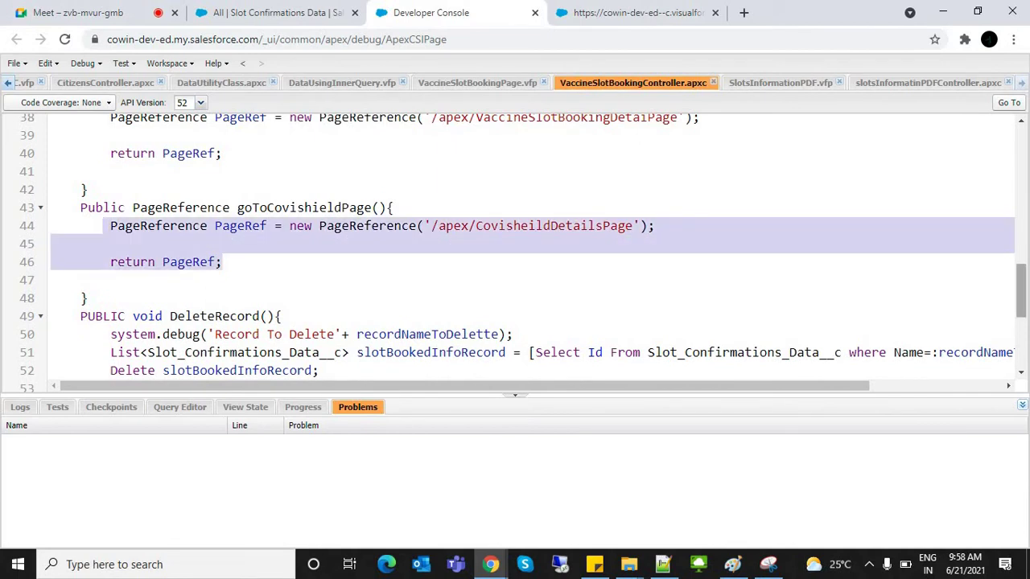
pyautogui.scroll(-5, 523, 250)
# Step: Paste those lines into ExportAsPDF and change its return type from Void to PageReference
pyautogui.click(274, 204)
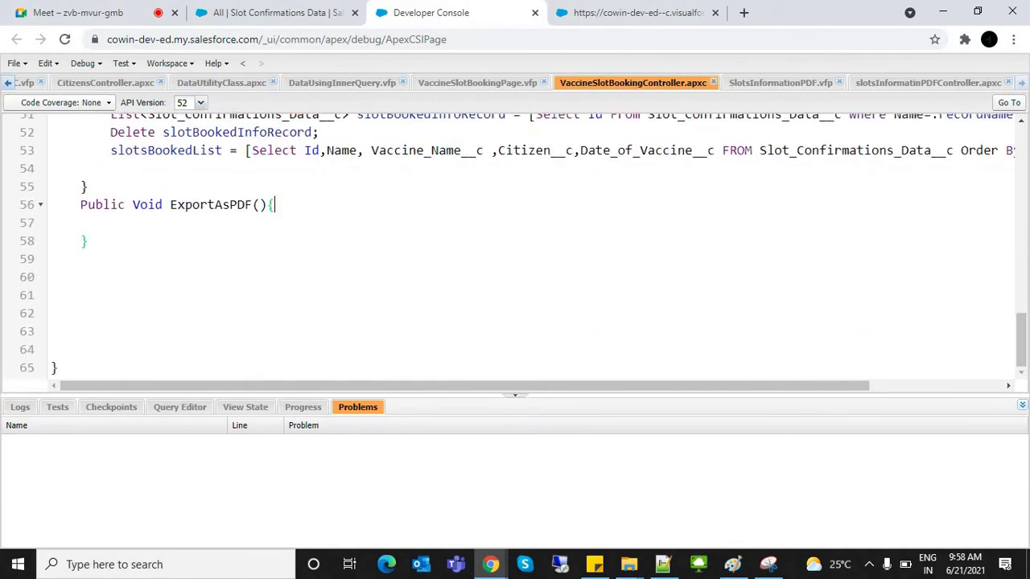
pyautogui.press('Return')
pyautogui.press('Return')
pyautogui.hotkey('ctrl', 'v')
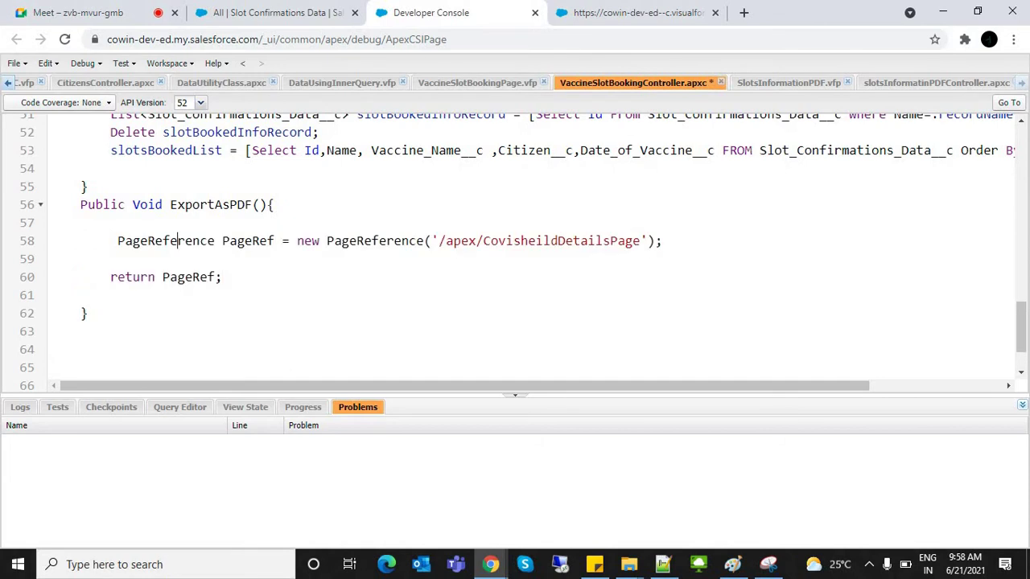
pyautogui.doubleClick(178, 241)
pyautogui.hotkey('ctrl', 'c')
pyautogui.doubleClick(148, 204)
pyautogui.hotkey('ctrl', 'v')
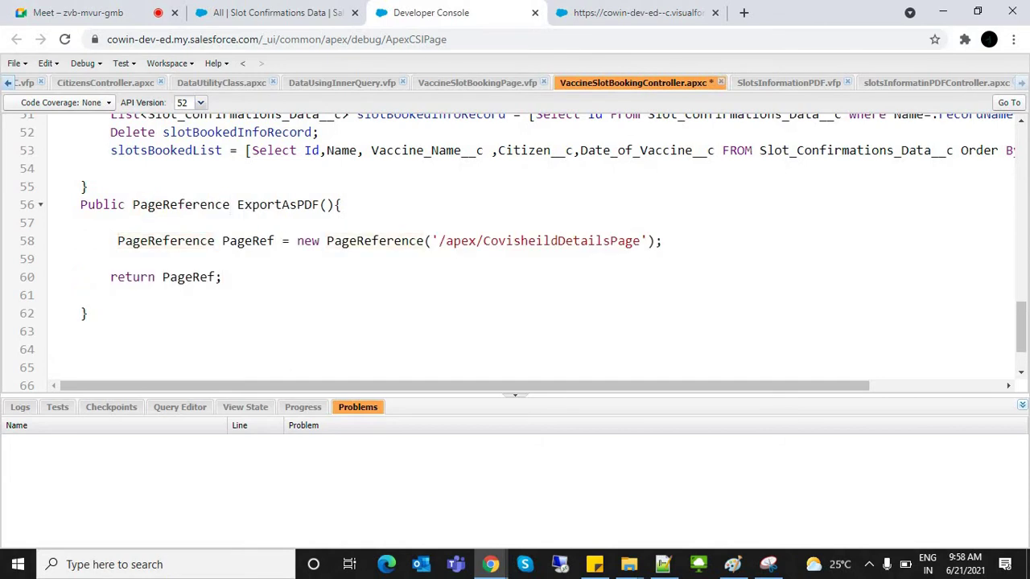
# Step: Point the page reference to '/apex/SlotsInformationPDF', re-indent the class, and save it
pyautogui.doubleClick(561, 240)
pyautogui.write('Slots')
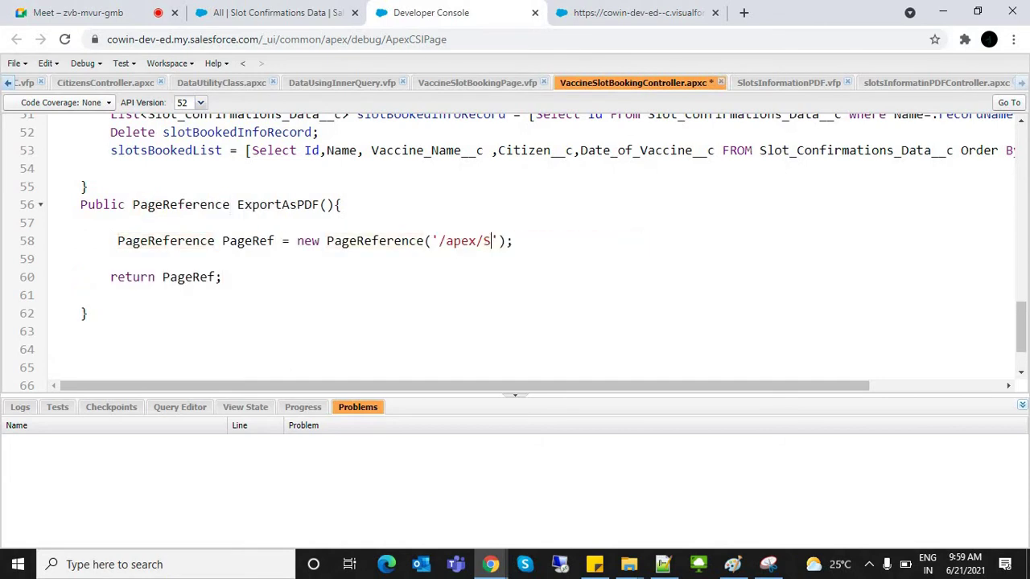
pyautogui.write('Inform')
pyautogui.write('ationDa')
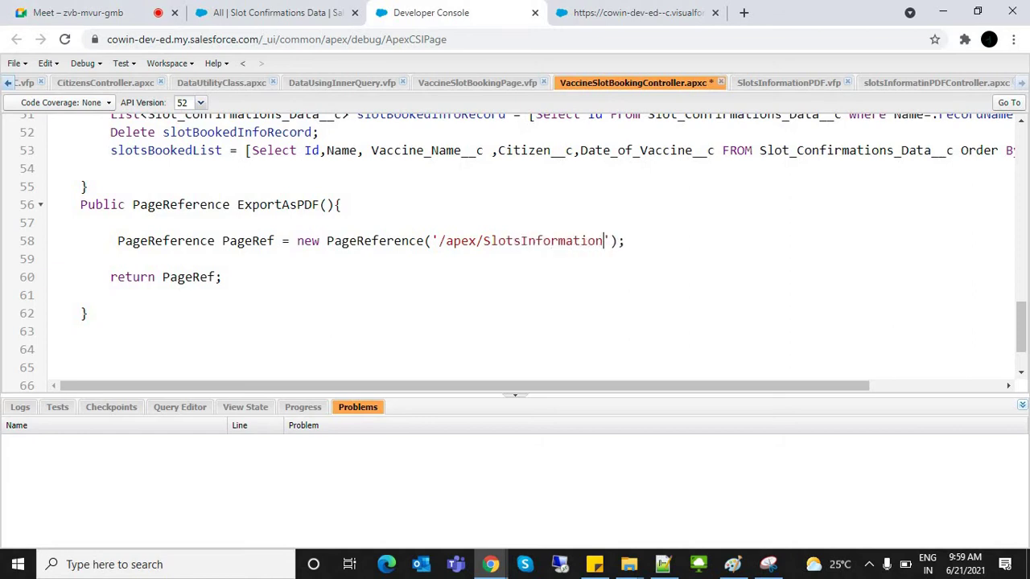
pyautogui.press('BackSpace')
pyautogui.press('BackSpace')
pyautogui.write('PDF')
pyautogui.hotkey('ctrl', 'a')
pyautogui.hotkey('shift', 'Tab')
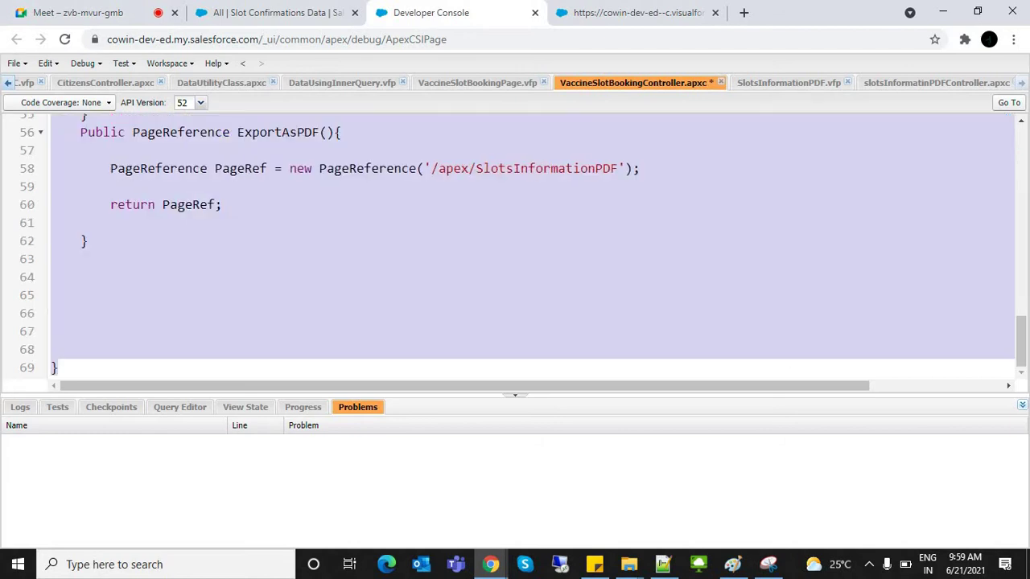
pyautogui.click(80, 313)
pyautogui.hotkey('ctrl', 's')
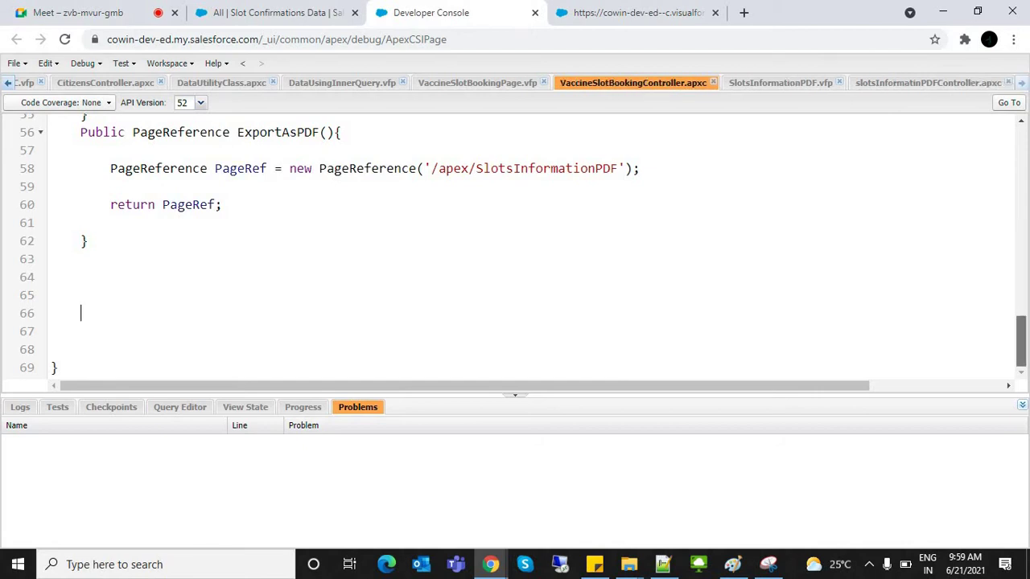
pyautogui.scroll(1, 515, 242)
pyautogui.click(110, 186)
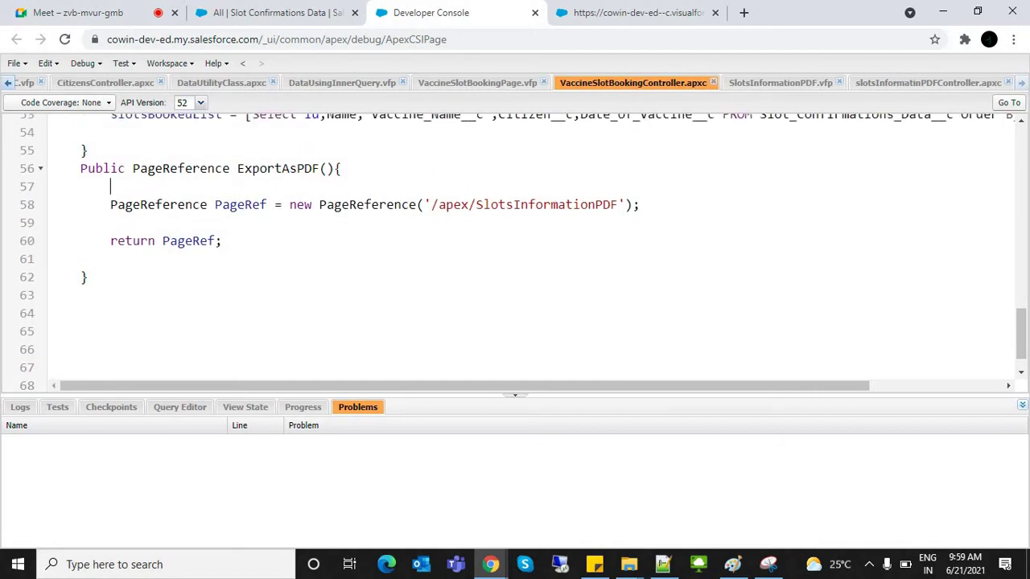
pyautogui.click(636, 12)
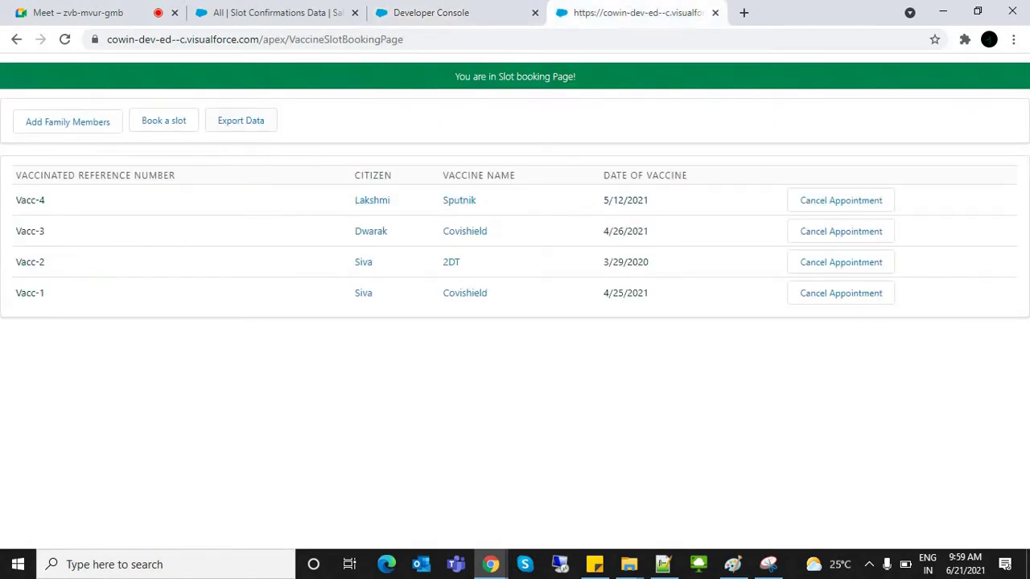
# Step: Reload the slot booking page and export the booked slots to a four-record PDF
pyautogui.hotkey('ctrl', 'l')
pyautogui.press('Return')
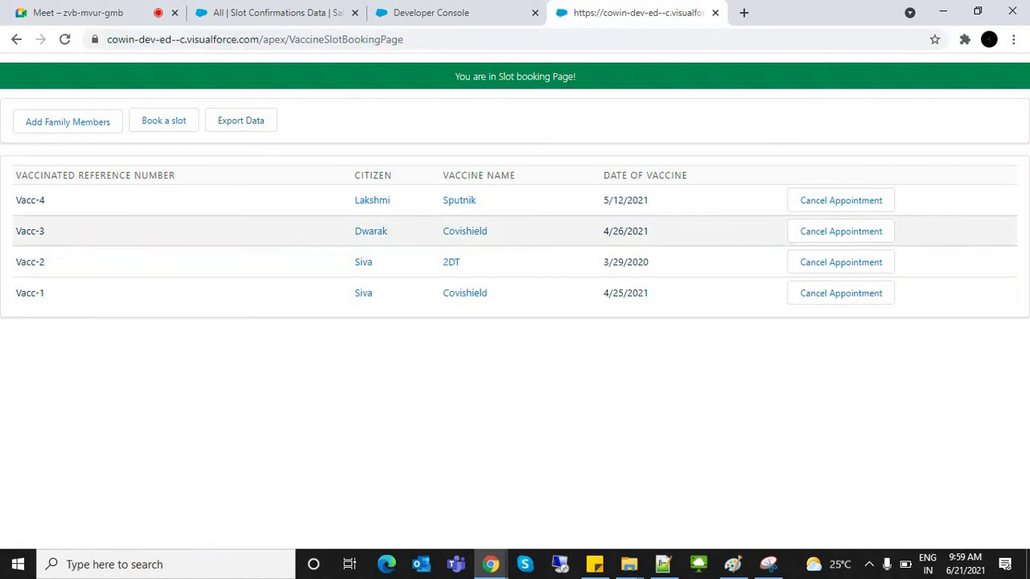
pyautogui.click(240, 121)
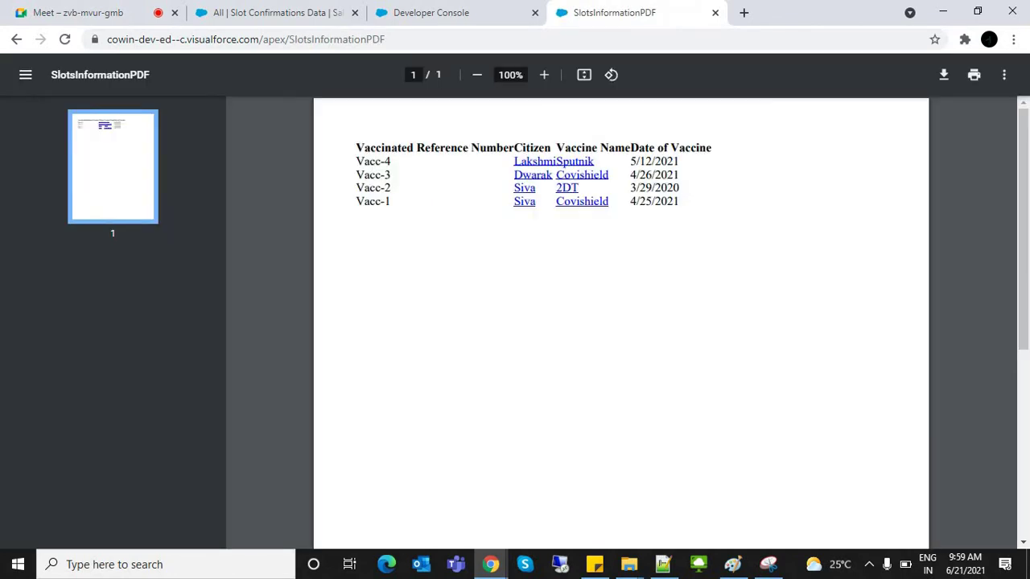
pyautogui.moveTo(356, 147); pyautogui.dragTo(679, 190)
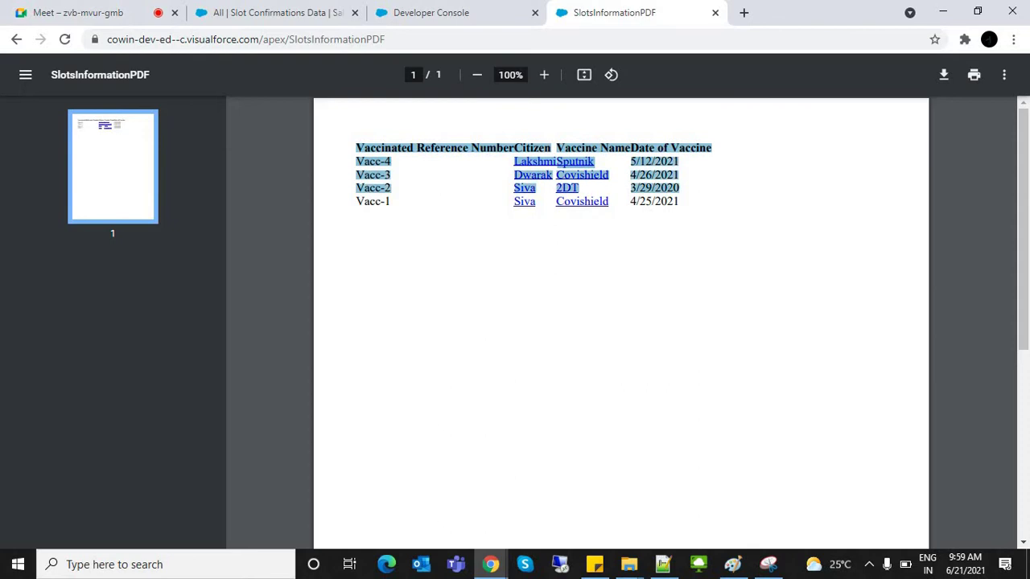
pyautogui.press('Escape')
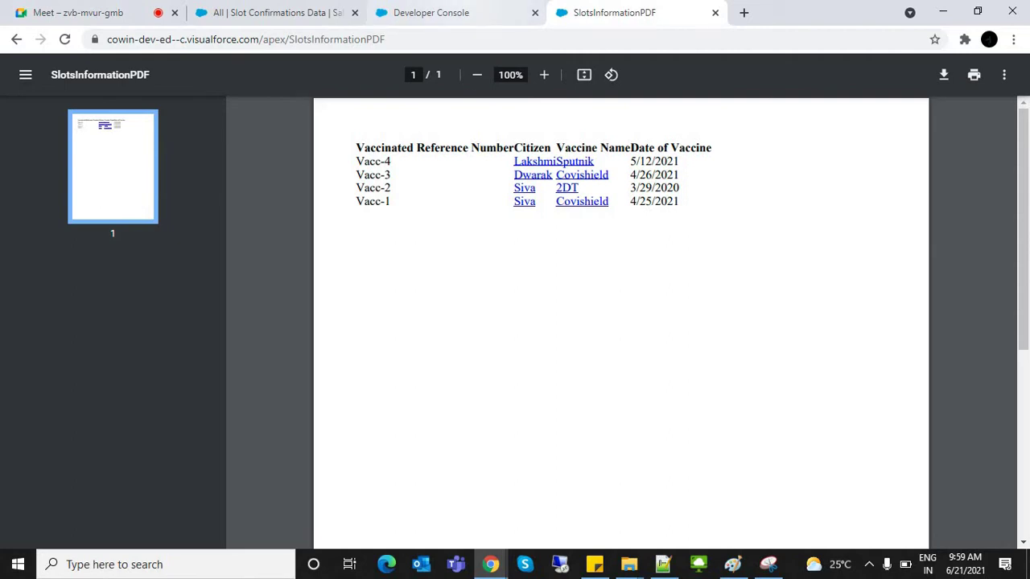
# Step: Go back to the slot booking page and export the PDF again
pyautogui.click(431, 12)
pyautogui.hotkey('ctrl', 'Tab')
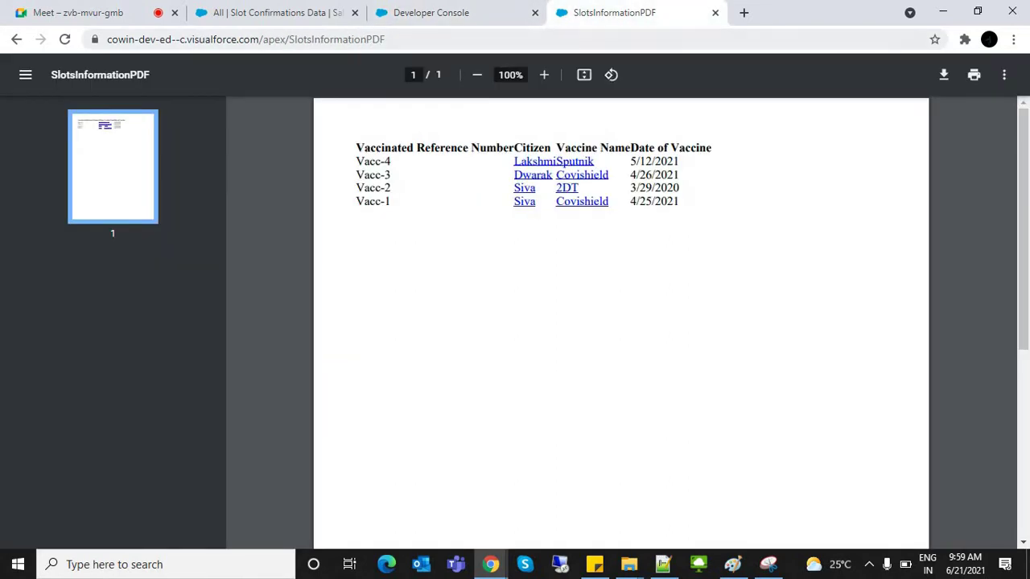
pyautogui.click(16, 39)
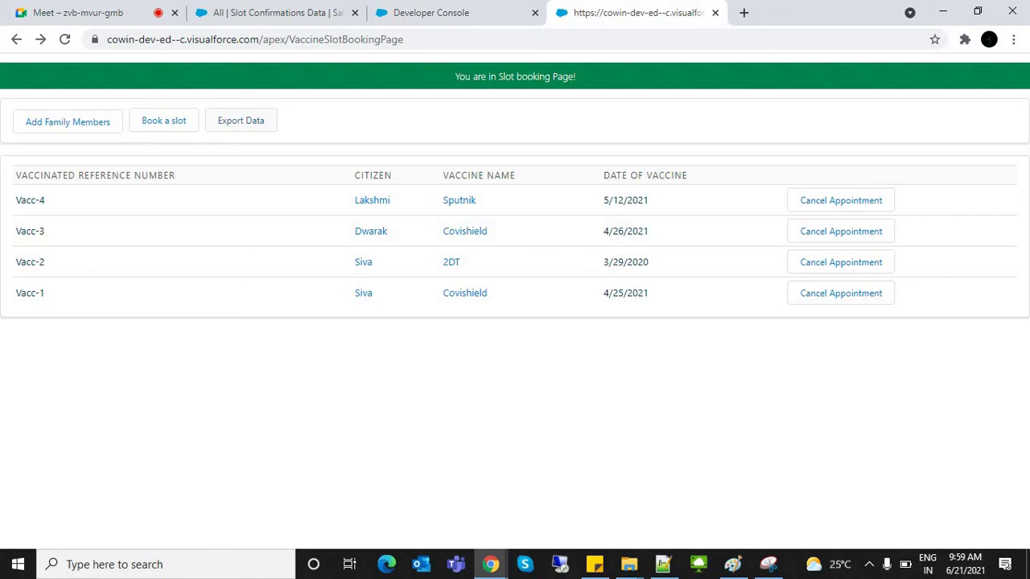
pyautogui.click(241, 121)
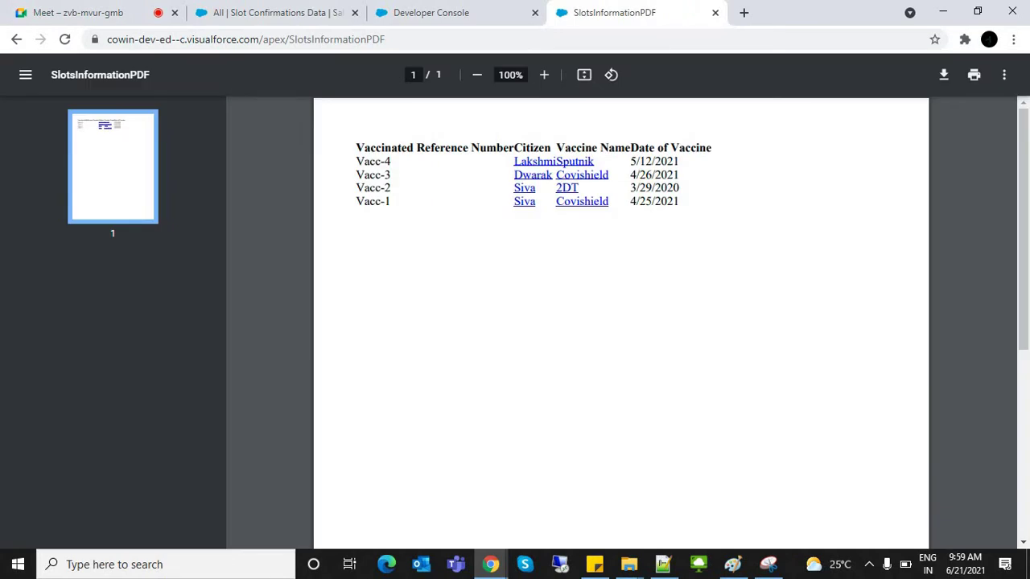
# Step: Inspect the PDF headers Vaccinated Reference Number, Vaccine Name and Date of Vaccine
pyautogui.moveTo(355, 147); pyautogui.dragTo(551, 148)
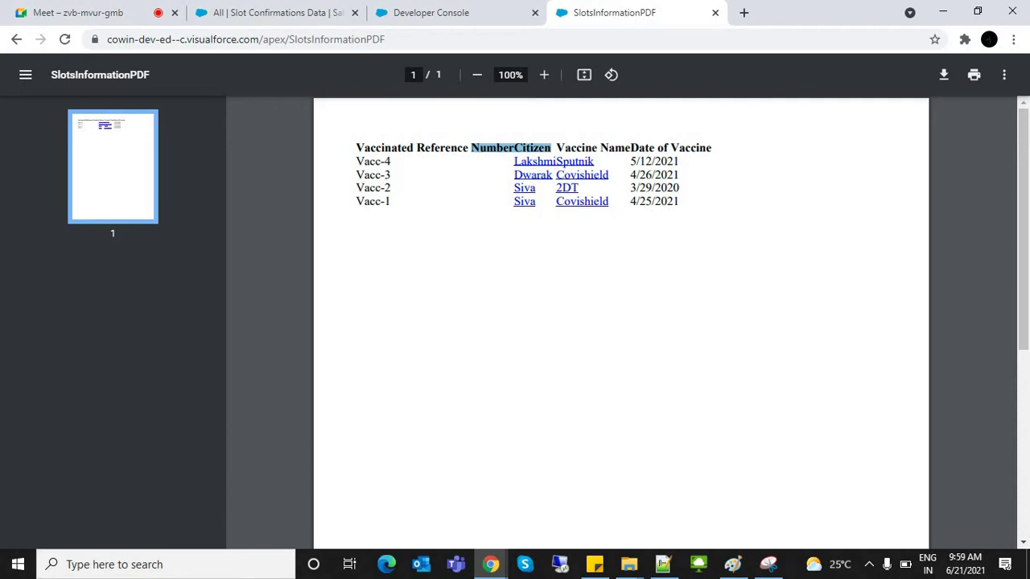
pyautogui.doubleClick(576, 148)
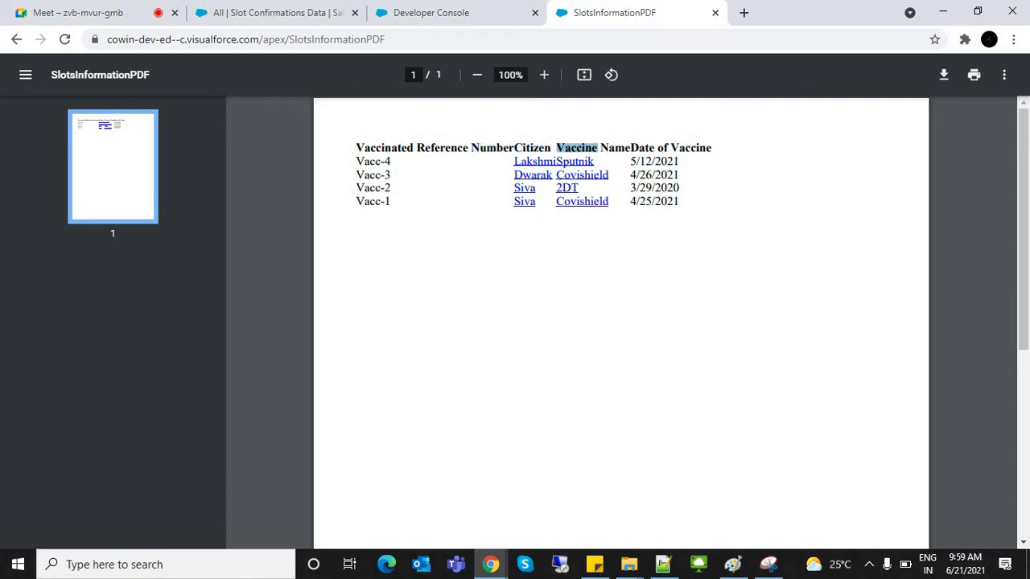
pyautogui.doubleClick(627, 148)
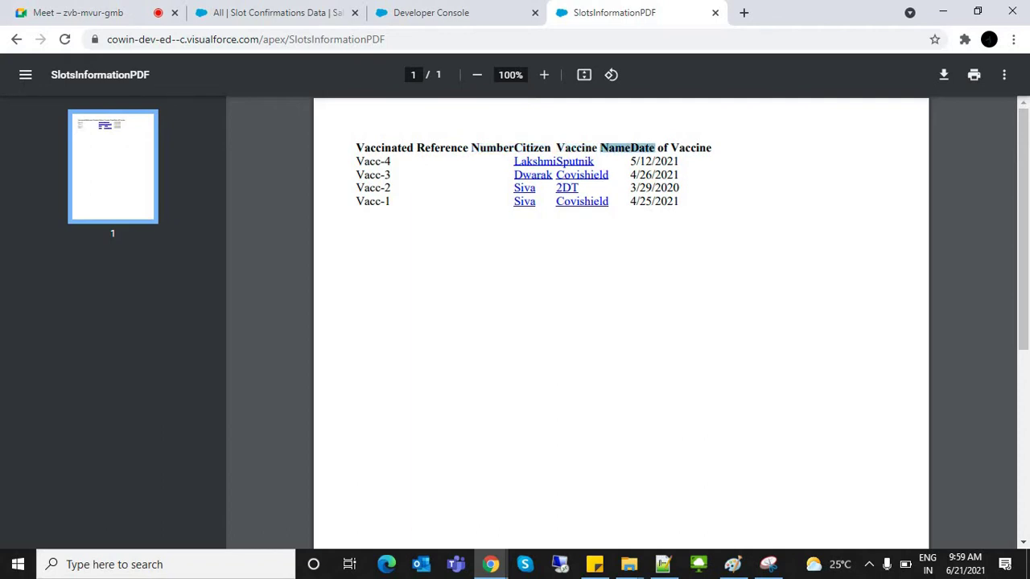
pyautogui.moveTo(631, 148); pyautogui.dragTo(711, 148)
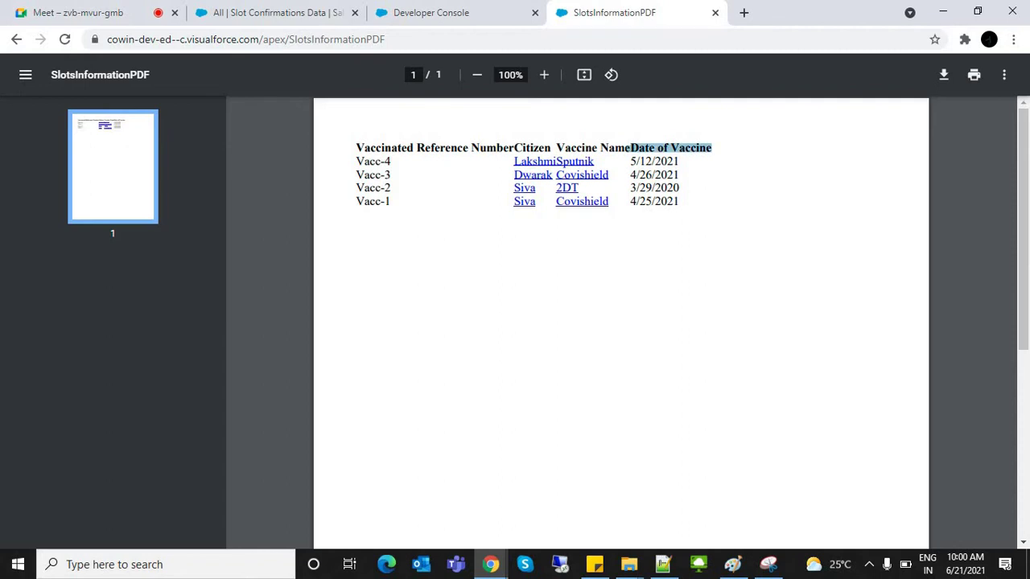
pyautogui.click(711, 148)
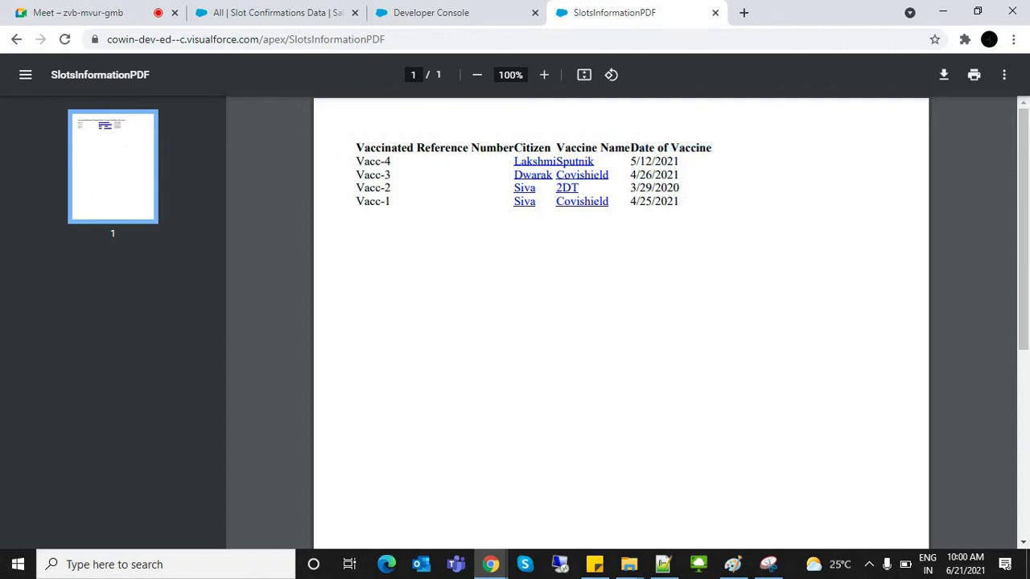
pyautogui.moveTo(514, 148); pyautogui.dragTo(356, 149)
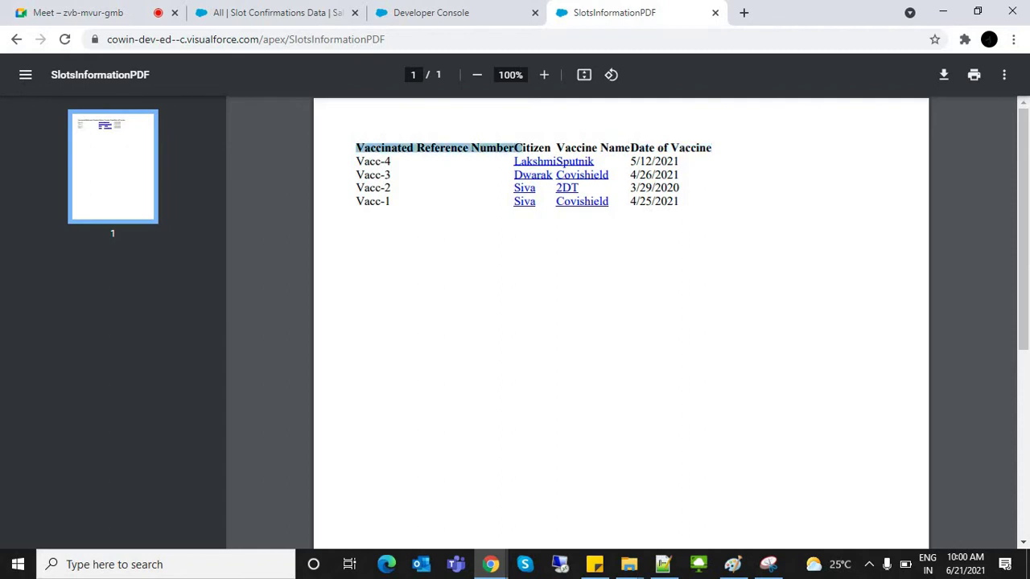
pyautogui.click(355, 148)
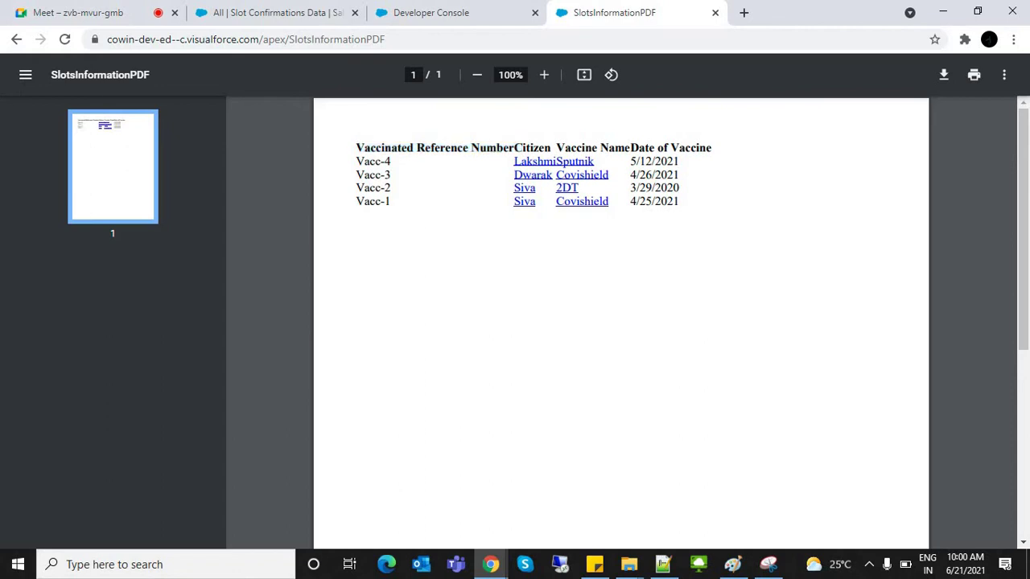
pyautogui.moveTo(555, 148); pyautogui.dragTo(631, 148)
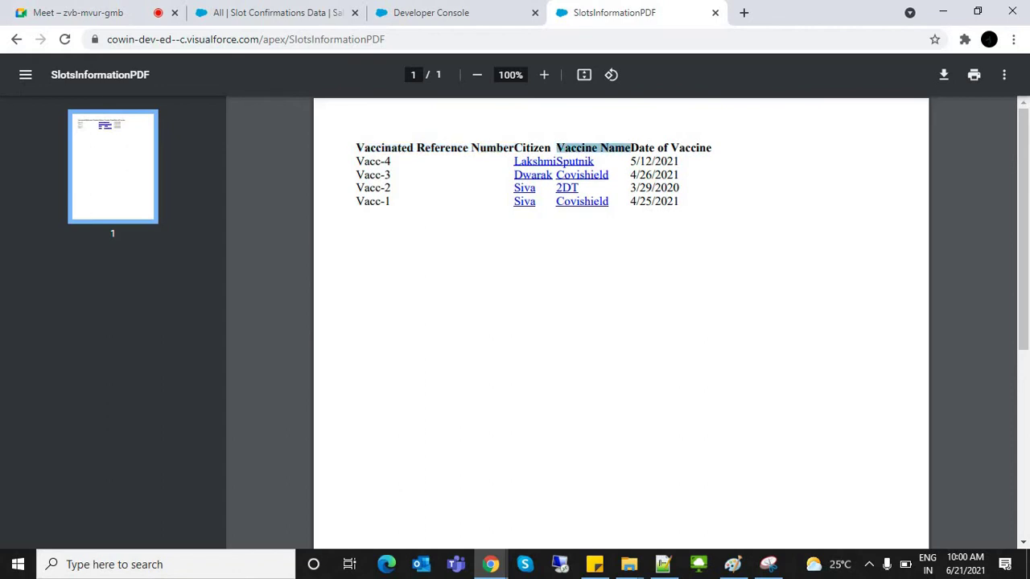
pyautogui.hotkey('ctrl', 'shift', 'Tab')
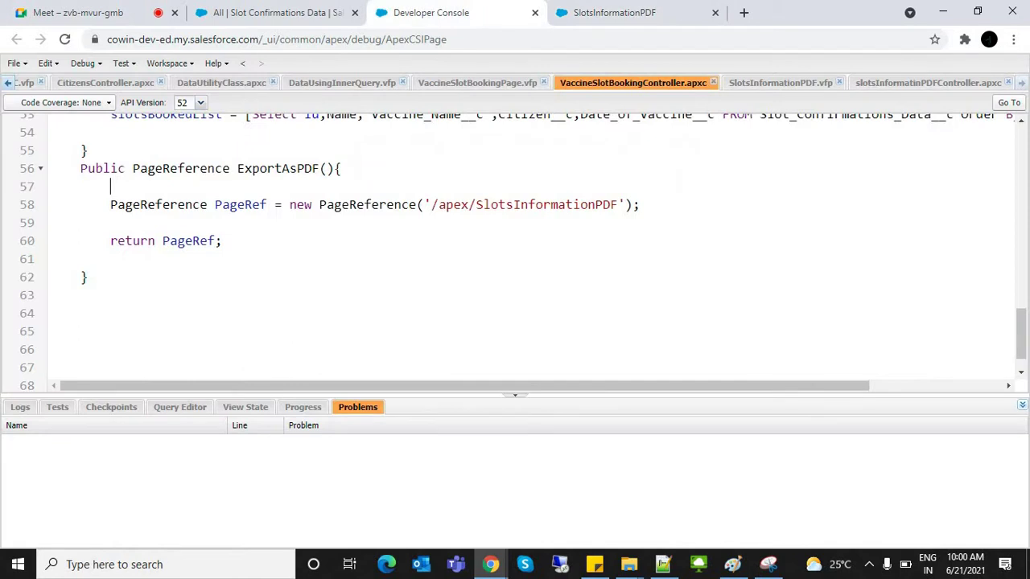
# Step: Review the name column markup on lines 27–30 of VaccineSlotBookingPage
pyautogui.click(477, 82)
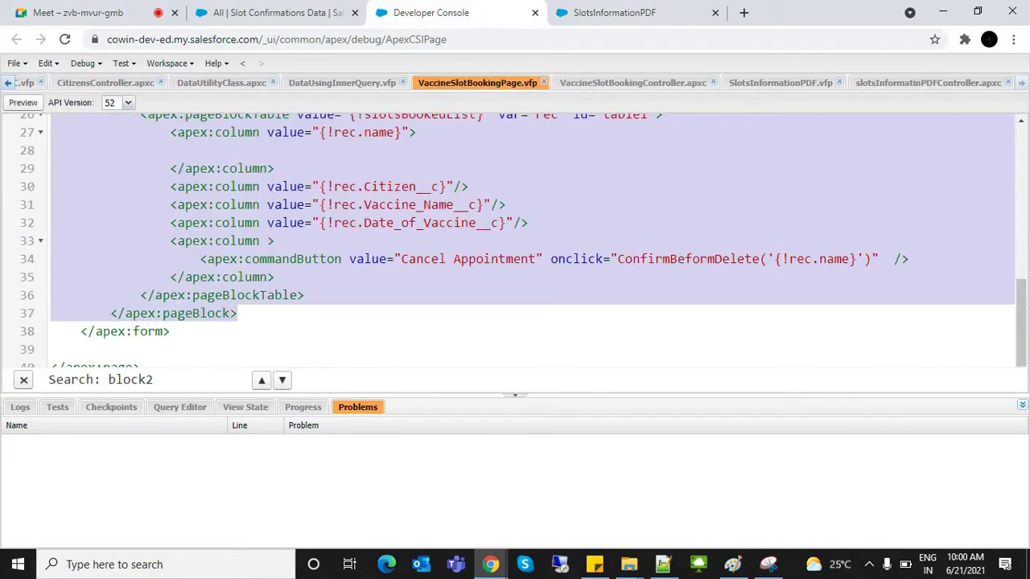
pyautogui.click(363, 186)
pyautogui.moveTo(170, 132); pyautogui.dragTo(267, 185)
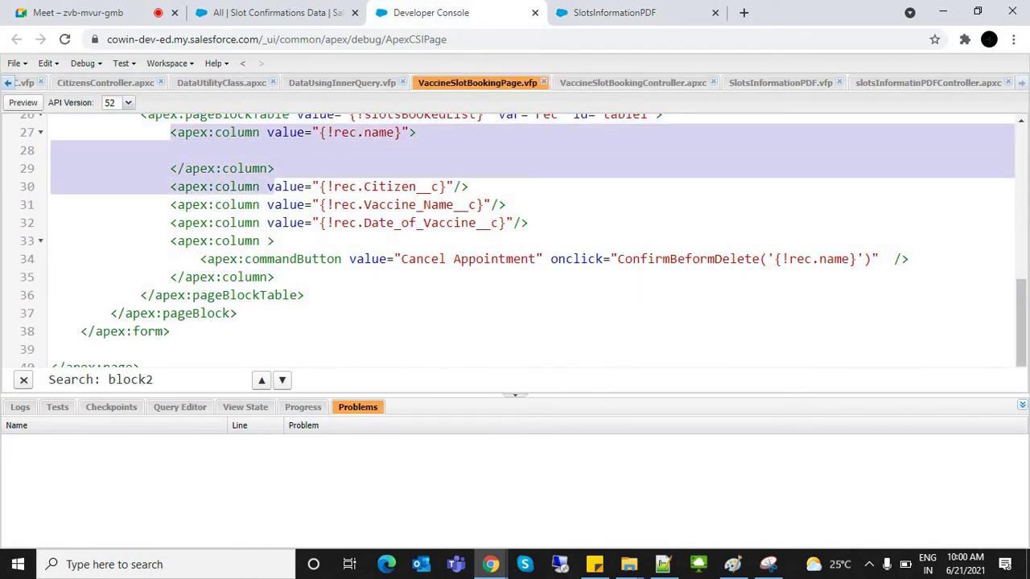
pyautogui.click(274, 168)
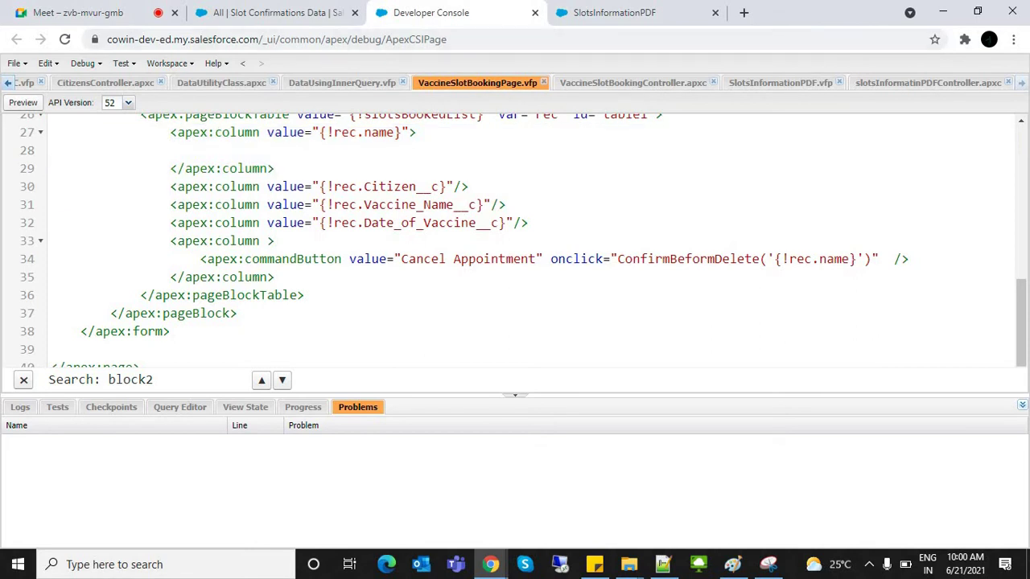
# Step: Check the SlotsInformationPDF code and return to its PDF listing Vacc-1 to Vacc-4
pyautogui.click(780, 82)
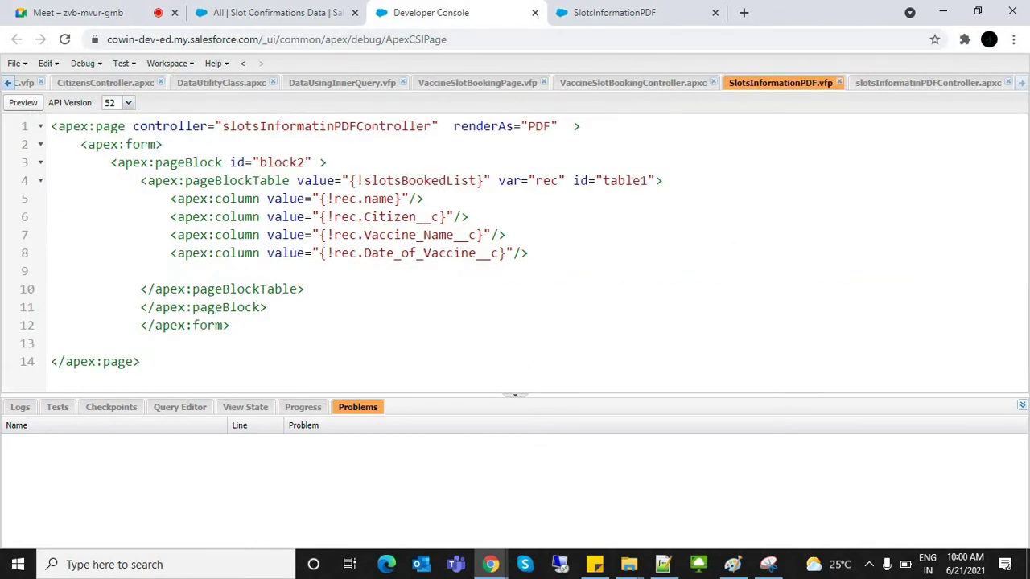
pyautogui.press('Up')
pyautogui.press('Up')
pyautogui.press('Up')
pyautogui.press('Down')
pyautogui.press('Down')
pyautogui.press('Down')
pyautogui.press('Down')
pyautogui.press('Down')
pyautogui.press('Down')
pyautogui.press('Down')
pyautogui.hotkey('ctrl', 'Tab')
pyautogui.click(574, 161)
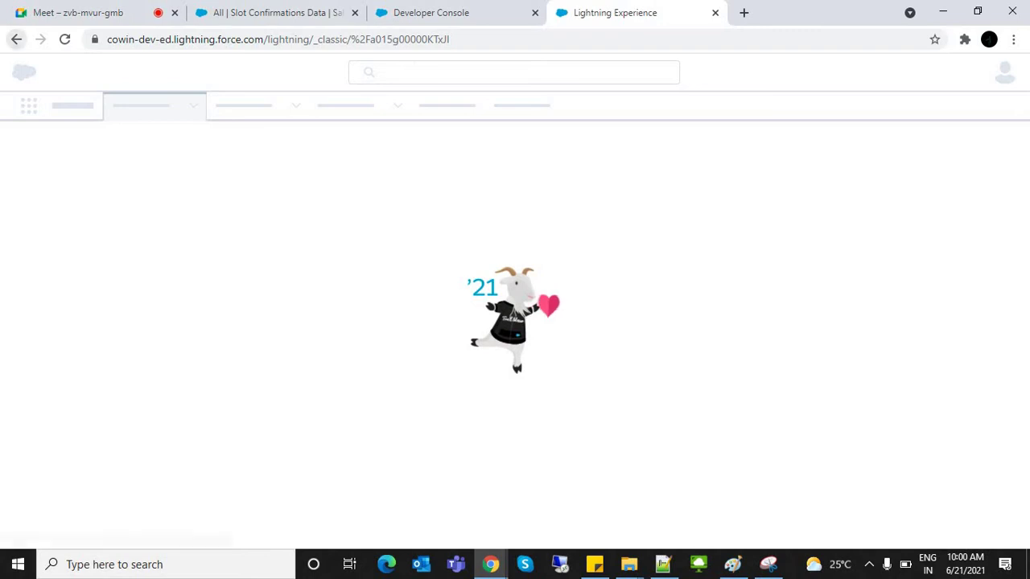
pyautogui.hotkey('alt', 'Left')
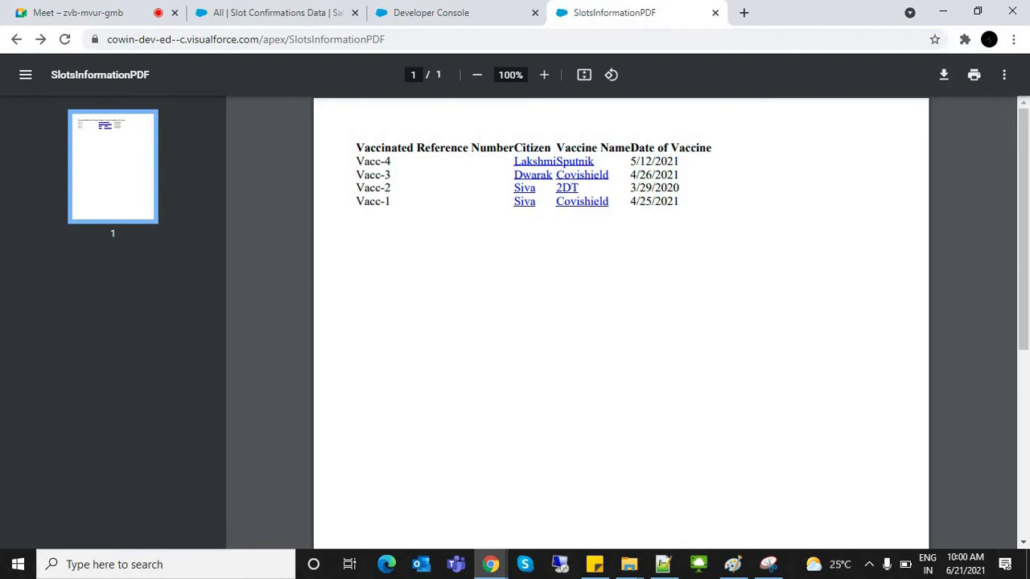
# Step: Save the PDF as SlotsInformationPDF.pdf in the Desktop Image folder, open it, then close both PDF tabs
pyautogui.hotkey('ctrl', 's')
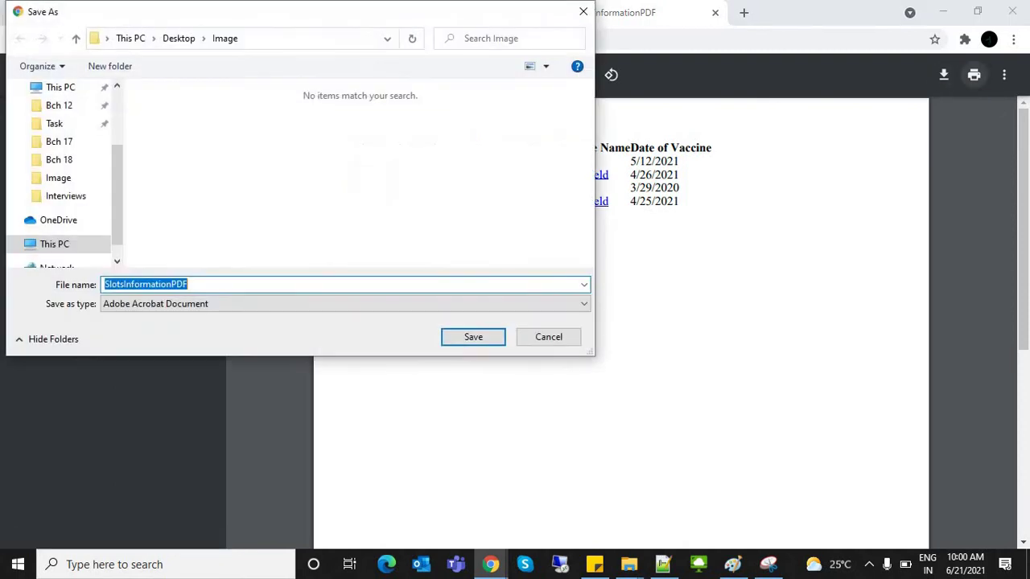
pyautogui.press('Return')
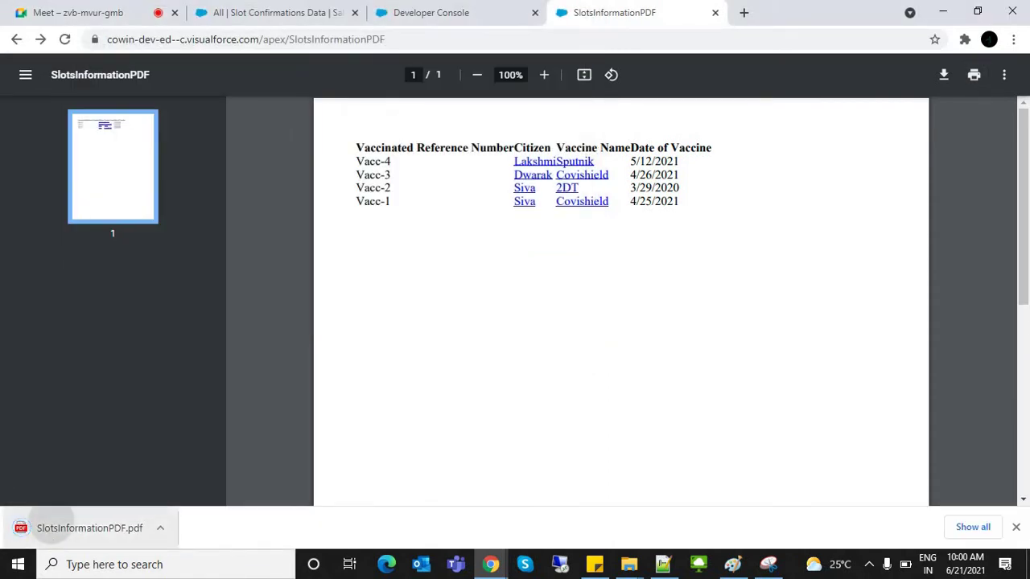
pyautogui.click(88, 527)
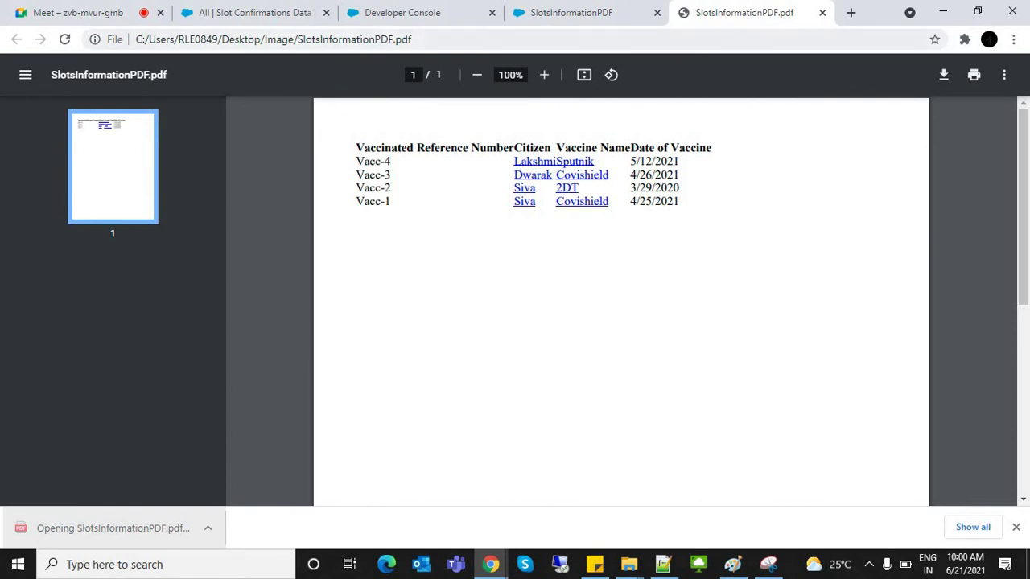
pyautogui.click(822, 12)
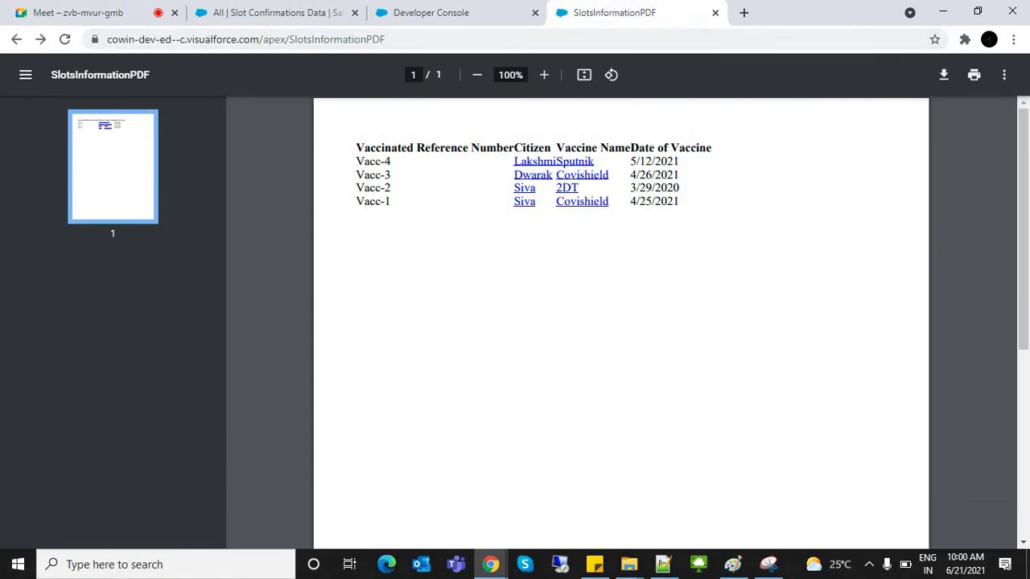
pyautogui.click(714, 12)
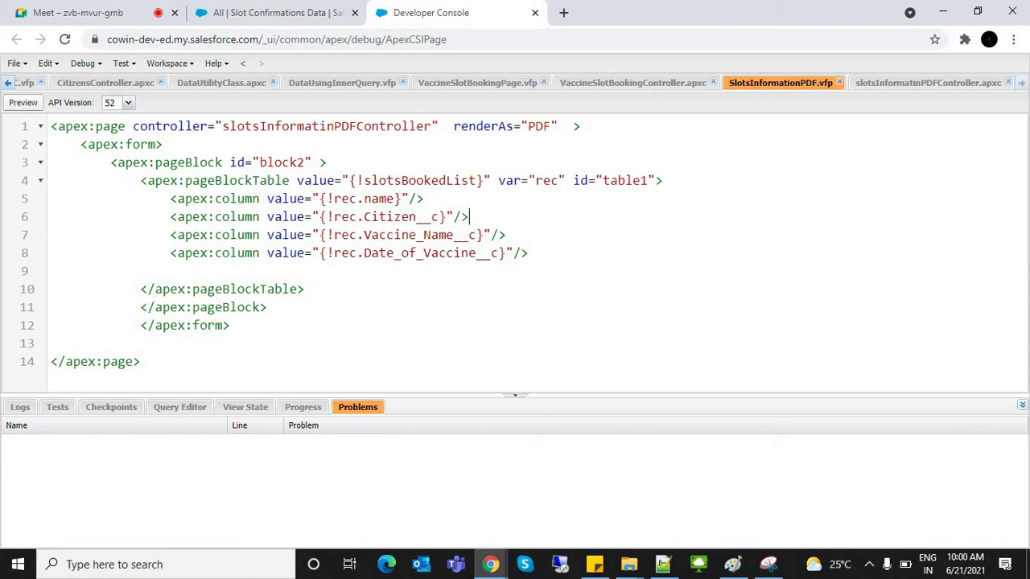
# Step: Open CitizenHomePage.vfp and preview it in the browser
pyautogui.hotkey('ctrl', 'shift', 'Tab')
pyautogui.hotkey('ctrl', 'Tab')
pyautogui.hotkey('ctrl', 'shift', 'Tab')
pyautogui.hotkey('ctrl', 'Tab')
pyautogui.scroll(10, 515, 82)
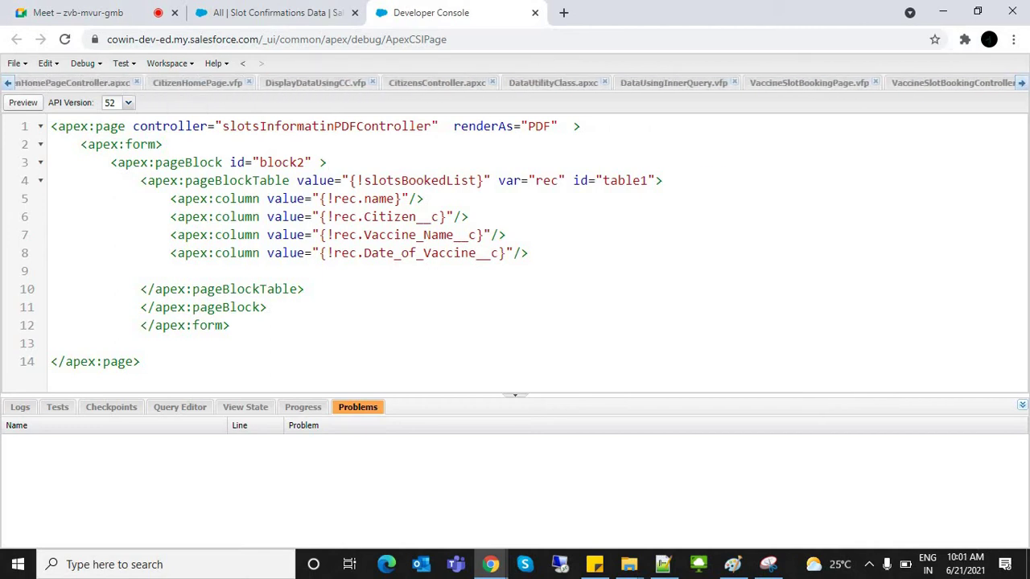
pyautogui.click(197, 82)
pyautogui.click(22, 103)
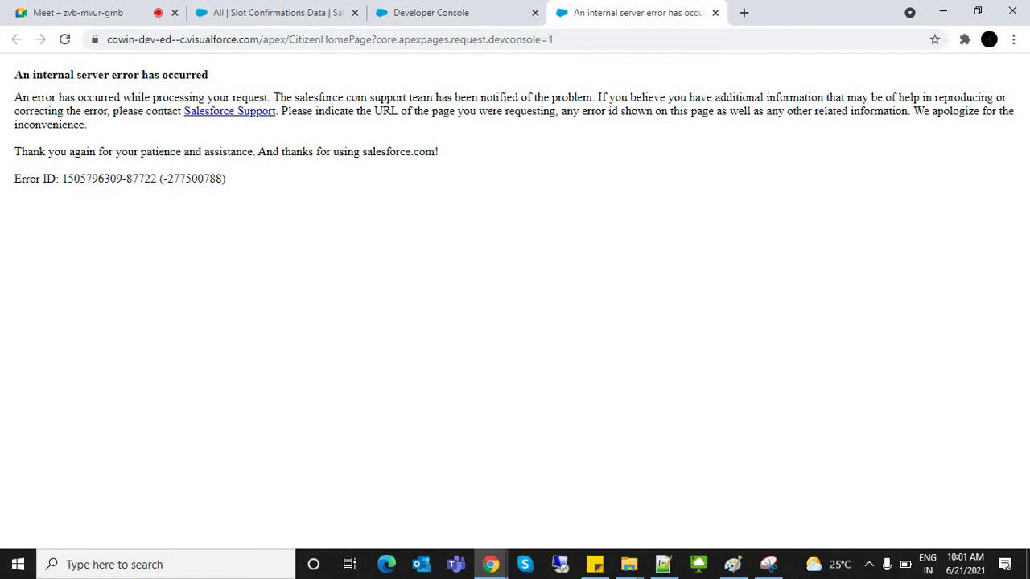
pyautogui.click(431, 12)
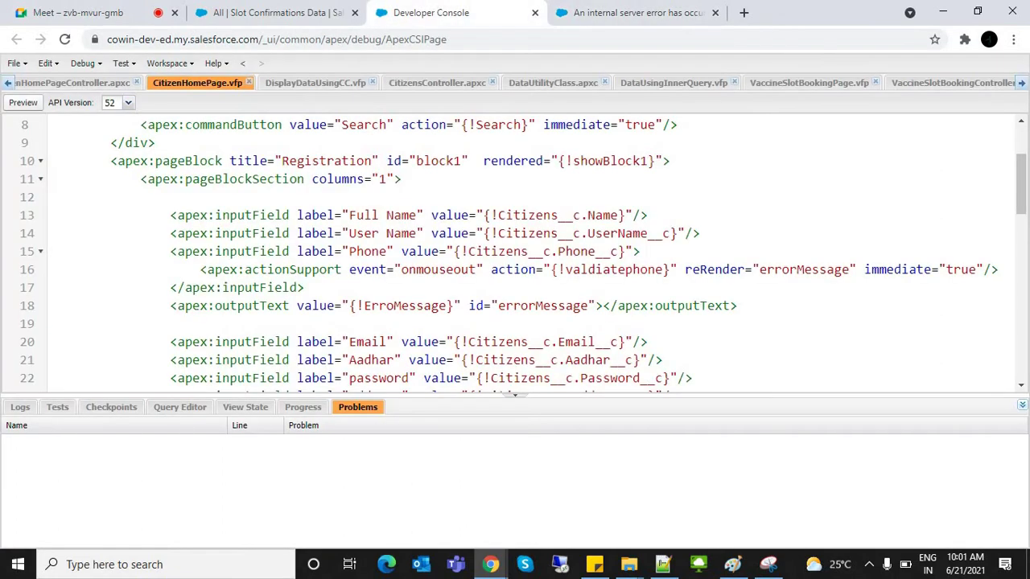
# Step: Remove lightningStylesheets="true" from the CitizenHomePage page tag and save
pyautogui.scroll(3, 1020, 183)
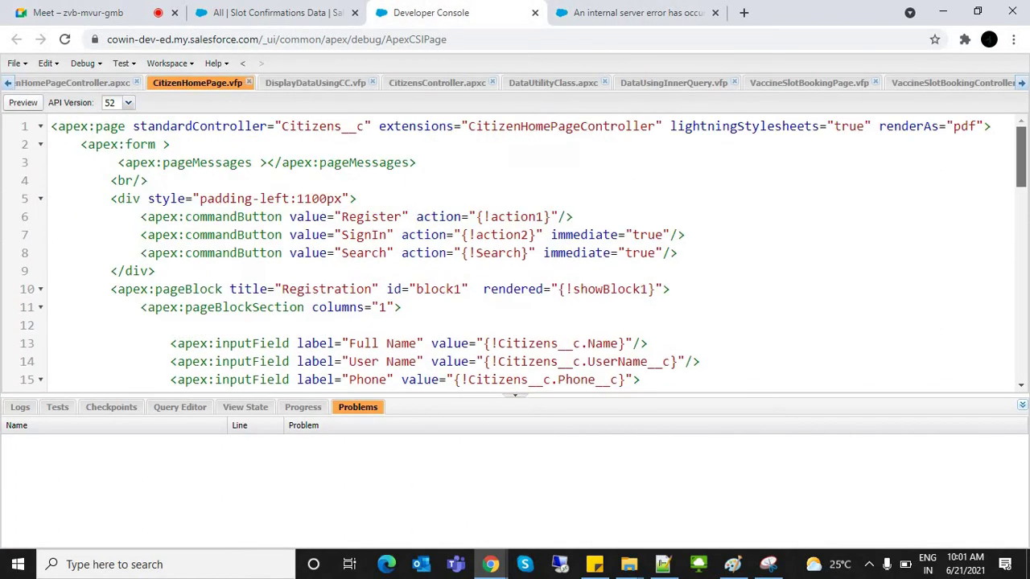
pyautogui.moveTo(879, 127); pyautogui.dragTo(984, 126)
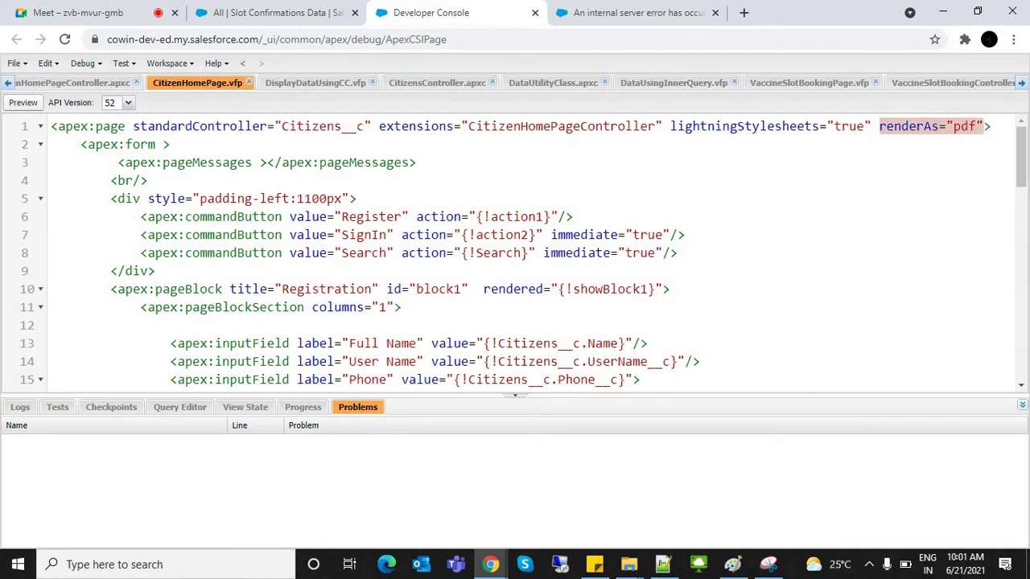
pyautogui.moveTo(670, 126); pyautogui.dragTo(877, 127)
pyautogui.write('\\')
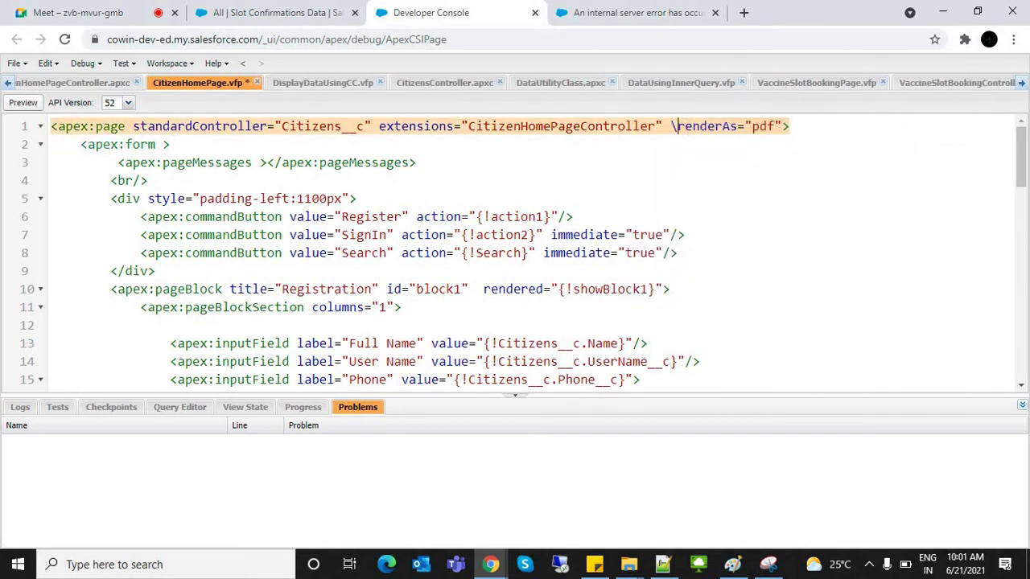
pyautogui.press('BackSpace')
pyautogui.hotkey('ctrl', 's')
# Step: Reload the CitizenHomePage preview to see it render as a one-page SignIn PDF
pyautogui.hotkey('ctrl', 'Tab')
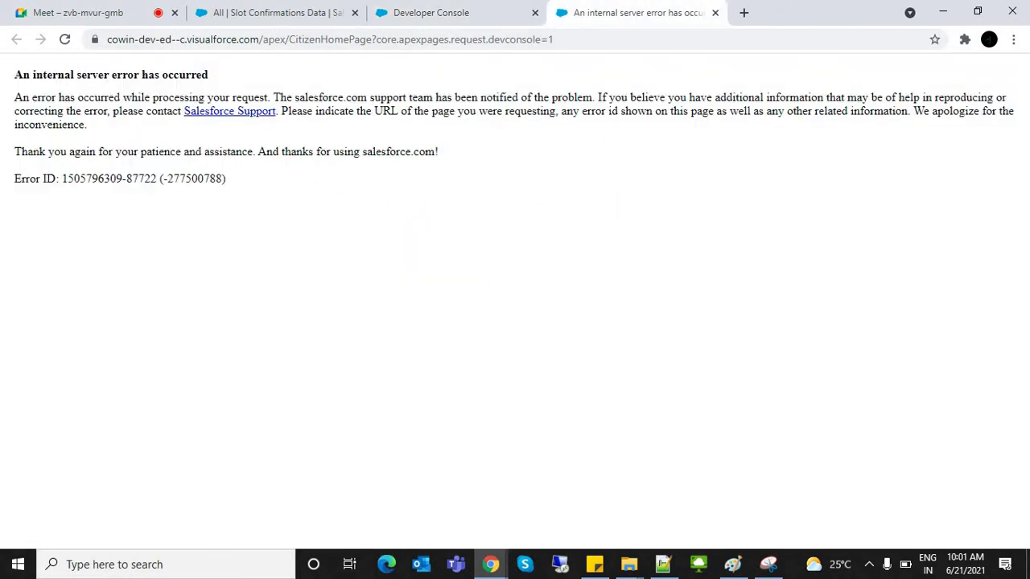
pyautogui.hotkey('ctrl', 'l')
pyautogui.press('Return')
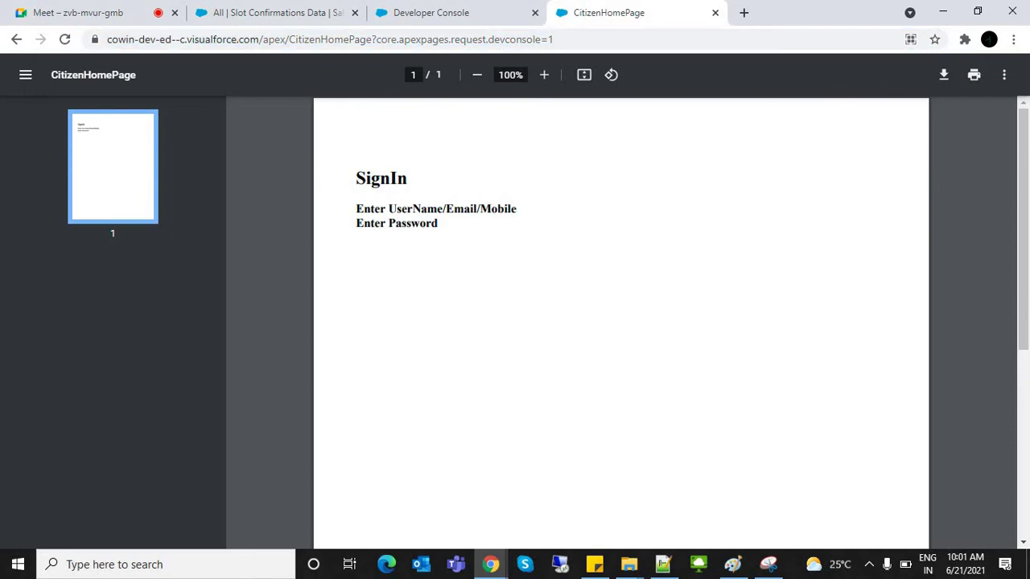
pyautogui.hotkey('ctrl', 'a')
pyautogui.hotkey('ctrl', 'shift', 'Tab')
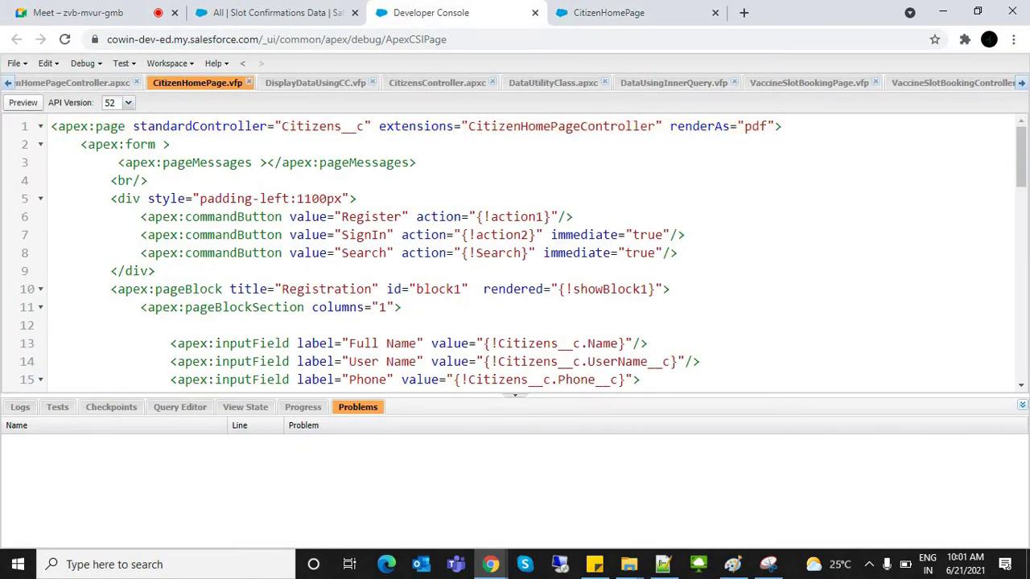
# Step: Delete renderAs="pdf" from CitizenHomePage, save, recheck the preview, and close it
pyautogui.hotkey('shift', 'Right')
pyautogui.hotkey('shift', 'Right')
pyautogui.hotkey('shift', 'Right')
pyautogui.hotkey('shift', 'Right')
pyautogui.hotkey('shift', 'Right')
pyautogui.hotkey('shift', 'Right')
pyautogui.hotkey('shift', 'Right')
pyautogui.hotkey('shift', 'Right')
pyautogui.hotkey('shift', 'Right')
pyautogui.hotkey('shift', 'Right')
pyautogui.hotkey('shift', 'Right')
pyautogui.hotkey('shift', 'Right')
pyautogui.hotkey('shift', 'Right')
pyautogui.hotkey('shift', 'Right')
pyautogui.hotkey('shift', 'Right')
pyautogui.hotkey('shift', 'Left')
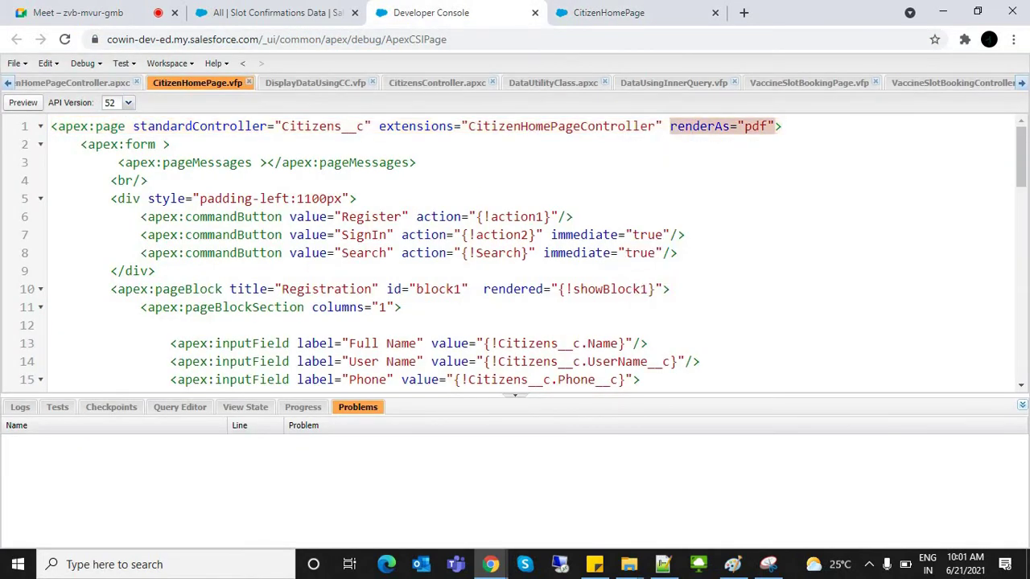
pyautogui.press('BackSpace')
pyautogui.hotkey('ctrl', 's')
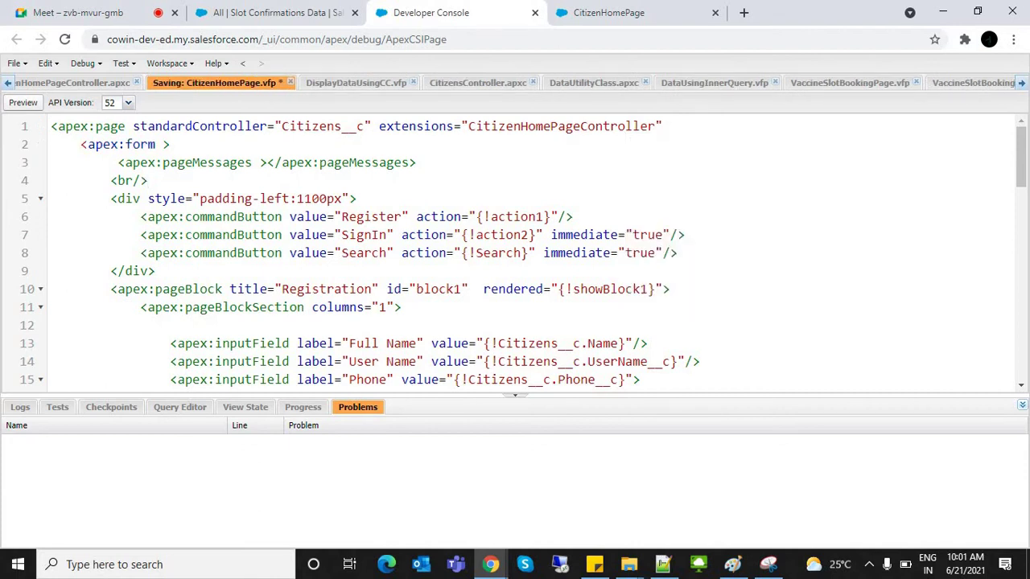
pyautogui.hotkey('ctrl', 'Tab')
pyautogui.hotkey('ctrl', 'l')
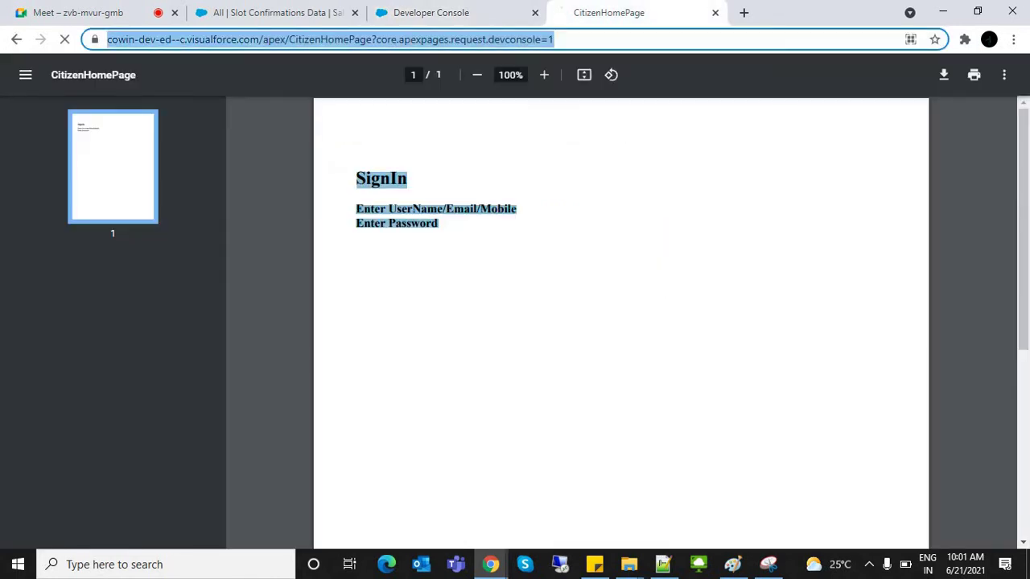
pyautogui.press('Return')
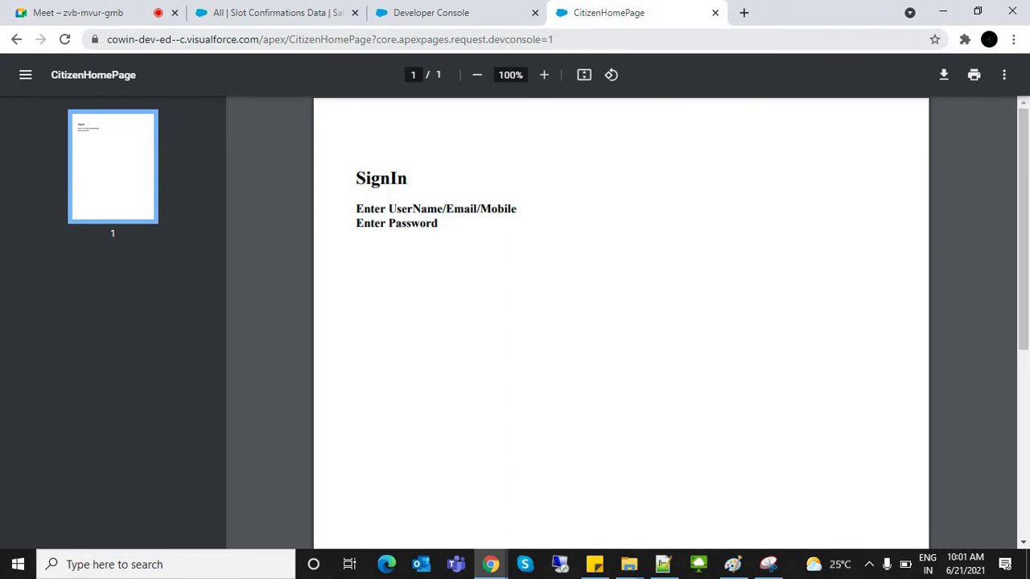
pyautogui.press('F5')
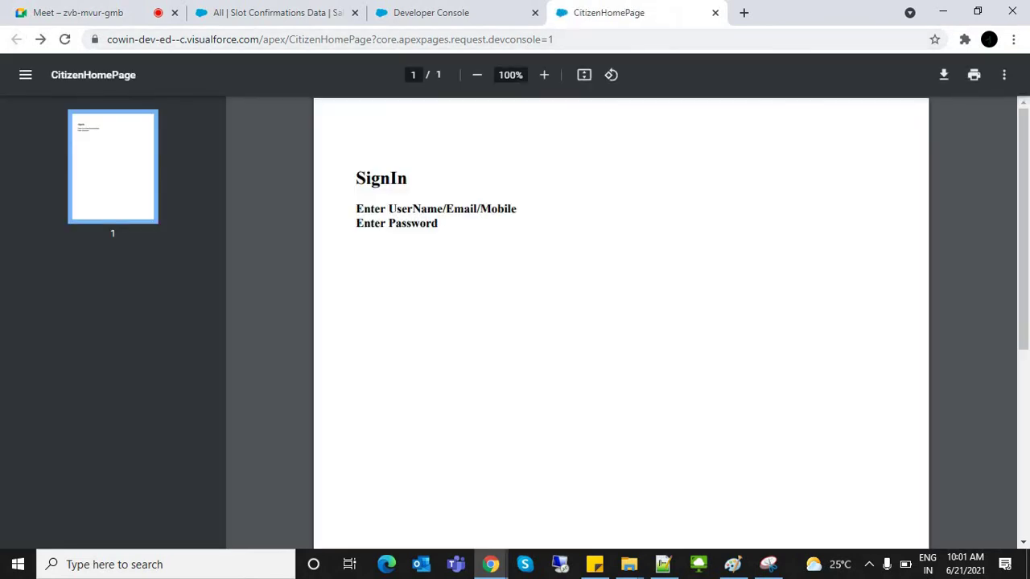
pyautogui.hotkey('ctrl', 'w')
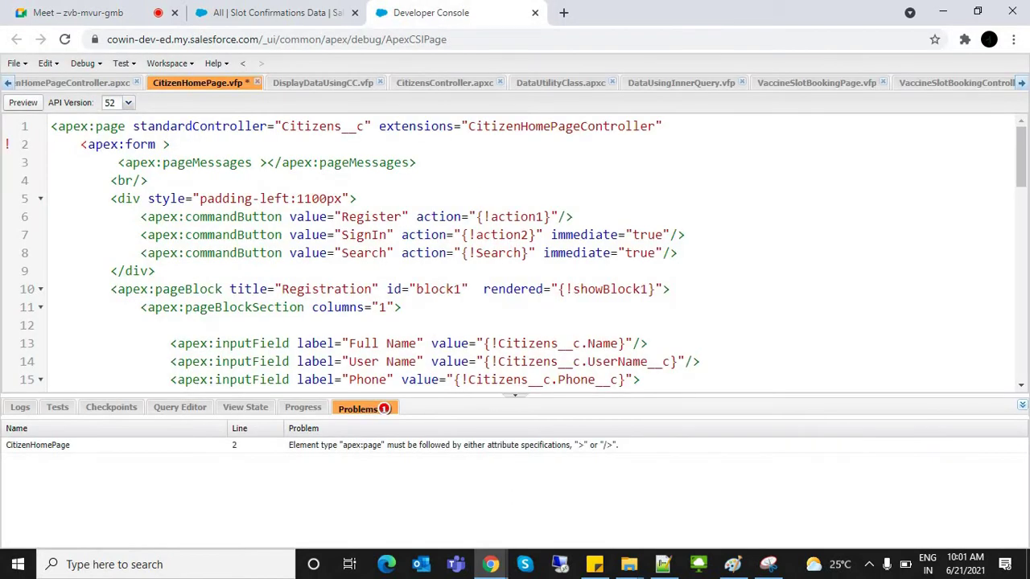
# Step: Remove renderAs again after an undo restored it, drop the leftover space, and save
pyautogui.hotkey('ctrl', 'z')
pyautogui.hotkey('ctrl', 'z')
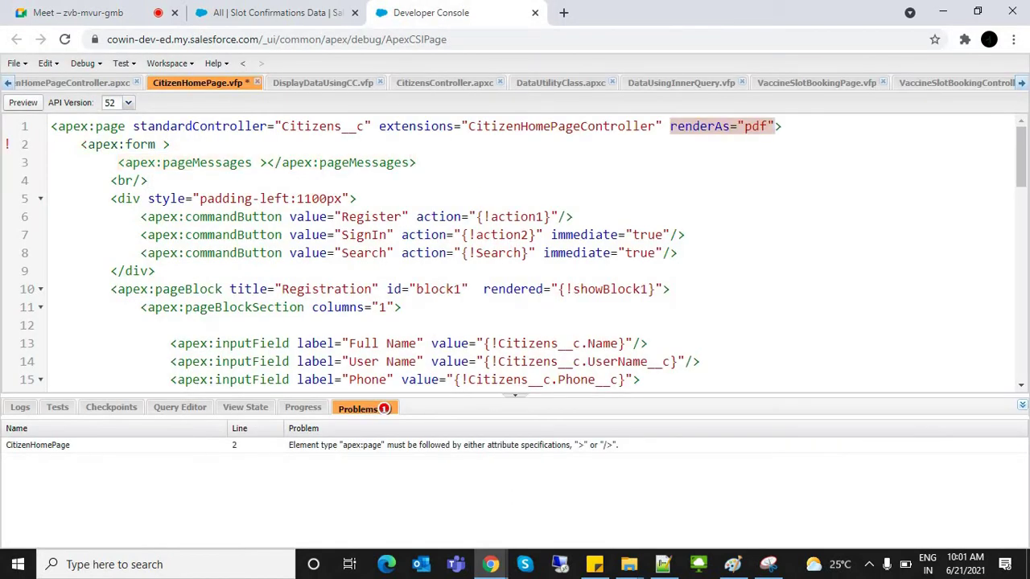
pyautogui.press('BackSpace')
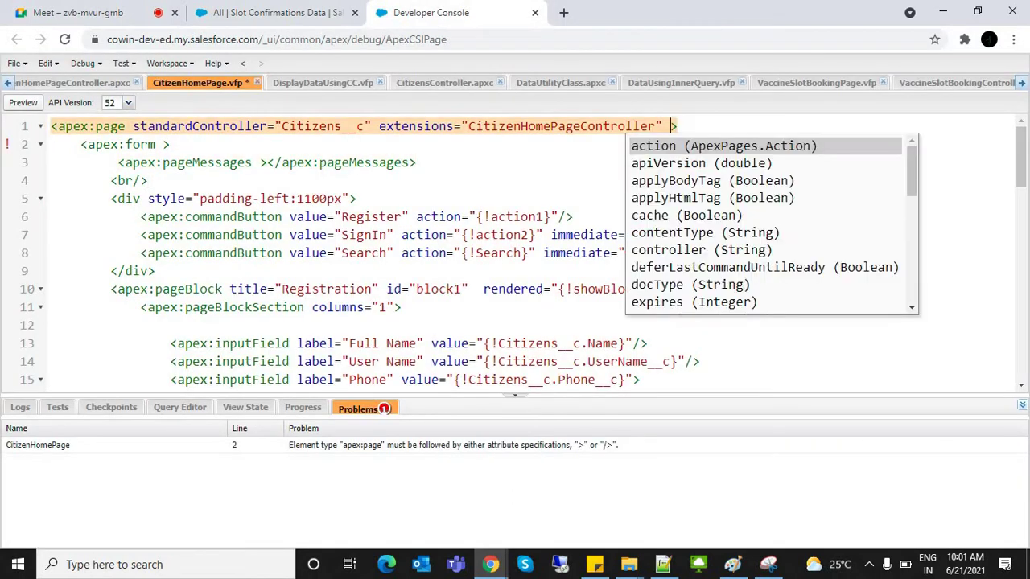
pyautogui.press('BackSpace')
pyautogui.hotkey('ctrl', 's')
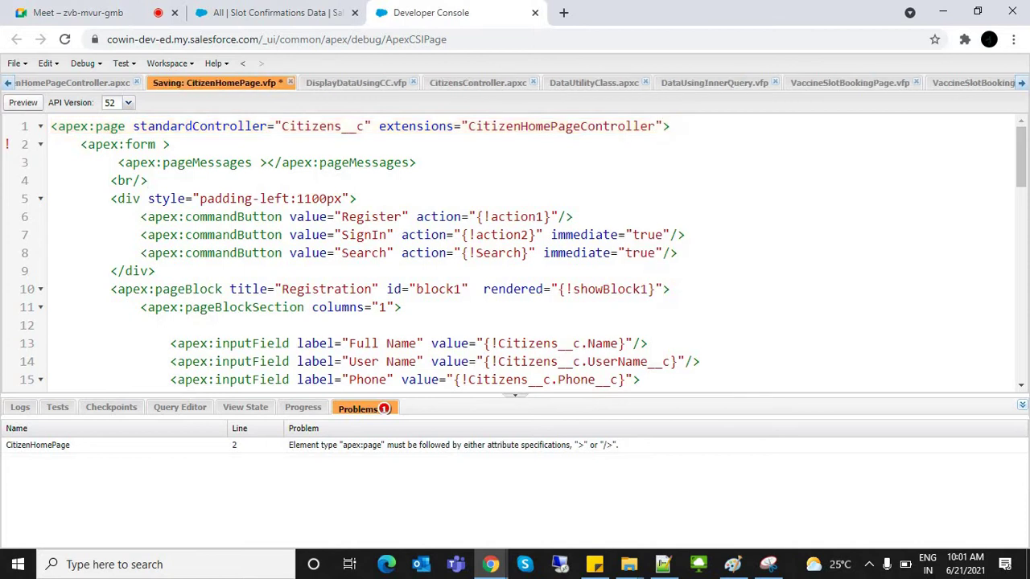
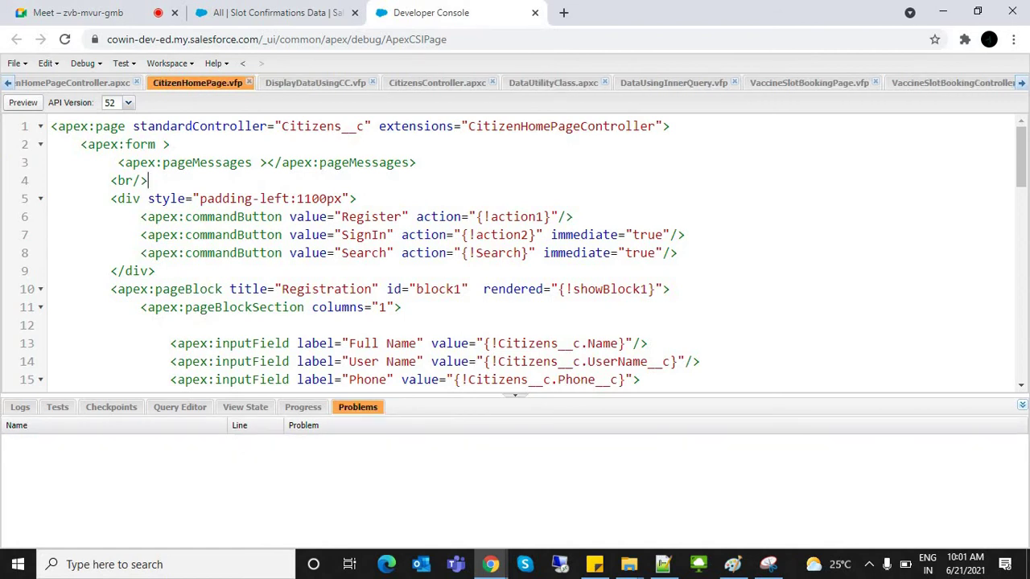
# Step: Add lightningStylesheets="true" to the CitizenHomePage apex:page tag and save it
pyautogui.click(22, 102)
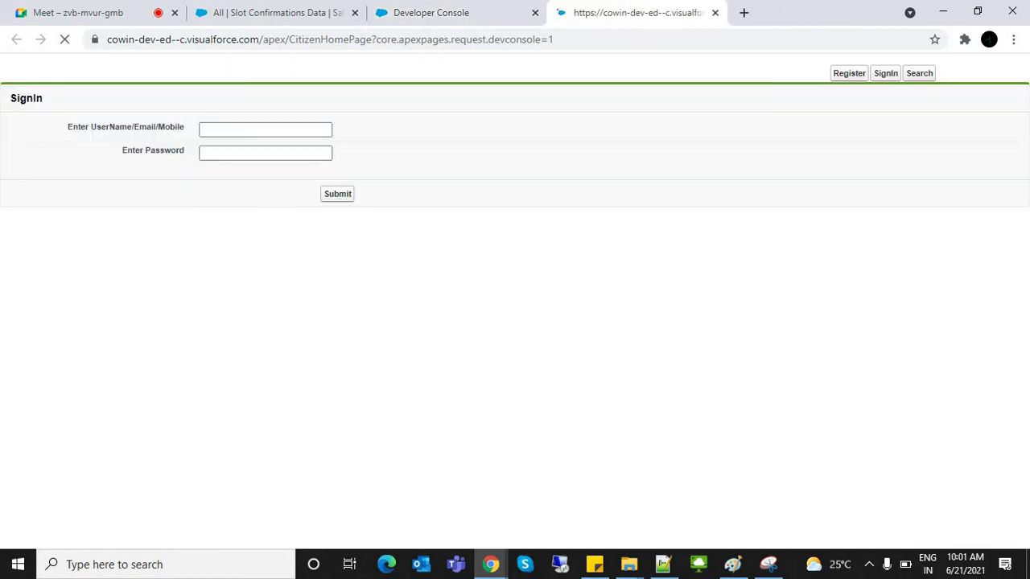
pyautogui.click(451, 12)
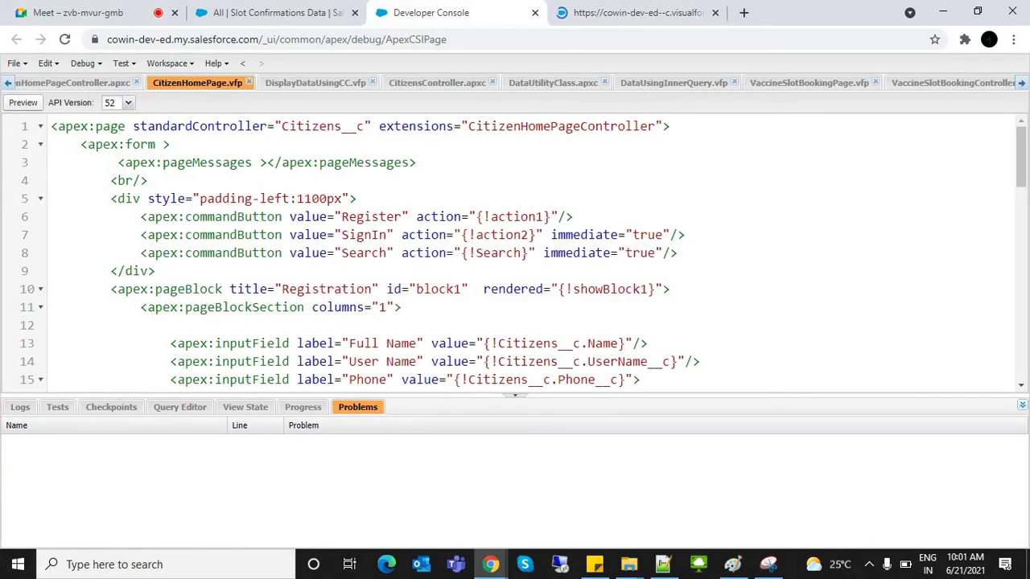
pyautogui.click(664, 126)
pyautogui.write('l')
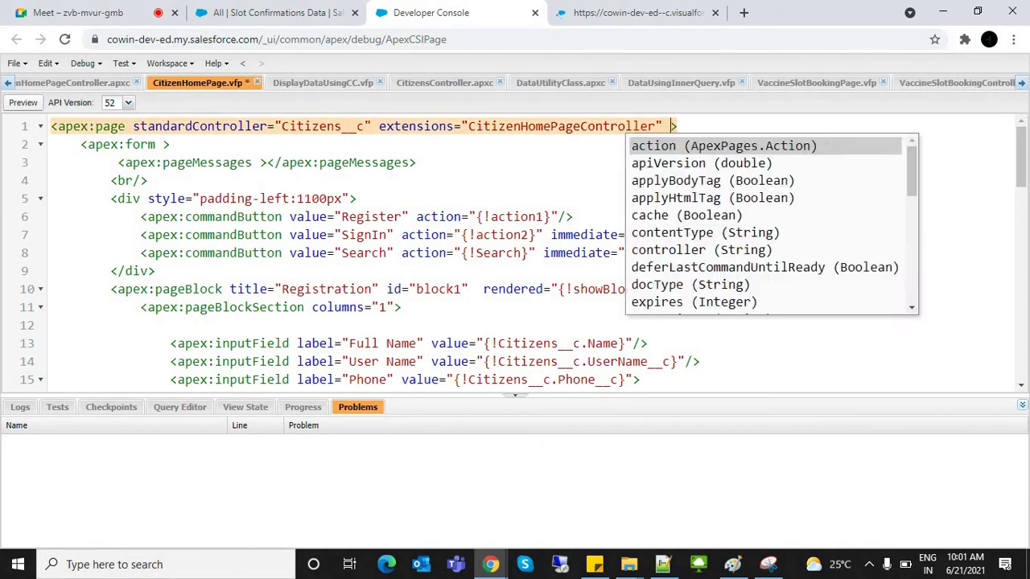
pyautogui.press('Down')
pyautogui.press('Down')
pyautogui.press('Return')
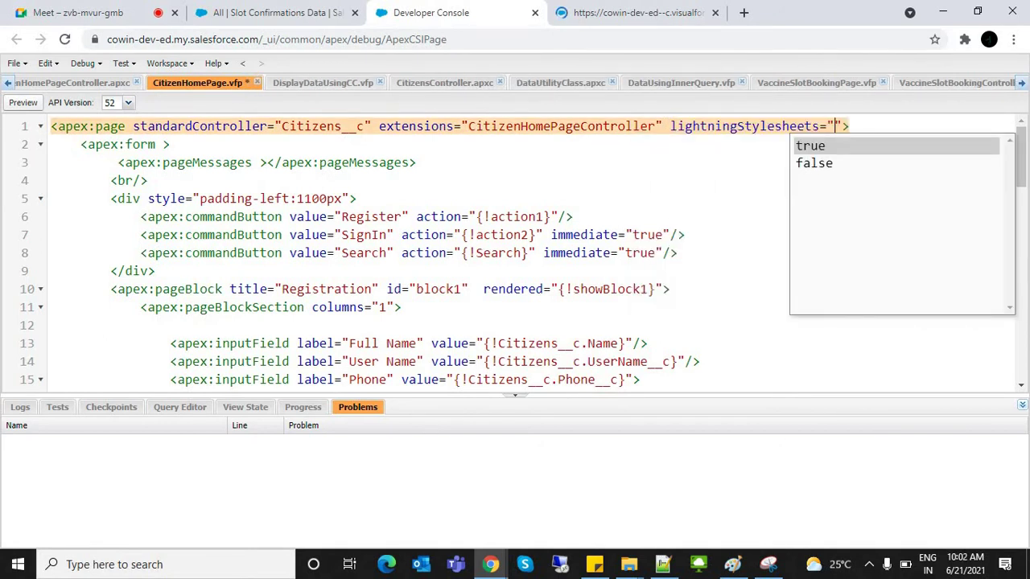
pyautogui.press('Return')
pyautogui.press('Return')
pyautogui.hotkey('ctrl', 'z')
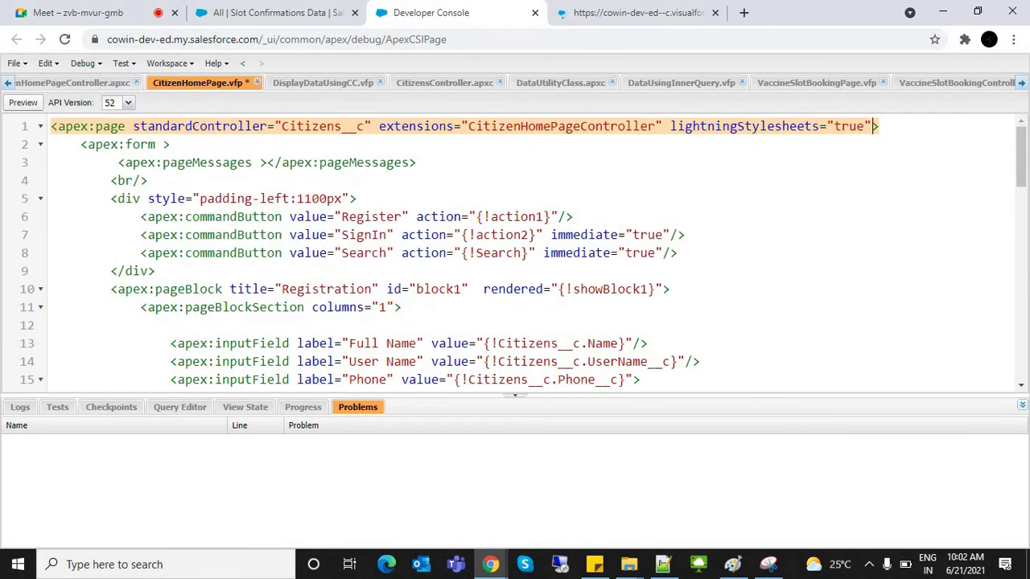
pyautogui.hotkey('ctrl', 's')
pyautogui.hotkey('ctrl', 'Tab')
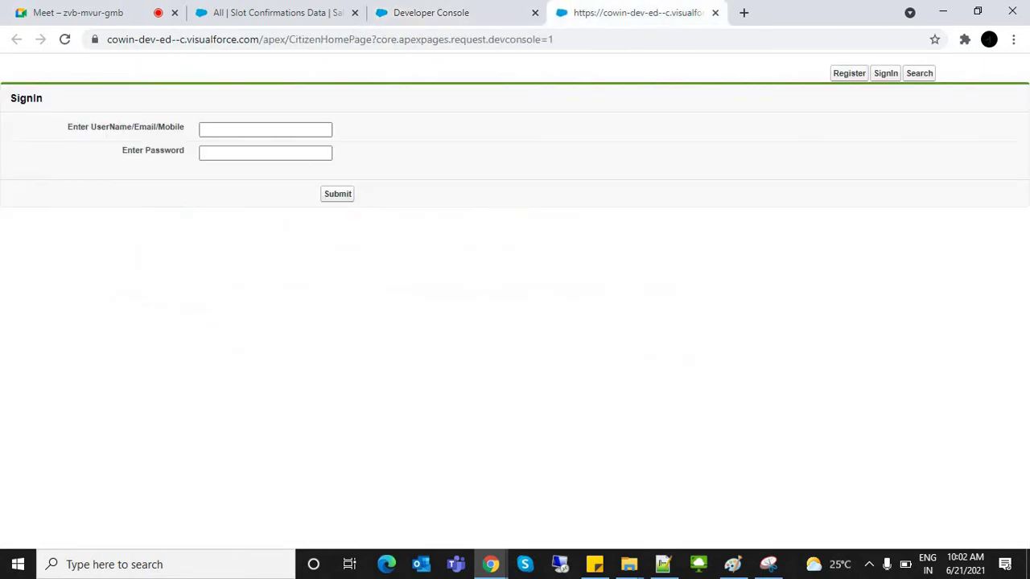
# Step: Reload the preview and check the Register, SignIn and Search forms in Lightning styling
pyautogui.press('F5')
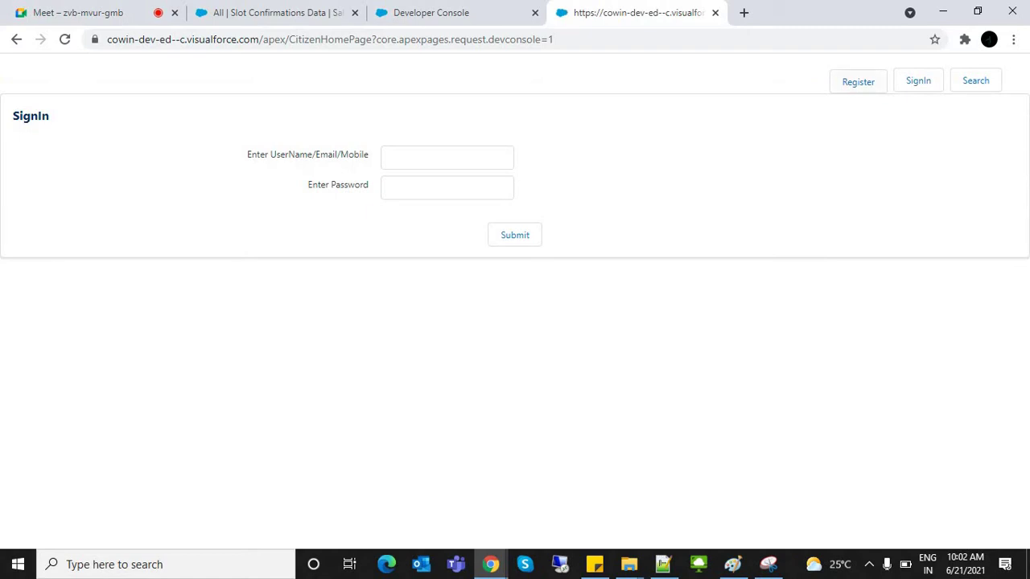
pyautogui.click(858, 81)
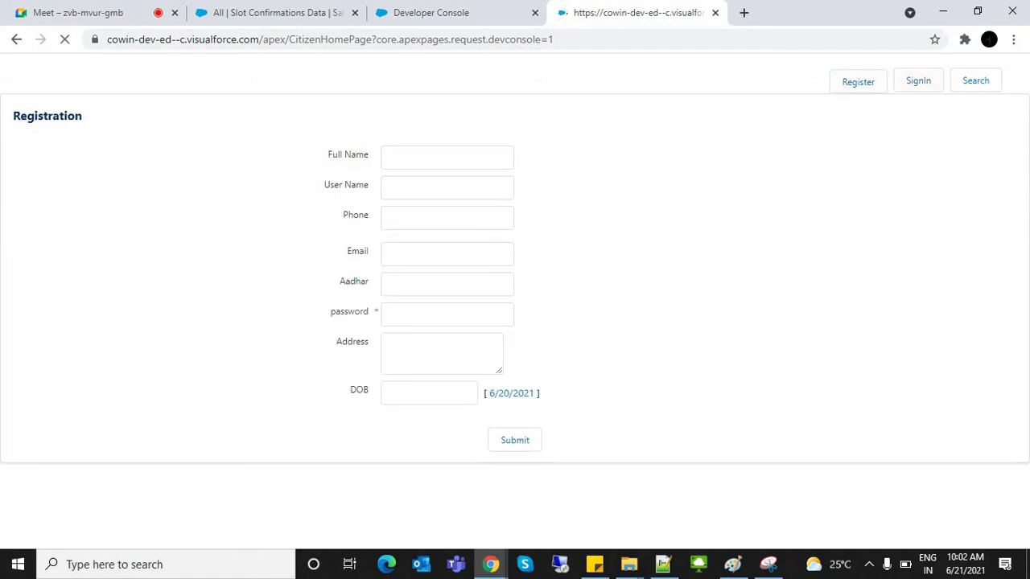
pyautogui.click(918, 80)
pyautogui.click(975, 80)
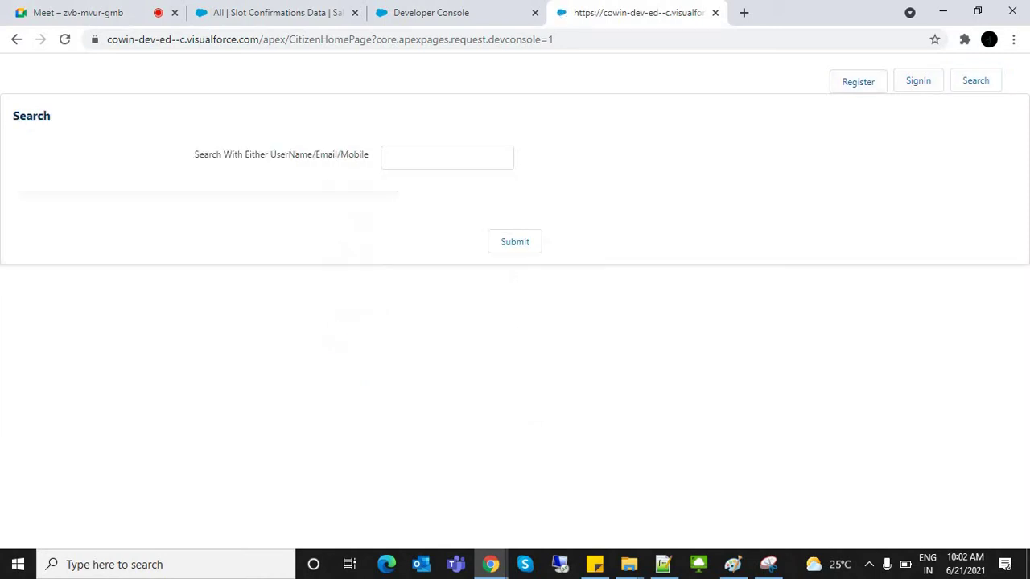
pyautogui.click(918, 80)
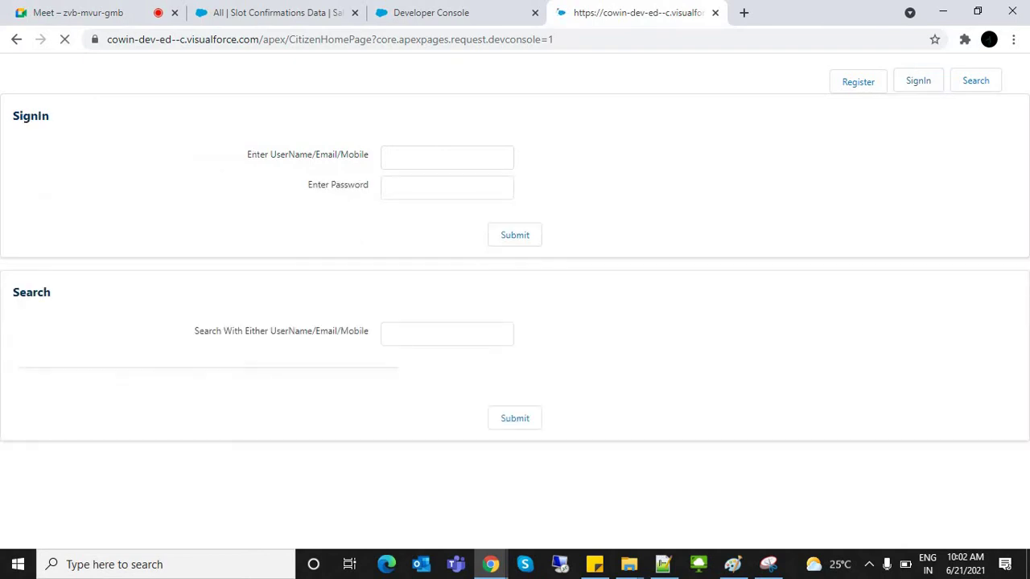
# Step: Test typing in the SignIn username field, clear it, and bring up the Registration form
pyautogui.moveTo(194, 331); pyautogui.dragTo(624, 375)
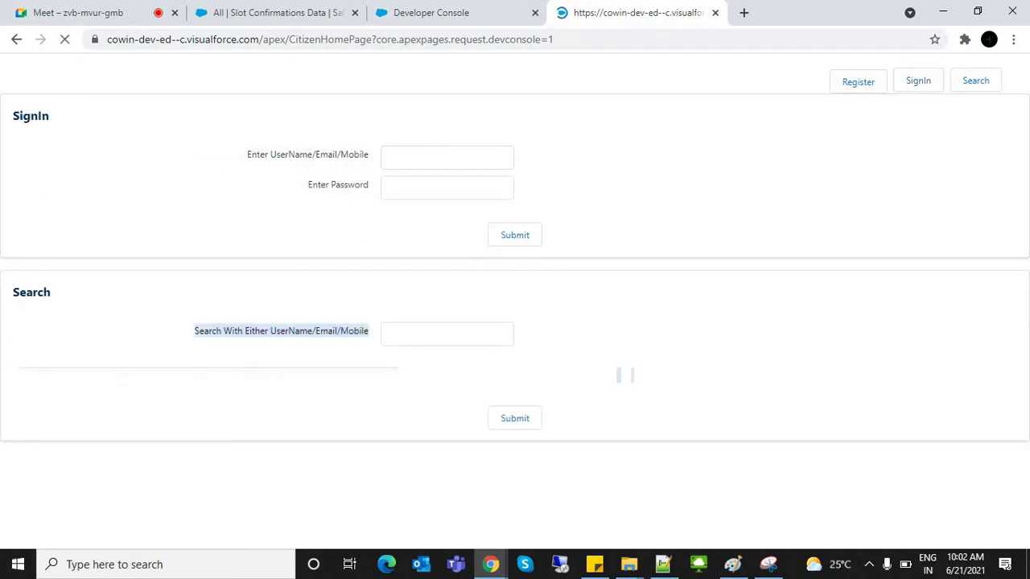
pyautogui.click(626, 375)
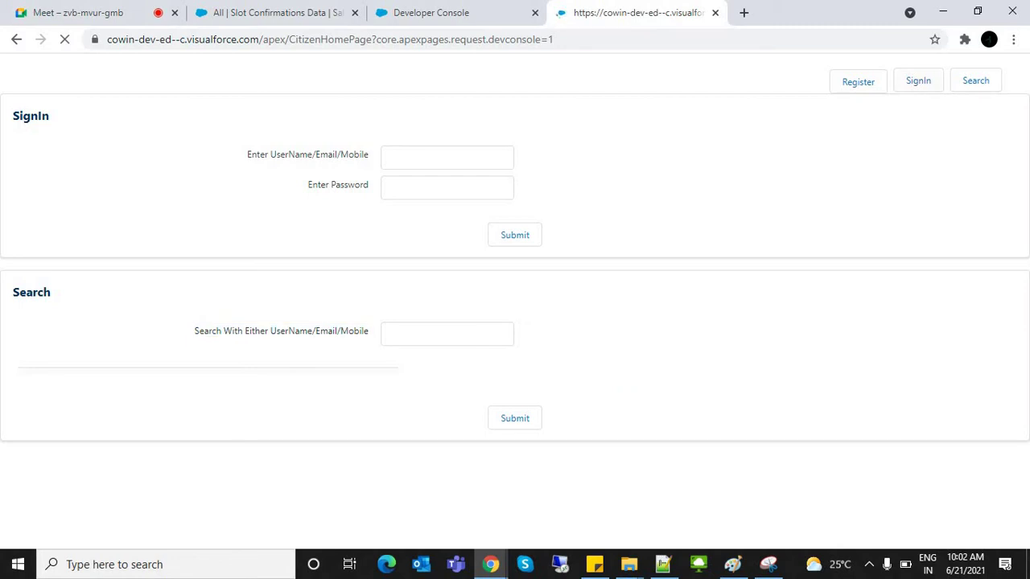
pyautogui.click(919, 81)
pyautogui.click(322, 39)
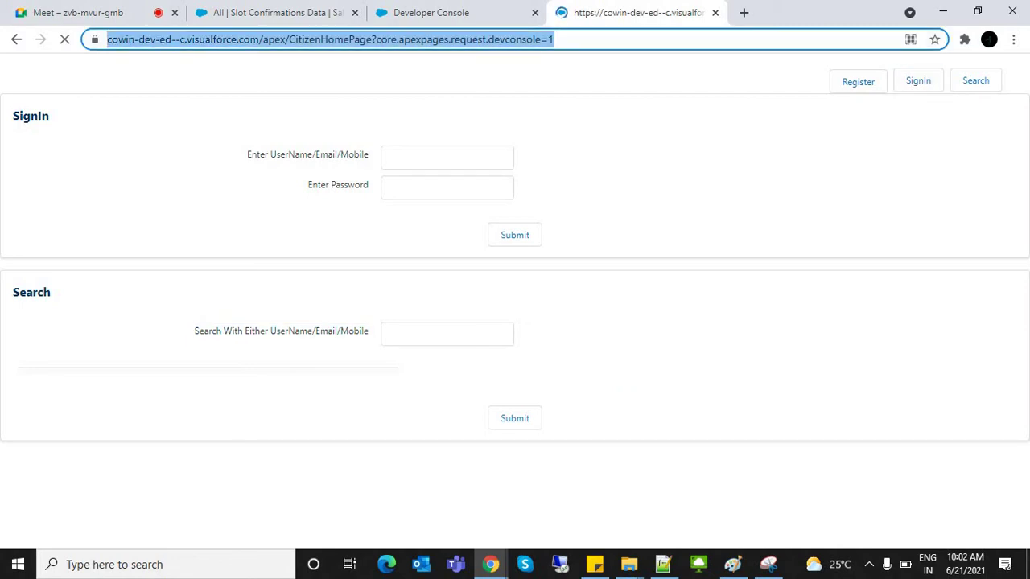
pyautogui.click(447, 157)
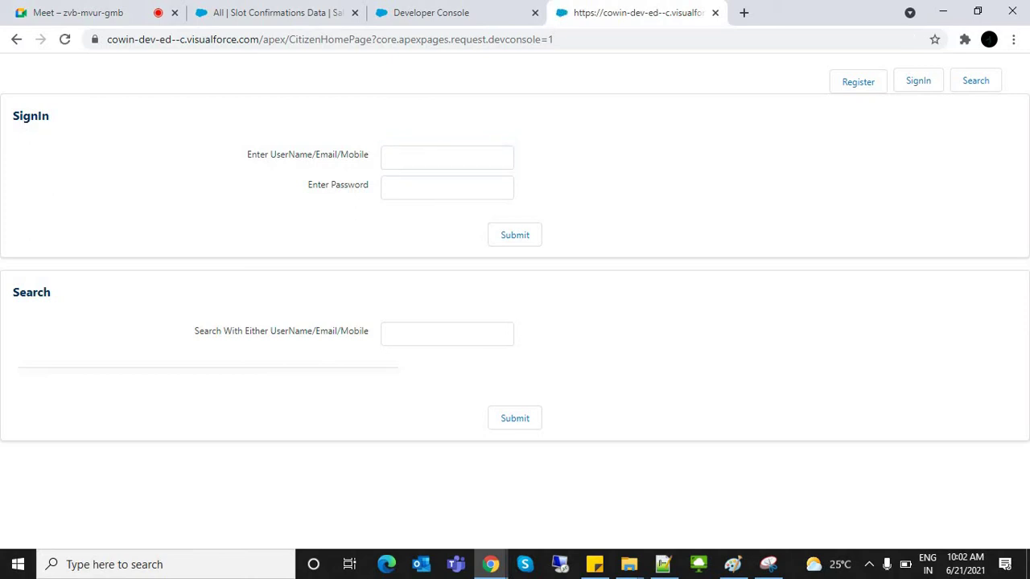
pyautogui.click(447, 157)
pyautogui.write('up')
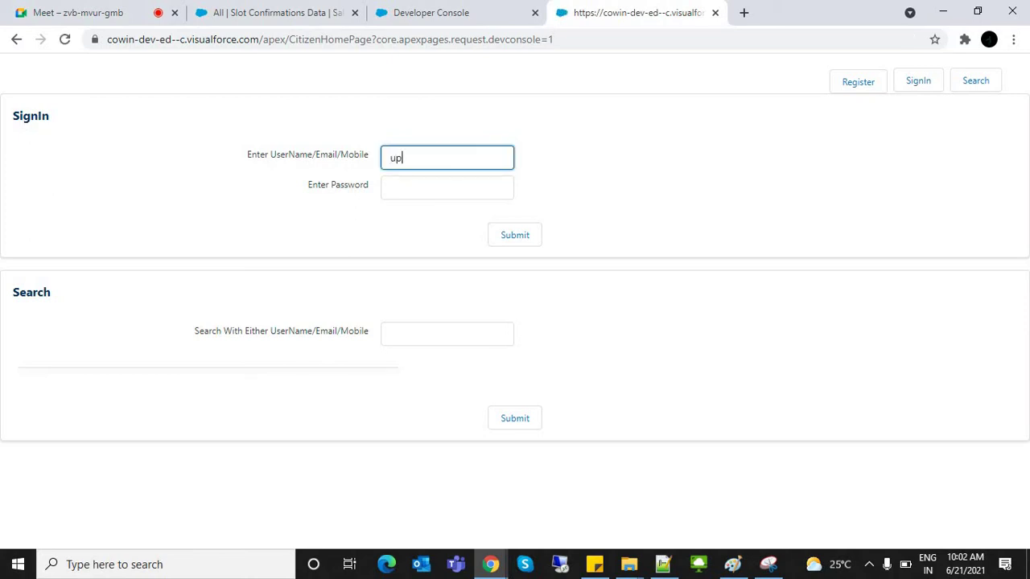
pyautogui.press('BackSpace')
pyautogui.press('BackSpace')
pyautogui.click(858, 81)
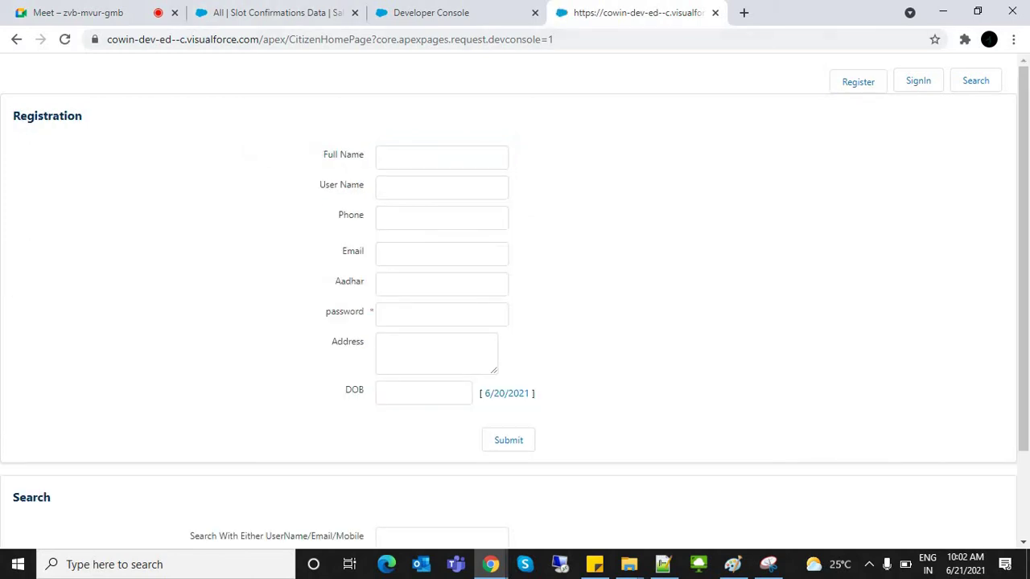
# Step: Enter the citizen's full name in Full Name, correcting the autofilled entry
pyautogui.click(442, 157)
pyautogui.press('Down')
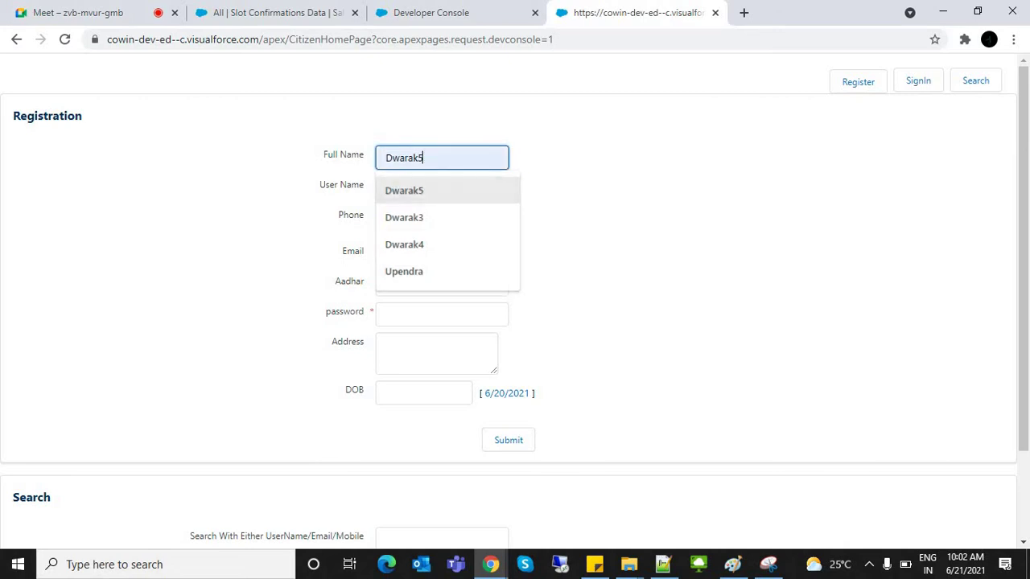
pyautogui.press('Return')
pyautogui.press('BackSpace')
pyautogui.press('BackSpace')
pyautogui.press('BackSpace')
pyautogui.press('BackSpace')
pyautogui.press('BackSpace')
pyautogui.press('BackSpace')
pyautogui.press('BackSpace')
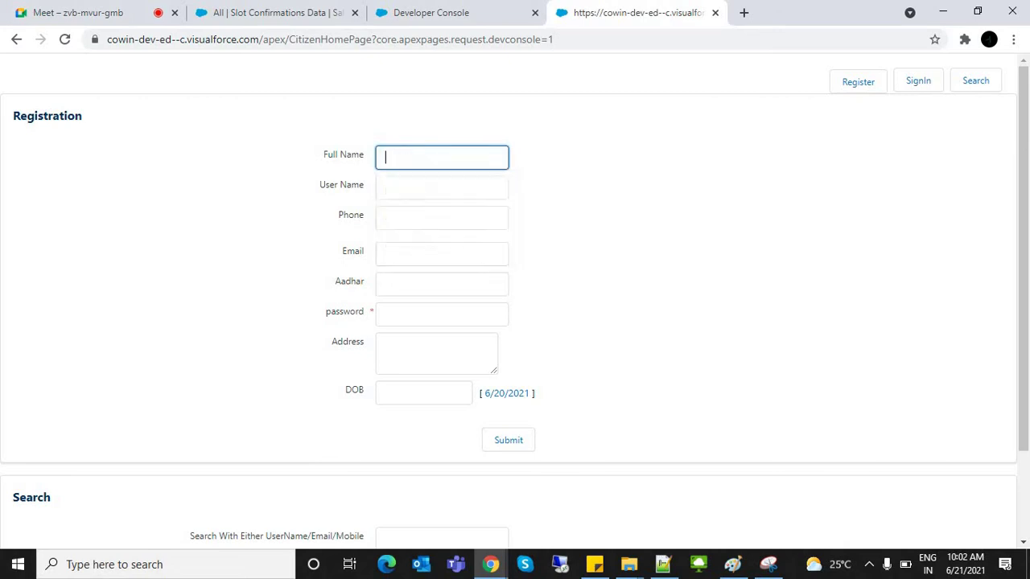
pyautogui.write('r')
pyautogui.write('dwaraka7')
pyautogui.hotkey('ctrl', 'a')
pyautogui.hotkey('ctrl', 'c')
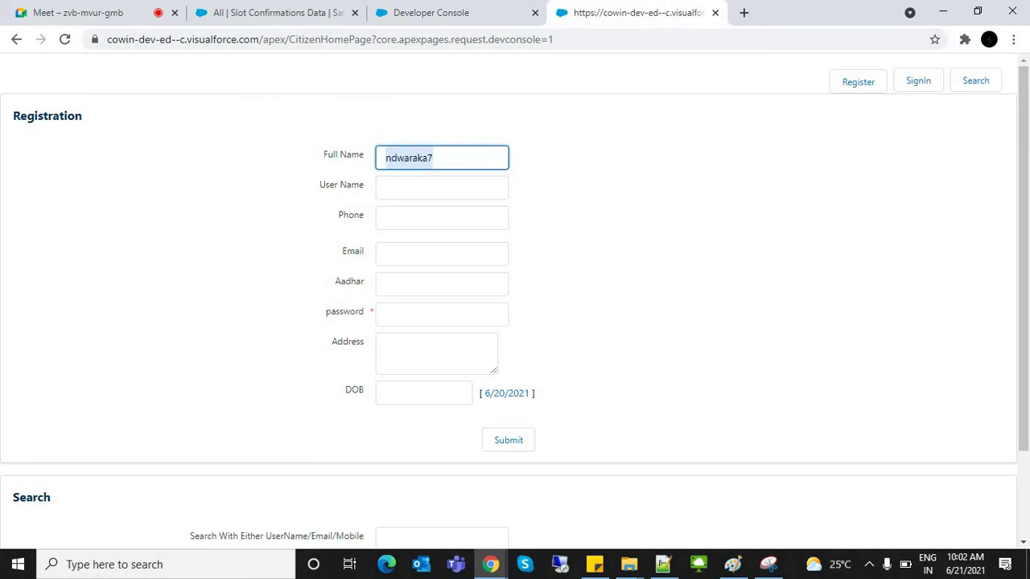
pyautogui.click(433, 157)
pyautogui.press('BackSpace')
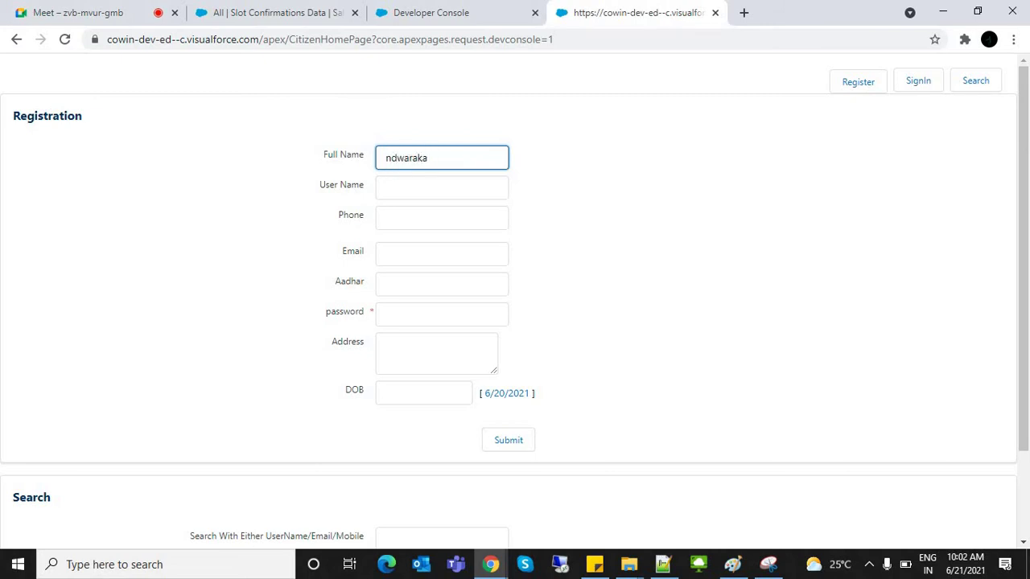
pyautogui.click(391, 157)
pyautogui.press('BackSpace')
# Step: Paste the user name, enter the phone number, and tab out to trigger phone validation
pyautogui.press('Tab')
pyautogui.hotkey('ctrl', 'v')
pyautogui.press('Tab')
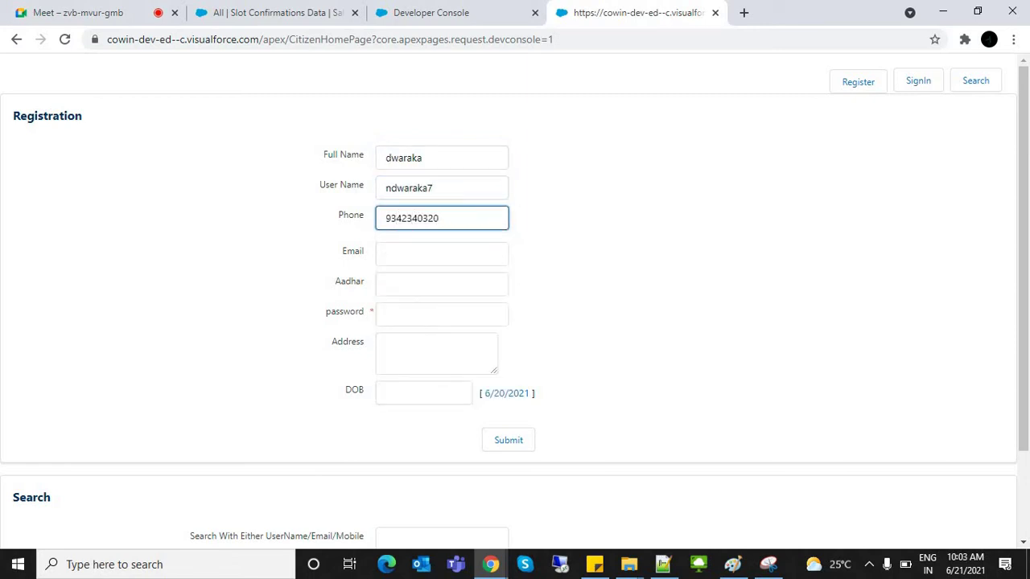
pyautogui.press('Tab')
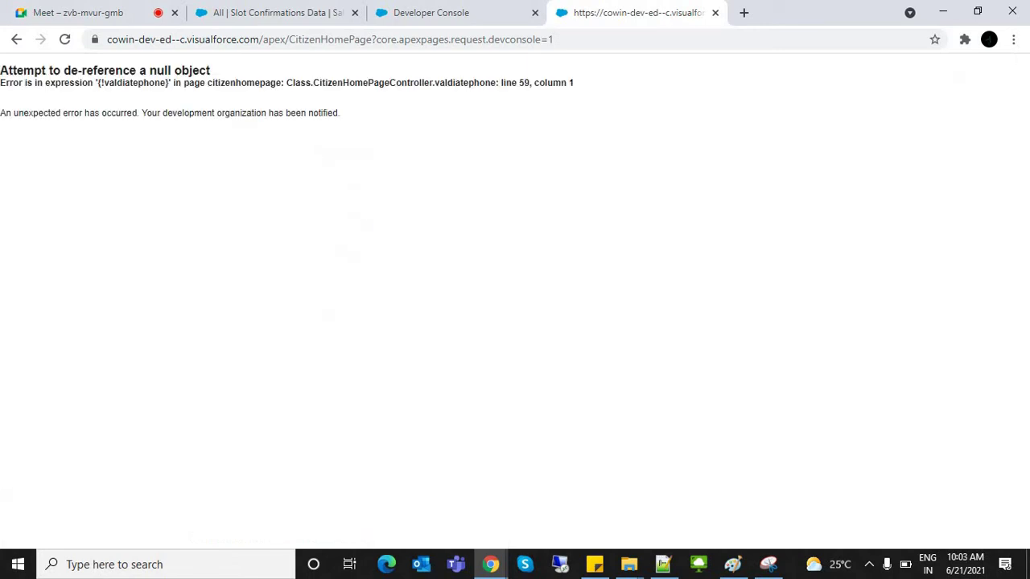
# Step: Return to the CitizenHomePage source and find the Phone field's commented-out actionSupport line
pyautogui.hotkey('ctrl', 'shift', 'Tab')
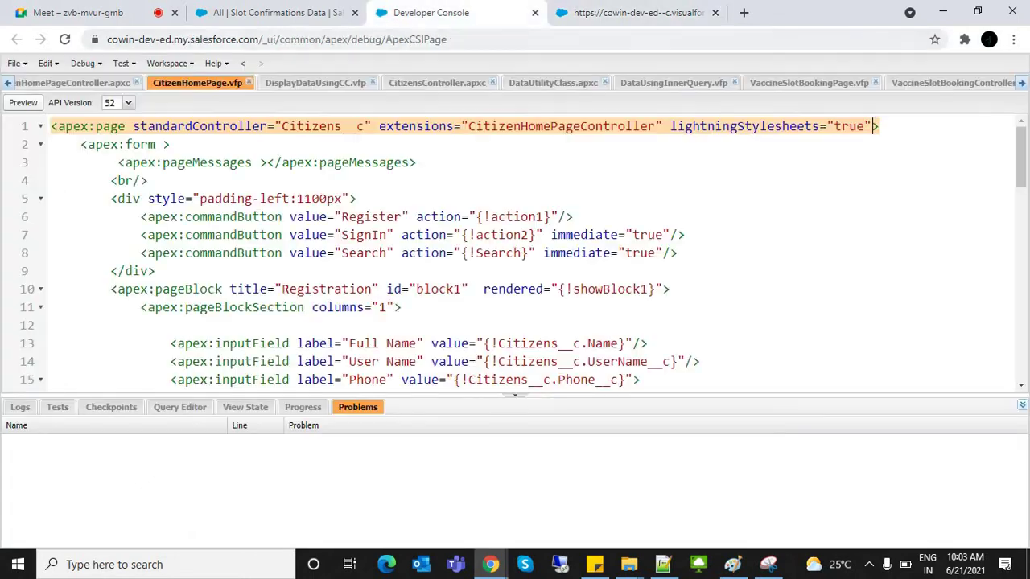
pyautogui.scroll(-10, 523, 253)
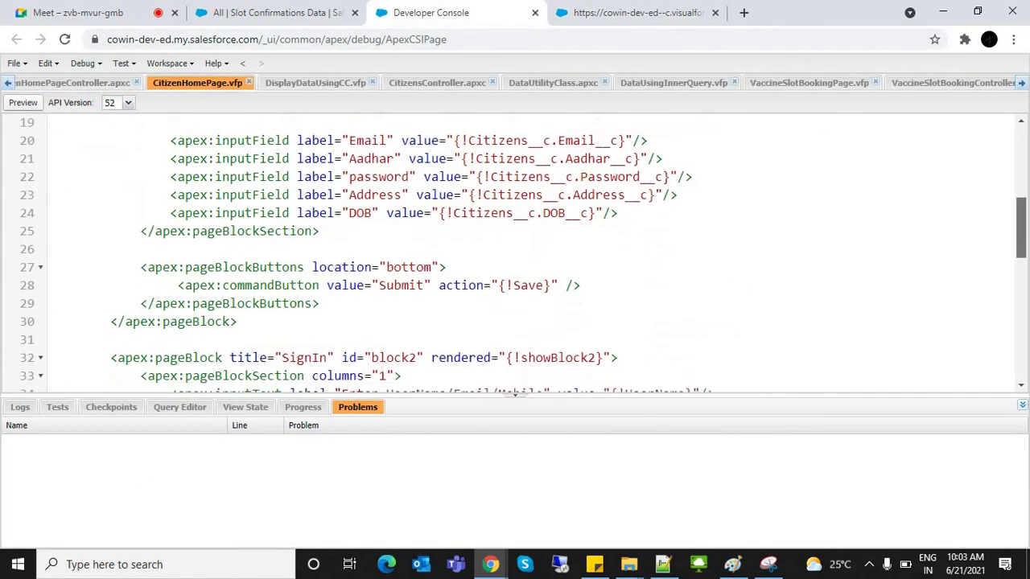
pyautogui.scroll(-2, 523, 253)
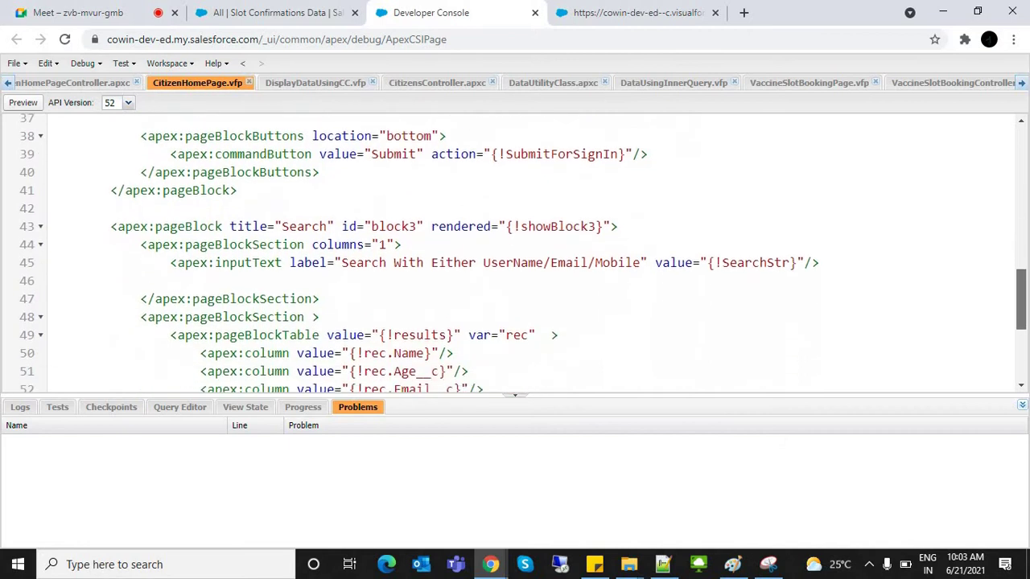
pyautogui.scroll(-4, 515, 253)
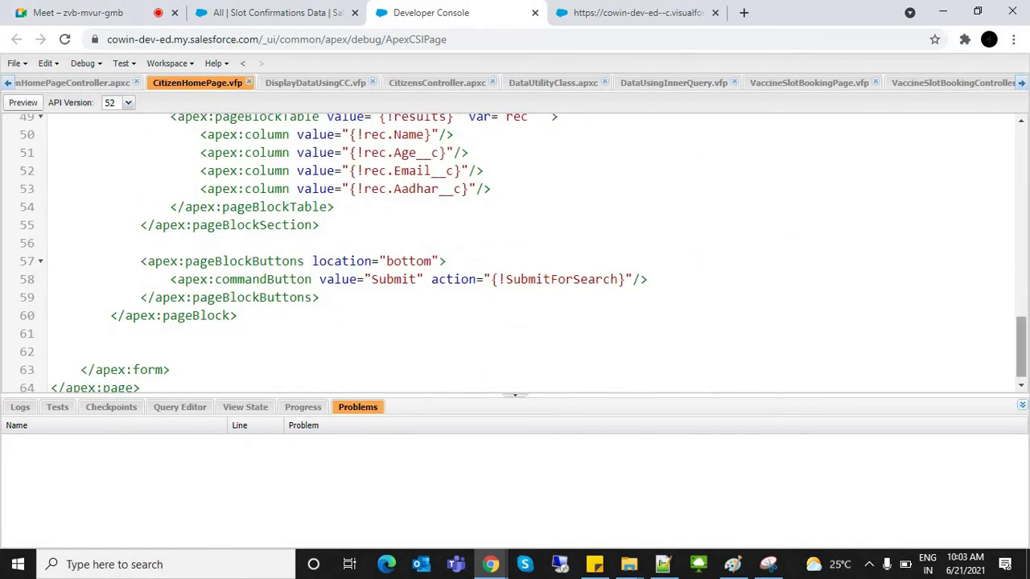
pyautogui.scroll(5, 523, 253)
pyautogui.scroll(8, 523, 253)
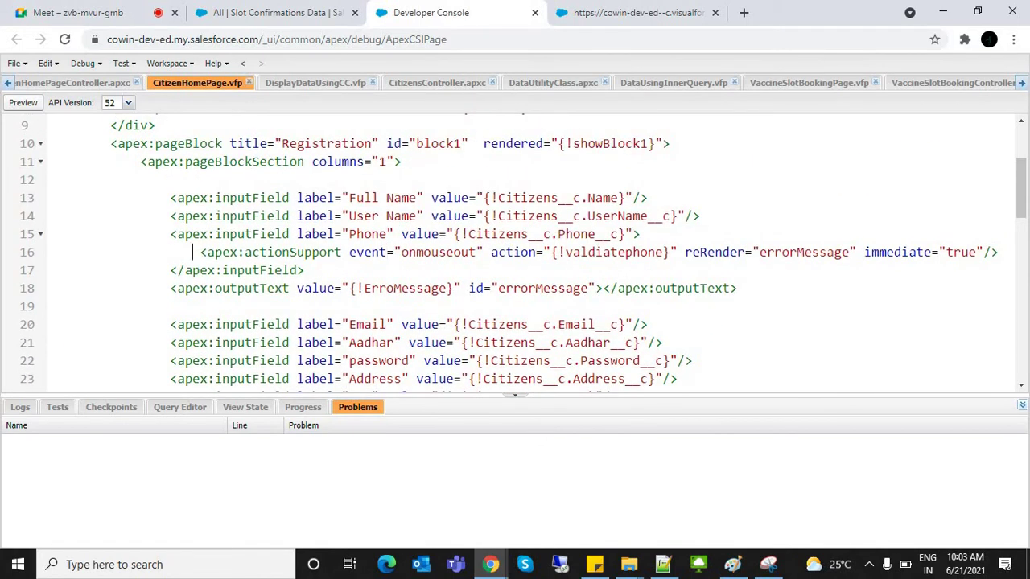
pyautogui.write('<!--')
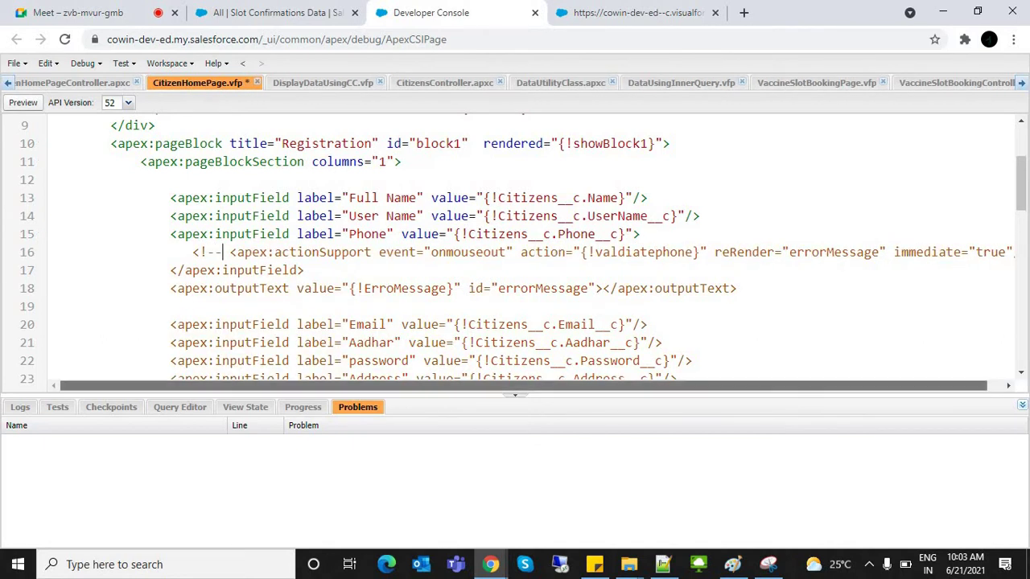
pyautogui.moveTo(524, 386); pyautogui.dragTo(540, 385)
pyautogui.scroll(-4, 531, 245)
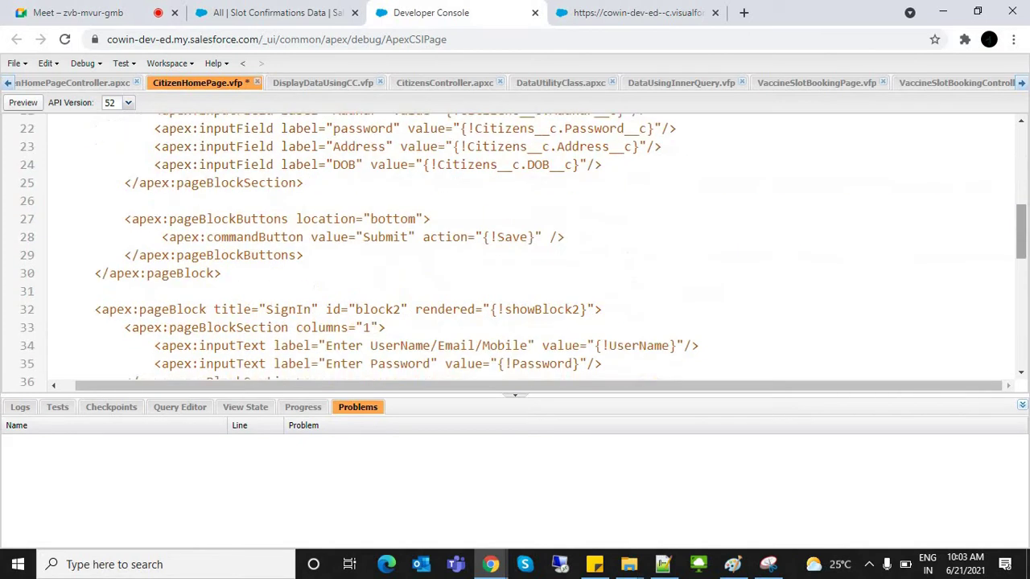
pyautogui.scroll(4, 531, 246)
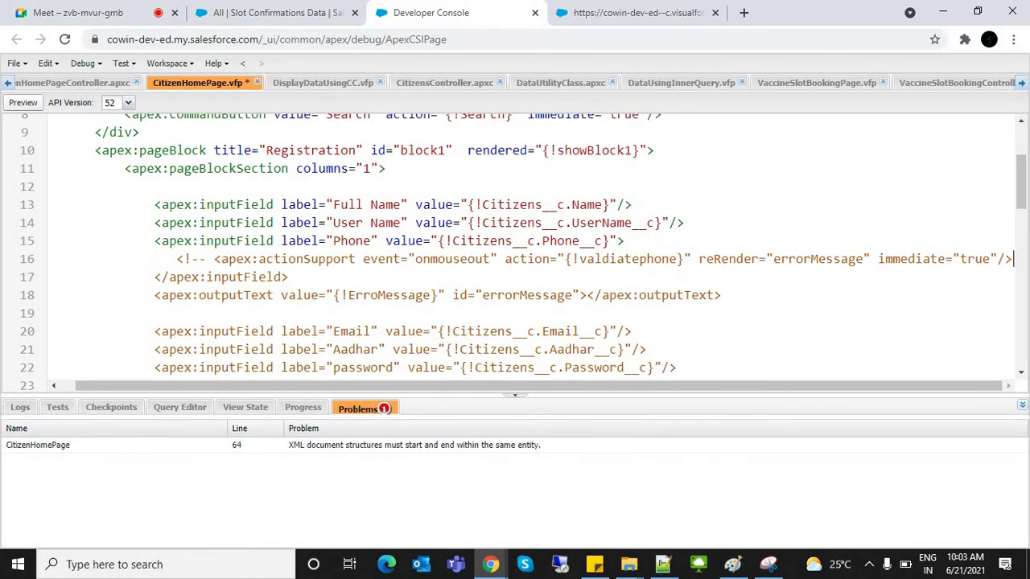
pyautogui.hscroll(1, 531, 252)
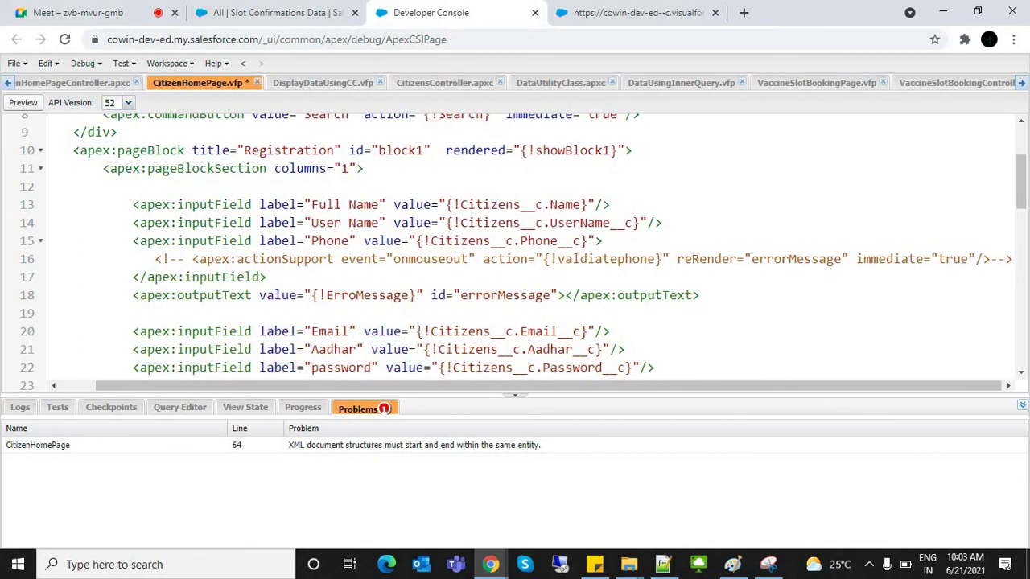
# Step: Add '<!-- THis code is causing problem so this is commented -->' below the Phone field tag and save
pyautogui.click(604, 240)
pyautogui.moveTo(146, 259); pyautogui.dragTo(193, 258)
pyautogui.click(163, 258)
pyautogui.press('Return')
pyautogui.write('<')
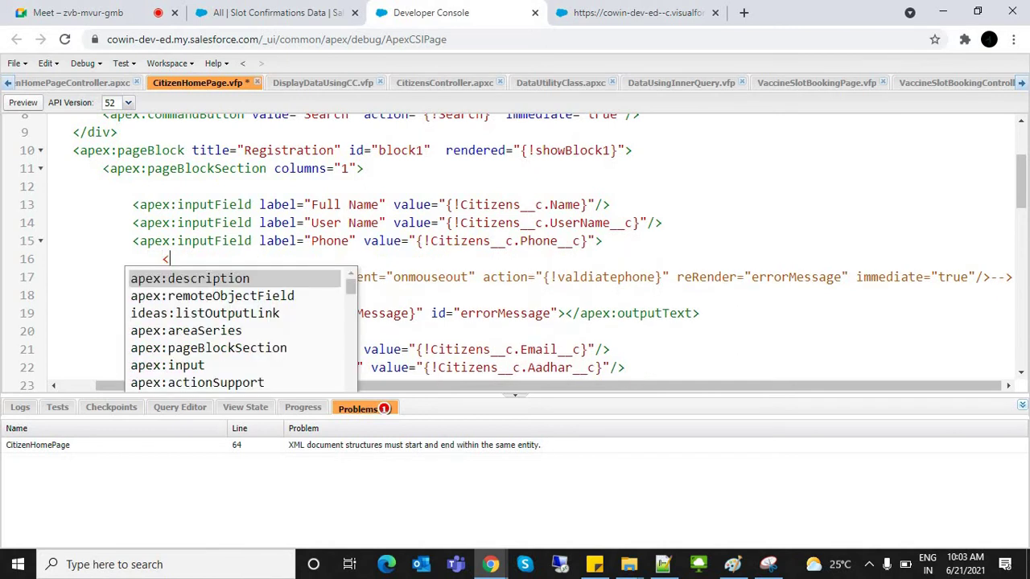
pyautogui.write('!-- ')
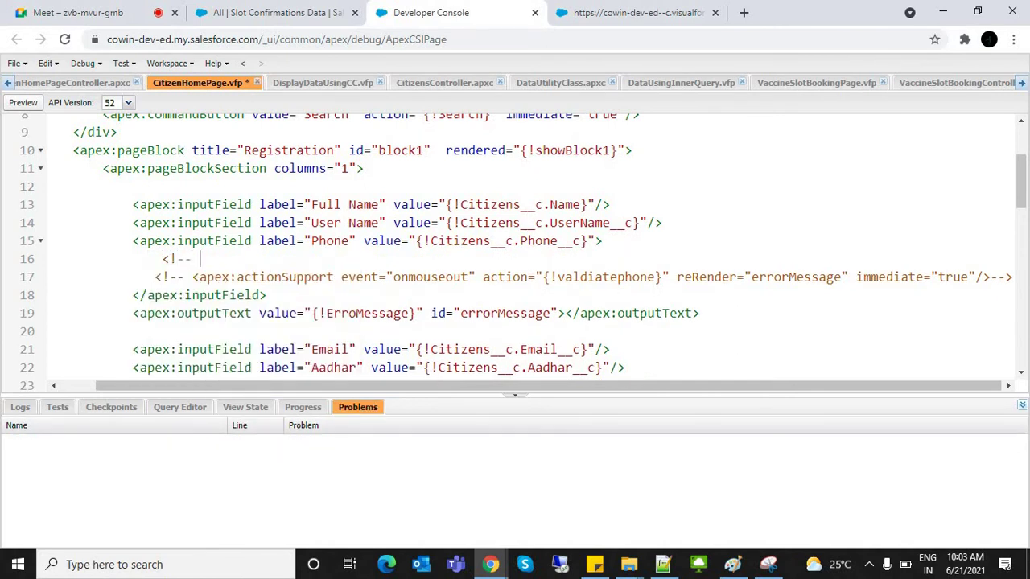
pyautogui.write('THis code is causing probl')
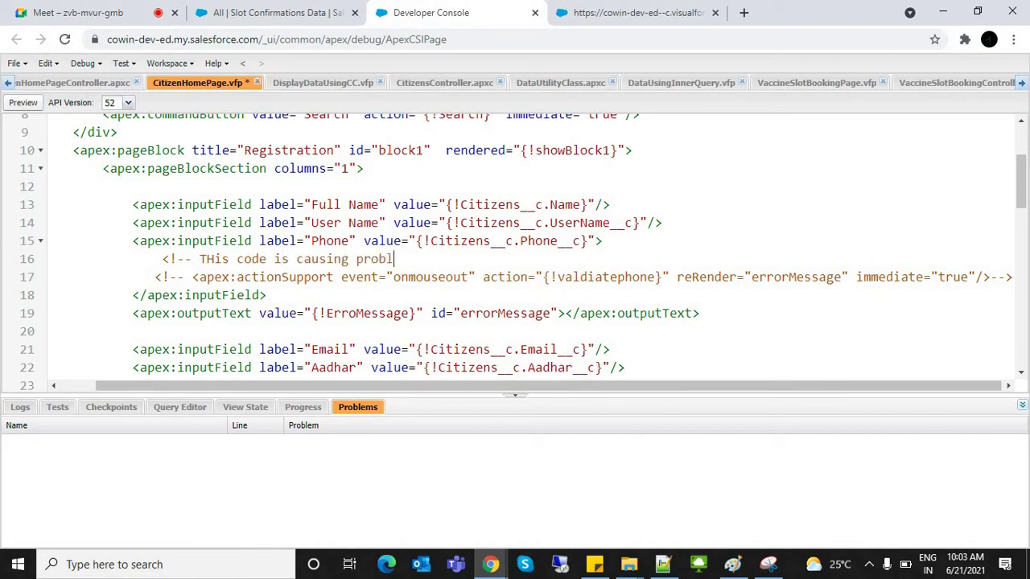
pyautogui.write('em so this is commente')
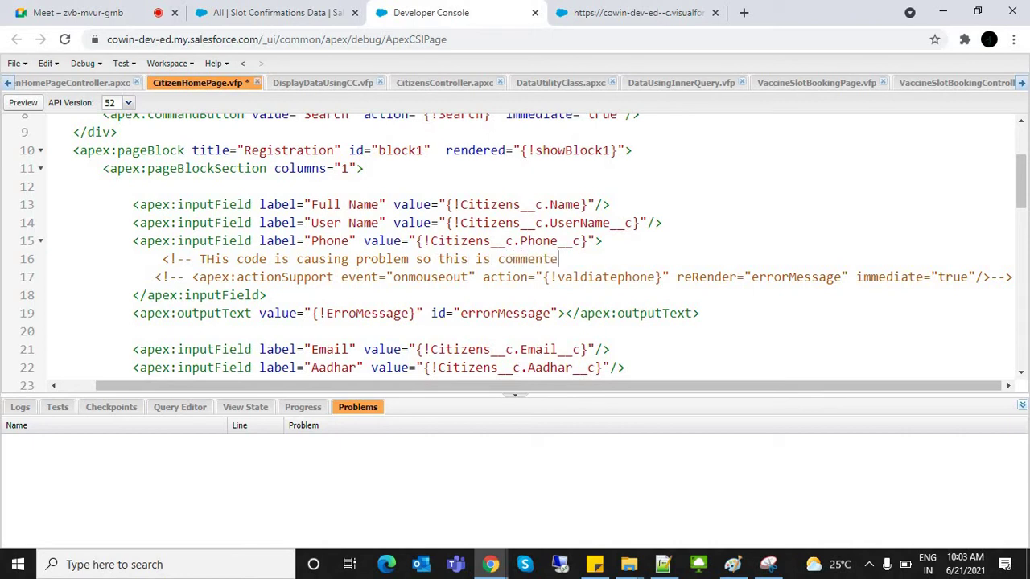
pyautogui.write('d -->')
pyautogui.click(185, 277)
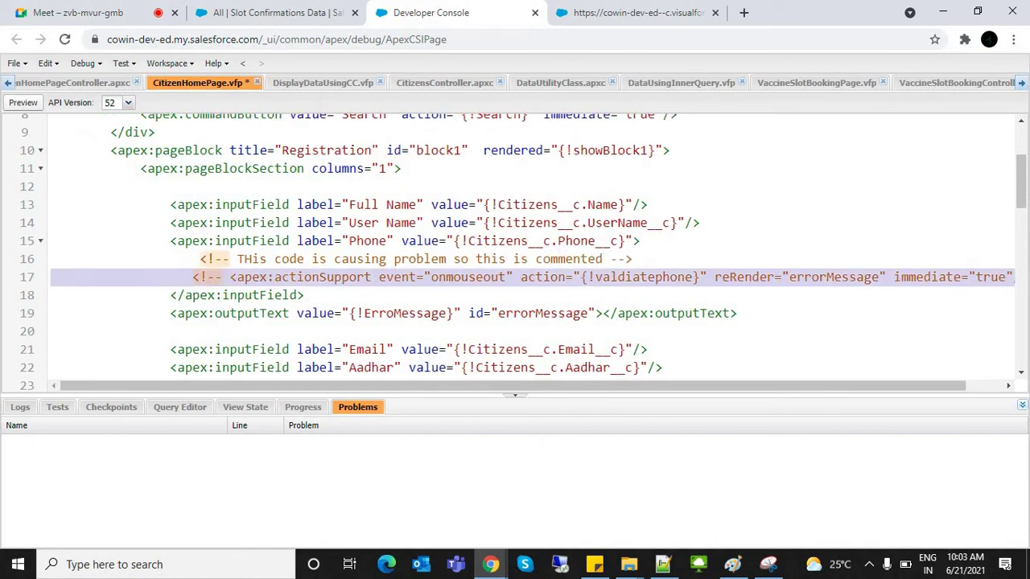
pyautogui.click(236, 276)
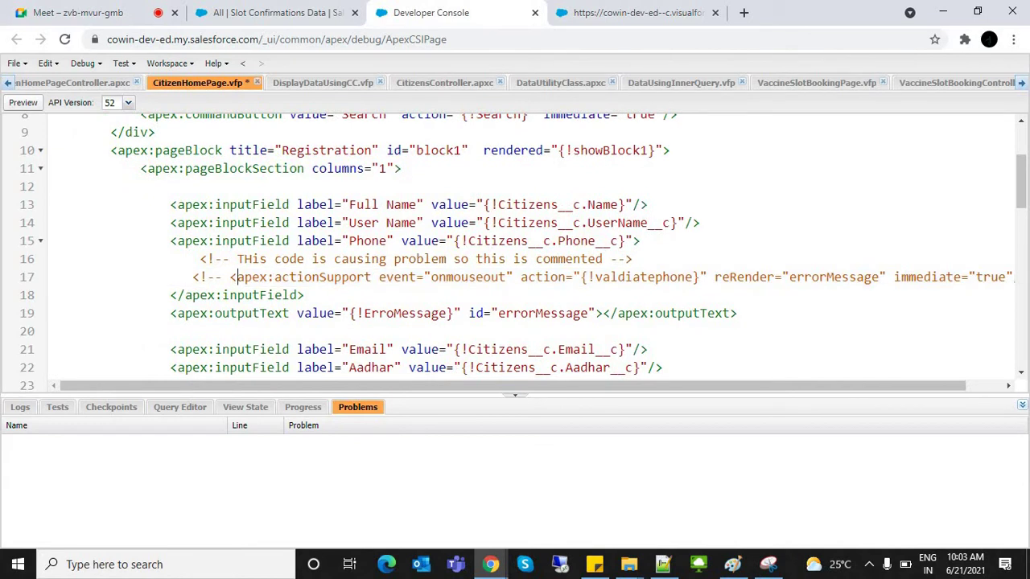
pyautogui.moveTo(193, 259); pyautogui.dragTo(229, 258)
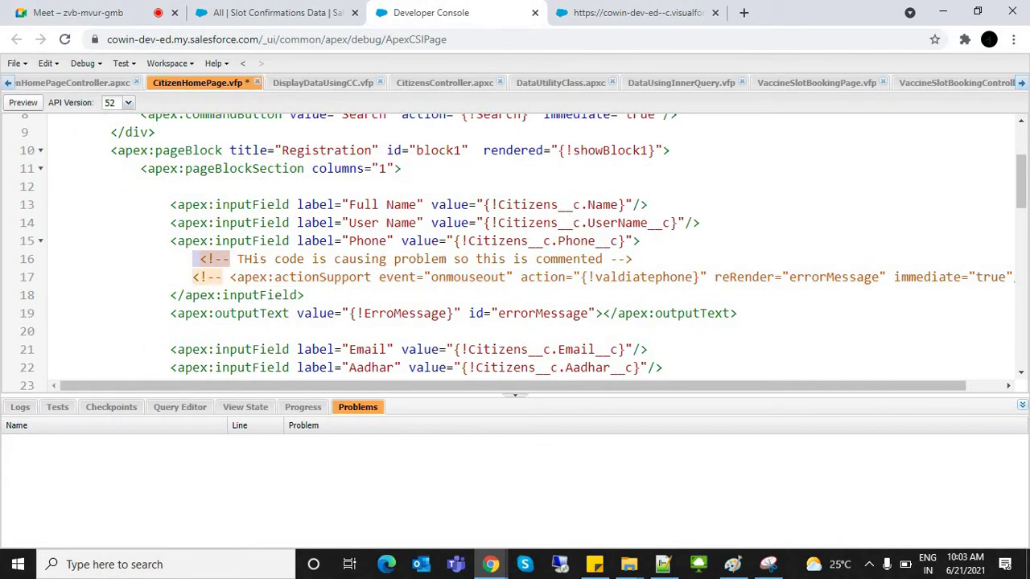
pyautogui.click(633, 258)
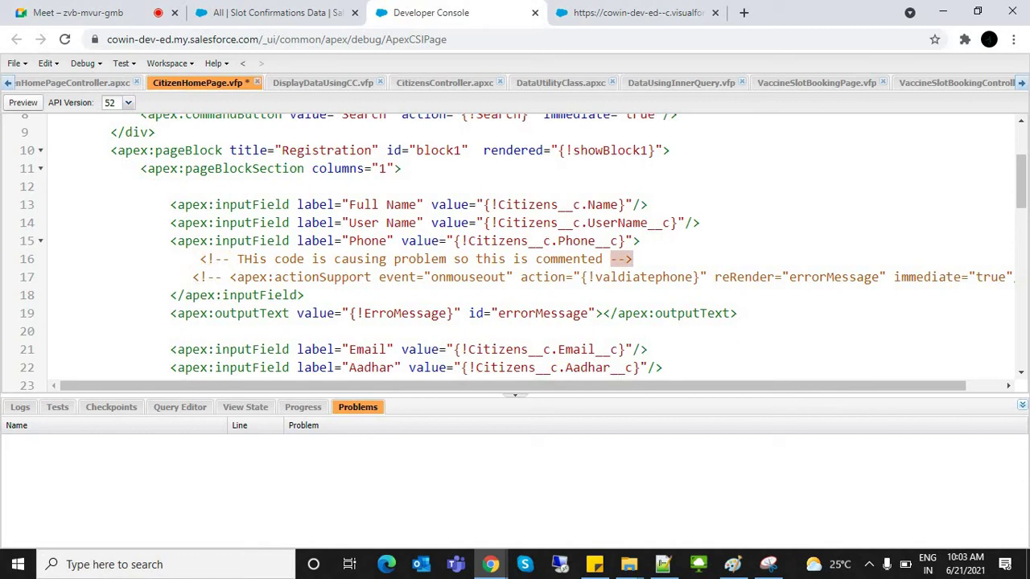
pyautogui.click(207, 259)
pyautogui.moveTo(200, 258); pyautogui.dragTo(237, 258)
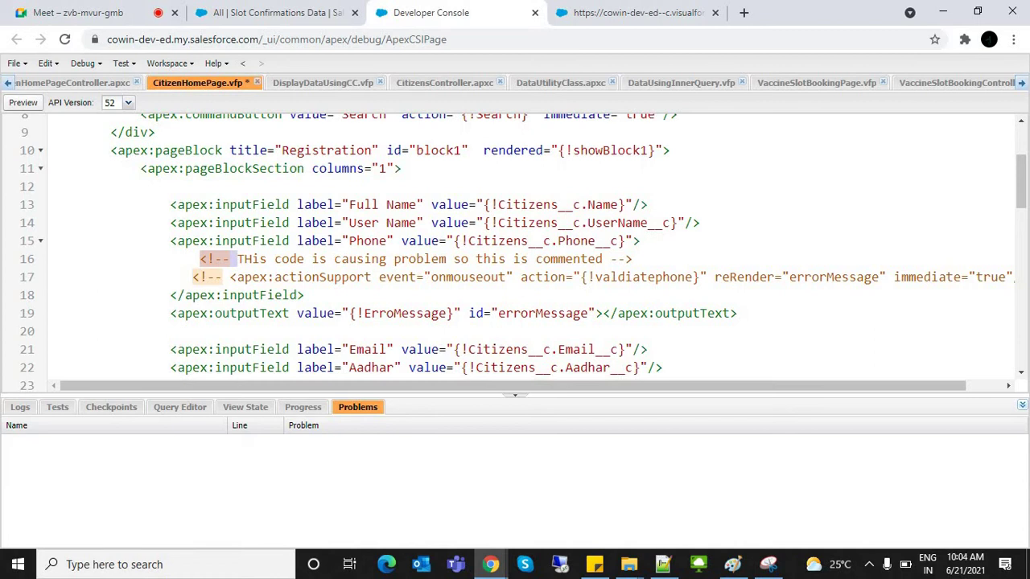
pyautogui.hotkey('ctrl', 's')
pyautogui.click(330, 240)
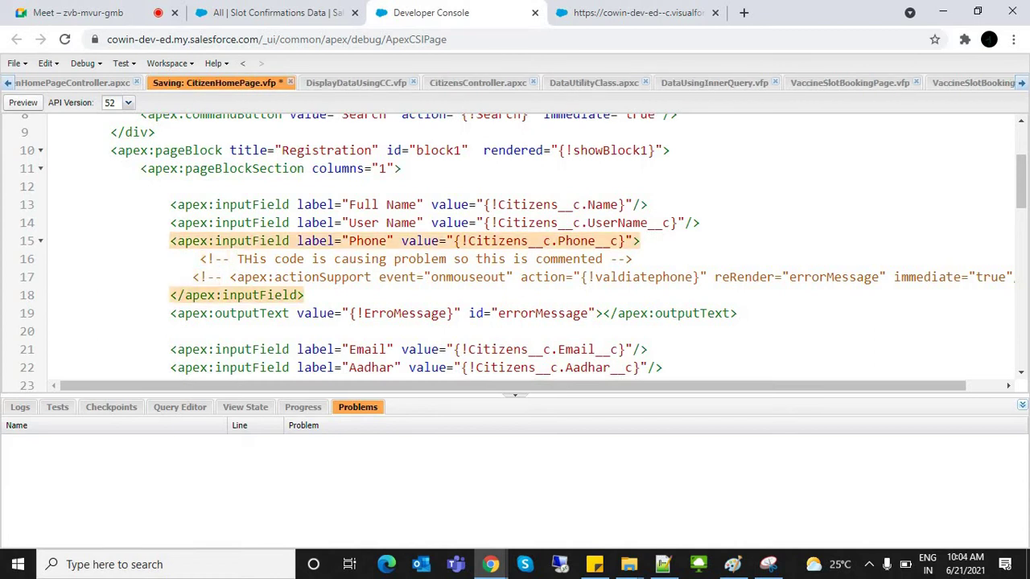
# Step: Add '// THis is citizen controller used to get citizen data' on line 3 of CitizensController
pyautogui.click(477, 82)
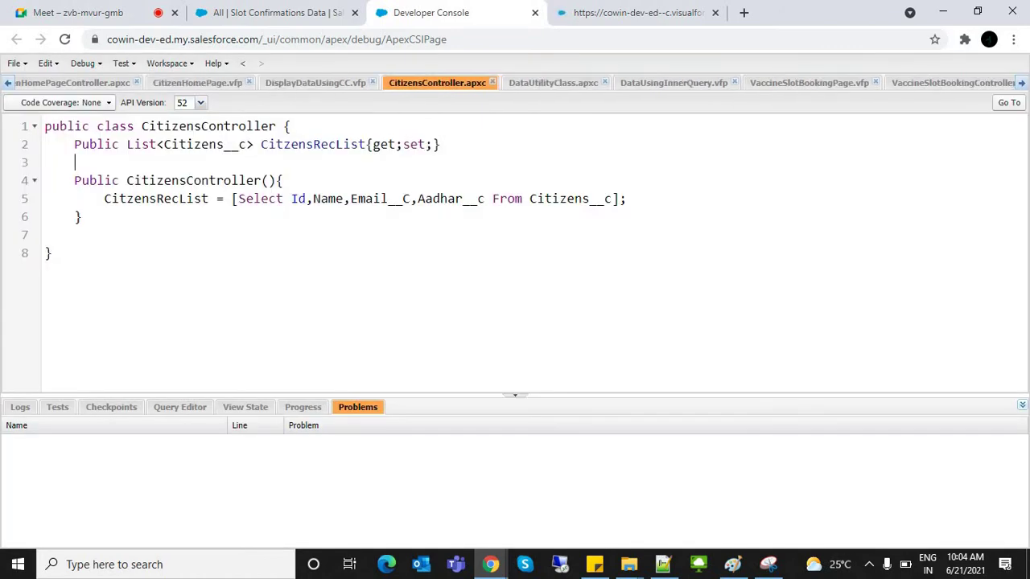
pyautogui.write('//')
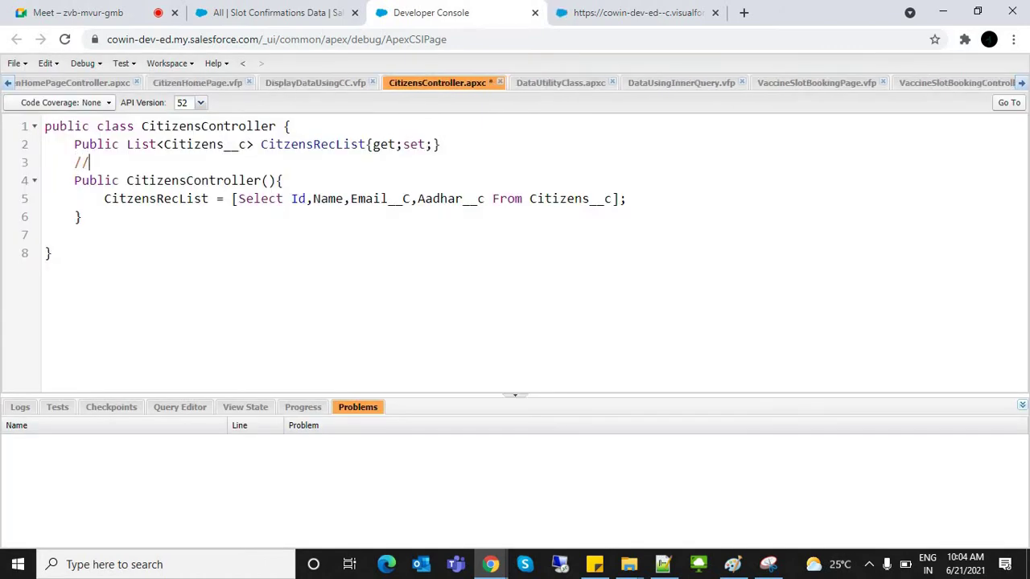
pyautogui.write(' THis is citizen controller u')
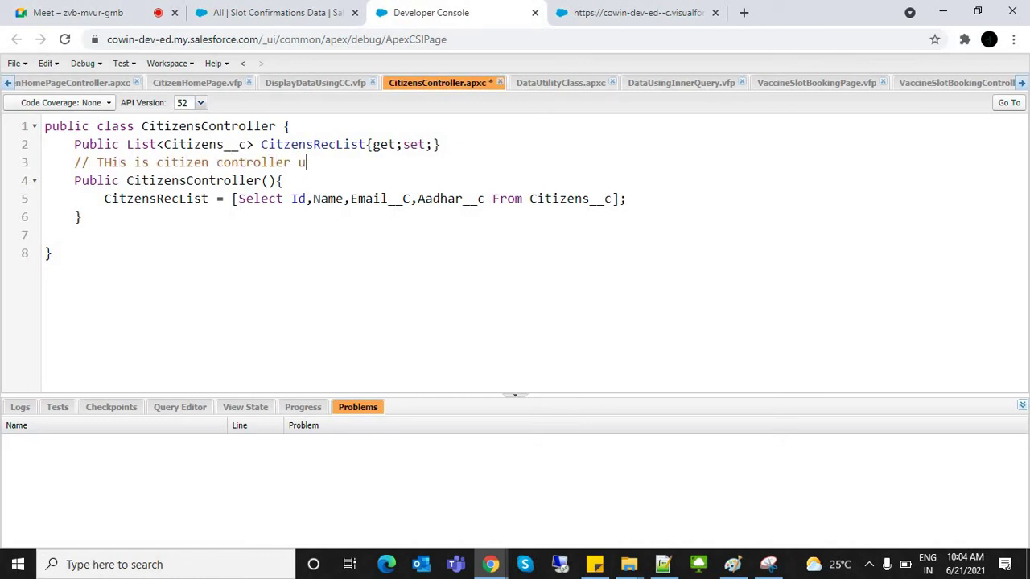
pyautogui.write('sed to get citi')
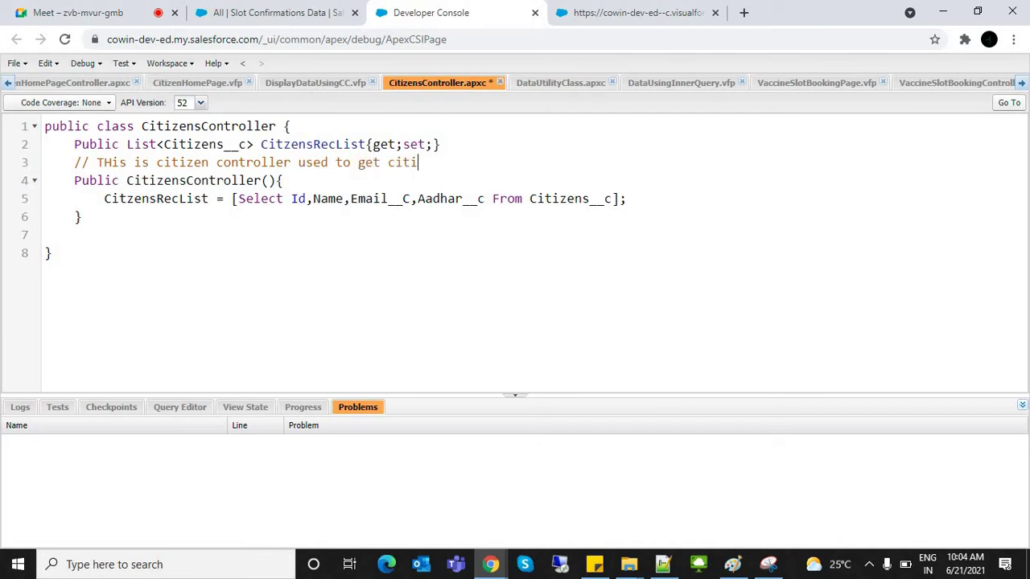
pyautogui.write('zen data')
pyautogui.moveTo(74, 162); pyautogui.dragTo(478, 161)
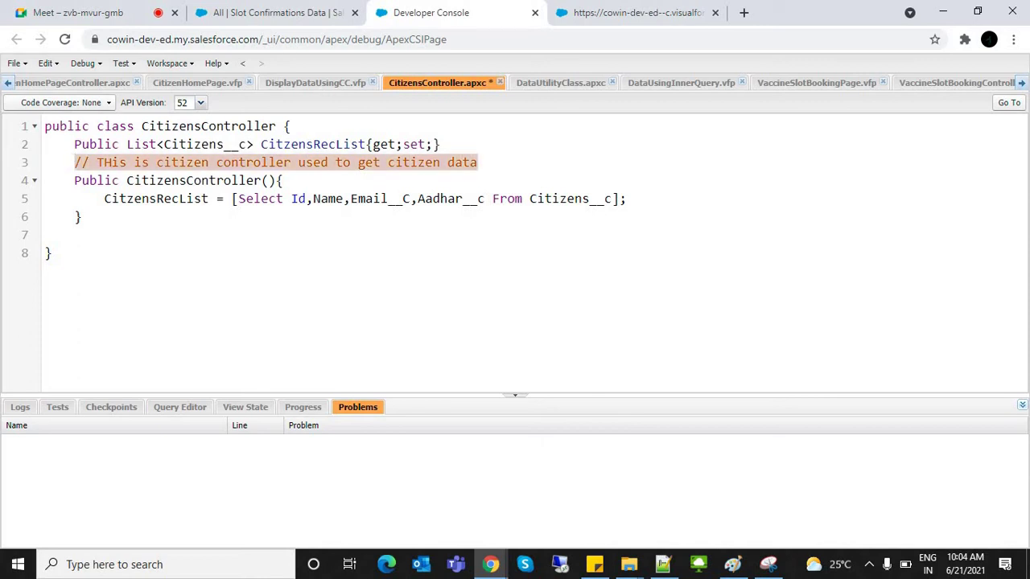
pyautogui.click(478, 162)
pyautogui.write('//')
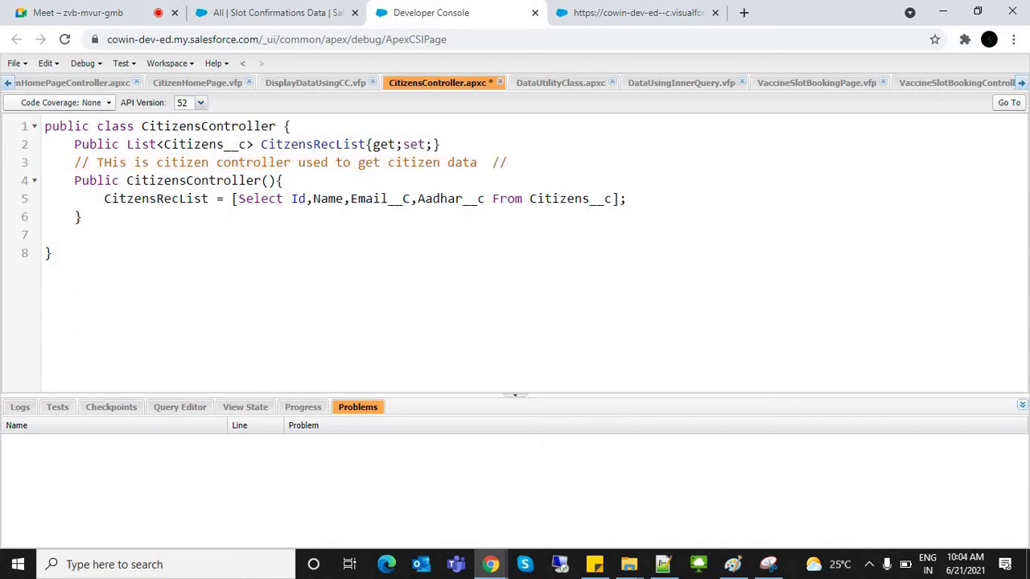
pyautogui.hotkey('shift', 'Left')
pyautogui.hotkey('shift', 'Left')
pyautogui.press('BackSpace')
# Step: Wrap the CitzensRecList property and constructor in a /* */ block comment
pyautogui.moveTo(60, 180); pyautogui.dragTo(89, 199)
pyautogui.click(44, 181)
pyautogui.click(291, 127)
pyautogui.press('Return')
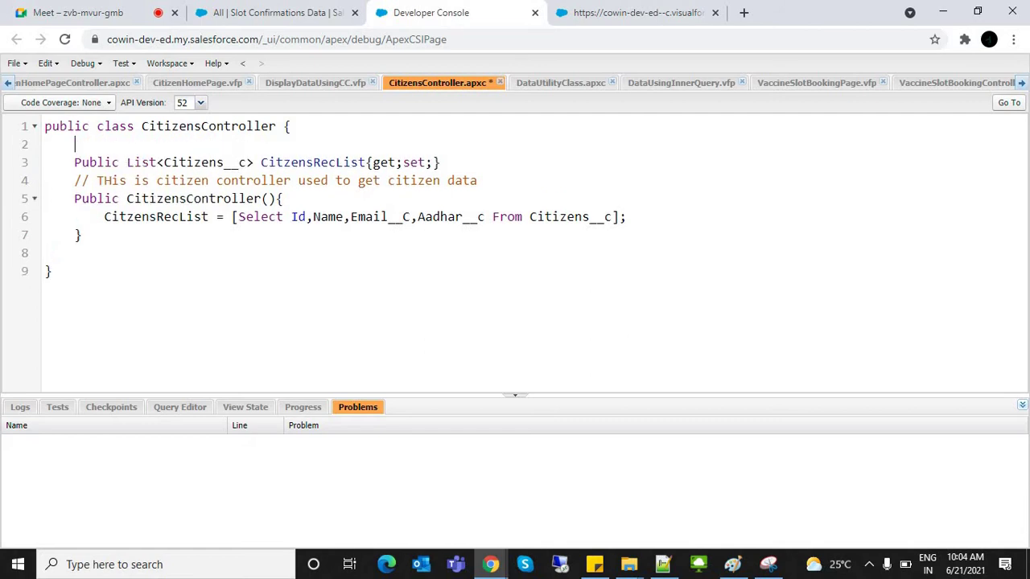
pyautogui.write('/*')
pyautogui.click(82, 235)
pyautogui.press('Return')
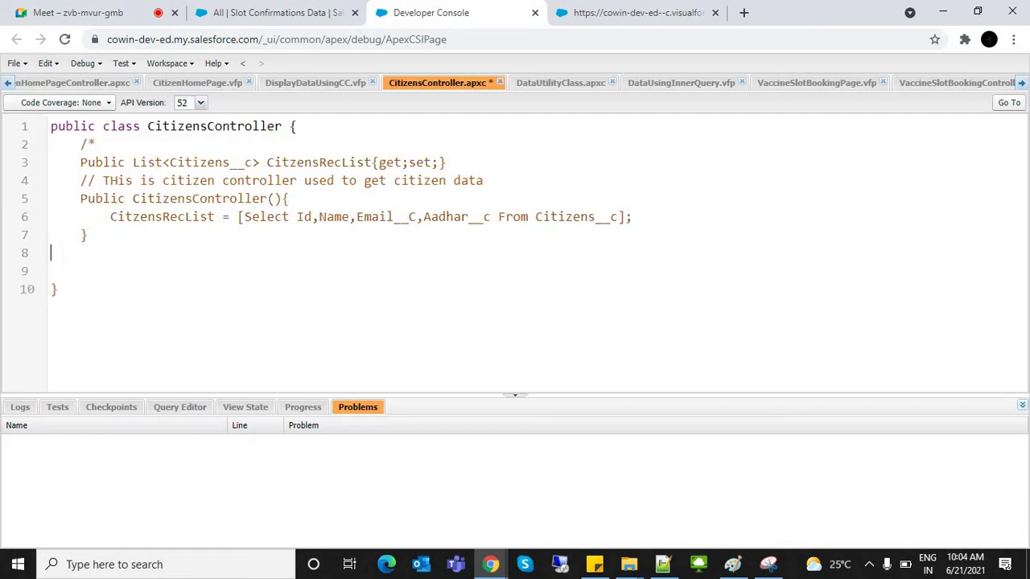
pyautogui.write('*/')
pyautogui.hotkey('shift', 'Up')
pyautogui.hotkey('shift', 'Up')
pyautogui.hotkey('shift', 'Up')
pyautogui.hotkey('shift', 'Up')
pyautogui.hotkey('shift', 'Up')
pyautogui.hotkey('shift', 'Up')
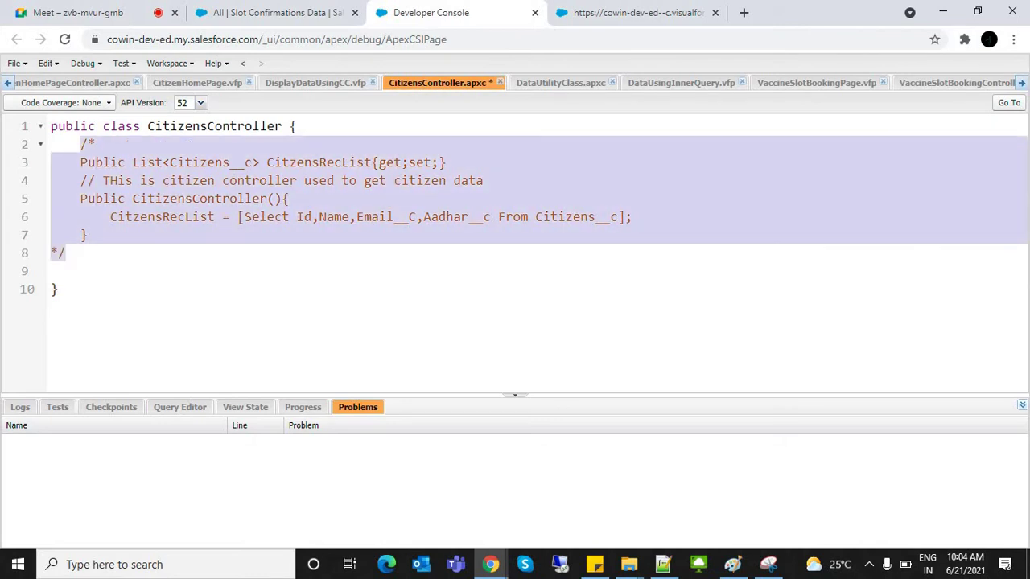
pyautogui.hotkey('shift', 'Tab')
pyautogui.hotkey('shift', 'Tab')
pyautogui.press('Tab')
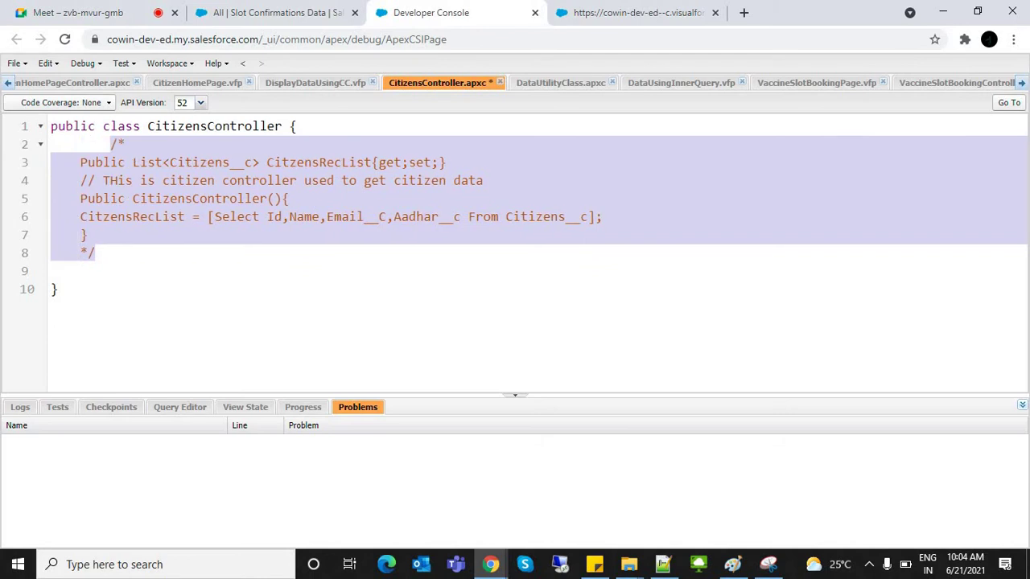
pyautogui.click(95, 252)
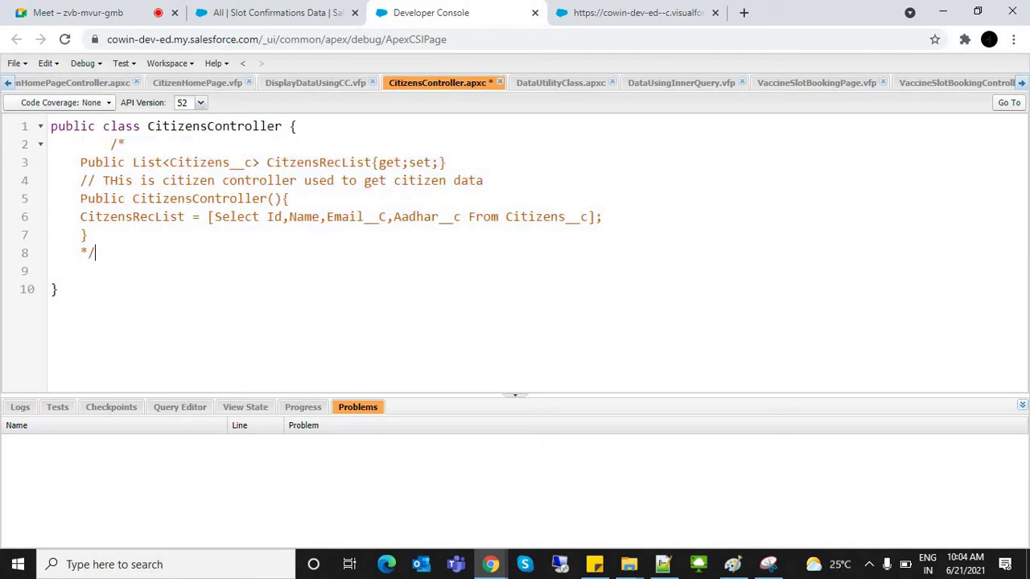
# Step: Remove the /* */ block comment markers again and save CitizensController
pyautogui.press('Down')
pyautogui.hotkey('shift', 'Up')
pyautogui.hotkey('shift', 'Up')
pyautogui.hotkey('shift', 'Up')
pyautogui.hotkey('shift', 'Up')
pyautogui.hotkey('shift', 'Up')
pyautogui.hotkey('shift', 'Up')
pyautogui.hotkey('shift', 'Up')
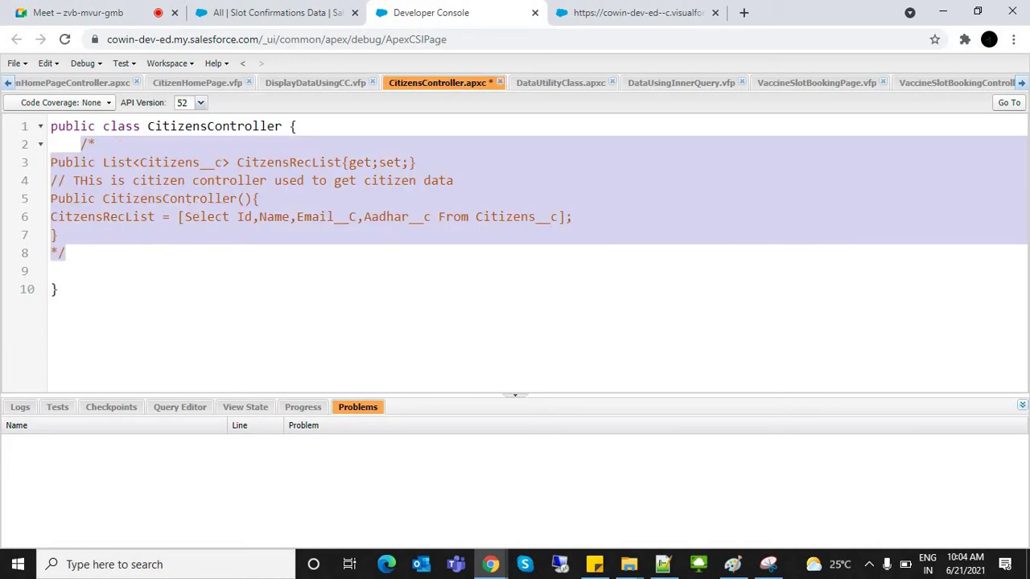
pyautogui.hotkey('shift', 'Tab')
pyautogui.press('BackSpace')
pyautogui.press('BackSpace')
pyautogui.press('BackSpace')
pyautogui.press('Up')
pyautogui.press('Up')
pyautogui.press('Up')
pyautogui.press('Up')
pyautogui.press('Up')
pyautogui.press('Up')
pyautogui.press('End')
pyautogui.press('BackSpace')
pyautogui.press('BackSpace')
pyautogui.press('BackSpace')
pyautogui.press('BackSpace')
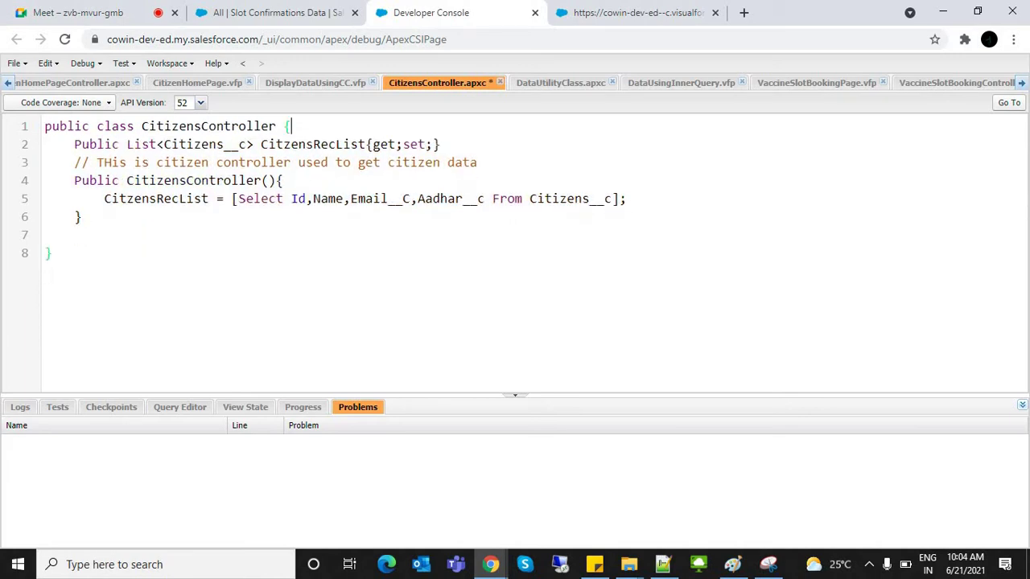
pyautogui.hotkey('ctrl', 's')
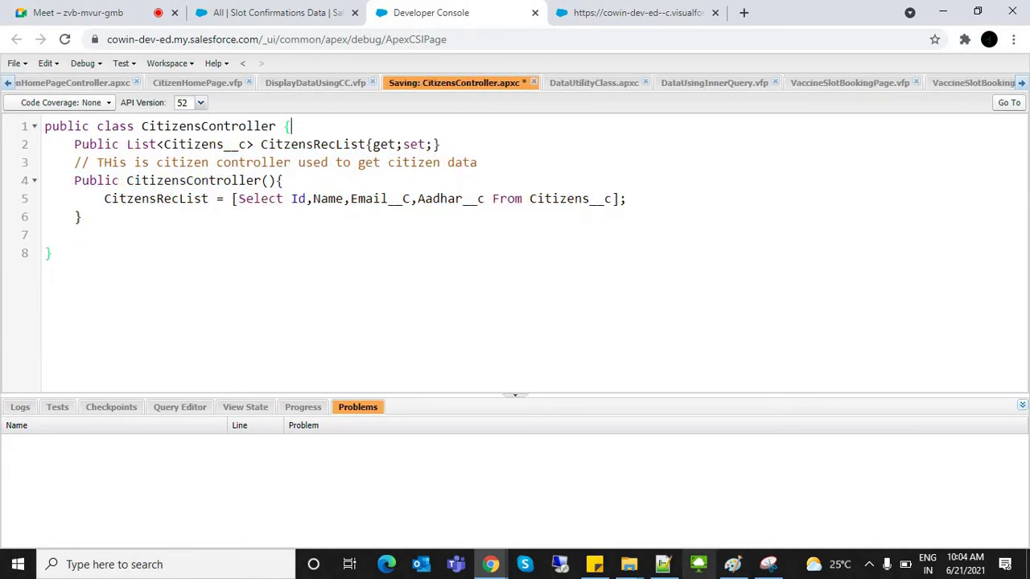
pyautogui.click(663, 564)
# Step: Type '// - Single line comment' on line 11 of the notes below XML
pyautogui.press('Return')
pyautogui.press('Return')
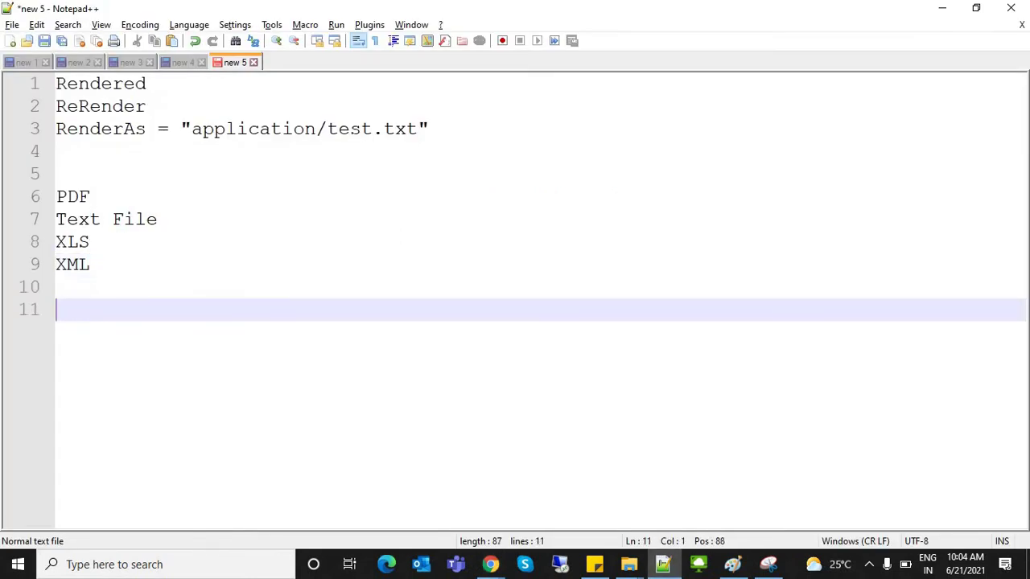
pyautogui.write('// ==')
pyautogui.press('BackSpace')
pyautogui.press('BackSpace')
pyautogui.press('BackSpace')
pyautogui.write('0')
pyautogui.press('BackSpace')
pyautogui.write('- Single line ')
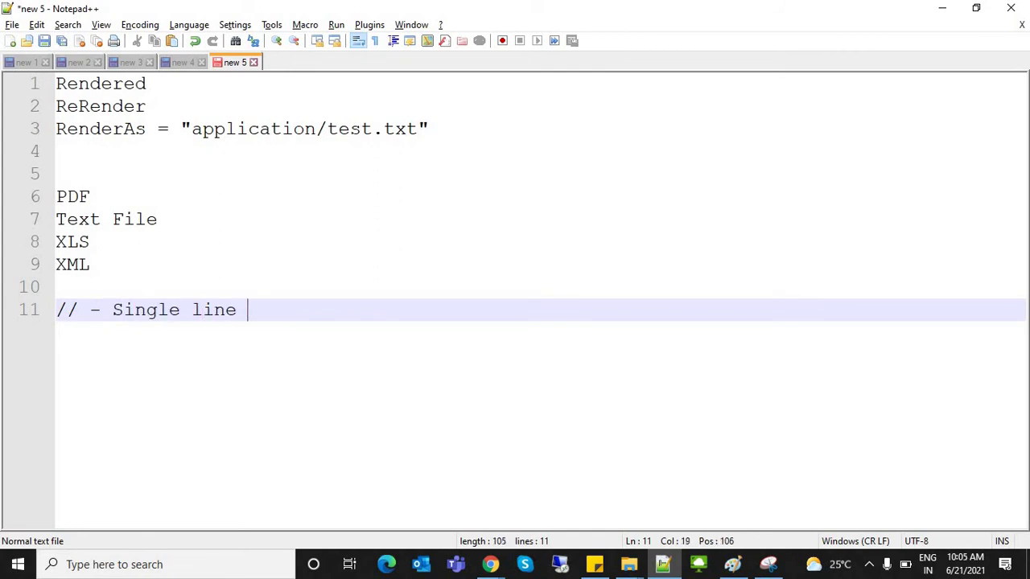
pyautogui.write('comment')
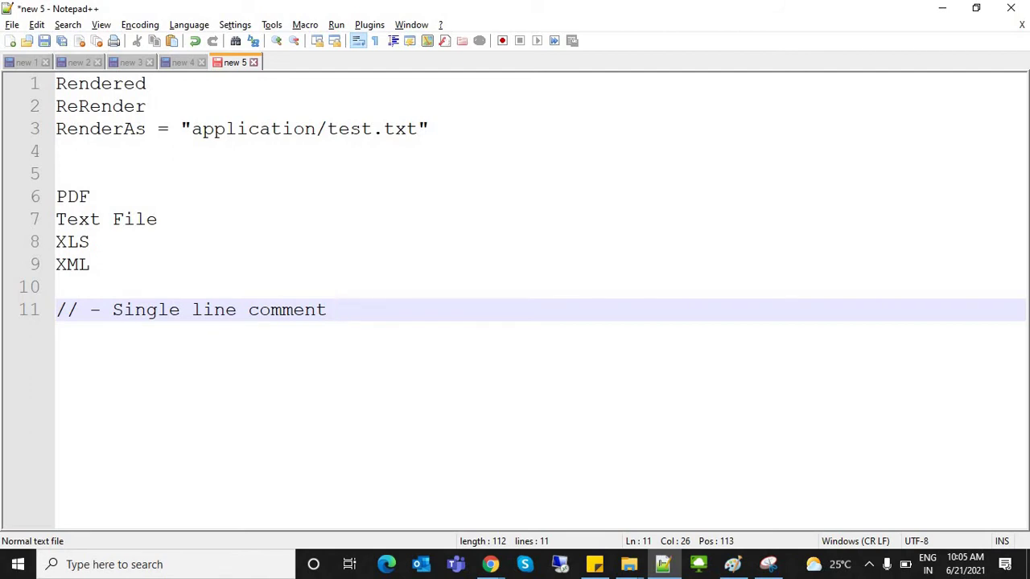
pyautogui.hotkey('alt', 'Tab')
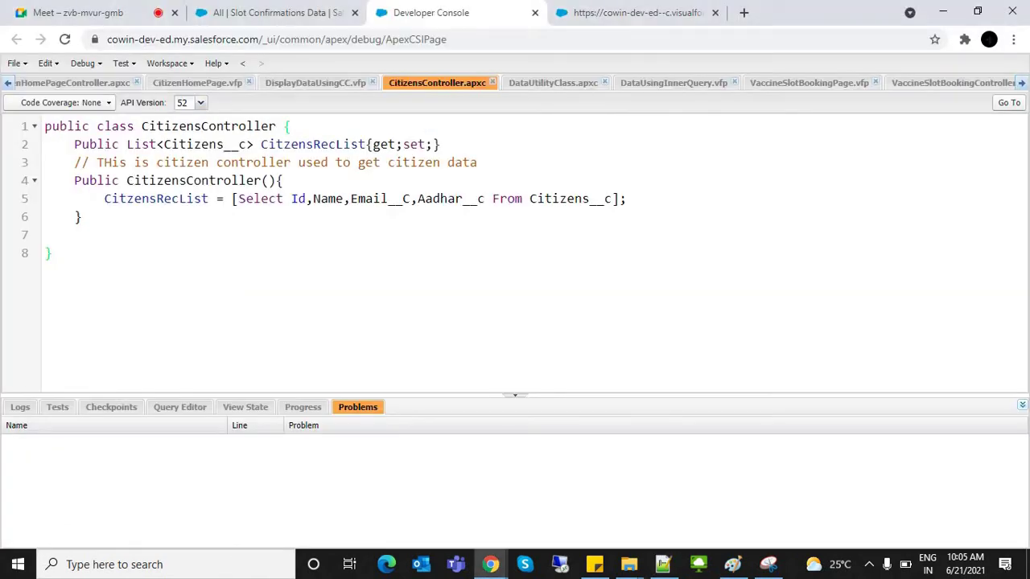
# Step: Edit the // comment marks on CitizensController's CitzensRecList query line
pyautogui.moveTo(74, 180); pyautogui.dragTo(44, 253)
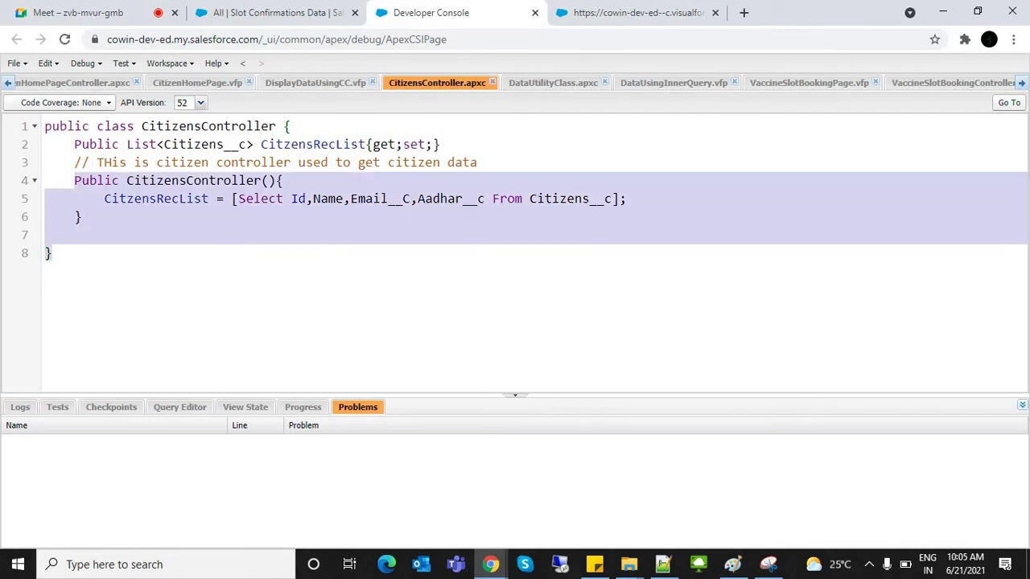
pyautogui.click(105, 162)
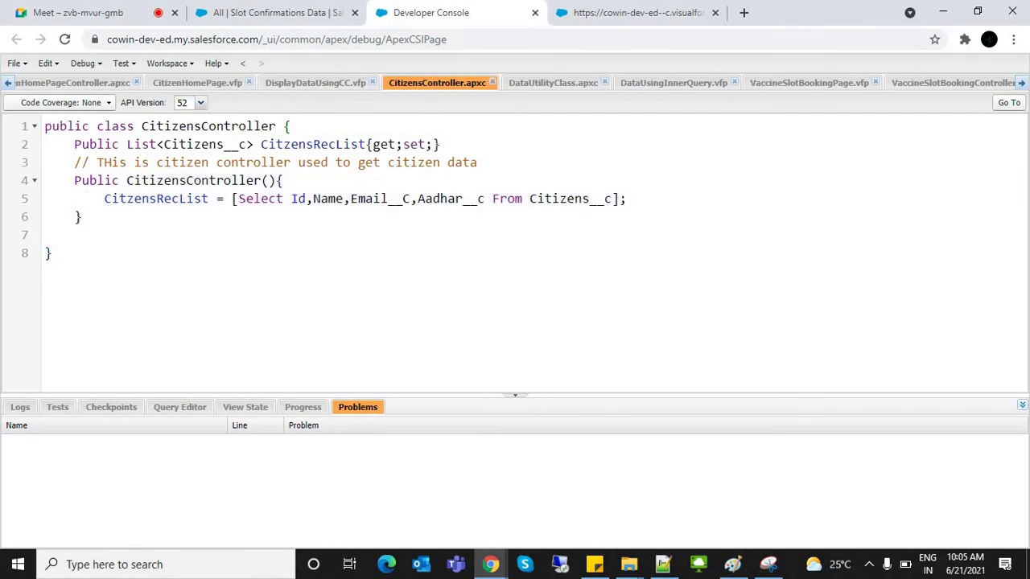
pyautogui.write('//')
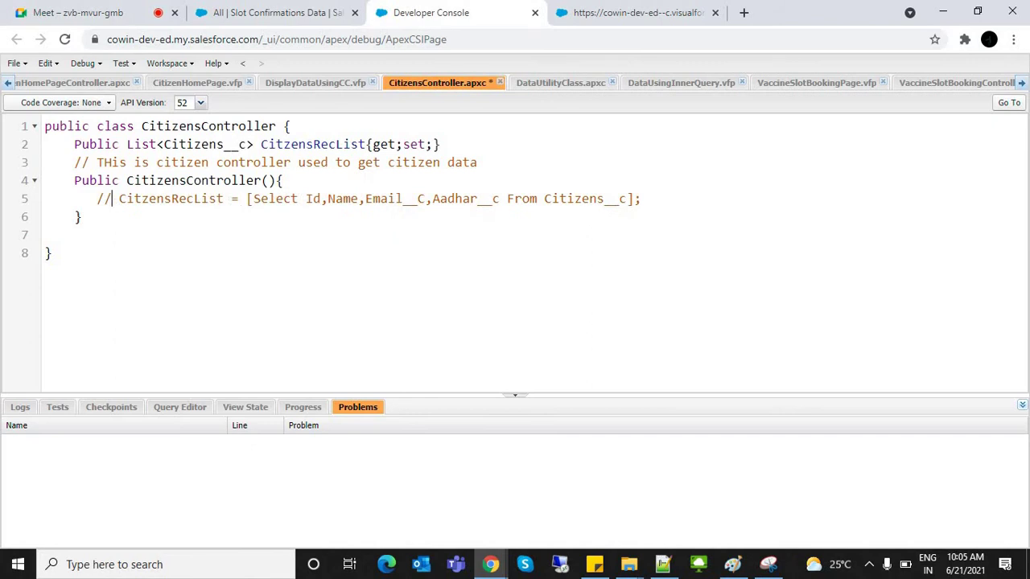
pyautogui.press('BackSpace')
pyautogui.press('BackSpace')
pyautogui.hotkey('alt', 'Tab')
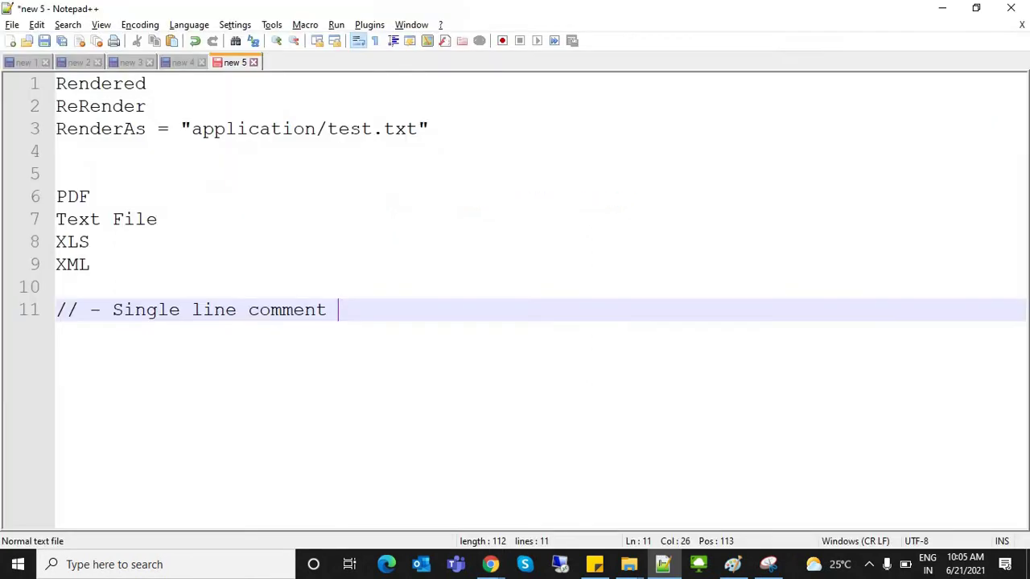
# Step: Type a /* */ comment block below the note with a first line and an indented 'Line 2'
pyautogui.press('Up')
pyautogui.press('Down')
pyautogui.press('Return')
pyautogui.press('Return')
pyautogui.write('/* ')
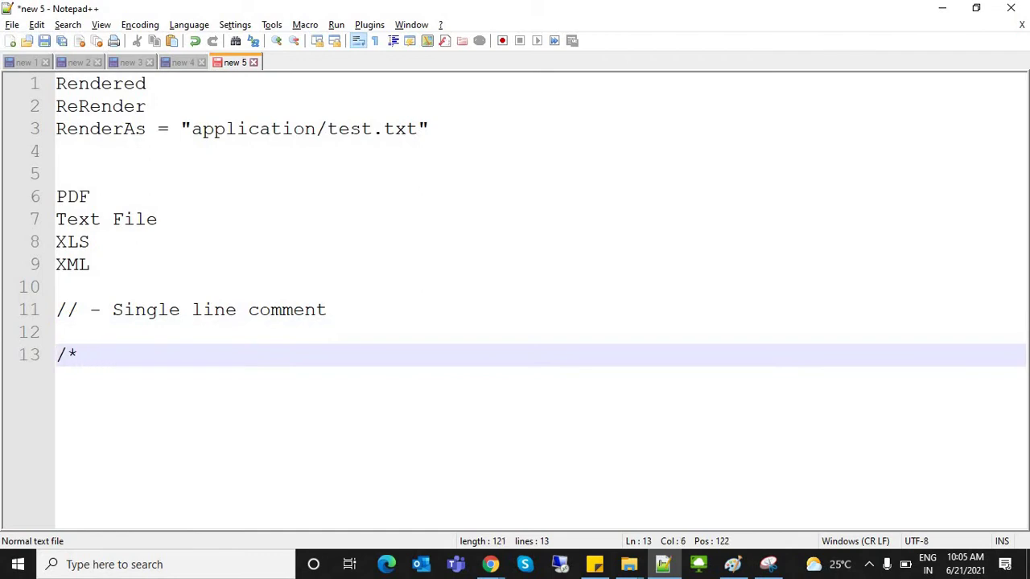
pyautogui.write('  */')
pyautogui.click(89, 355)
pyautogui.write('a')
pyautogui.press('BackSpace')
pyautogui.write('code1')
pyautogui.press('Return')
pyautogui.write('li')
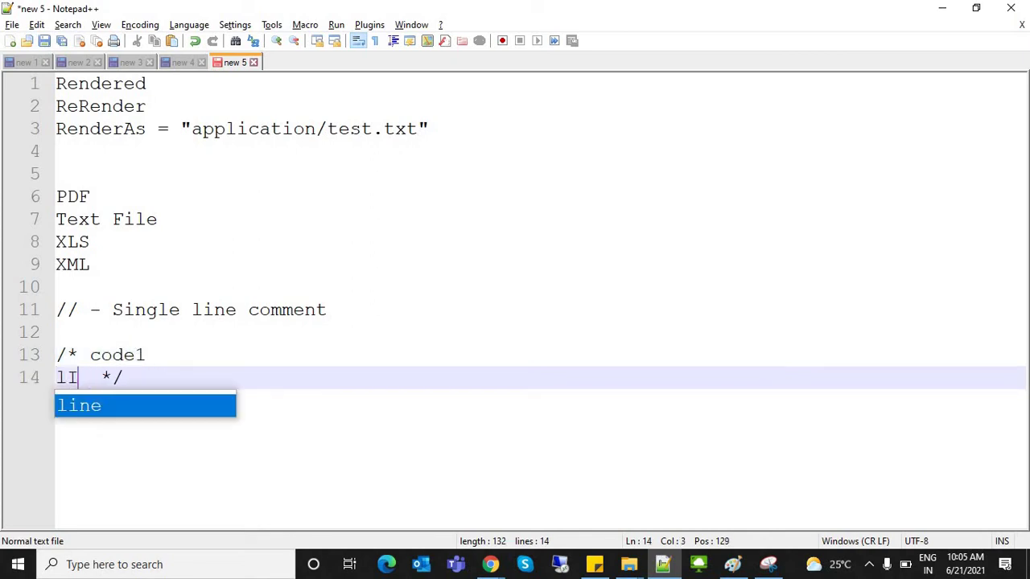
pyautogui.press('BackSpace')
pyautogui.press('BackSpace')
pyautogui.press('Tab')
pyautogui.write('Line 2')
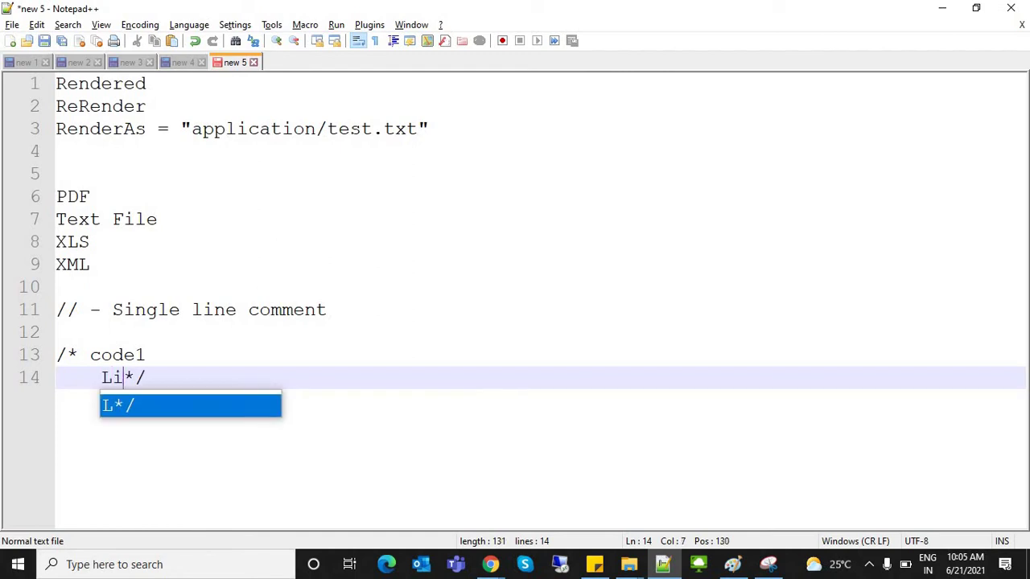
# Step: Rename the first comment line 'Line 1' and head the block 'Multi Line Comment in Apex'
pyautogui.click(96, 355)
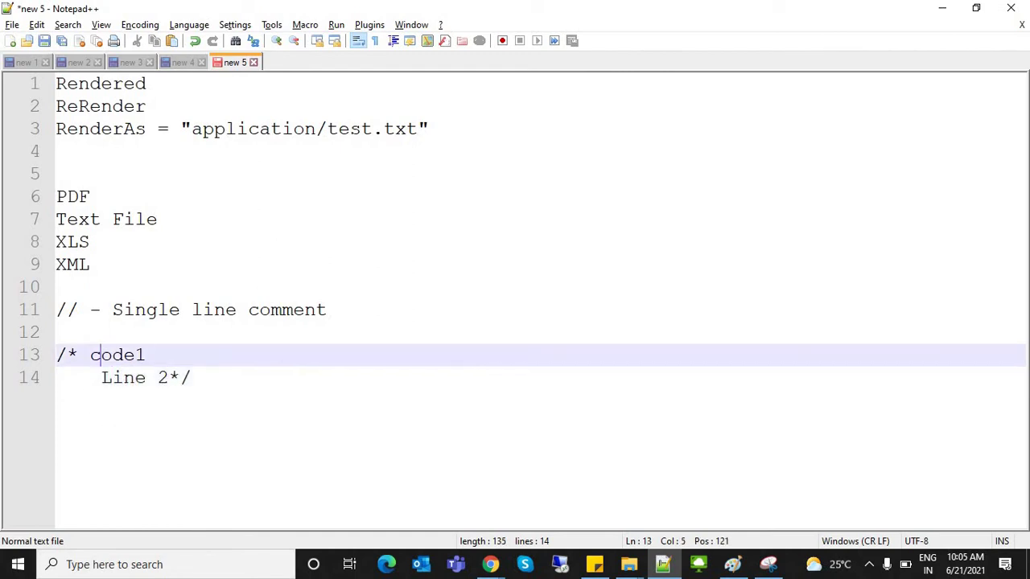
pyautogui.doubleClick(96, 355)
pyautogui.write('Line 1')
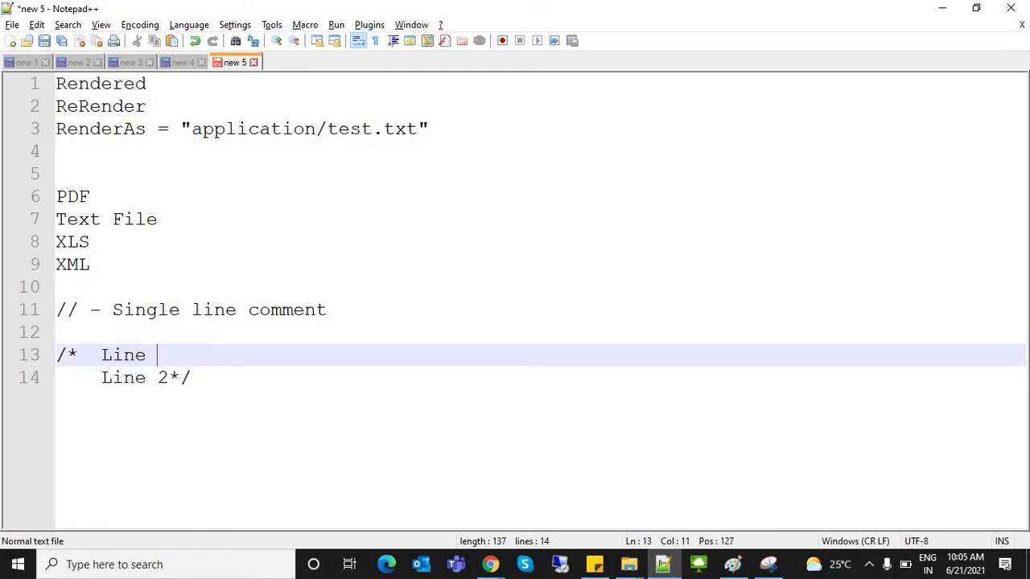
pyautogui.click(167, 378)
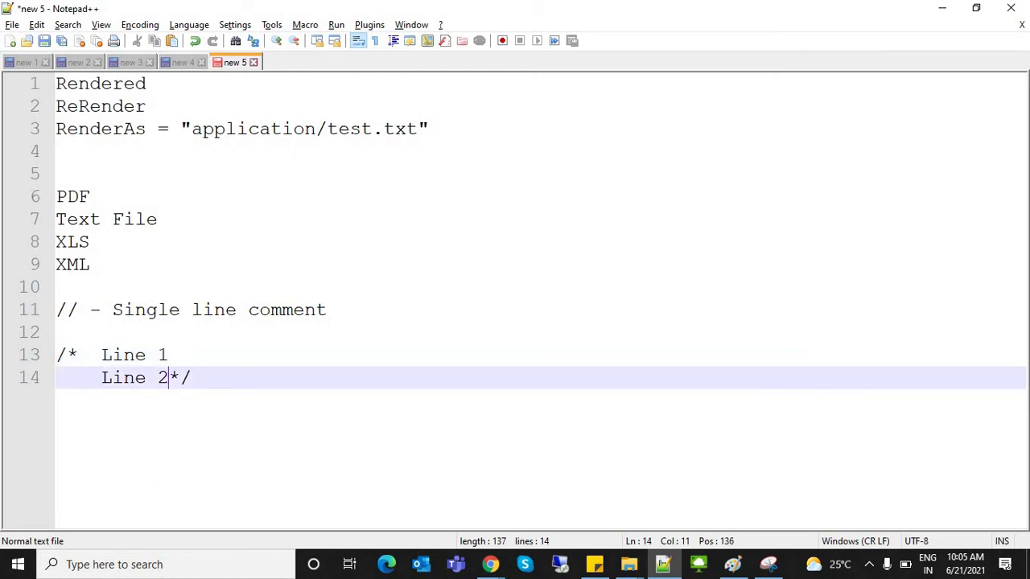
pyautogui.press('Return')
pyautogui.press('Return')
pyautogui.press('Return')
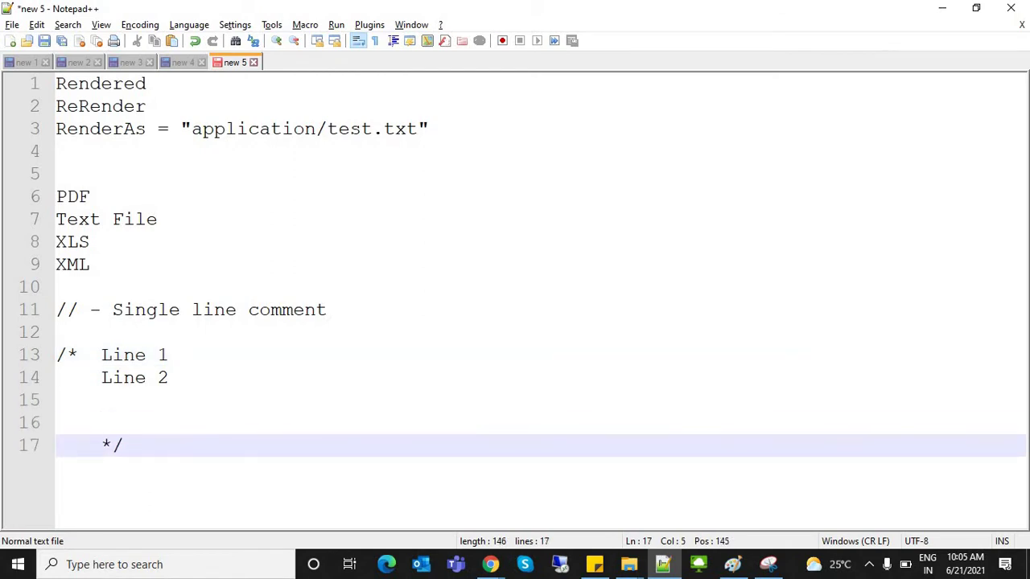
pyautogui.moveTo(56, 355); pyautogui.dragTo(124, 445)
pyautogui.click(124, 445)
pyautogui.click(57, 332)
pyautogui.press('Return')
pyautogui.write('Multi ')
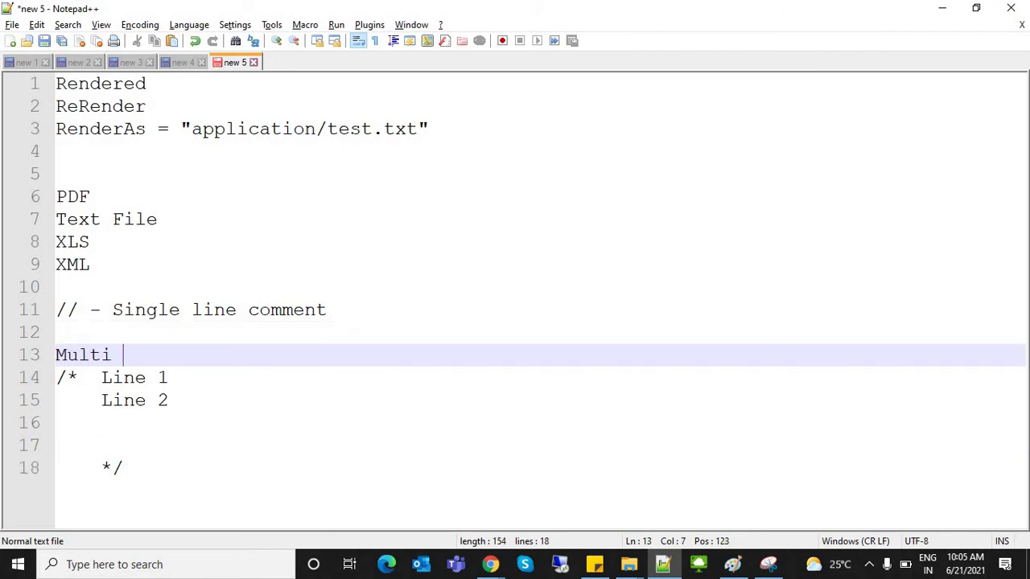
pyautogui.write('Line Comment')
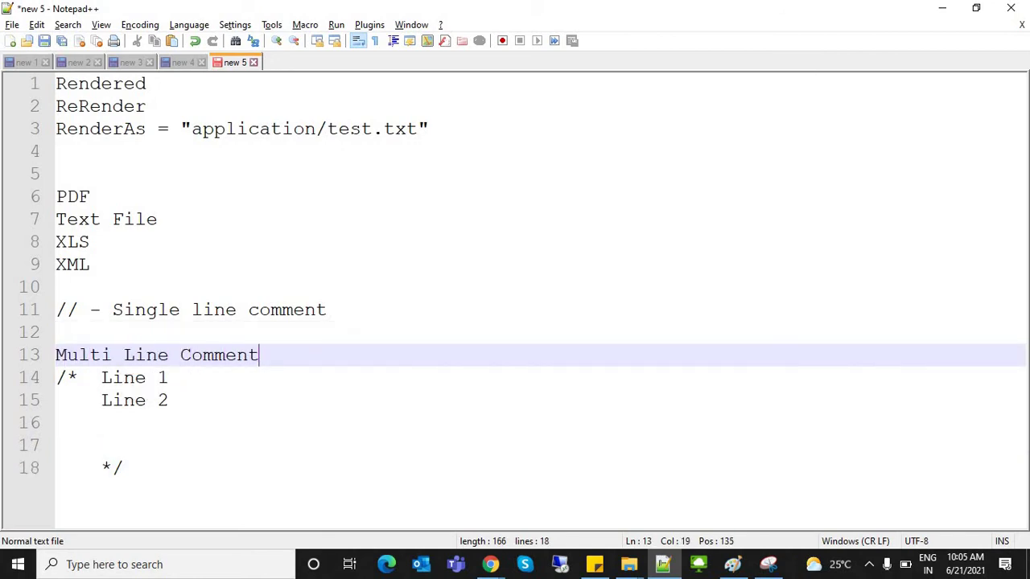
pyautogui.write(' in Apex')
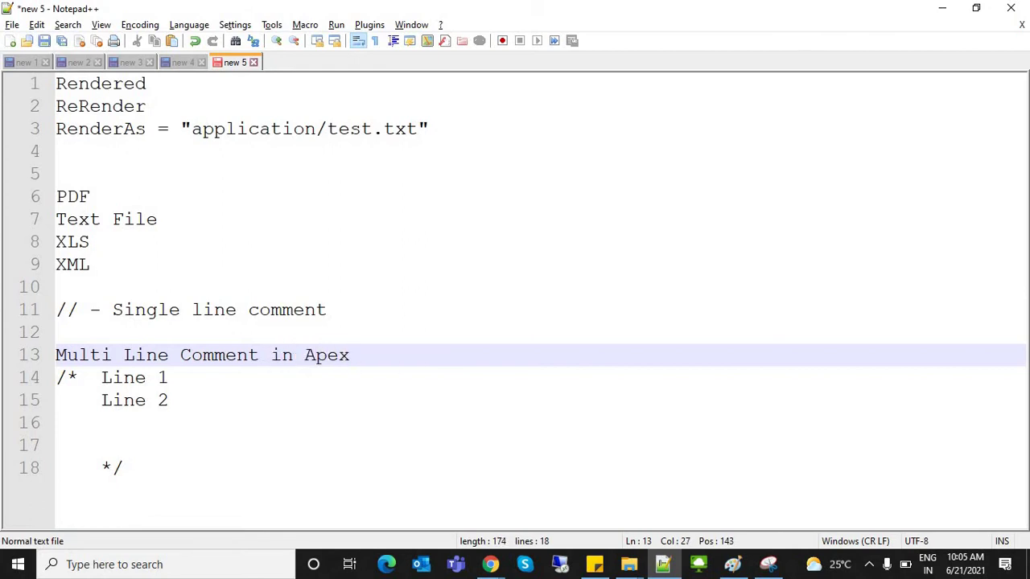
# Step: Append 'in Apex' to the single line comment note on line 11
pyautogui.moveTo(281, 355); pyautogui.dragTo(350, 354)
pyautogui.moveTo(271, 354); pyautogui.dragTo(351, 355)
pyautogui.hotkey('ctrl', 'c')
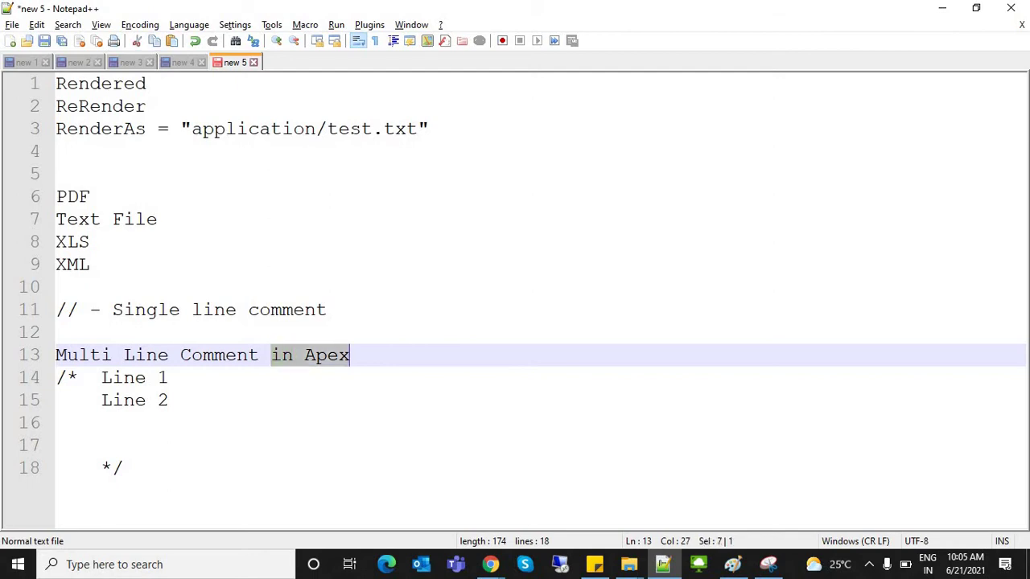
pyautogui.click(327, 309)
pyautogui.hotkey('ctrl', 'v')
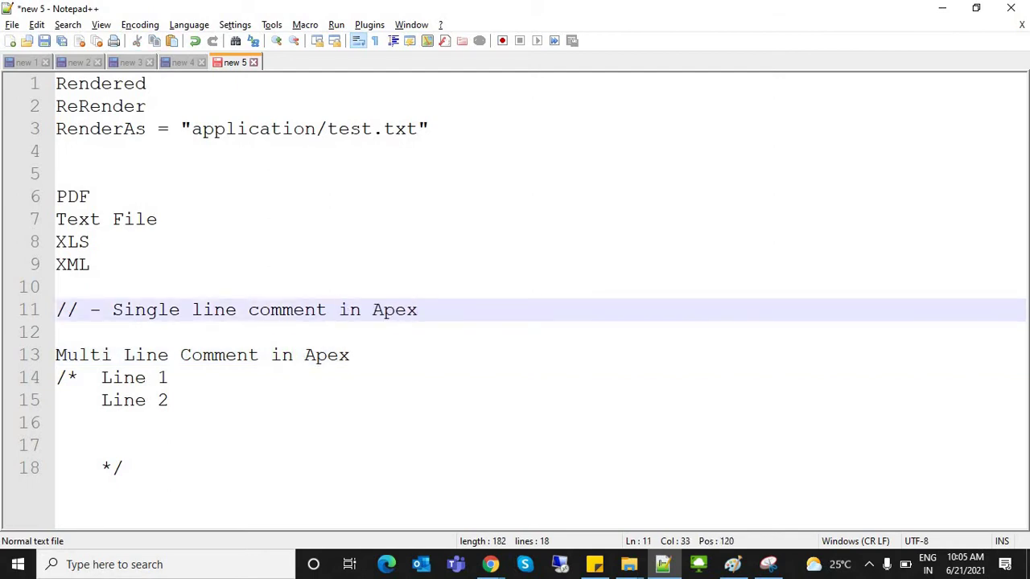
pyautogui.click(122, 467)
pyautogui.press('Return')
pyautogui.press('Return')
pyautogui.press('Return')
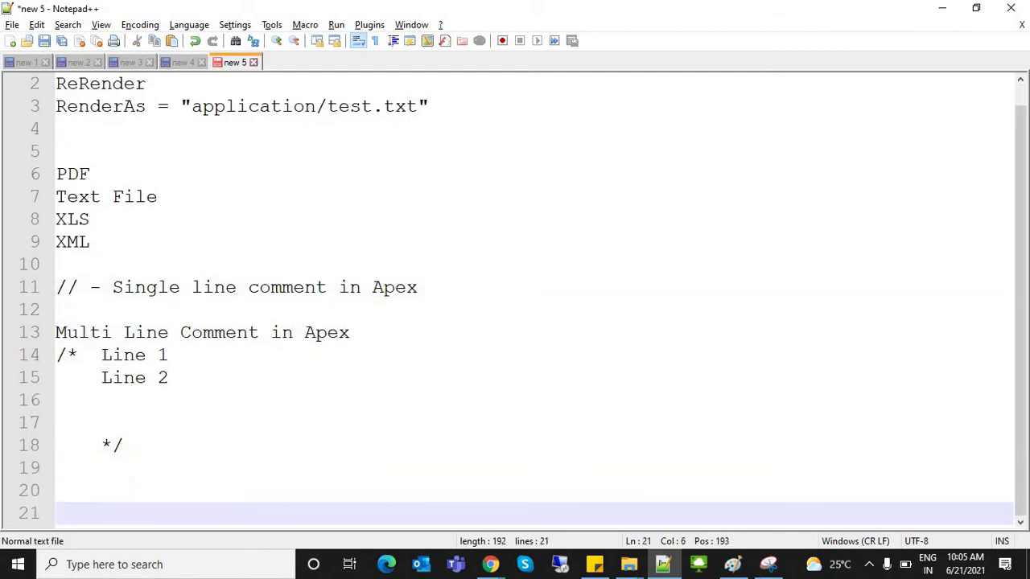
# Step: Add a 'VFP :' label with the comment '<!--- --> used to show cusotmers data'
pyautogui.write('VFP :')
pyautogui.press('Return')
pyautogui.press('Return')
pyautogui.press('Return')
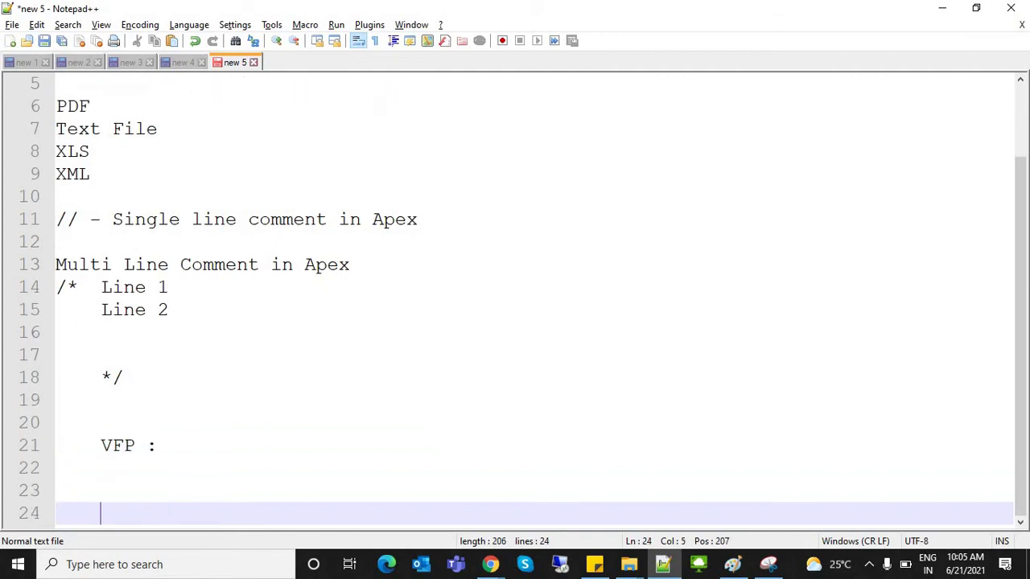
pyautogui.write('<!---   --> ')
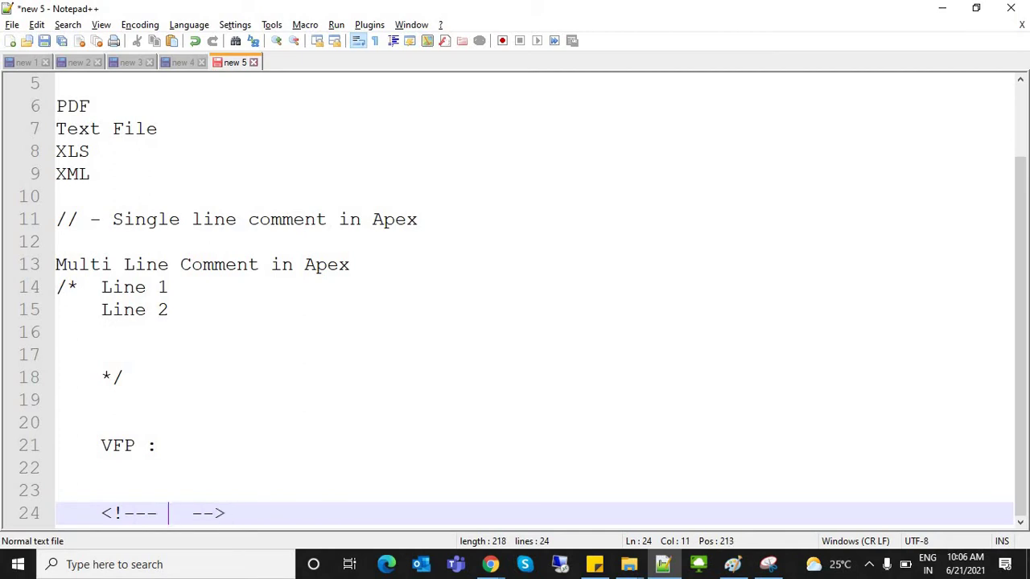
pyautogui.write('this page is ')
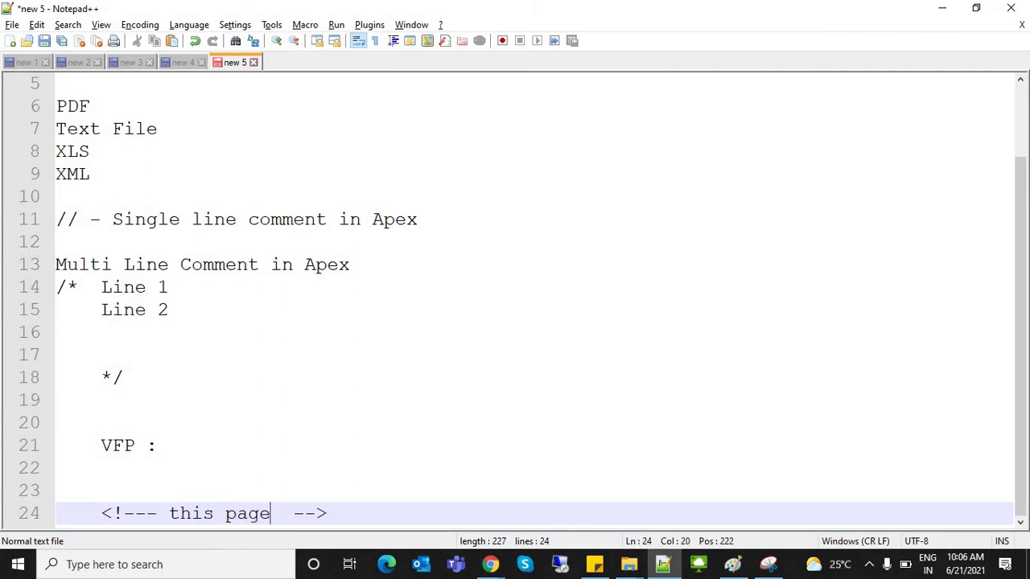
pyautogui.write('sh')
pyautogui.press('BackSpace')
pyautogui.press('BackSpace')
pyautogui.write('used to show  ')
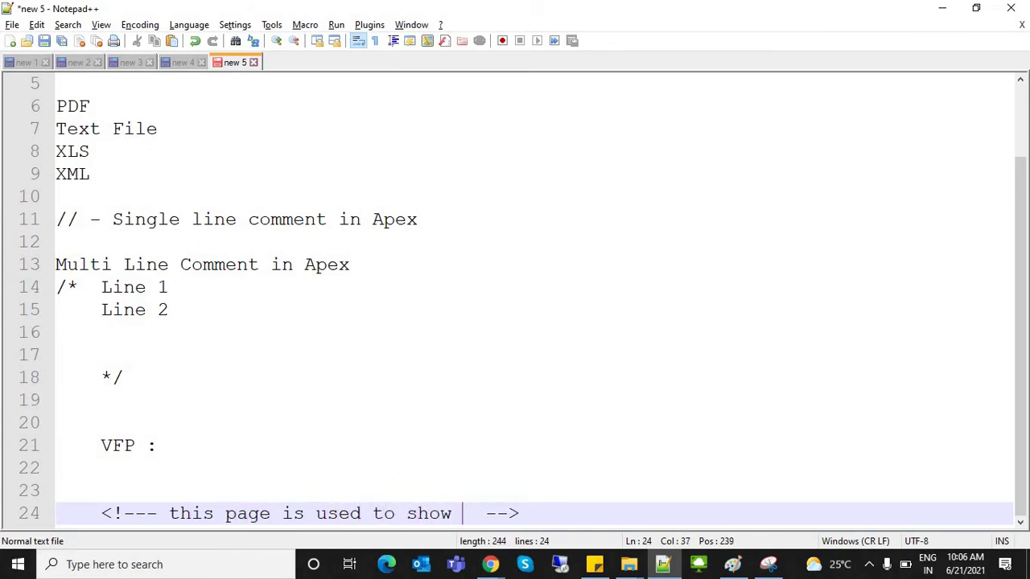
pyautogui.write('cusotmers data')
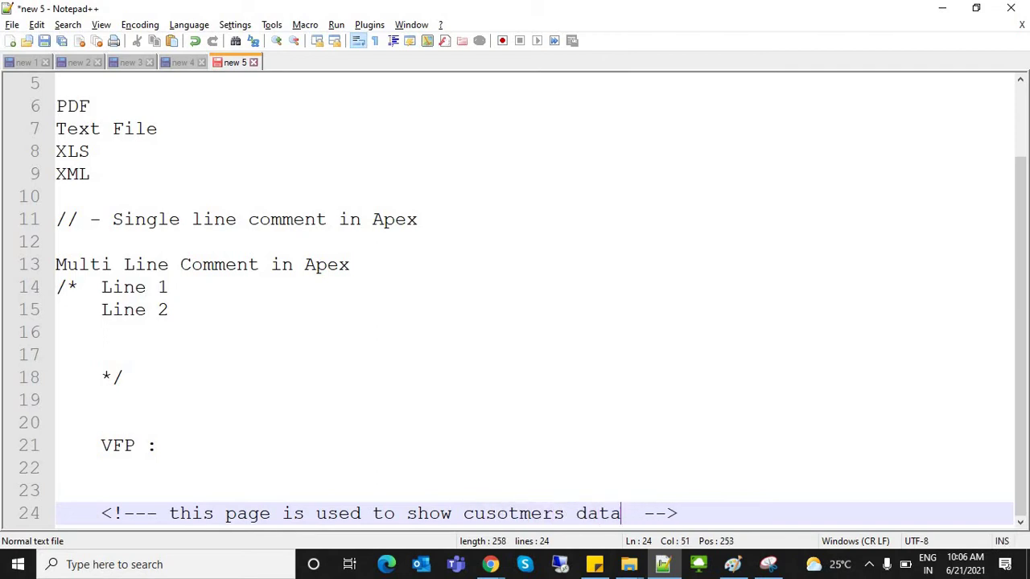
# Step: Duplicate the comment line as a commented-out <apex:commandButton > example, then return to Chrome
pyautogui.moveTo(102, 513); pyautogui.dragTo(689, 514)
pyautogui.hotkey('ctrl', 'c')
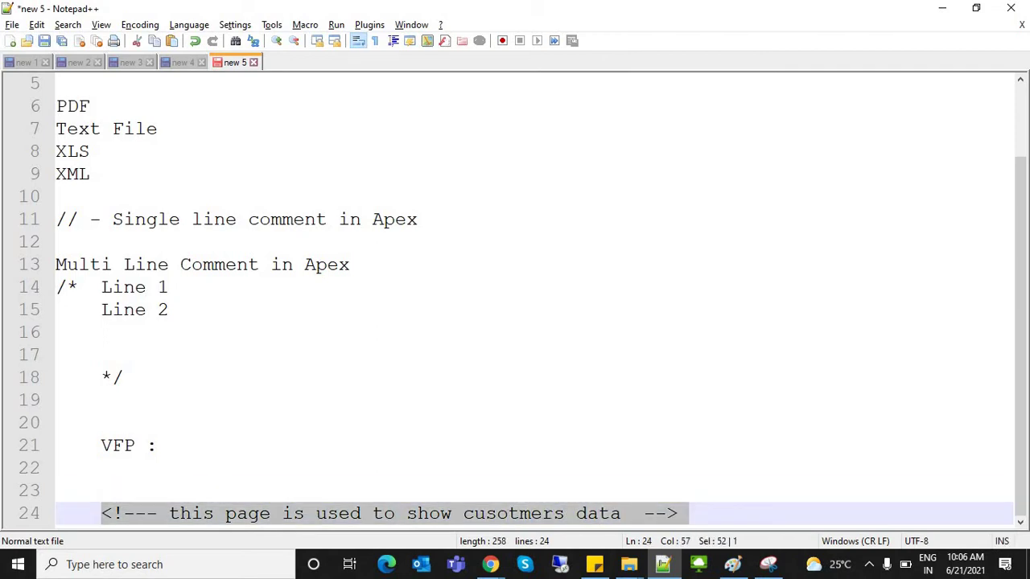
pyautogui.click(688, 514)
pyautogui.press('Return')
pyautogui.press('Return')
pyautogui.press('Return')
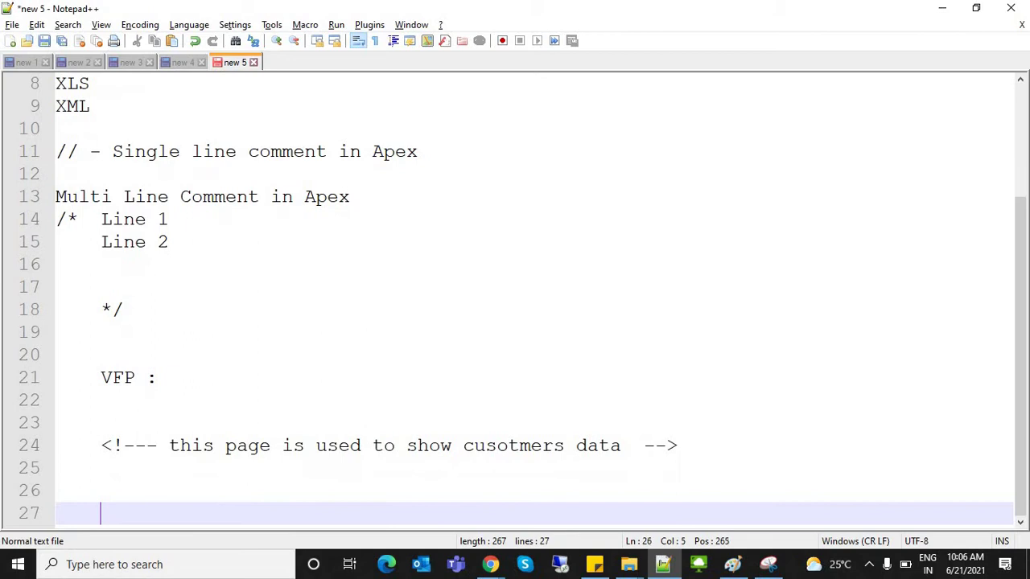
pyautogui.click(101, 468)
pyautogui.hotkey('ctrl', 'v')
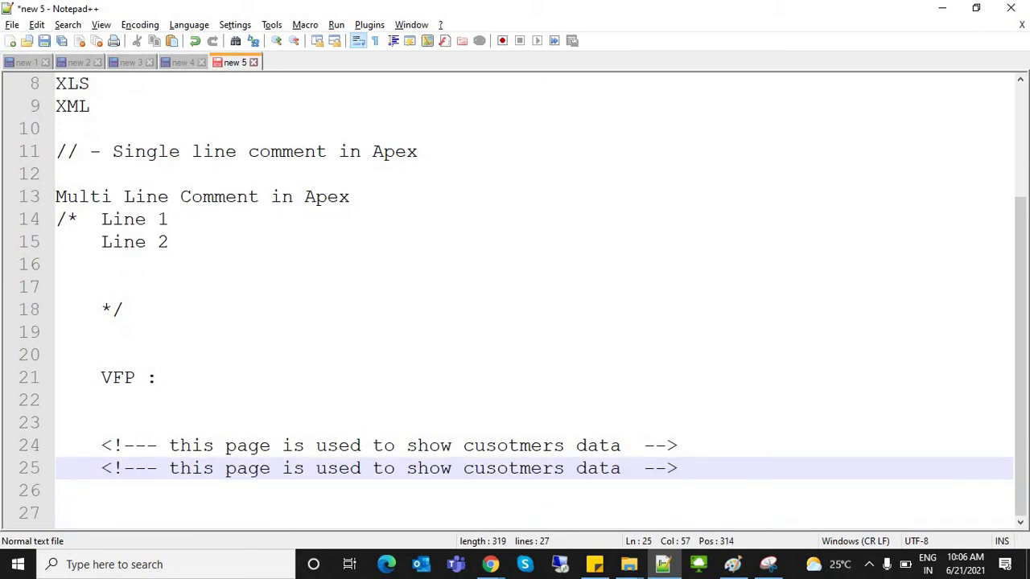
pyautogui.moveTo(169, 468); pyautogui.dragTo(620, 468)
pyautogui.write('<!--- <')
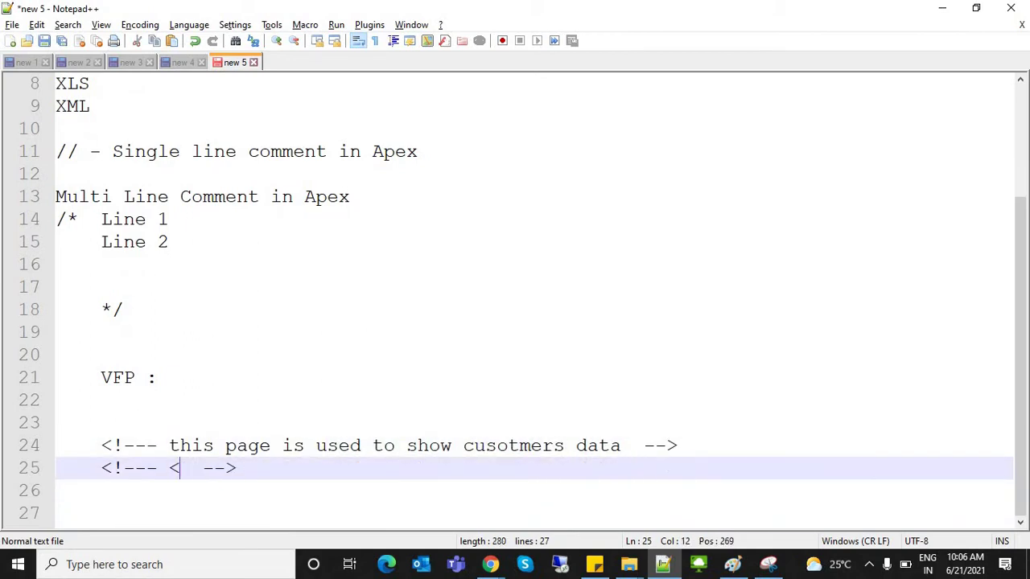
pyautogui.write('apex:comm')
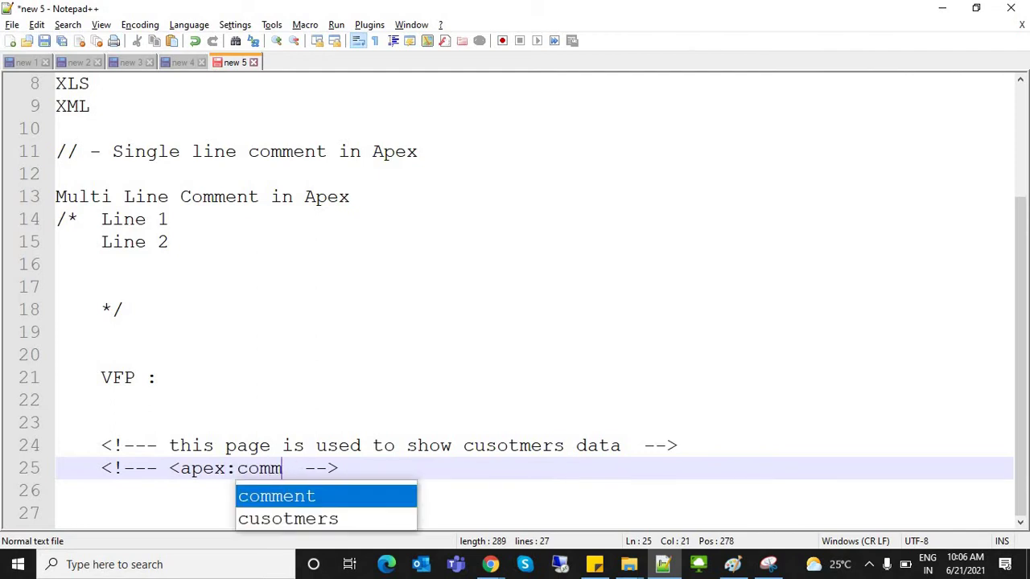
pyautogui.write('andButton')
pyautogui.write('>')
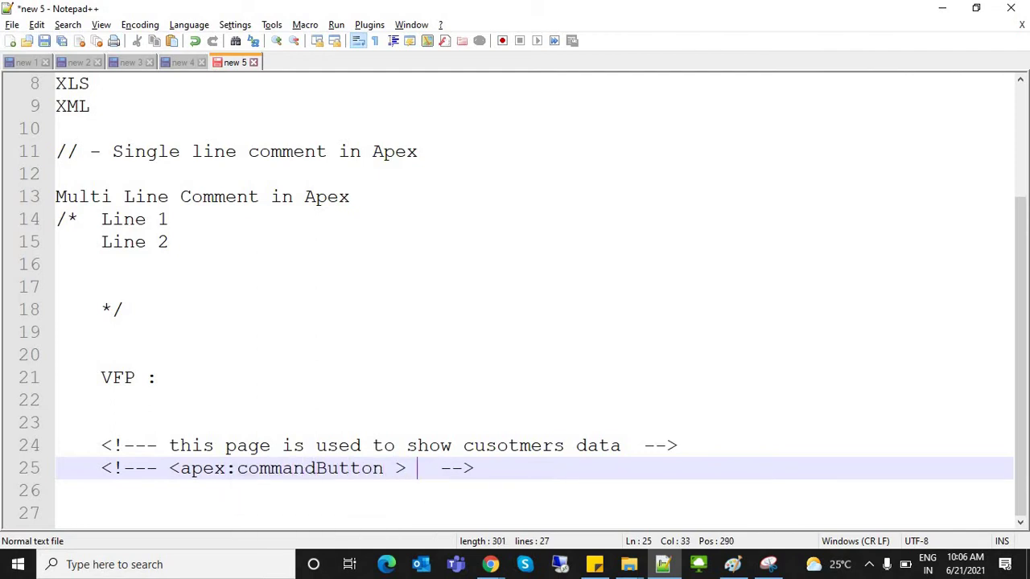
pyautogui.press('Home')
pyautogui.hotkey('shift', 'End')
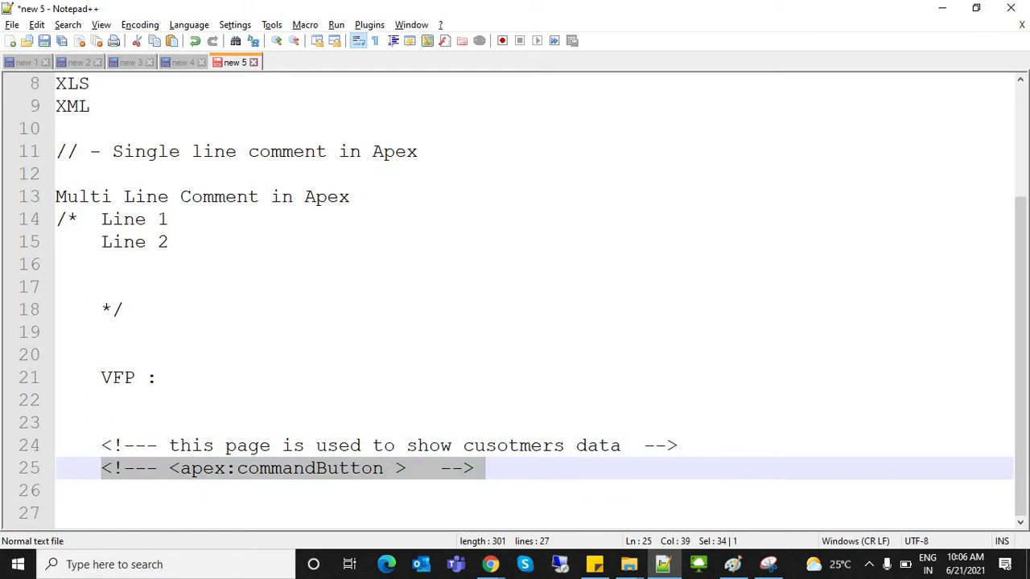
pyautogui.press('End')
pyautogui.hotkey('alt', 'Tab')
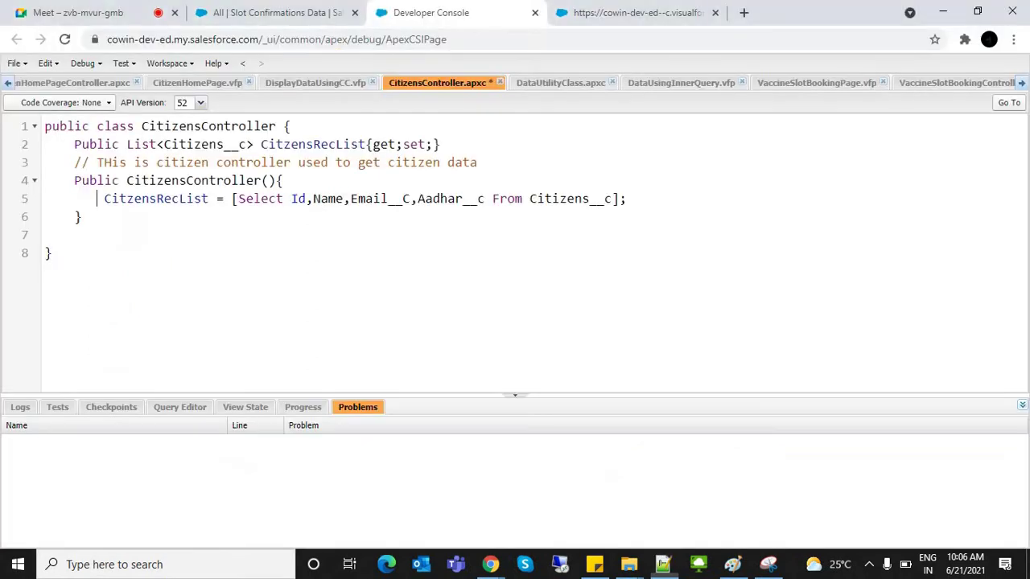
# Step: Save the CitizensController class and glance at the SignIn preview tab
pyautogui.click(418, 199)
pyautogui.hotkey('ctrl', 's')
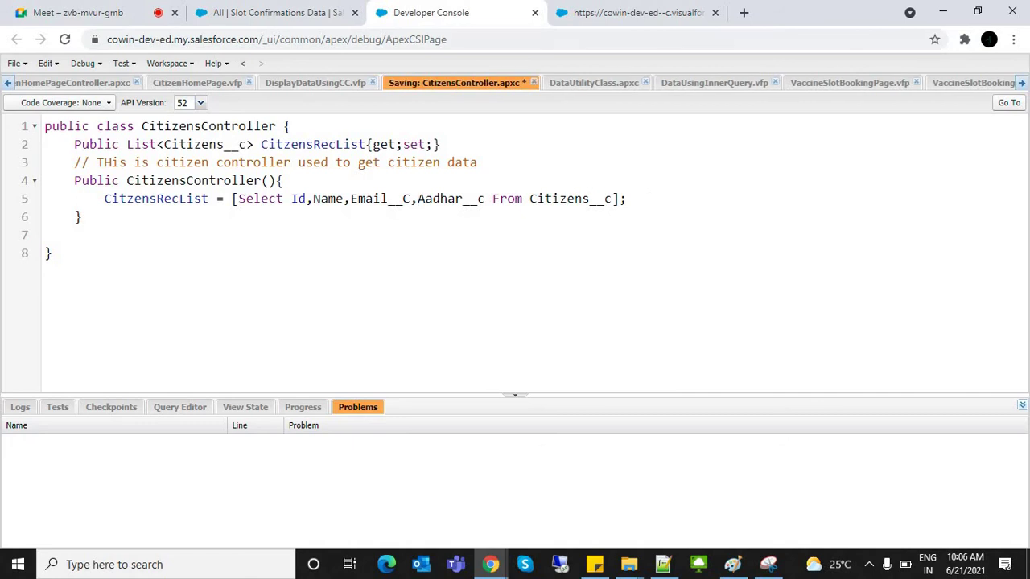
pyautogui.hotkey('ctrl', 'shift', 'Tab')
pyautogui.hotkey('ctrl', 'Tab')
pyautogui.hotkey('ctrl', 'Tab')
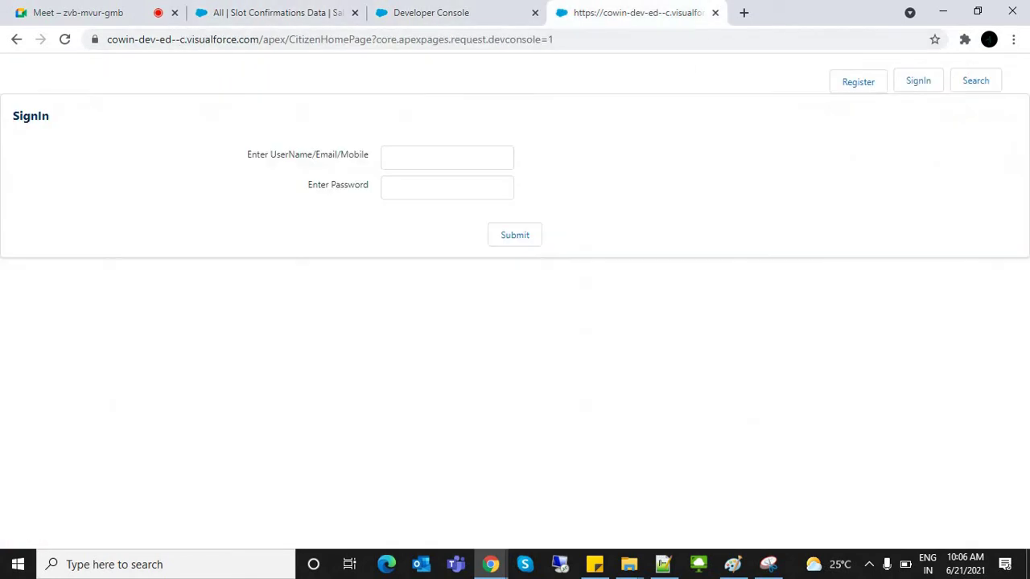
pyautogui.hotkey('ctrl', 'shift', 'Tab')
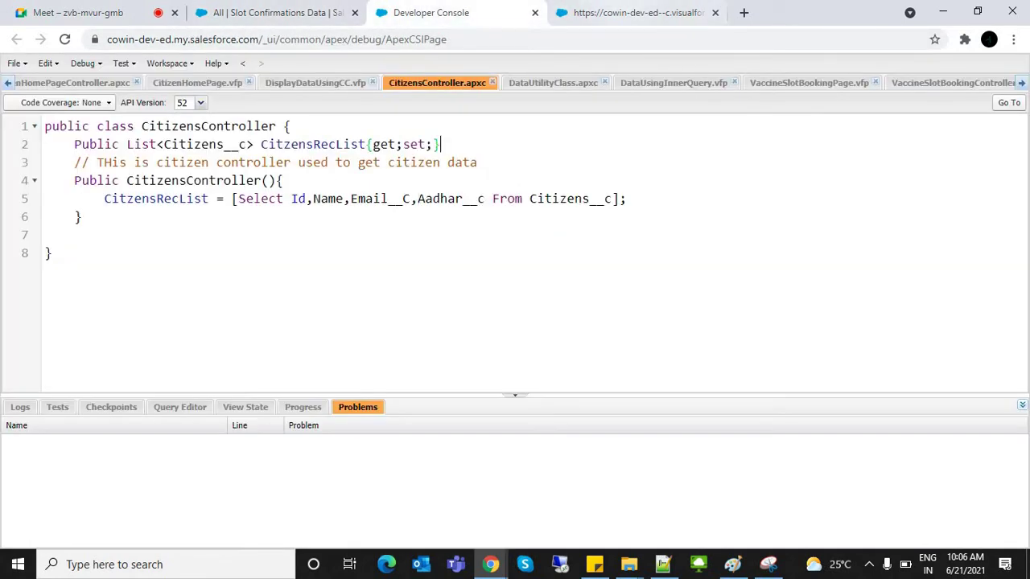
pyautogui.hotkey('ctrl', 'Tab')
pyautogui.hotkey('ctrl', 'shift', 'Tab')
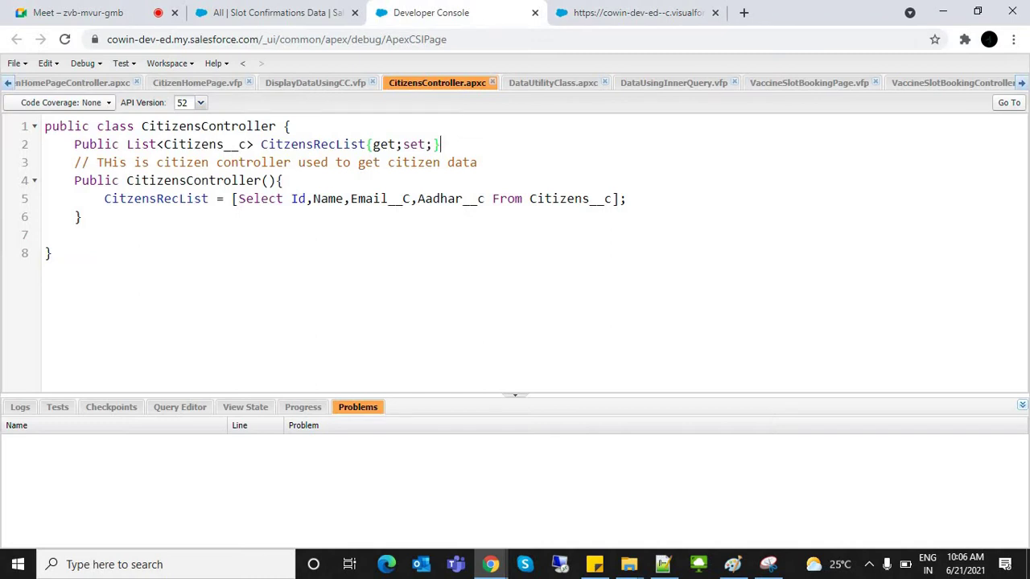
# Step: Open the CitizenHomePage markup and reload its browser preview
pyautogui.click(197, 83)
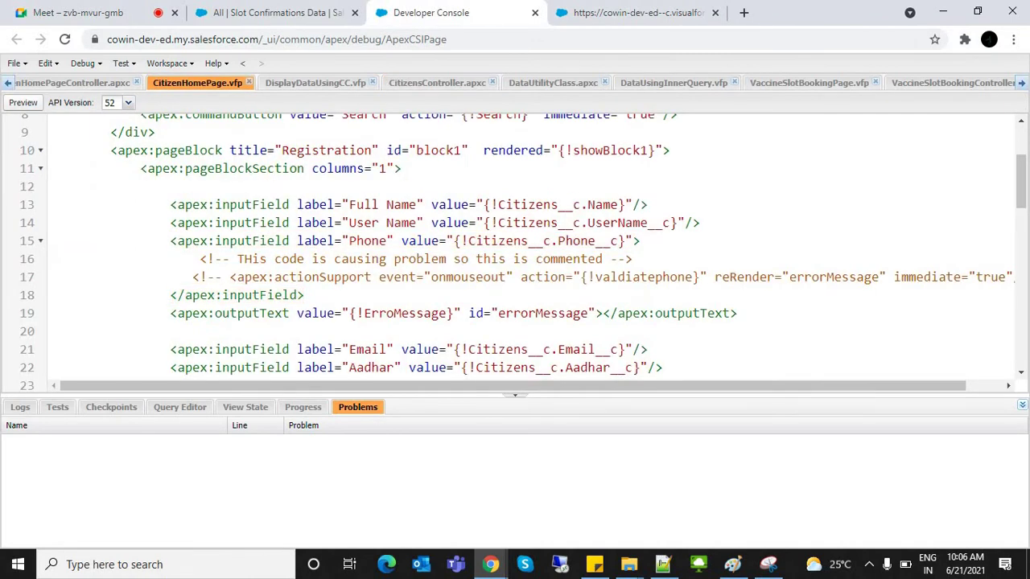
pyautogui.hotkey('ctrl', 'Tab')
pyautogui.hotkey('ctrl', 'l')
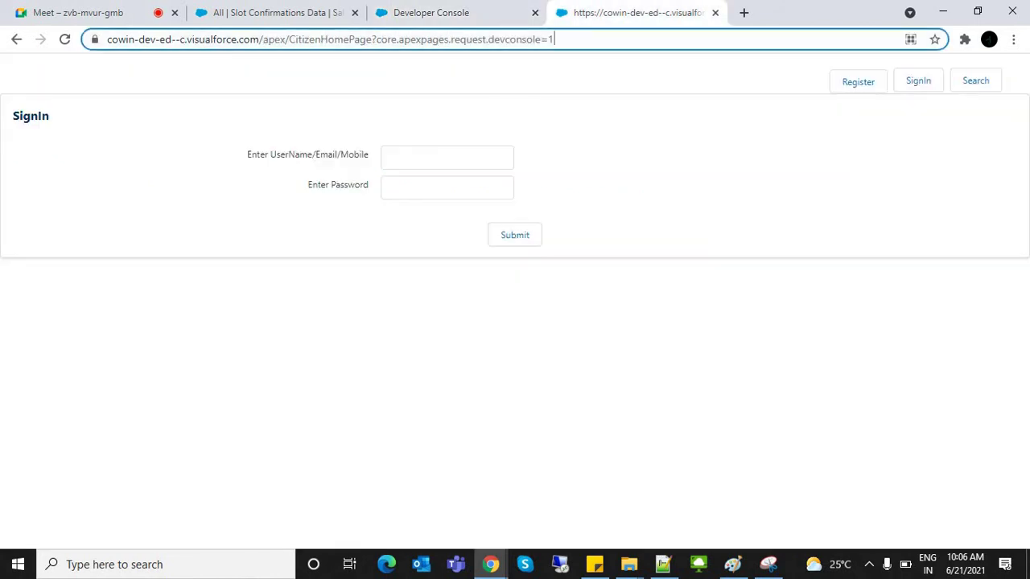
# Step: Open the Register form and enter the citizen's full name, user name and corrected phone number
pyautogui.press('Return')
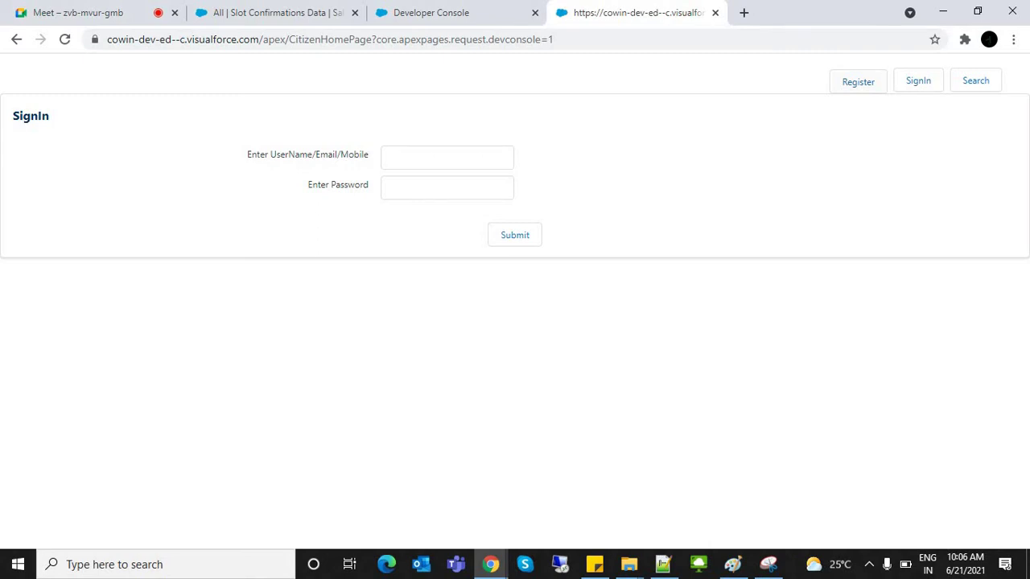
pyautogui.click(858, 81)
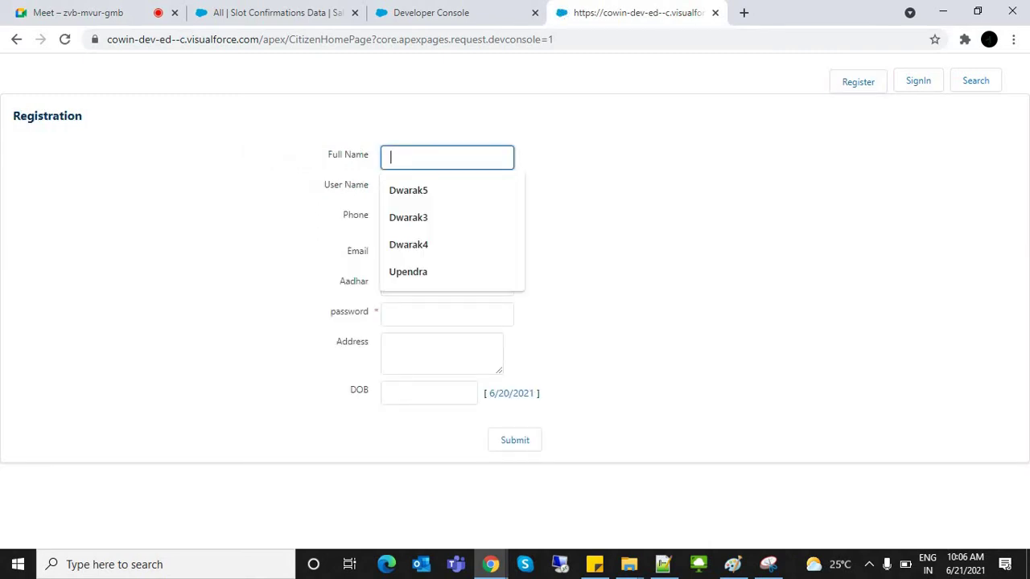
pyautogui.write('Dwarak')
pyautogui.press('Tab')
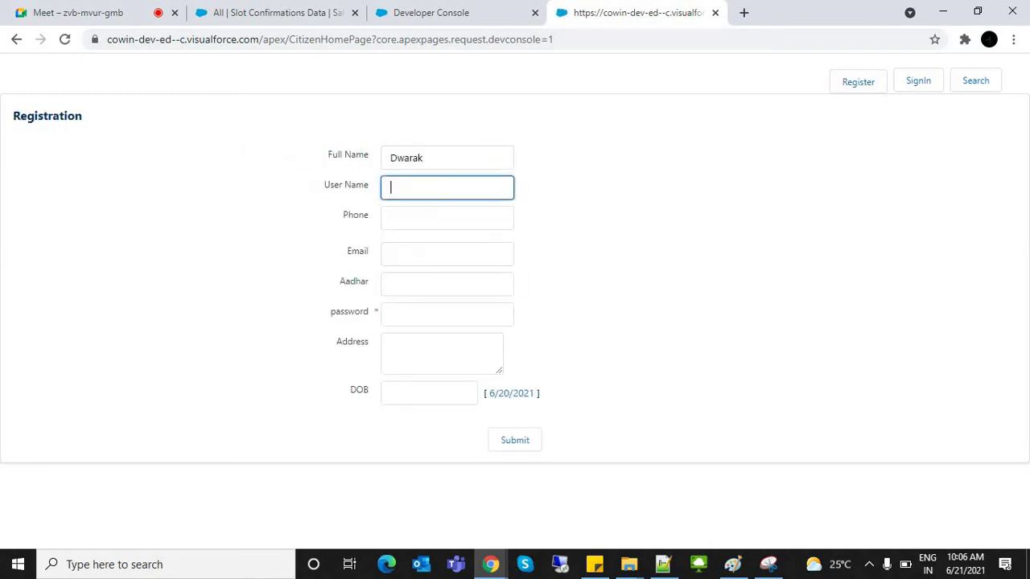
pyautogui.write('ndwaraka7')
pyautogui.press('Tab')
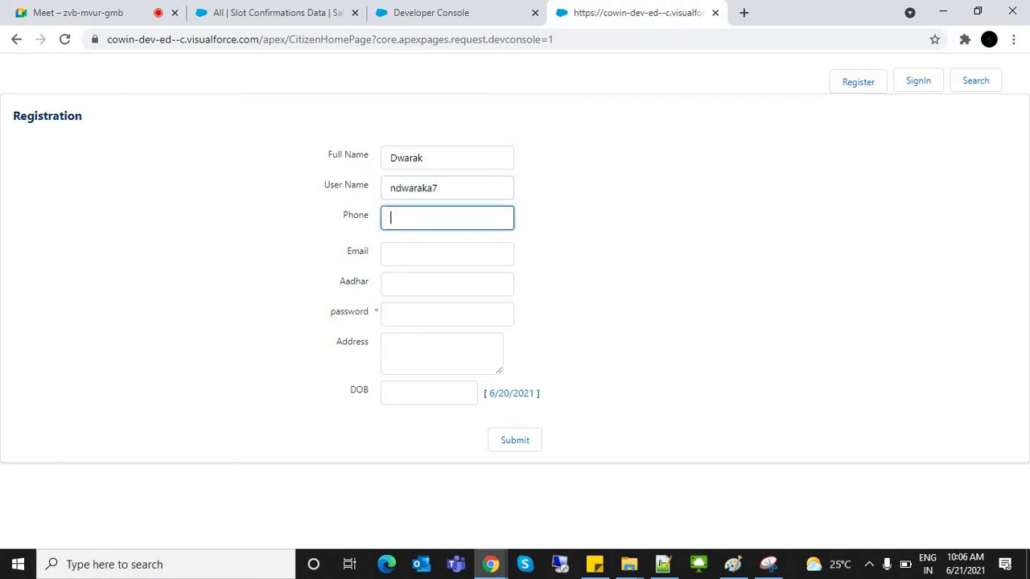
pyautogui.press('Tab')
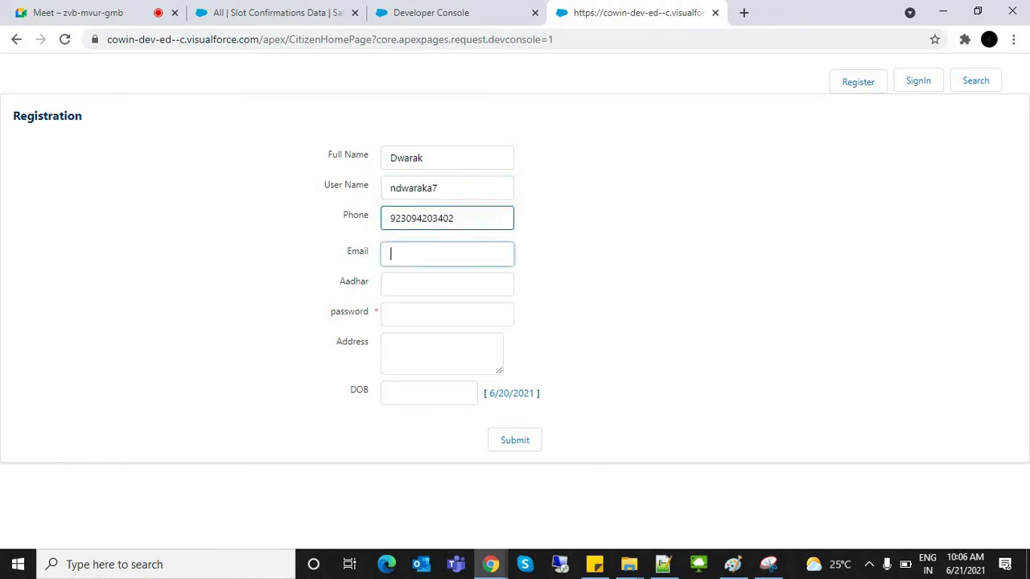
pyautogui.hotkey('shift', 'Tab')
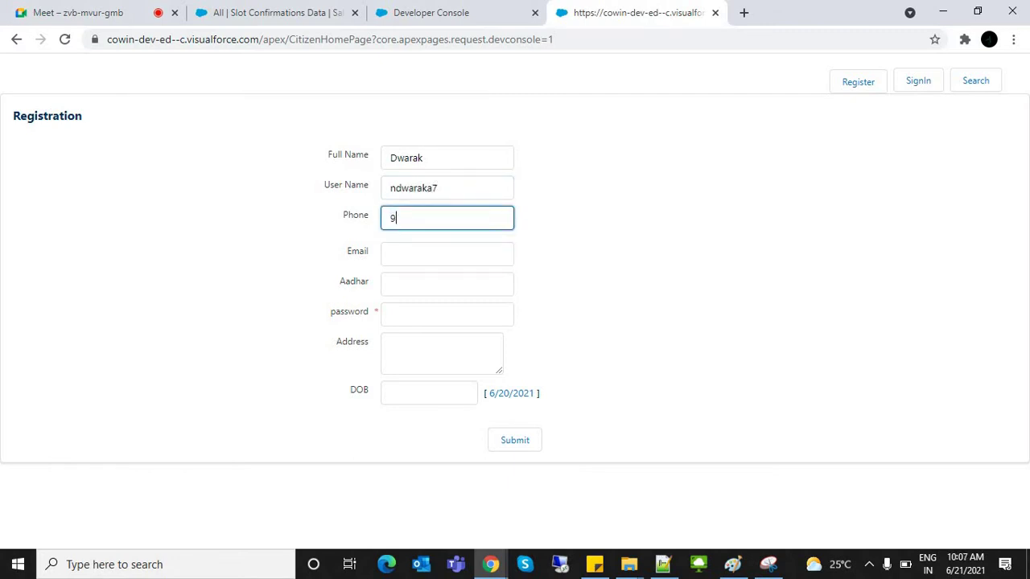
# Step: Fill in the email, Aadhar number, password, address and DOB 01/01/1990
pyautogui.press('Tab')
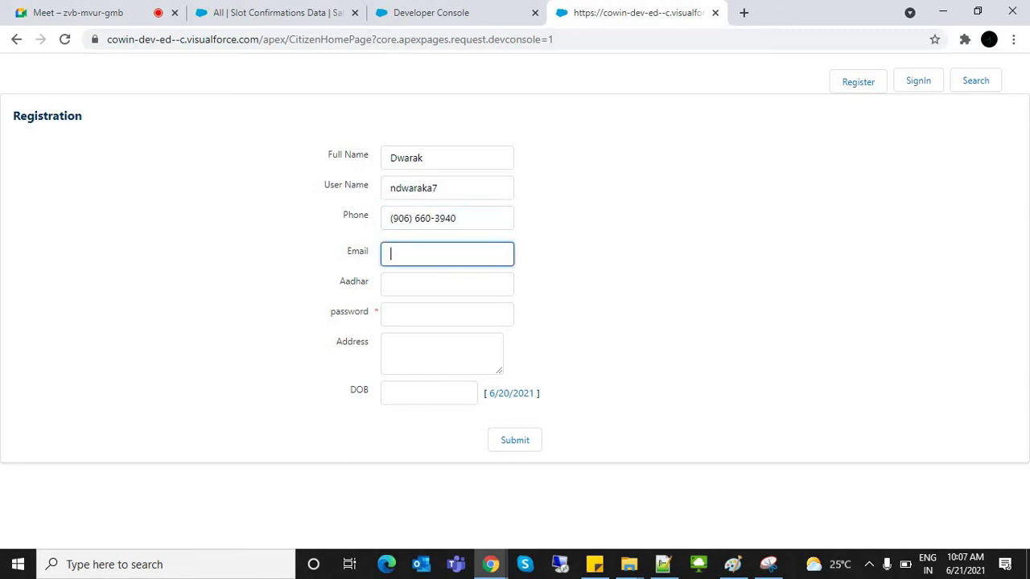
pyautogui.press('Tab')
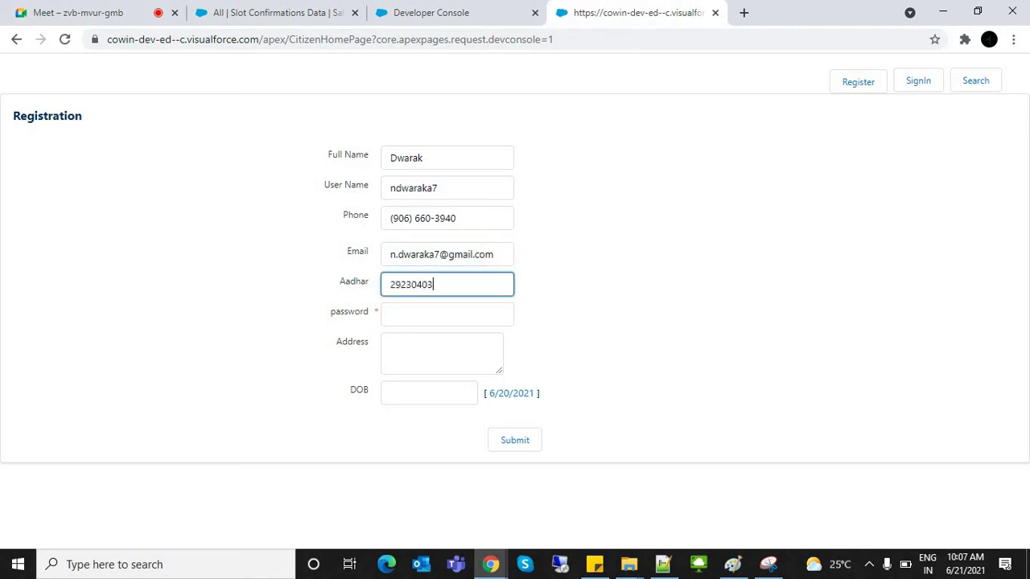
pyautogui.press('Tab')
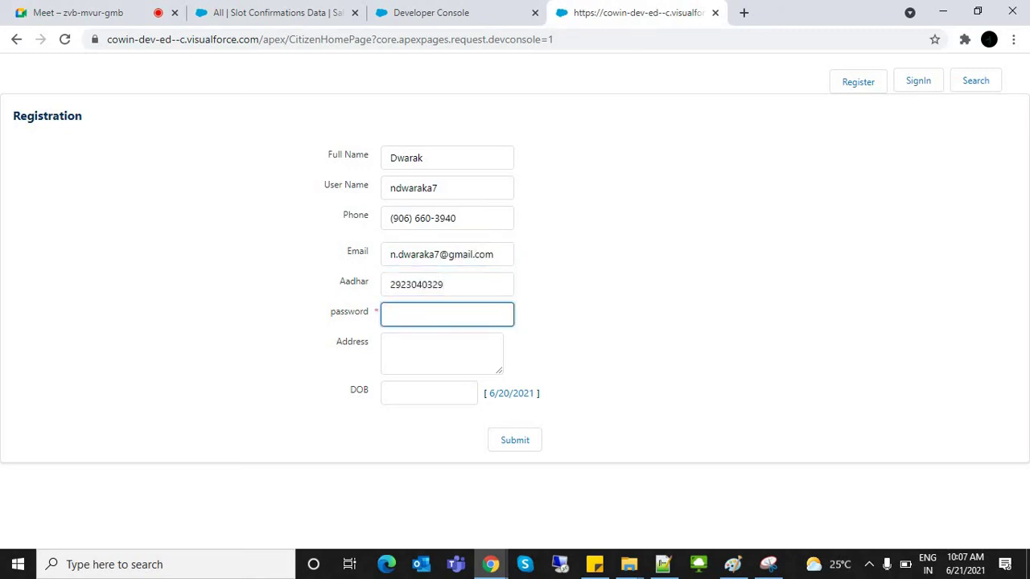
pyautogui.press('Tab')
pyautogui.press('Tab')
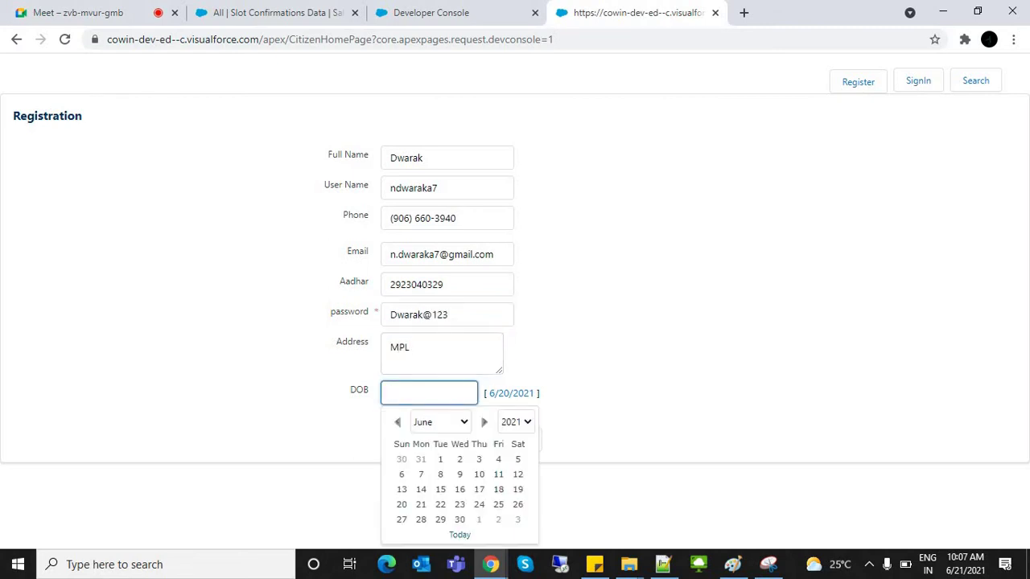
pyautogui.press('BackSpace')
pyautogui.press('BackSpace')
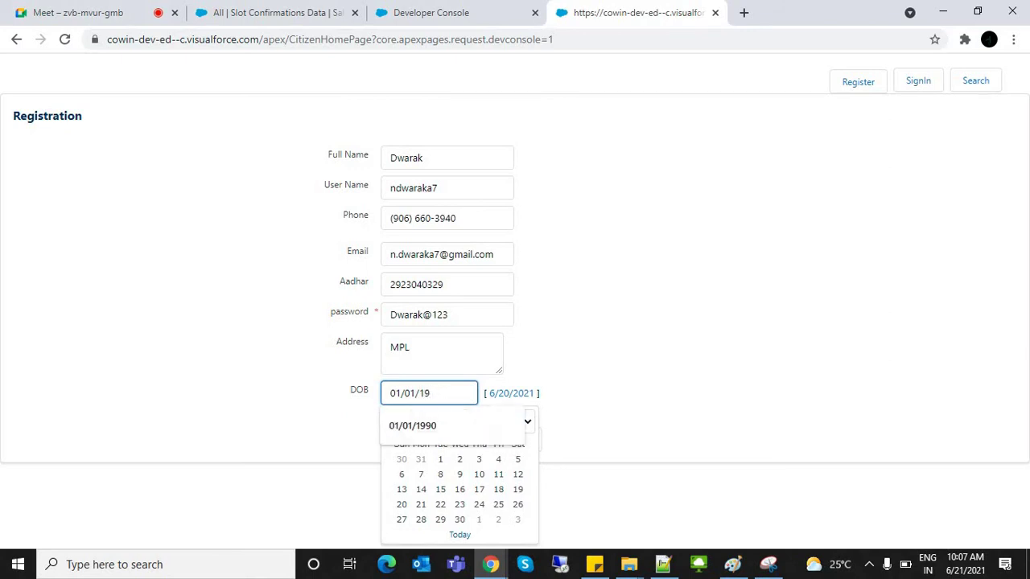
pyautogui.press('Tab')
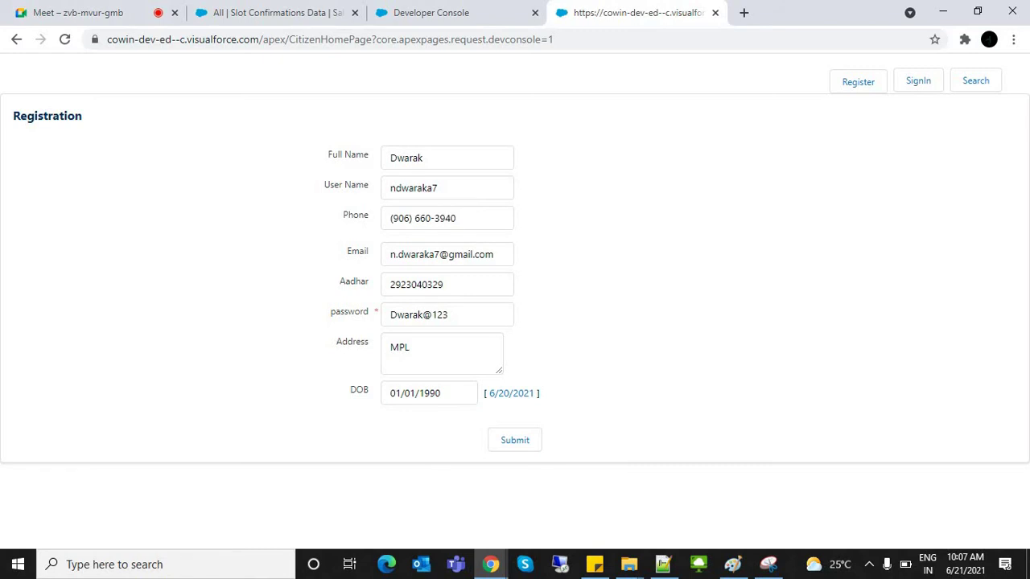
# Step: Check the entered user name and password, then submit the registration
pyautogui.doubleClick(414, 187)
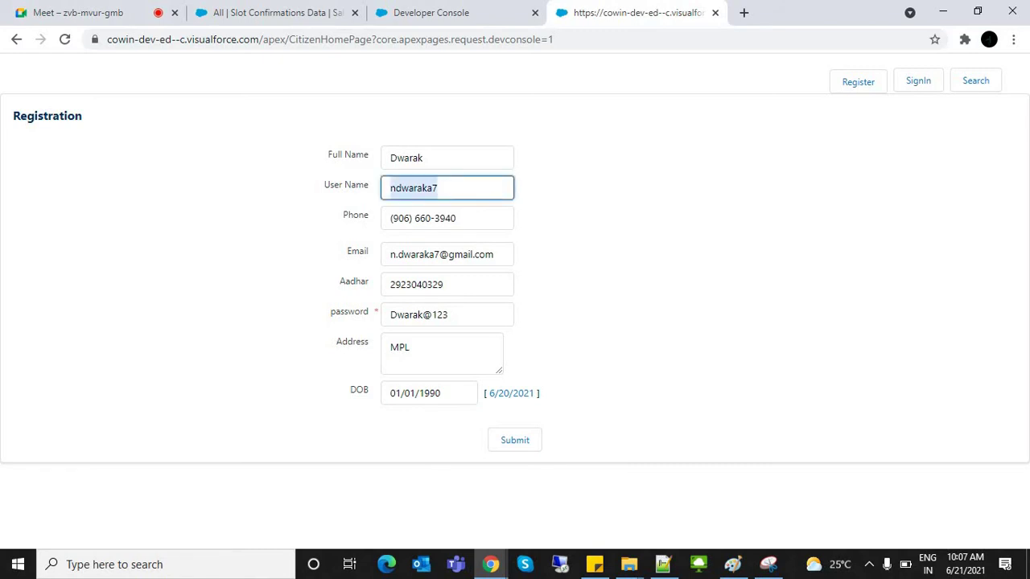
pyautogui.click(396, 313)
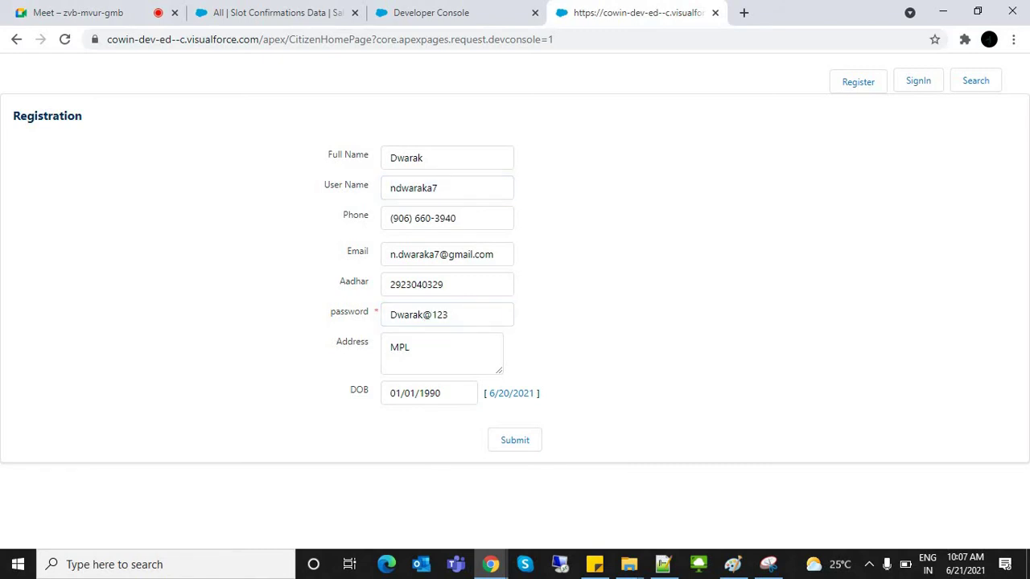
pyautogui.click(515, 440)
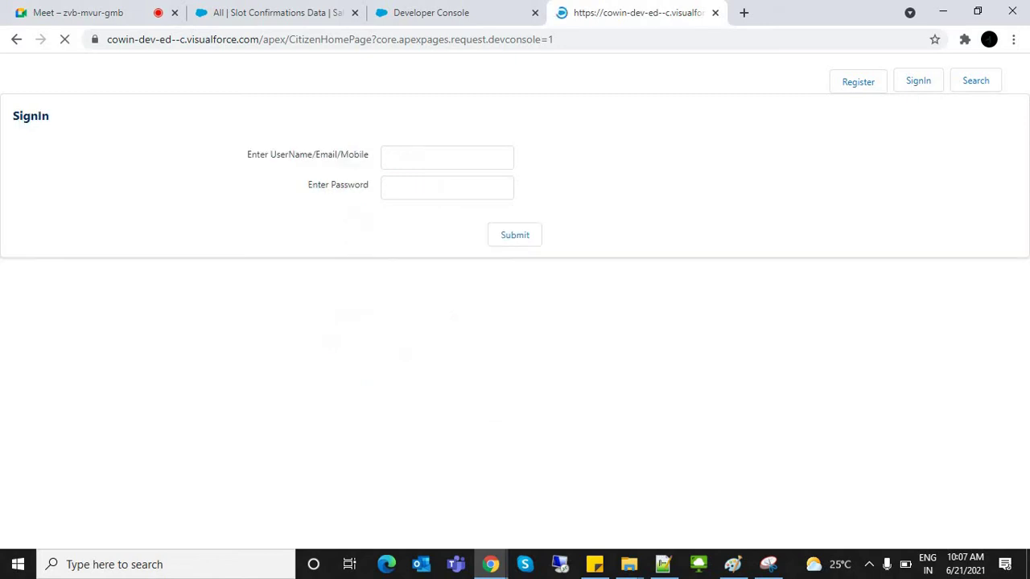
# Step: Sign in on the SignIn form with the new citizen's username and password
pyautogui.click(447, 158)
pyautogui.write('ndwaraka7')
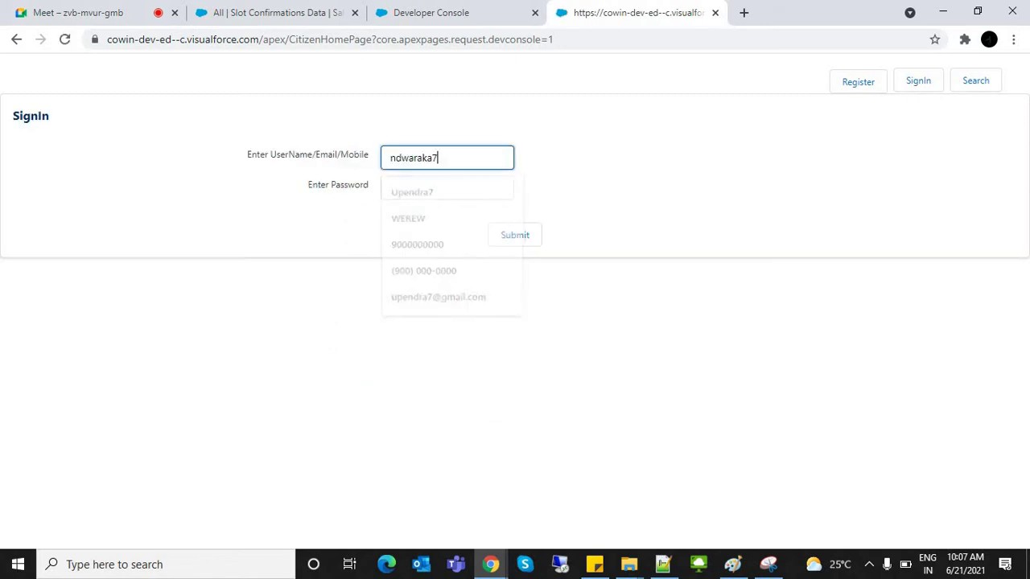
pyautogui.click(446, 187)
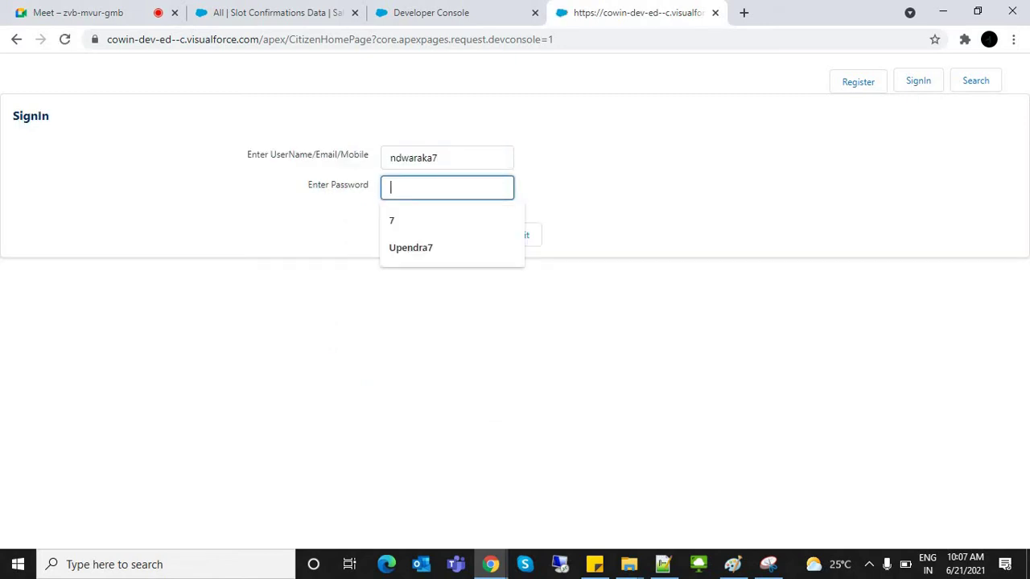
pyautogui.click(438, 157)
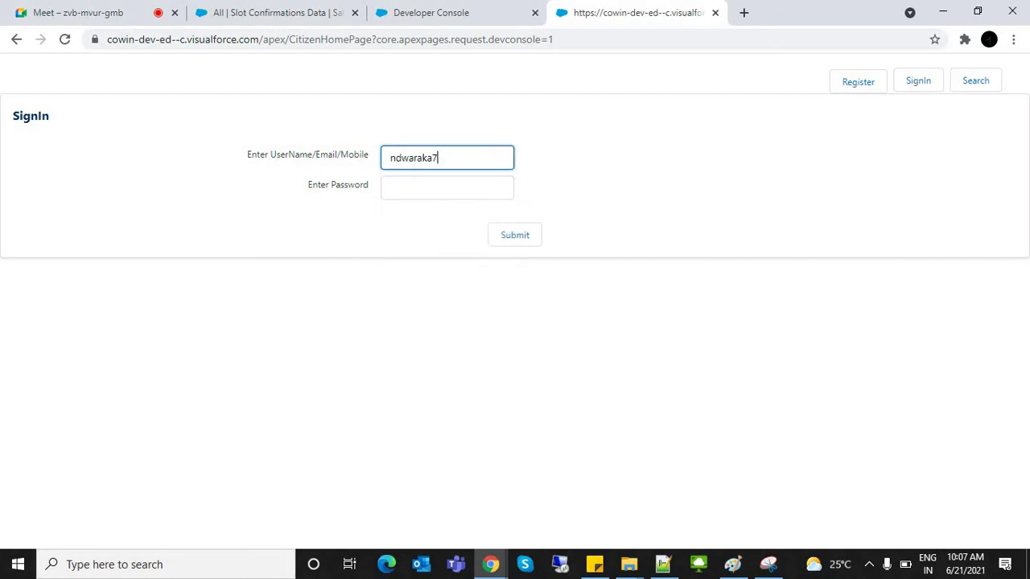
pyautogui.click(398, 192)
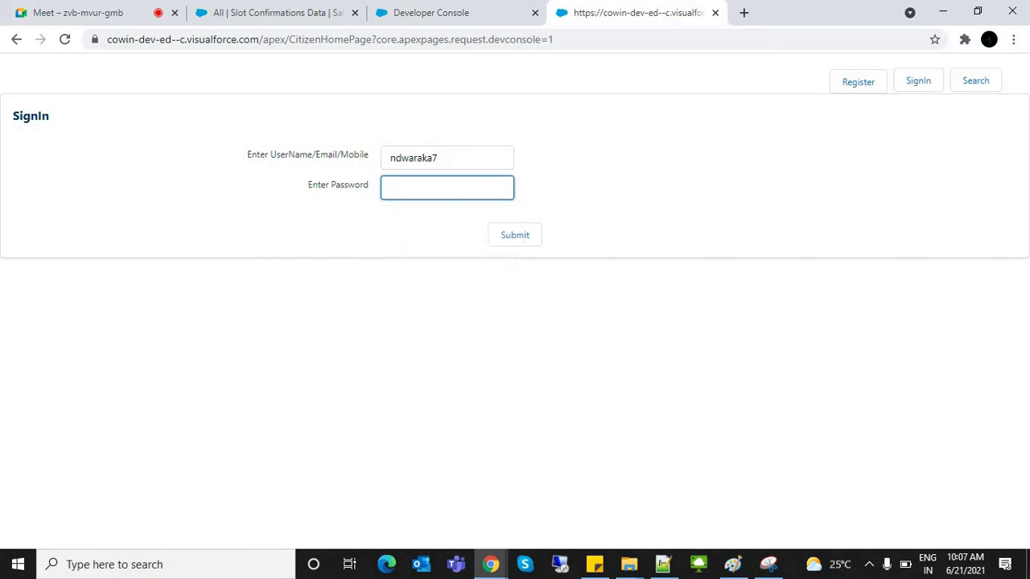
pyautogui.press('Tab')
pyautogui.press('Return')
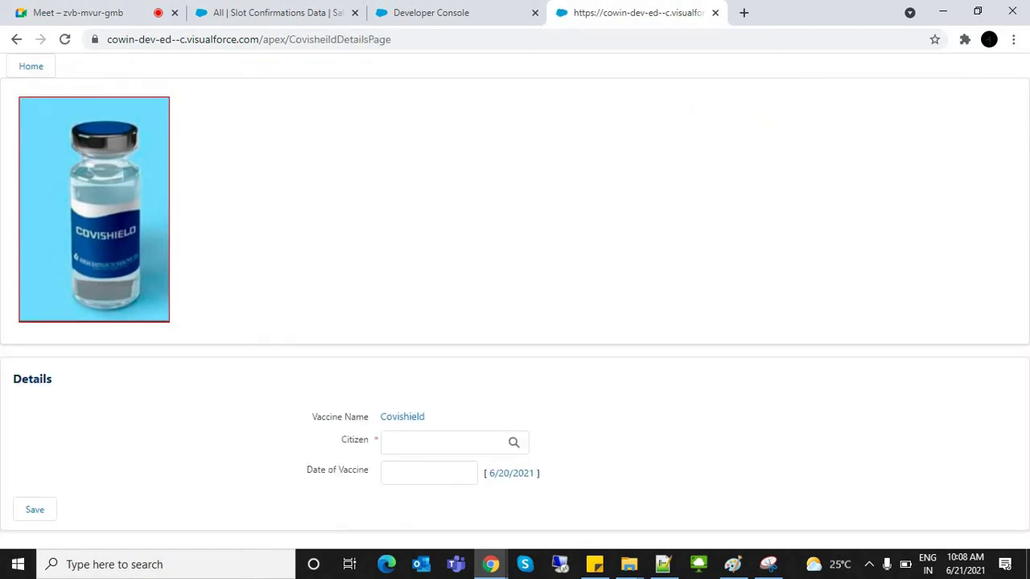
# Step: Search for the newly registered citizen by name, then reopen the booking form
pyautogui.click(443, 442)
pyautogui.write('Dwara')
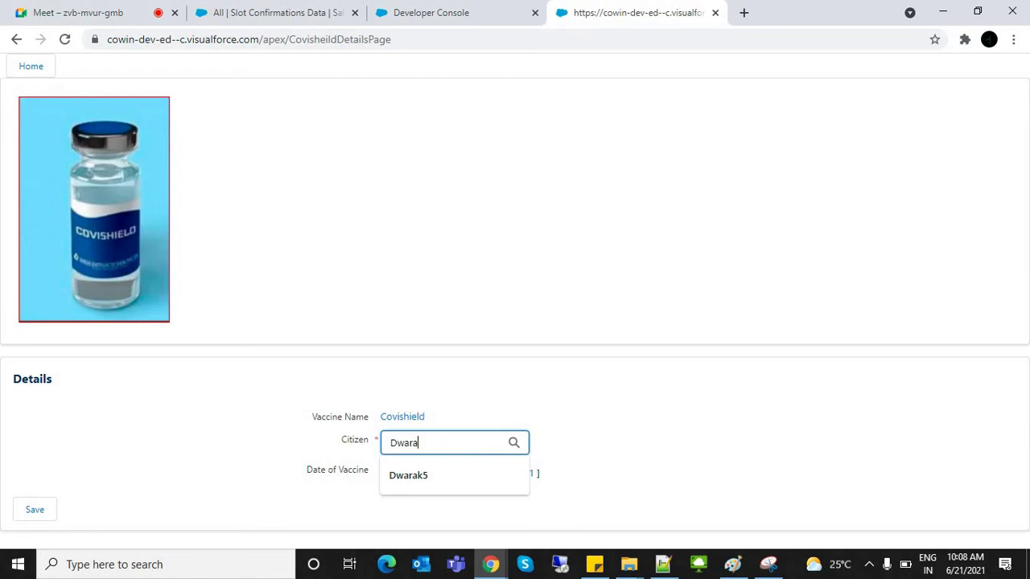
pyautogui.write('k')
pyautogui.press('Return')
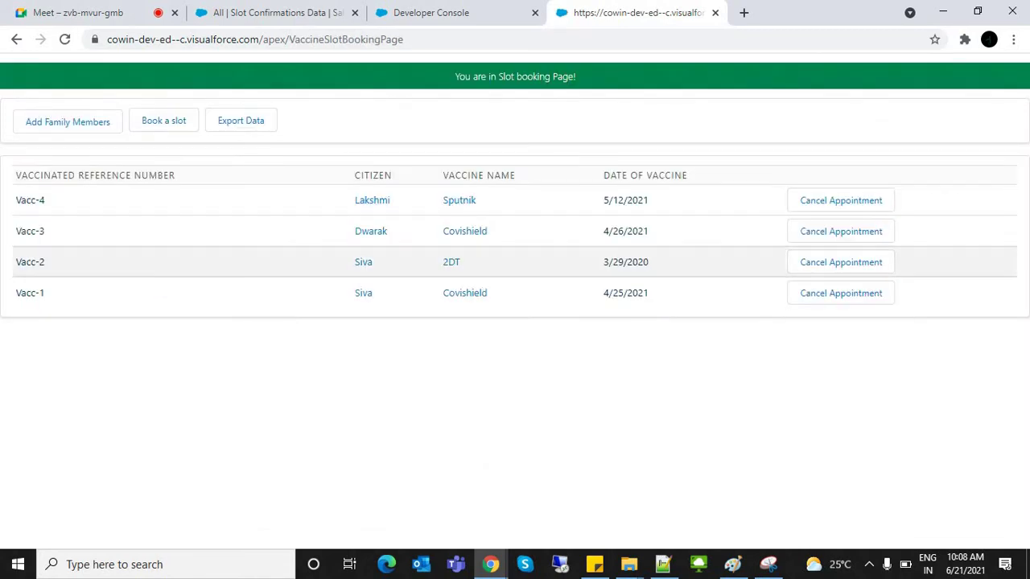
pyautogui.click(163, 121)
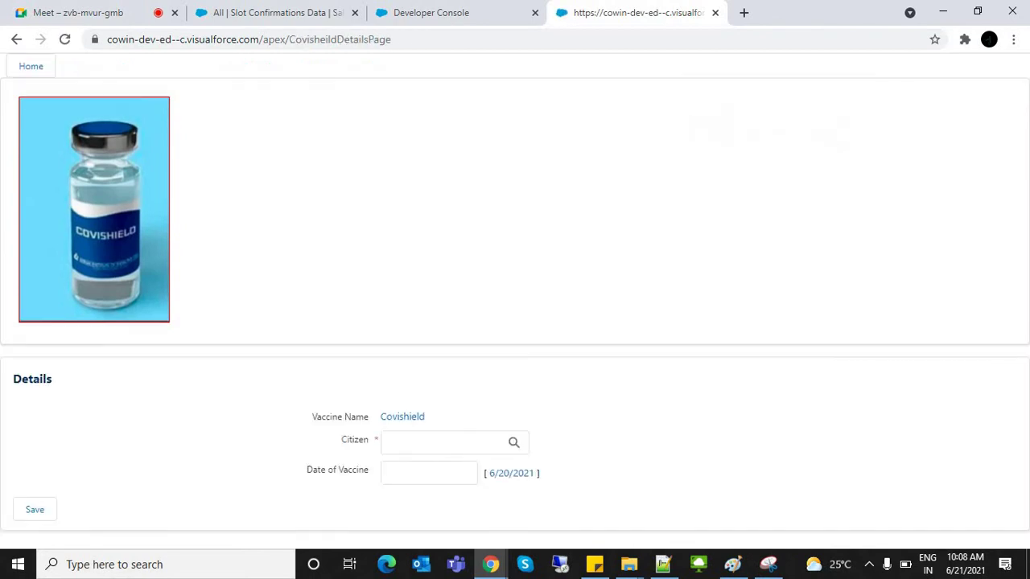
# Step: Choose the new citizen, set vaccine date 6/20/2021, save, and return Home
pyautogui.click(513, 441)
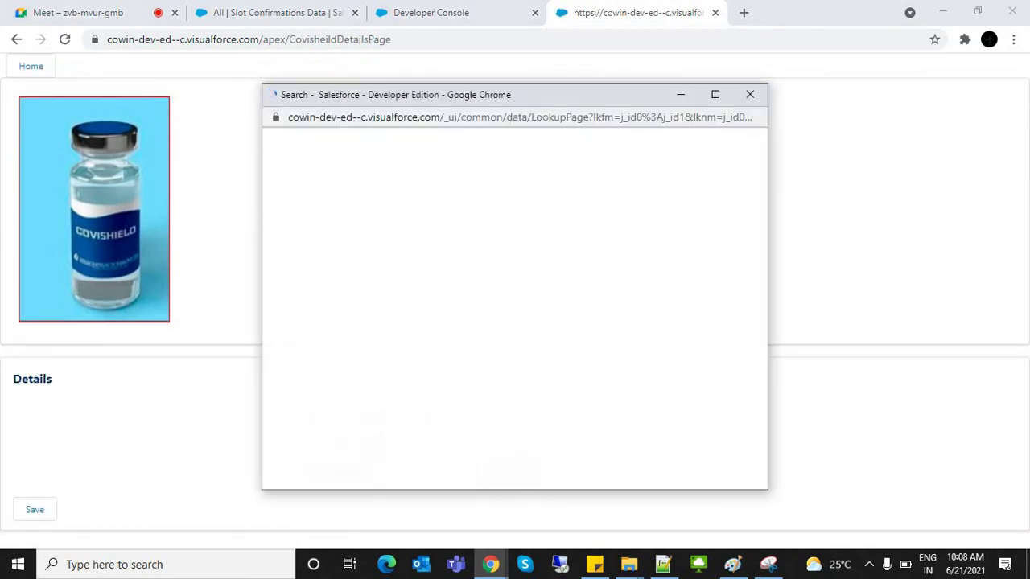
pyautogui.click(291, 276)
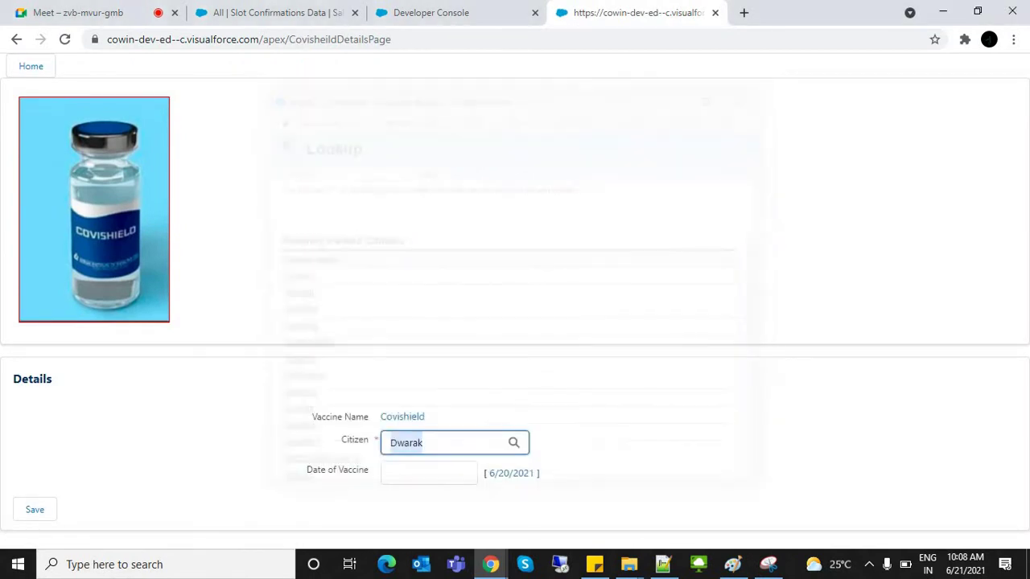
pyautogui.click(511, 473)
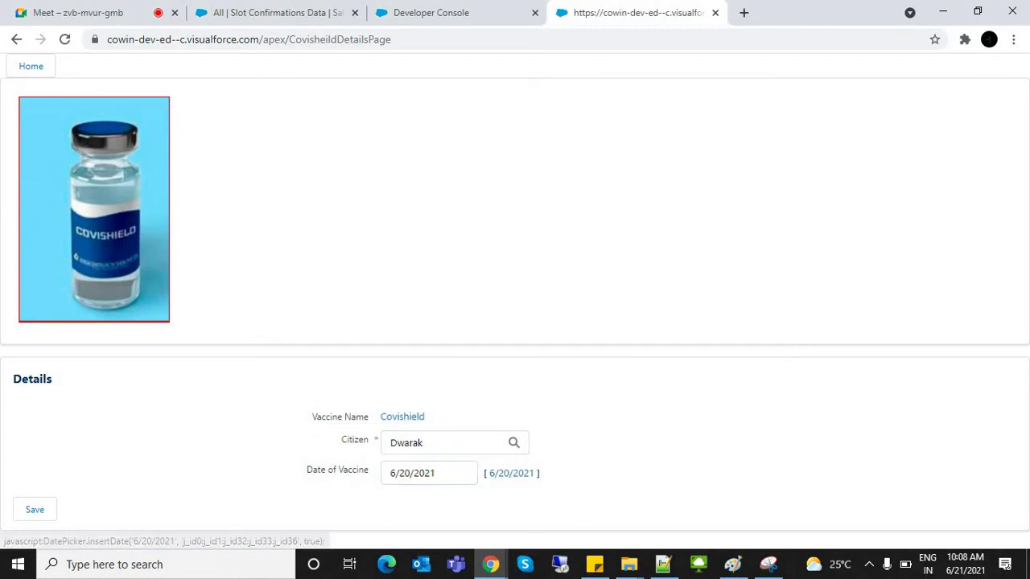
pyautogui.click(34, 509)
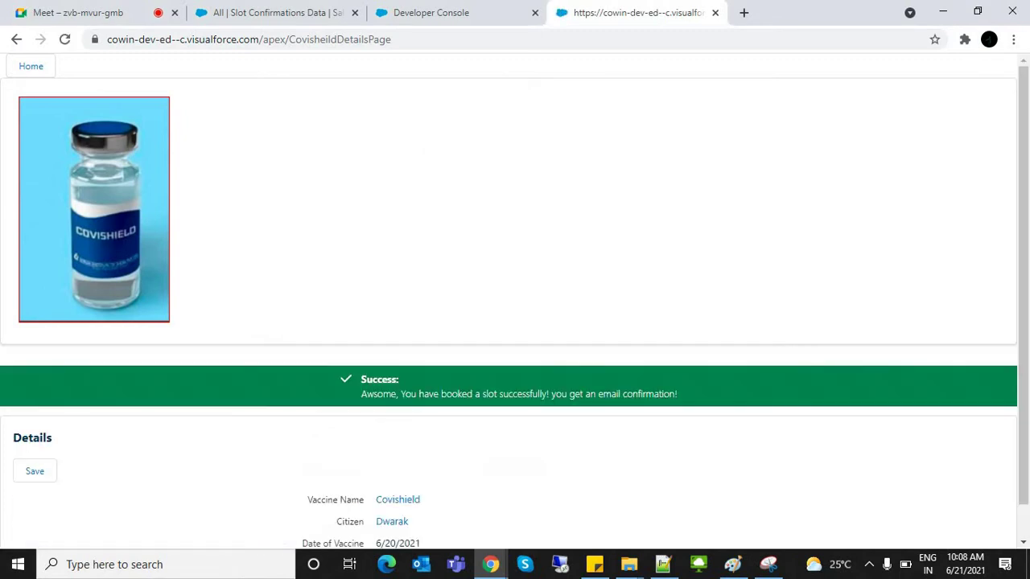
pyautogui.click(31, 66)
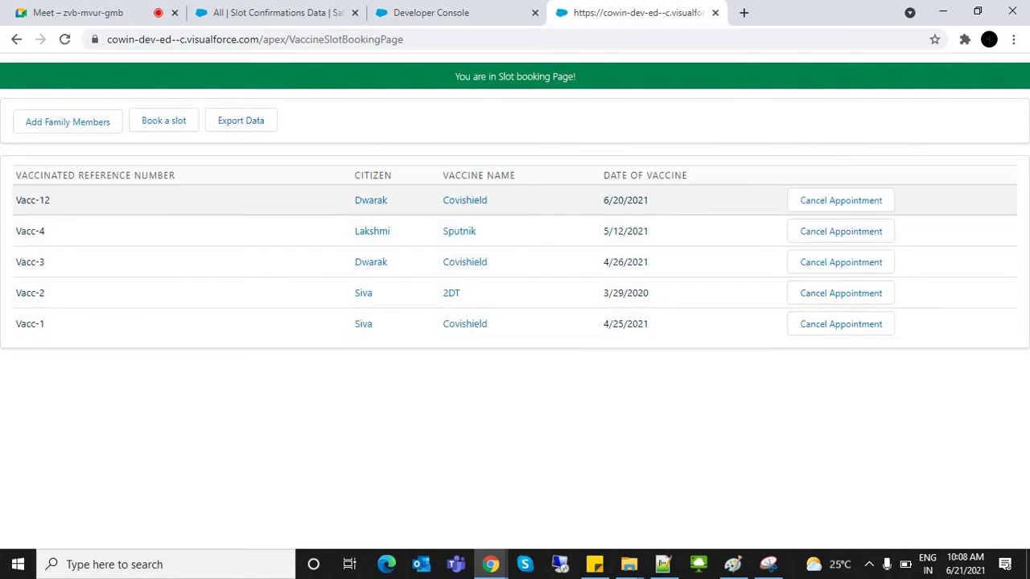
# Step: Cancel the Vacc-12 appointment, confirming with 'Yes', and reload the bookings page
pyautogui.moveTo(354, 200); pyautogui.dragTo(649, 200)
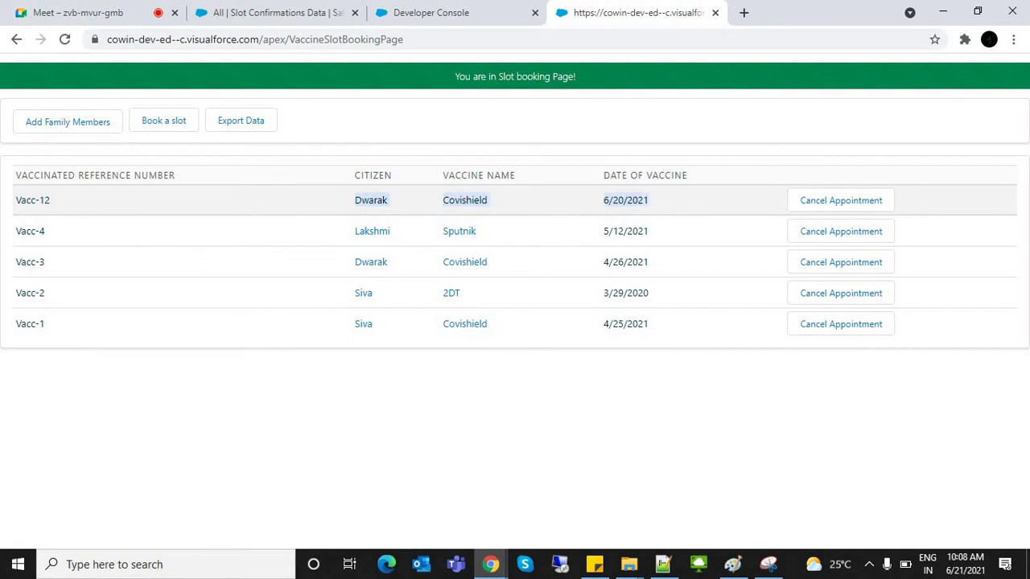
pyautogui.click(648, 200)
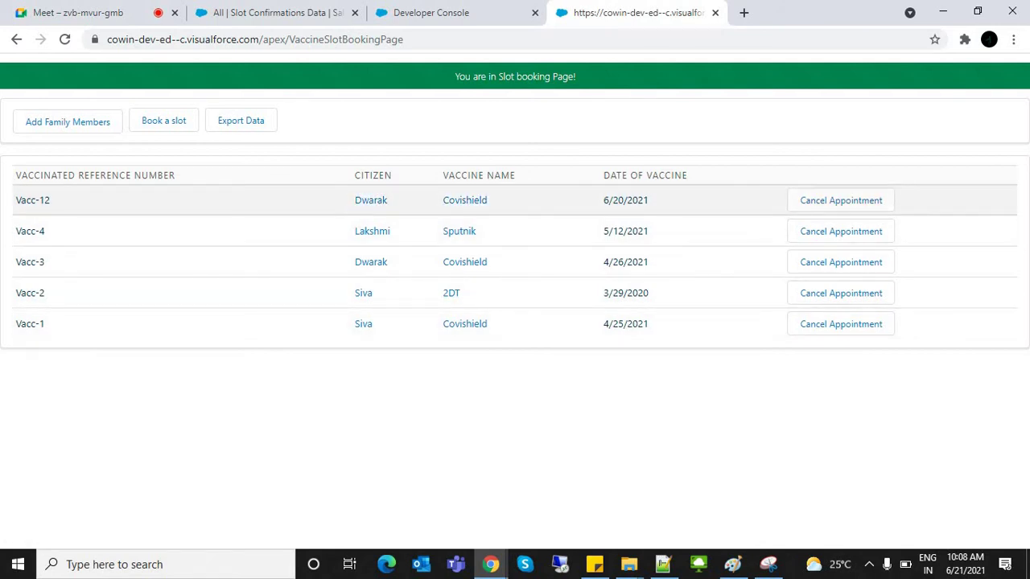
pyautogui.click(841, 200)
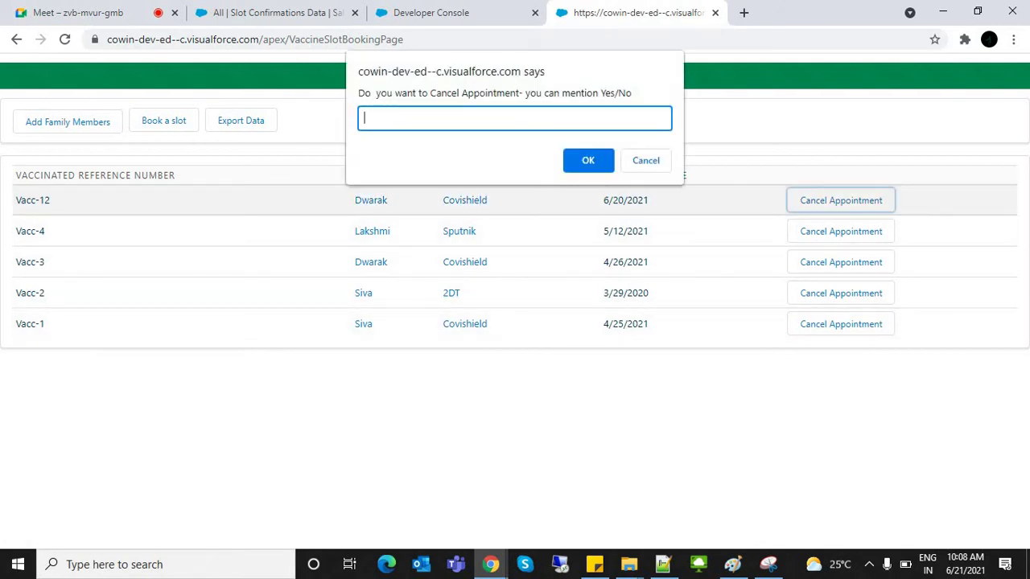
pyautogui.write('Yes')
pyautogui.press('Return')
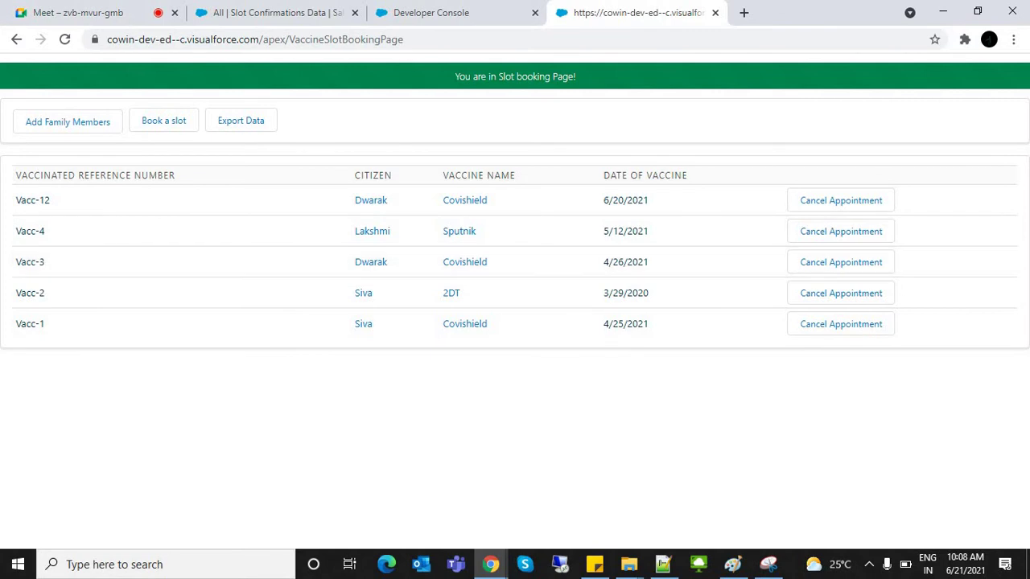
pyautogui.hotkey('ctrl', 'l')
pyautogui.press('Return')
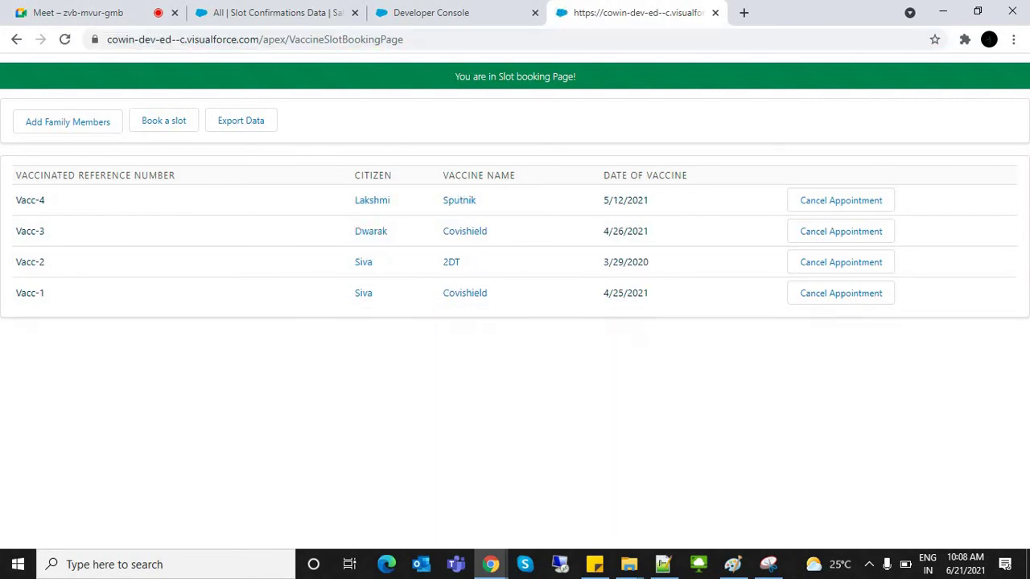
# Step: Review the bookings table and the 'You are in Slot booking Page!' banner
pyautogui.moveTo(24, 200); pyautogui.dragTo(684, 174)
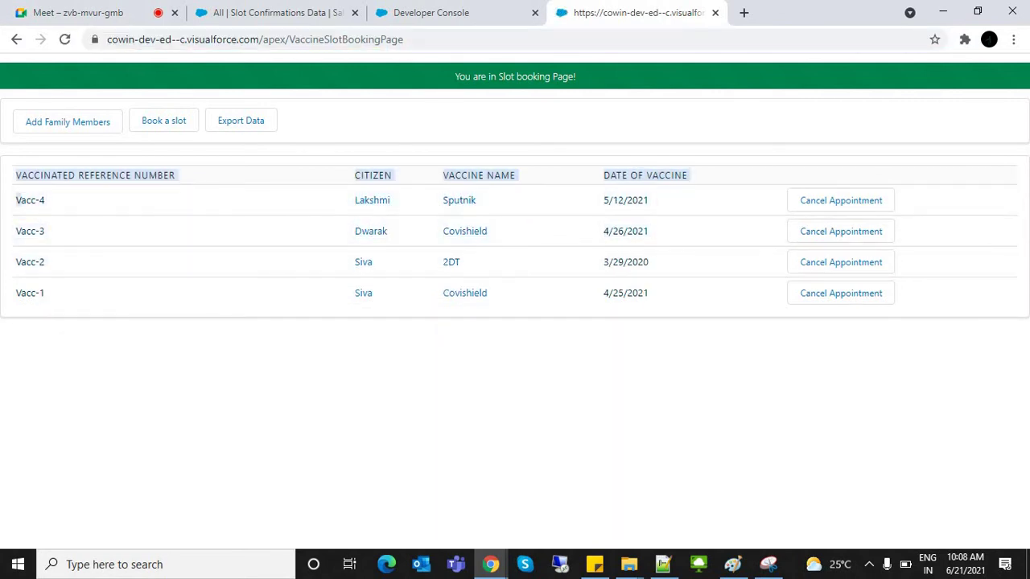
pyautogui.click(515, 402)
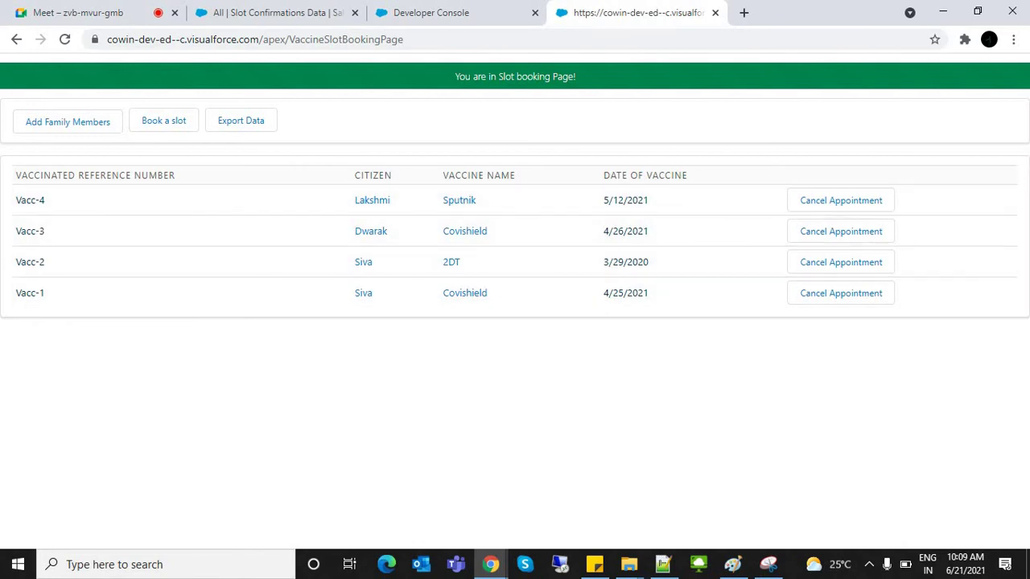
pyautogui.moveTo(455, 76); pyautogui.dragTo(577, 76)
pyautogui.click(576, 77)
# Step: Switch to the Slot Confirmations Data list and open the CoWinVaccinator Home page
pyautogui.click(451, 12)
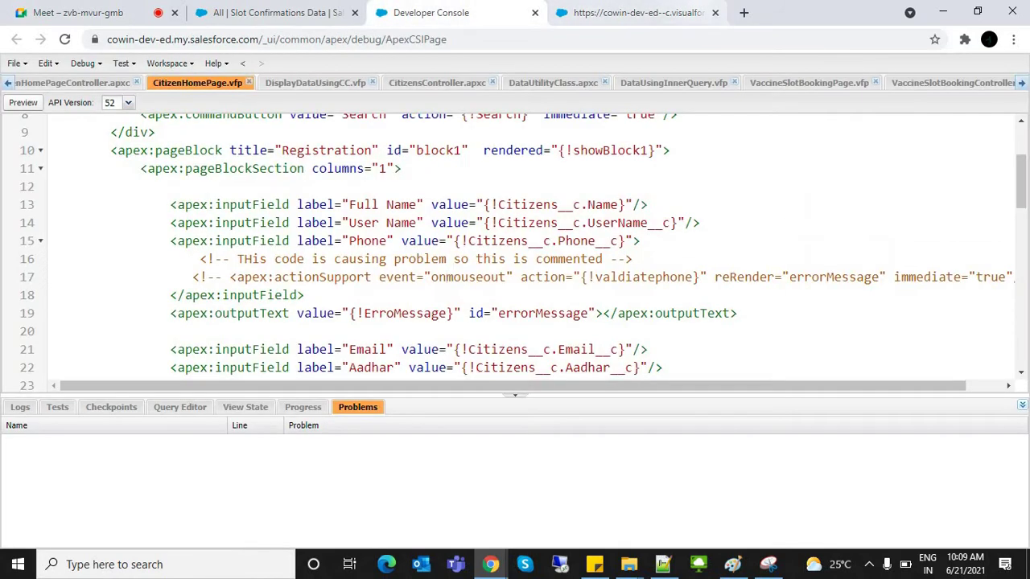
pyautogui.click(635, 12)
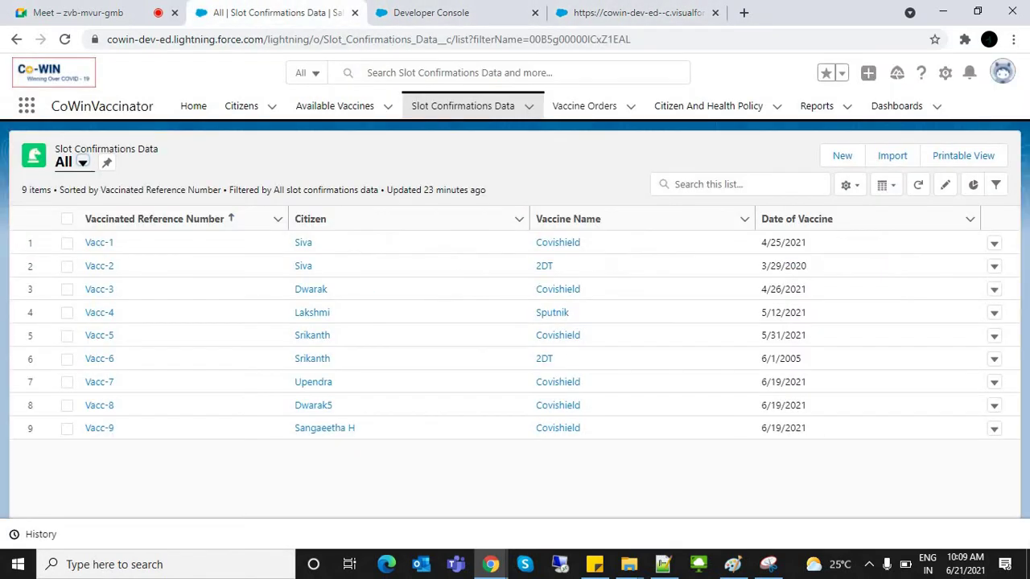
pyautogui.click(265, 12)
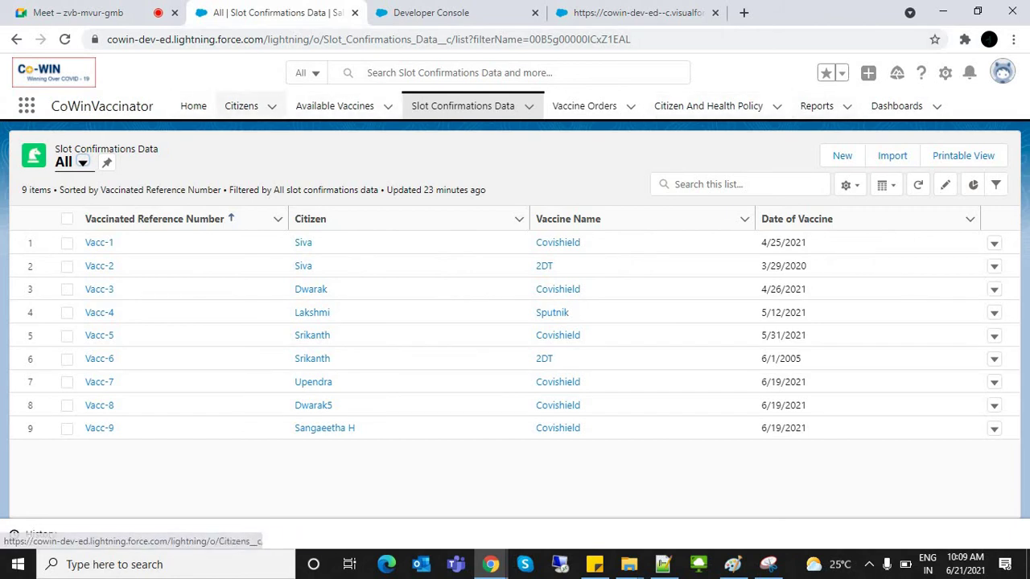
pyautogui.click(193, 106)
pyautogui.click(193, 105)
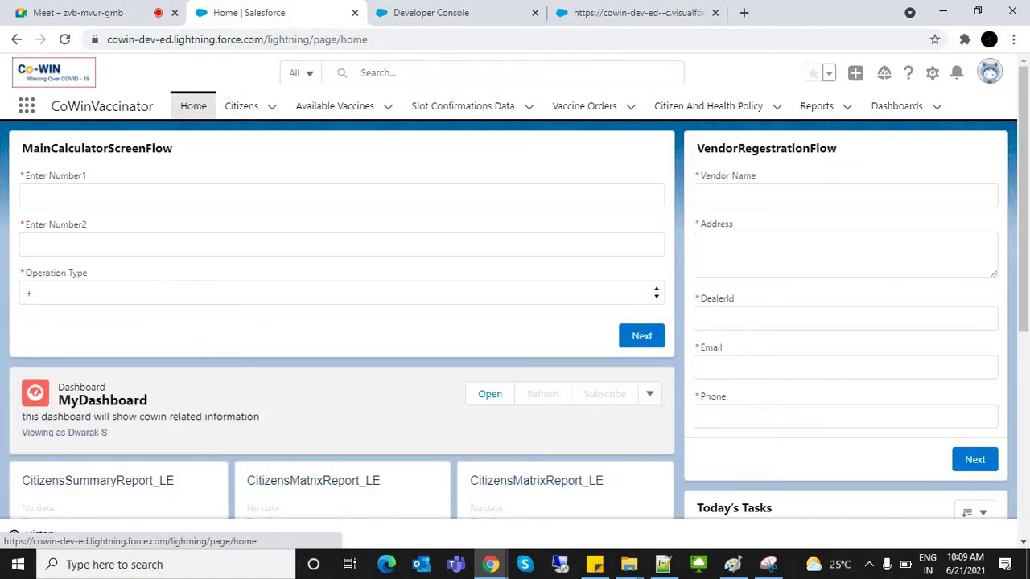
# Step: Cycle between the Developer Console, Salesforce home and slot booking browser tabs
pyautogui.hotkey('ctrl', 'Tab')
pyautogui.hotkey('ctrl', 'shift', 'Tab')
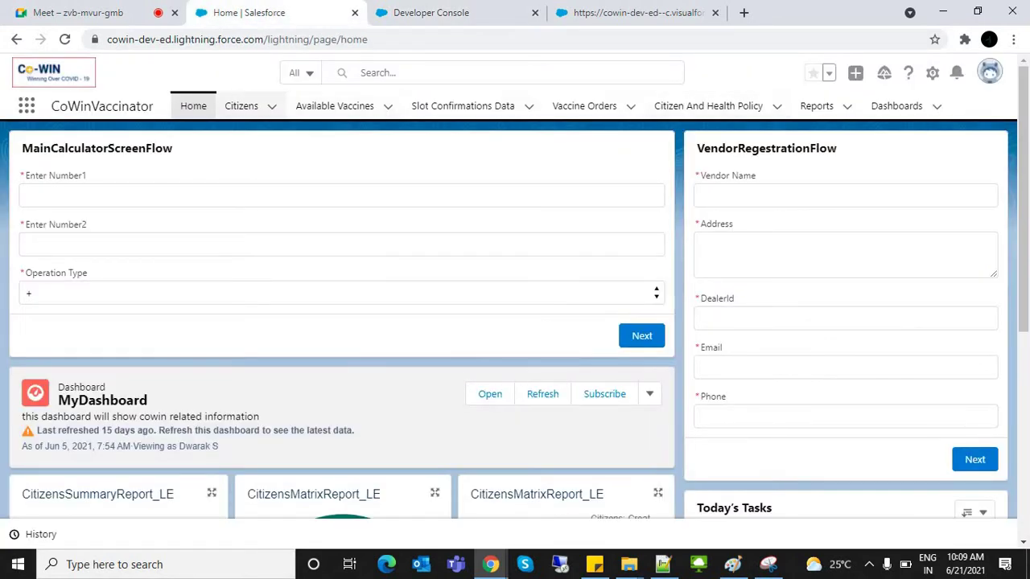
pyautogui.hotkey('ctrl', '4')
pyautogui.hotkey('ctrl', 'shift', 'Tab')
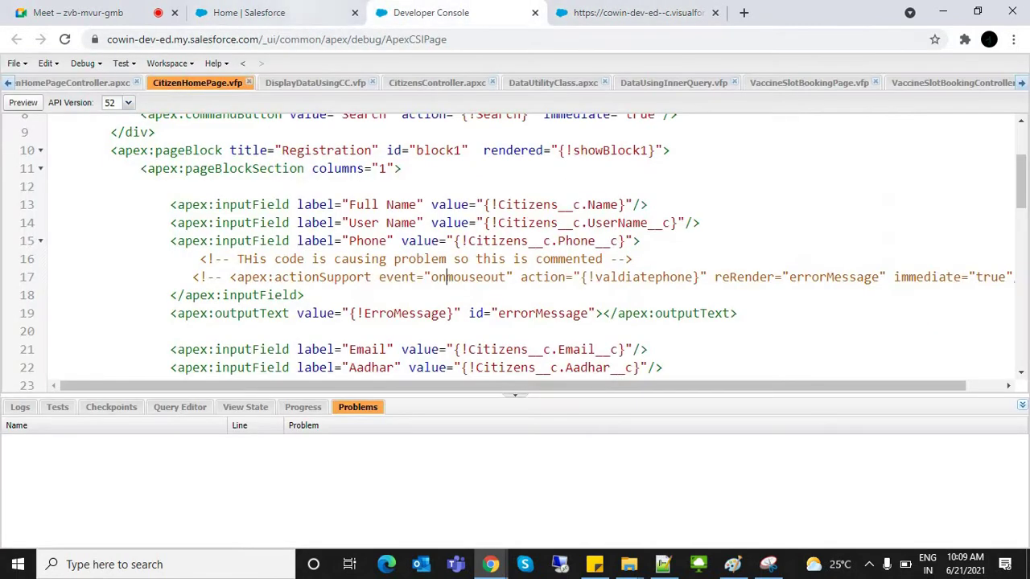
pyautogui.hotkey('ctrl', 'shift', 'Tab')
pyautogui.hotkey('ctrl', '4')
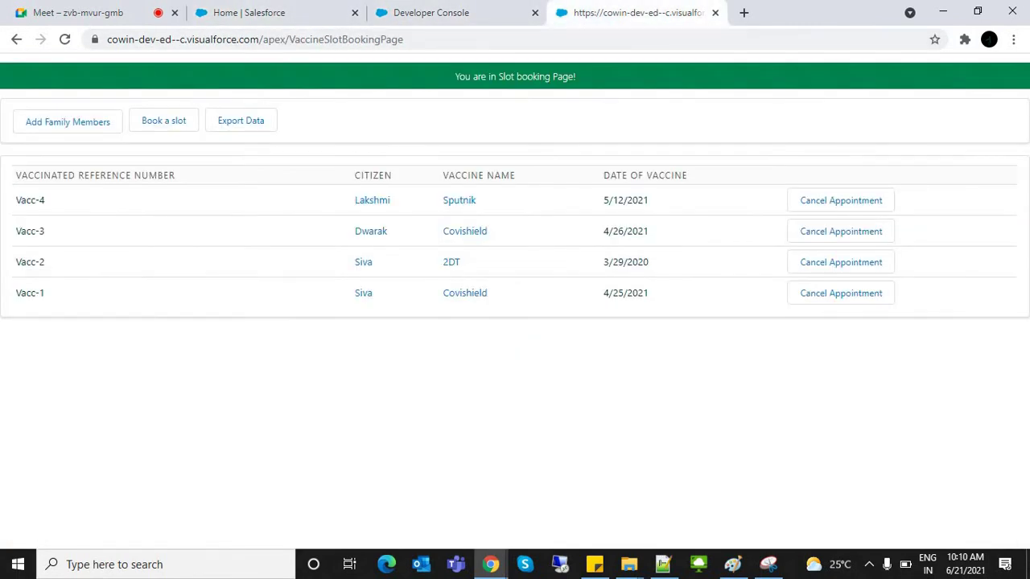
pyautogui.hotkey('ctrl', 'shift', 'Tab')
pyautogui.hotkey('ctrl', 'shift', 'Tab')
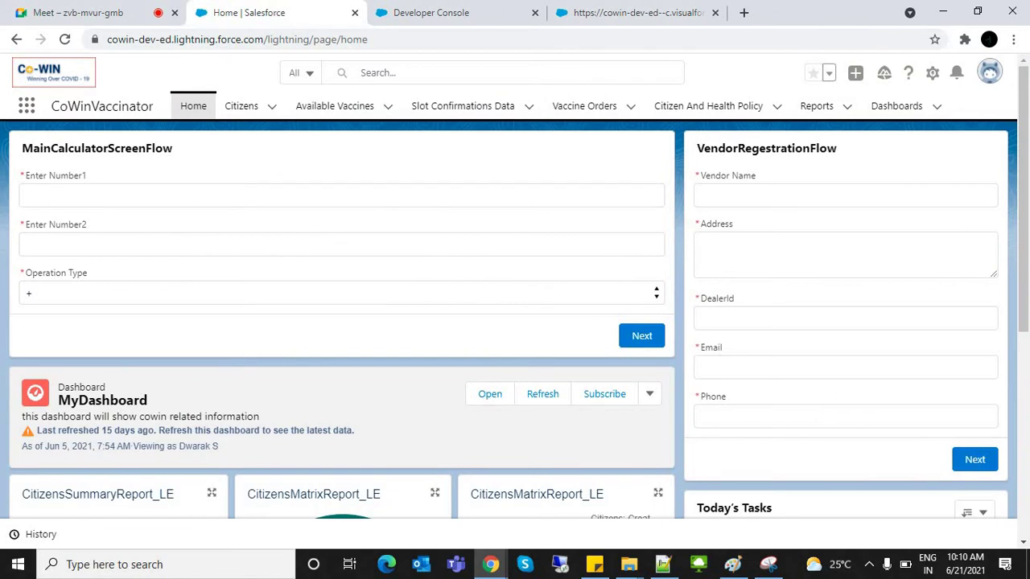
# Step: Open Setup in a new tab, find 'Tabs' in Quick Find, then return Home
pyautogui.click(989, 73)
pyautogui.click(932, 72)
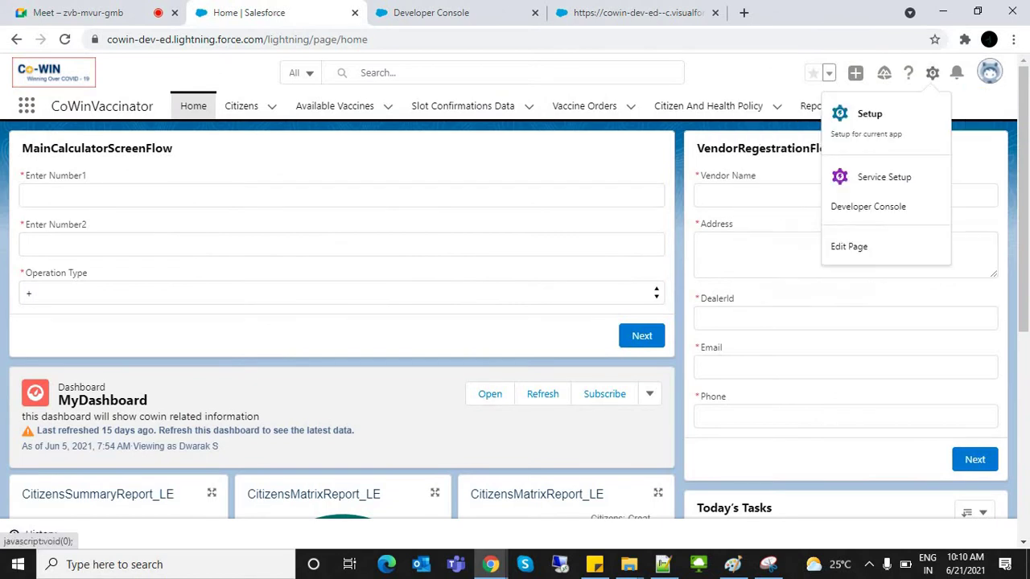
pyautogui.click(870, 113)
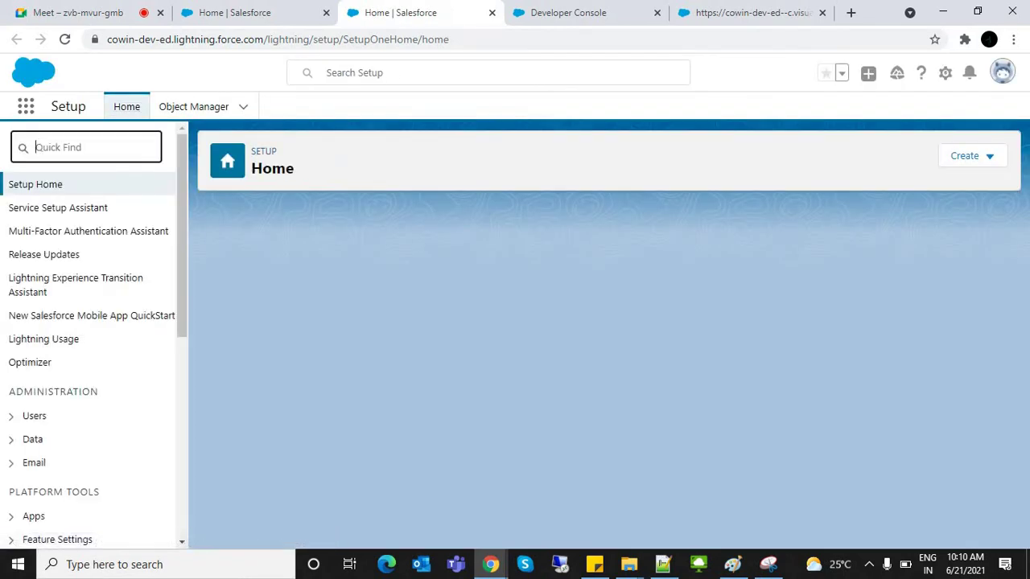
pyautogui.write('Ta')
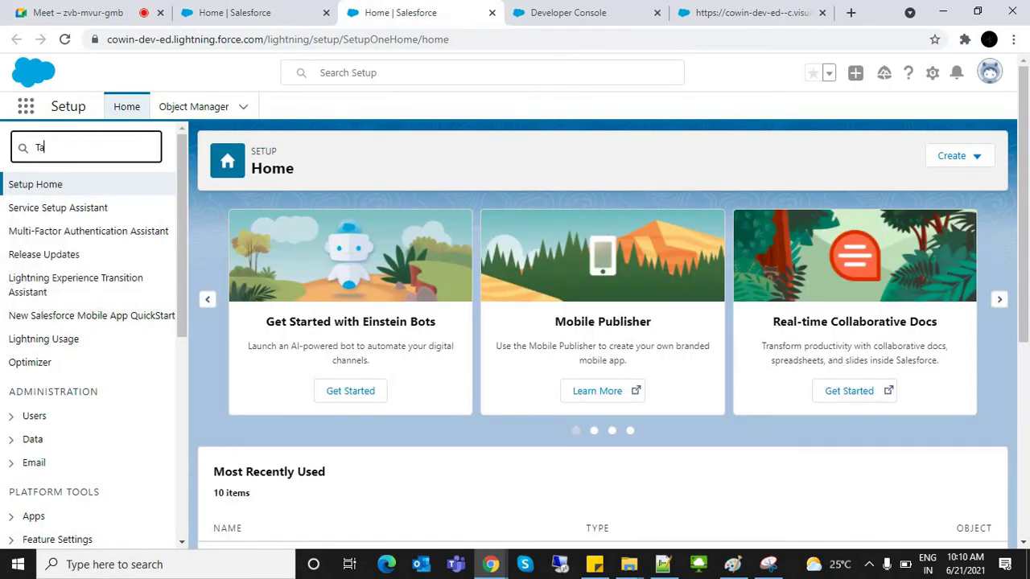
pyautogui.write('bs')
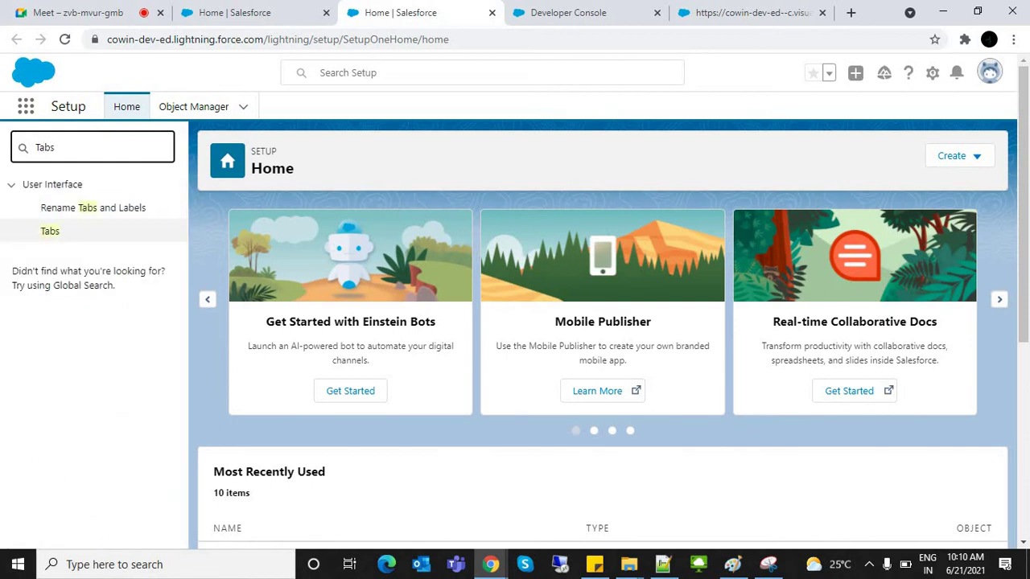
pyautogui.click(50, 231)
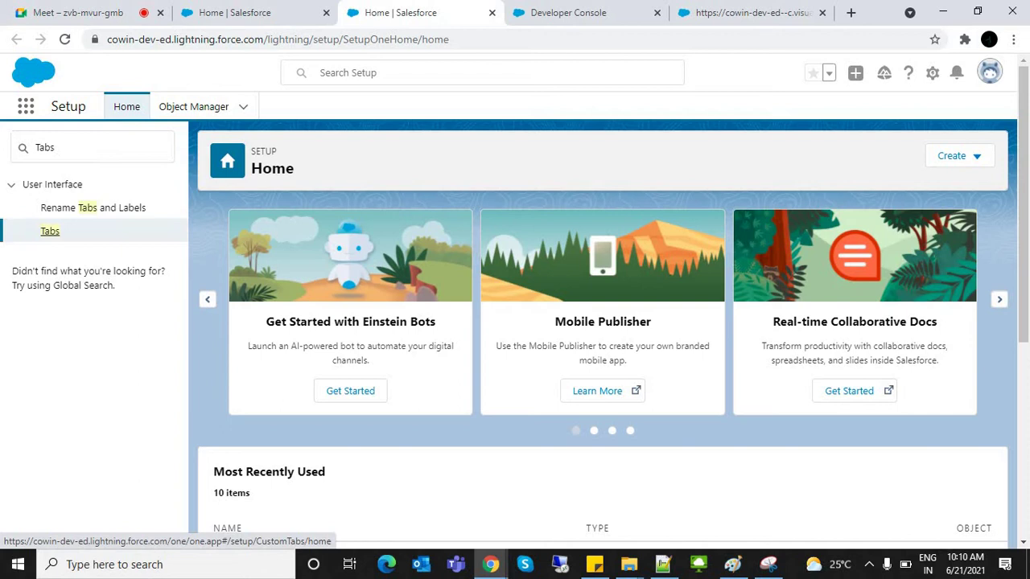
pyautogui.hotkey('ctrl', 'shift', 'Tab')
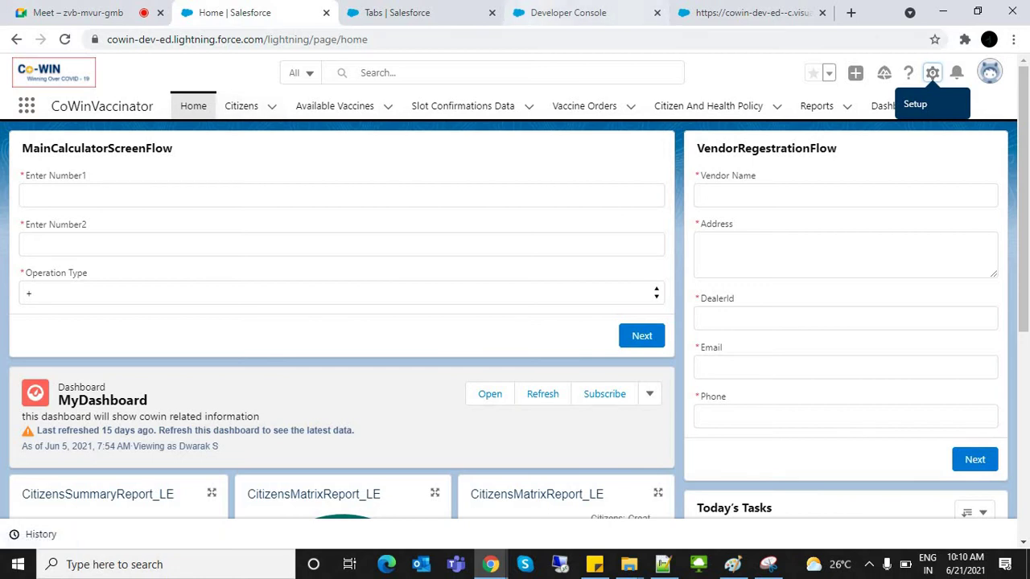
# Step: Look over the CitizenHomePage code lines 11–16 in Developer Console, then return Home
pyautogui.click(568, 12)
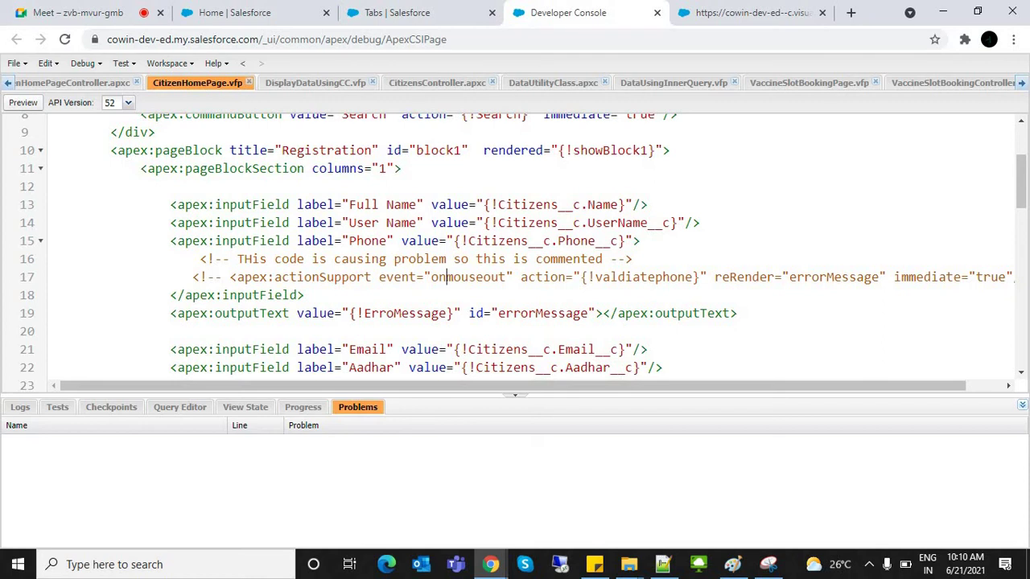
pyautogui.click(238, 12)
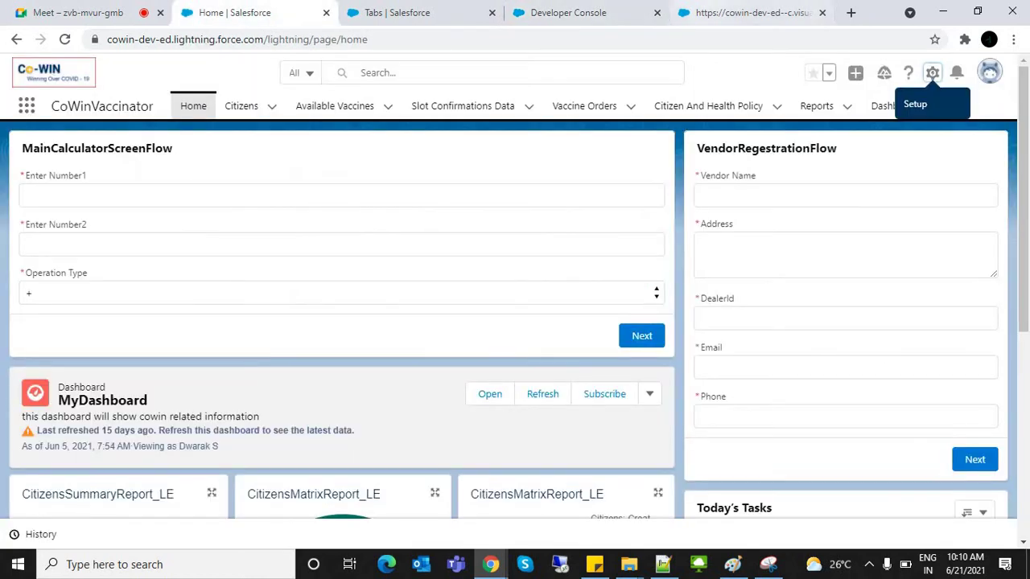
pyautogui.click(748, 12)
pyautogui.click(568, 12)
pyautogui.click(148, 186)
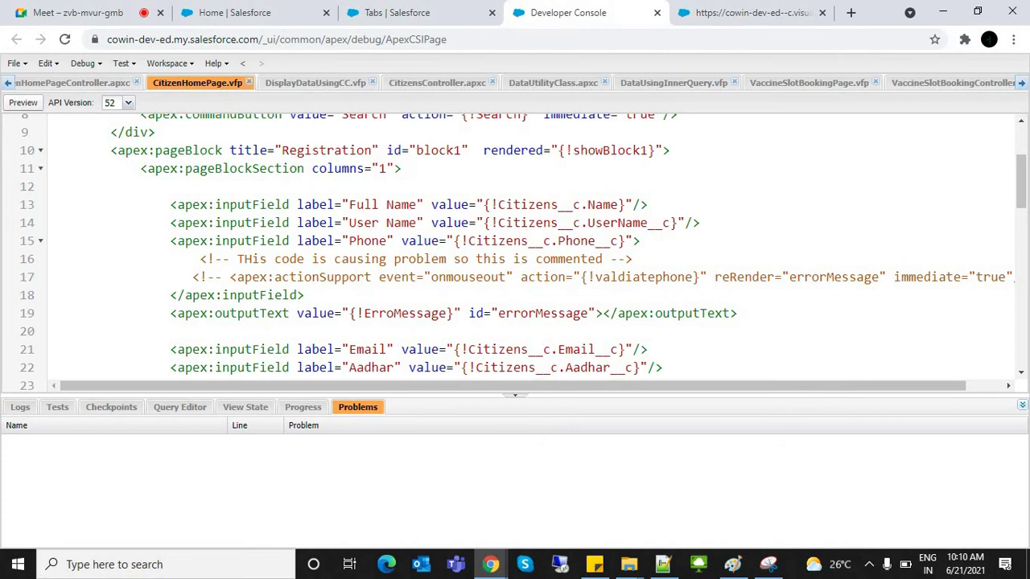
pyautogui.click(245, 258)
pyautogui.click(238, 168)
pyautogui.click(110, 185)
pyautogui.click(233, 11)
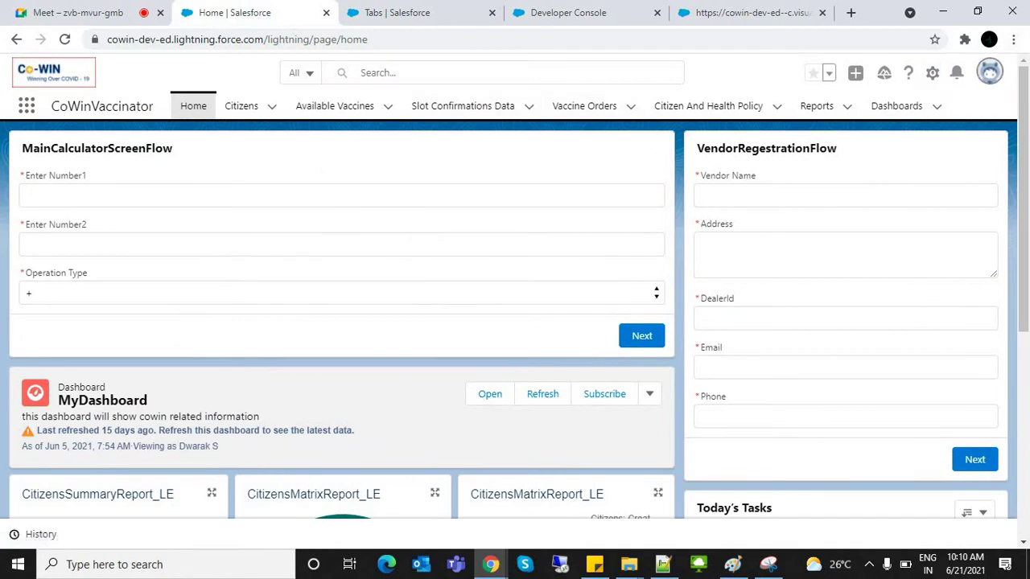
# Step: Open and dismiss the profile menu, then switch to the Custom Tabs setup page
pyautogui.click(989, 72)
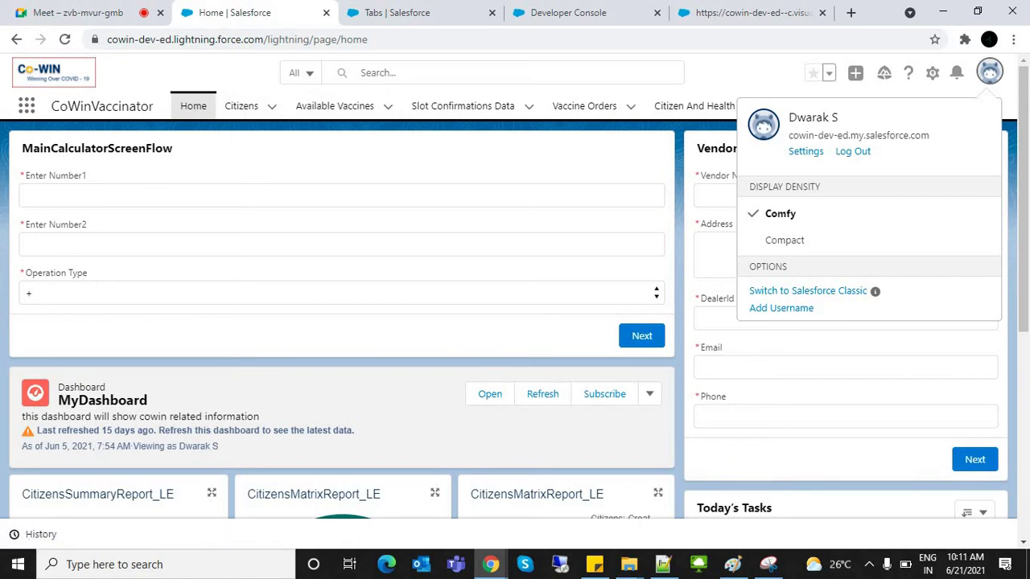
pyautogui.press('Escape')
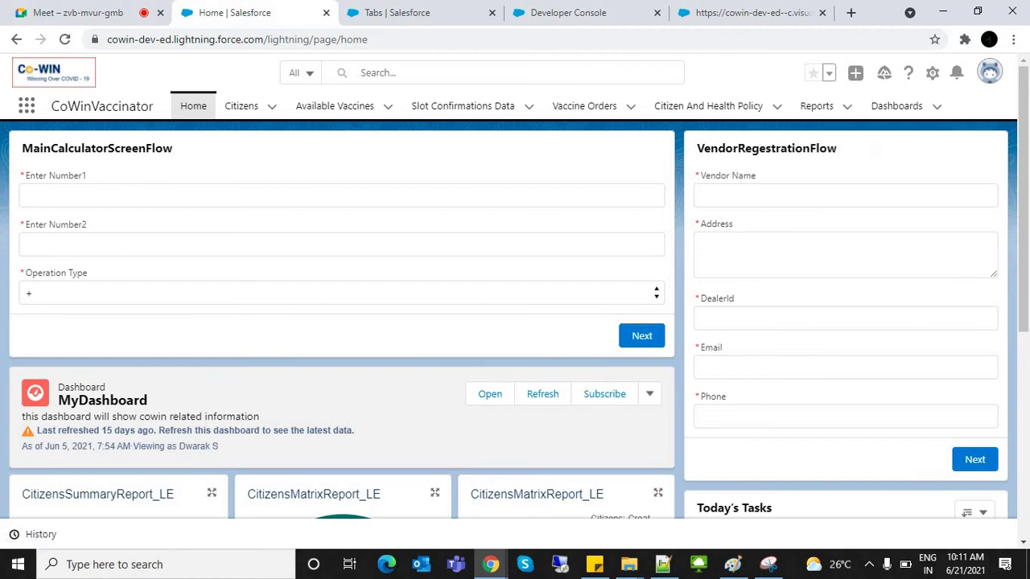
pyautogui.hotkey('ctrl', 'Tab')
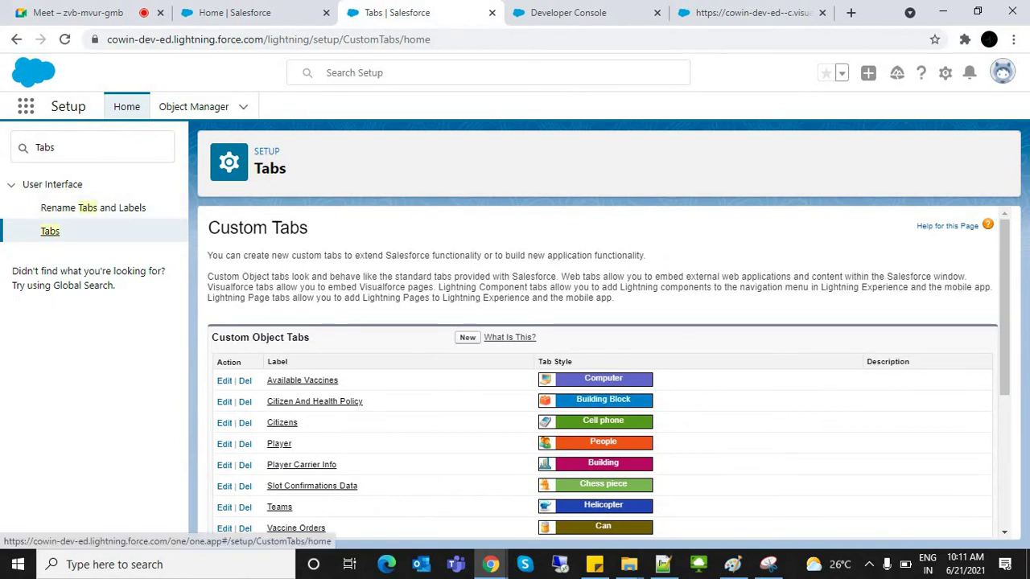
# Step: Scroll the Tabs setup page, highlighting the custom object tabs and the Visualforce Tabs section
pyautogui.scroll(-2, 1005, 322)
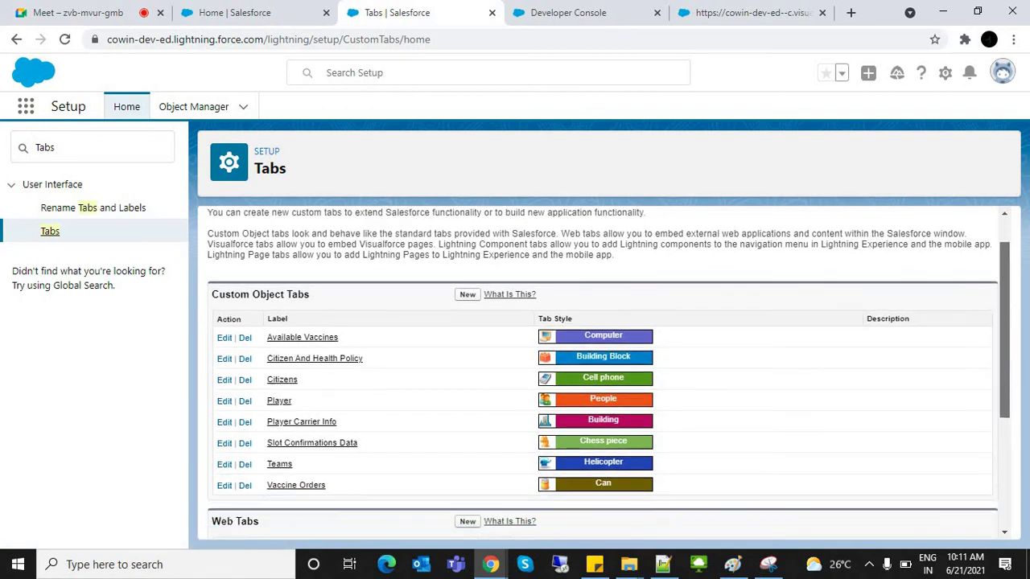
pyautogui.scroll(-3, 608, 374)
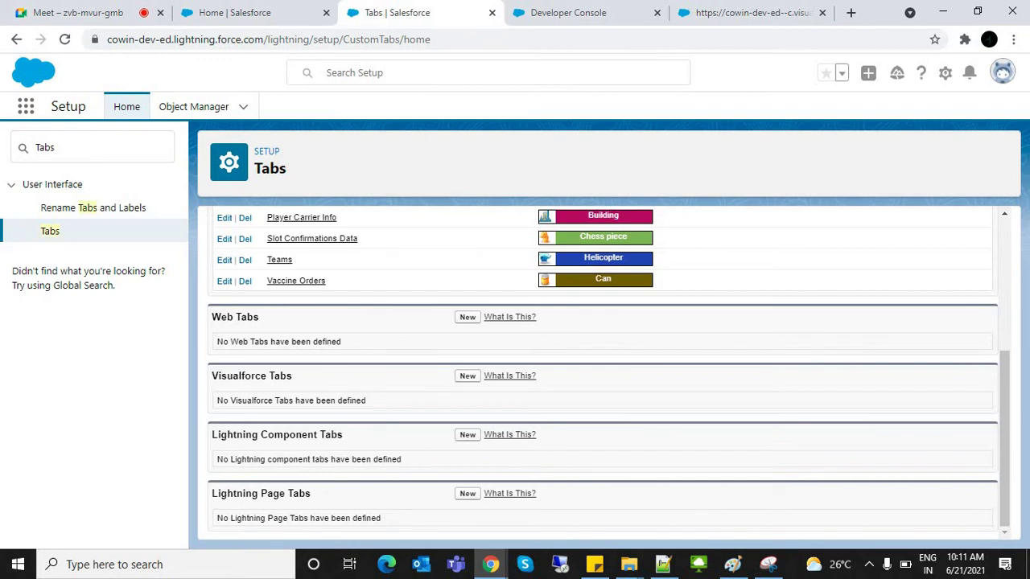
pyautogui.moveTo(217, 434); pyautogui.dragTo(563, 498)
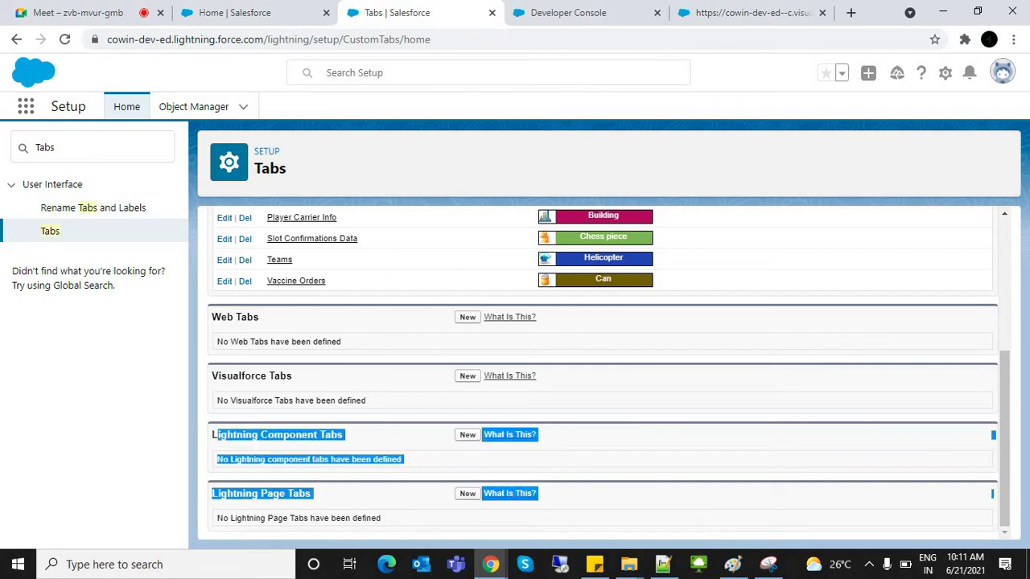
pyautogui.tripleClick(251, 376)
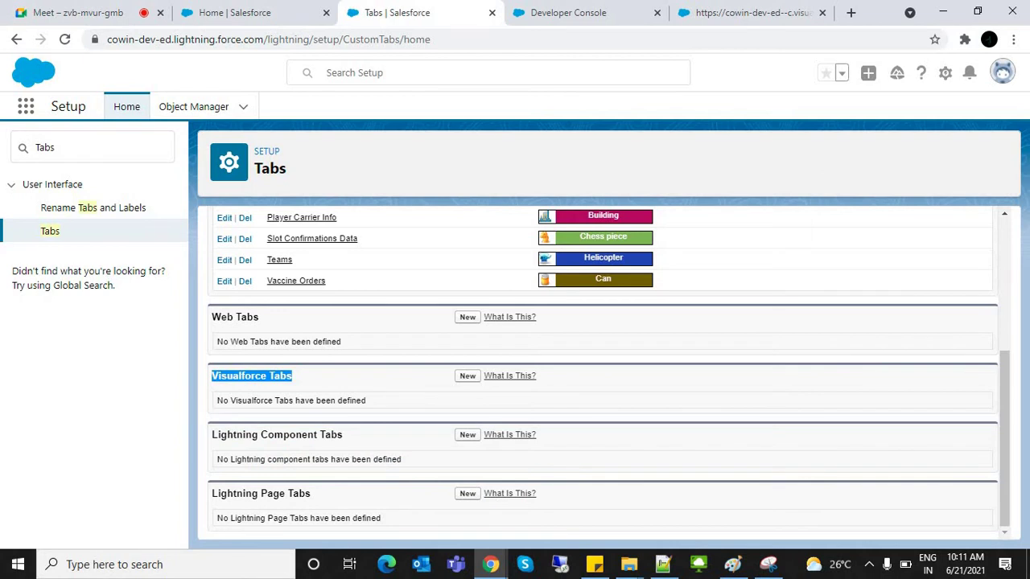
pyautogui.scroll(3, 604, 370)
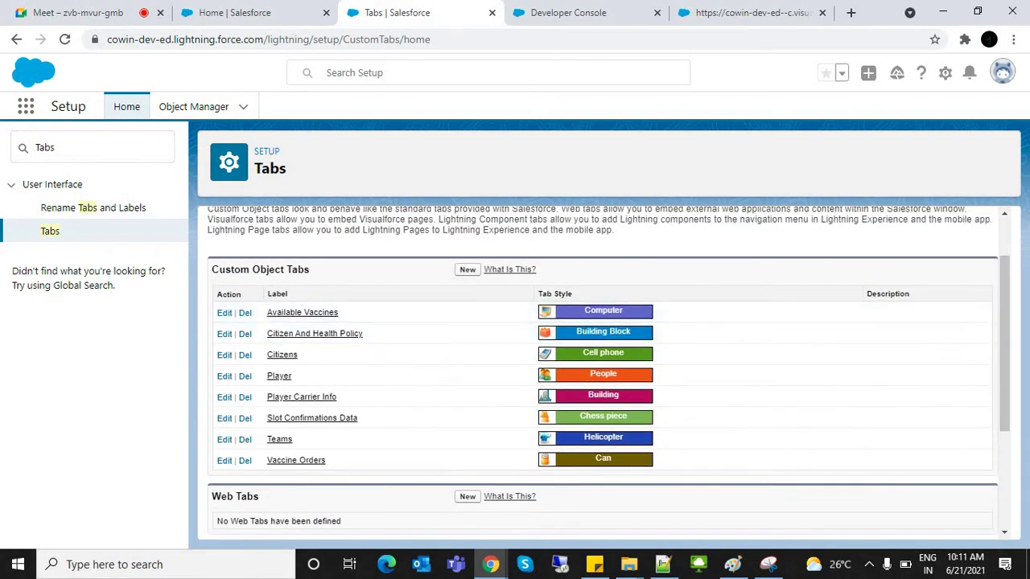
pyautogui.moveTo(262, 313); pyautogui.dragTo(326, 460)
pyautogui.moveTo(262, 293); pyautogui.dragTo(326, 460)
pyautogui.scroll(-3, 604, 370)
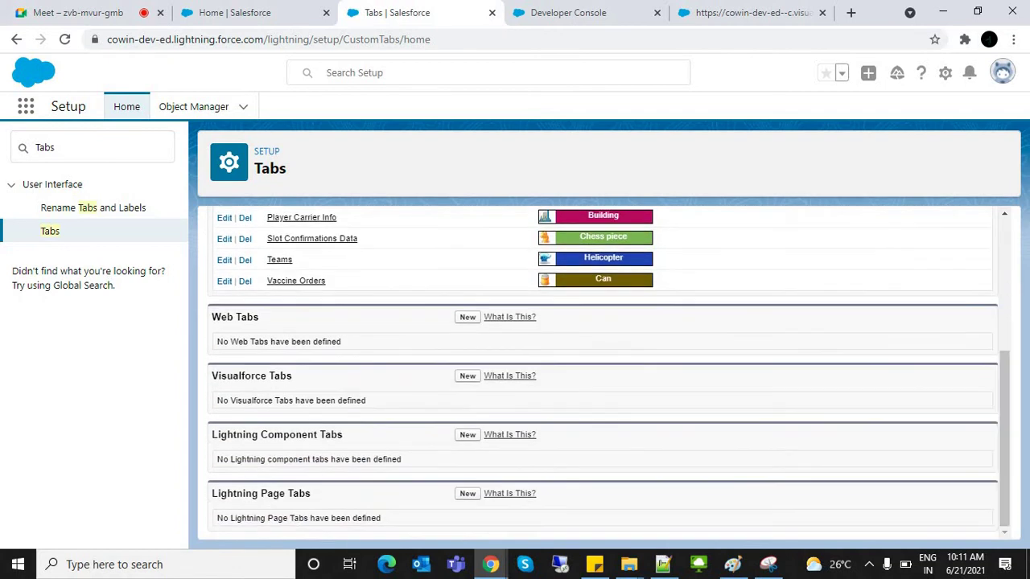
pyautogui.moveTo(212, 375); pyautogui.dragTo(292, 376)
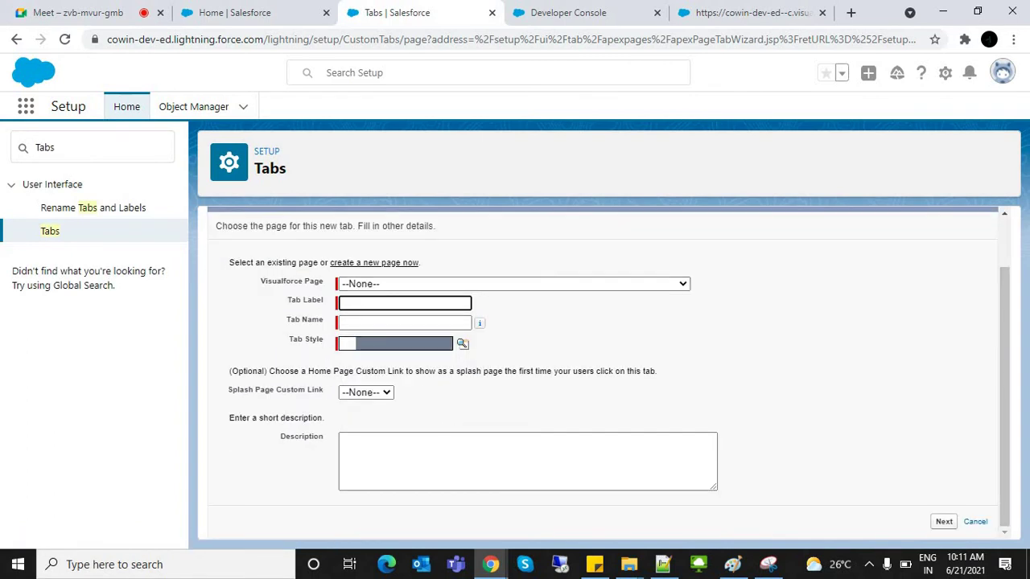
# Step: Choose CitizenHomePage as the Visualforce page for the new tab
pyautogui.click(513, 284)
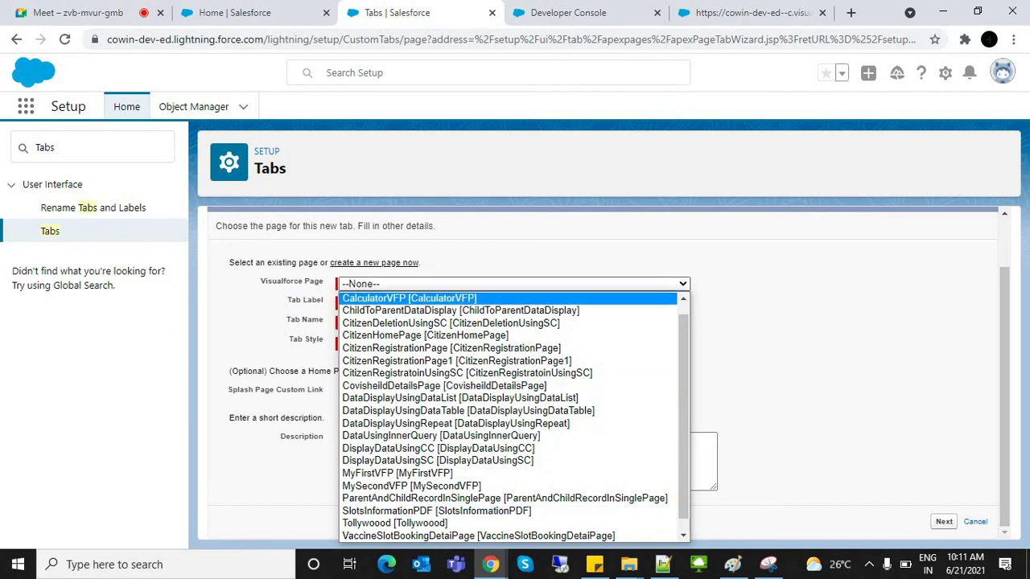
pyautogui.scroll(1, 514, 415)
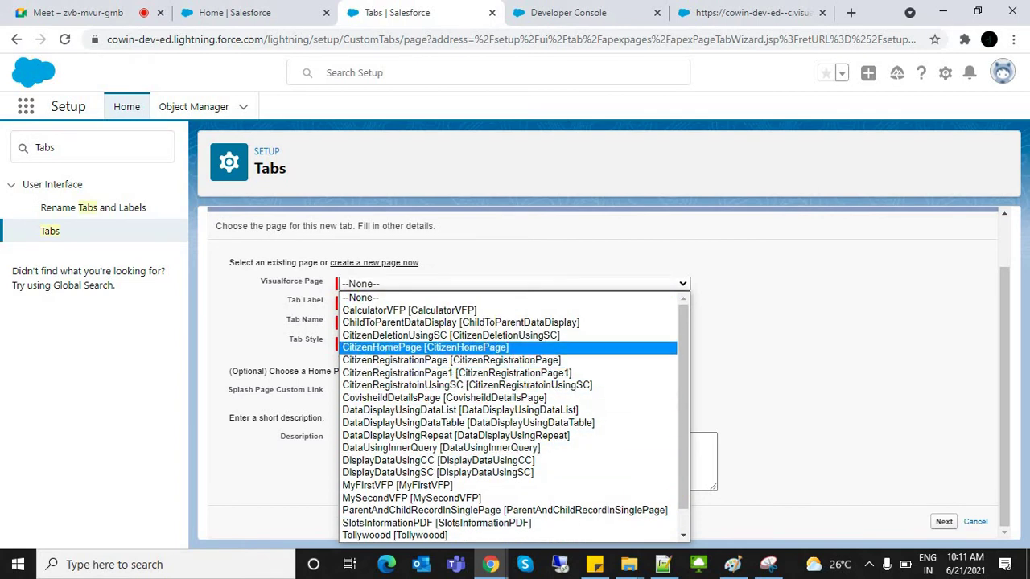
pyautogui.click(425, 347)
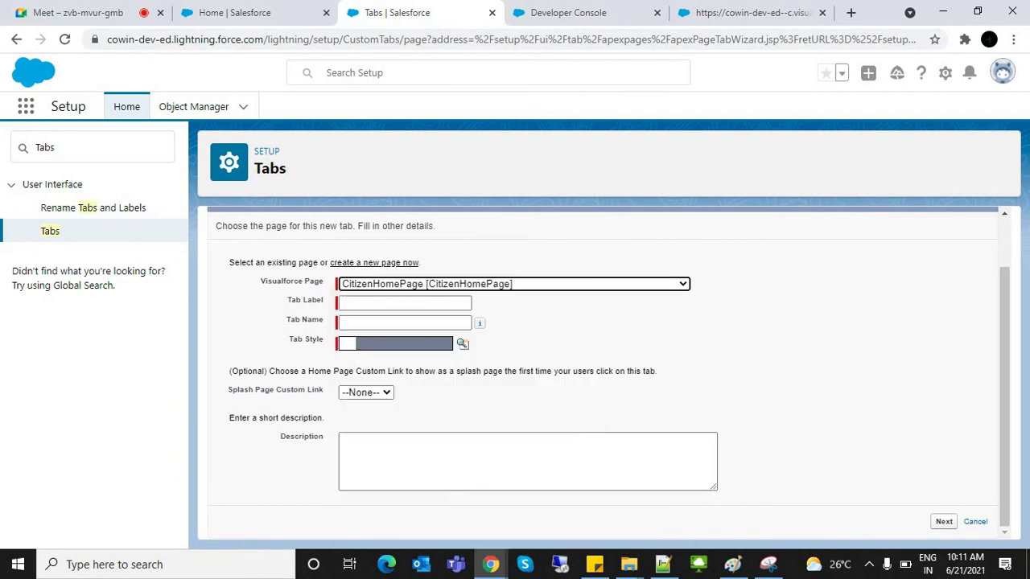
# Step: Label the tab 'Cowin' and pick the Airplane tab style
pyautogui.click(404, 303)
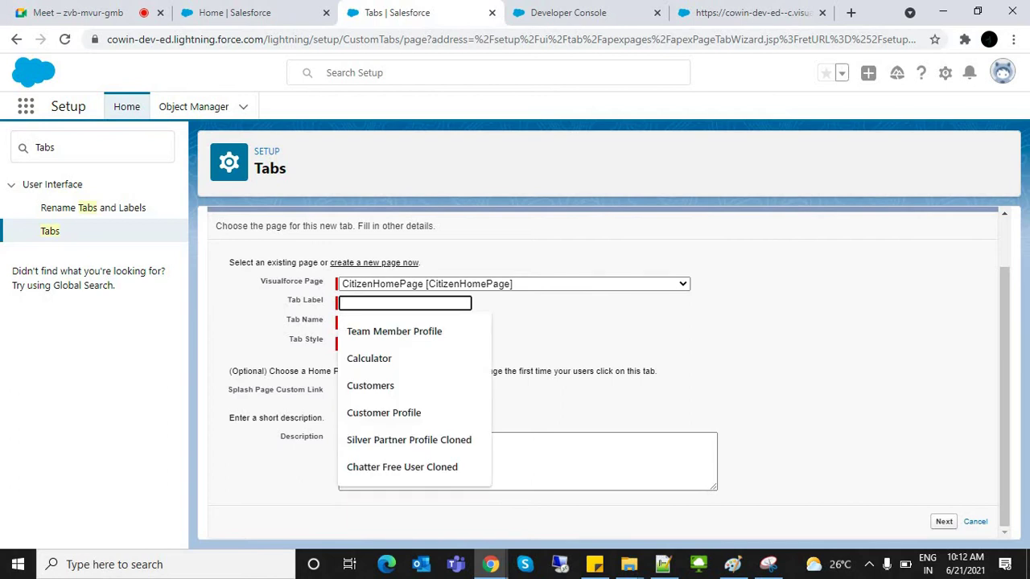
pyautogui.write('C')
pyautogui.press('BackSpace')
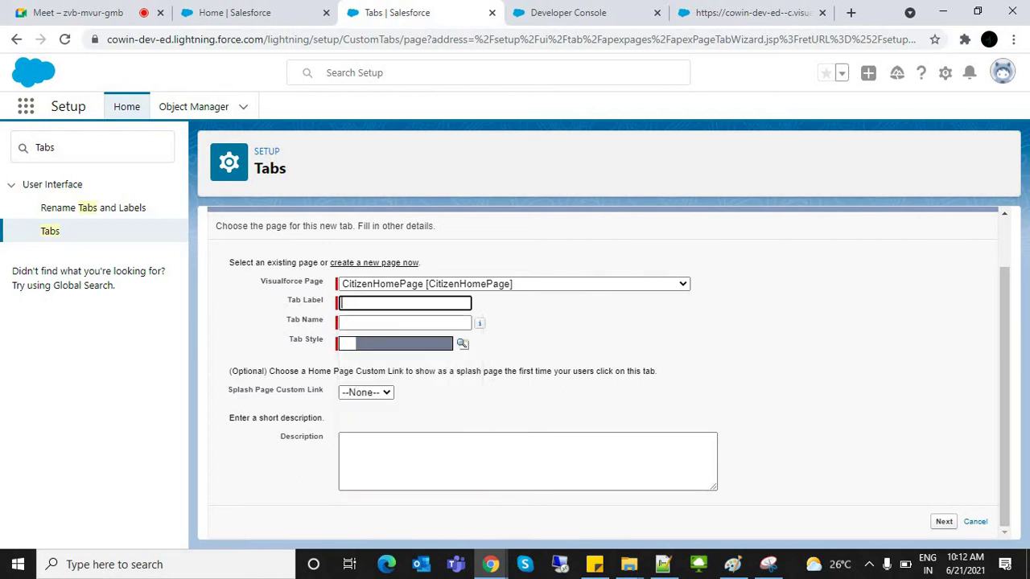
pyautogui.write('Re')
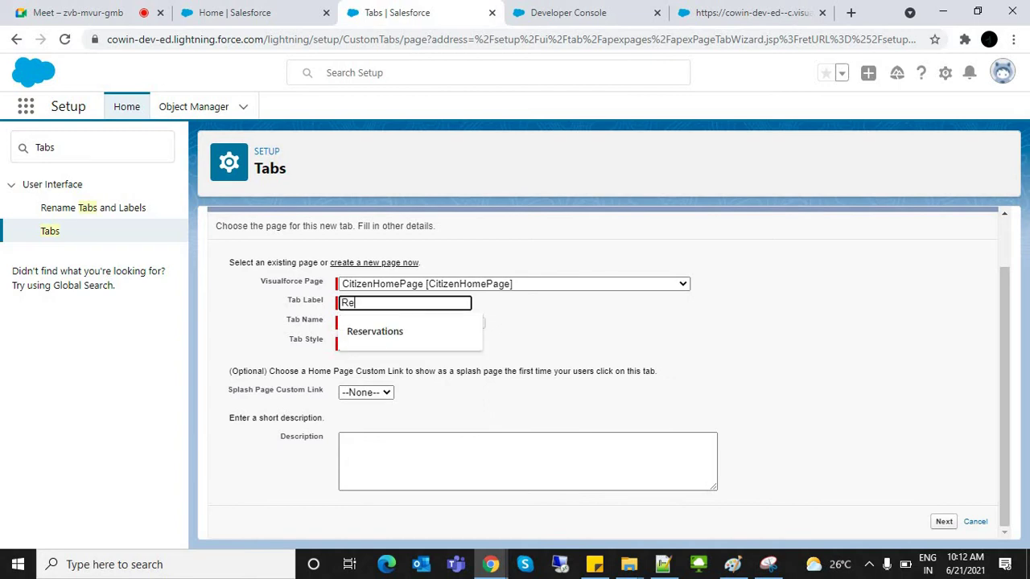
pyautogui.press('BackSpace')
pyautogui.press('BackSpace')
pyautogui.write('C')
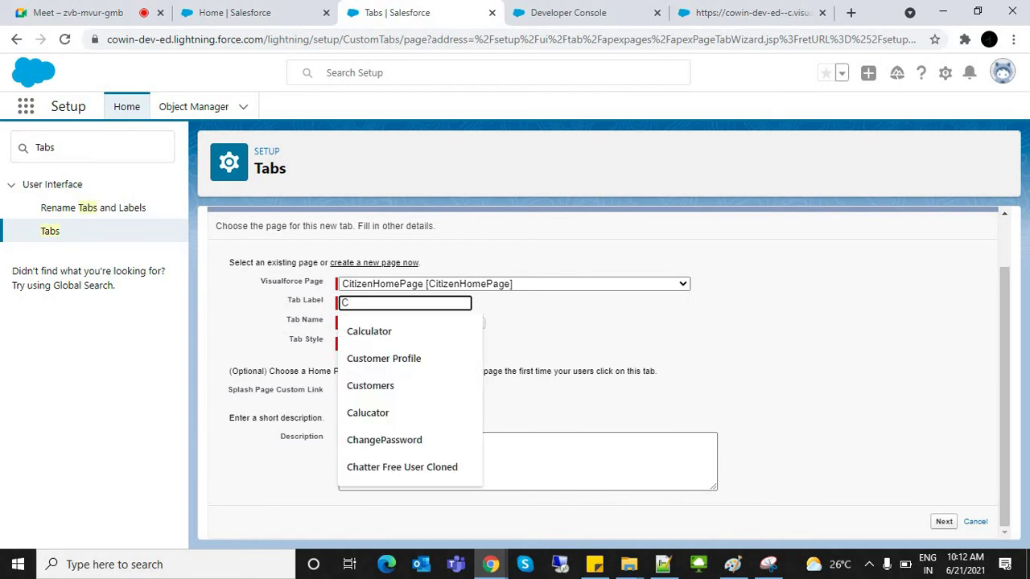
pyautogui.press('BackSpace')
pyautogui.write('h')
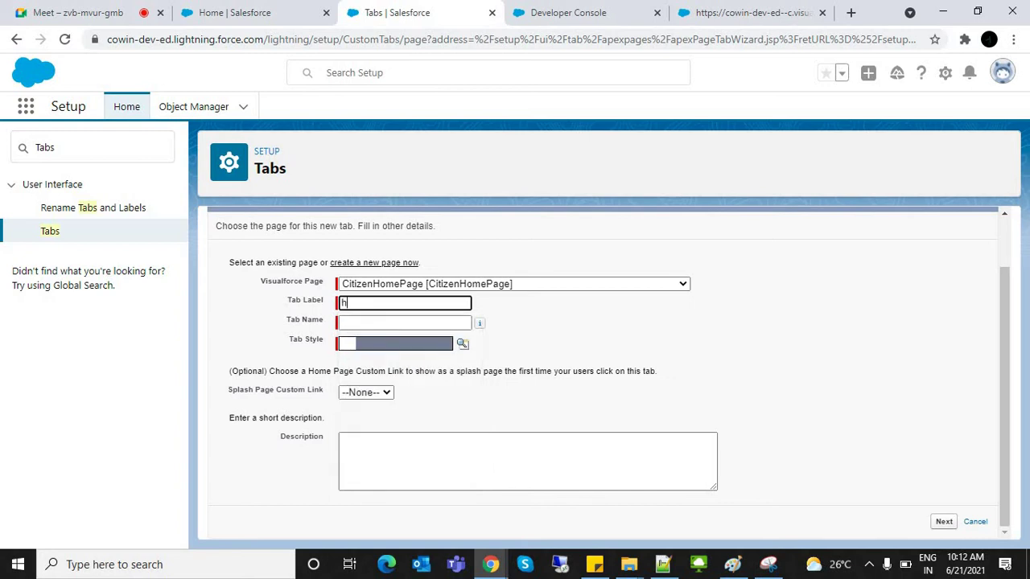
pyautogui.press('BackSpace')
pyautogui.write('H')
pyautogui.press('BackSpace')
pyautogui.write('Cowin')
pyautogui.press('Tab')
pyautogui.press('Return')
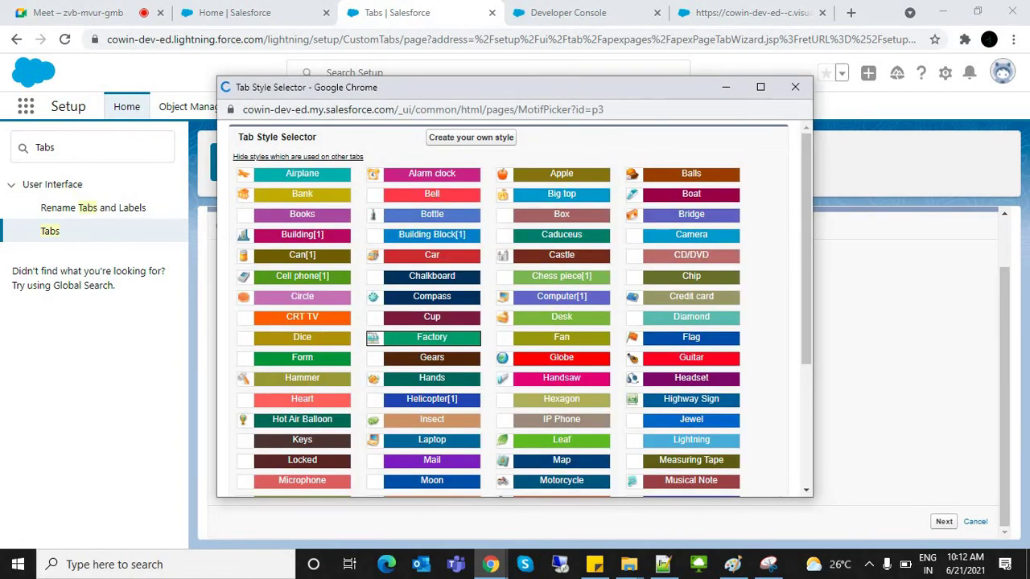
pyautogui.press('Return')
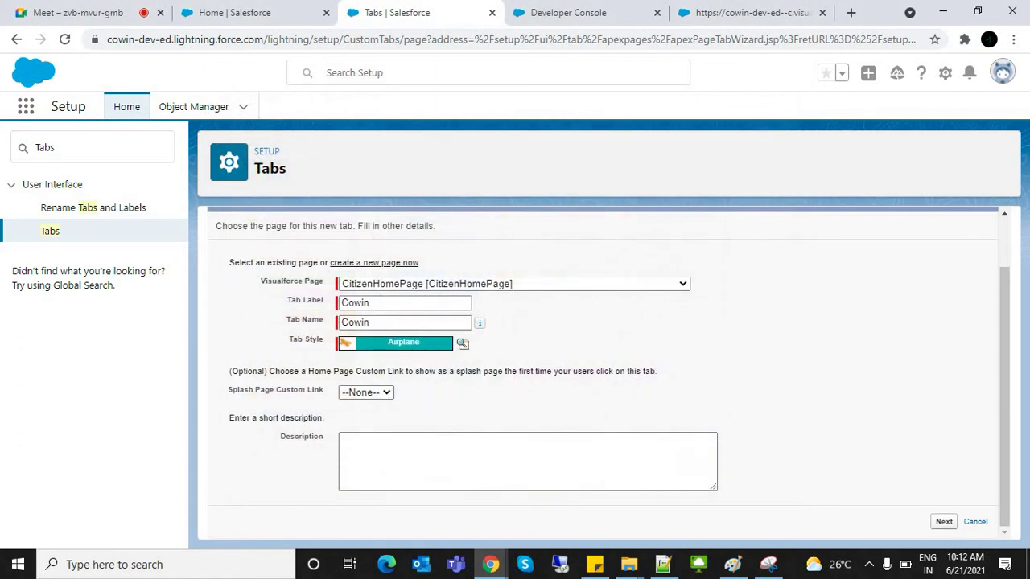
# Step: Change both the Tab Label and Tab Name to 'Vaccinator' and continue
pyautogui.hotkey('shift', 'Tab')
pyautogui.hotkey('shift', 'Tab')
pyautogui.hotkey('shift', 'Tab')
pyautogui.hotkey('shift', 'Tab')
pyautogui.hotkey('shift', 'Tab')
pyautogui.write('Vacci')
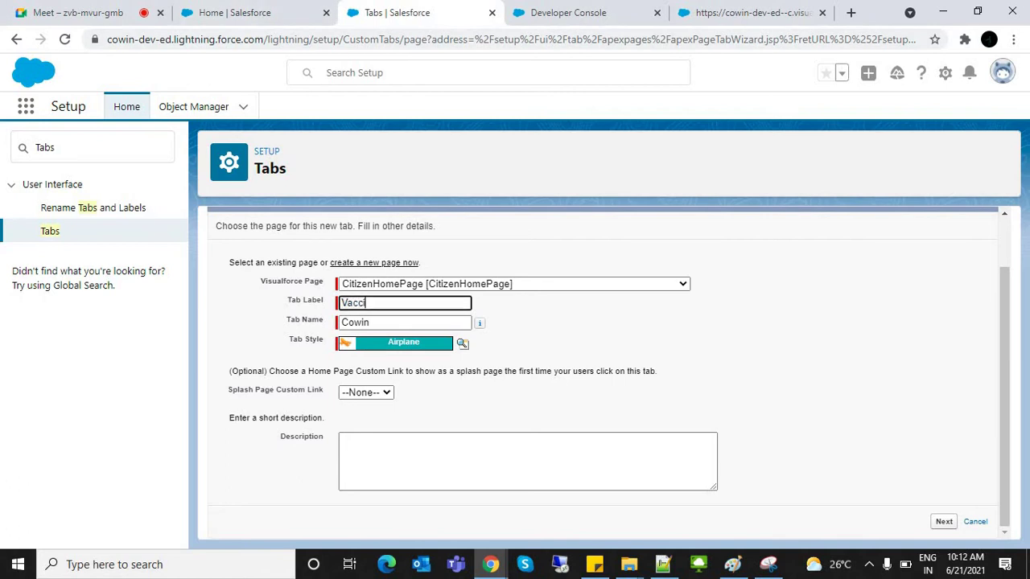
pyautogui.write('nator')
pyautogui.hotkey('ctrl', 'a')
pyautogui.hotkey('ctrl', 'c')
pyautogui.press('Tab')
pyautogui.hotkey('ctrl', 'v')
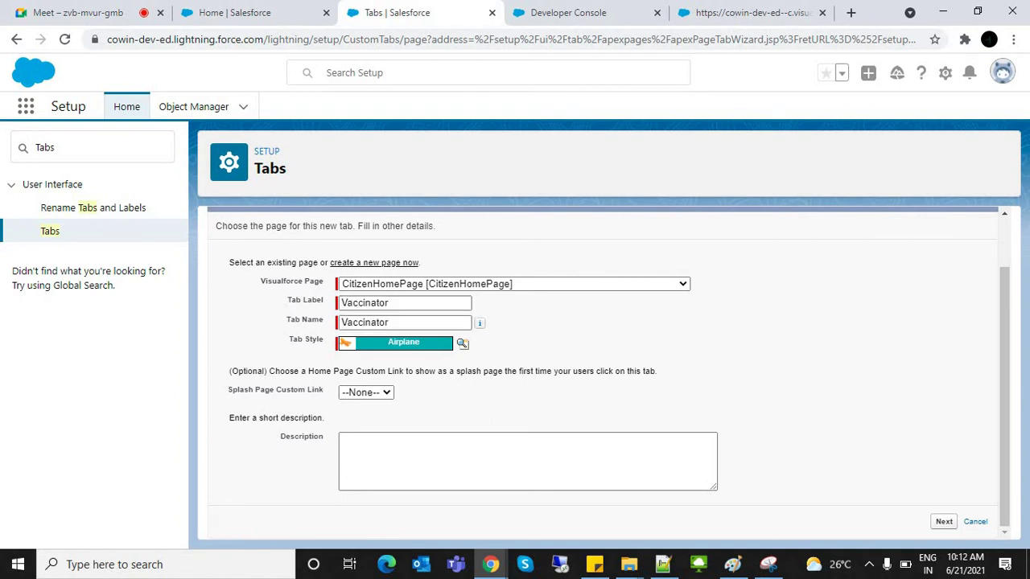
pyautogui.press('Return')
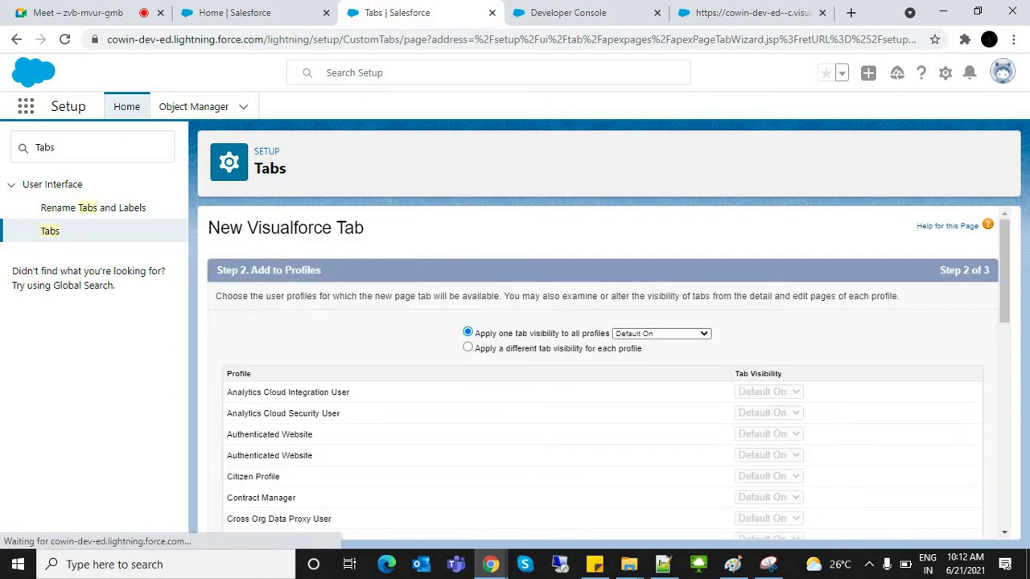
# Step: Keep visibility for all profiles and apps, save the Vaccinator tab, and return to CoWinVaccinator home
pyautogui.moveTo(1004, 265); pyautogui.dragTo(1005, 515)
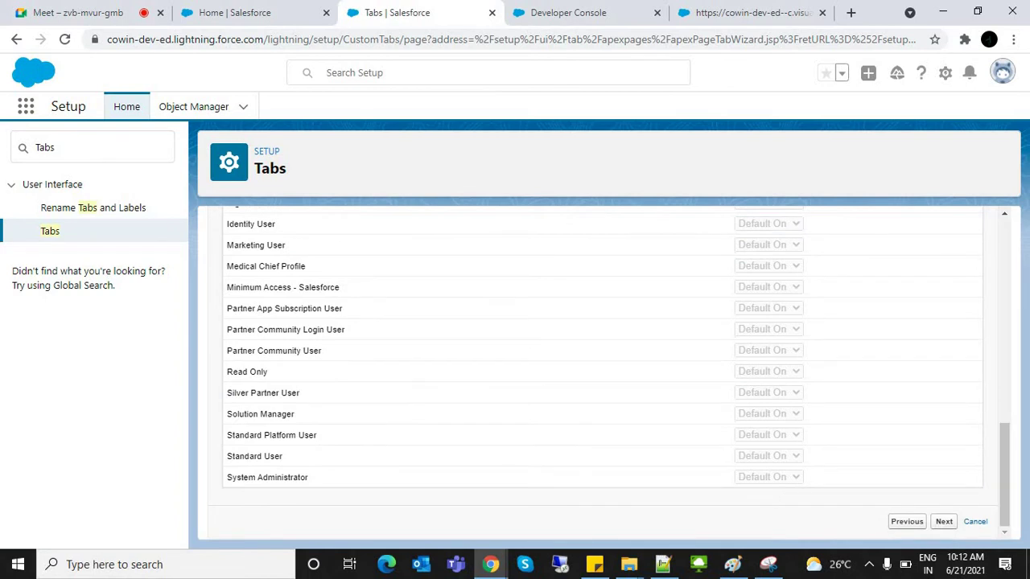
pyautogui.click(944, 521)
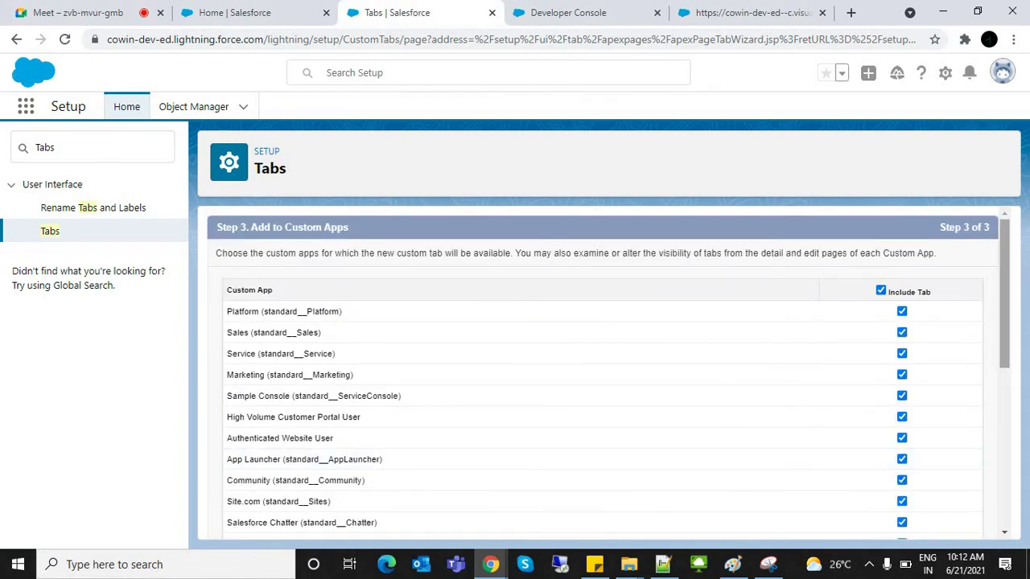
pyautogui.moveTo(1004, 290); pyautogui.dragTo(1004, 515)
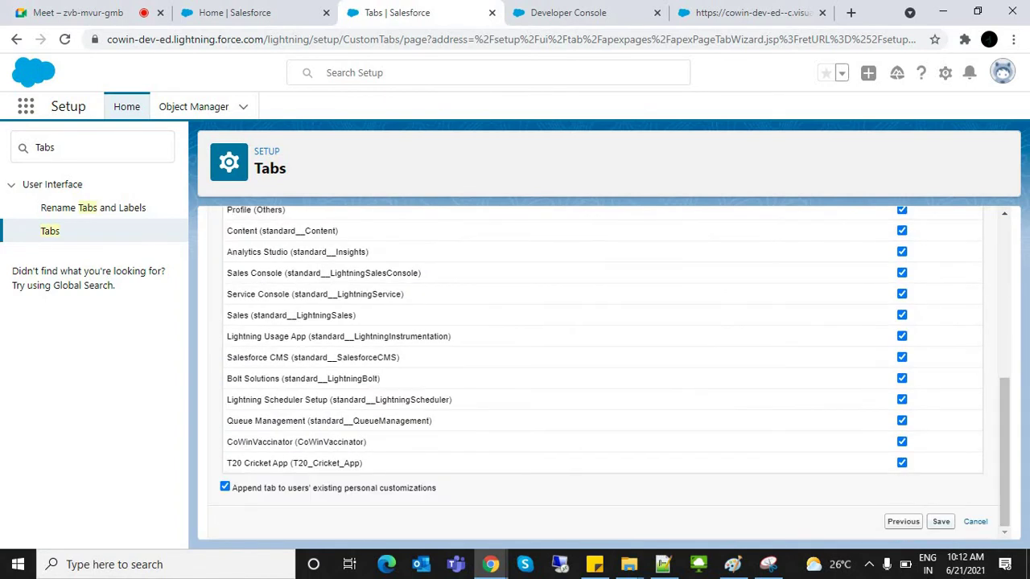
pyautogui.click(941, 521)
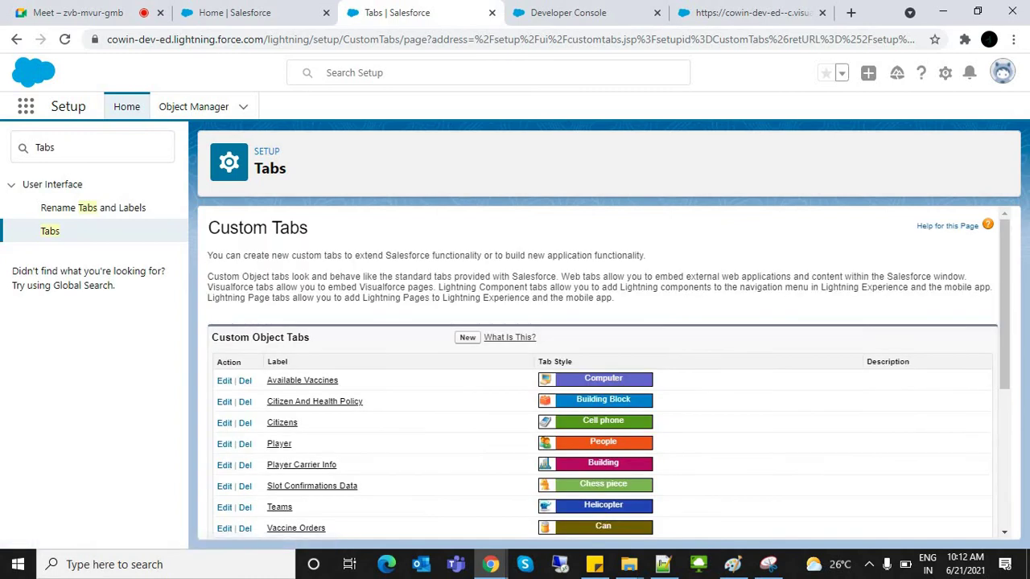
pyautogui.click(229, 12)
pyautogui.hotkey('ctrl', 'l')
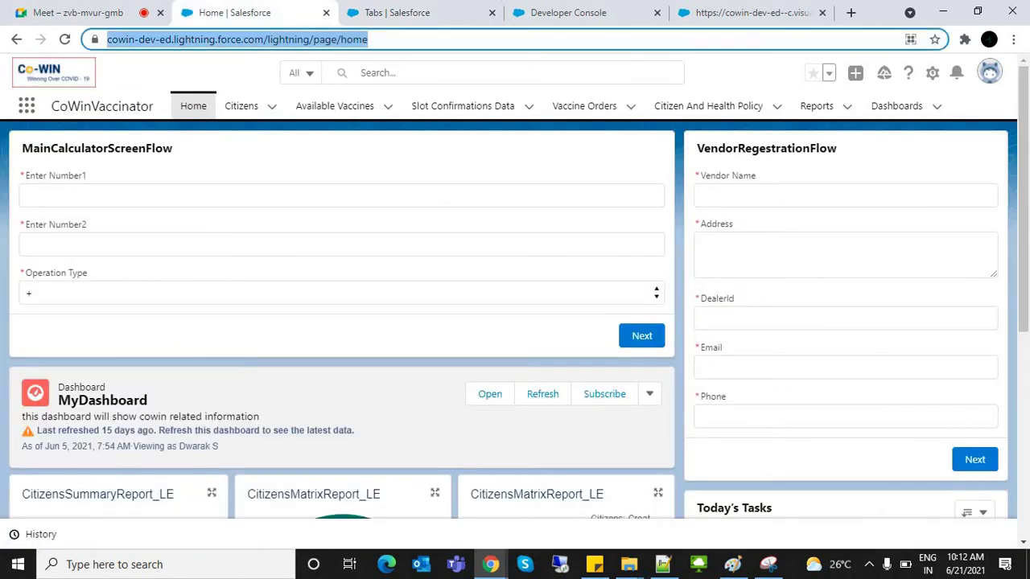
# Step: Reload CoWinVaccinator, show the Vaccinator tab's SignIn form, then return to the Developer Console
pyautogui.press('Return')
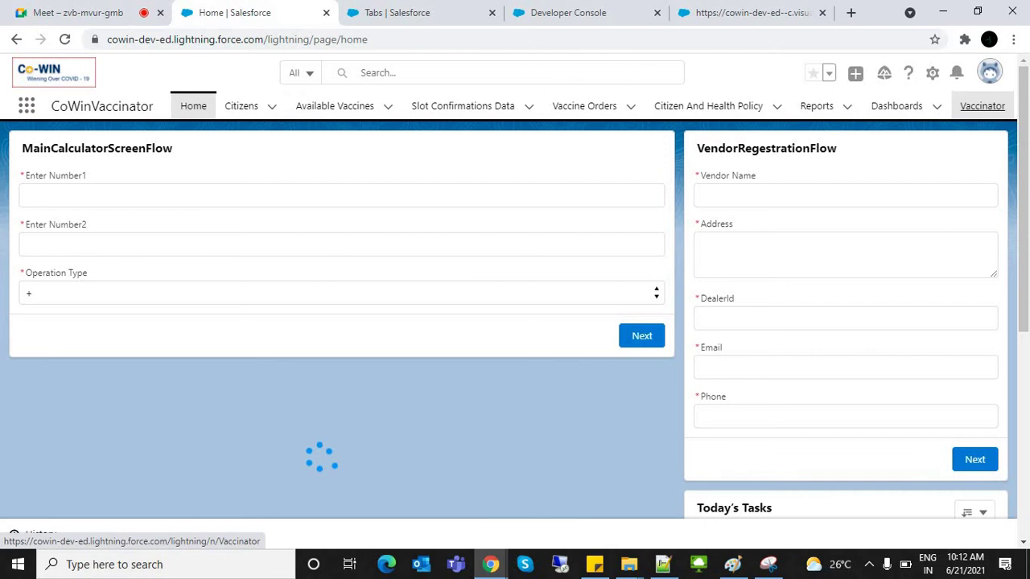
pyautogui.click(983, 106)
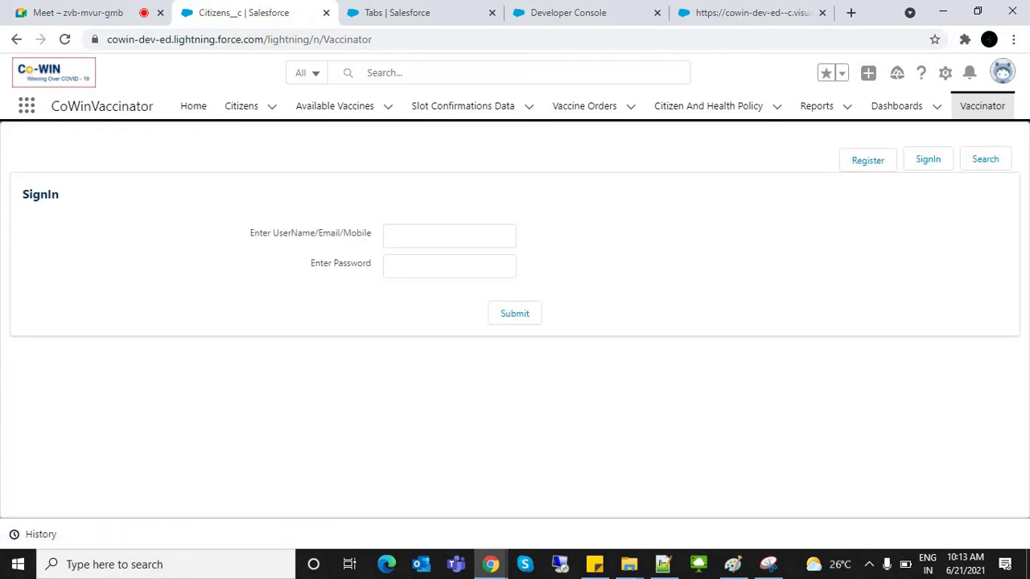
pyautogui.click(928, 159)
pyautogui.click(449, 235)
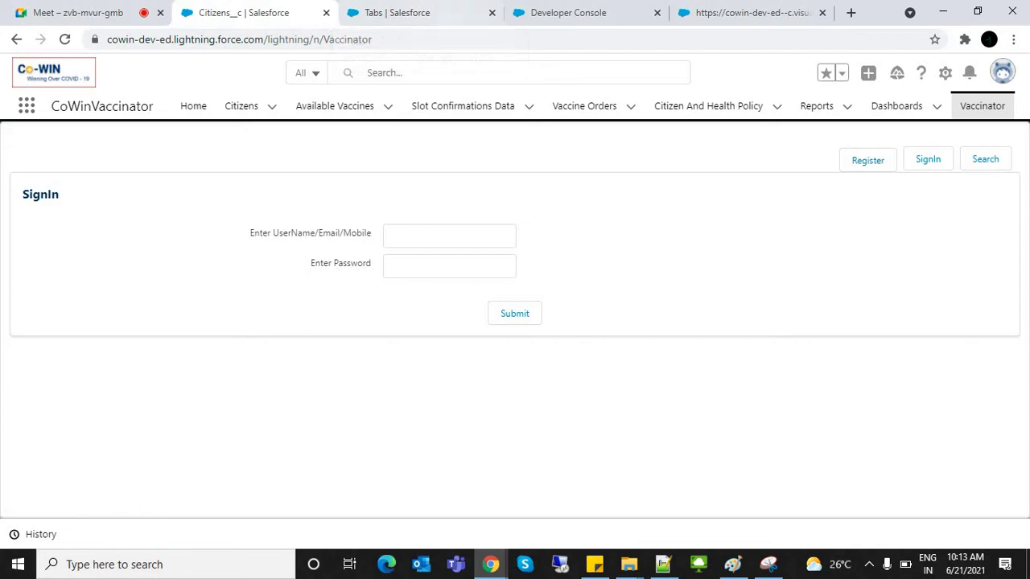
pyautogui.click(568, 12)
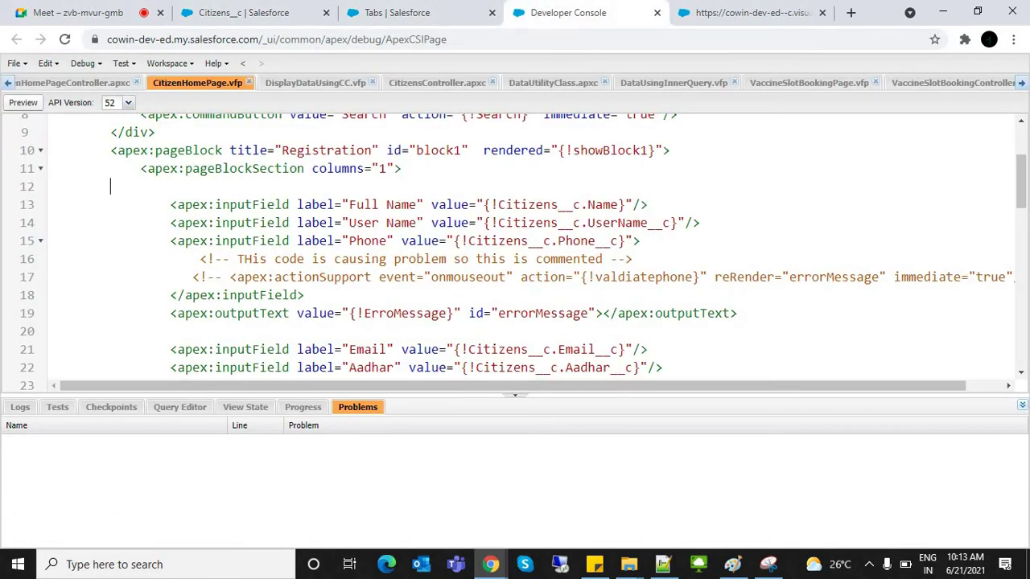
# Step: Glance at the Custom Tabs setup list, then return to the Vaccinator SignIn page
pyautogui.click(244, 12)
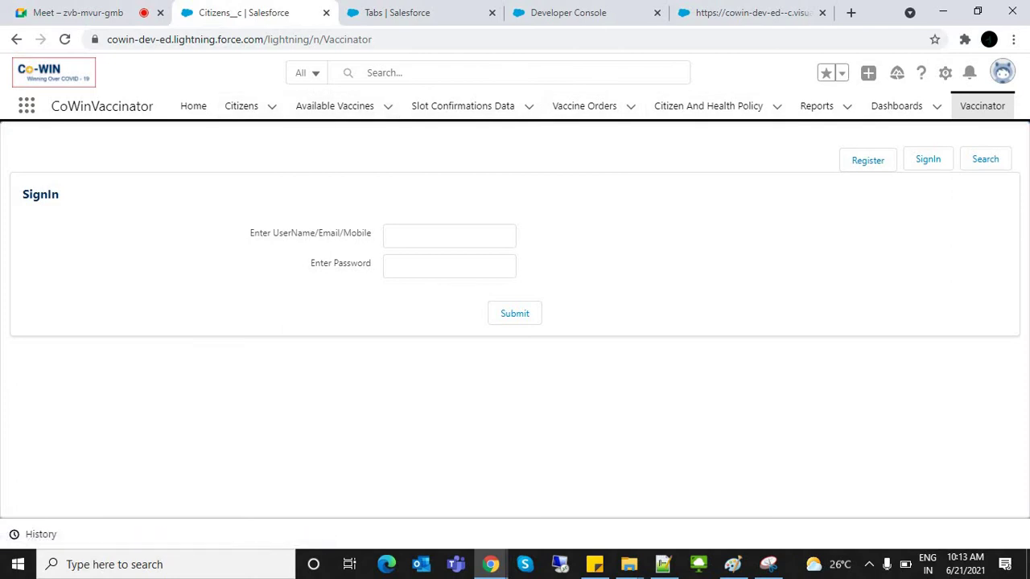
pyautogui.click(398, 13)
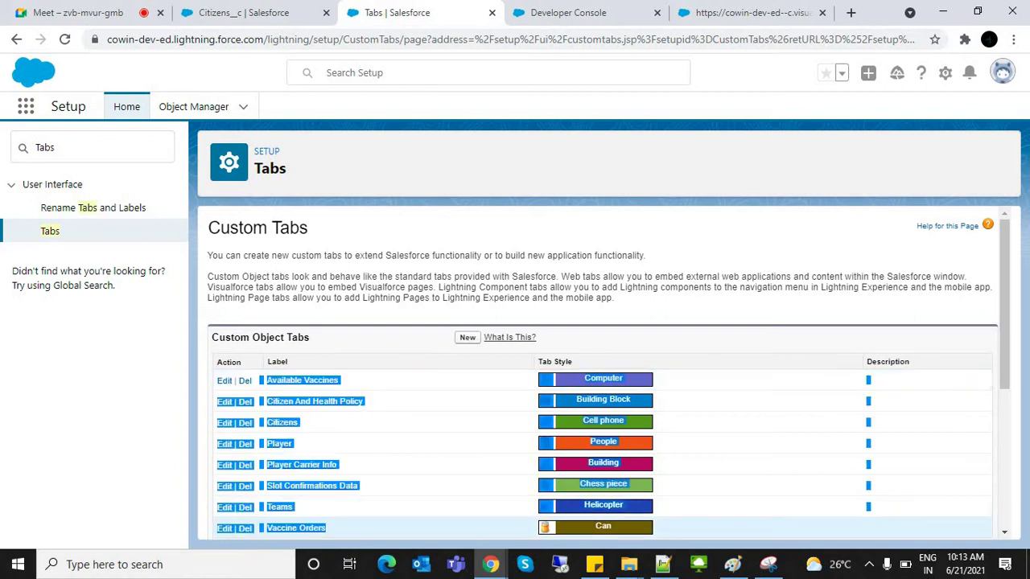
pyautogui.click(244, 12)
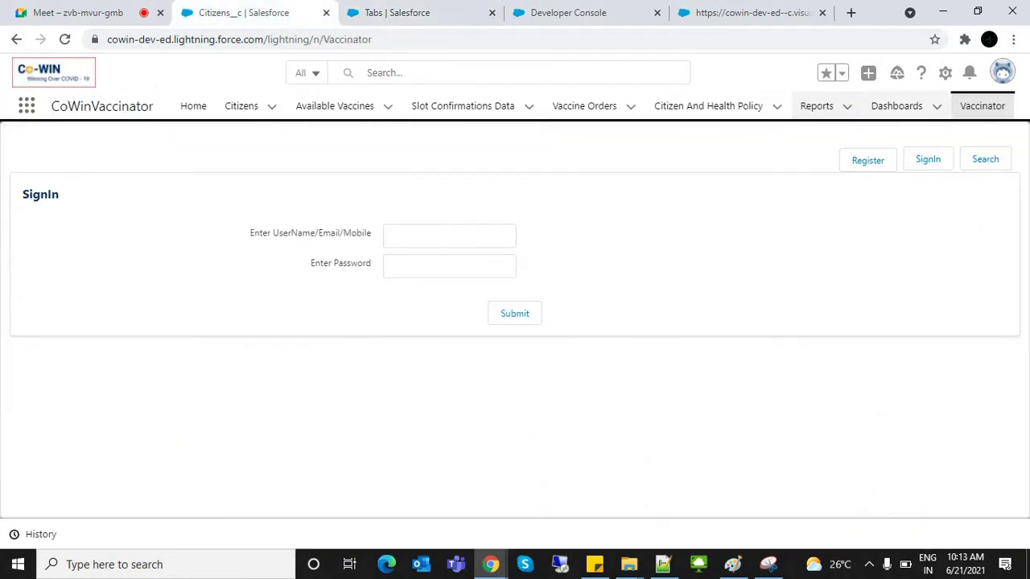
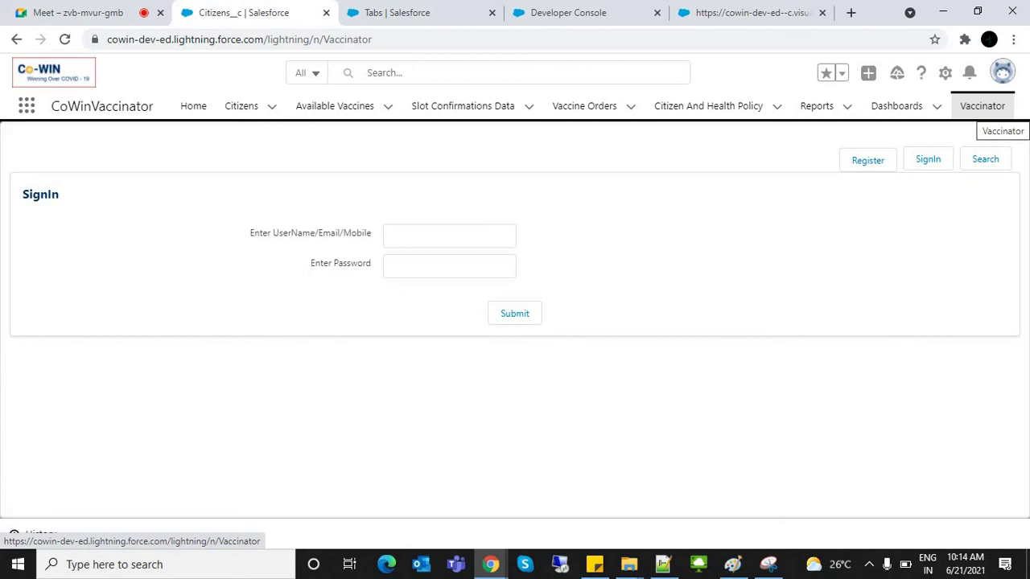
# Step: Glance at recent Vaccine Orders, then show the Citizens Recently Viewed list of 27 records
pyautogui.click(631, 106)
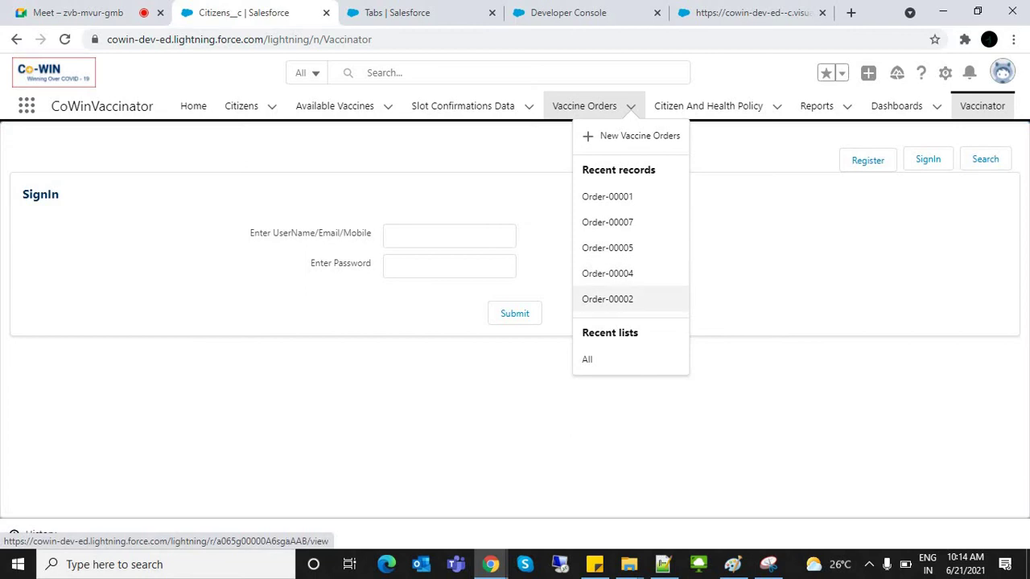
pyautogui.press('Escape')
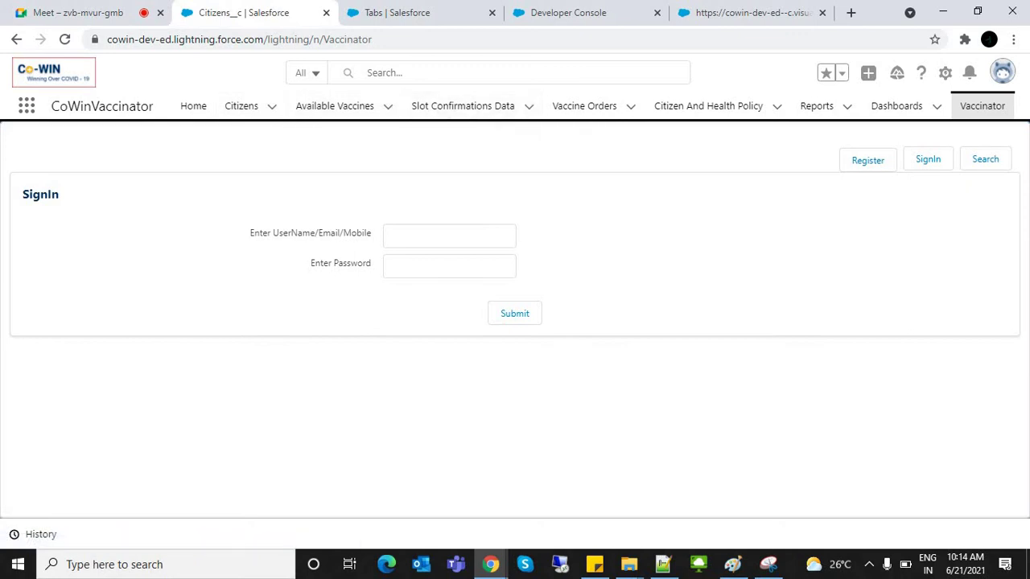
pyautogui.click(241, 105)
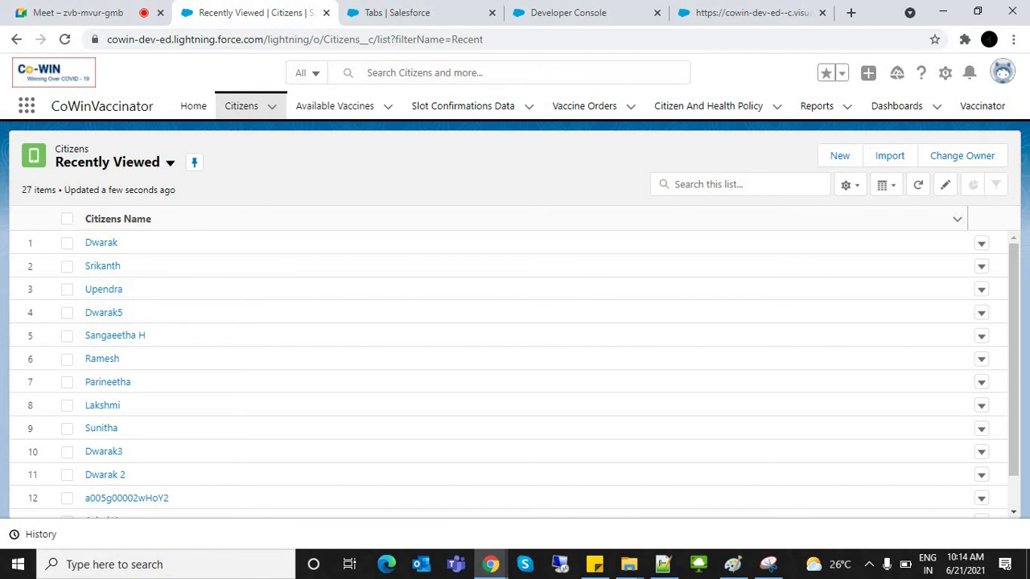
# Step: Refresh the Citizens list, then load the Vaccinator tab's SignIn page
pyautogui.click(241, 105)
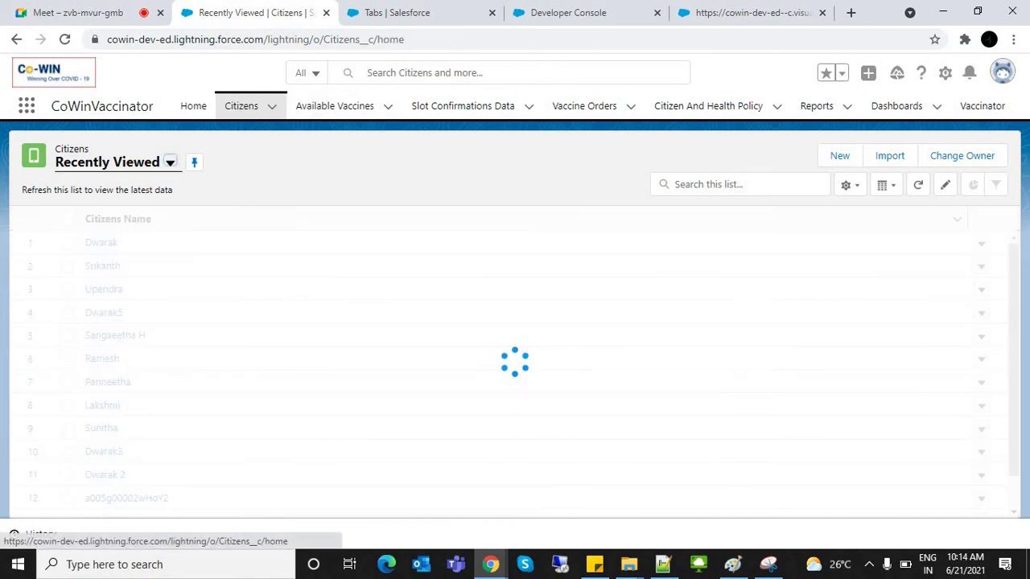
pyautogui.click(982, 105)
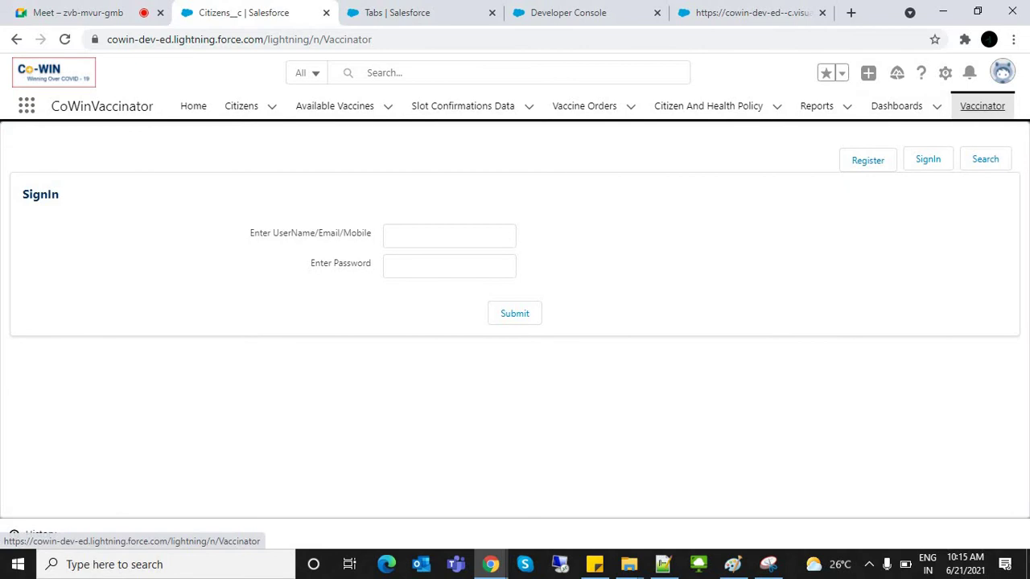
pyautogui.click(982, 105)
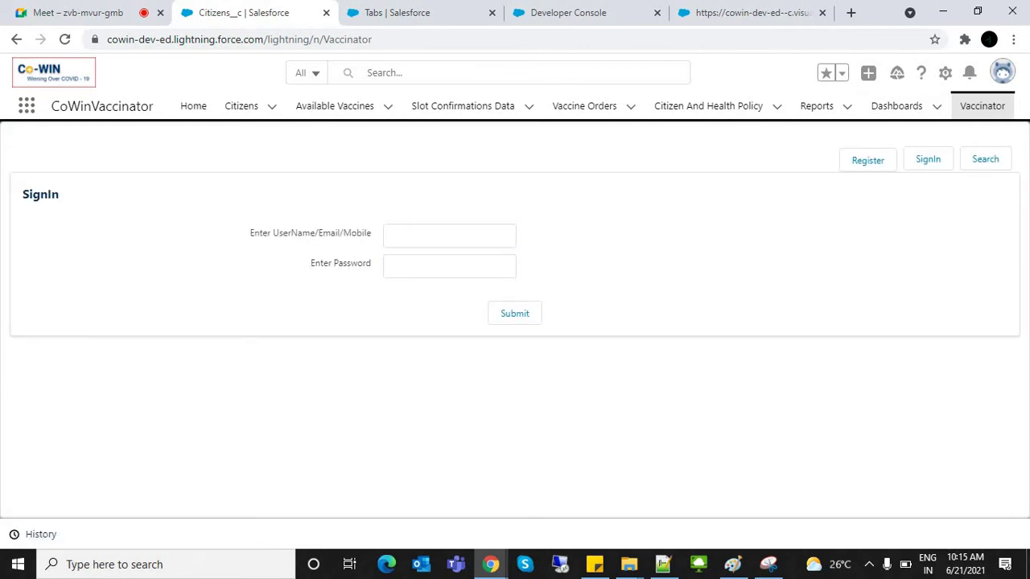
# Step: In the Setup browser tab, search Quick Find for 'app ma' and open App Manager's 21-app list
pyautogui.click(397, 12)
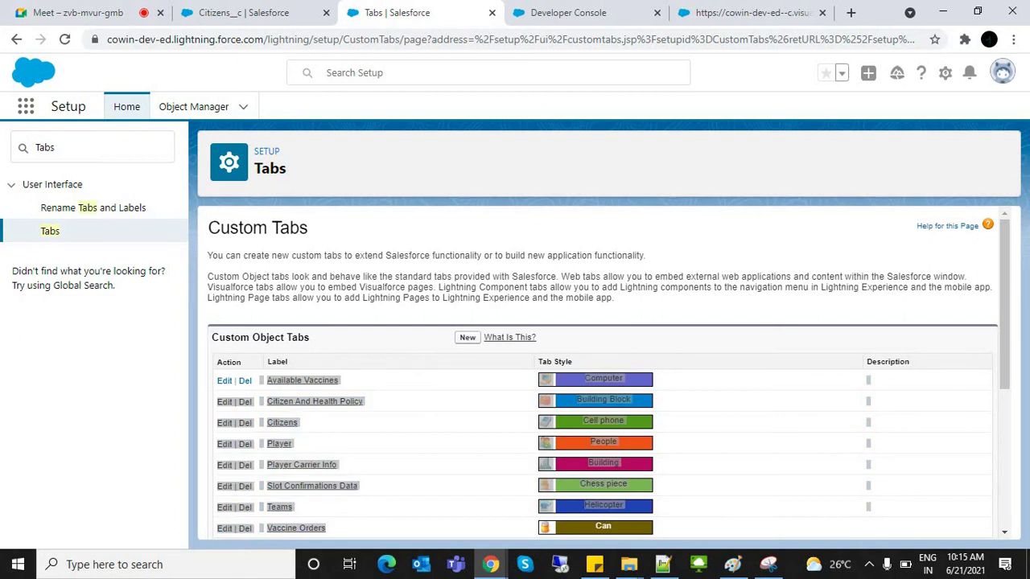
pyautogui.doubleClick(44, 147)
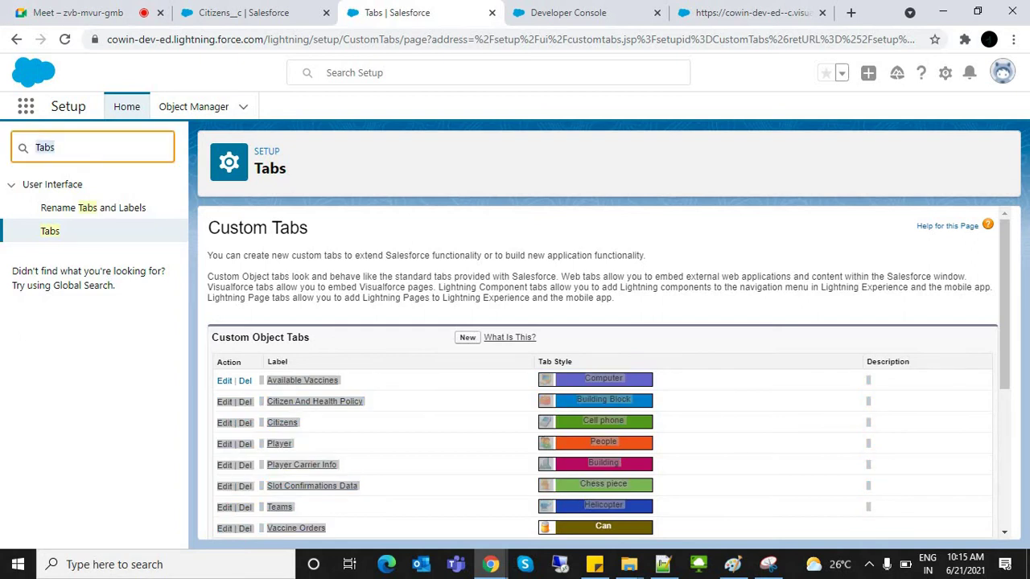
pyautogui.write('ap')
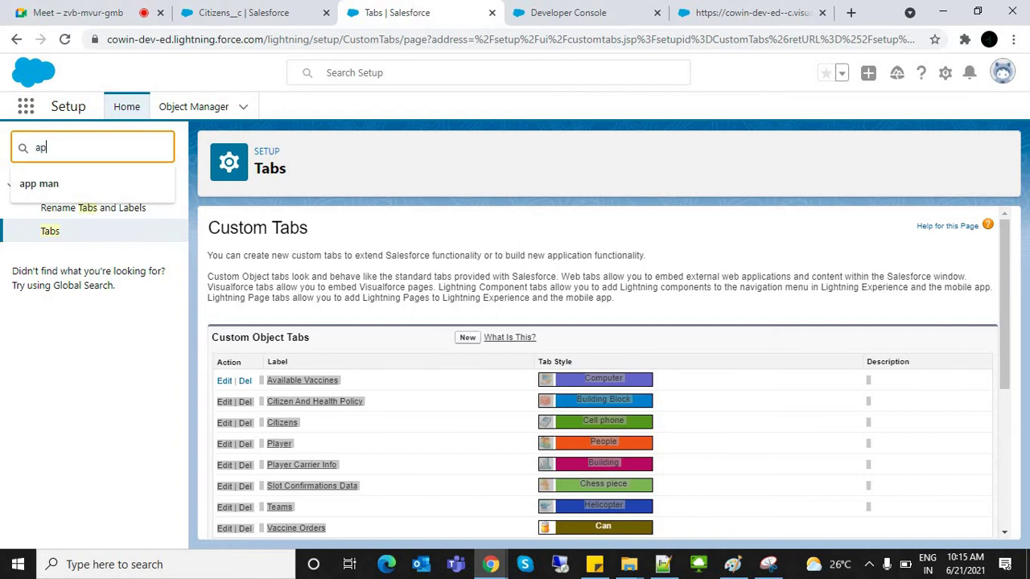
pyautogui.write('p ')
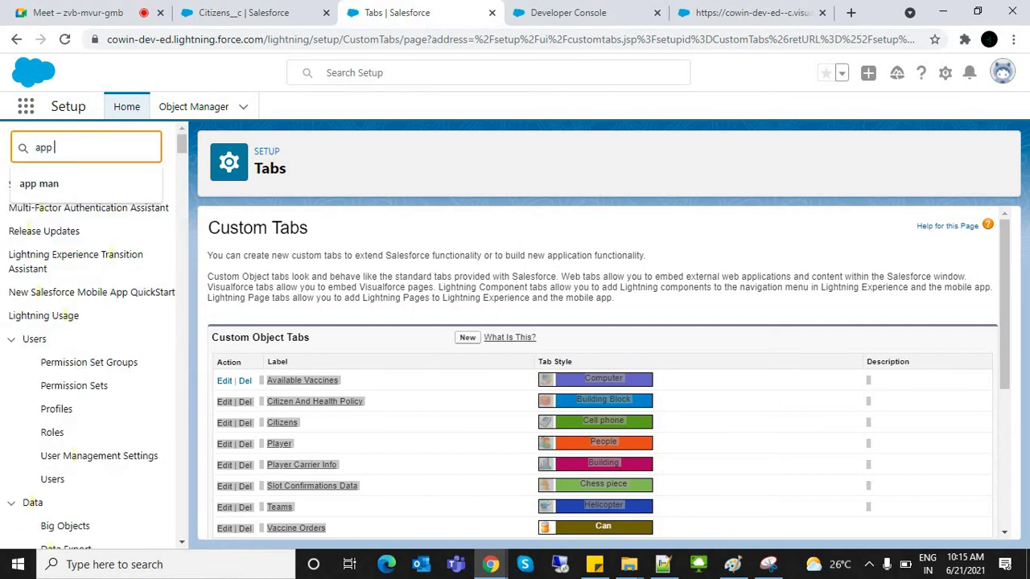
pyautogui.write('ma')
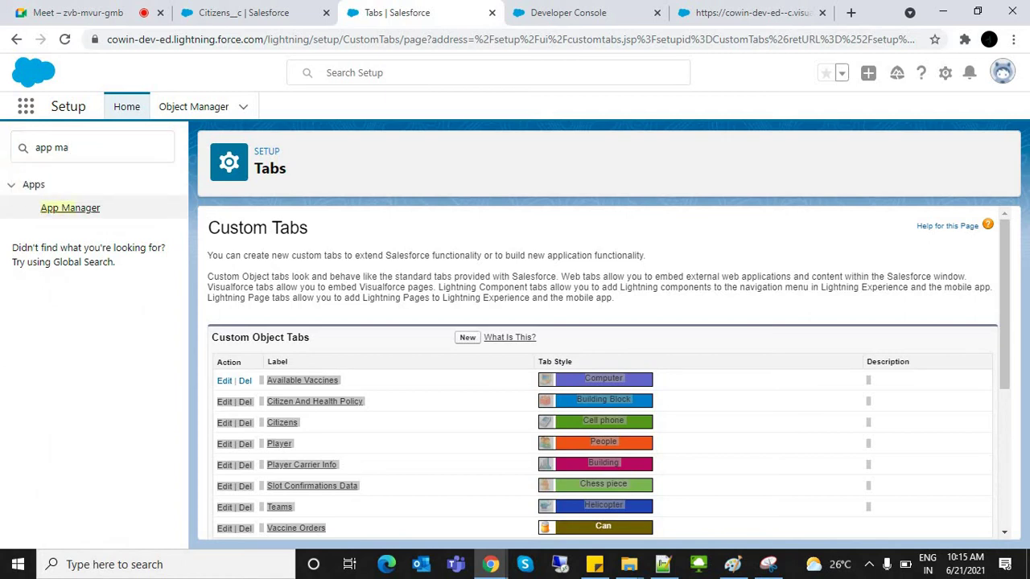
pyautogui.click(70, 208)
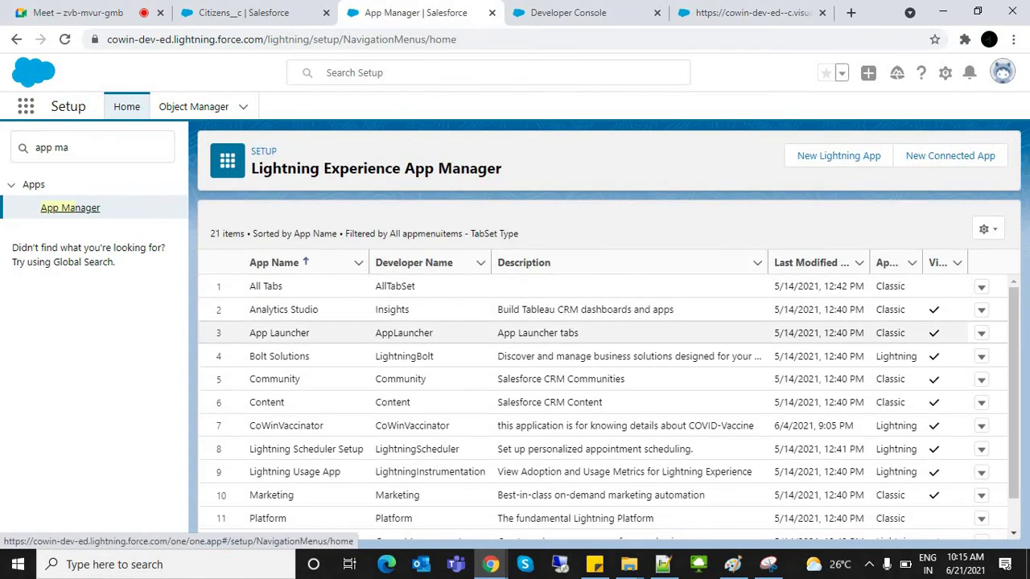
pyautogui.scroll(-3, 609, 402)
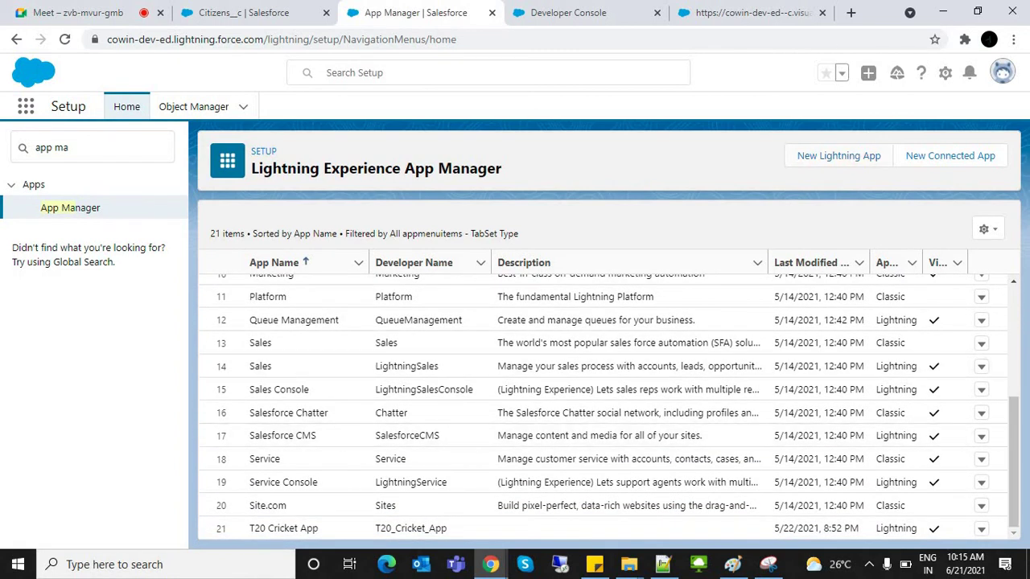
# Step: Start a New Lightning App with the App Name 'CowinSalesforce'
pyautogui.click(838, 155)
pyautogui.moveTo(317, 280)
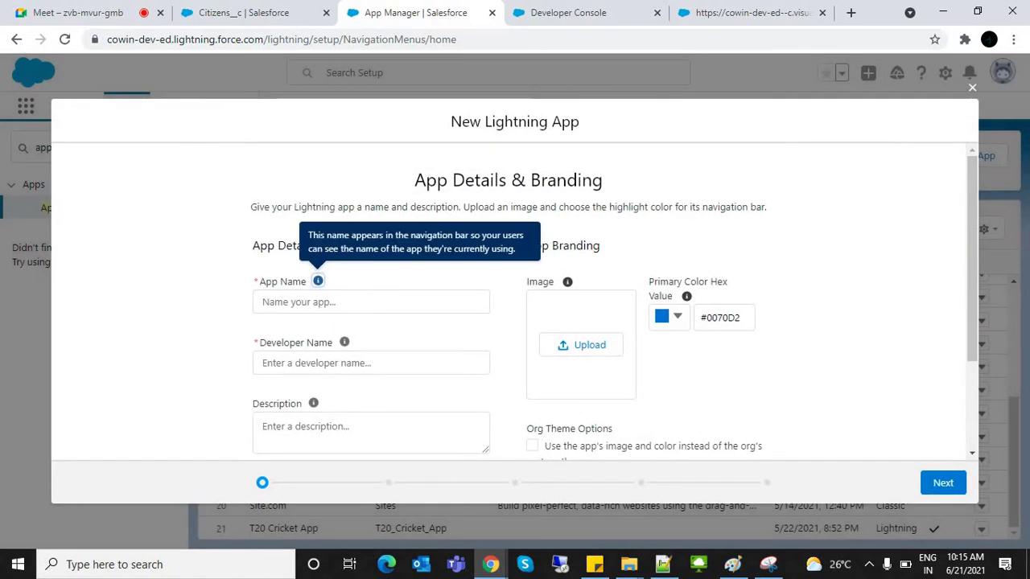
pyautogui.click(370, 302)
pyautogui.write('Co')
pyautogui.press('BackSpace')
pyautogui.press('BackSpace')
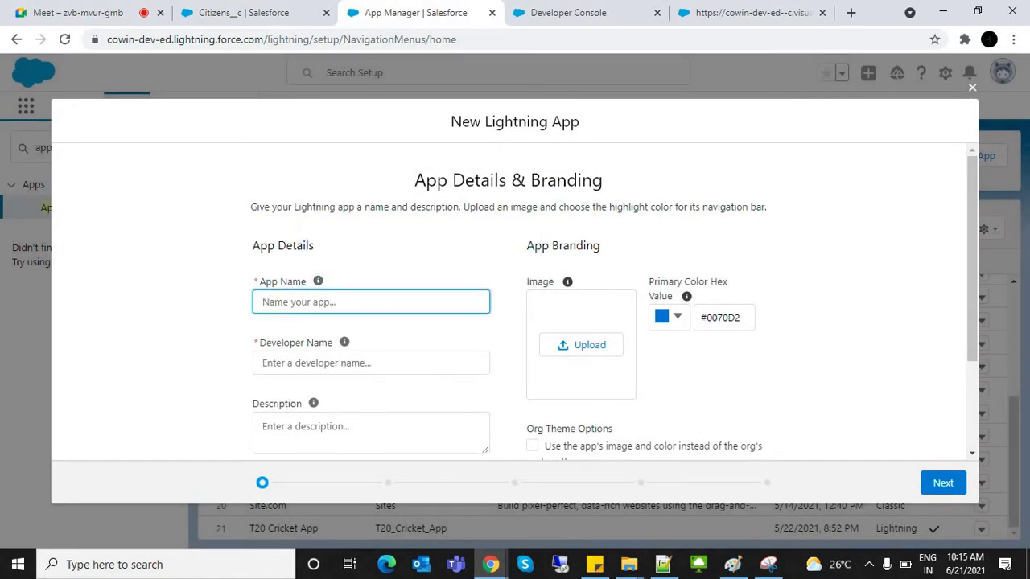
pyautogui.write('CowinSalesforce')
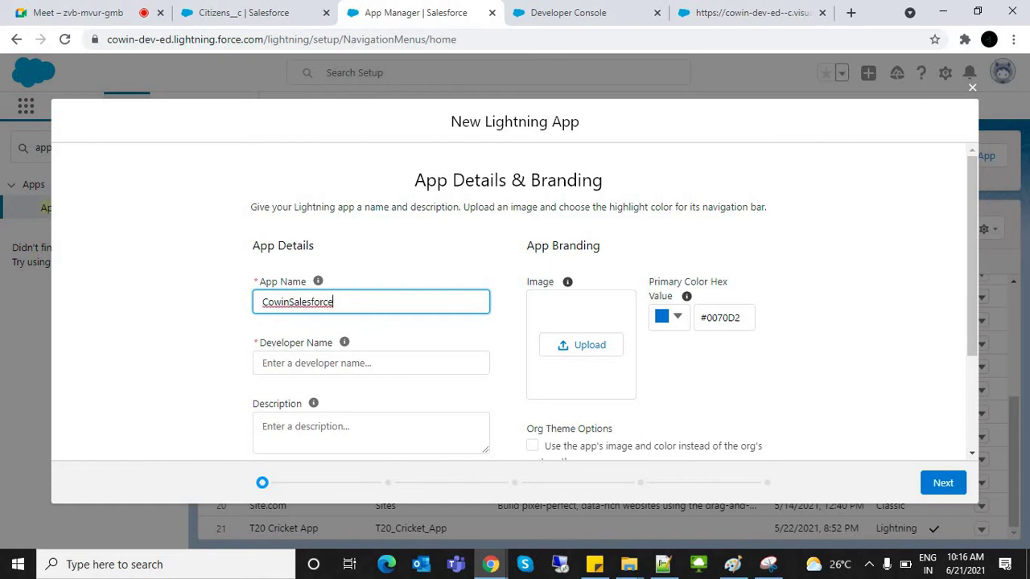
pyautogui.press('Tab')
# Step: Upload CoWinImage.PNG from the Image folder as the app logo and continue to App Options
pyautogui.click(581, 344)
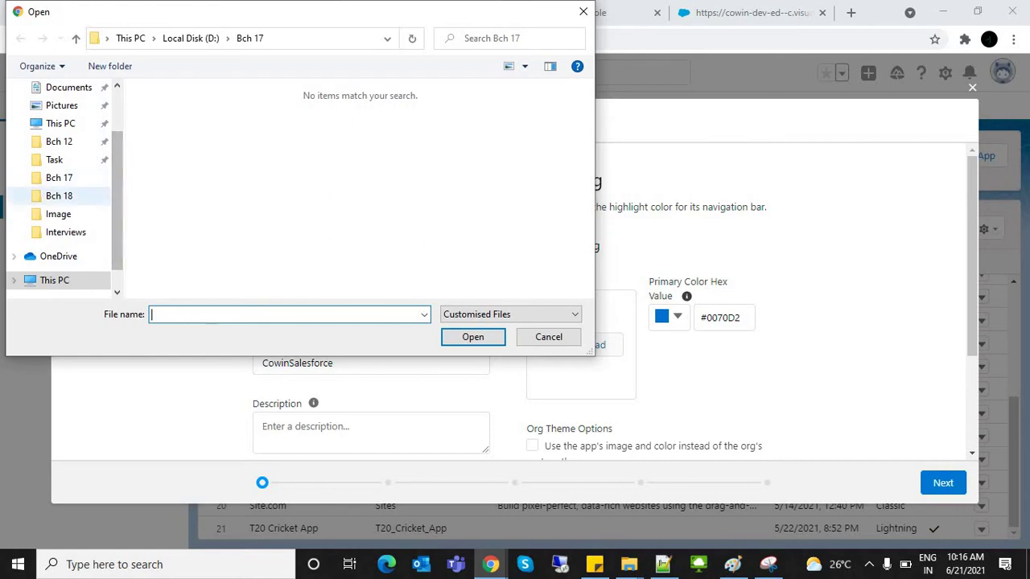
pyautogui.click(58, 214)
pyautogui.click(354, 133)
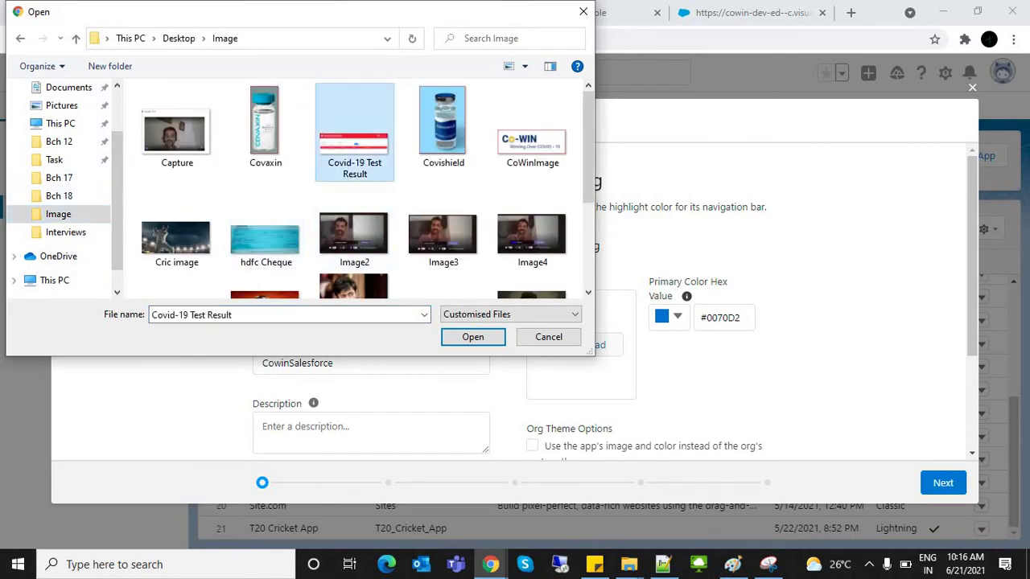
pyautogui.click(532, 133)
pyautogui.click(472, 337)
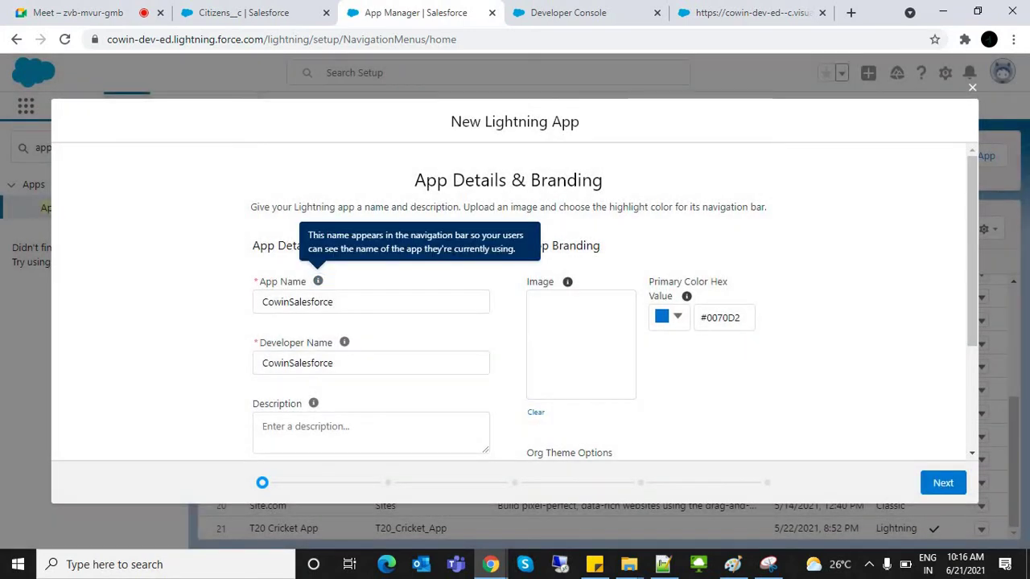
pyautogui.scroll(-2, 515, 306)
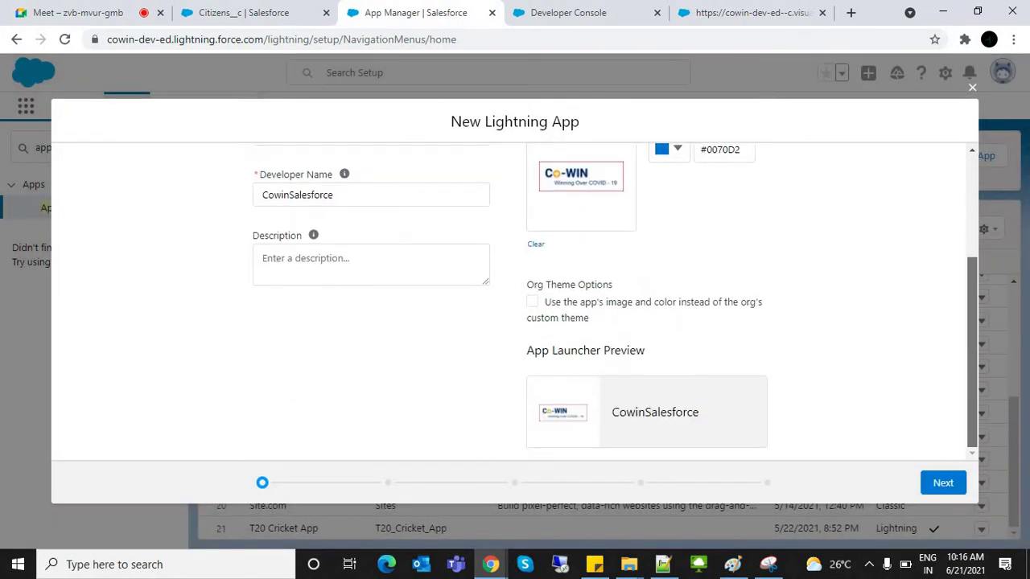
pyautogui.click(943, 483)
pyautogui.moveTo(414, 231)
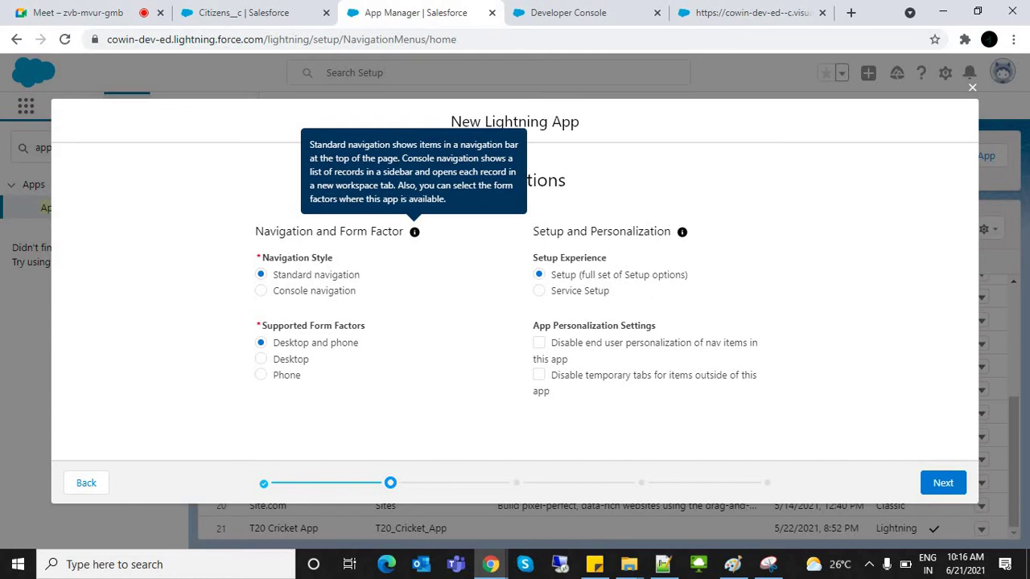
# Step: Keep the default app options and utility items, advancing to Navigation Items
pyautogui.click(261, 342)
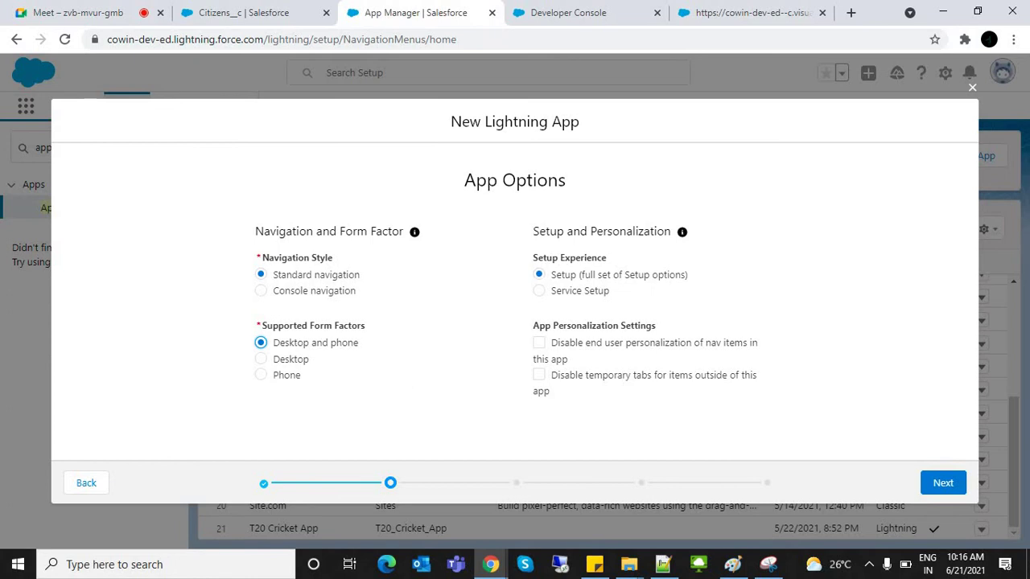
pyautogui.click(943, 483)
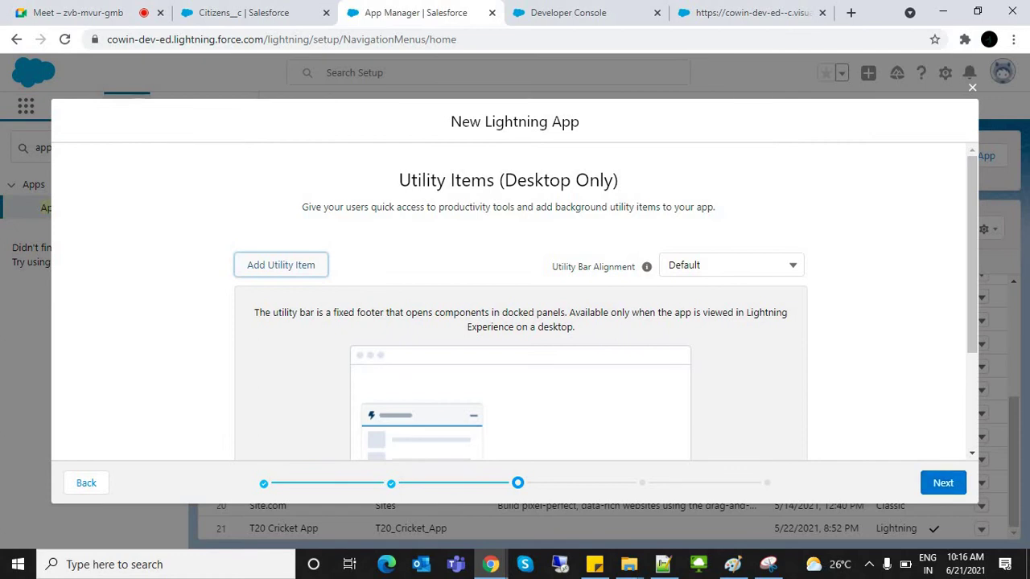
pyautogui.click(943, 483)
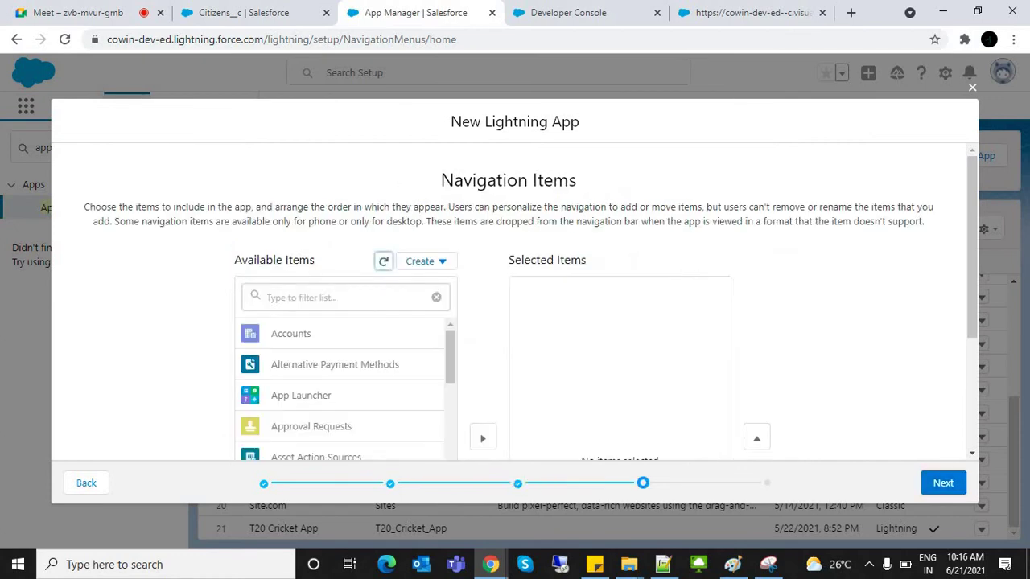
# Step: Filter Available Items for 'Vacc', add Vaccinator to Selected Items, and advance to User Profiles
pyautogui.scroll(-5, 346, 386)
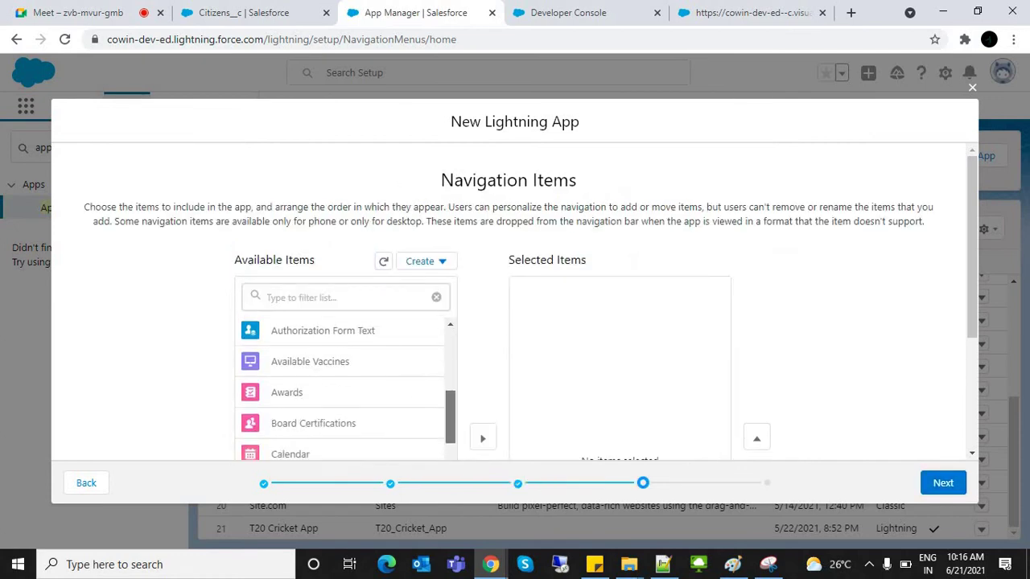
pyautogui.scroll(-10, 346, 387)
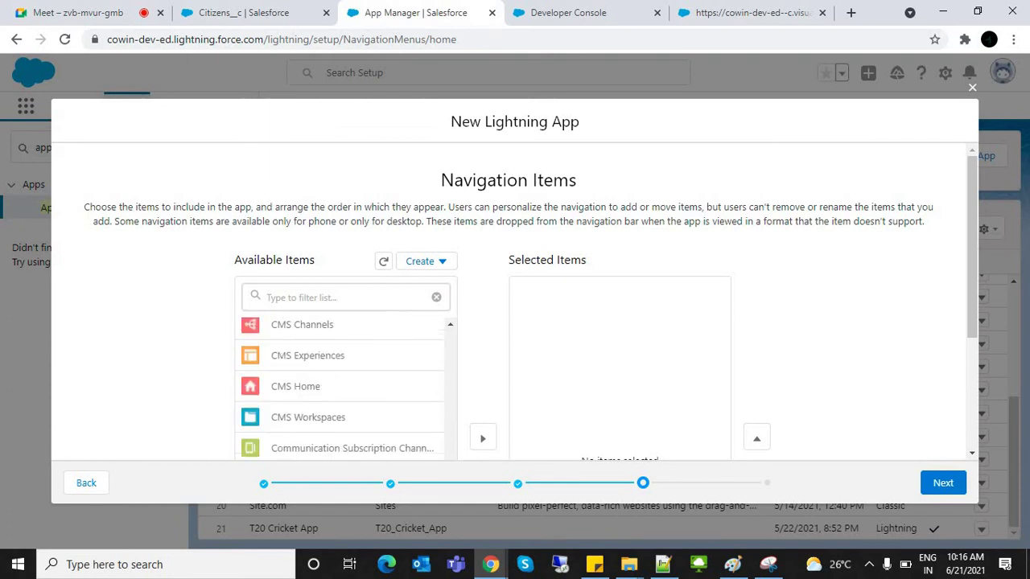
pyautogui.scroll(10, 345, 386)
pyautogui.scroll(-3, 346, 386)
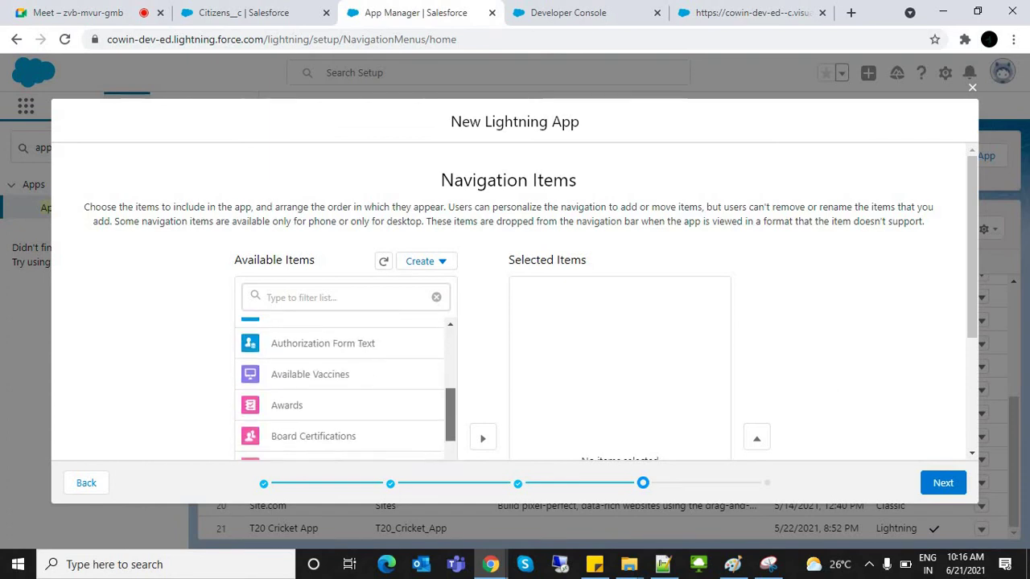
pyautogui.scroll(3, 346, 386)
pyautogui.click(338, 297)
pyautogui.write('Vacc')
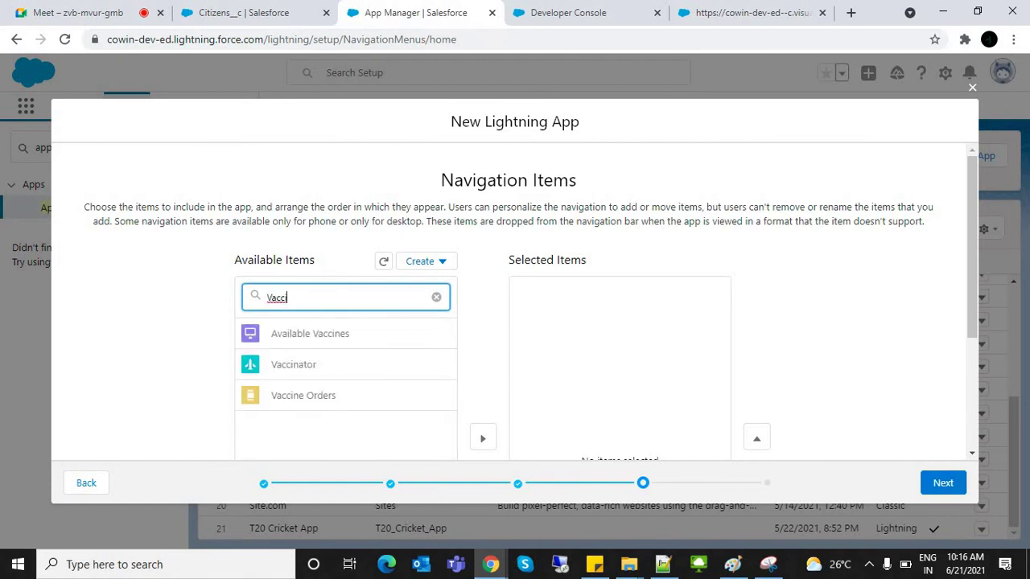
pyautogui.scroll(-2, 346, 210)
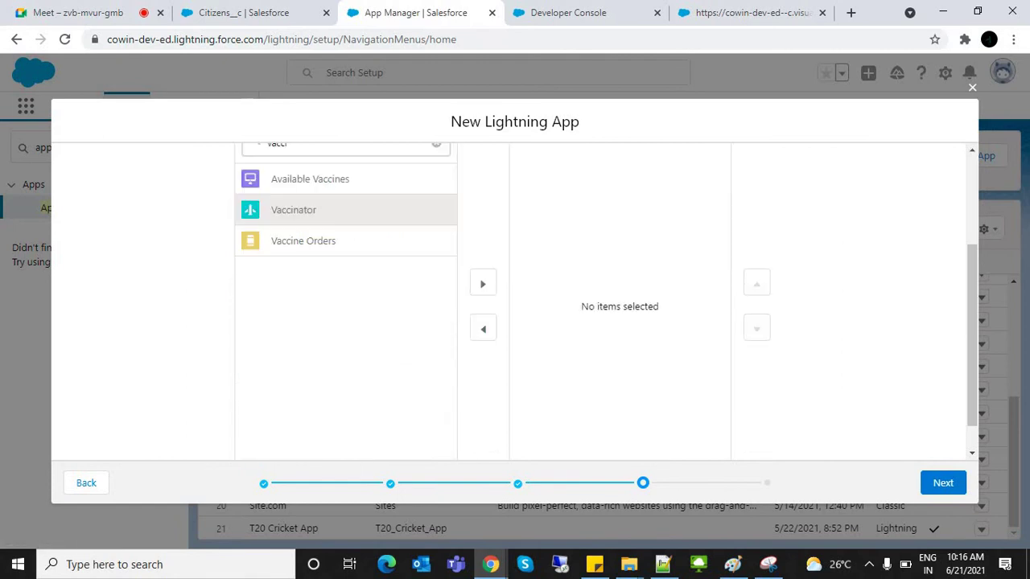
pyautogui.click(483, 283)
pyautogui.scroll(2, 515, 297)
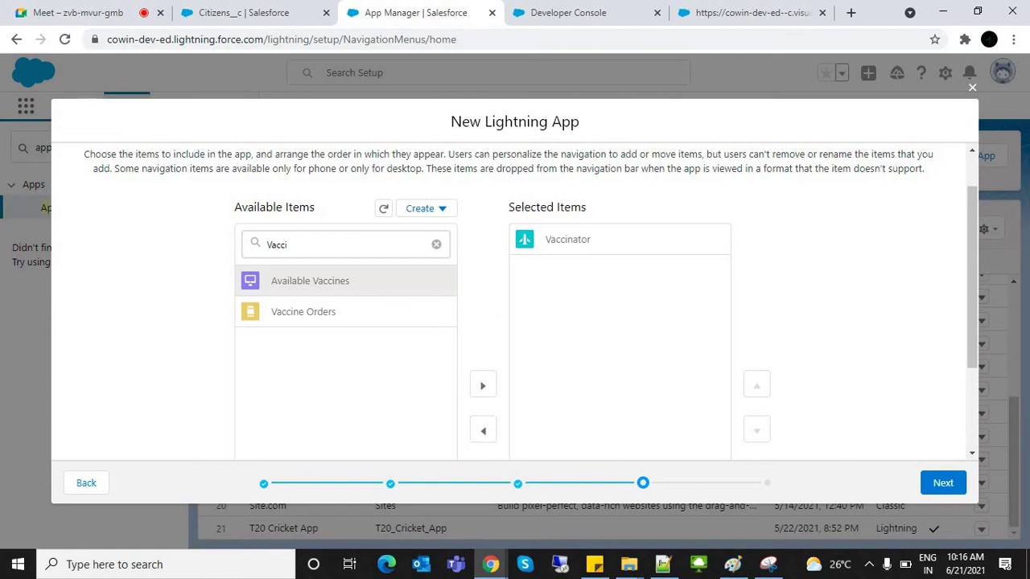
pyautogui.click(943, 482)
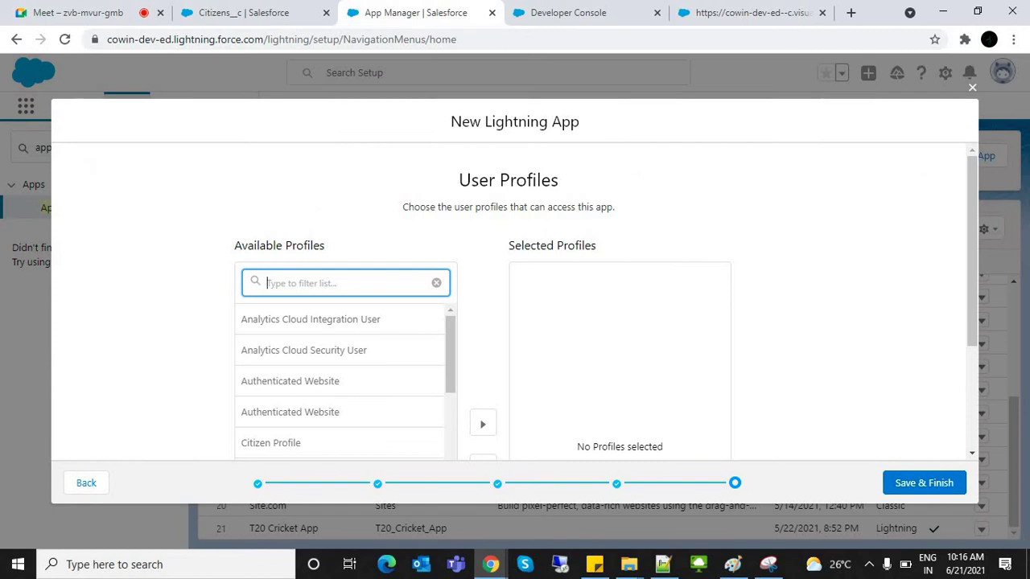
# Step: Filter profiles by 'citi' and add Citizen Profile to Selected Profiles
pyautogui.write('citi')
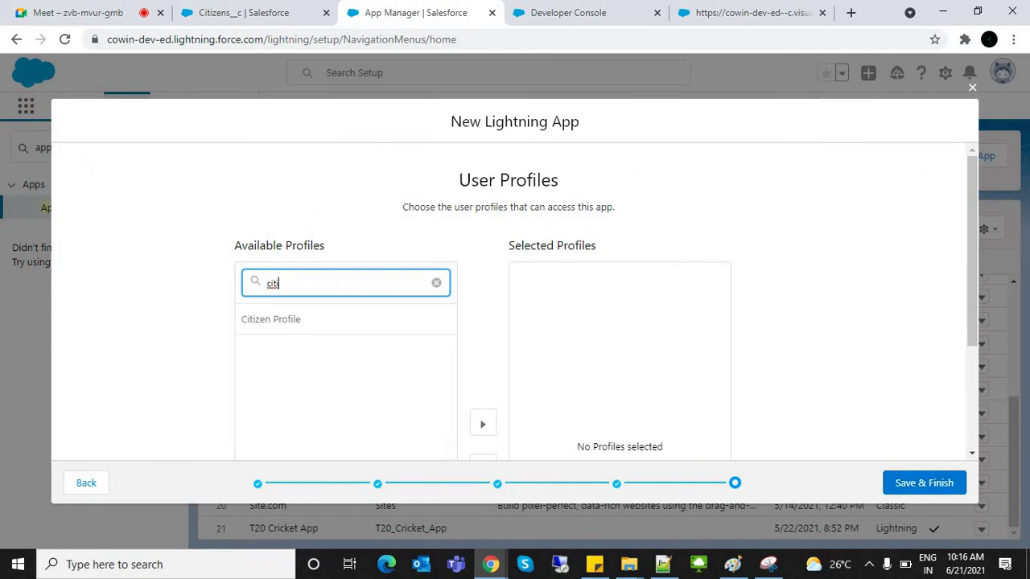
pyautogui.scroll(-2, 346, 322)
pyautogui.click(483, 284)
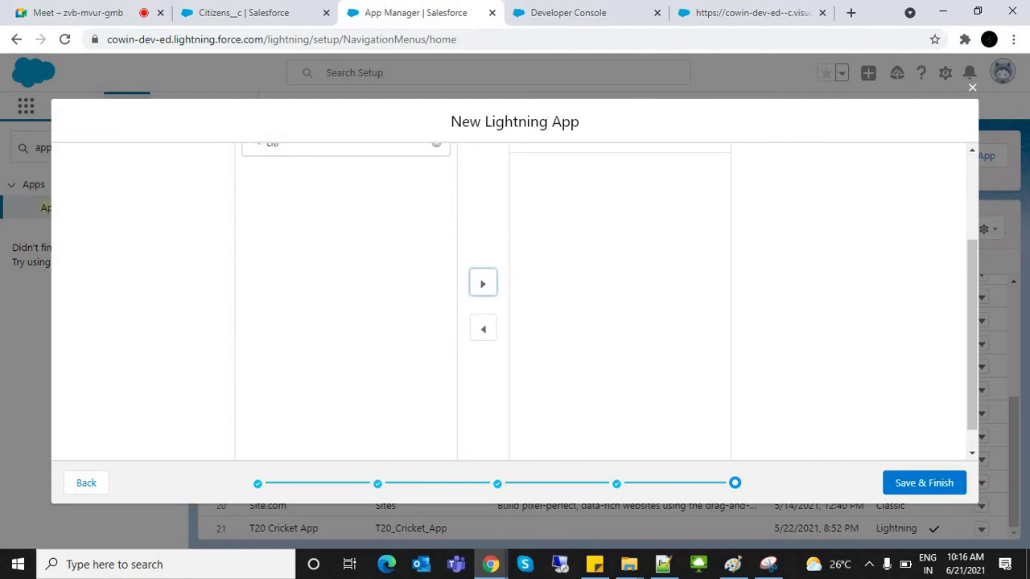
pyautogui.scroll(2, 511, 302)
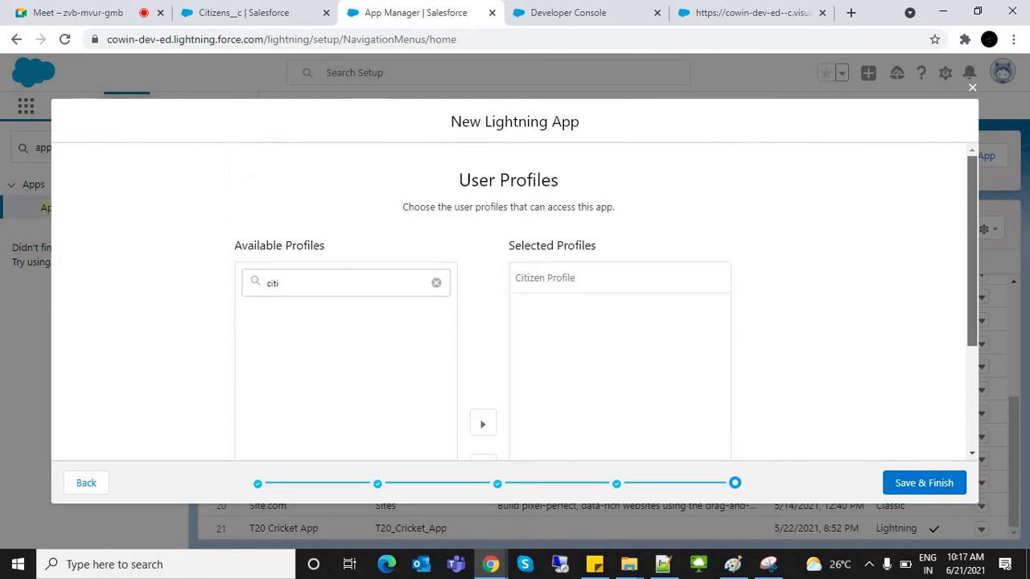
# Step: Filter by 'system', add System Administrator, then Save & Finish the app
pyautogui.doubleClick(271, 283)
pyautogui.write('system')
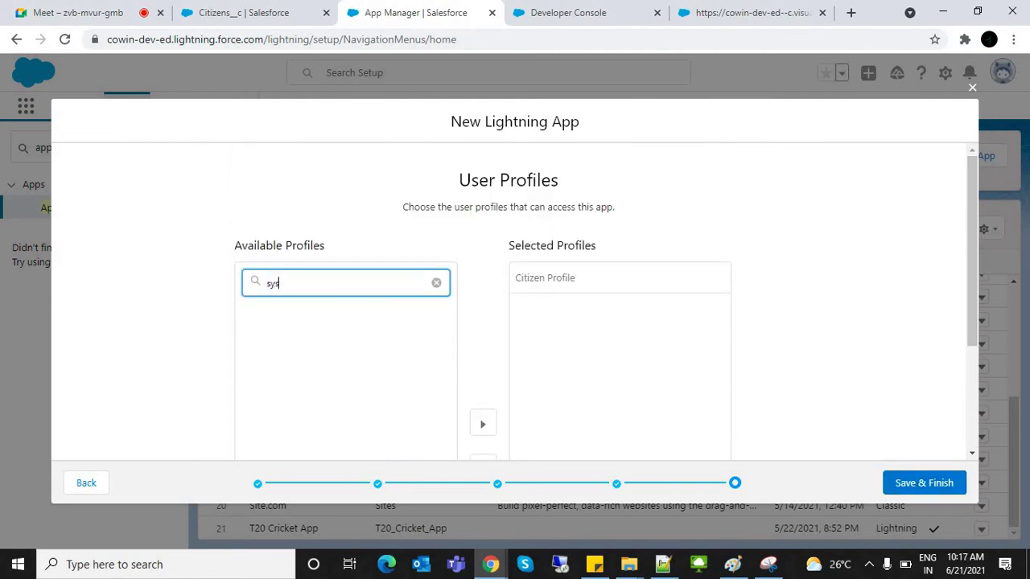
pyautogui.scroll(-2, 511, 302)
pyautogui.click(288, 177)
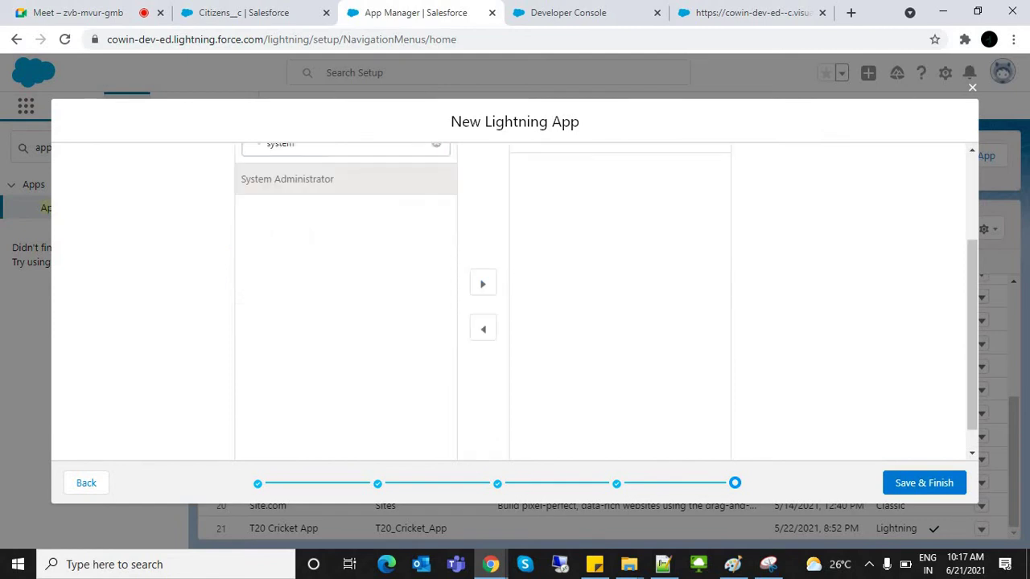
pyautogui.click(482, 283)
pyautogui.scroll(2, 511, 301)
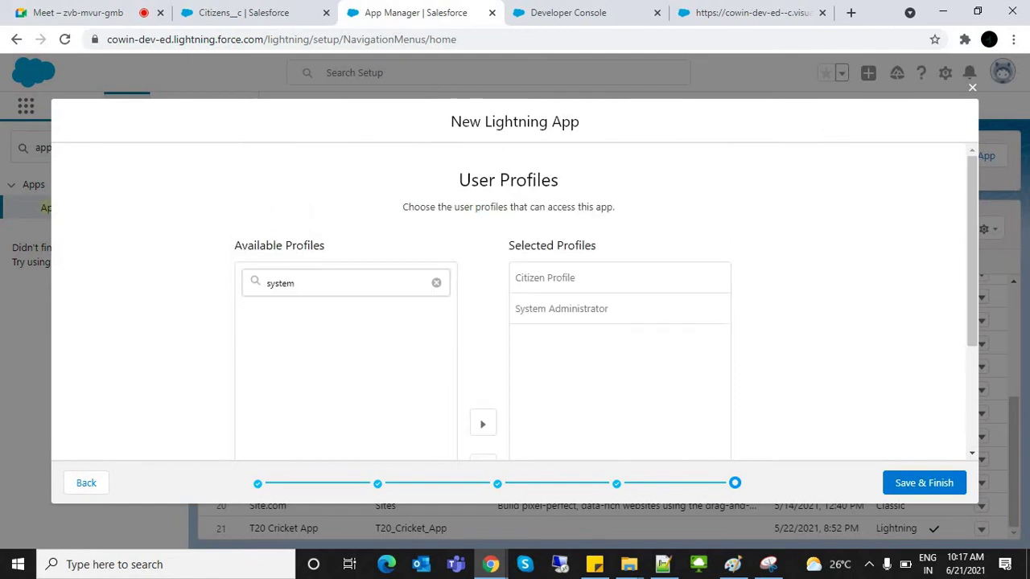
pyautogui.click(923, 482)
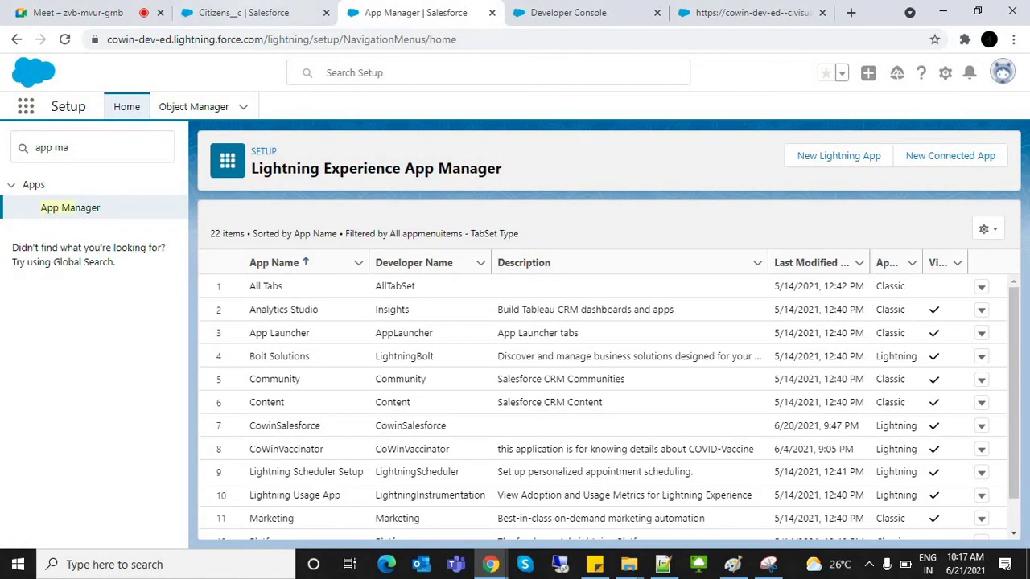
pyautogui.hotkey('ctrl', 'pageup')
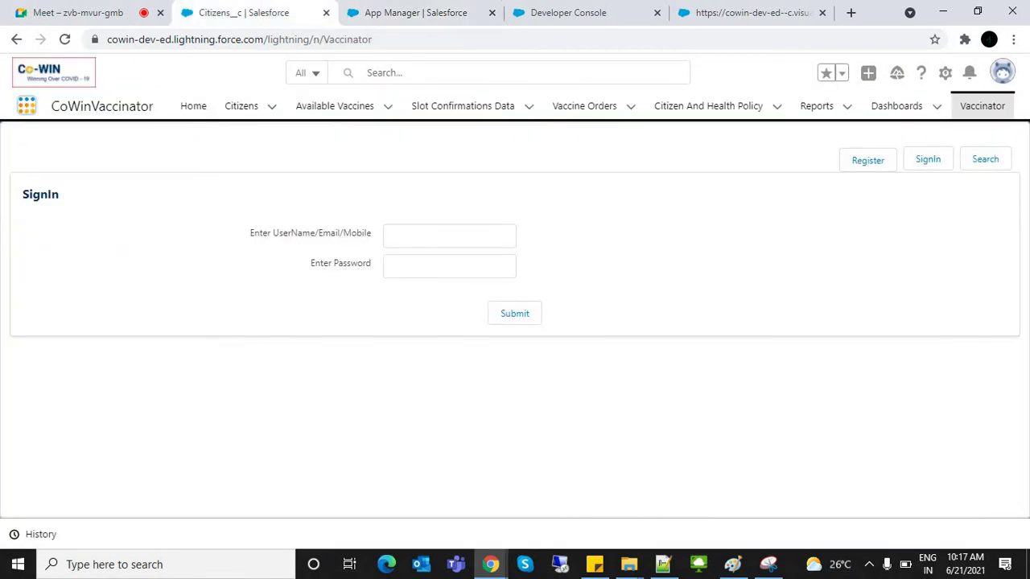
# Step: Open the CoWinVaccinator Home page via an App Launcher search for 'cow', then search 'cow' again
pyautogui.click(26, 106)
pyautogui.write('c')
pyautogui.press('BackSpace')
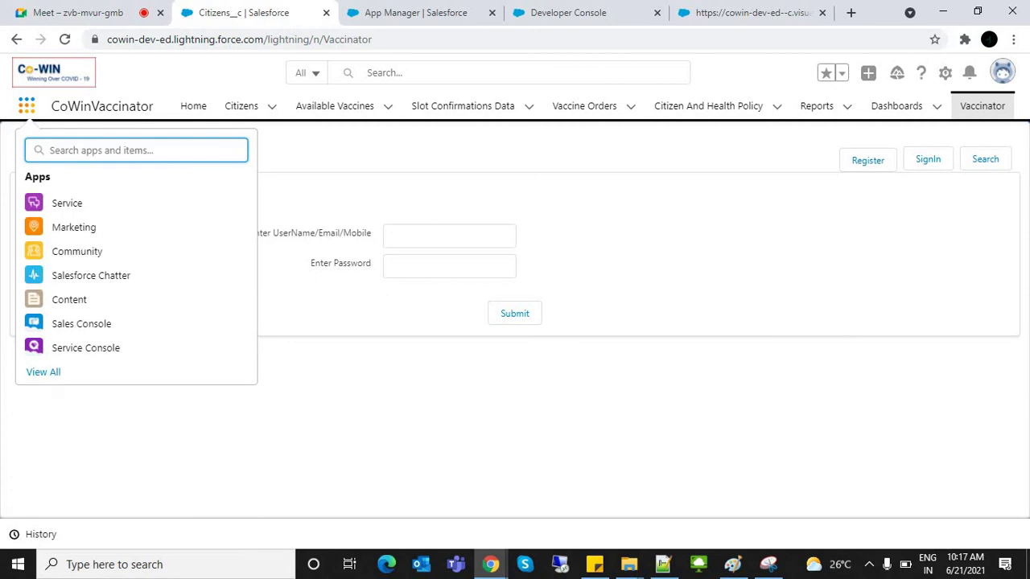
pyautogui.write('cow')
pyautogui.press('Down')
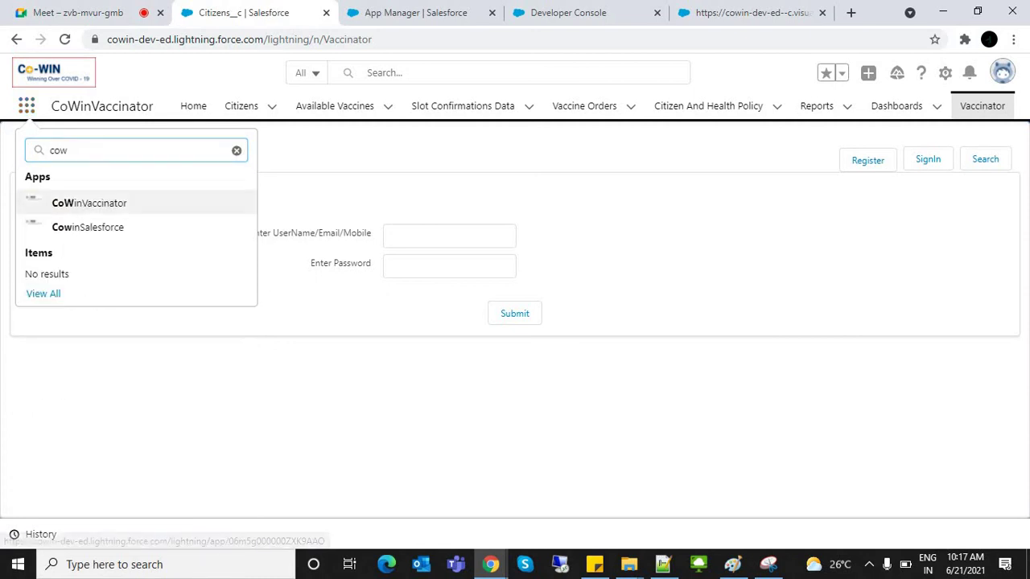
pyautogui.press('Return')
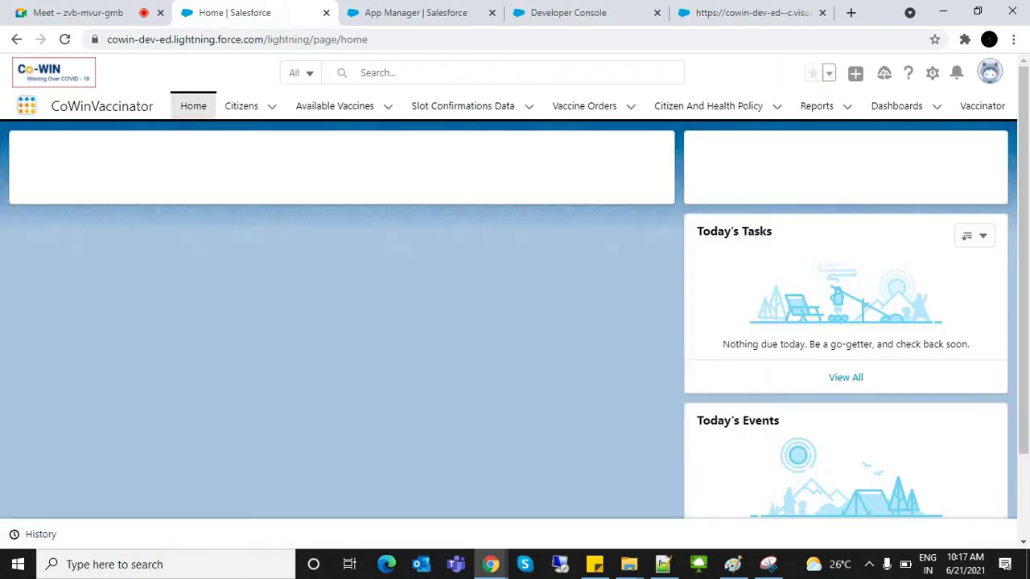
pyautogui.click(26, 105)
pyautogui.write('cow')
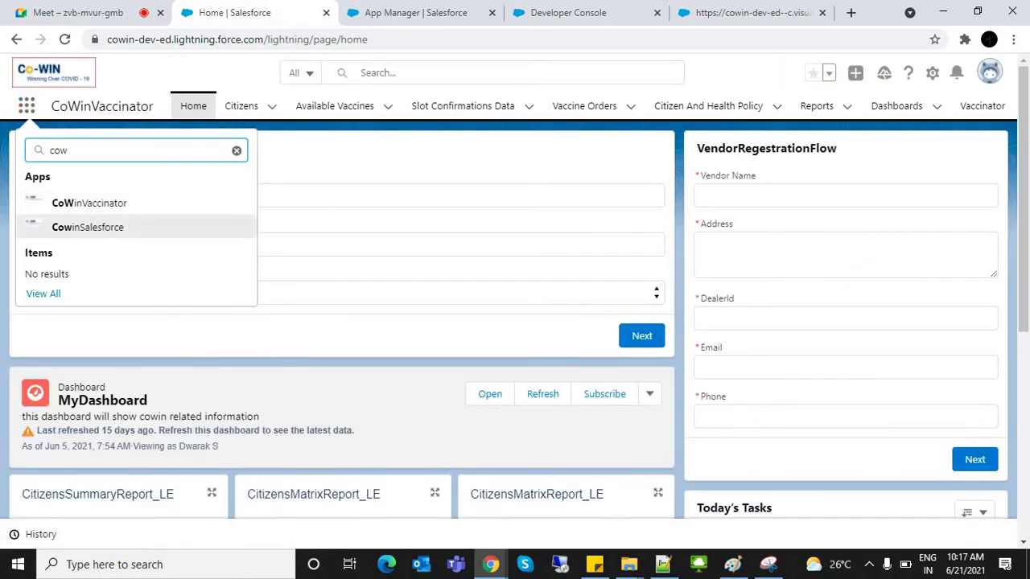
# Step: Choose CowinSalesforce from the App Launcher search results
pyautogui.click(87, 226)
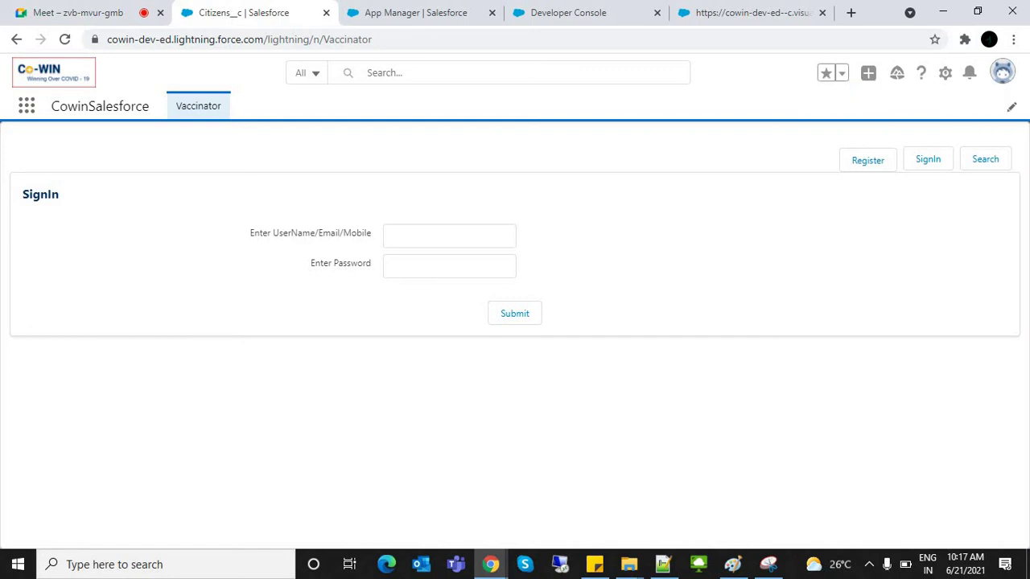
# Step: Back on the App Manager tab, search Setup Quick Find for 'users' and open Users
pyautogui.click(415, 12)
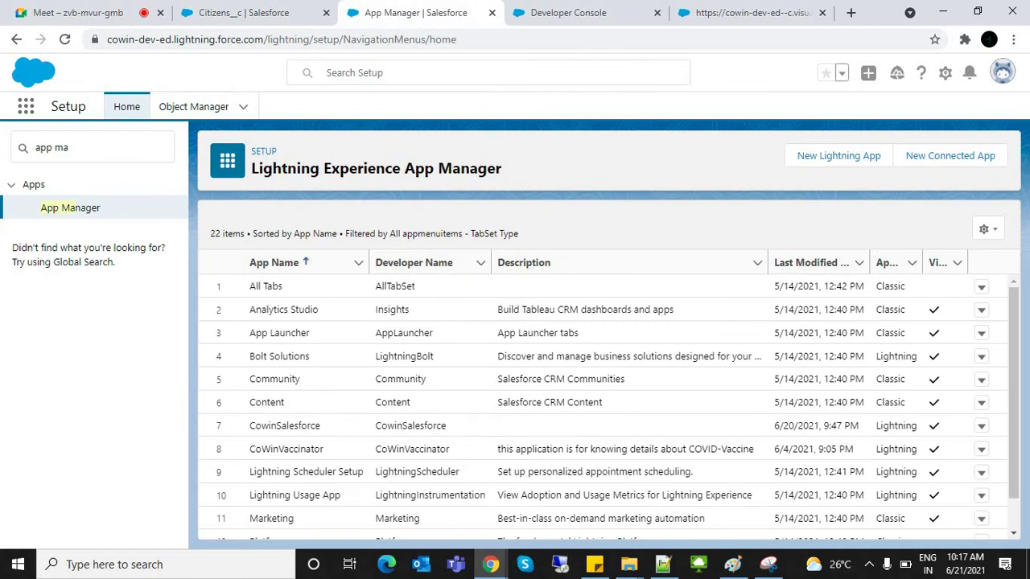
pyautogui.click(93, 147)
pyautogui.hotkey('ctrl', 'a')
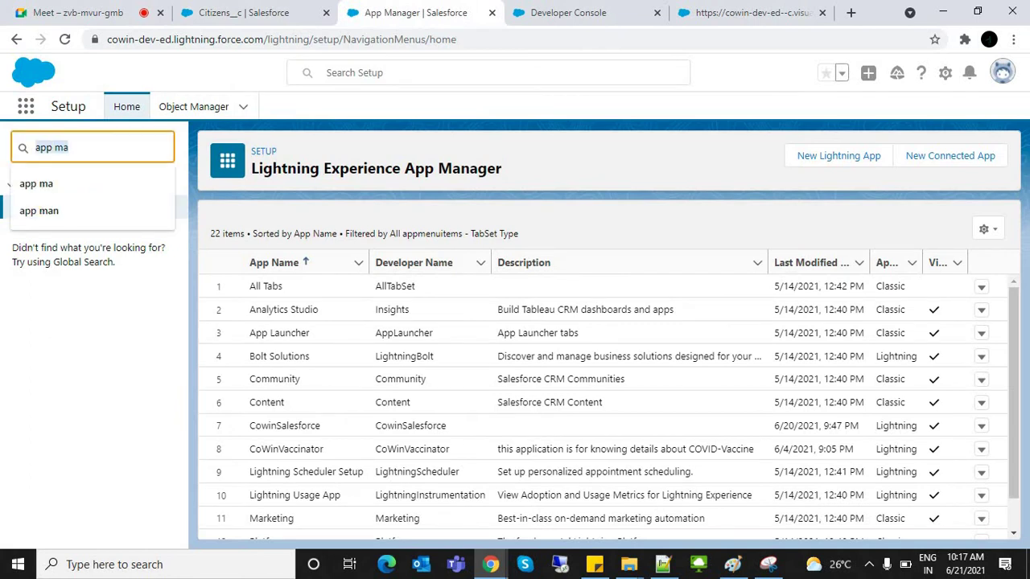
pyautogui.write('use')
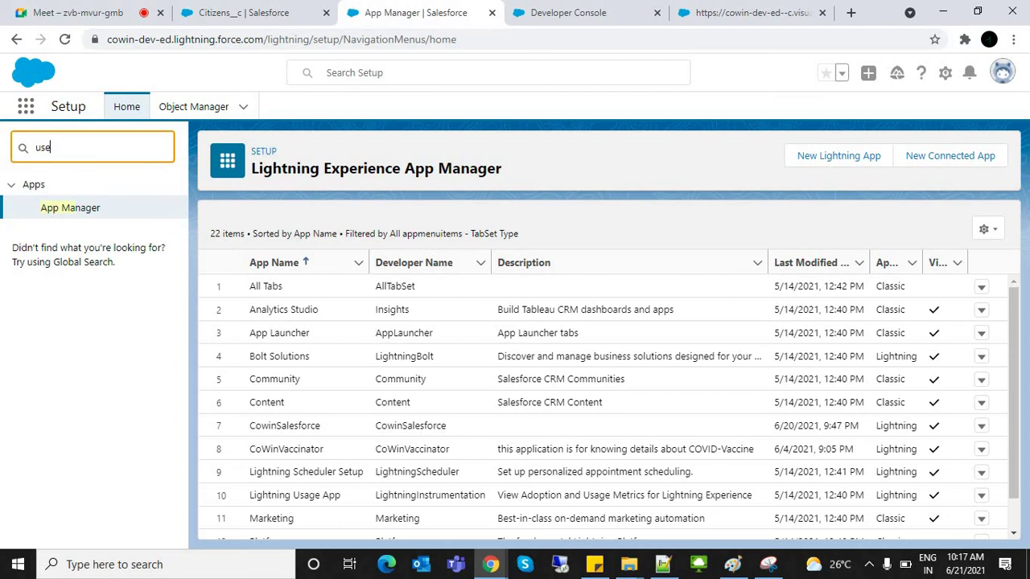
pyautogui.write('rs')
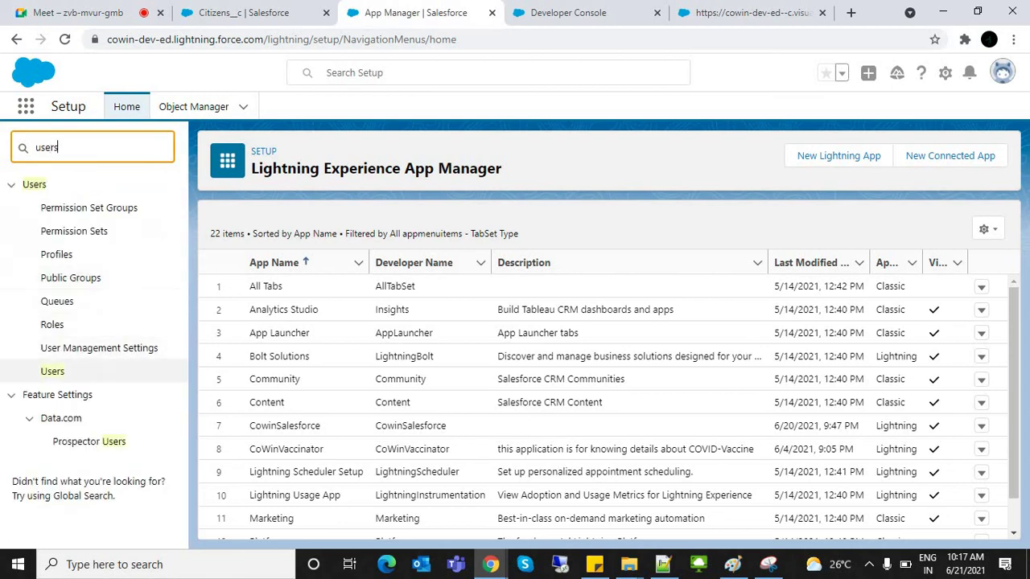
pyautogui.click(52, 371)
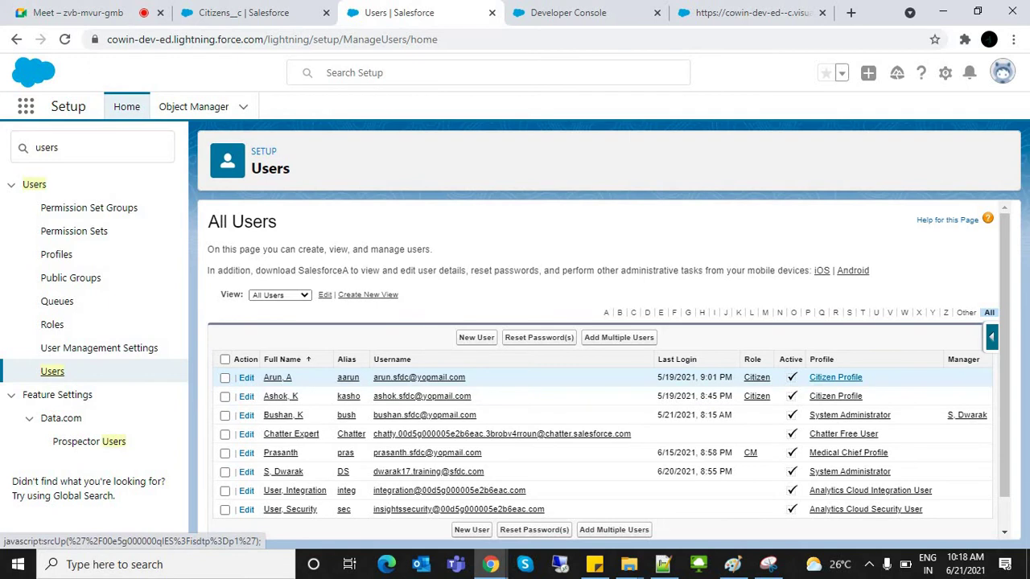
# Step: Open the Citizen Profile detail page and scroll through its sections
pyautogui.click(835, 378)
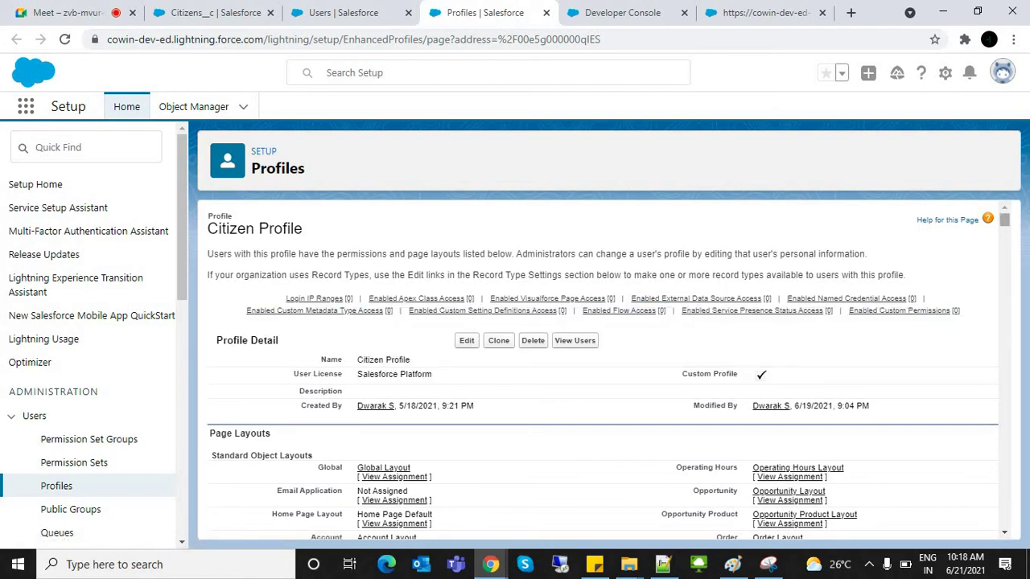
pyautogui.moveTo(1005, 219); pyautogui.dragTo(1004, 499)
pyautogui.scroll(-20, 604, 370)
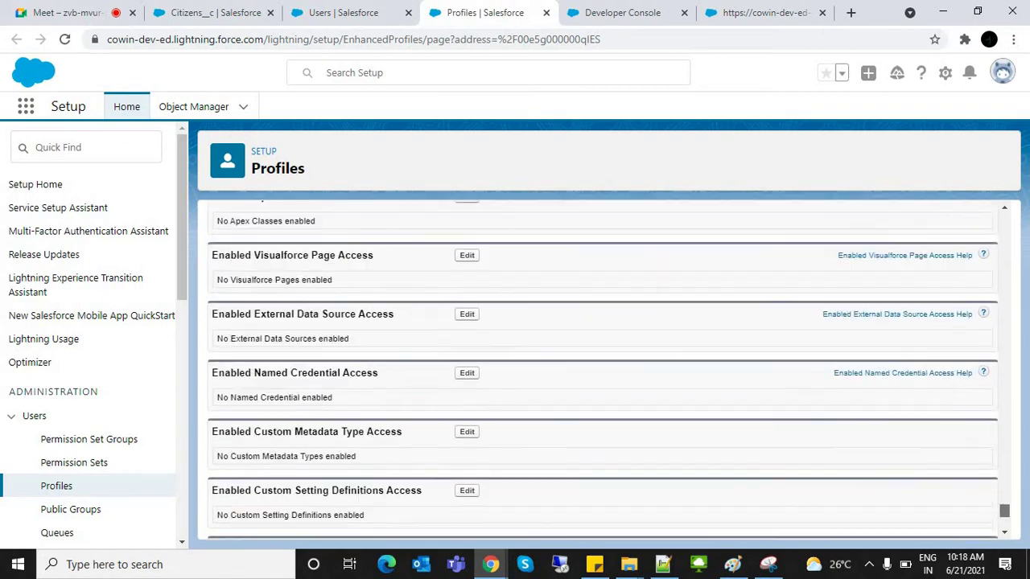
pyautogui.scroll(15, 608, 375)
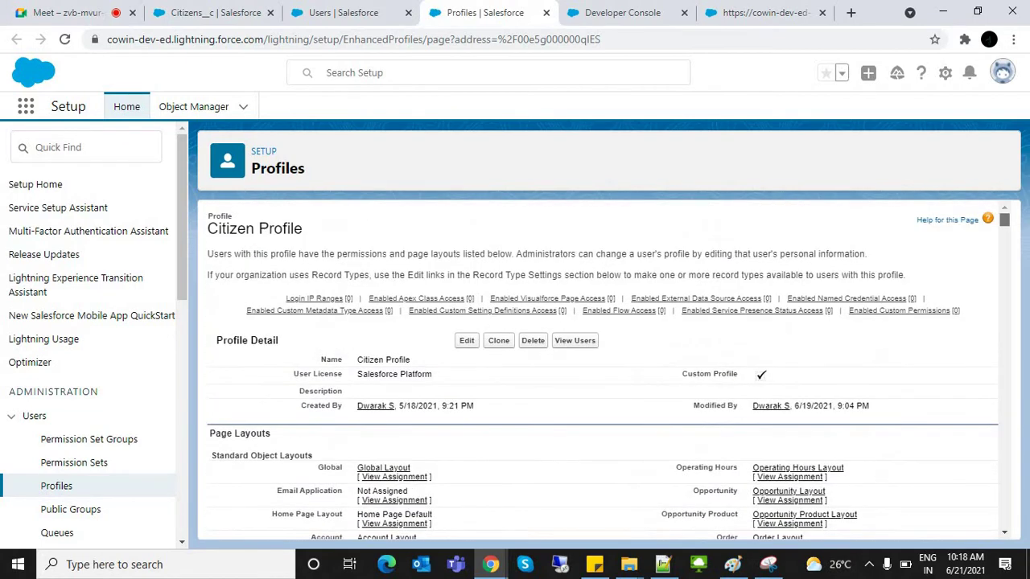
pyautogui.scroll(-2, 602, 370)
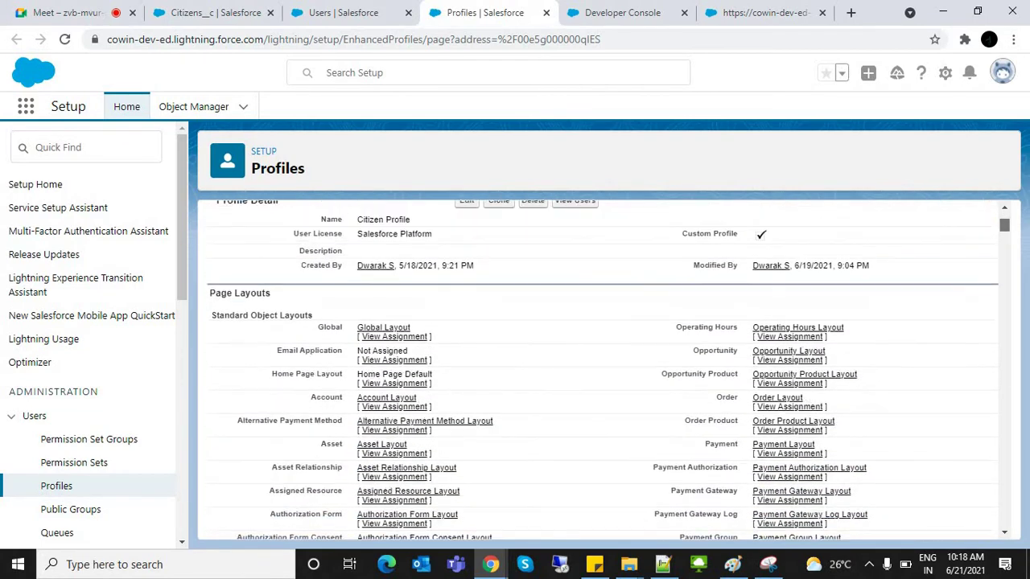
pyautogui.scroll(-1, 603, 370)
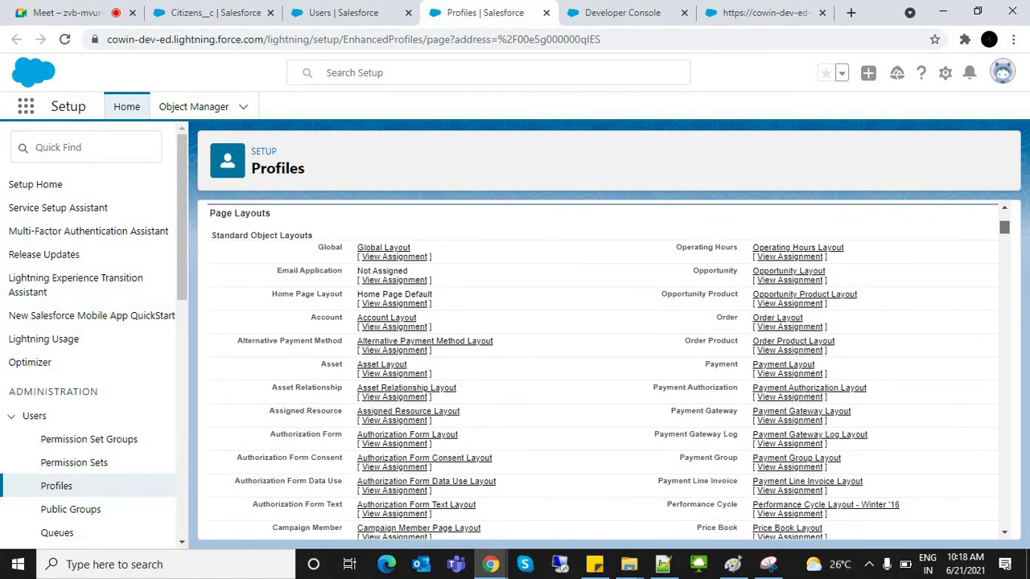
pyautogui.scroll(-5, 603, 370)
pyautogui.scroll(6, 604, 370)
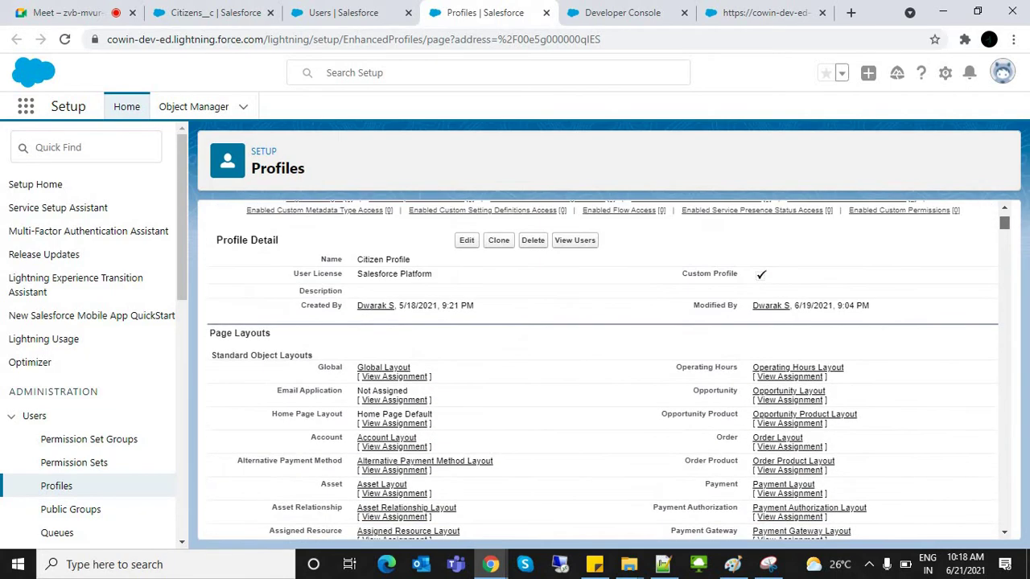
pyautogui.scroll(-1, 603, 370)
pyautogui.scroll(2, 603, 370)
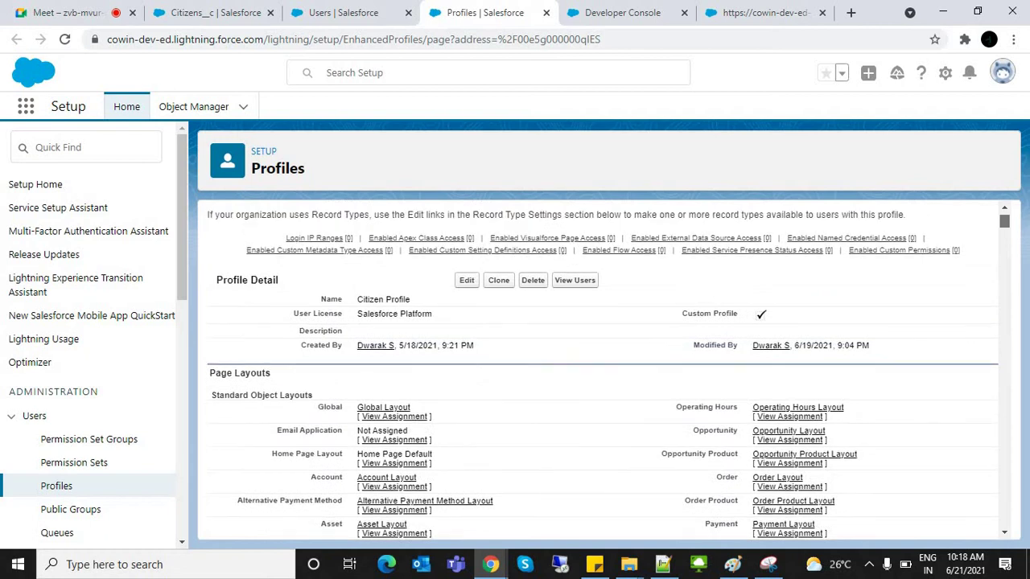
pyautogui.scroll(-3, 603, 370)
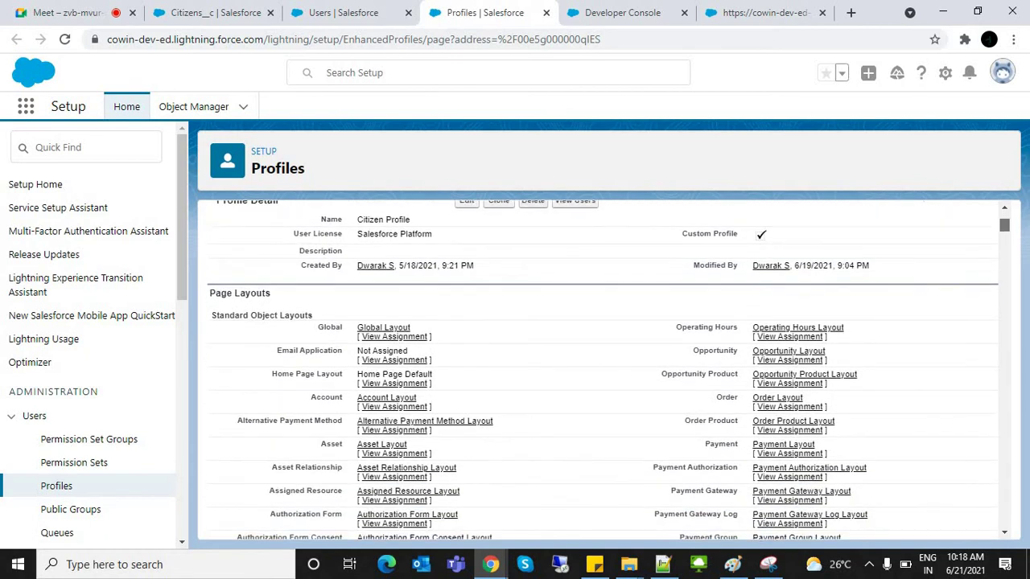
pyautogui.scroll(2, 603, 370)
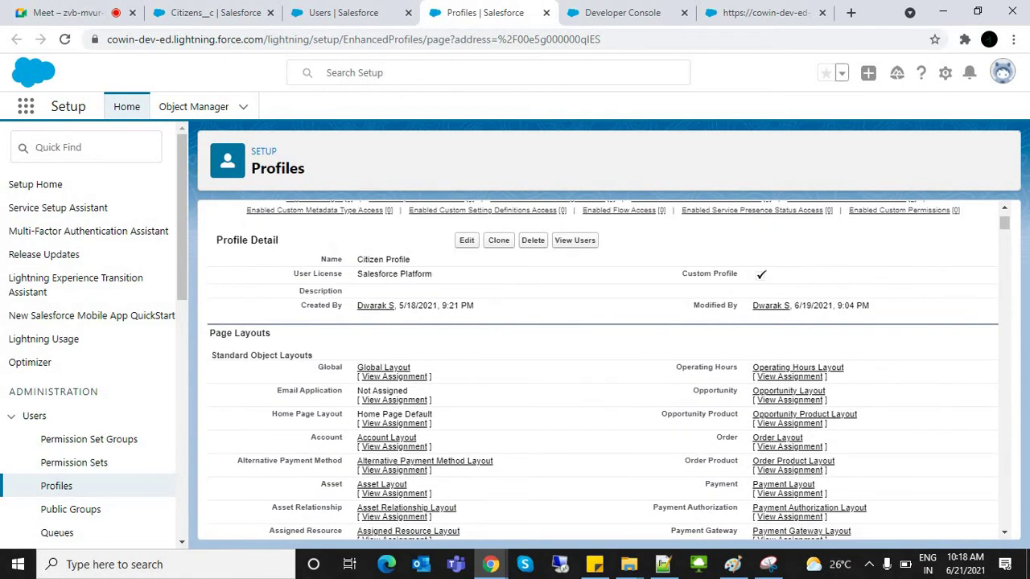
# Step: Highlight the page layout assignments and the Field-Level Security heading
pyautogui.moveTo(273, 332); pyautogui.dragTo(338, 463)
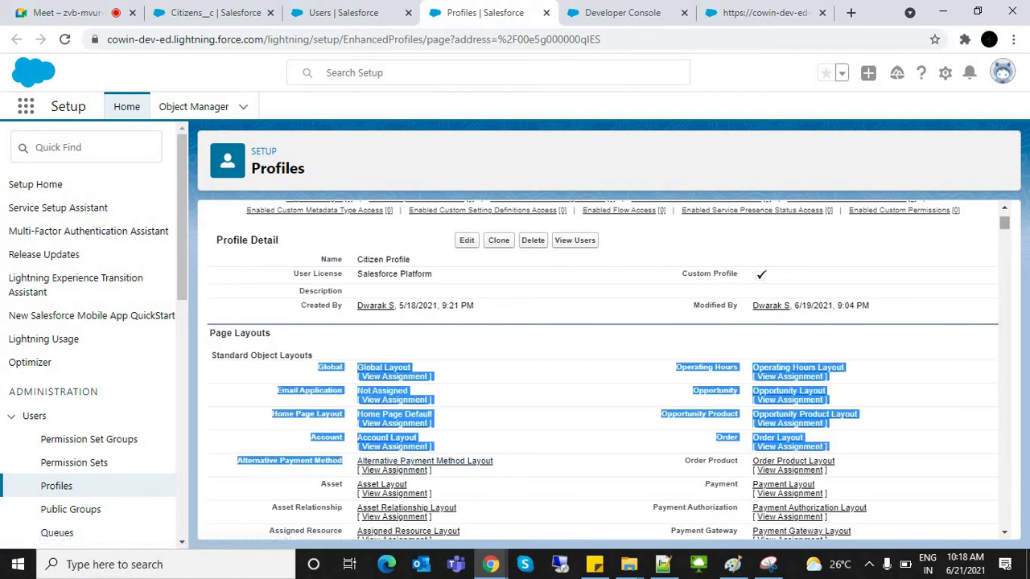
pyautogui.scroll(-10, 608, 370)
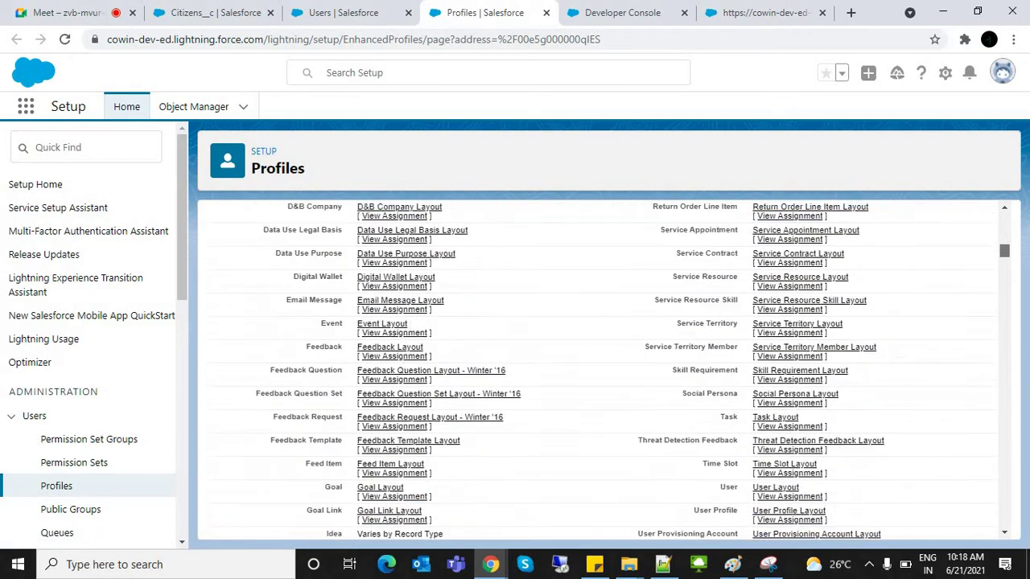
pyautogui.scroll(-8, 609, 370)
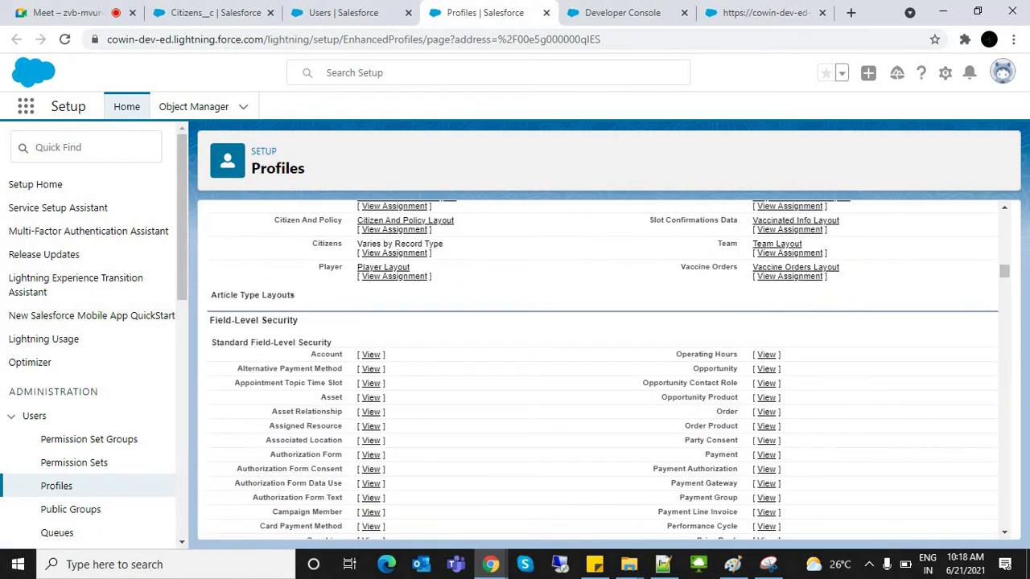
pyautogui.moveTo(215, 320); pyautogui.dragTo(385, 484)
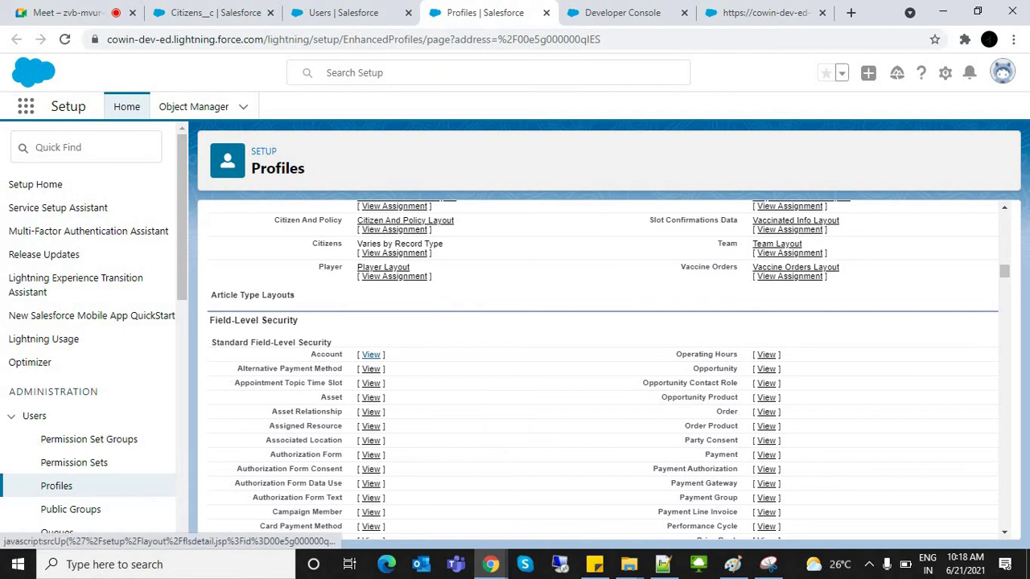
pyautogui.click(371, 354)
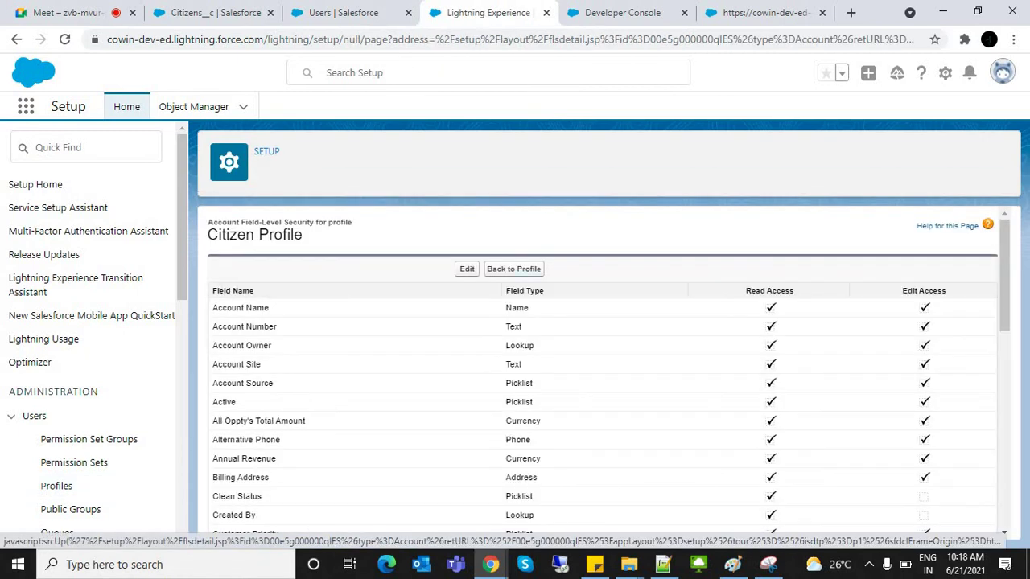
pyautogui.click(513, 268)
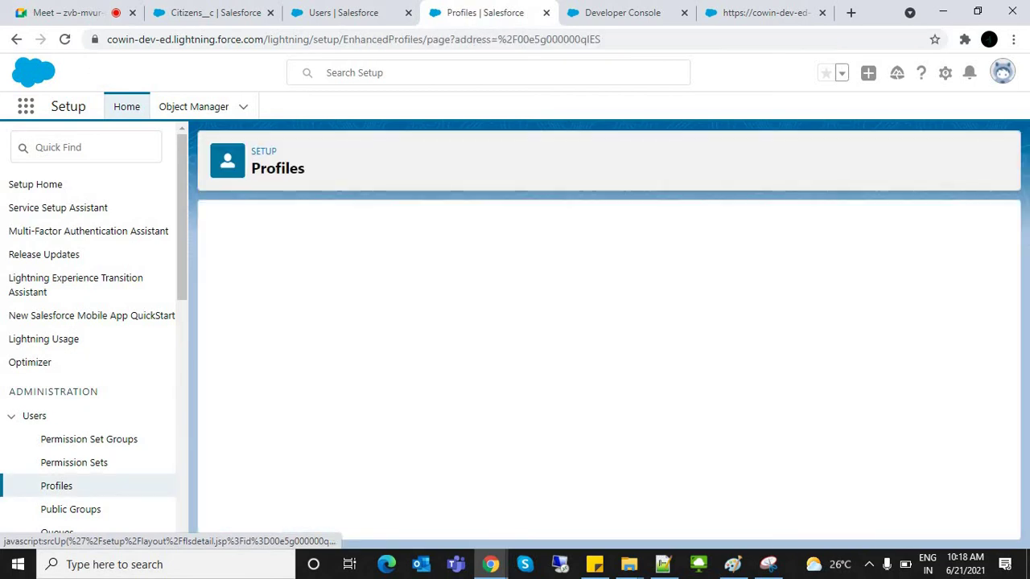
pyautogui.moveTo(488, 311)
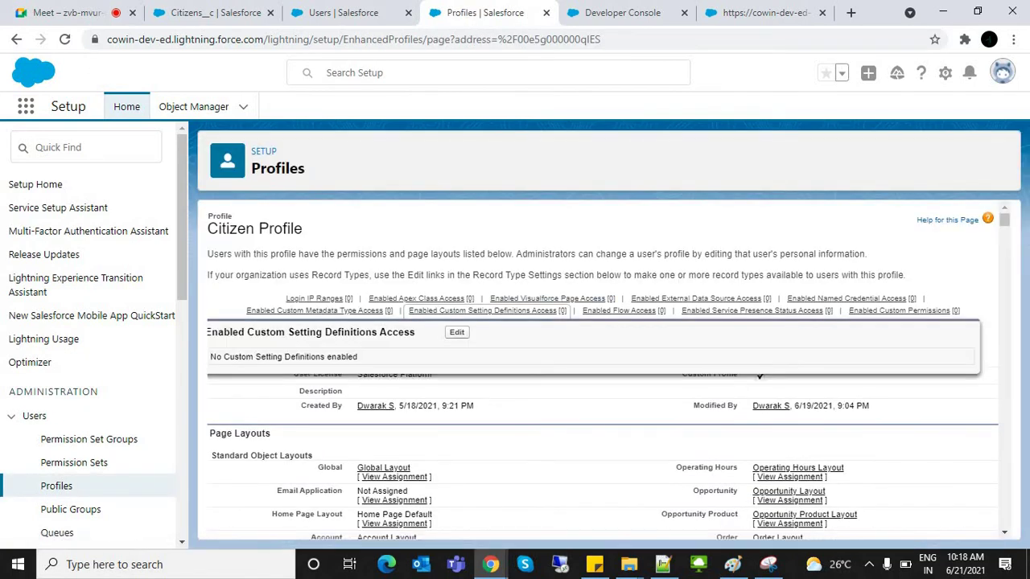
pyautogui.click(466, 341)
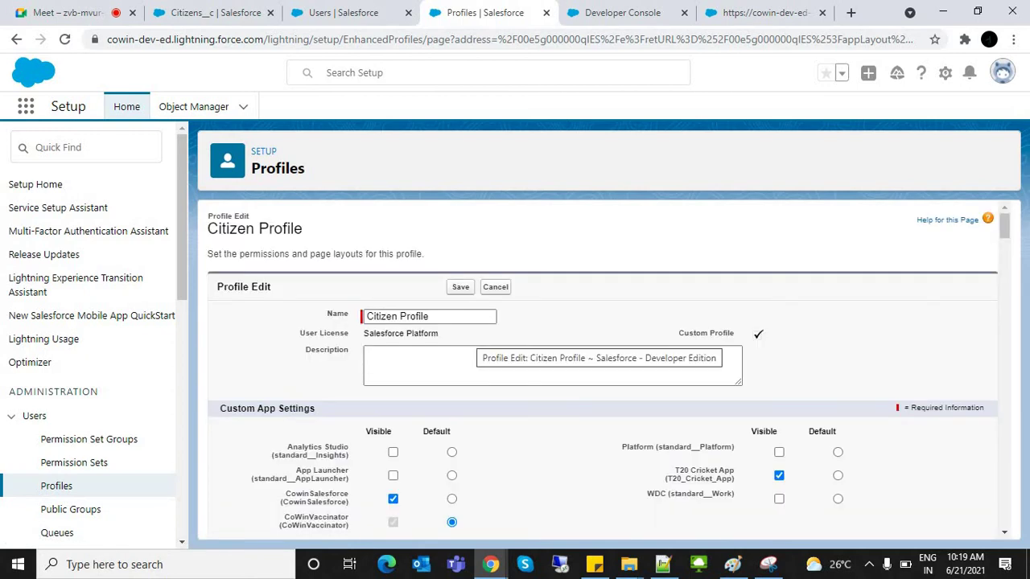
pyautogui.moveTo(985, 408); pyautogui.dragTo(256, 408)
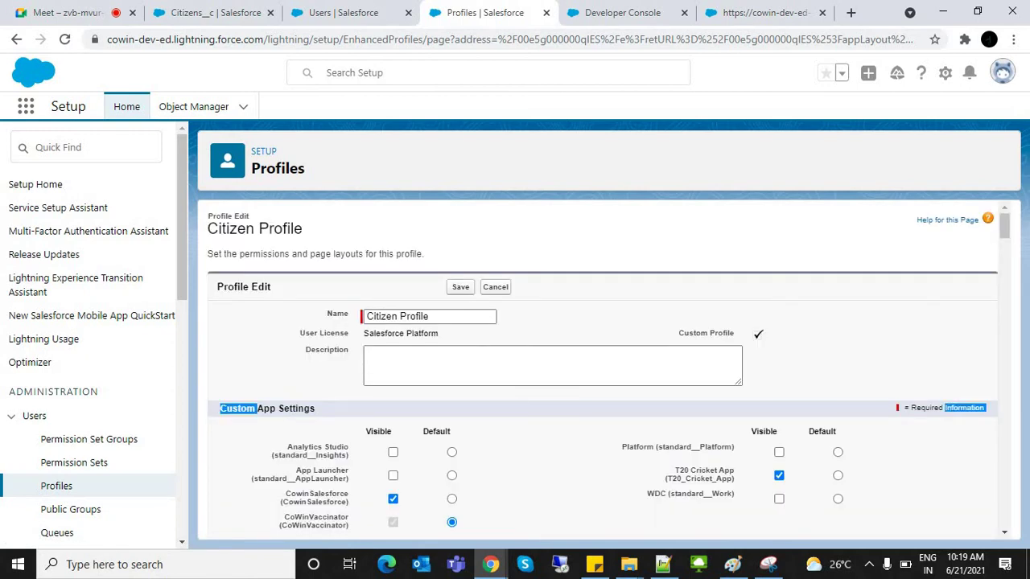
pyautogui.moveTo(1004, 225)
pyautogui.mouseDown()
pyautogui.moveTo(1004, 518)
pyautogui.moveTo(1004, 227)
pyautogui.mouseUp()
pyautogui.click(495, 286)
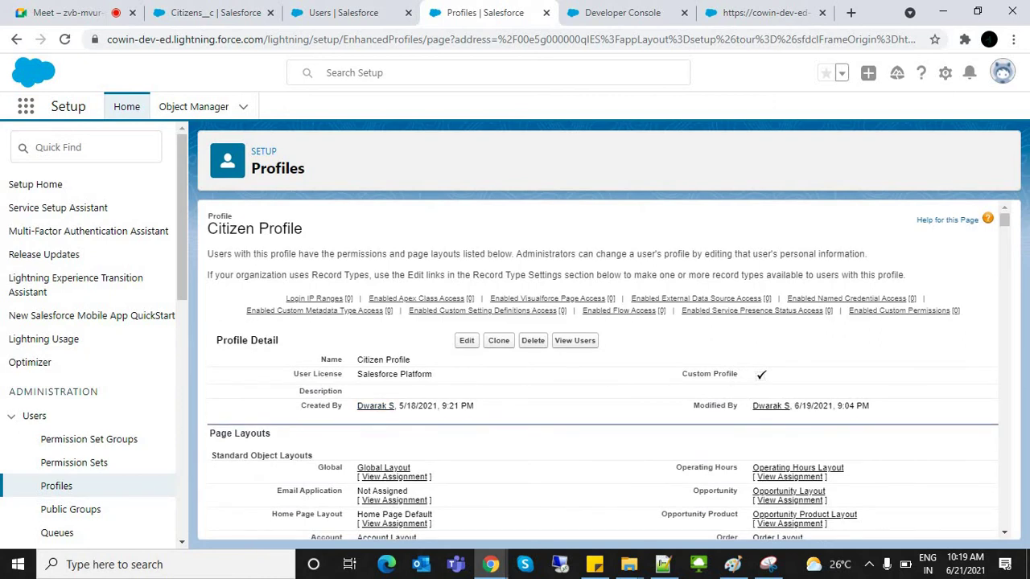
# Step: Find User Management Settings with a 'user' Quick Find search and open it
pyautogui.click(88, 148)
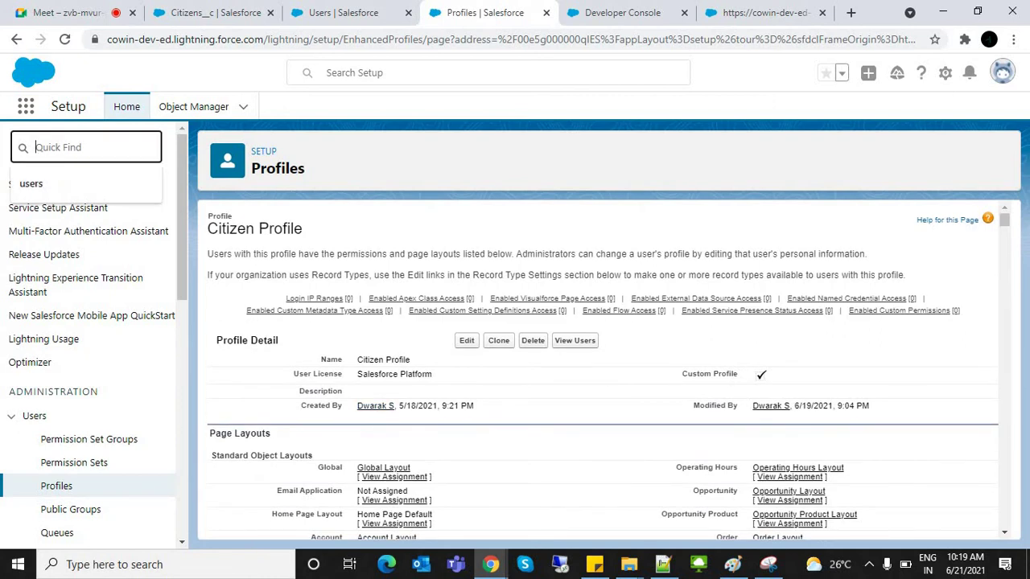
pyautogui.write('user s')
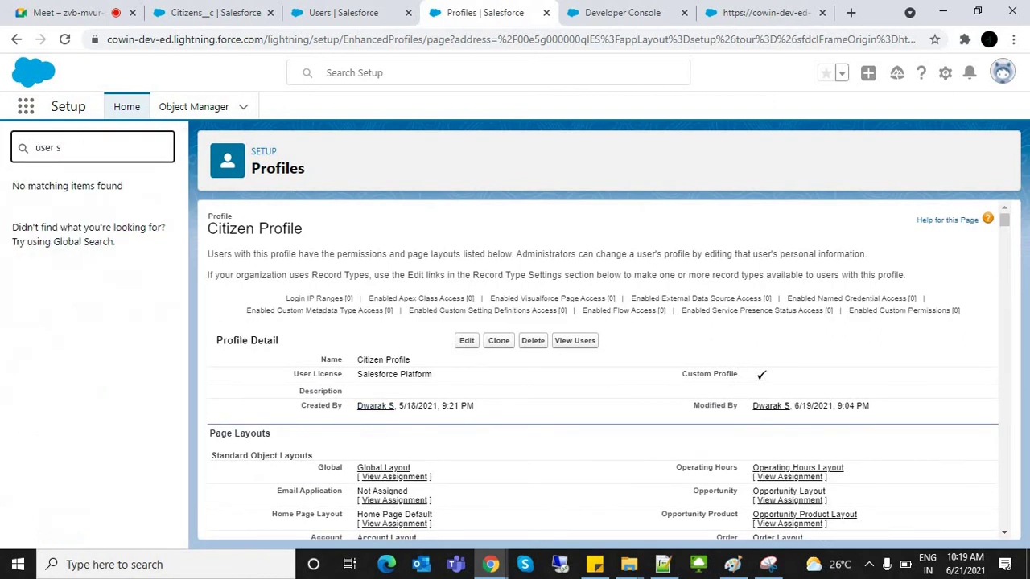
pyautogui.press('BackSpace')
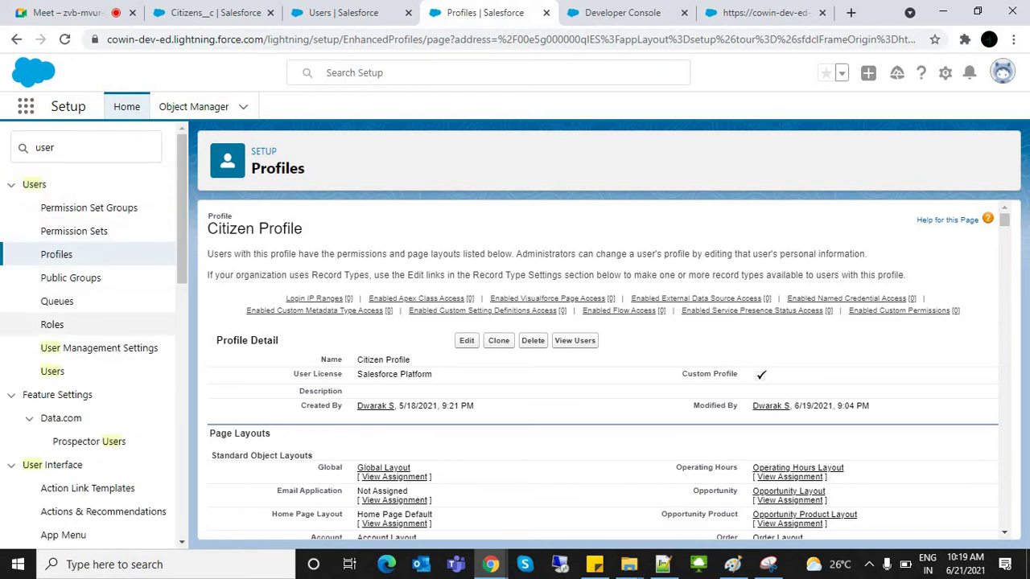
pyautogui.click(99, 348)
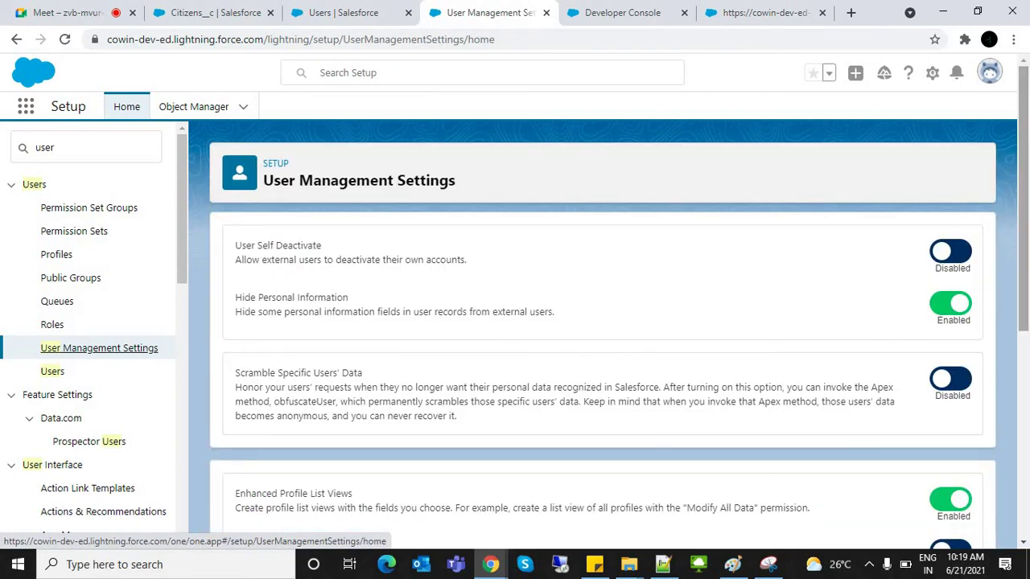
# Step: Switch the Enhanced Profile User Interface setting to Enabled
pyautogui.scroll(-4, 603, 337)
pyautogui.scroll(-1, 604, 337)
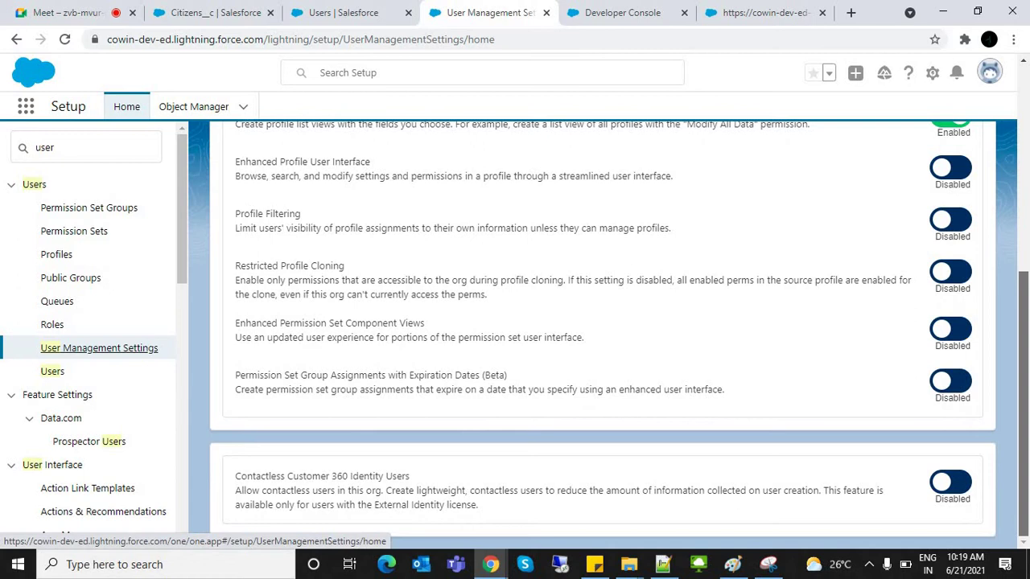
pyautogui.scroll(1, 603, 336)
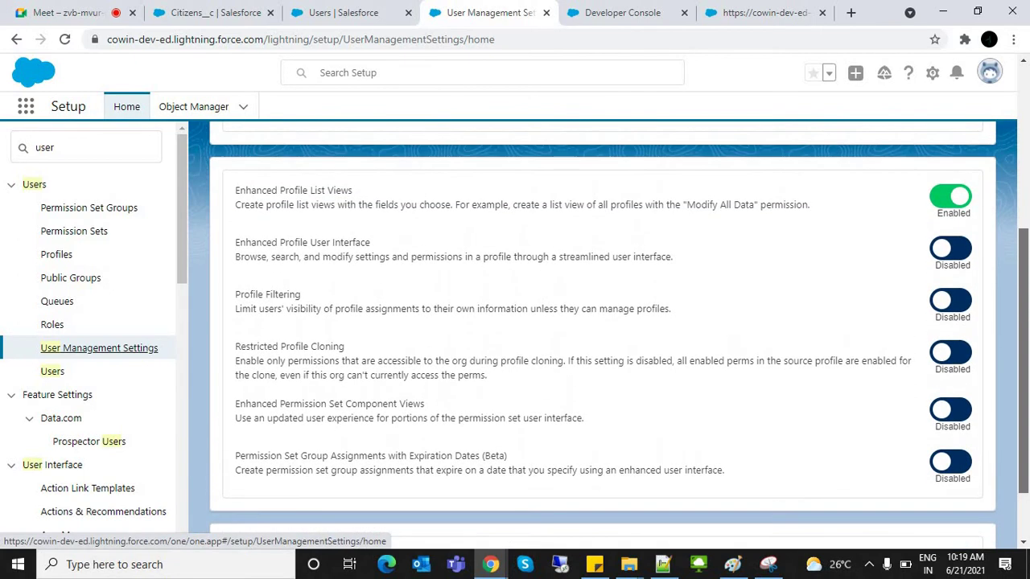
pyautogui.scroll(-1, 603, 322)
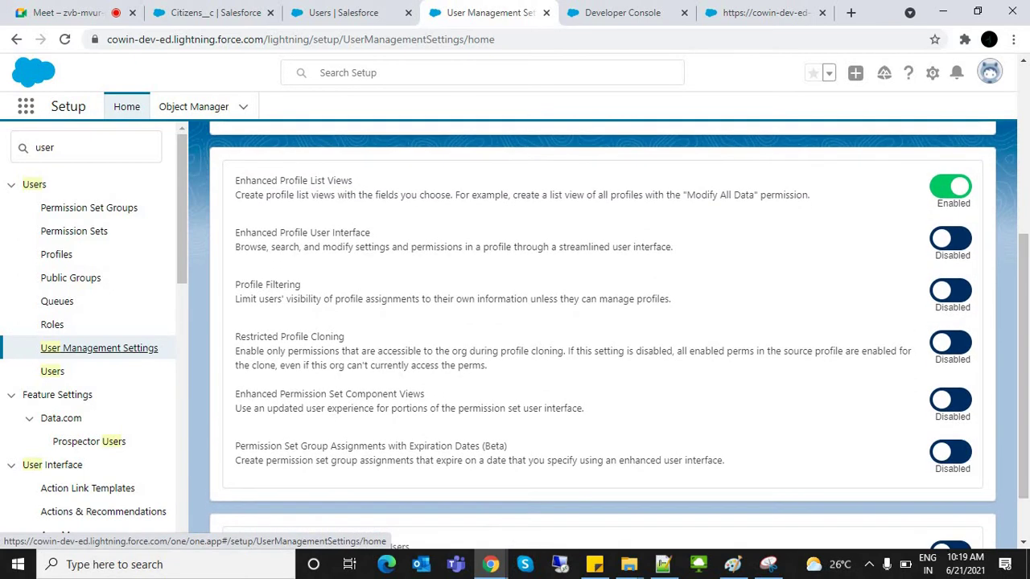
pyautogui.moveTo(235, 232); pyautogui.dragTo(370, 232)
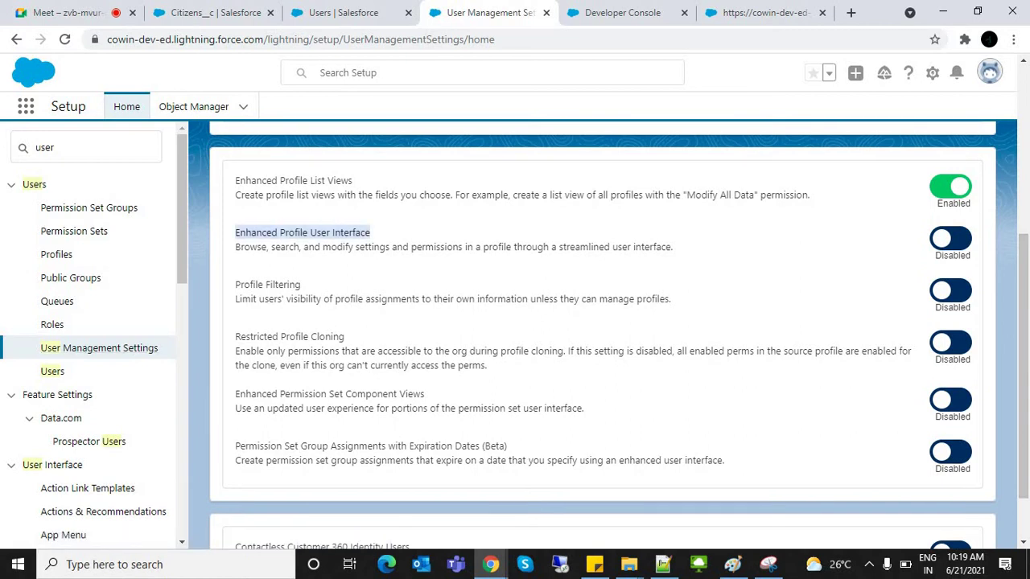
pyautogui.click(950, 238)
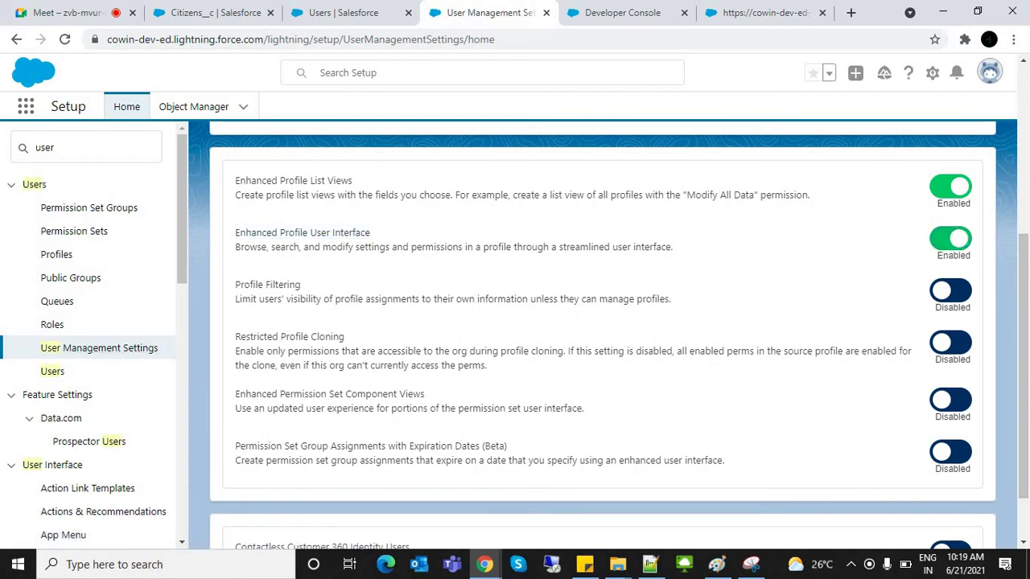
pyautogui.scroll(-1, 603, 322)
pyautogui.scroll(10, 603, 322)
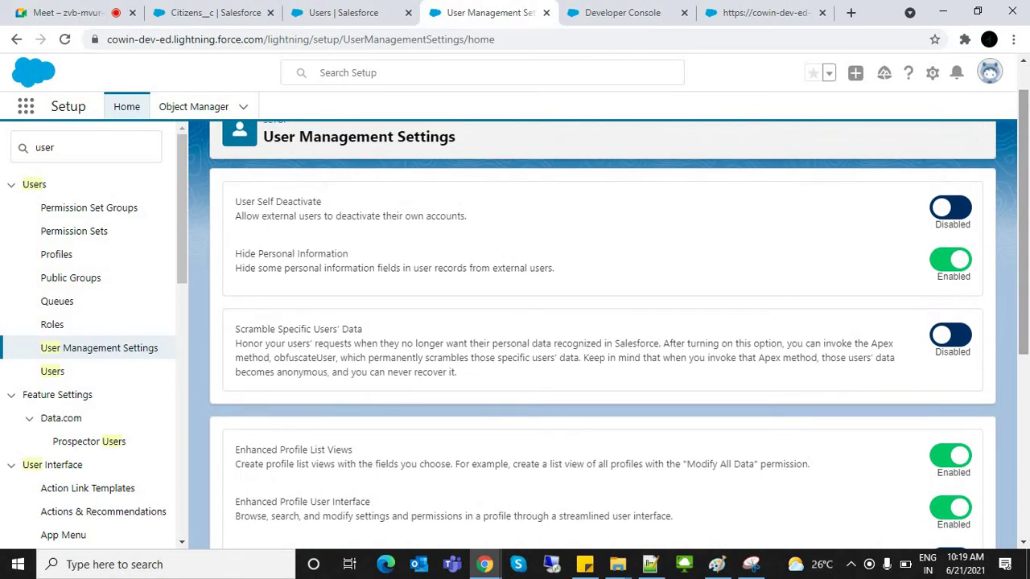
# Step: Open the Profiles setup page in a new browser tab
pyautogui.click(81, 148)
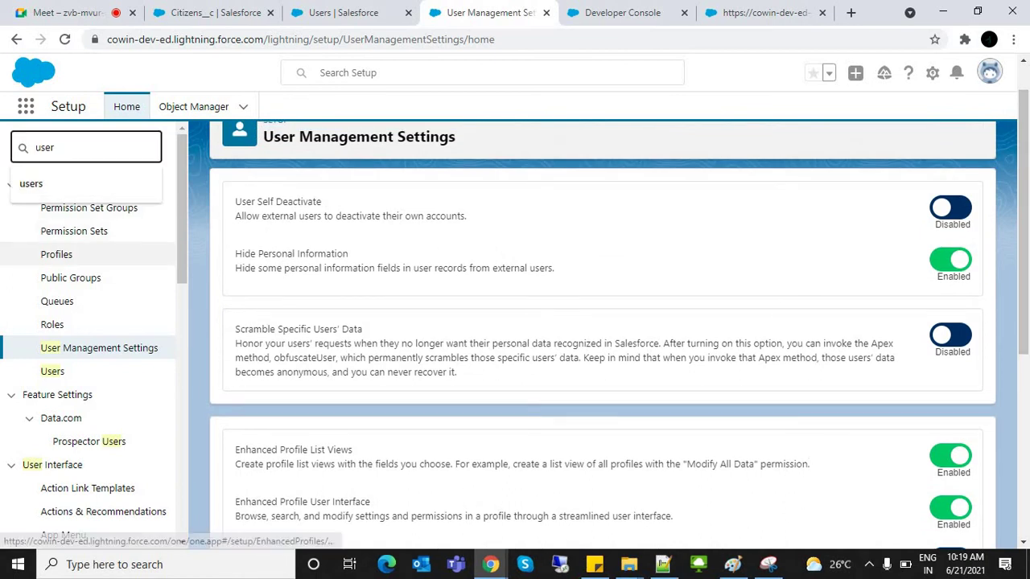
pyautogui.rightClick(70, 262)
pyautogui.click(117, 272)
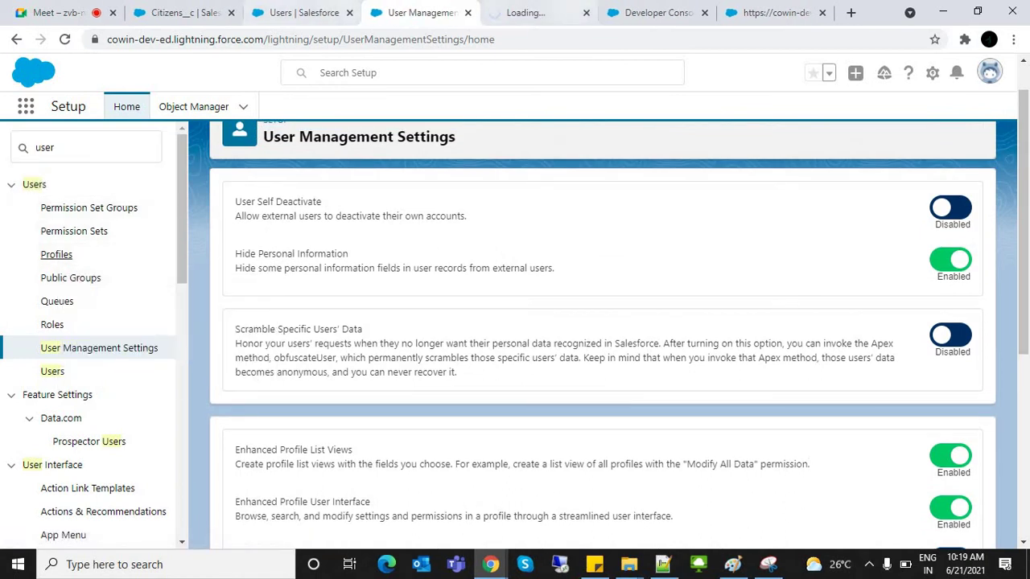
pyautogui.hotkey('ctrl', 'Tab')
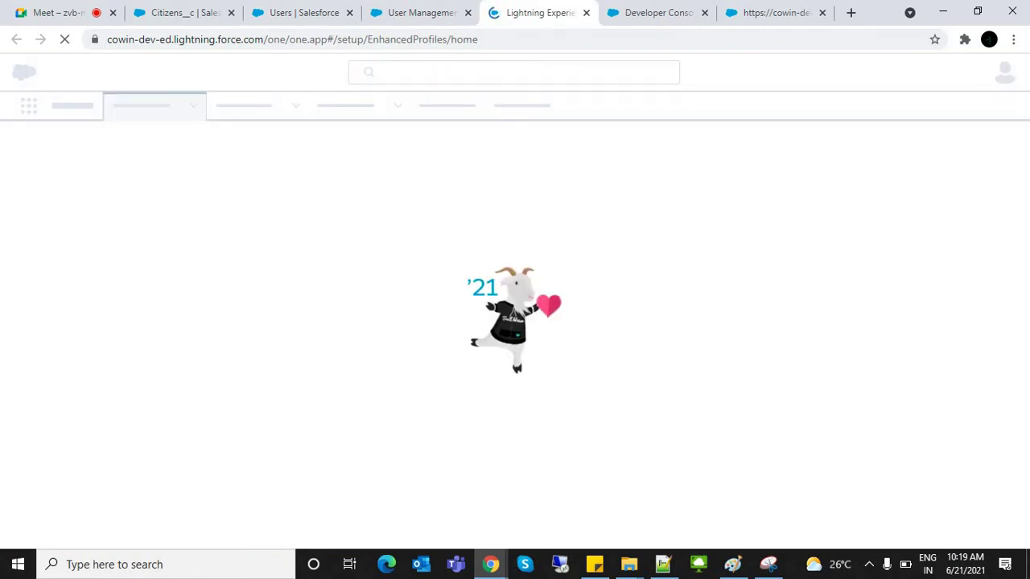
# Step: Open Citizen Profile from the users list, decline the tour, and return to User Management Settings
pyautogui.hotkey('ctrl', 'shift', 'Tab')
pyautogui.hotkey('ctrl', 'shift', 'Tab')
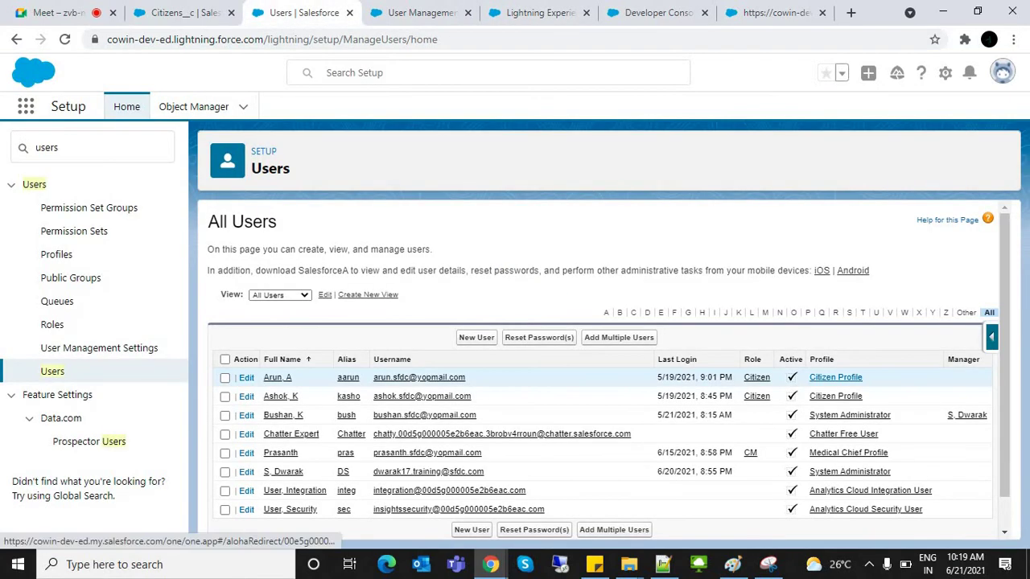
pyautogui.click(836, 378)
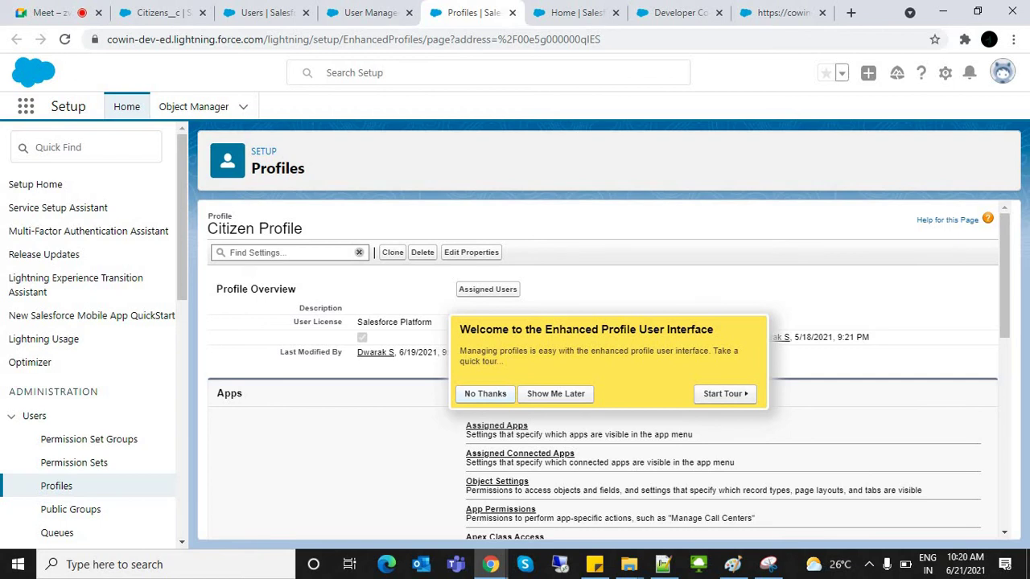
pyautogui.click(485, 393)
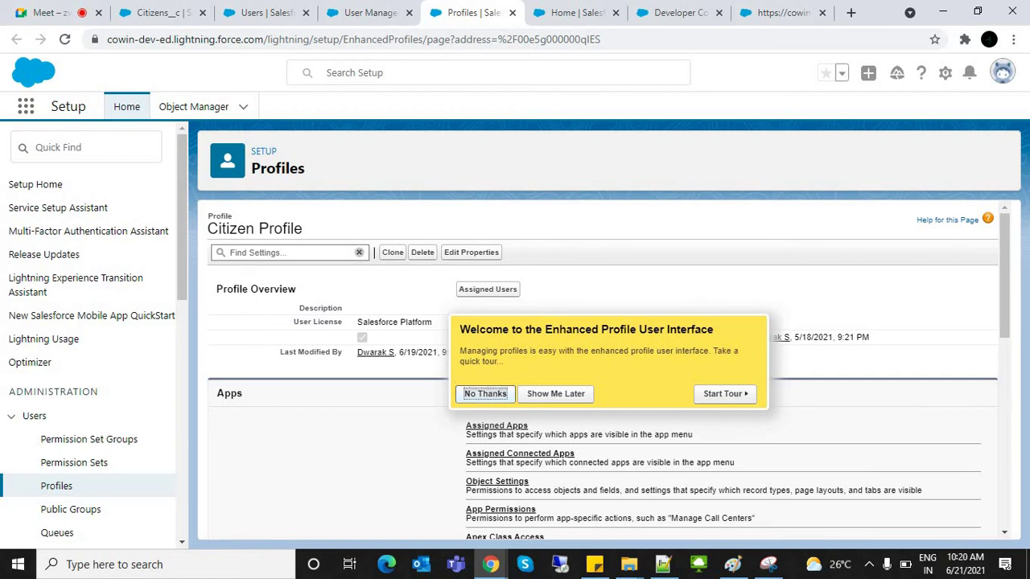
pyautogui.click(370, 12)
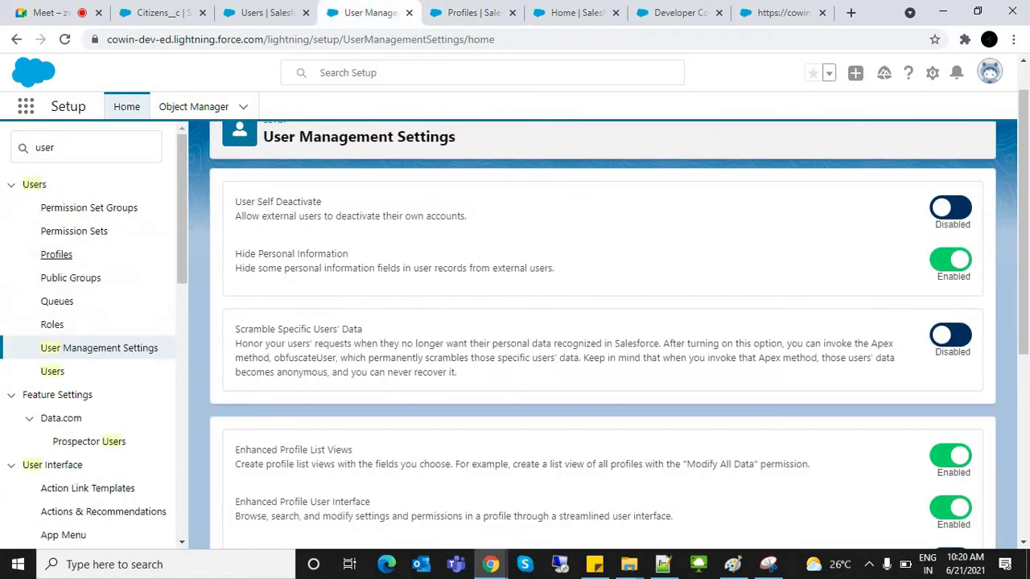
# Step: Return to the enhanced Citizen Profile tab and scroll through its Apps and System sections
pyautogui.moveTo(235, 501); pyautogui.dragTo(370, 501)
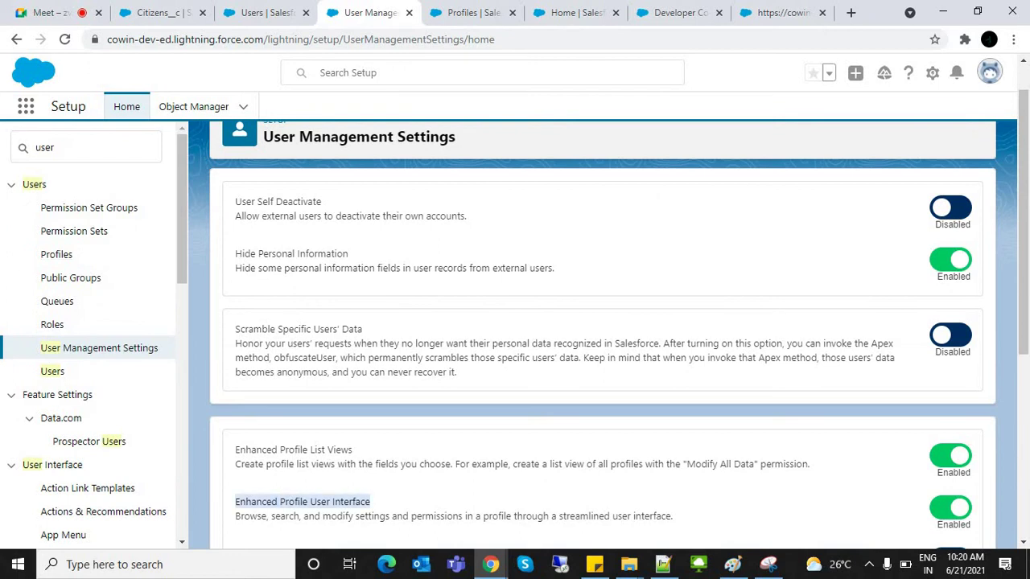
pyautogui.hotkey('ctrl', 'Tab')
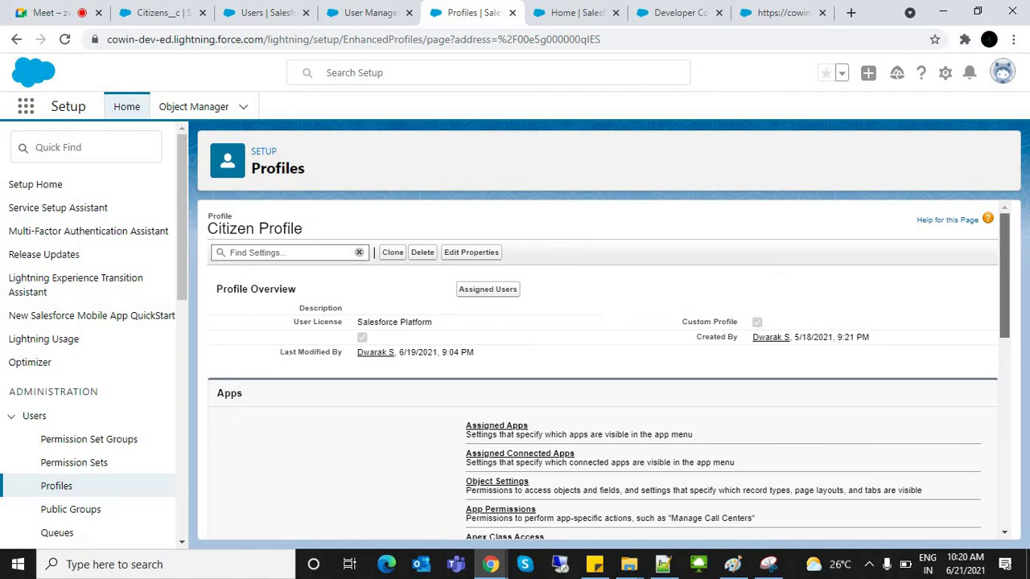
pyautogui.scroll(-6, 603, 371)
pyautogui.scroll(6, 603, 370)
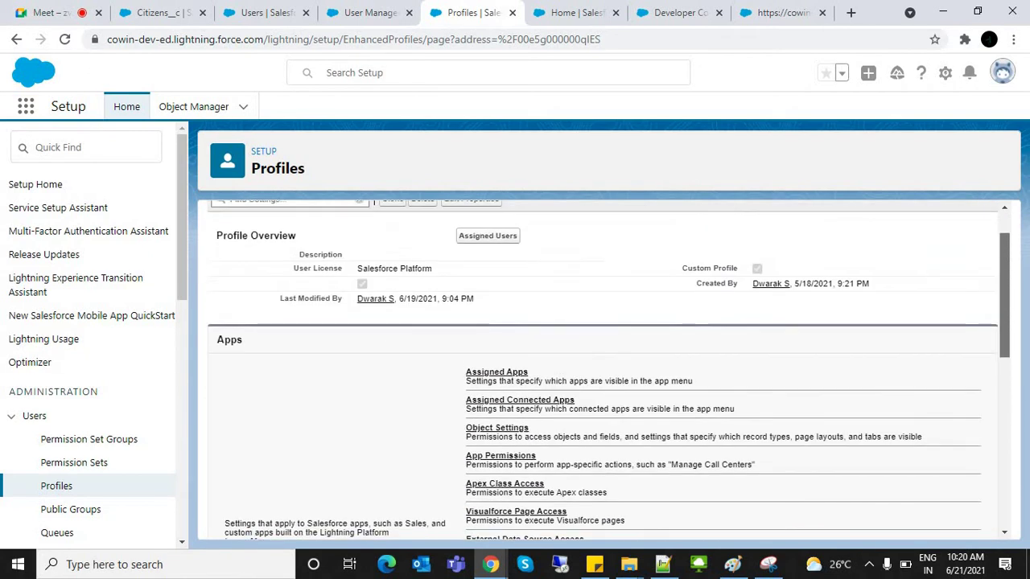
pyautogui.scroll(-5, 604, 370)
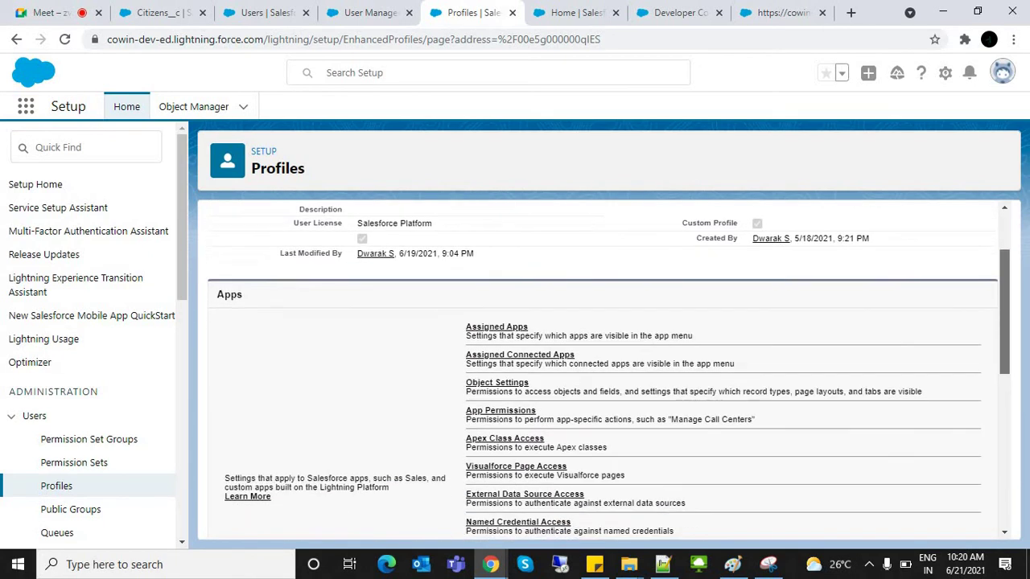
pyautogui.scroll(-2, 603, 370)
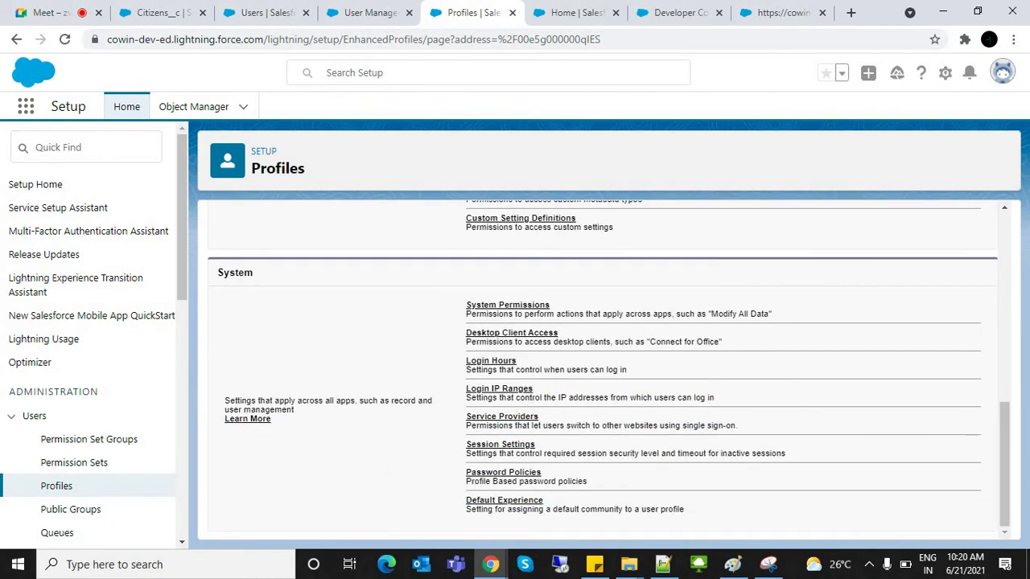
pyautogui.scroll(7, 604, 370)
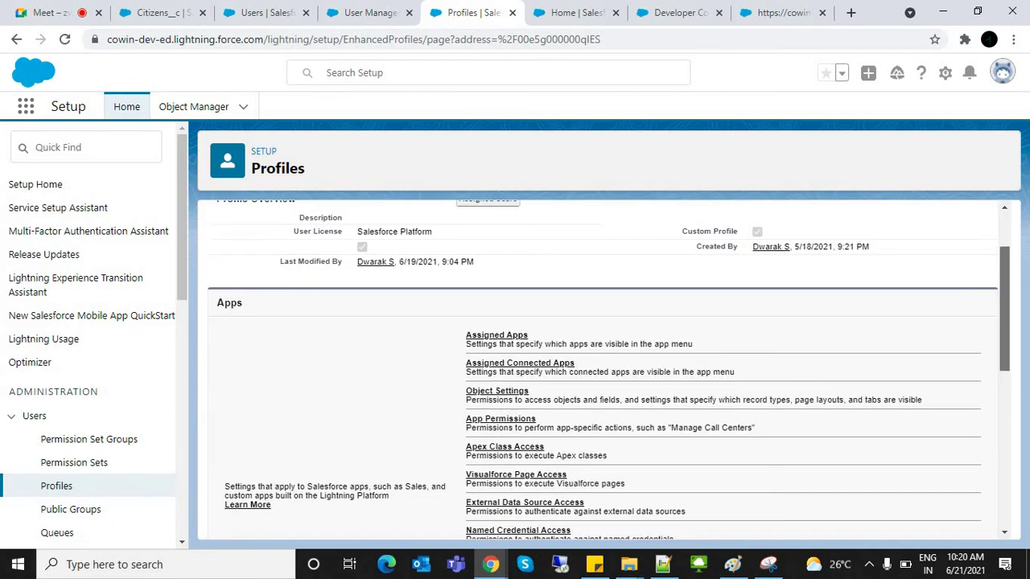
pyautogui.scroll(1, 603, 370)
pyautogui.scroll(-1, 603, 370)
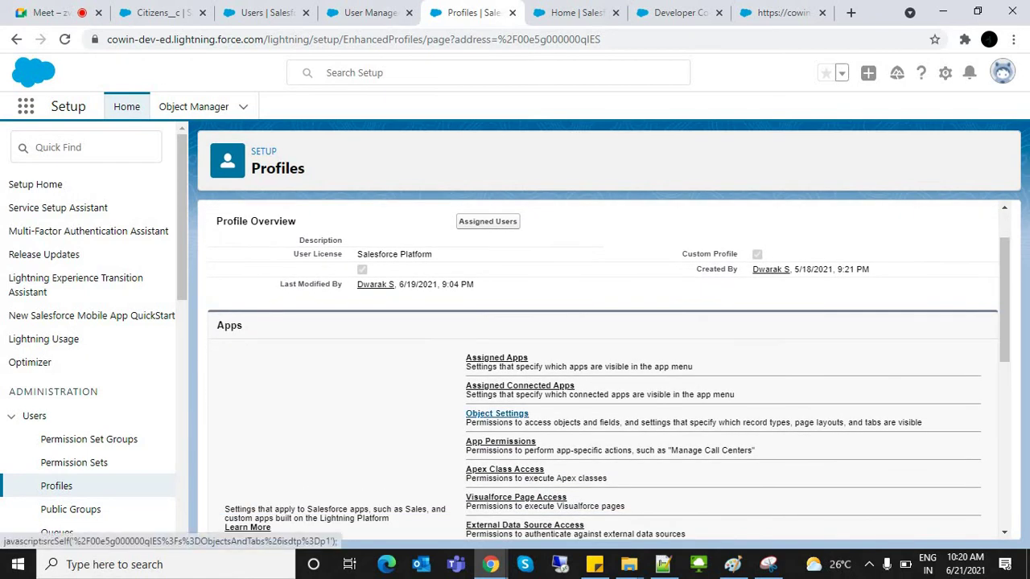
# Step: Open the Citizen Profile's Object Settings and dismiss the tour popup
pyautogui.click(496, 413)
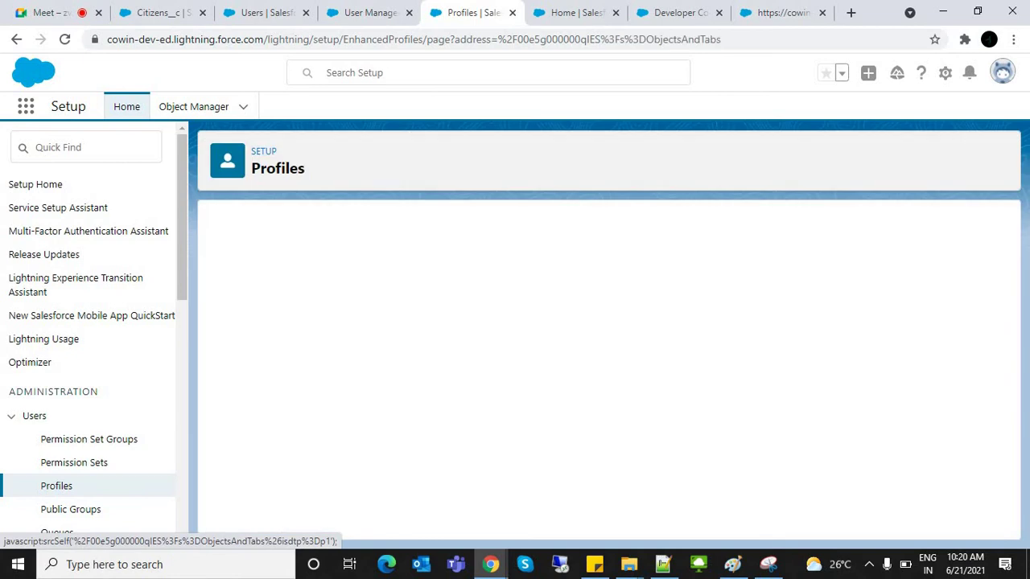
pyautogui.press('Tab')
pyautogui.press('Return')
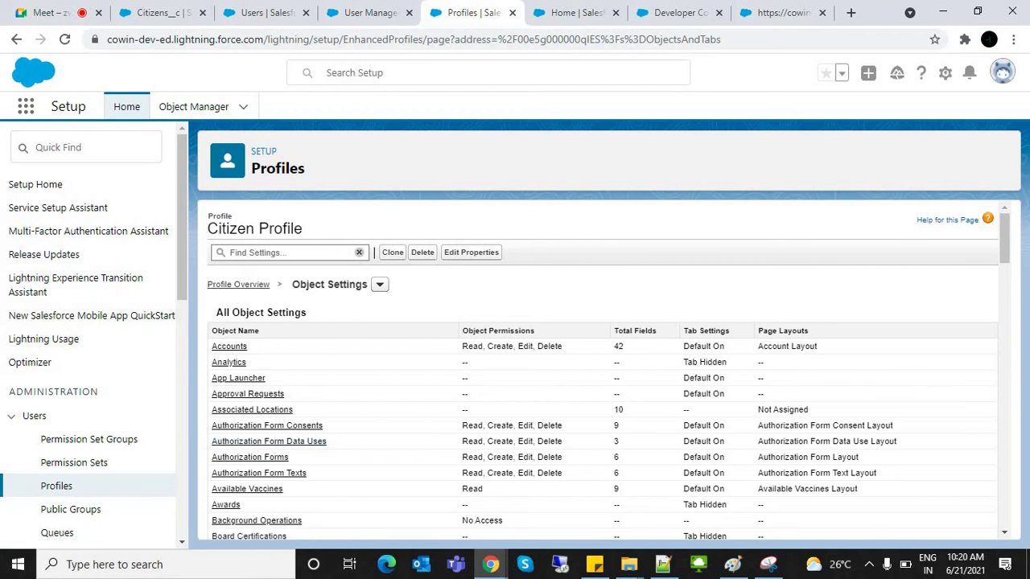
pyautogui.scroll(-15, 603, 403)
pyautogui.scroll(15, 603, 402)
pyautogui.scroll(-8, 604, 370)
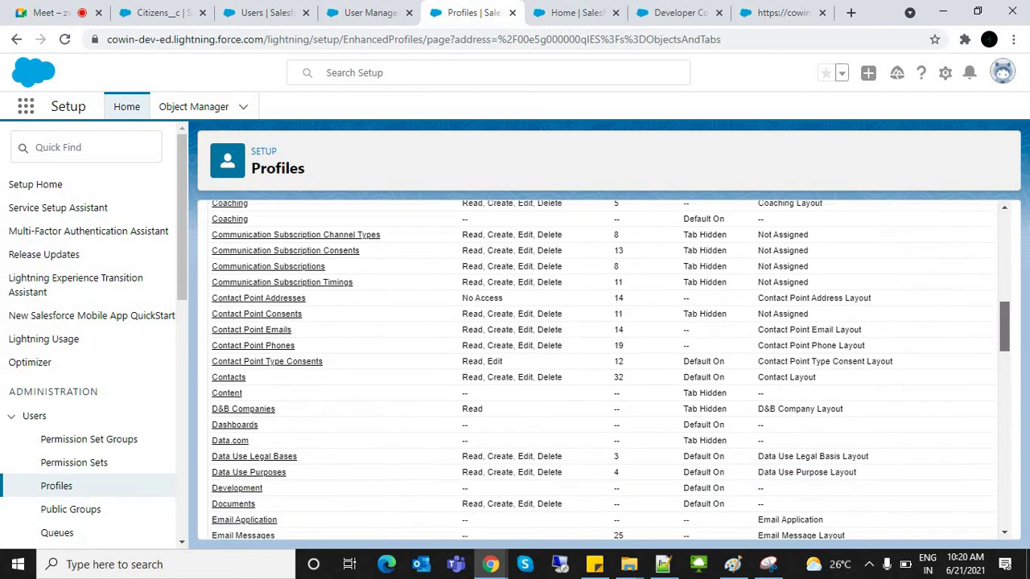
pyautogui.scroll(-3, 604, 370)
# Step: Locate the Citizens row: Read, Create, Edit permissions, 29 fields, tab Default On
pyautogui.hotkey('ctrl', 'f')
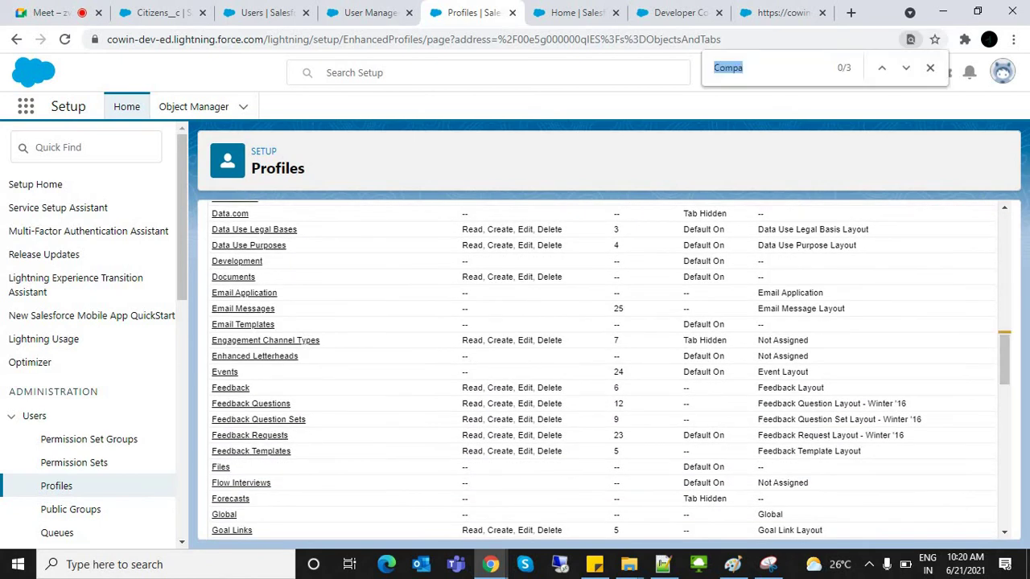
pyautogui.write('Citiezen')
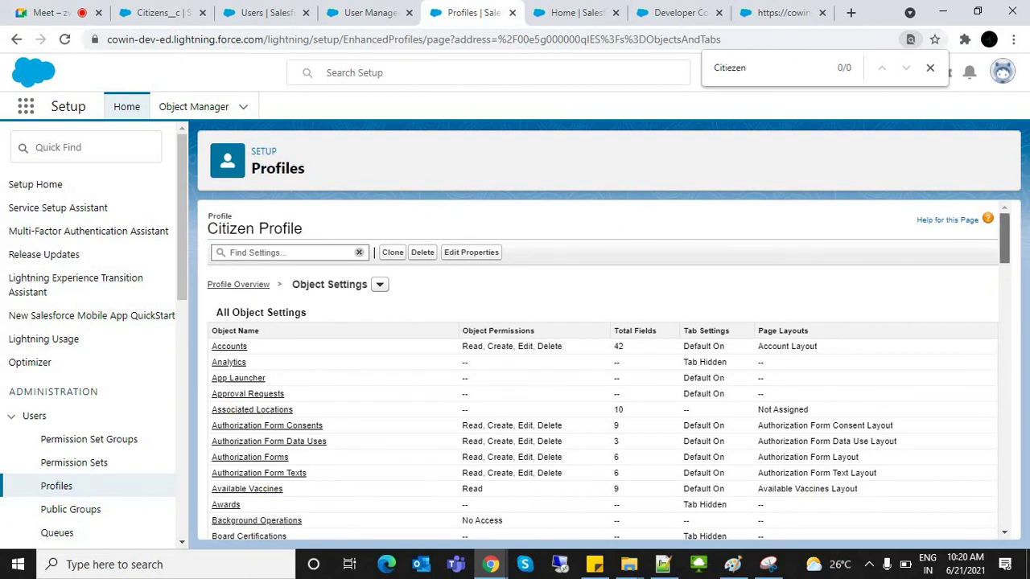
pyautogui.scroll(-6, 603, 370)
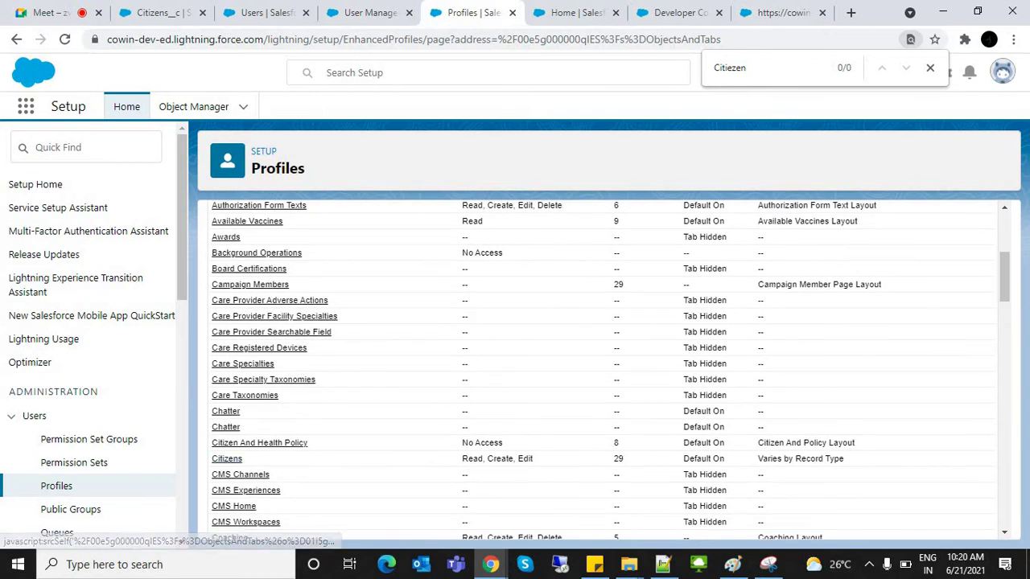
pyautogui.doubleClick(227, 458)
pyautogui.moveTo(460, 459); pyautogui.dragTo(845, 459)
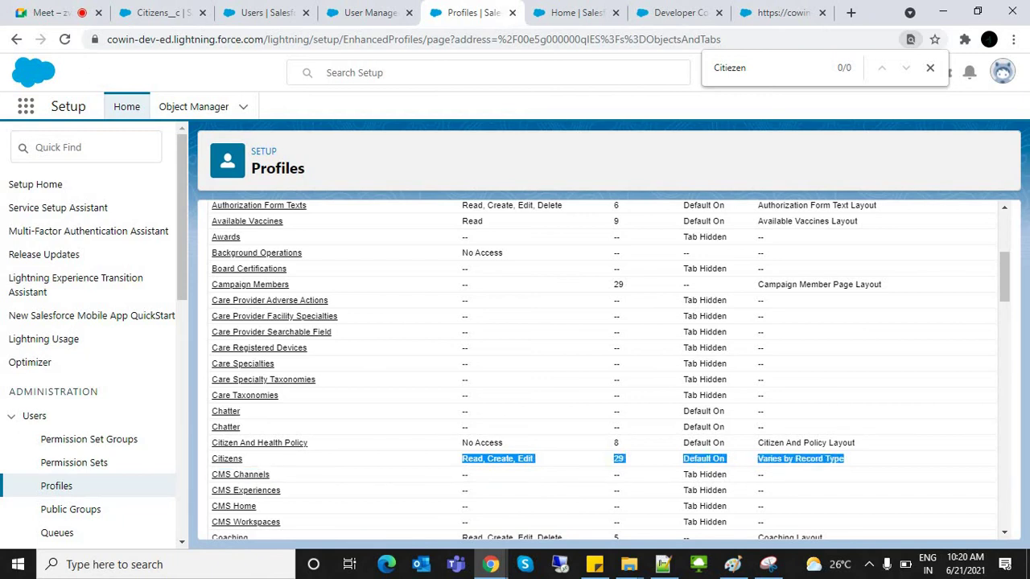
pyautogui.doubleClick(618, 459)
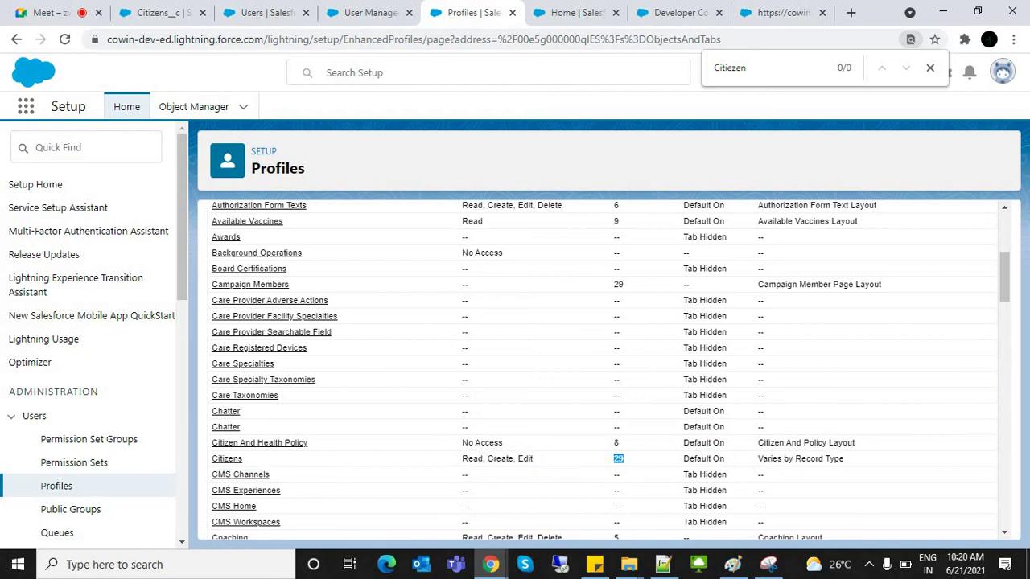
pyautogui.tripleClick(489, 458)
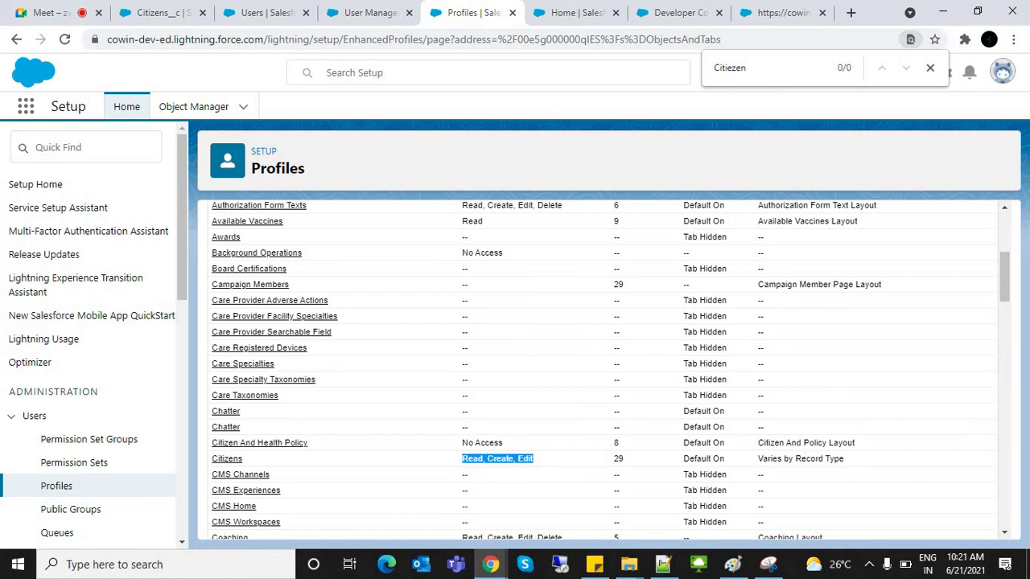
pyautogui.tripleClick(703, 459)
pyautogui.scroll(5, 603, 370)
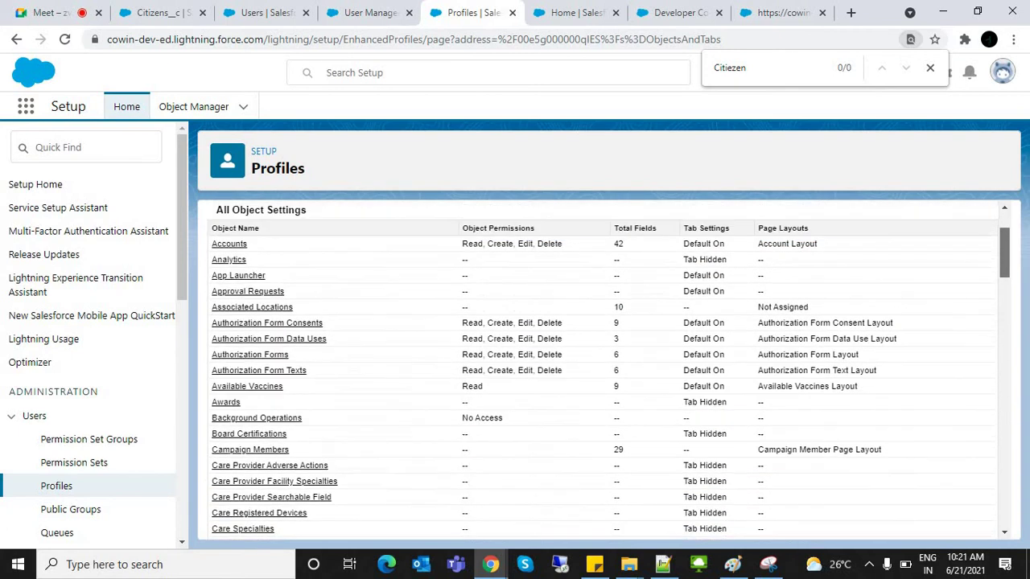
pyautogui.scroll(-3, 604, 371)
pyautogui.scroll(-3, 603, 370)
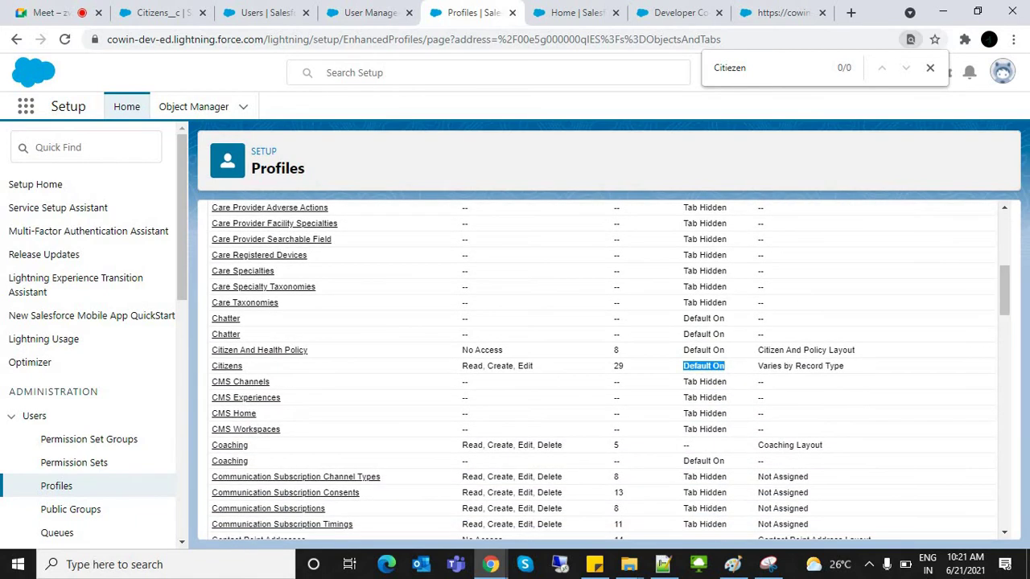
# Step: Open the Citizens object settings for editing, keeping the tab setting at Default On
pyautogui.click(227, 366)
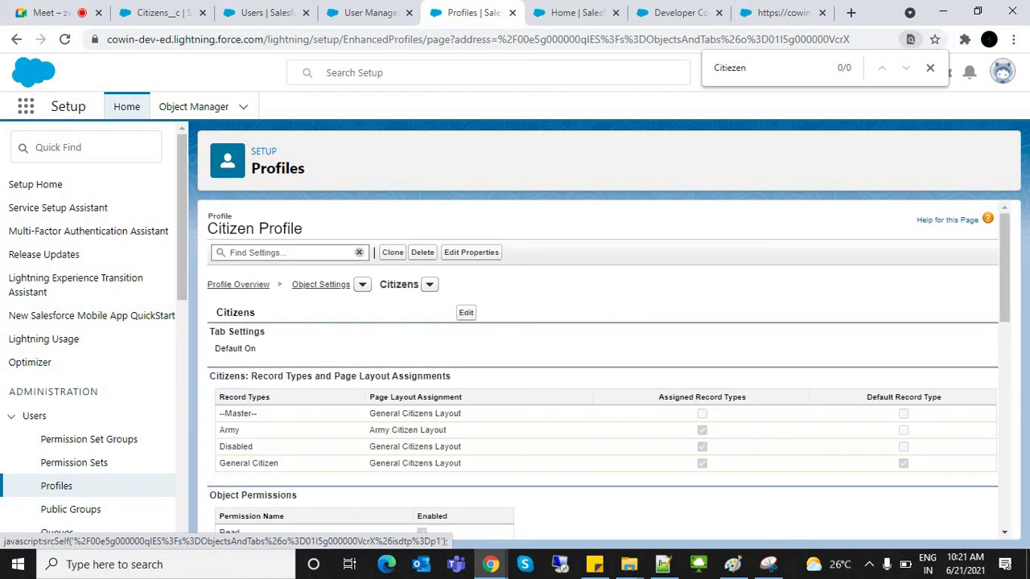
pyautogui.click(466, 312)
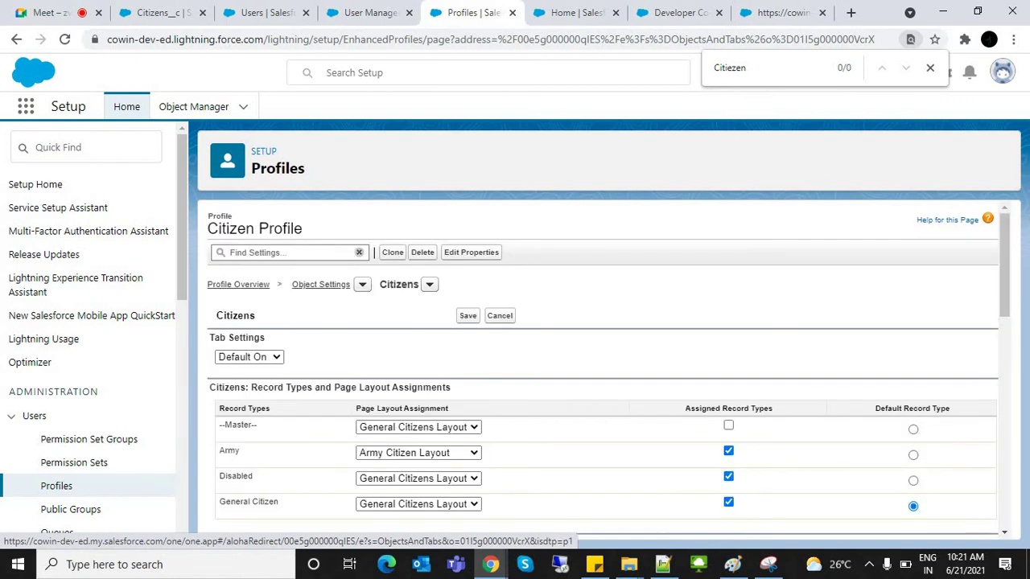
pyautogui.scroll(-3, 603, 362)
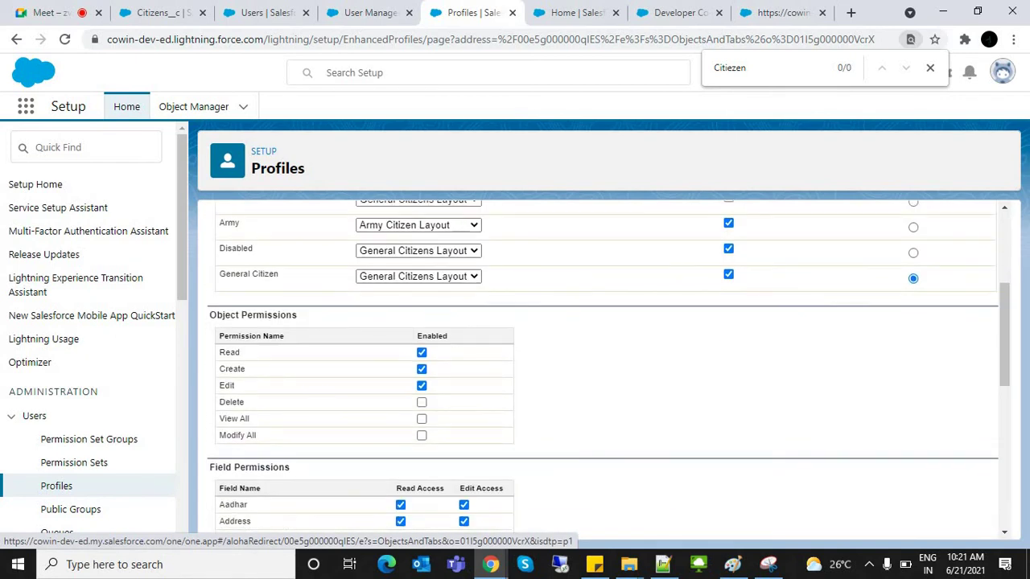
pyautogui.scroll(2, 604, 362)
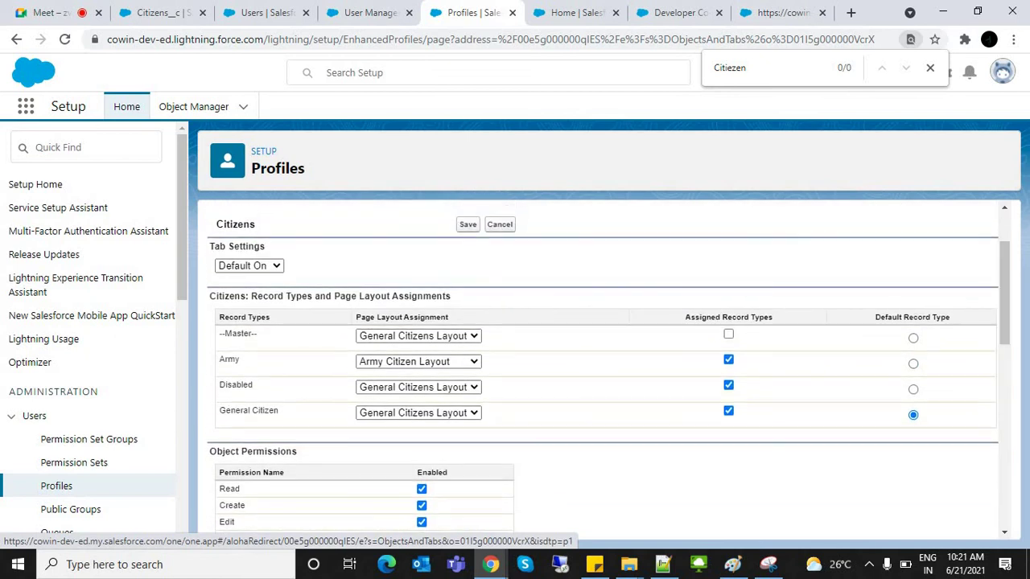
pyautogui.click(249, 266)
pyautogui.click(242, 306)
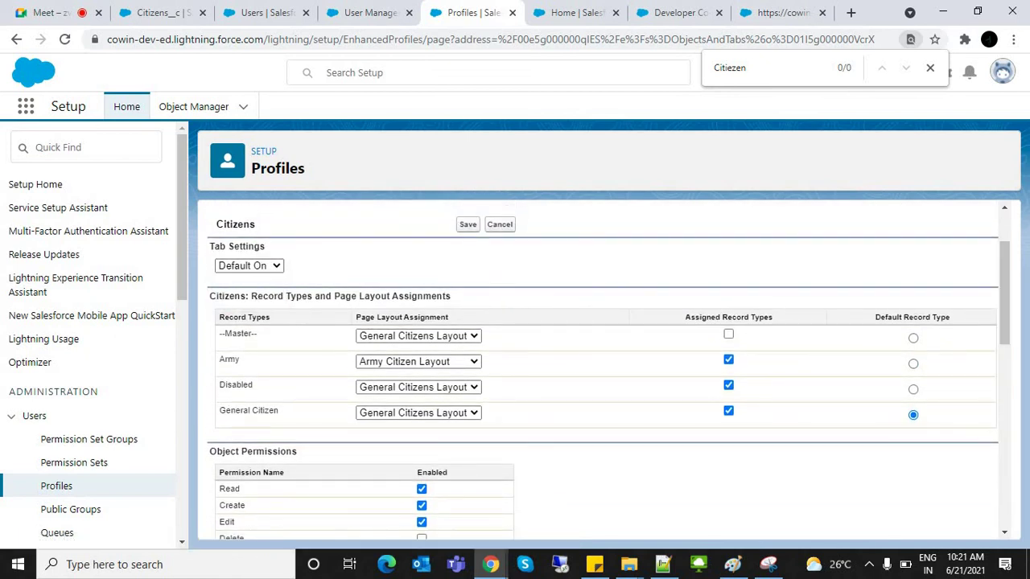
pyautogui.moveTo(222, 296); pyautogui.dragTo(391, 296)
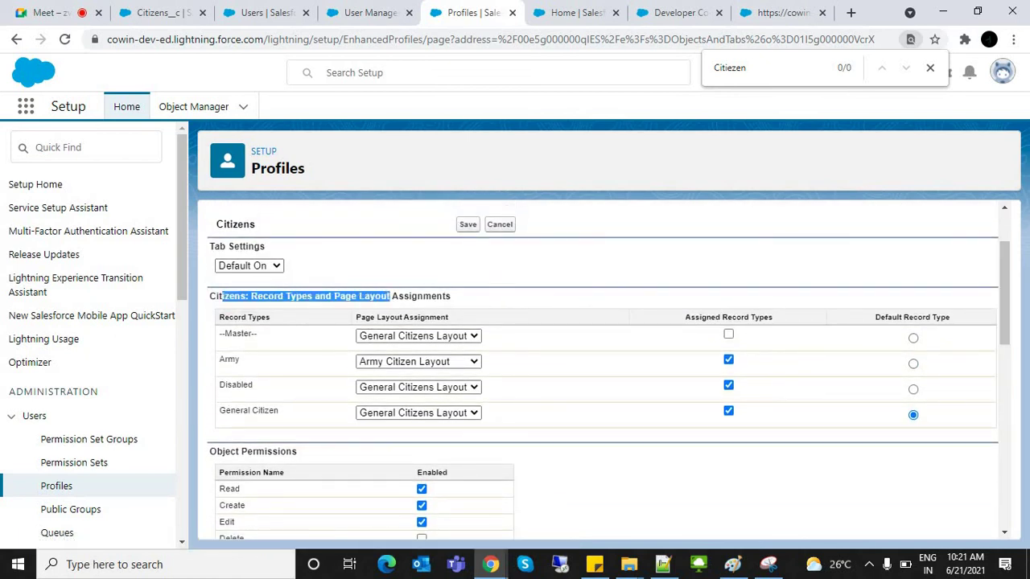
pyautogui.scroll(-1, 604, 370)
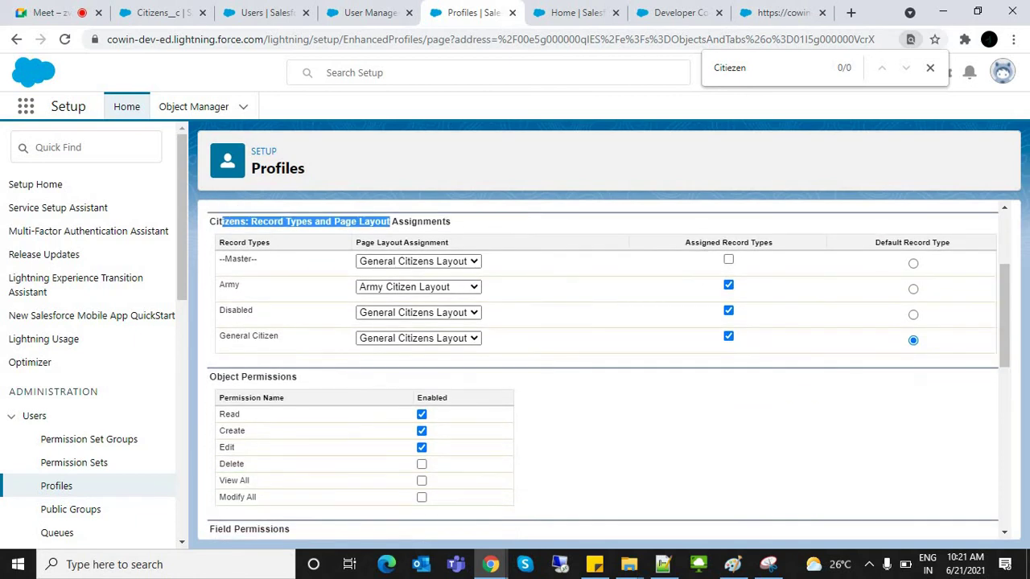
# Step: Admit the waiting participant into the video call and return to Salesforce
pyautogui.hotkey('ctrl', '1')
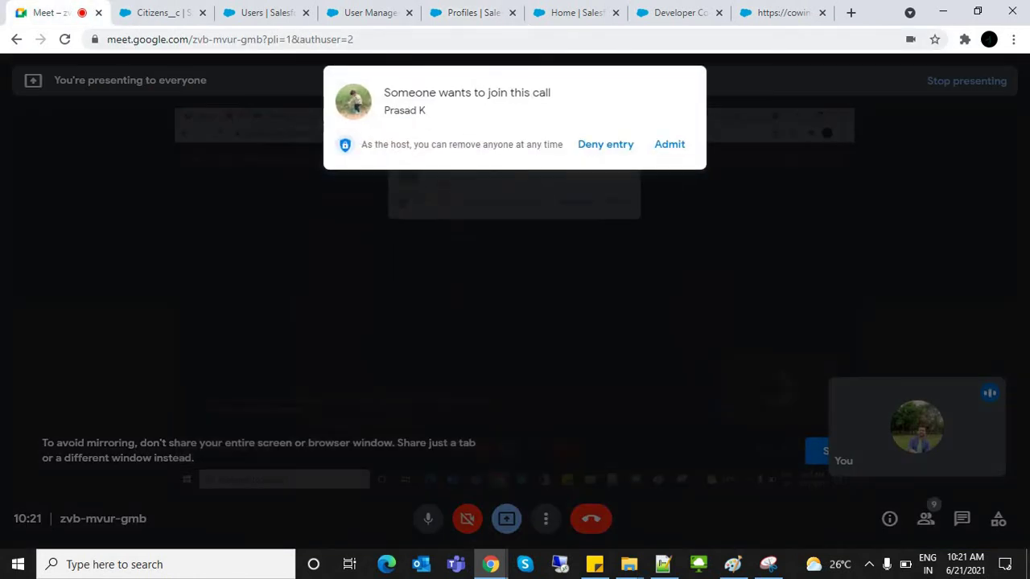
pyautogui.click(669, 144)
pyautogui.hotkey('ctrl', '5')
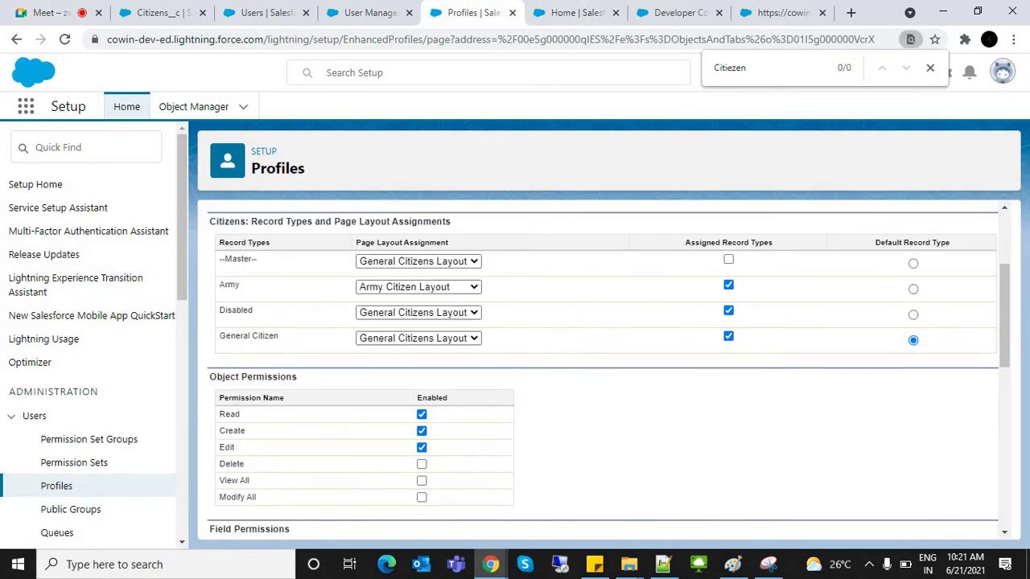
# Step: Highlight the Object Permissions heading on the Citizens edit page
pyautogui.moveTo(218, 377); pyautogui.dragTo(297, 376)
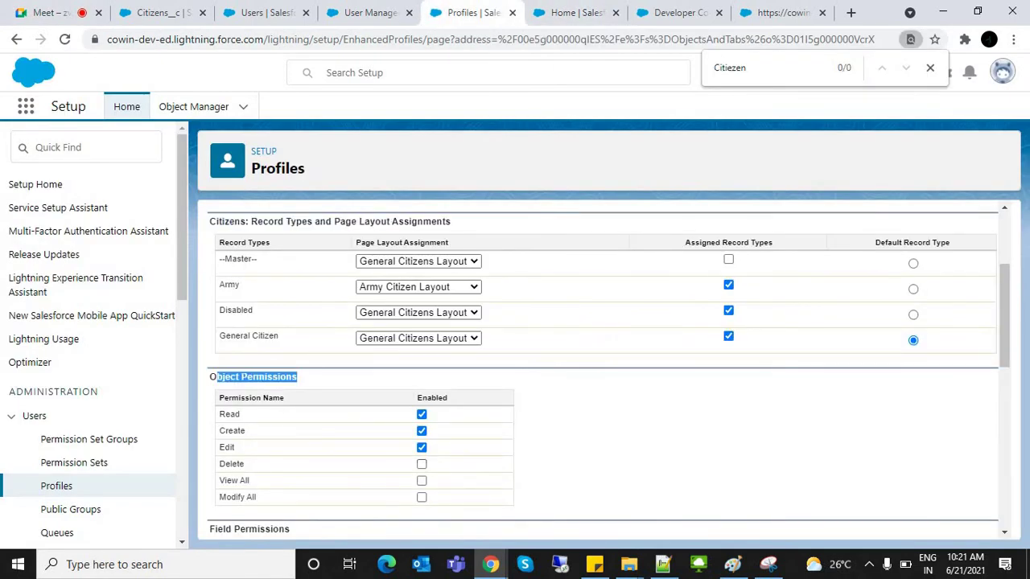
pyautogui.scroll(-3, 603, 370)
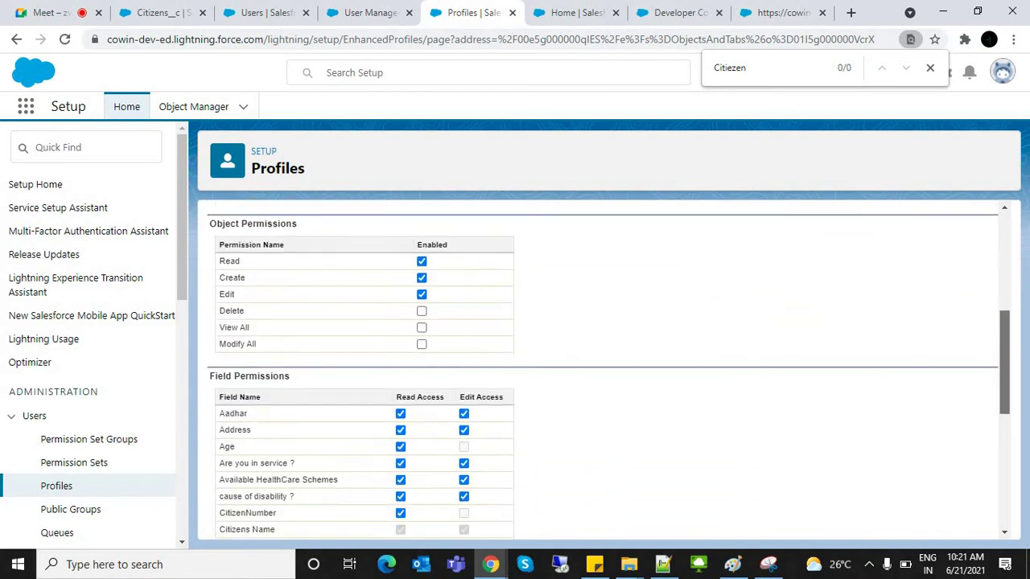
pyautogui.scroll(-2, 604, 370)
pyautogui.scroll(2, 603, 370)
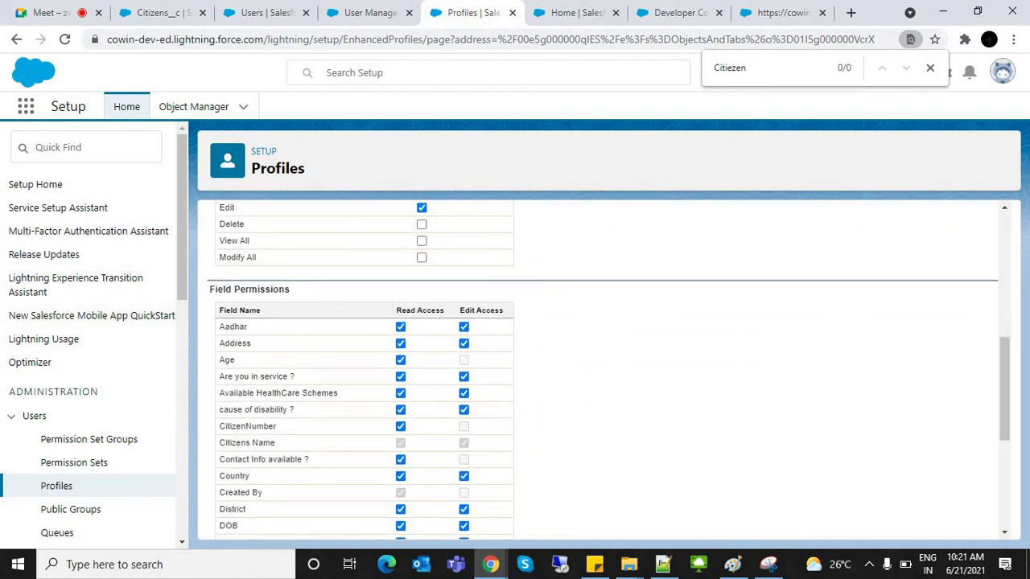
pyautogui.scroll(-3, 1004, 386)
pyautogui.scroll(15, 603, 370)
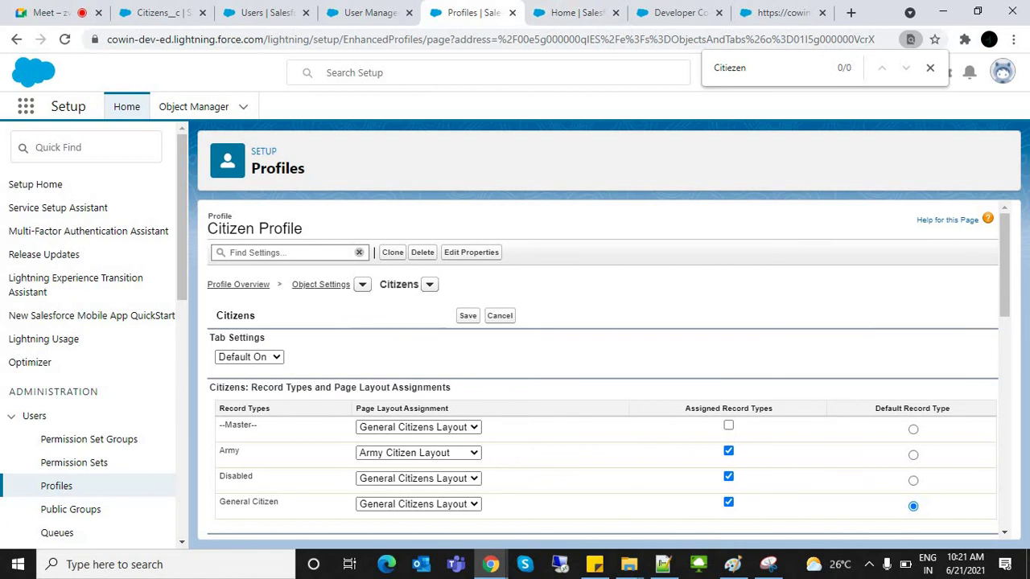
# Step: Highlight the Object Permissions entries and the start of the Field Permissions table
pyautogui.tripleClick(330, 388)
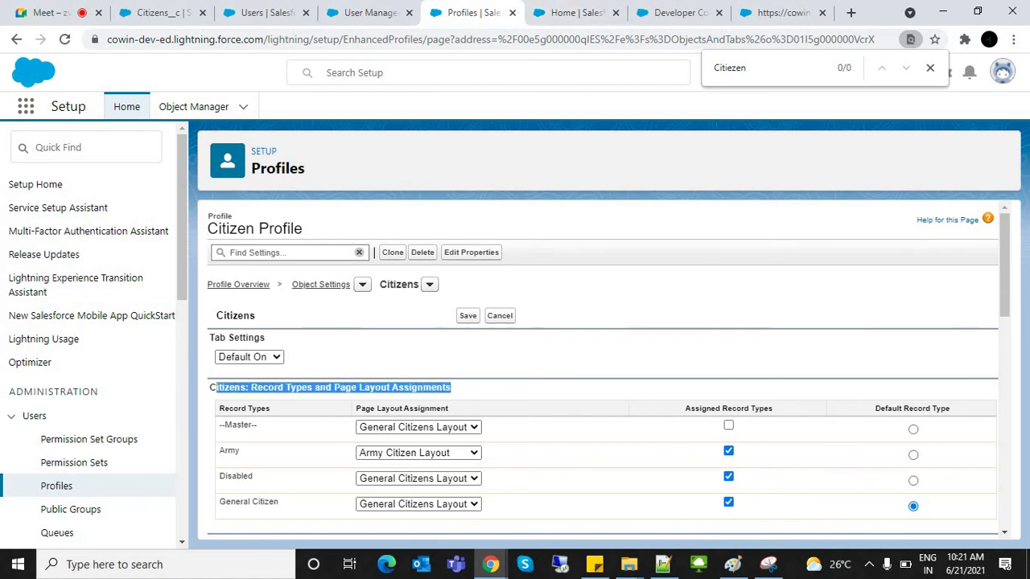
pyautogui.click(330, 387)
pyautogui.scroll(-4, 604, 370)
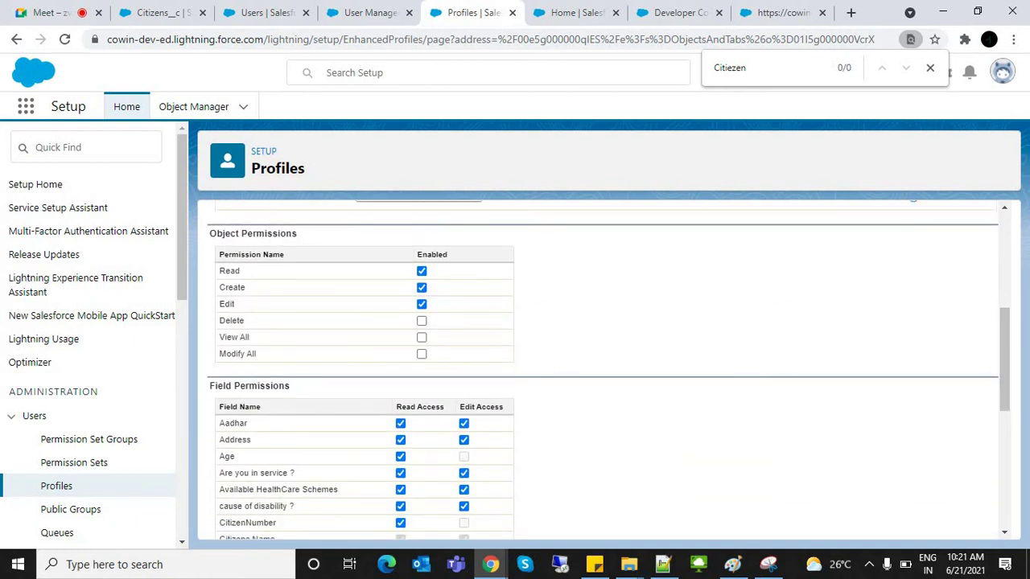
pyautogui.moveTo(219, 254); pyautogui.dragTo(240, 337)
pyautogui.moveTo(223, 386); pyautogui.dragTo(235, 456)
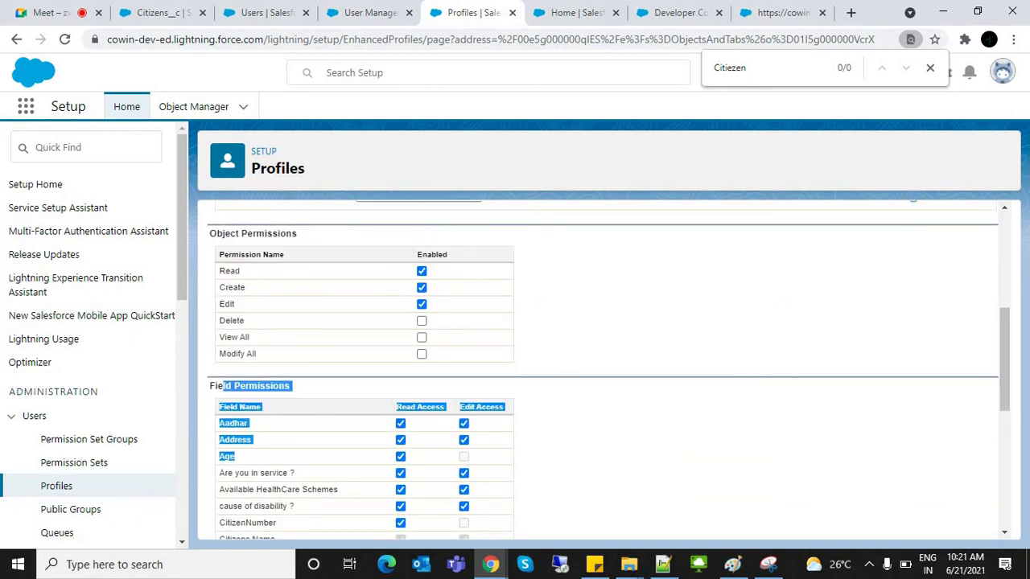
pyautogui.click(1005, 360)
pyautogui.scroll(5, 1005, 359)
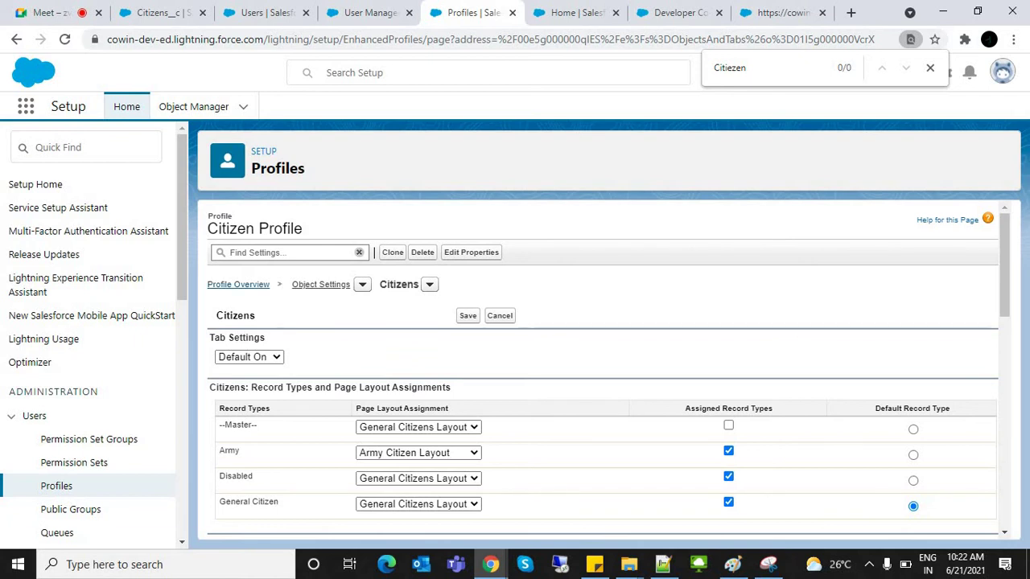
# Step: Return to the Citizen Profile overview unsaved and open its Visualforce Page Access
pyautogui.click(238, 284)
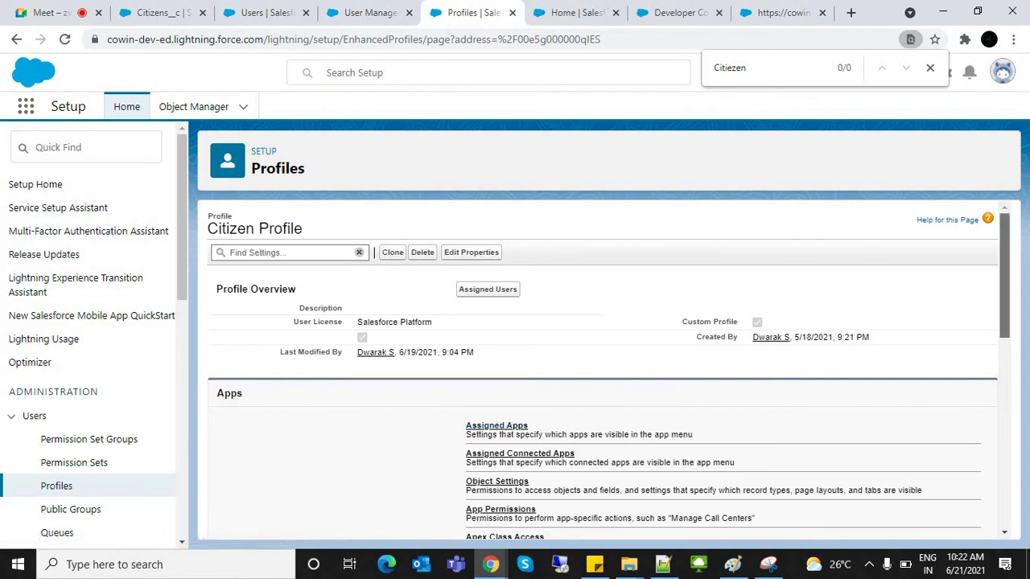
pyautogui.scroll(-3, 603, 370)
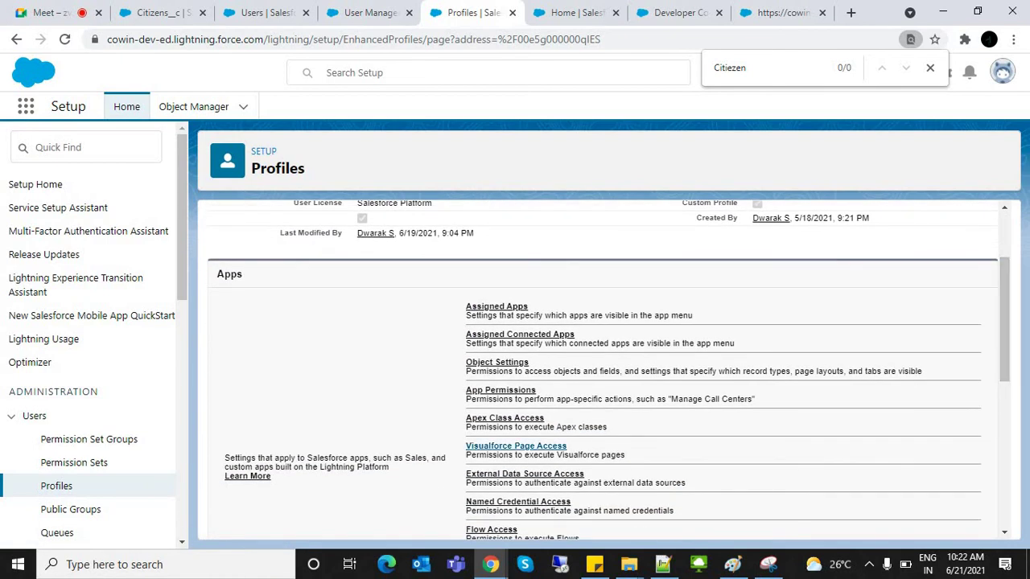
pyautogui.click(516, 446)
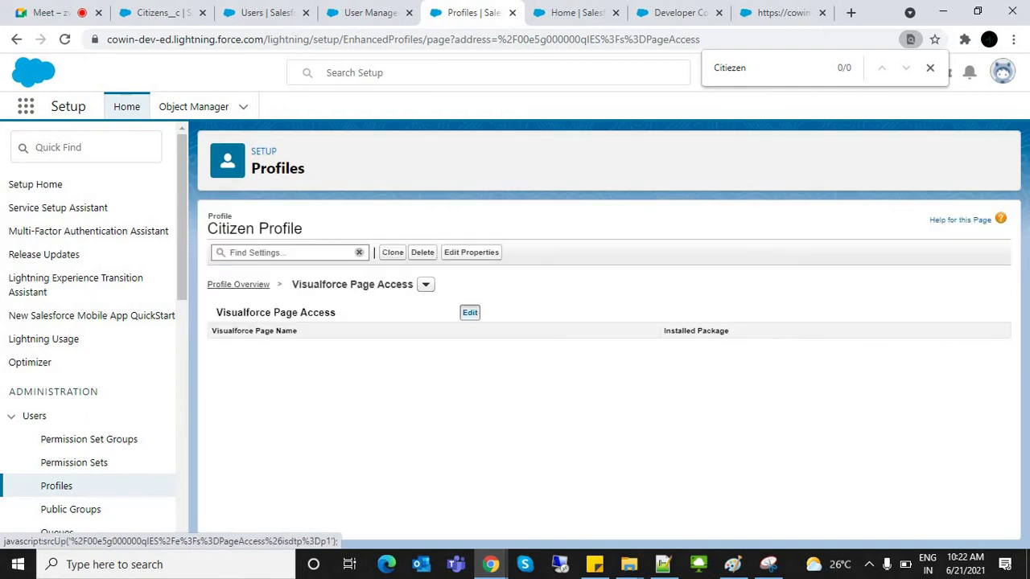
# Step: Enable all Visualforce pages, including CitizenRegistrationPage and CitizenHomePage, for the Citizen Profile
pyautogui.click(470, 313)
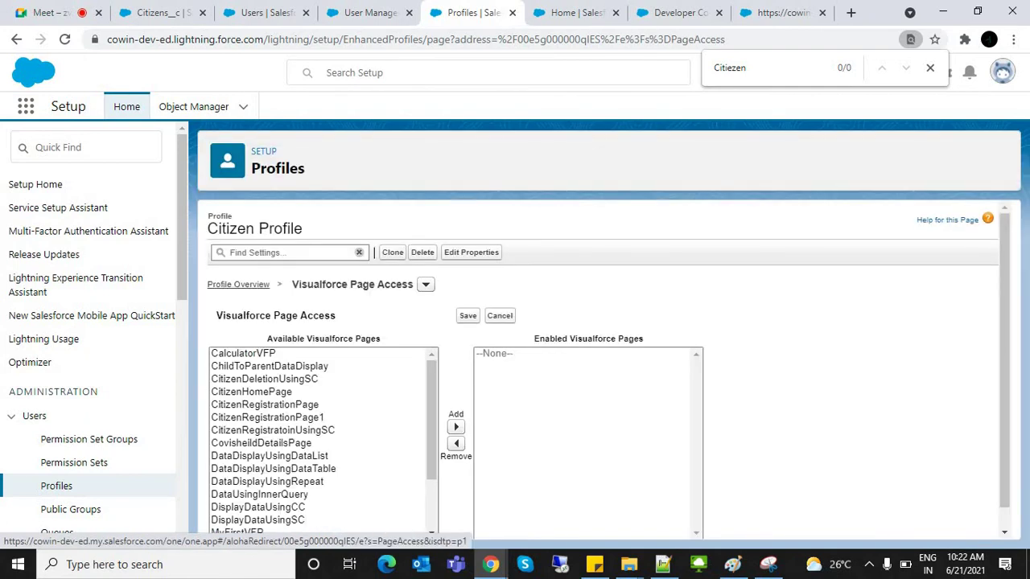
pyautogui.click(265, 403)
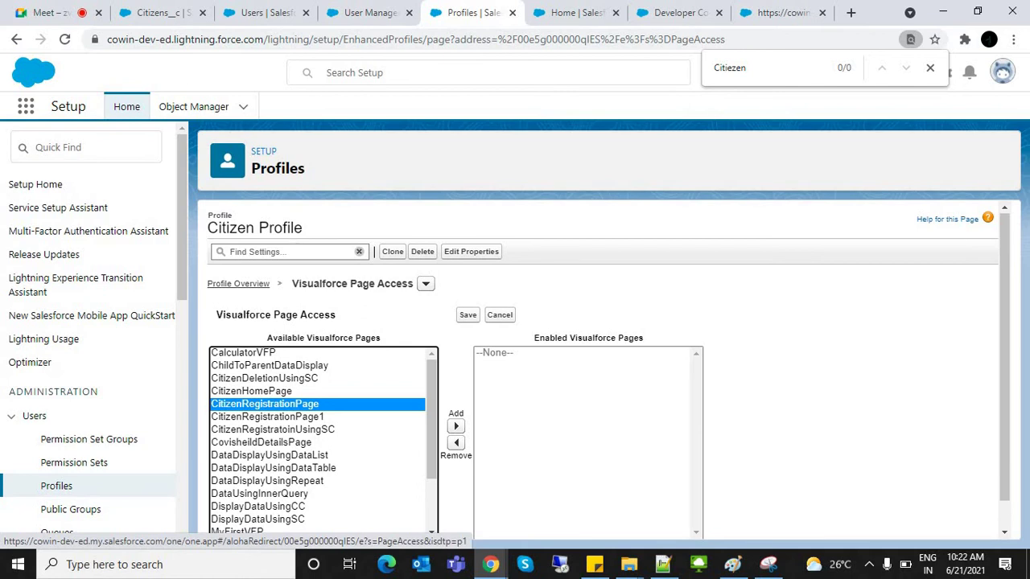
pyautogui.hotkey('ctrl', 's')
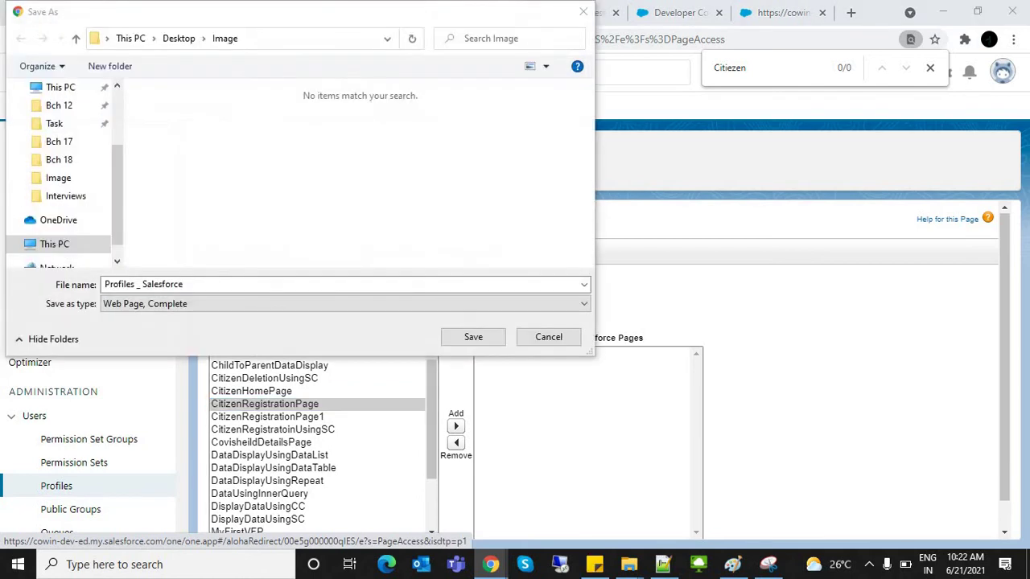
pyautogui.press('Escape')
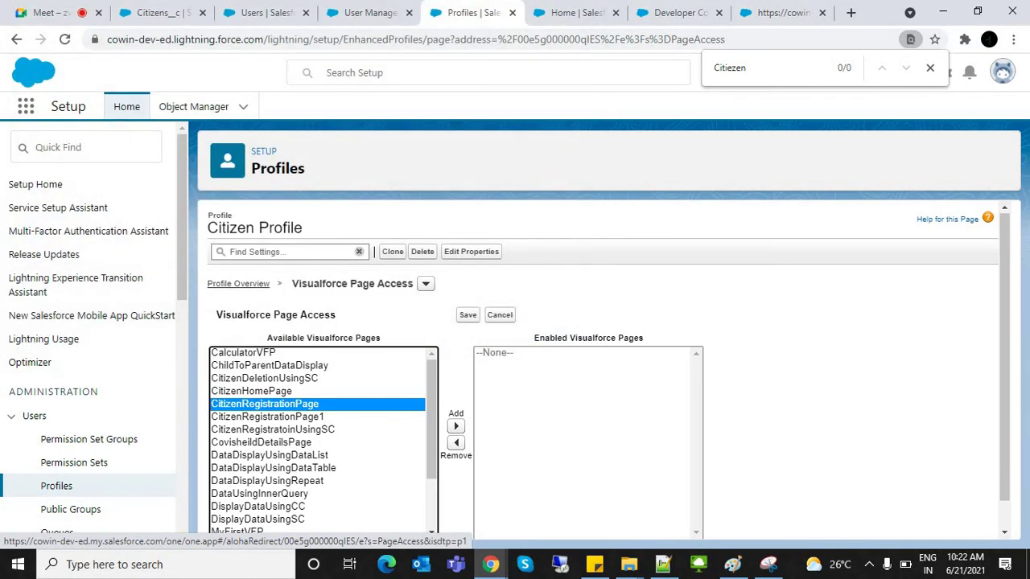
pyautogui.hotkey('shift', 'End')
pyautogui.click(455, 426)
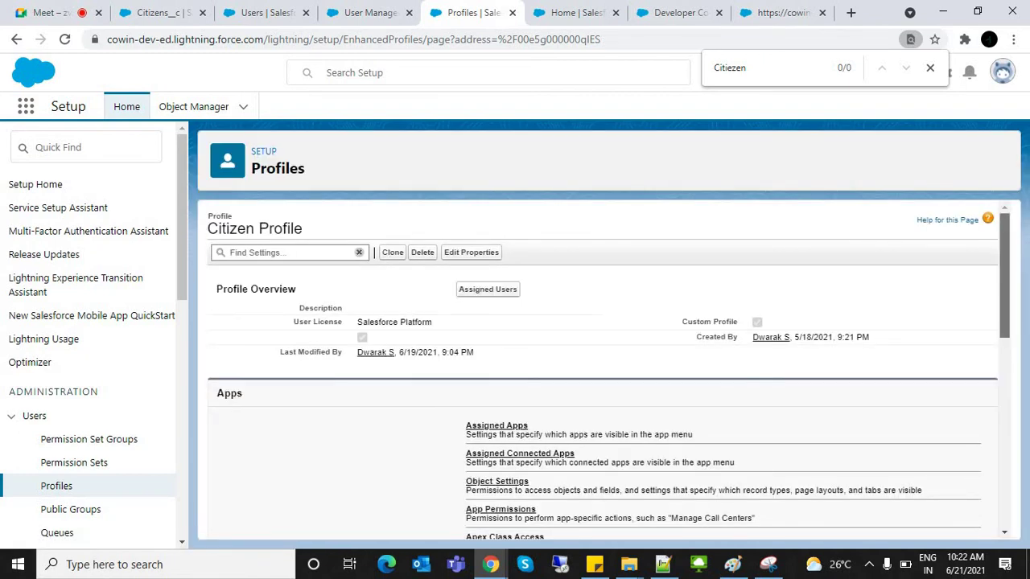
pyautogui.scroll(-3, 603, 370)
pyautogui.scroll(1, 515, 366)
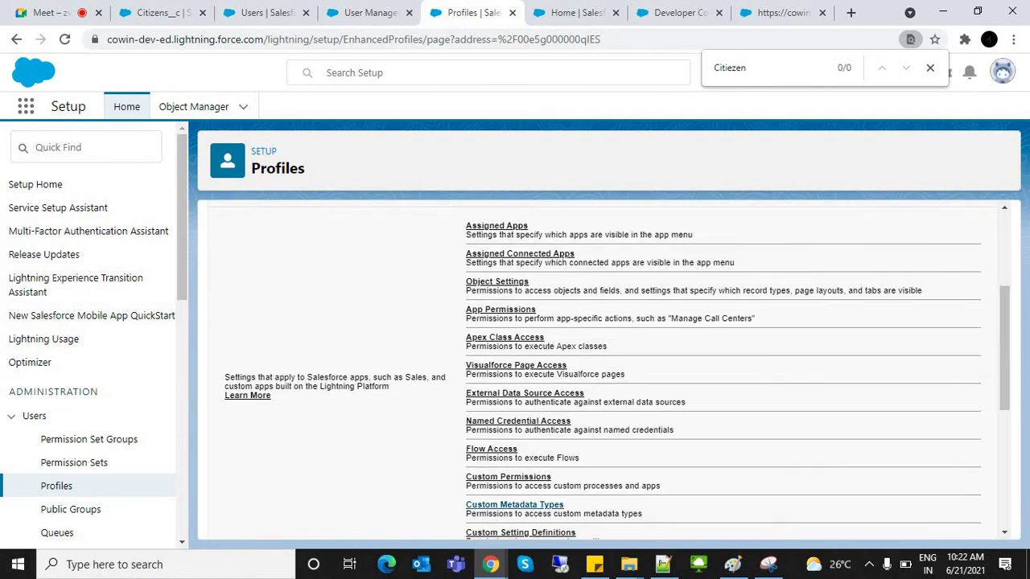
# Step: Scroll to the Citizen Profile's System section and open Login Hours
pyautogui.scroll(1, 1004, 346)
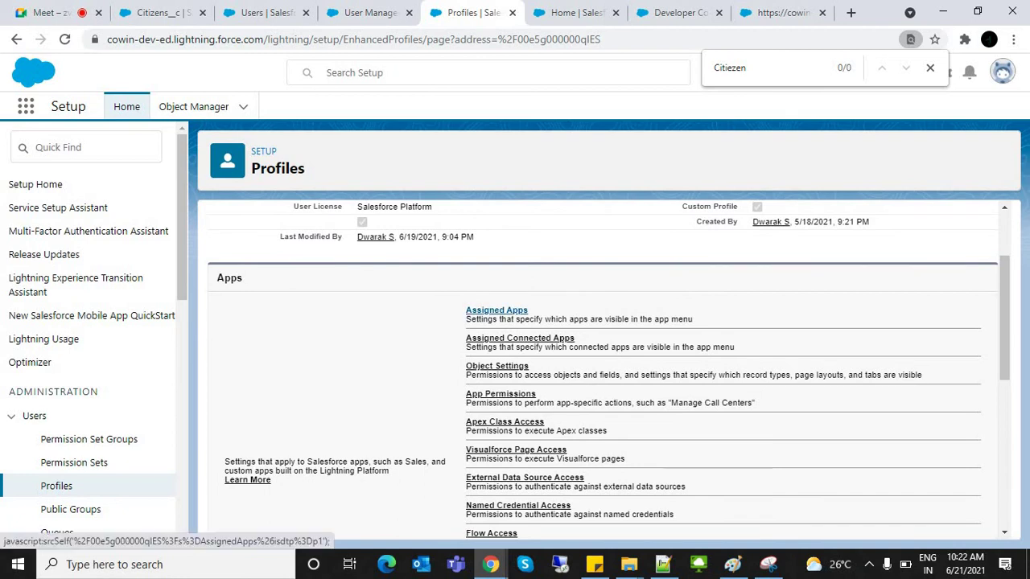
pyautogui.moveTo(531, 311); pyautogui.dragTo(557, 431)
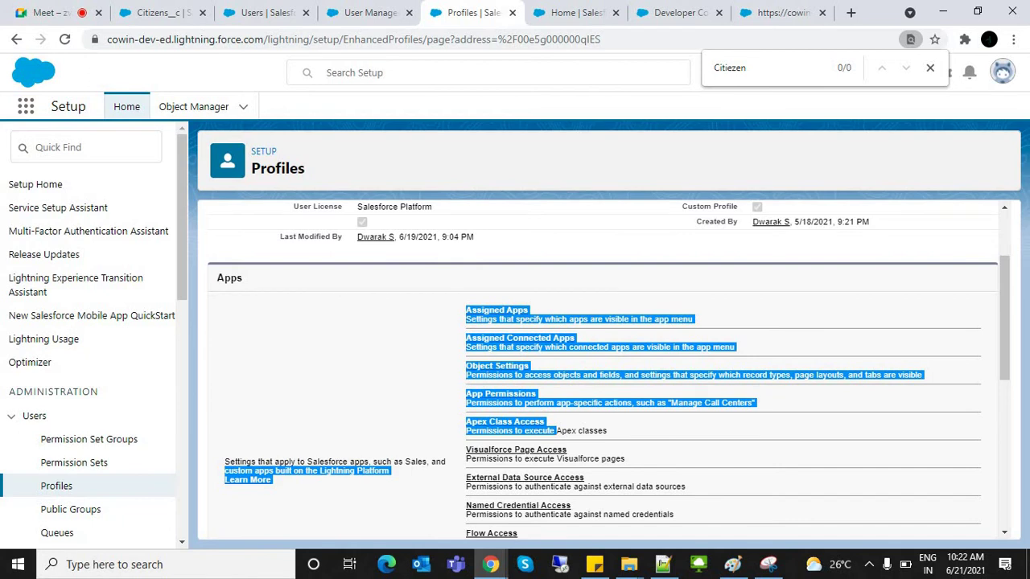
pyautogui.moveTo(1004, 322); pyautogui.dragTo(1005, 448)
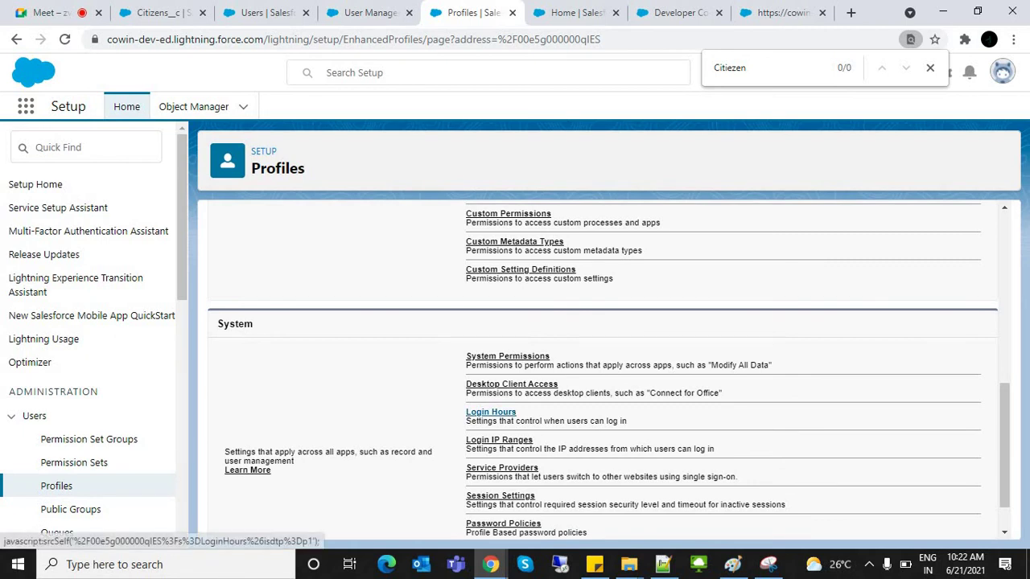
pyautogui.click(491, 412)
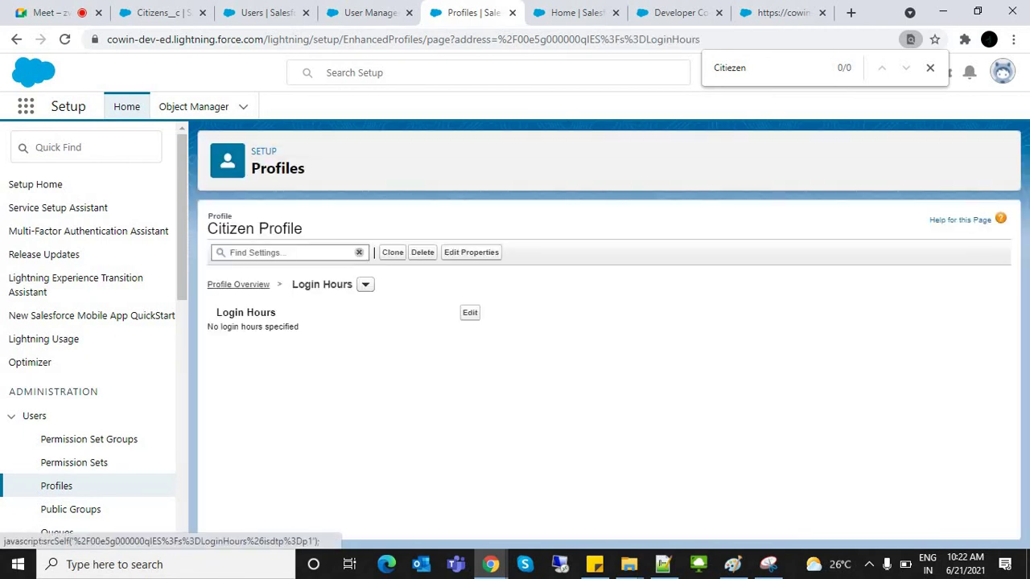
# Step: Check Saturday's start time, cancel leaving login hours unspecified, and return to the profile overview
pyautogui.click(470, 312)
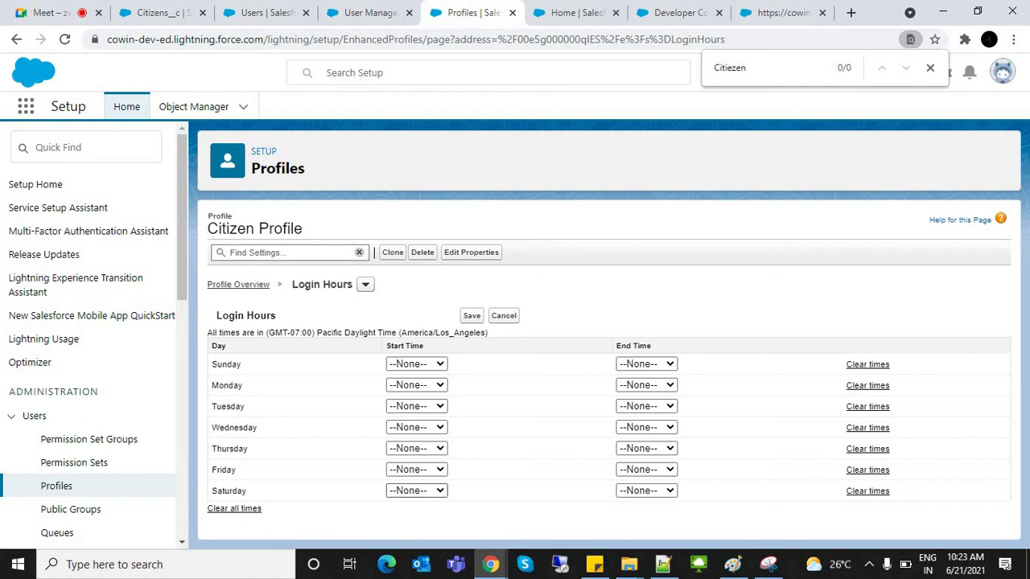
pyautogui.click(416, 490)
pyautogui.press('Escape')
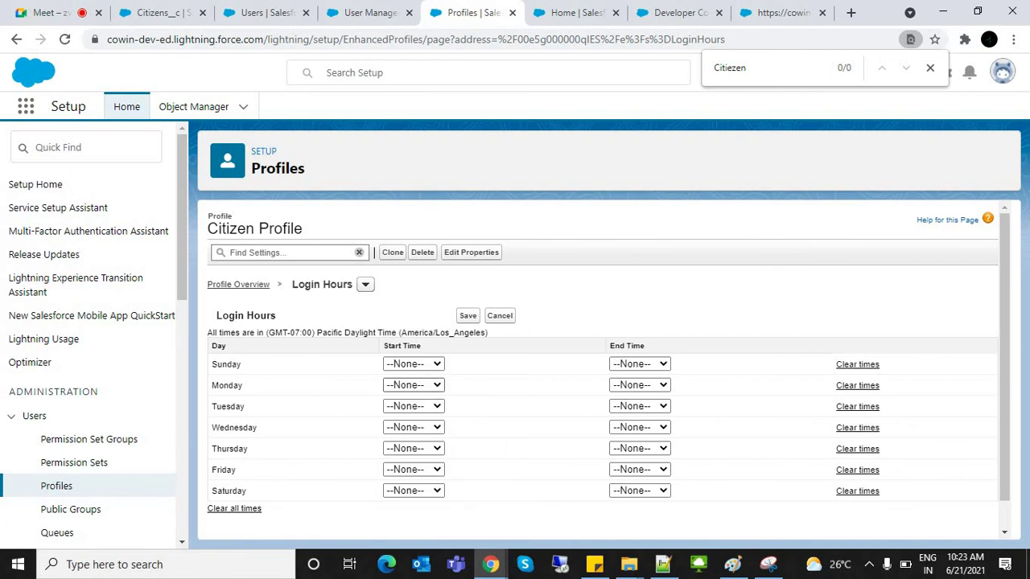
pyautogui.click(500, 316)
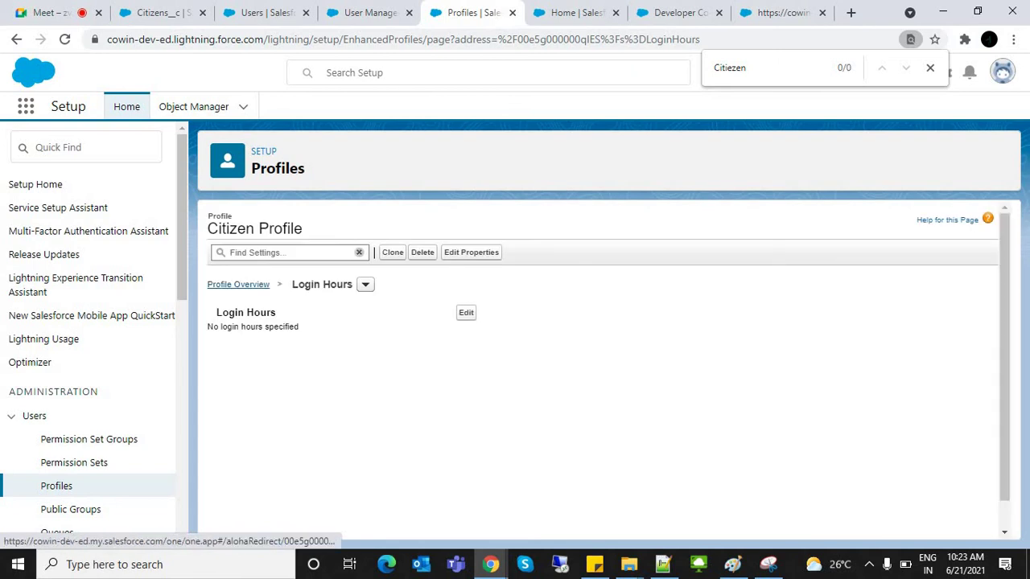
pyautogui.click(238, 284)
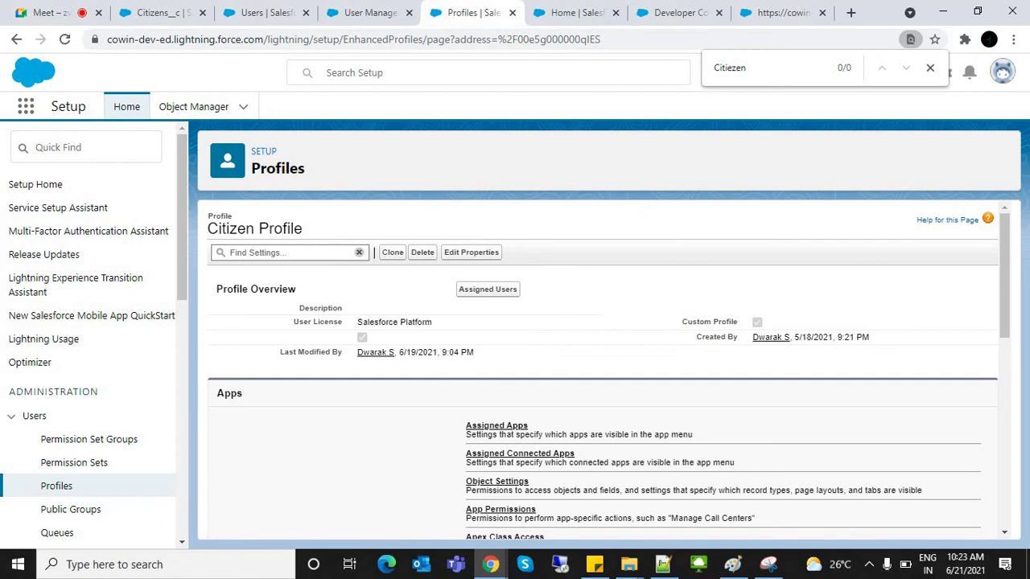
pyautogui.hotkey('ctrl', 'shift', 'Tab')
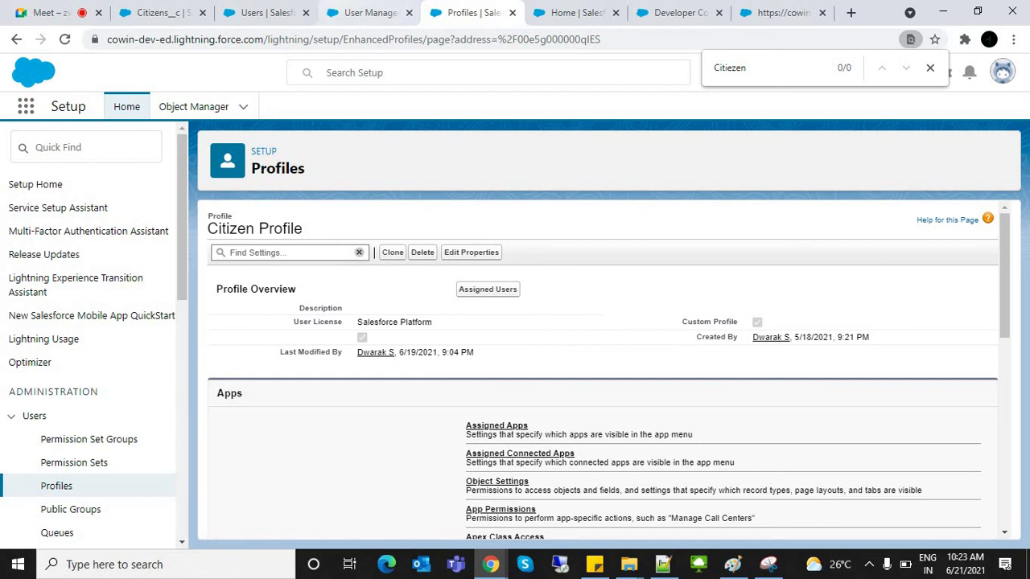
# Step: Select the first Citizen user's username in the All Users list
pyautogui.hotkey('ctrl', 'shift', 'Tab')
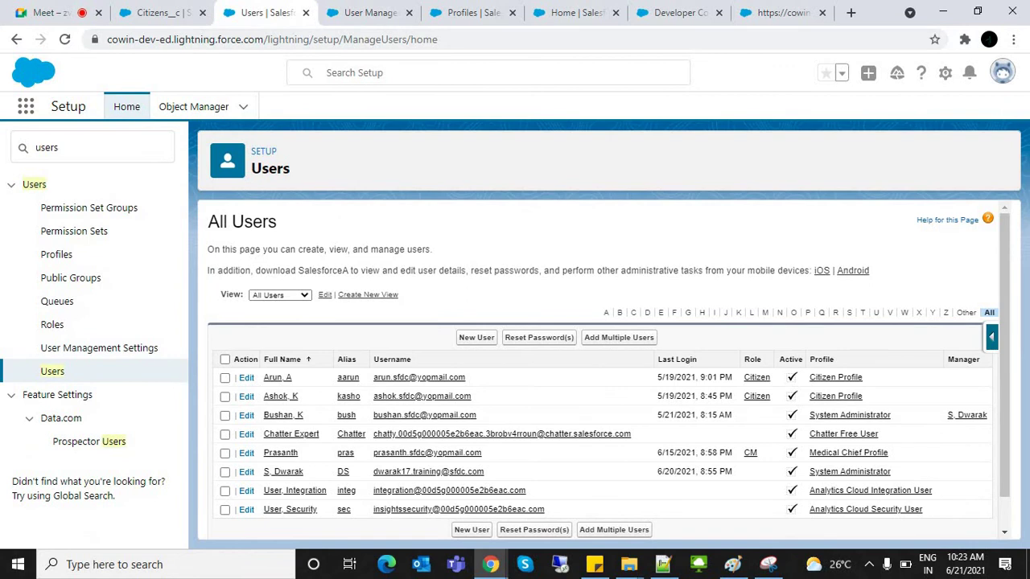
pyautogui.moveTo(466, 377); pyautogui.dragTo(374, 378)
pyautogui.hotkey('ctrl', 'c')
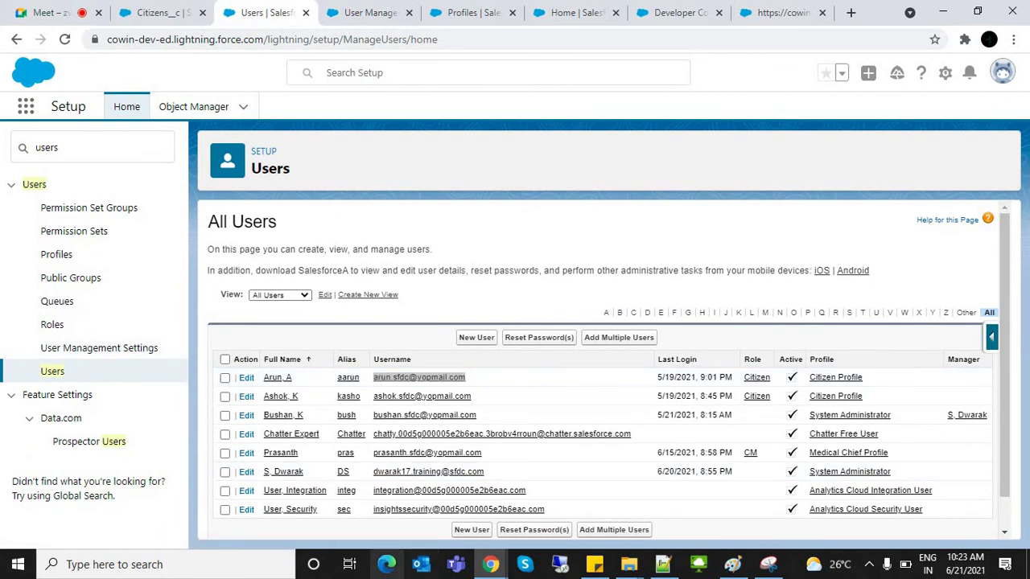
pyautogui.click(386, 564)
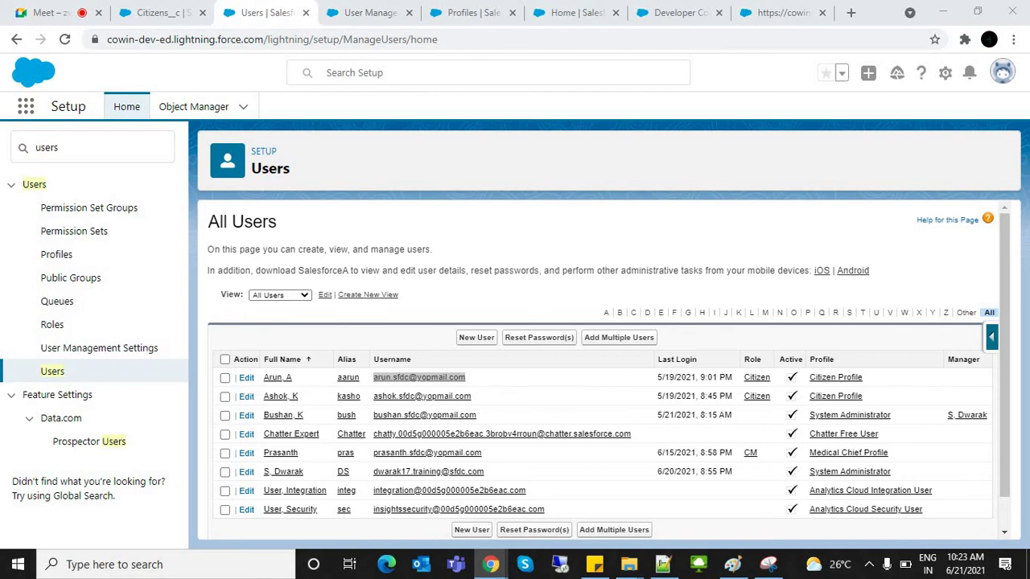
# Step: Move from the Co-WIN sign-in page over to a Microsoft Edge window
pyautogui.click(157, 12)
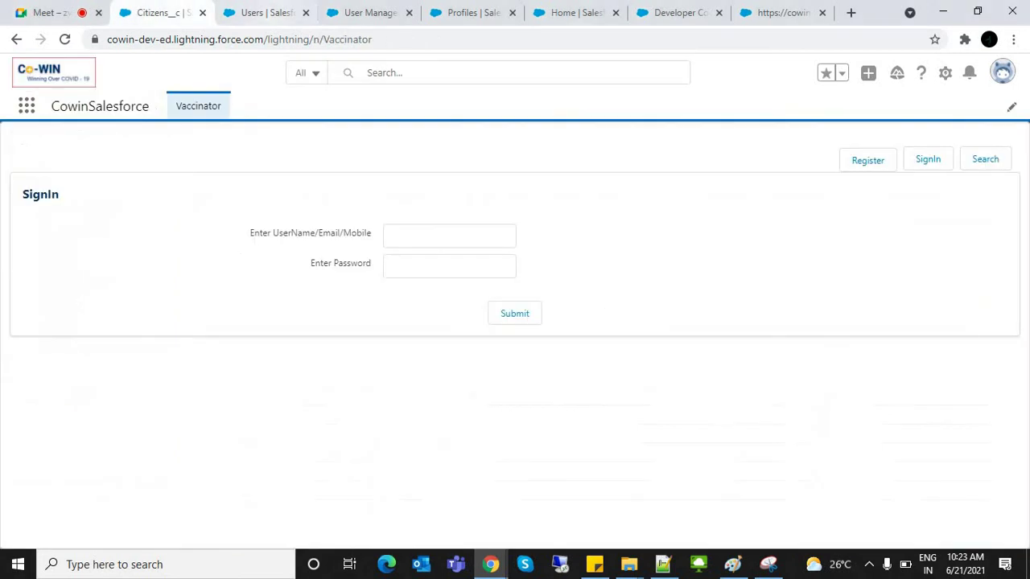
pyautogui.hotkey('alt', 'Tab')
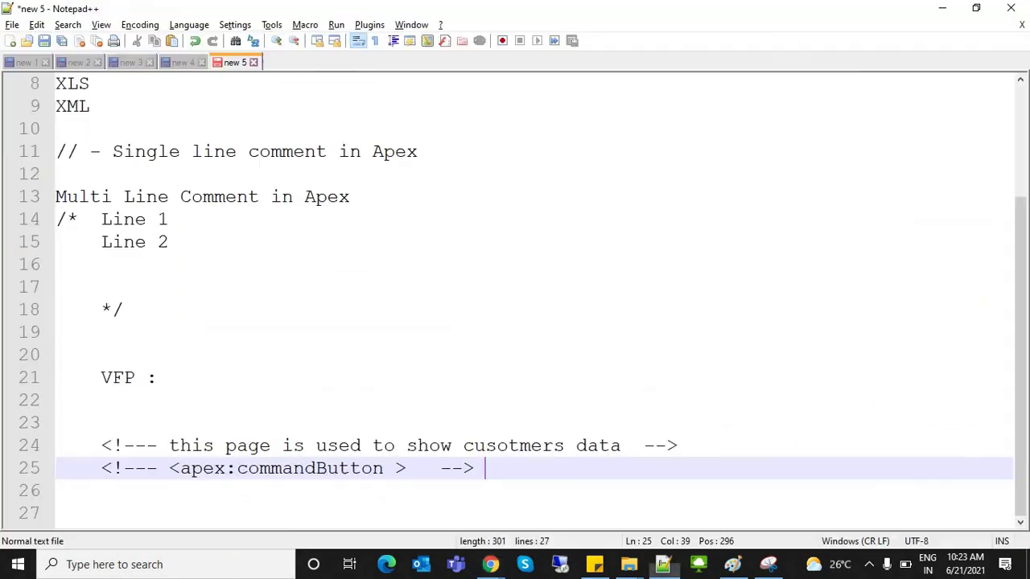
pyautogui.hotkey('alt', 'Tab')
pyautogui.hotkey('alt', 'Tab')
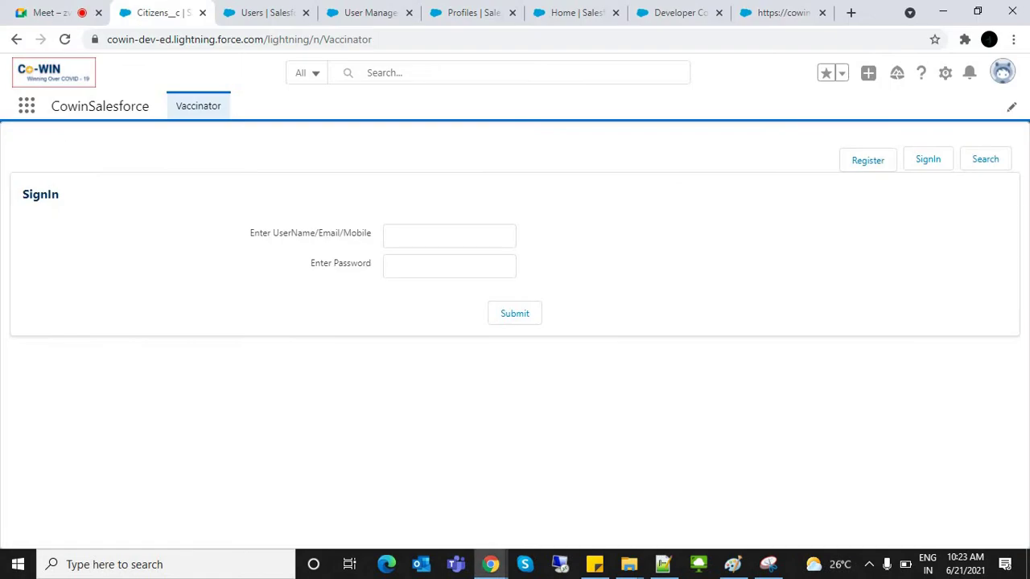
pyautogui.hotkey('alt', 'Tab')
pyautogui.press('Tab')
pyautogui.press('Tab')
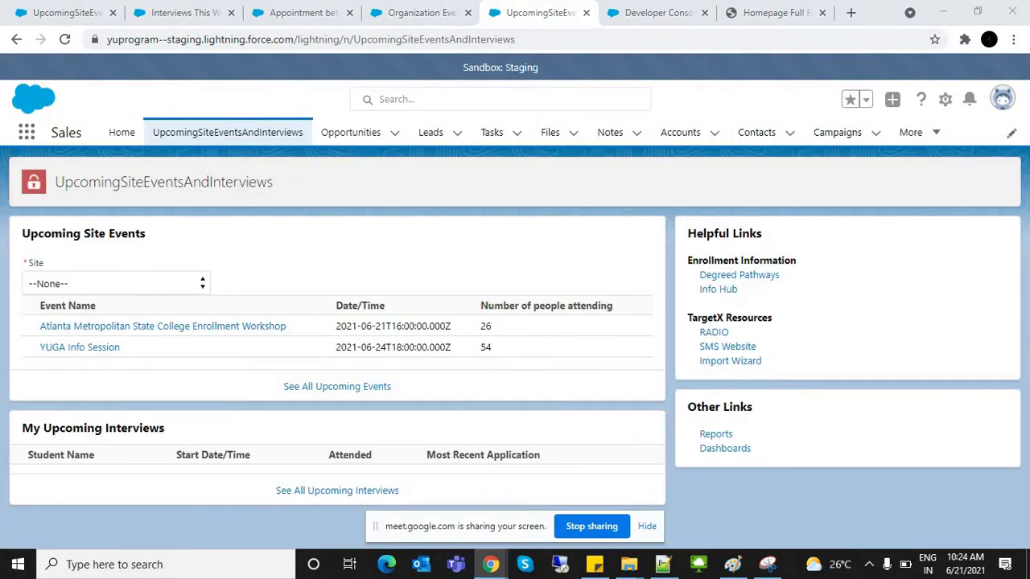
pyautogui.hotkey('alt', 'Tab')
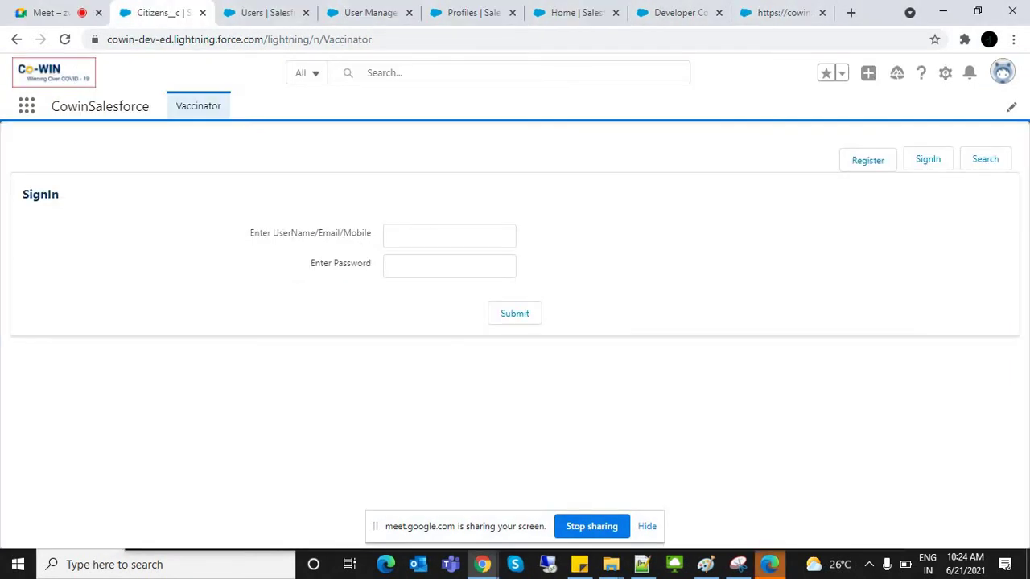
pyautogui.hotkey('alt', 'Tab')
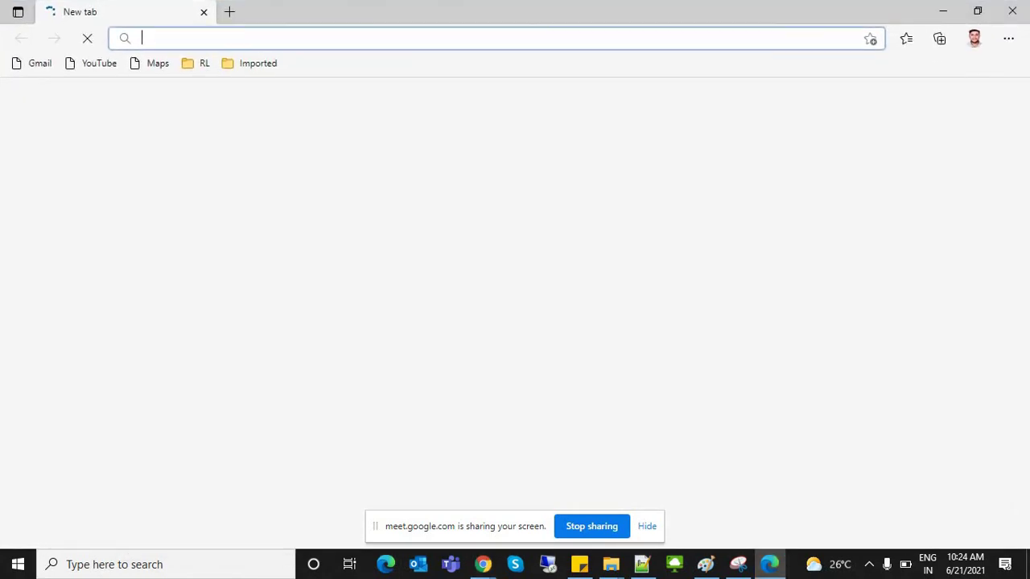
# Step: Log in at login.salesforce.com as the citizen user to reach identity verification, and open a new tab
pyautogui.write('log')
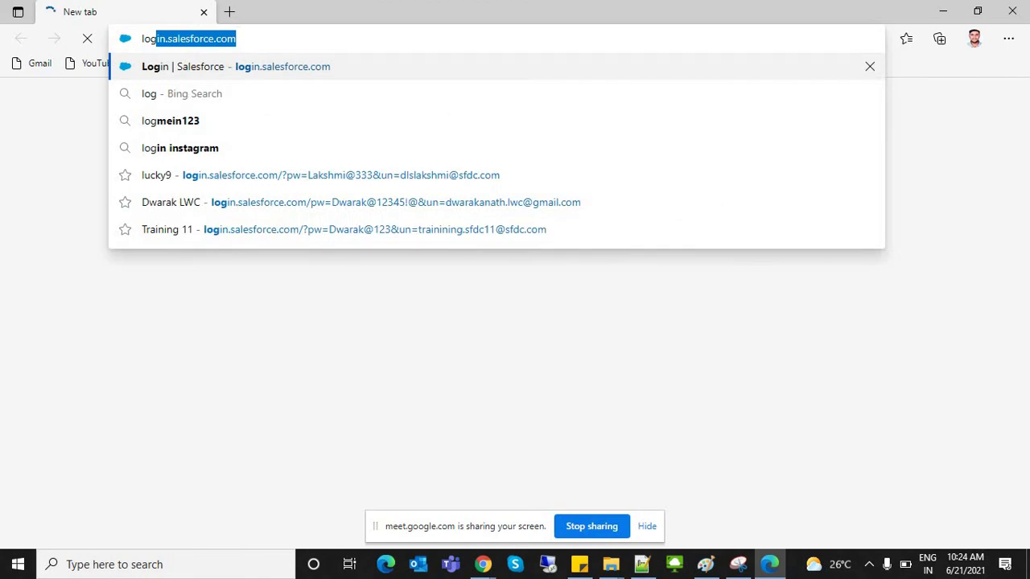
pyautogui.press('Return')
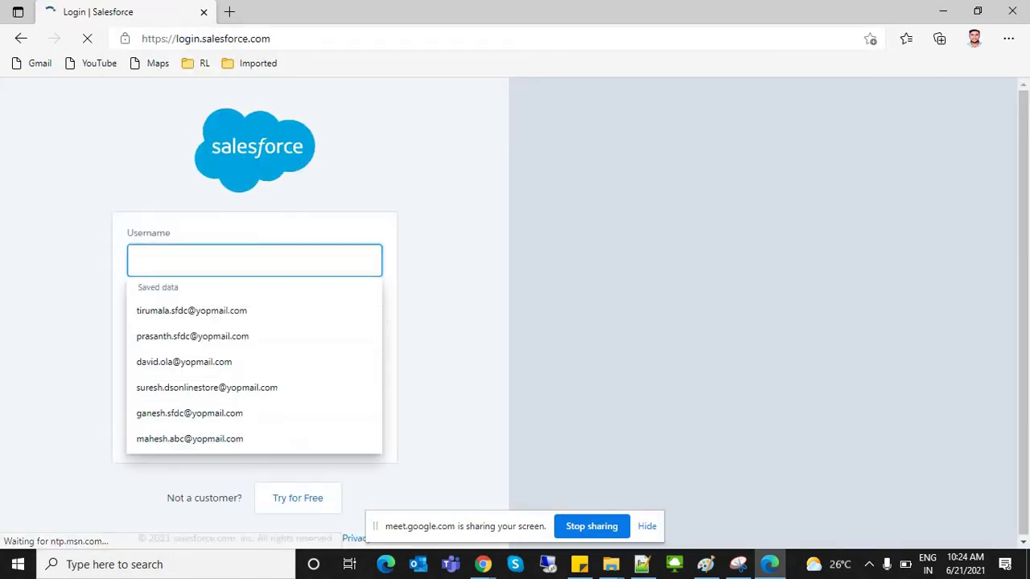
pyautogui.hotkey('ctrl', 'v')
pyautogui.click(254, 321)
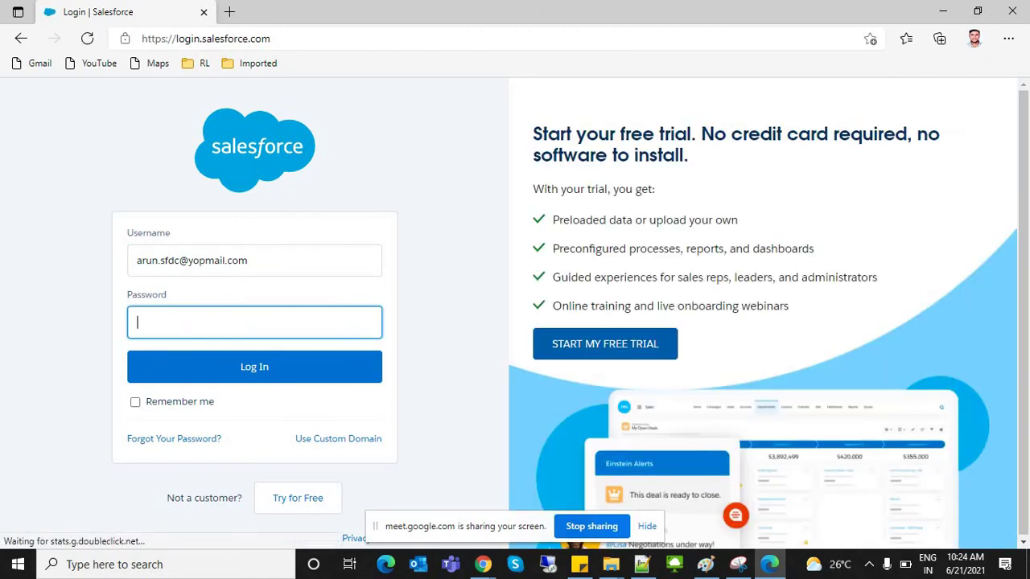
pyautogui.write('••••')
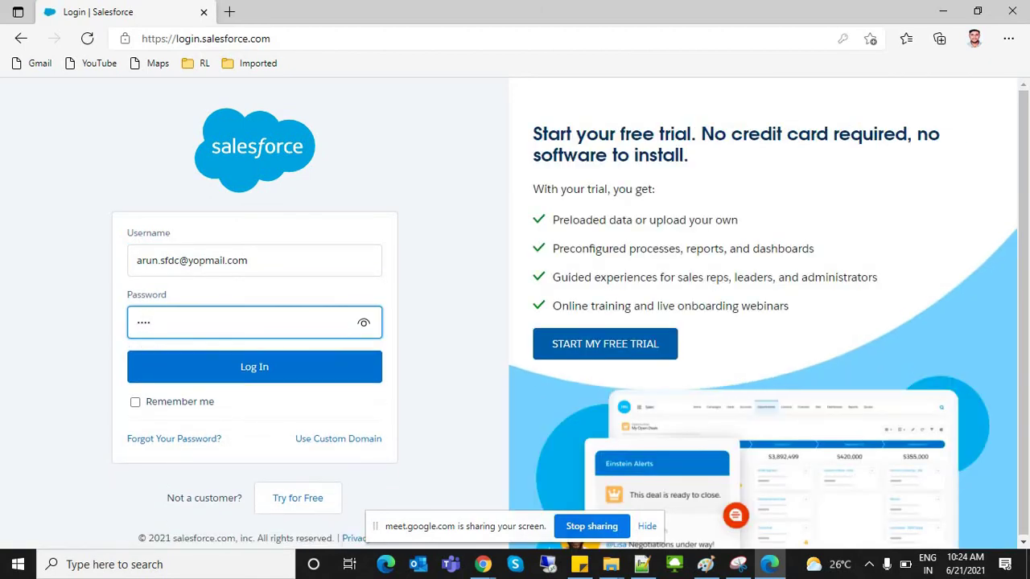
pyautogui.write('••••')
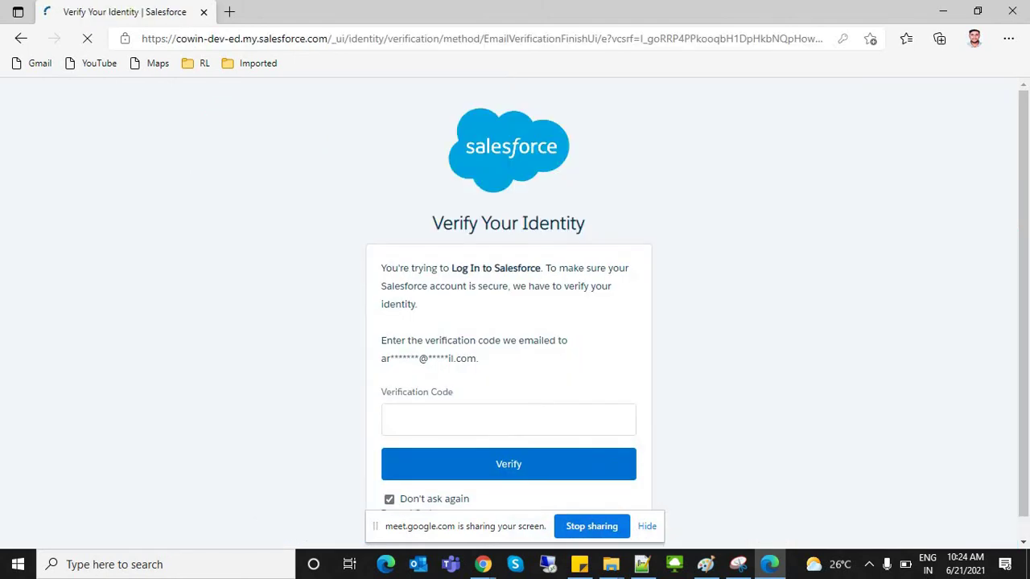
pyautogui.hotkey('ctrl', 't')
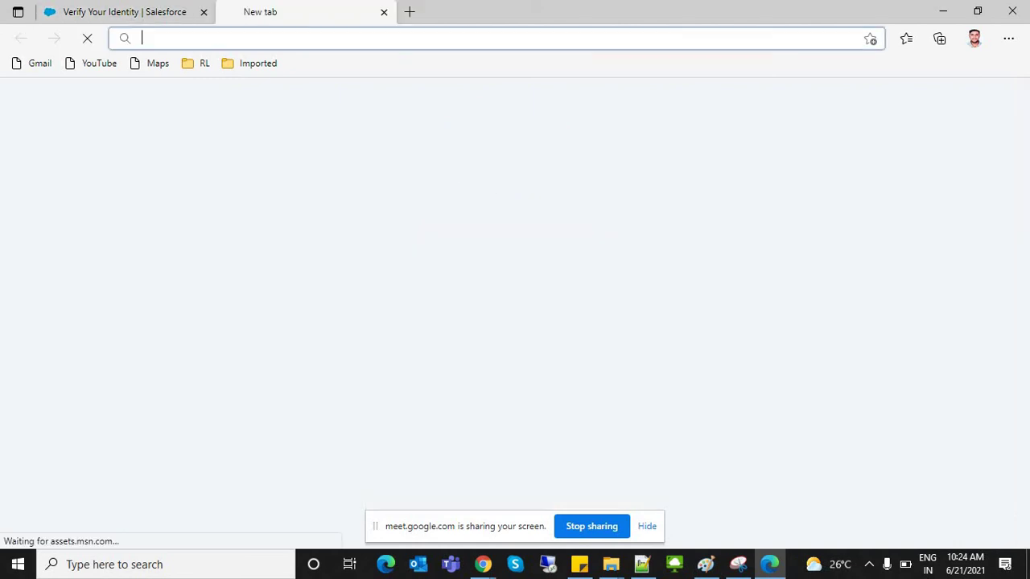
# Step: Open the disposable inbox on yopmail.com
pyautogui.write('yop')
pyautogui.press('Return')
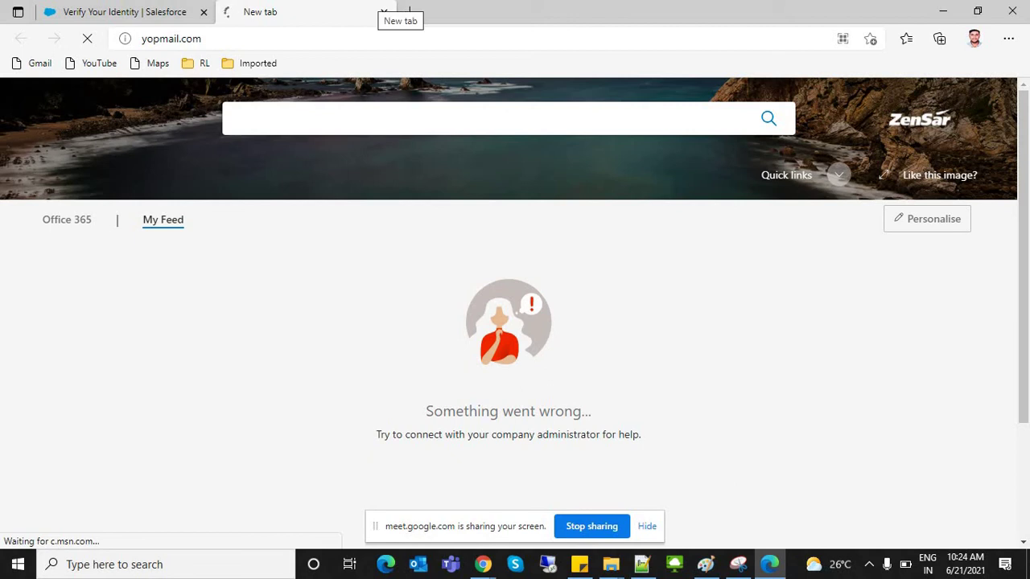
pyautogui.hotkey('ctrl', 'l')
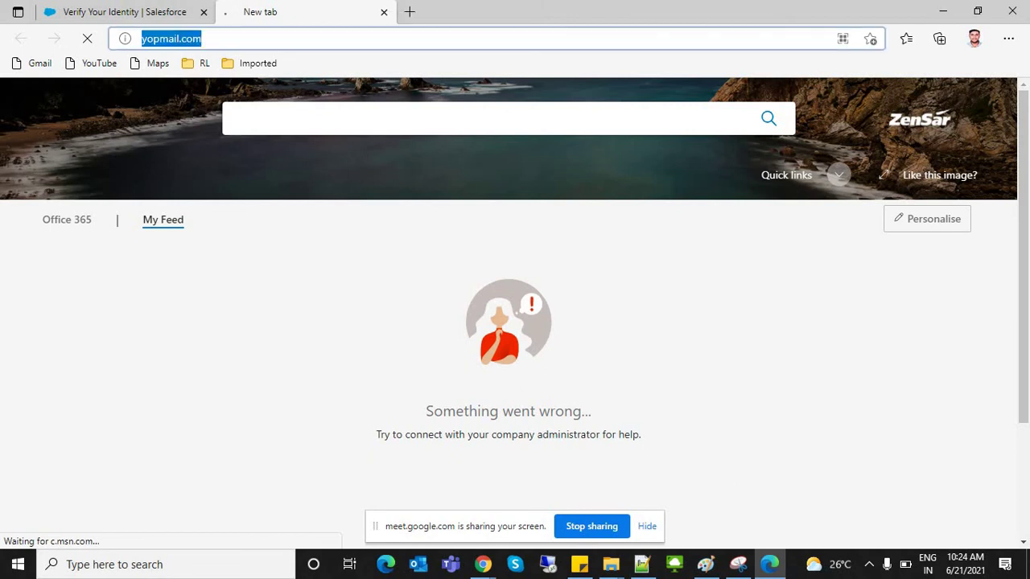
pyautogui.press('Return')
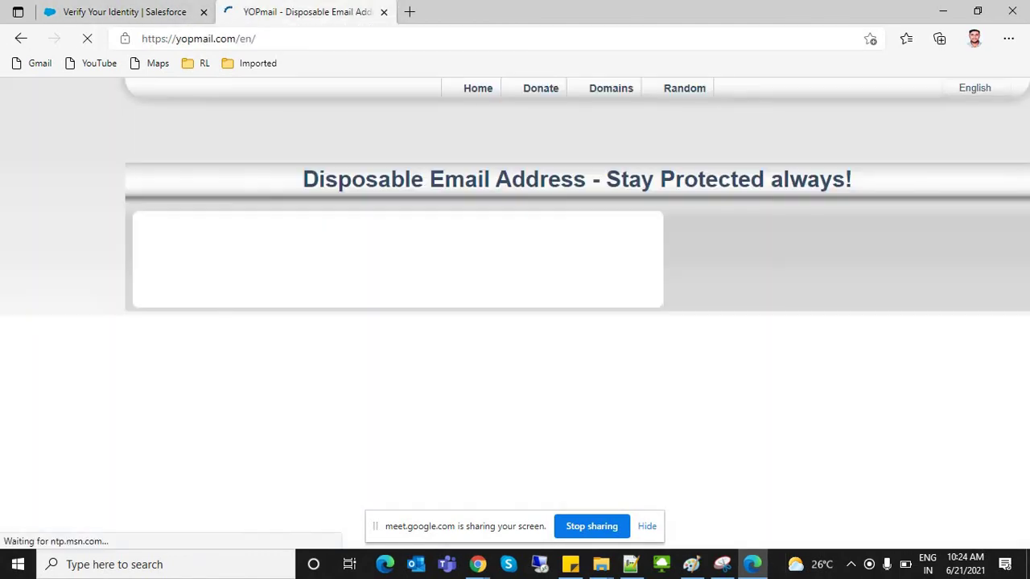
pyautogui.hotkey('ctrl', 'v')
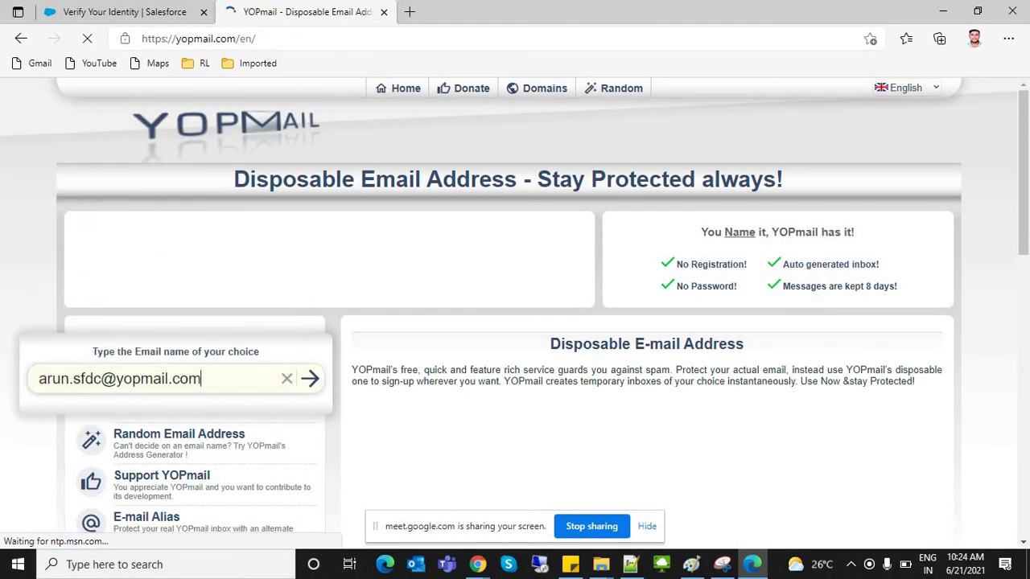
pyautogui.press('Return')
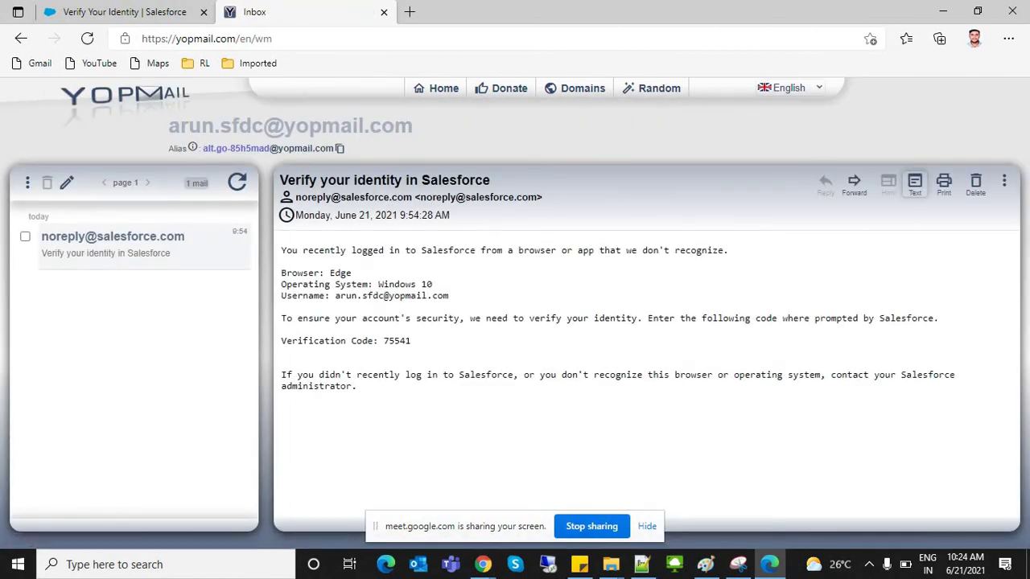
pyautogui.doubleClick(397, 341)
pyautogui.hotkey('ctrl', 'c')
pyautogui.hotkey('ctrl', '1')
pyautogui.click(508, 419)
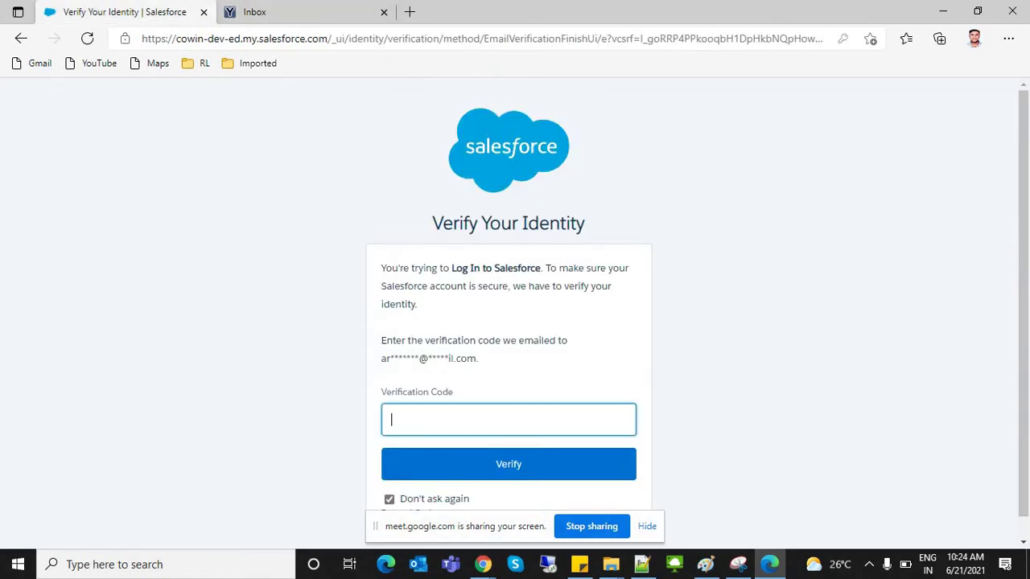
# Step: Submit the pasted verification code and dismiss the Go Mobile panel
pyautogui.hotkey('ctrl', 'v')
pyautogui.press('Return')
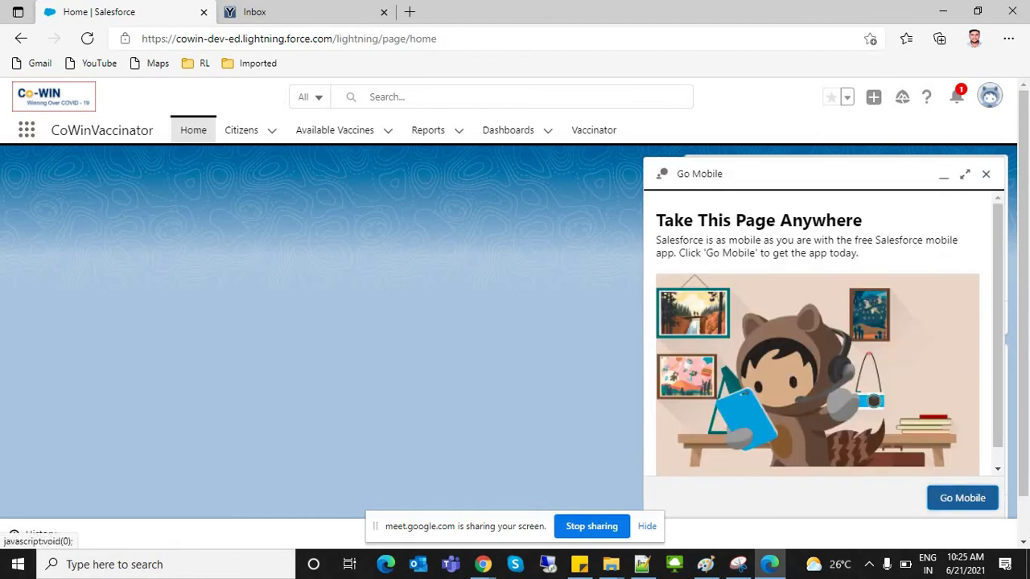
pyautogui.click(986, 174)
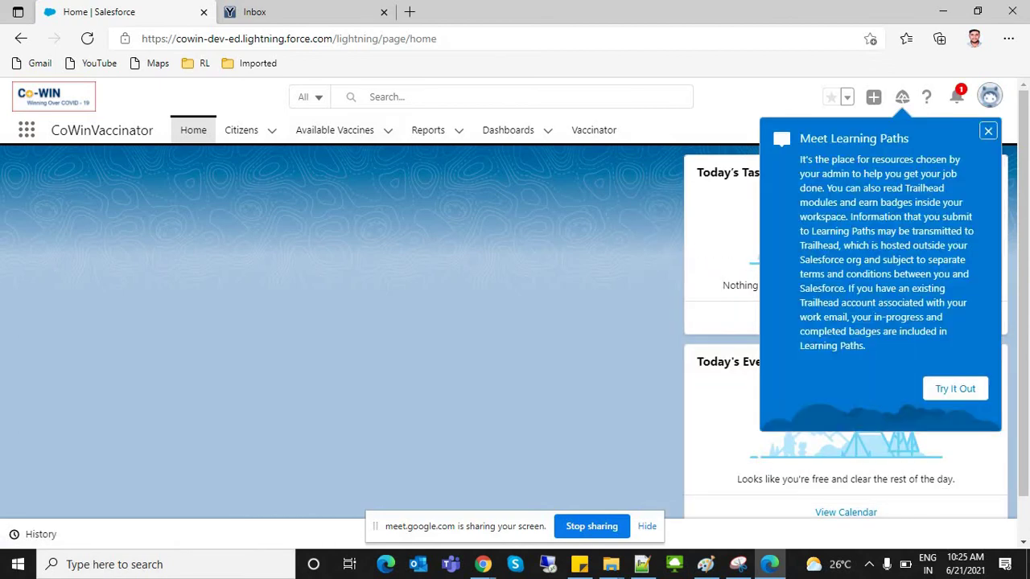
# Step: Switch to the CowinSalesforce app from the App Launcher
pyautogui.click(27, 129)
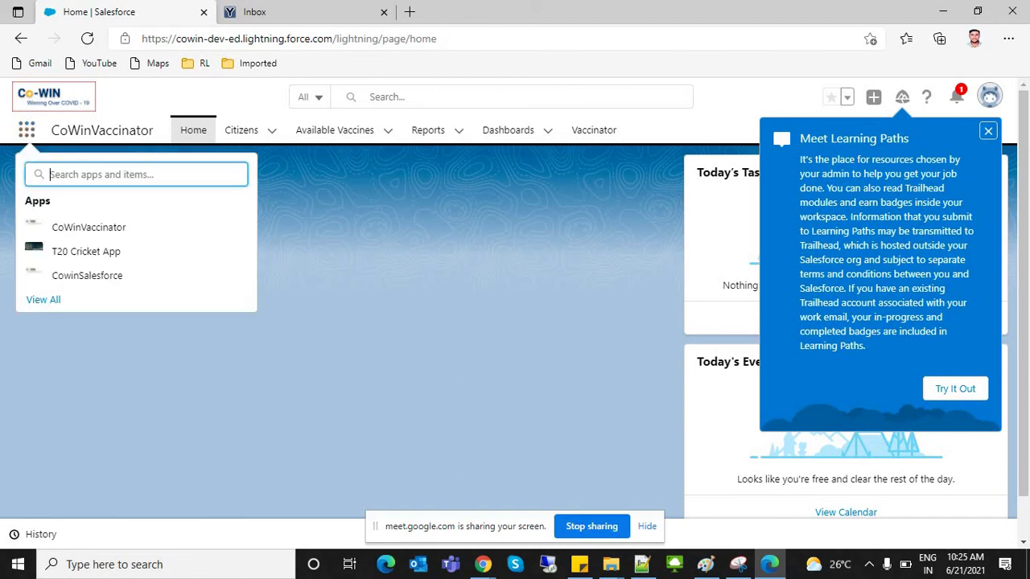
pyautogui.press('Escape')
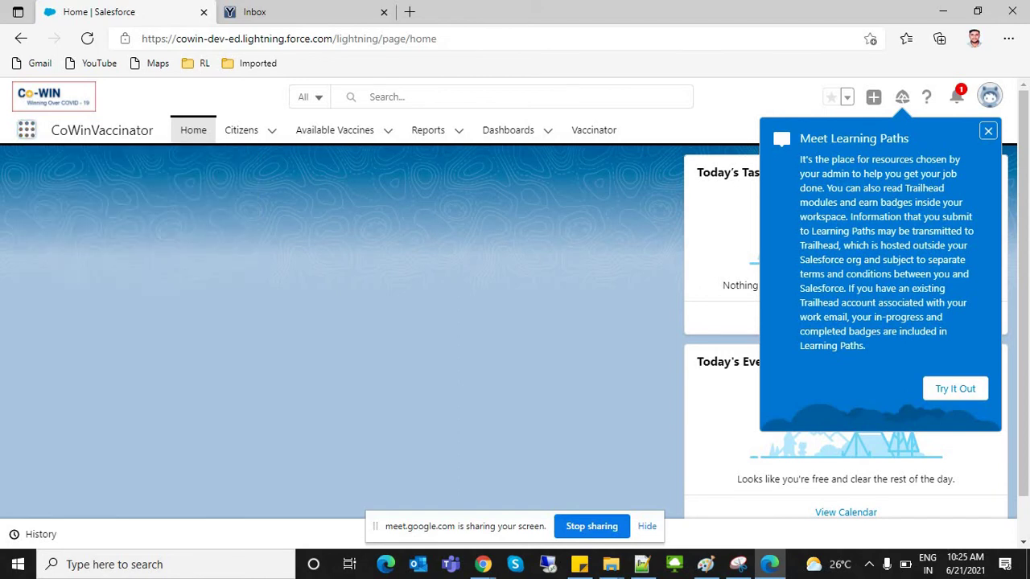
pyautogui.click(27, 129)
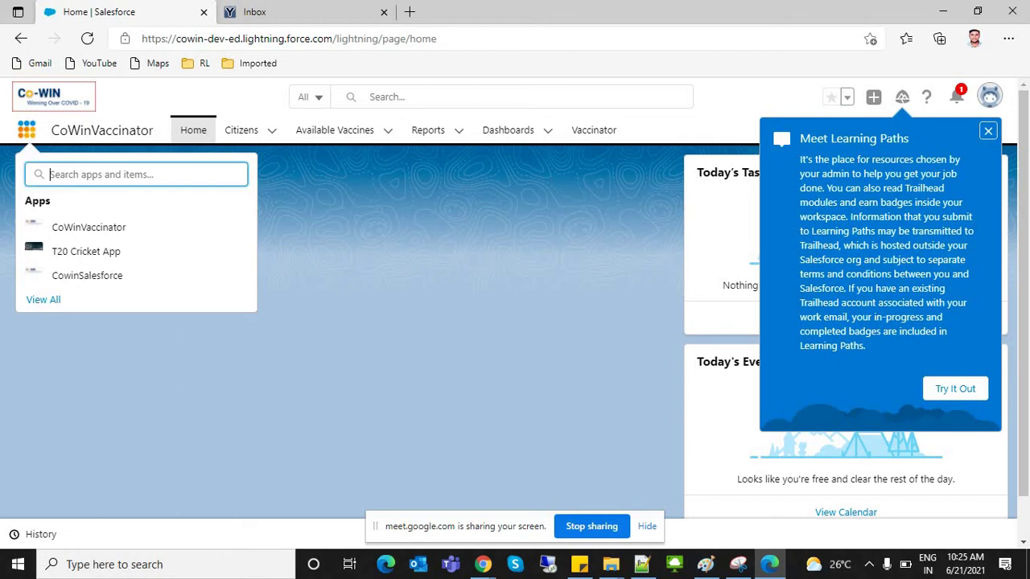
pyautogui.click(87, 275)
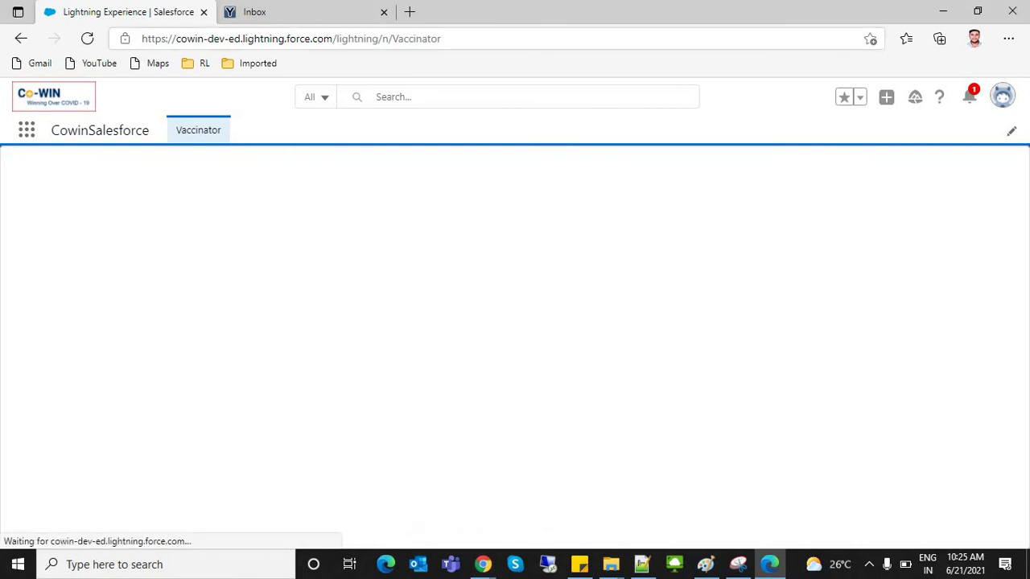
# Step: Reload the Vaccinator page and briefly check the user profile menu
pyautogui.hotkey('ctrl', 'l')
pyautogui.press('Return')
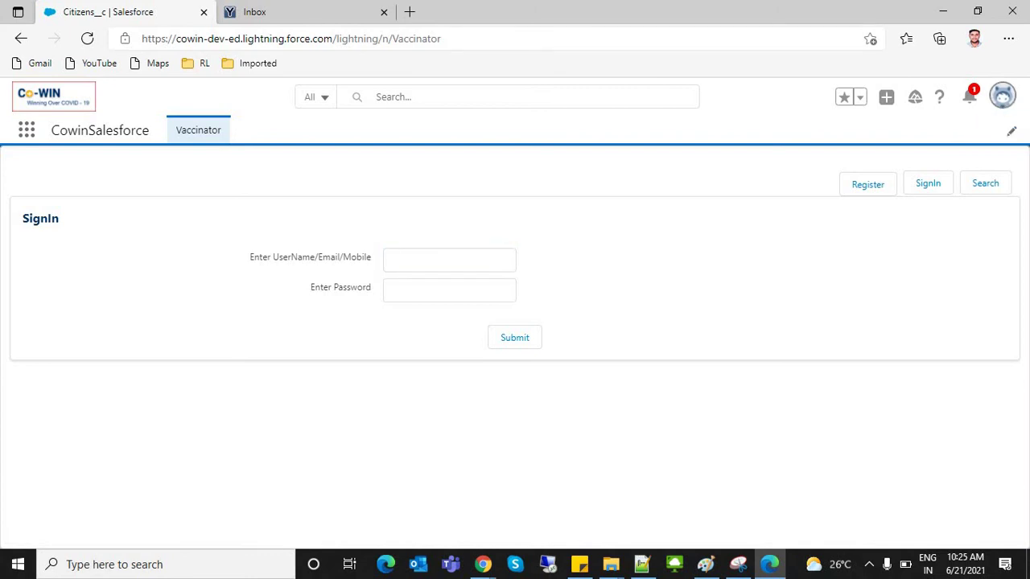
pyautogui.click(1002, 97)
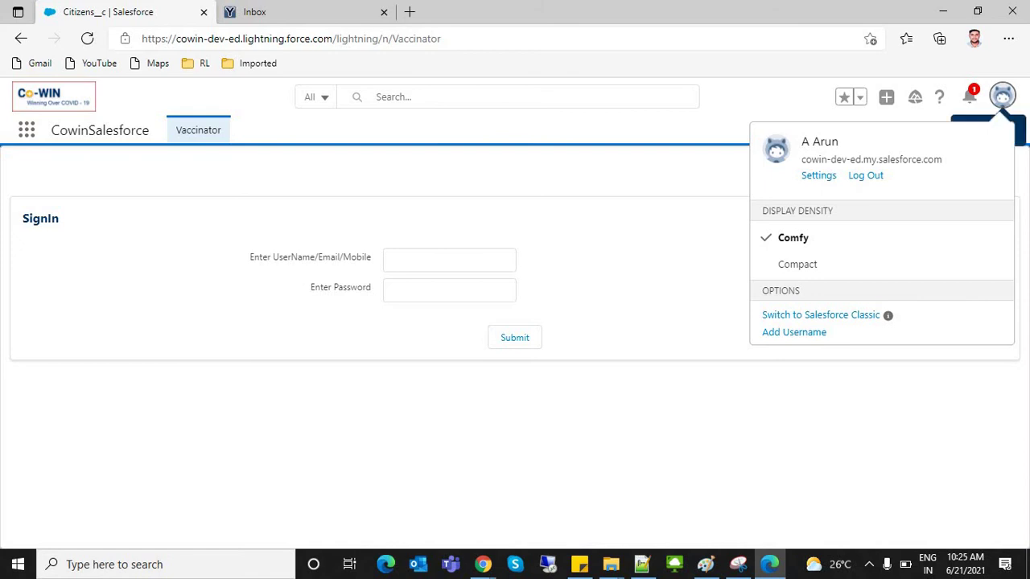
pyautogui.press('Escape')
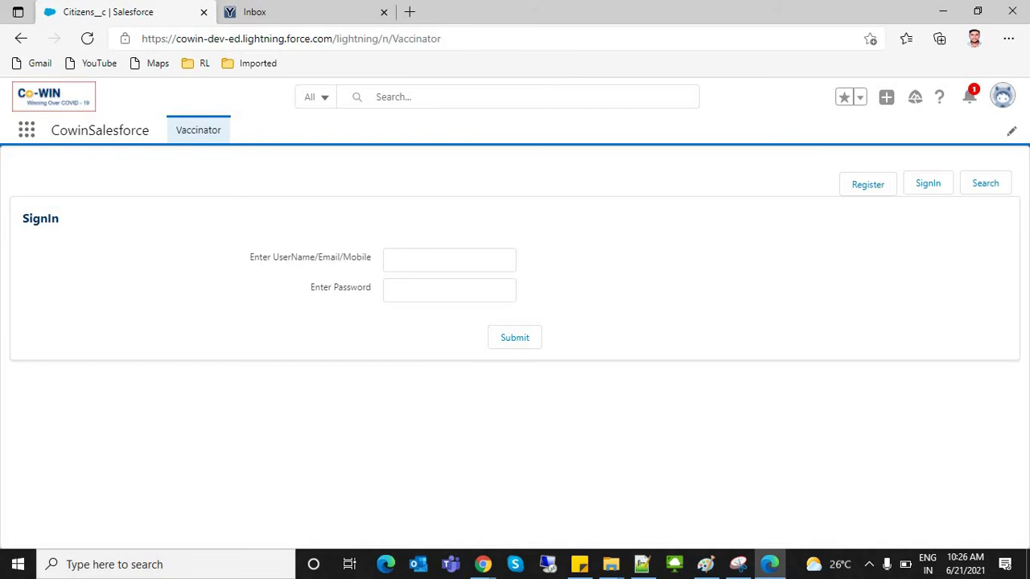
# Step: Select the SignIn form's field labels and reopen the profile menu
pyautogui.moveTo(249, 257); pyautogui.dragTo(371, 287)
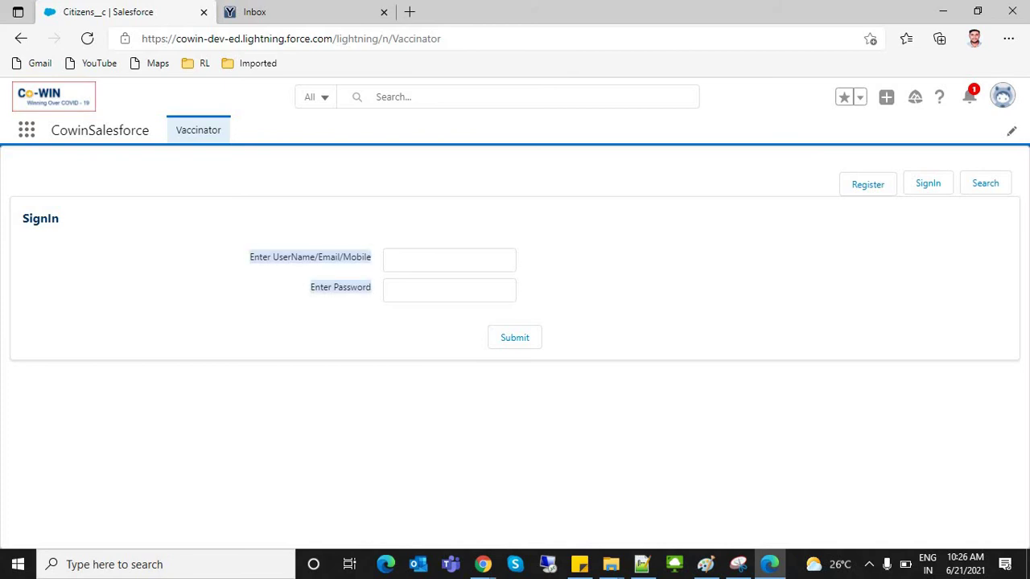
pyautogui.click(1002, 96)
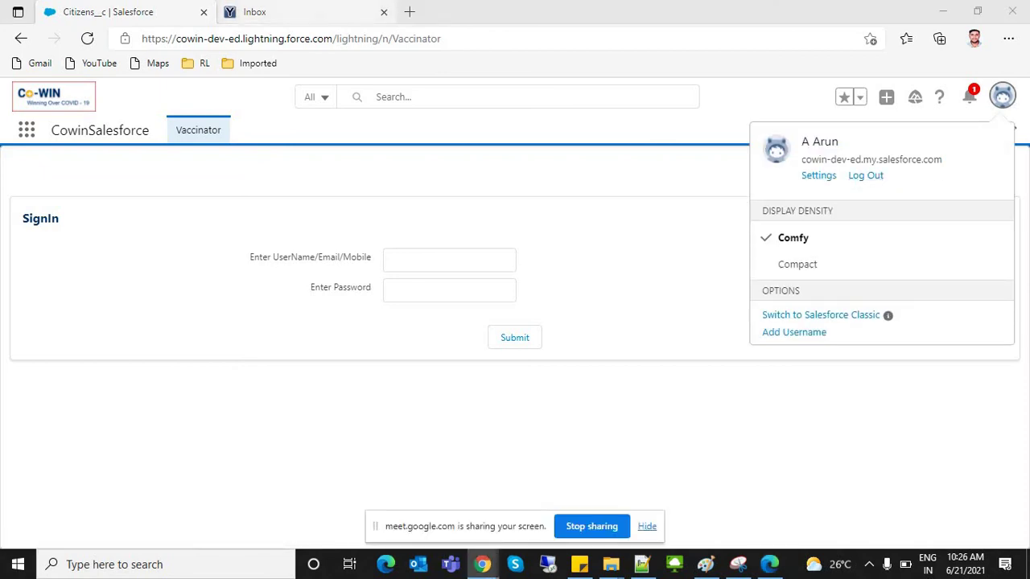
pyautogui.hotkey('ctrl', 'Tab')
# Step: Bring the Chrome window to the front on its Setup All Users tab
pyautogui.hotkey('alt', 'Tab')
pyautogui.hotkey('alt', 'Tab')
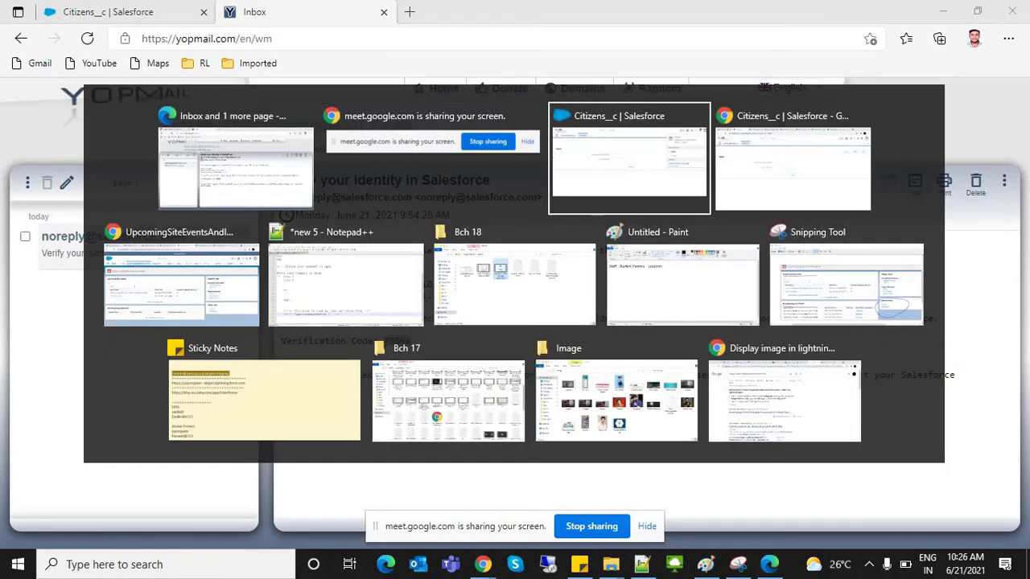
pyautogui.hotkey('ctrl', 'Tab')
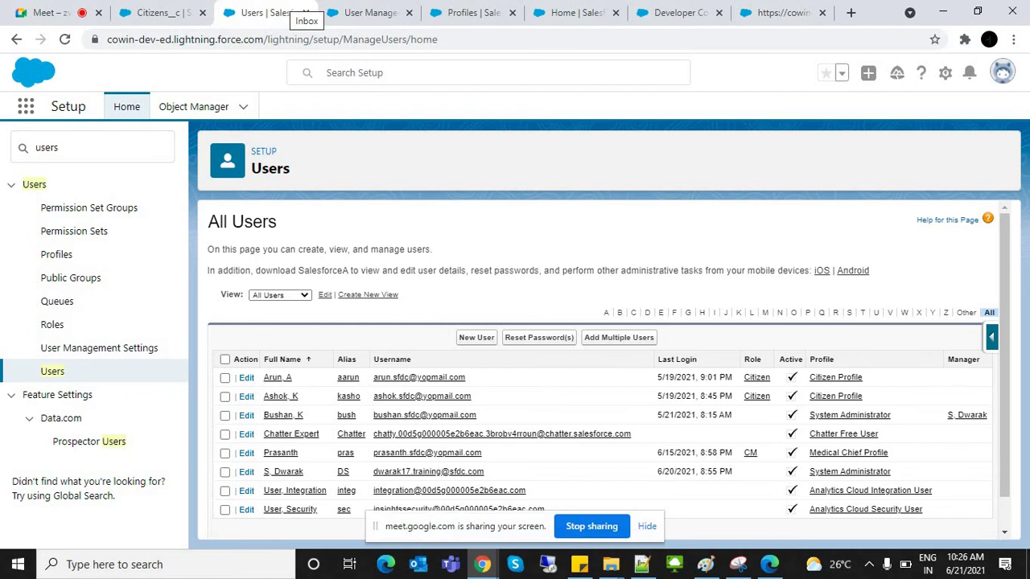
# Step: Select the first user's username, then filter Setup Quick Find by 'sites'
pyautogui.moveTo(467, 378); pyautogui.dragTo(371, 377)
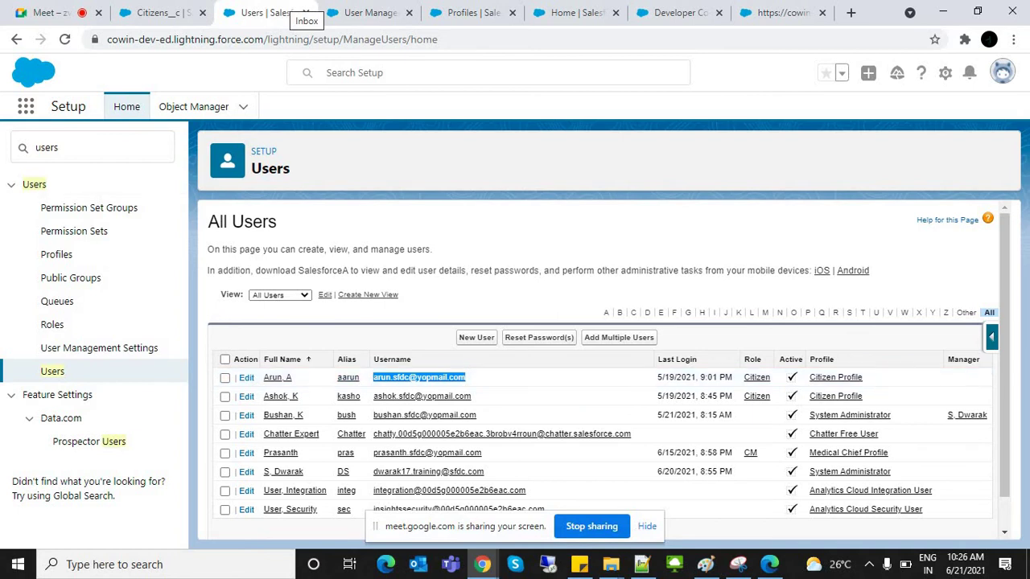
pyautogui.doubleClick(49, 147)
pyautogui.write('sites')
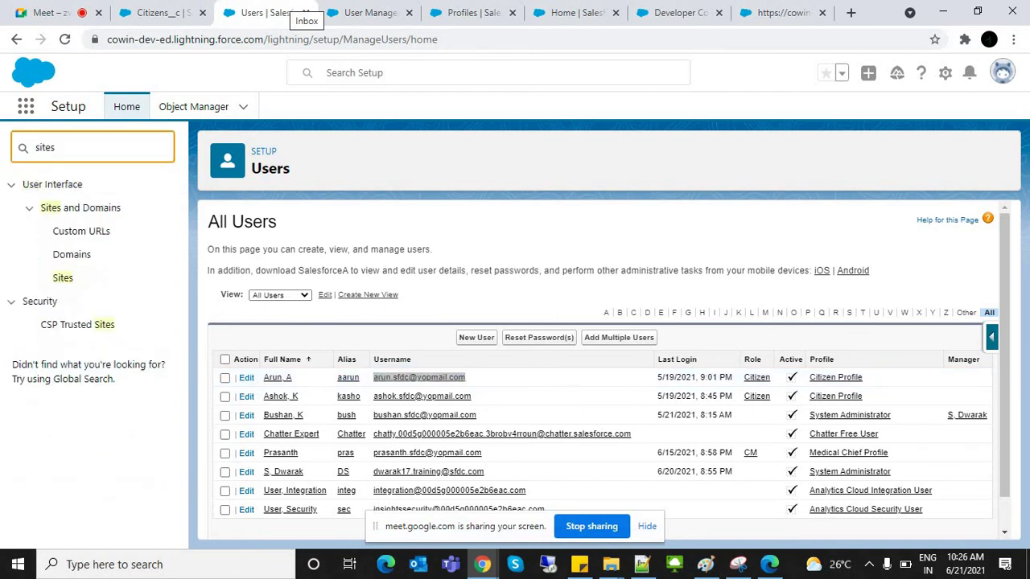
# Step: Open the Sites setup page in a new tab and return to the Users list
pyautogui.rightClick(63, 278)
pyautogui.click(105, 311)
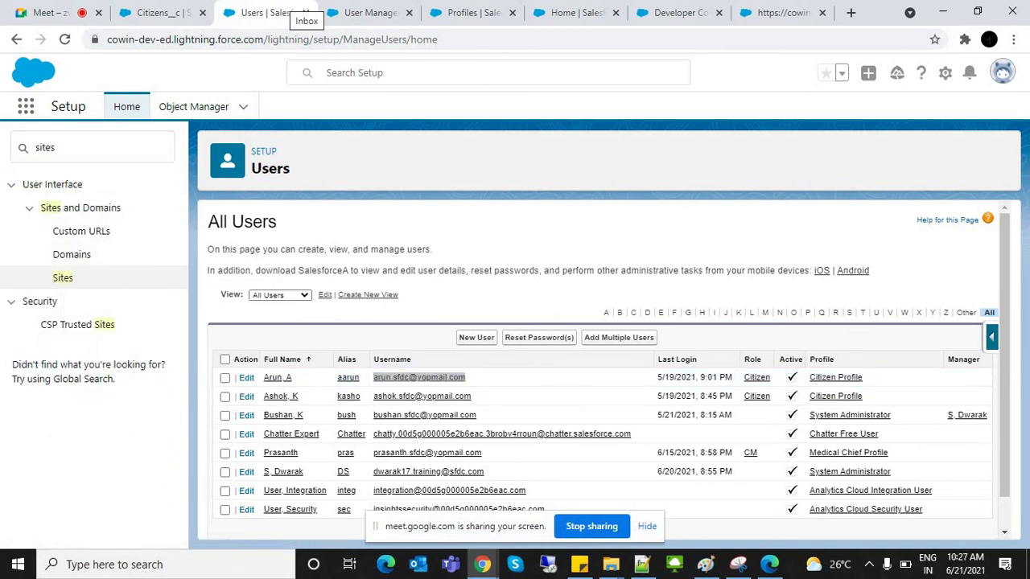
pyautogui.hotkey('alt', 'Tab')
pyautogui.keyDown('ctrl'); pyautogui.click(62, 278); pyautogui.keyUp('ctrl')
pyautogui.click(326, 13)
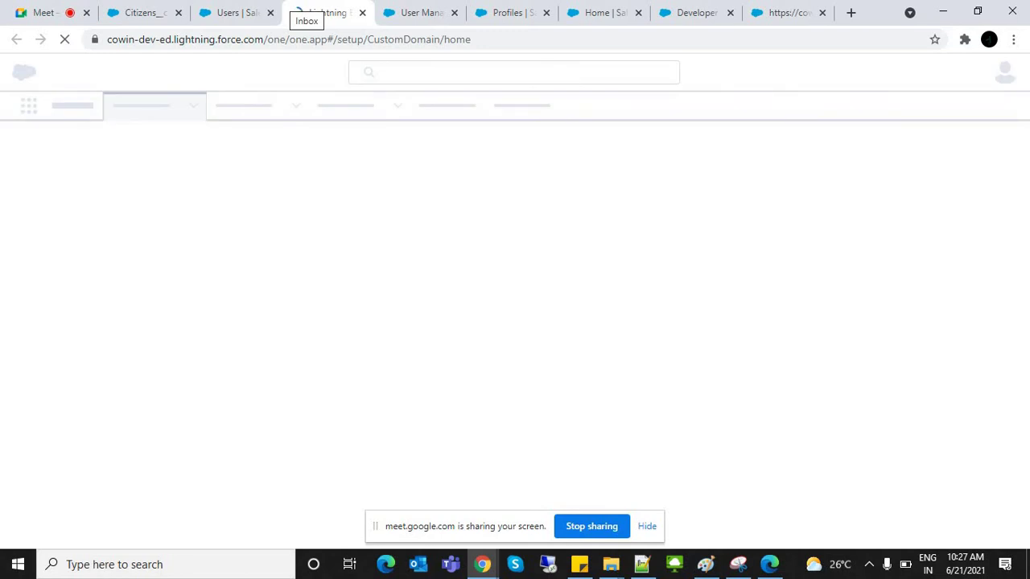
pyautogui.hotkey('ctrl', 'shift', 'Tab')
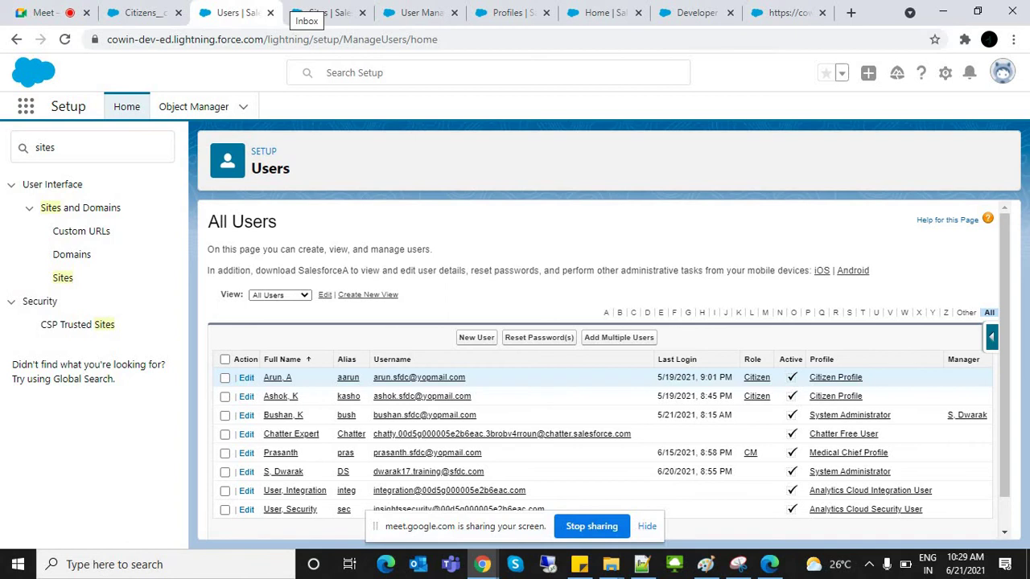
# Step: Highlight several user rows in the All Users list, then clear the selection
pyautogui.moveTo(266, 377); pyautogui.dragTo(385, 472)
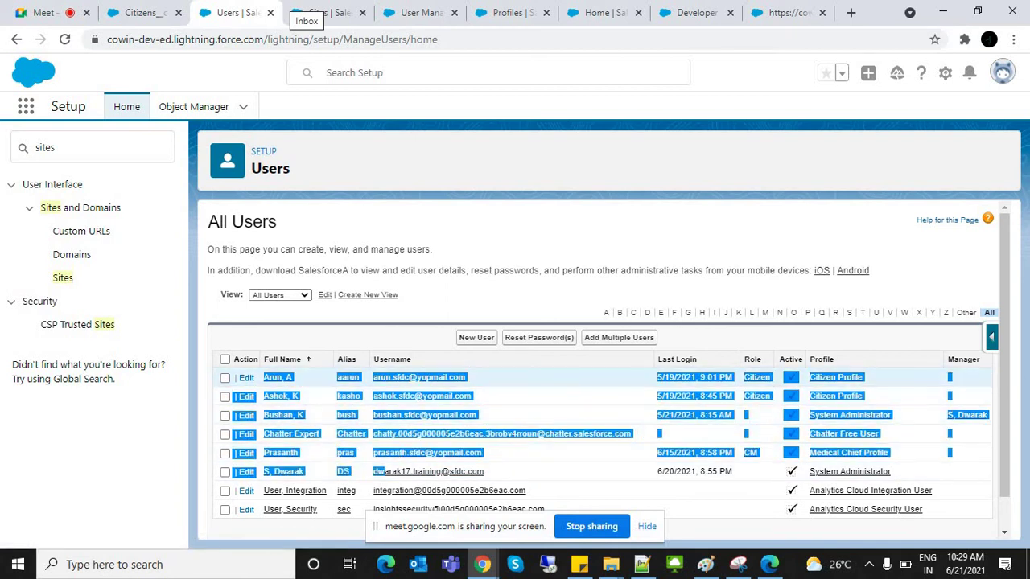
pyautogui.click(564, 377)
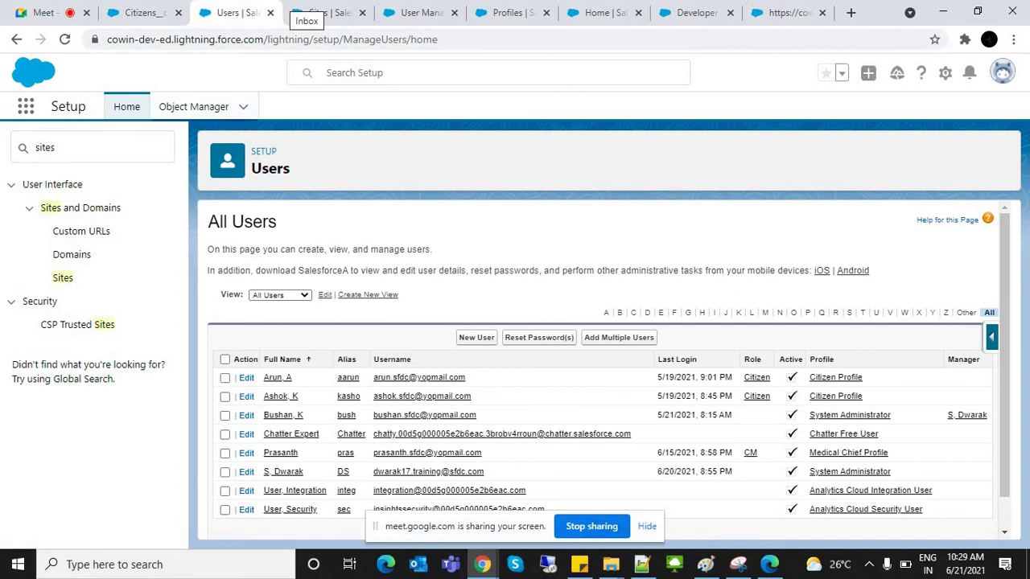
# Step: On the Sites page, enter CowinSalesforce as the domain name and check its availability
pyautogui.hotkey('ctrl', 'Tab')
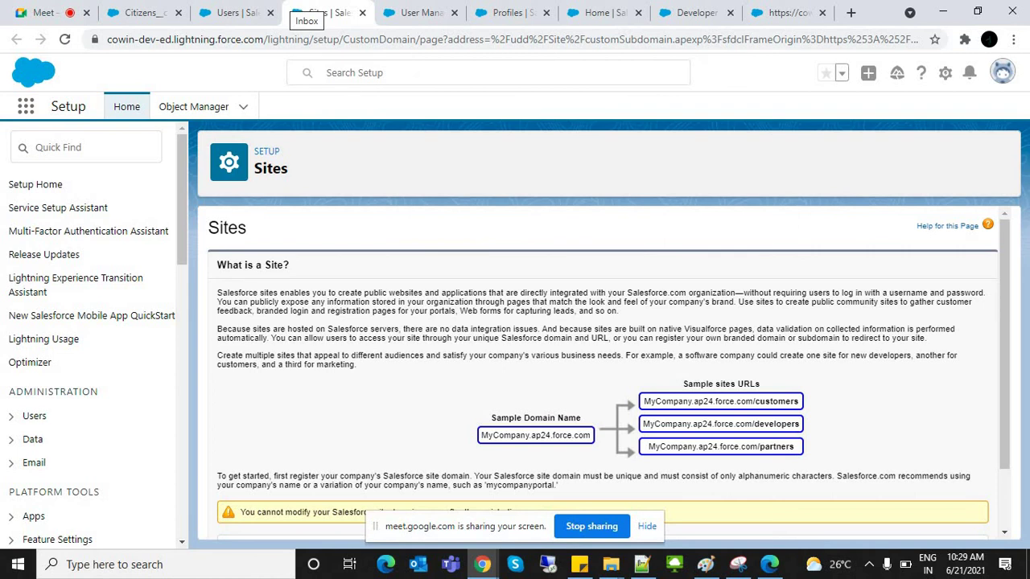
pyautogui.scroll(-1, 604, 362)
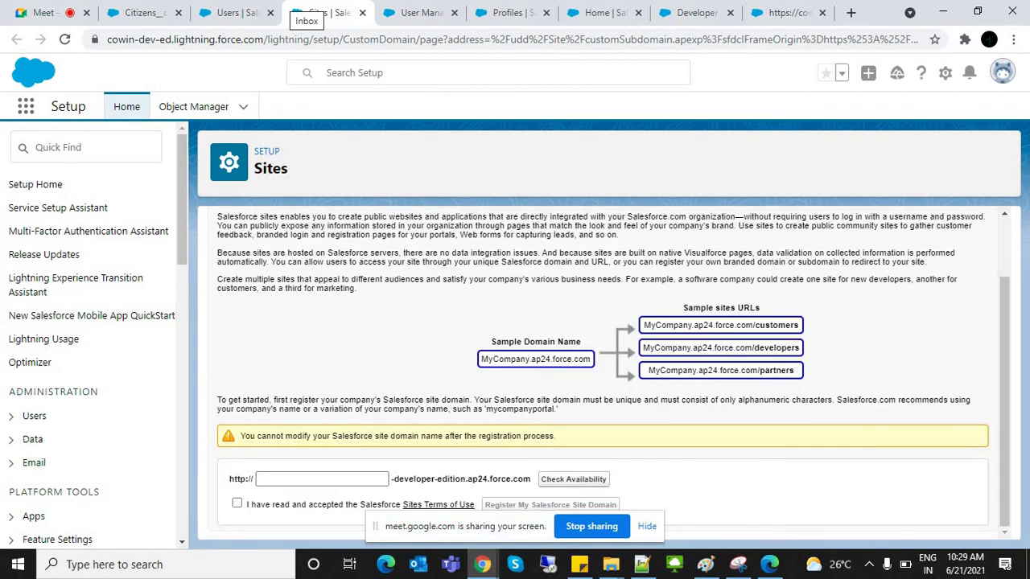
pyautogui.click(259, 478)
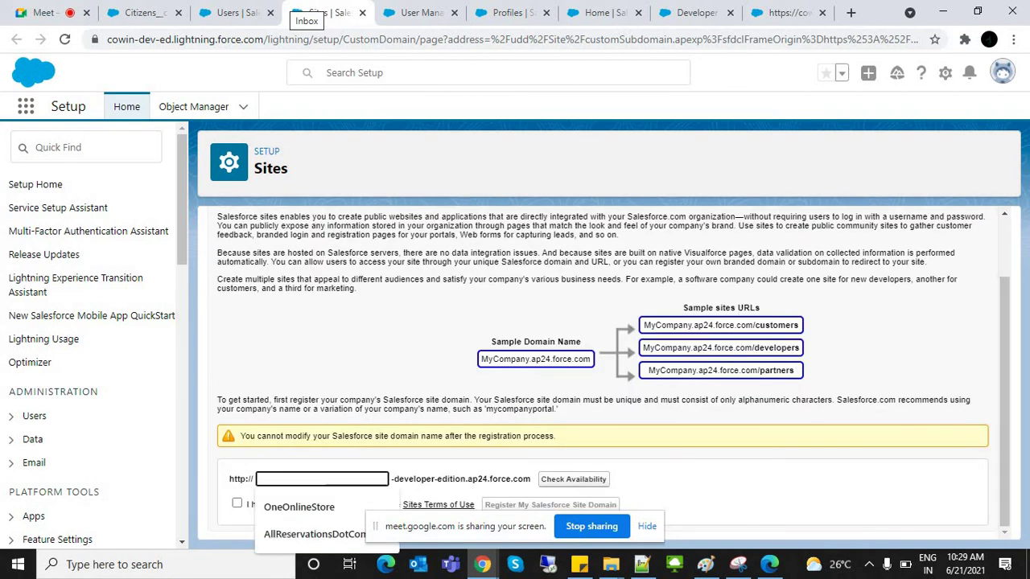
pyautogui.write('C')
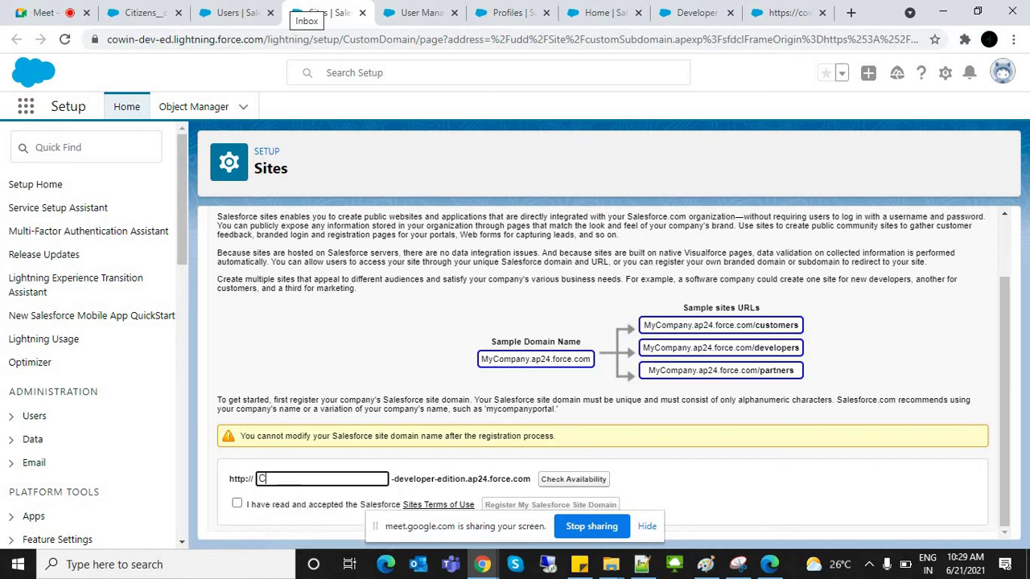
pyautogui.write('owinSalesforce')
pyautogui.press('Tab')
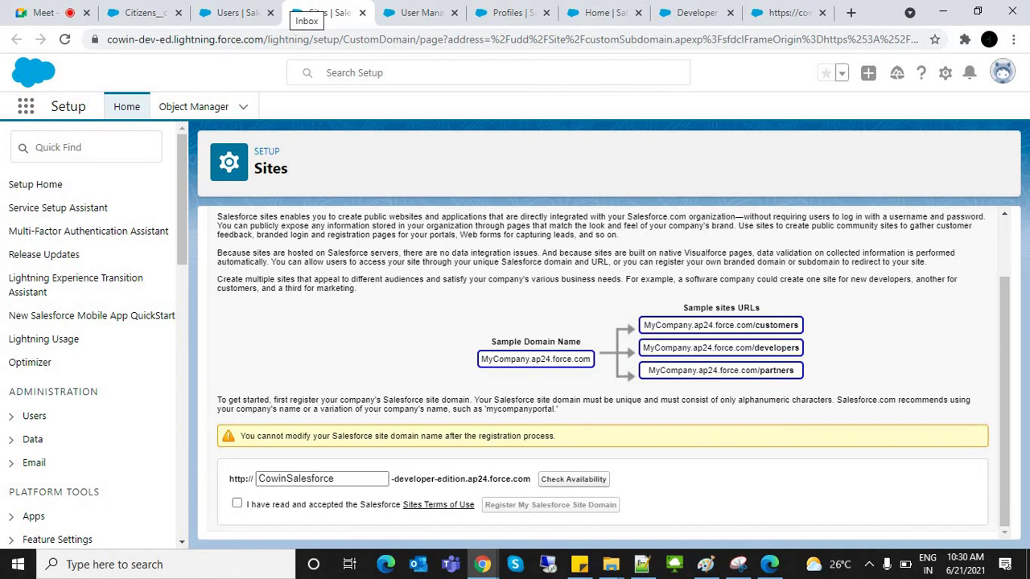
pyautogui.click(335, 479)
pyautogui.hotkey('ctrl', 'a')
pyautogui.click(573, 479)
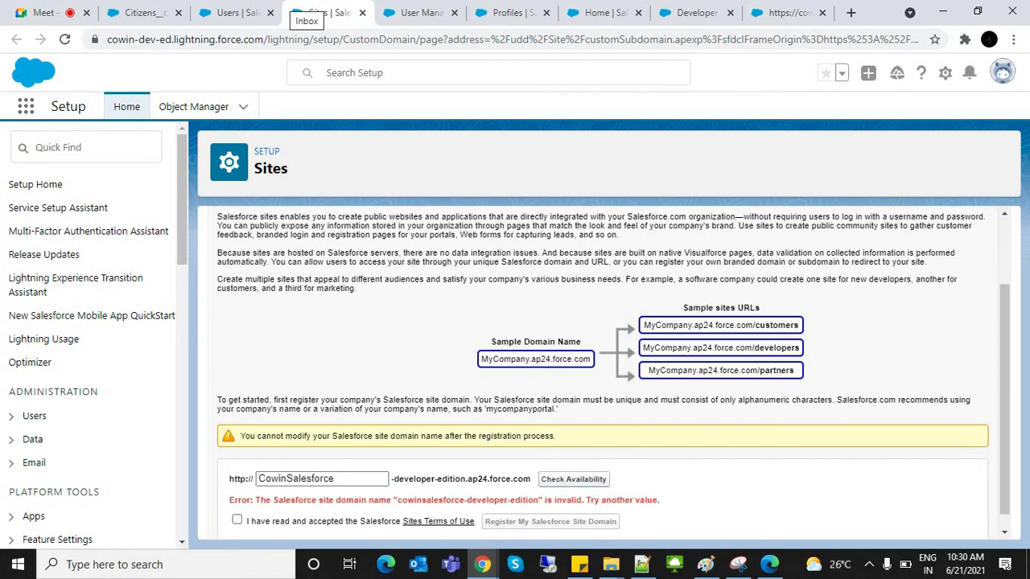
# Step: Try SalesforceCowinApp and Salesforce-CowinApp as the domain name
pyautogui.click(334, 479)
pyautogui.click(286, 478)
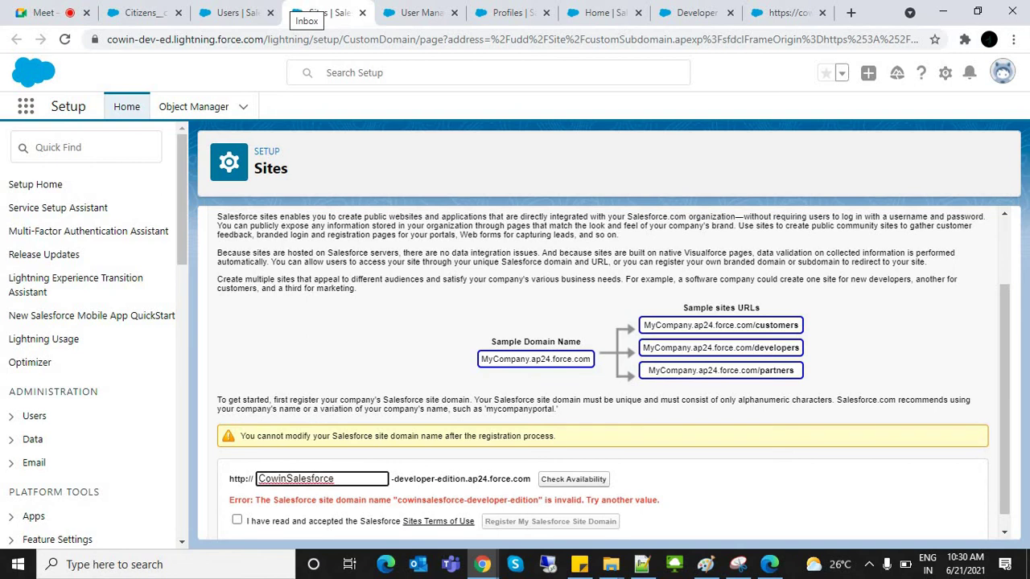
pyautogui.hotkey('shift', 'End')
pyautogui.press('BackSpace')
pyautogui.press('Home')
pyautogui.write('Salesforce')
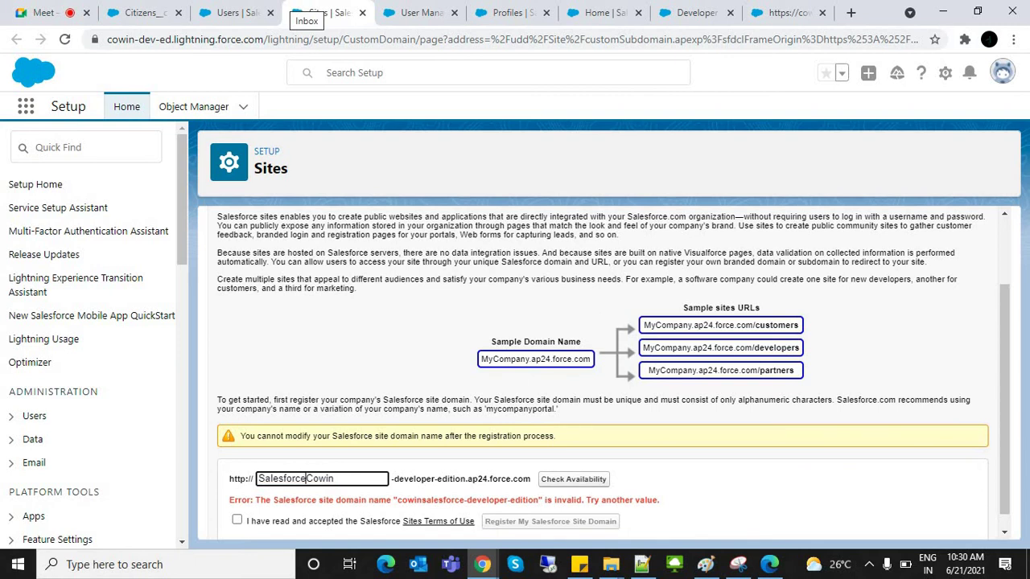
pyautogui.click(334, 478)
pyautogui.write('App')
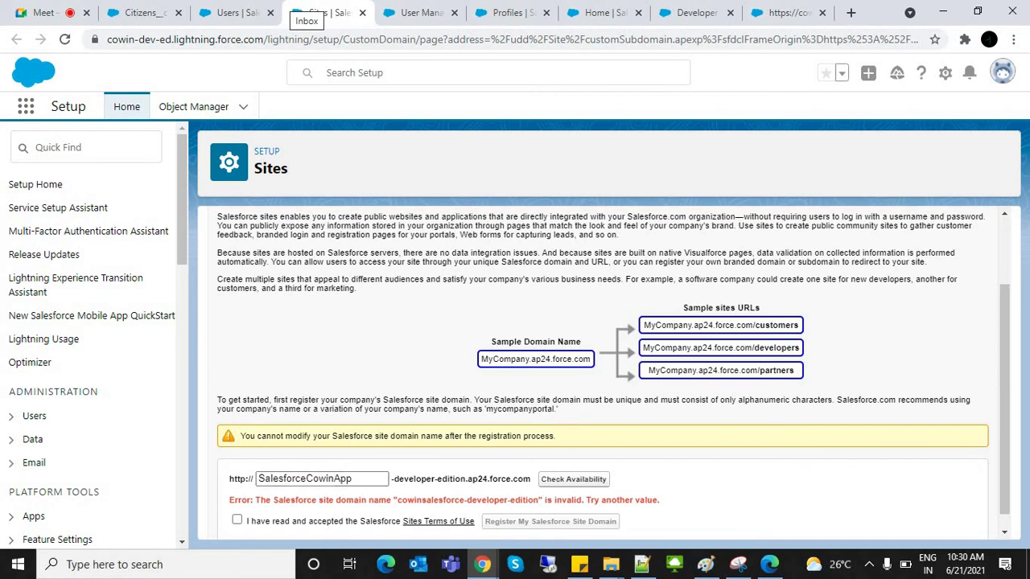
pyautogui.press('Return')
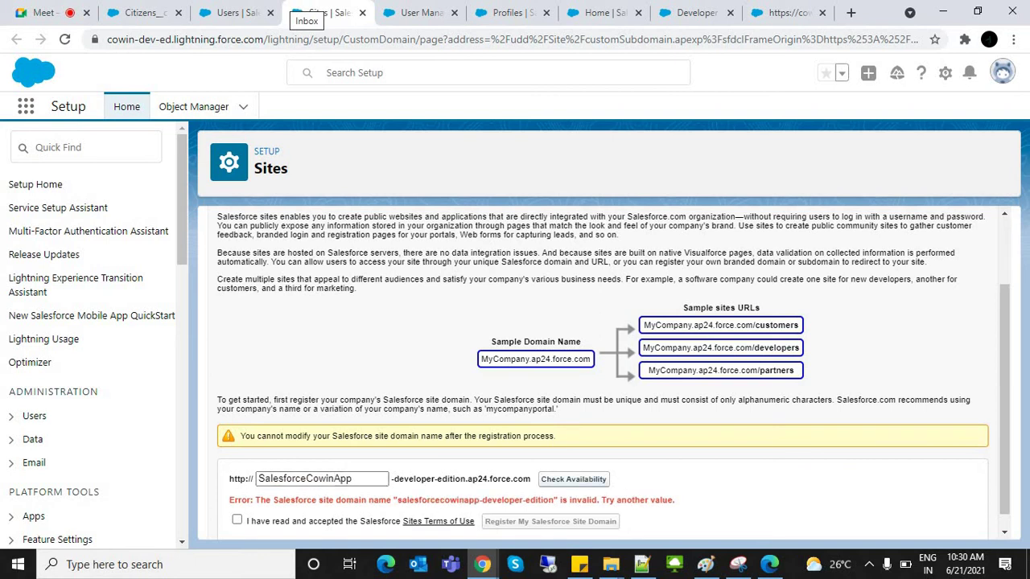
pyautogui.doubleClick(309, 478)
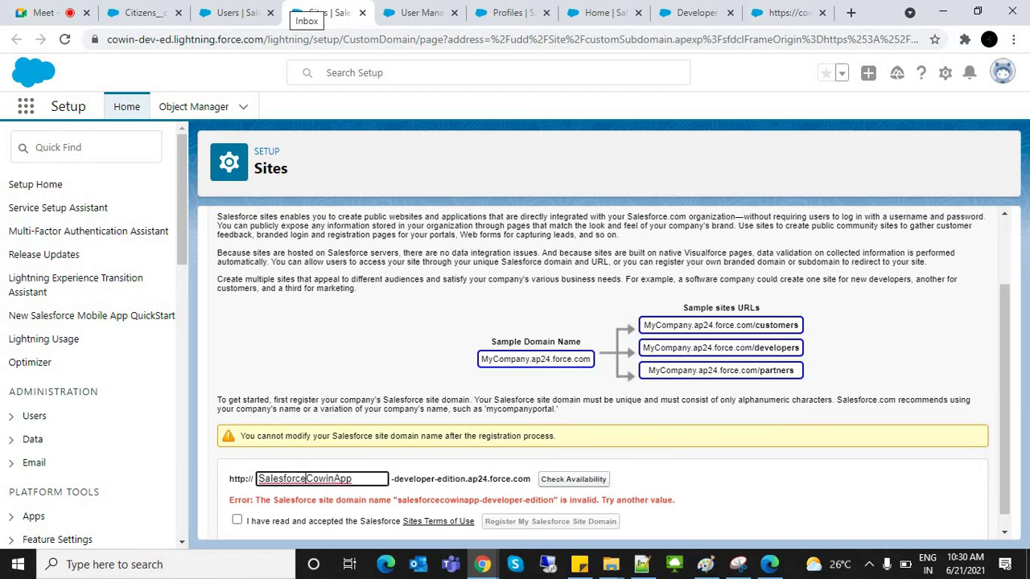
pyautogui.click(309, 479)
pyautogui.write('-')
pyautogui.press('Return')
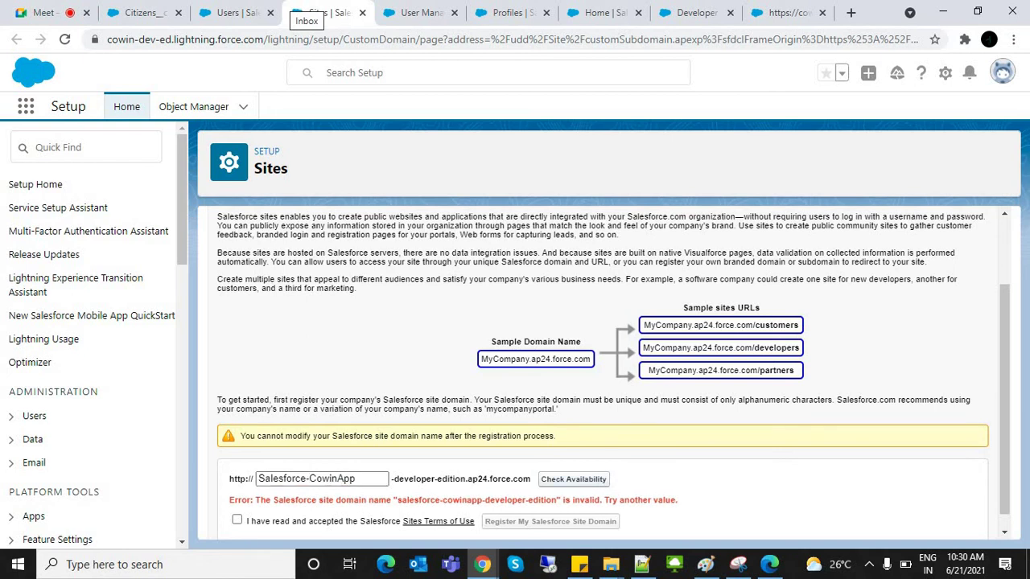
# Step: Settle on CowinApp once it is reported available and accept the Sites Terms of Use
pyautogui.click(309, 479)
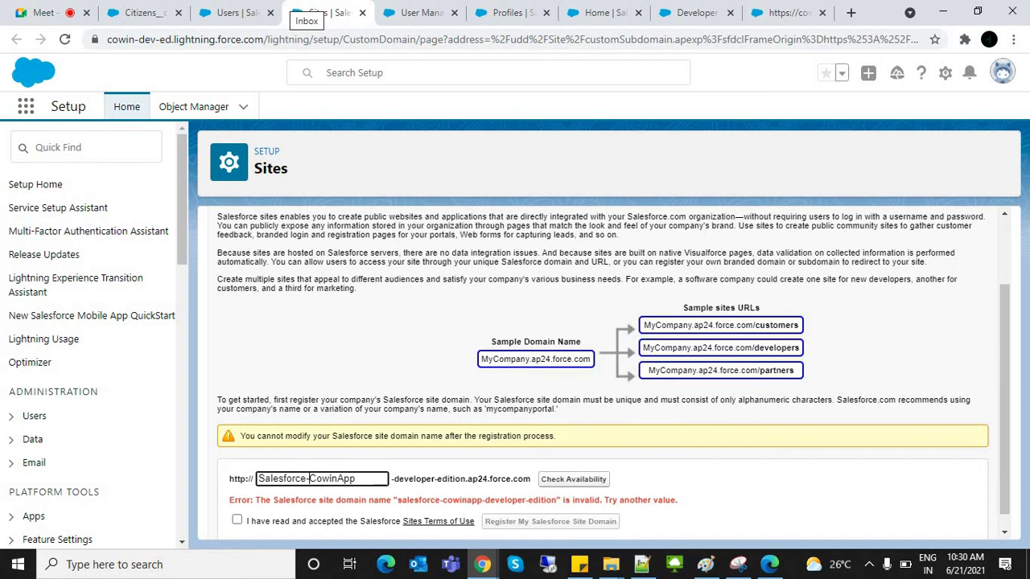
pyautogui.press('BackSpace')
pyautogui.press('BackSpace')
pyautogui.press('BackSpace')
pyautogui.press('BackSpace')
pyautogui.press('BackSpace')
pyautogui.press('BackSpace')
pyautogui.press('BackSpace')
pyautogui.press('BackSpace')
pyautogui.press('BackSpace')
pyautogui.press('BackSpace')
pyautogui.press('BackSpace')
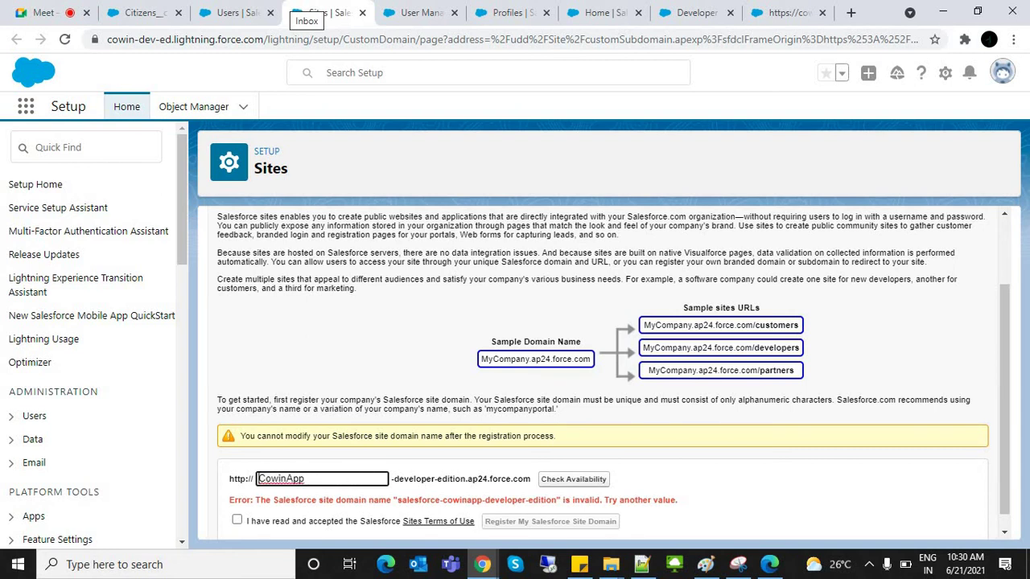
pyautogui.press('Tab')
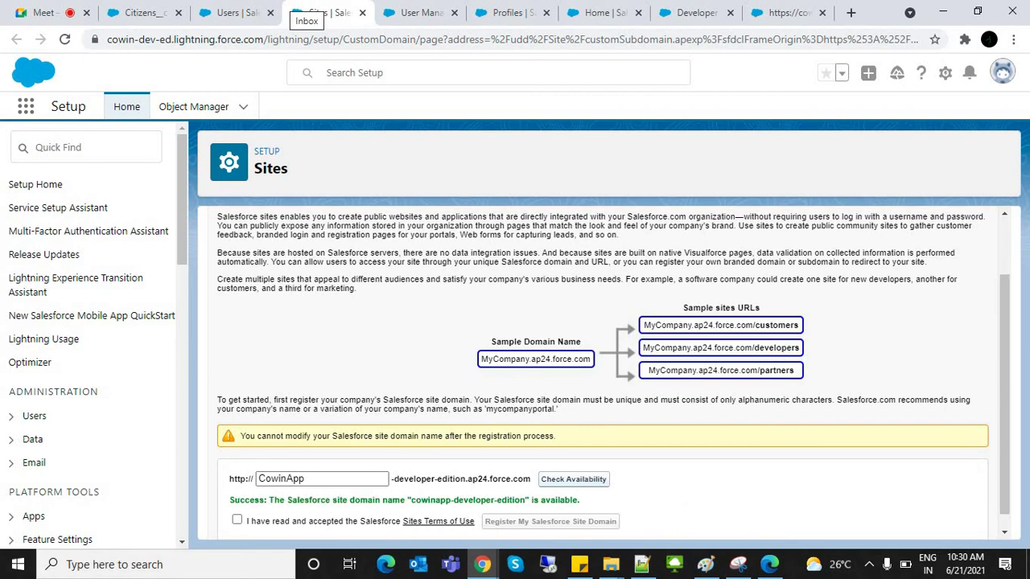
pyautogui.doubleClick(281, 479)
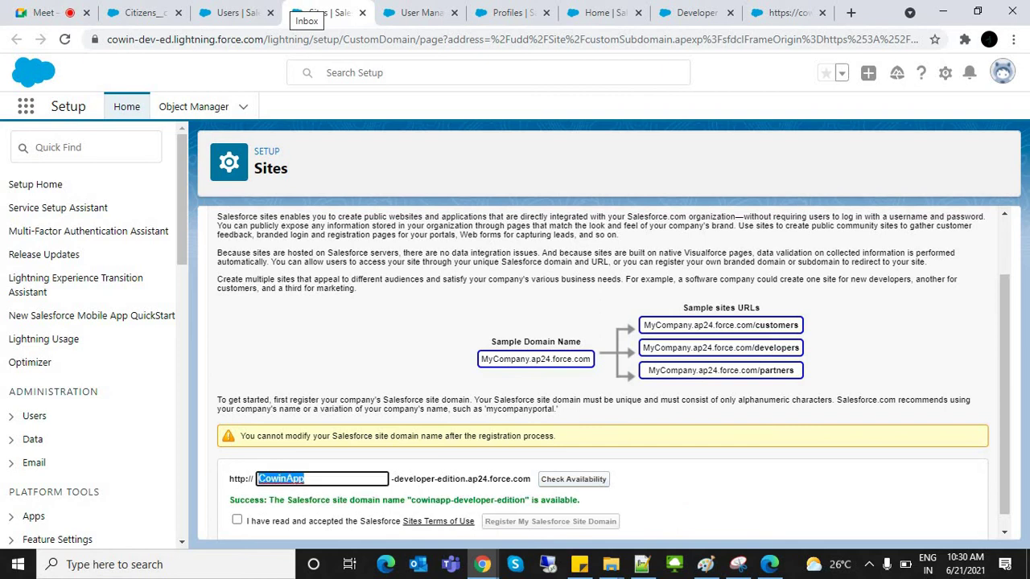
pyautogui.moveTo(229, 500); pyautogui.dragTo(580, 499)
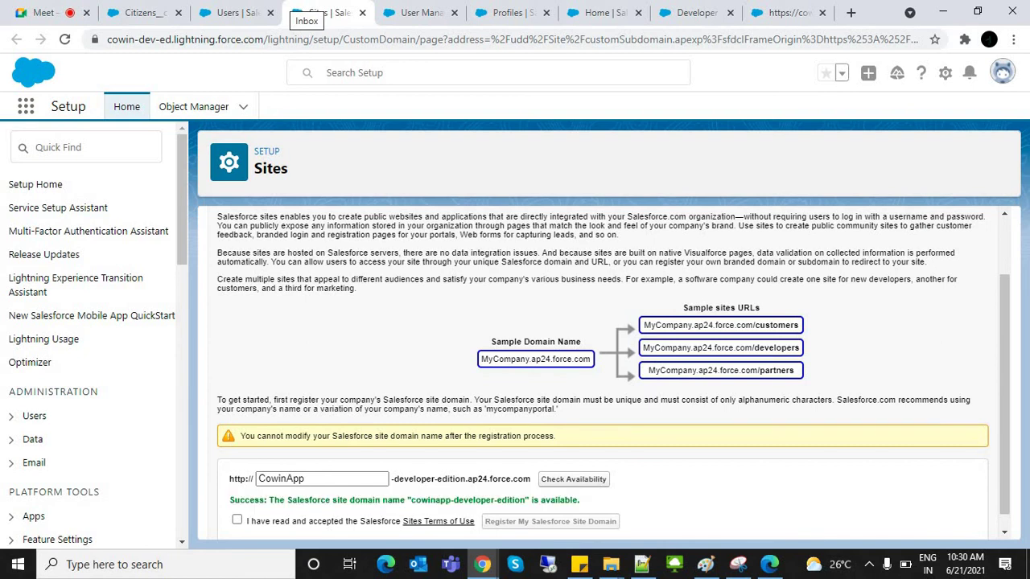
pyautogui.doubleClick(281, 478)
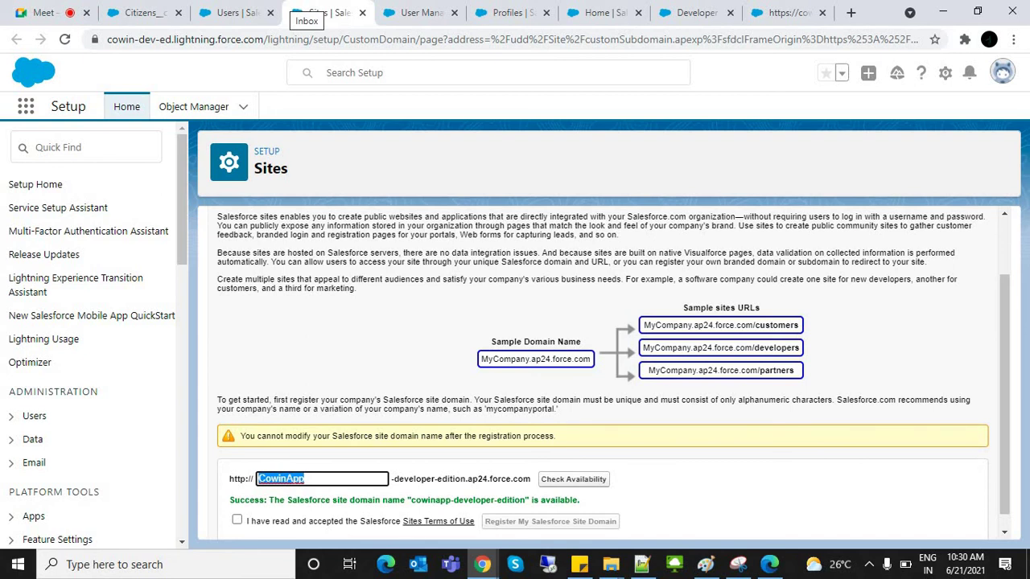
pyautogui.click(237, 520)
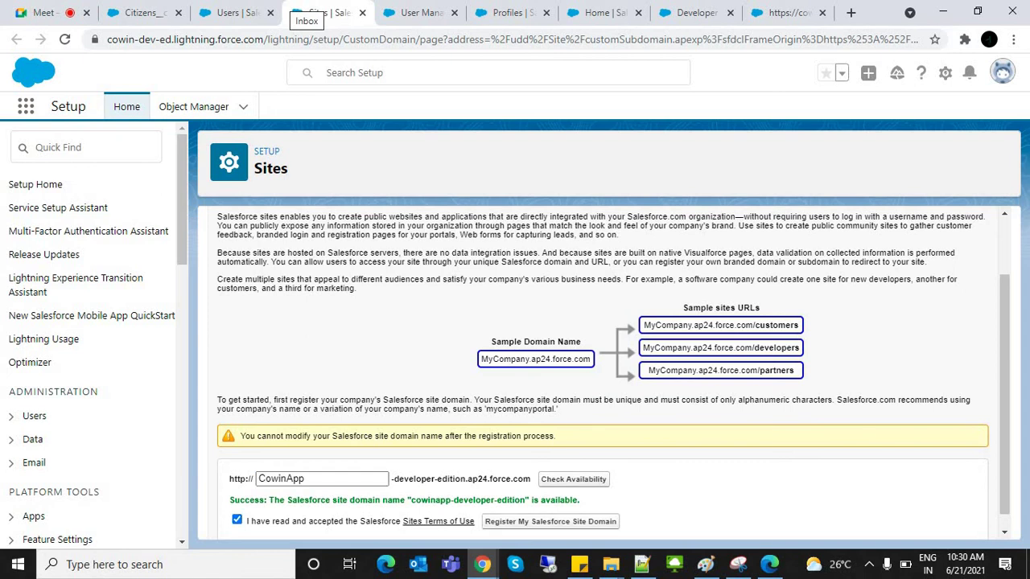
pyautogui.hotkey('ctrl', 't')
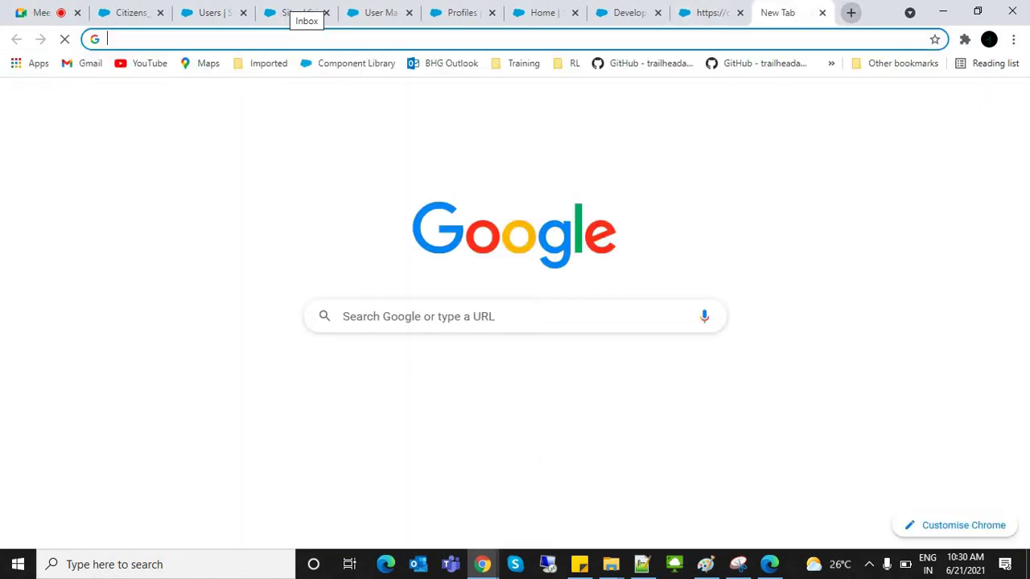
# Step: Type google.com, then cowinapp, in the new tab's address bar and dismiss the suggestions
pyautogui.write('googlec')
pyautogui.press('BackSpace')
pyautogui.write('.com')
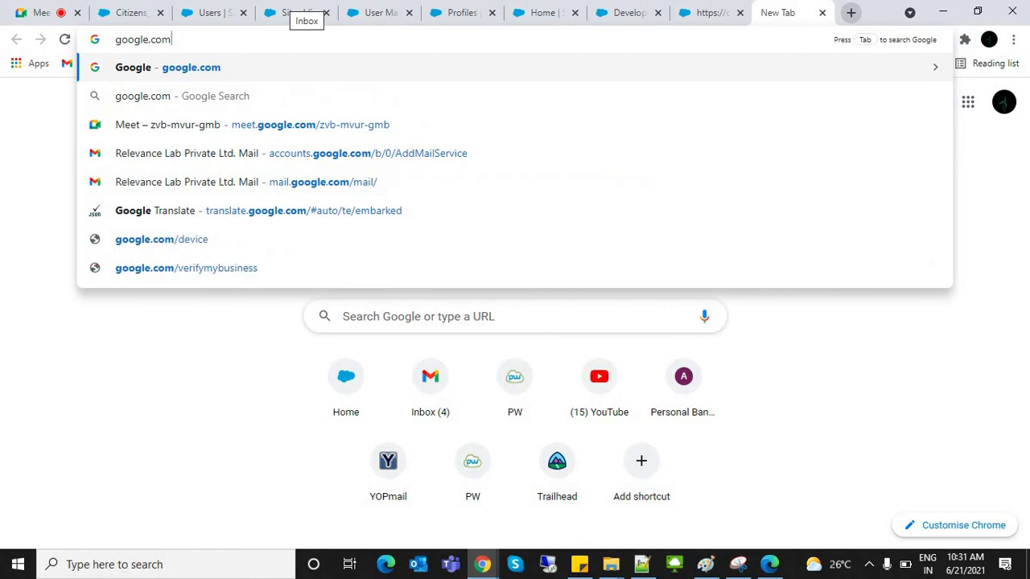
pyautogui.hotkey('ctrl', 'a')
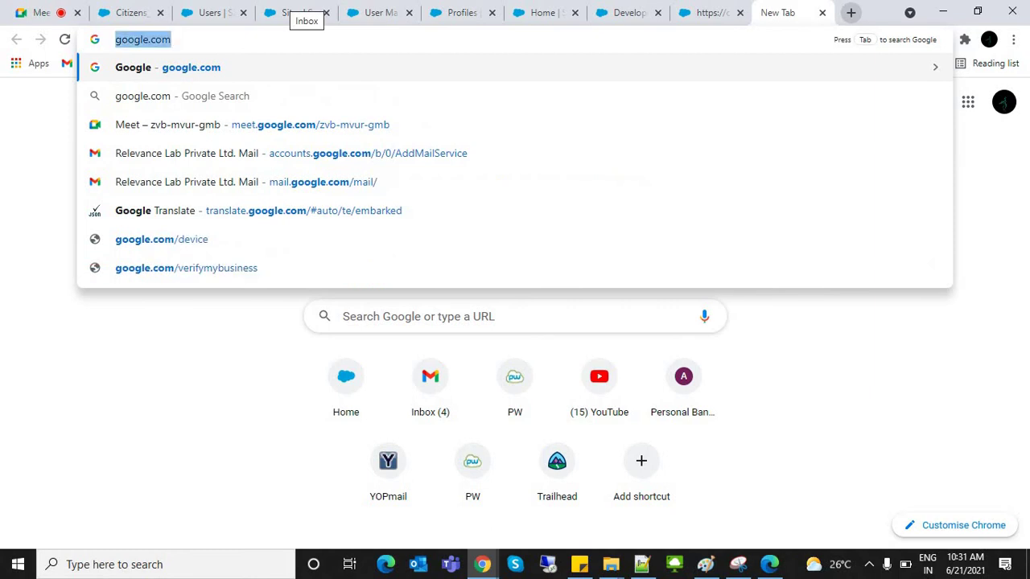
pyautogui.write('cowinapp')
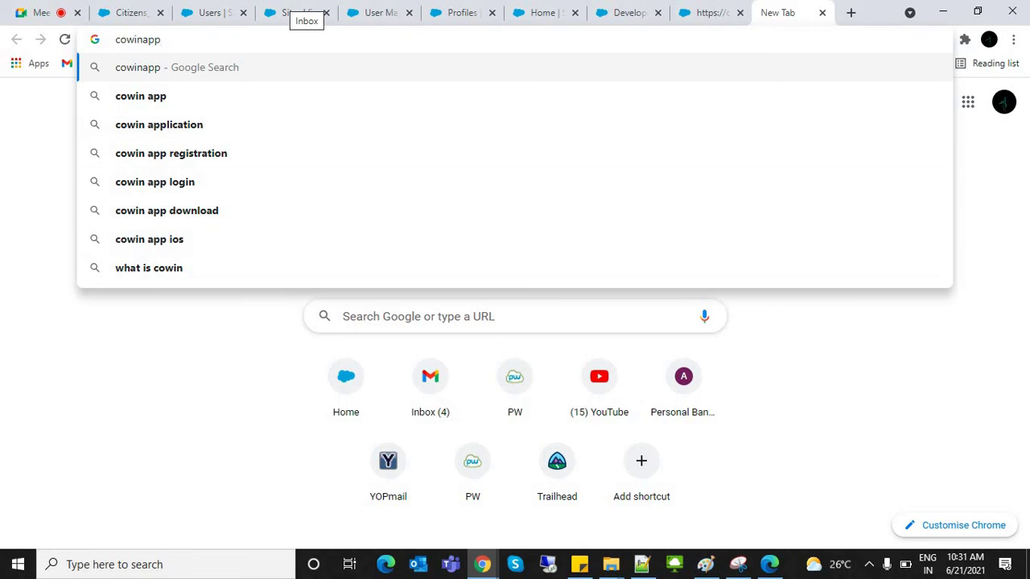
pyautogui.press('Escape')
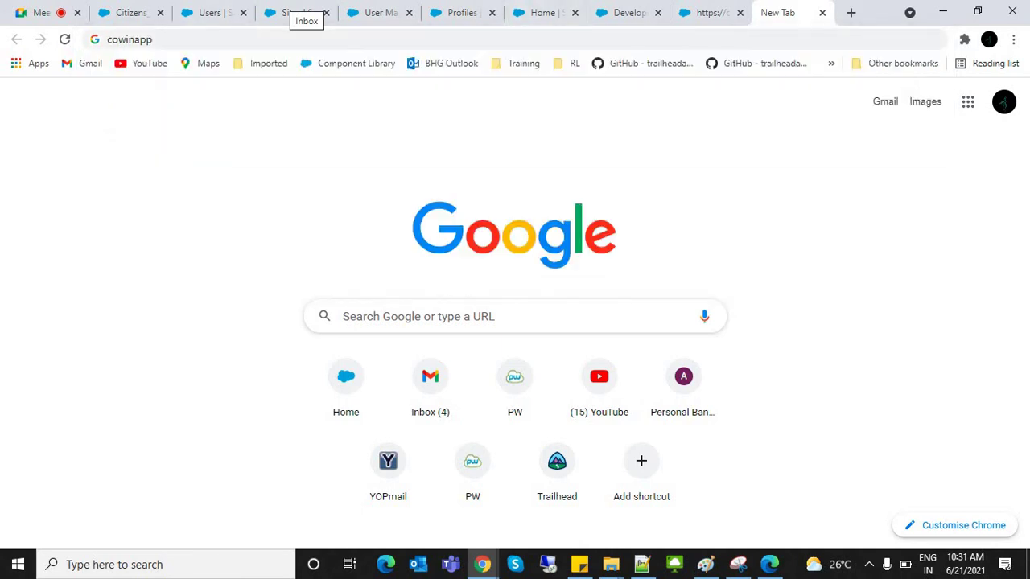
# Step: Cycle back through the open tabs toward the Sites registration tab
pyautogui.hotkey('ctrl', 'shift', 'Tab')
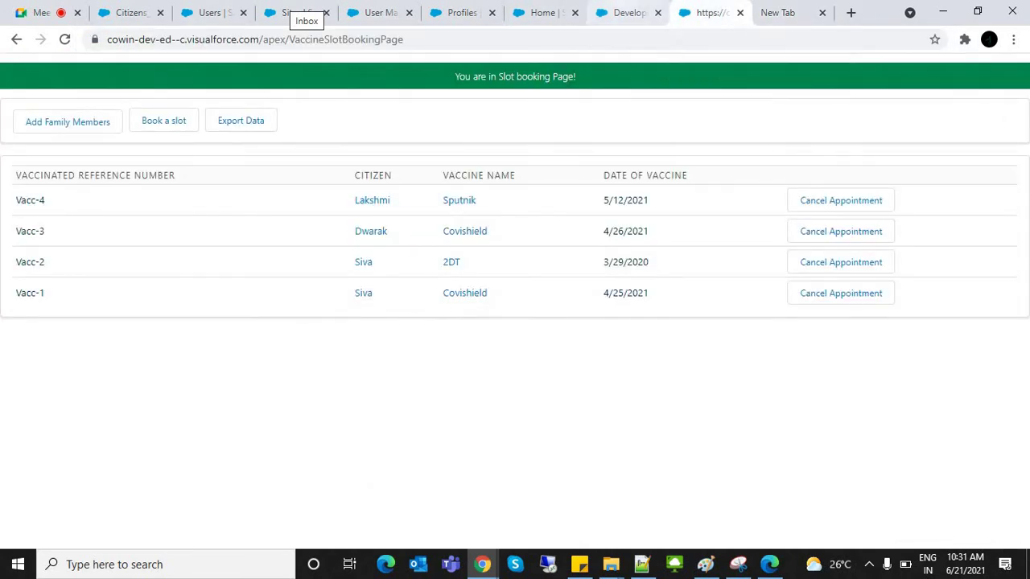
pyautogui.hotkey('ctrl', 'shift', 'Tab')
pyautogui.hotkey('ctrl', 'shift', 'Tab')
pyautogui.hotkey('ctrl', 'shift', 'Tab')
pyautogui.hotkey('ctrl', 'shift', 'Tab')
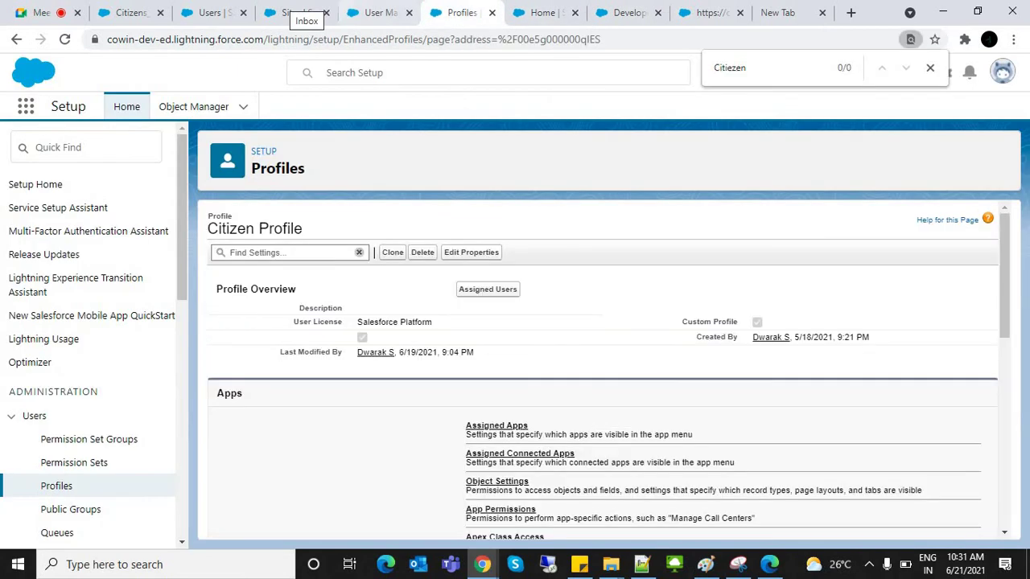
pyautogui.hotkey('ctrl', 'shift', 'Tab')
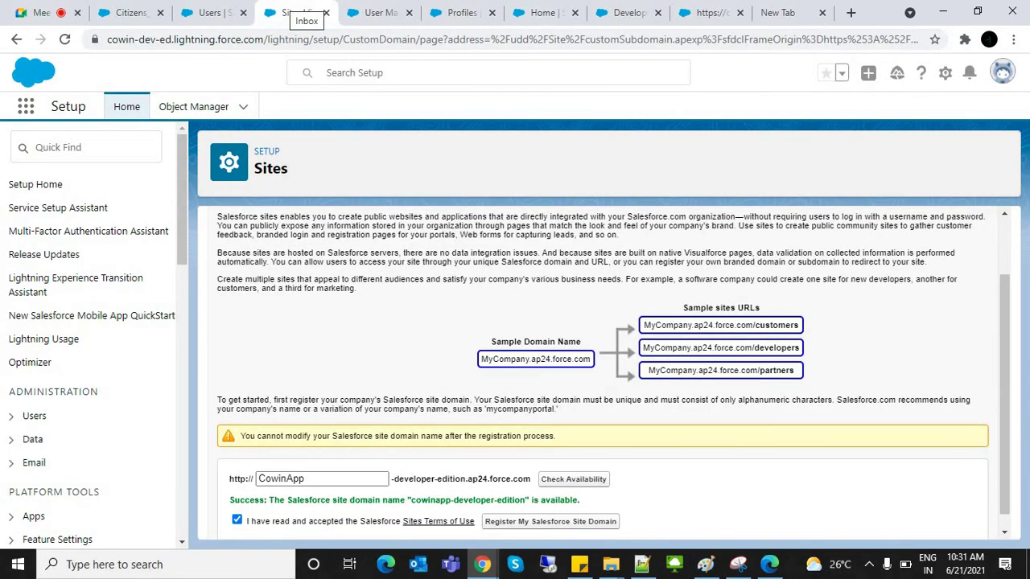
# Step: Select the CowinApp name and its developer-edition domain suffix in the domain field
pyautogui.moveTo(393, 479); pyautogui.dragTo(465, 479)
pyautogui.doubleClick(281, 479)
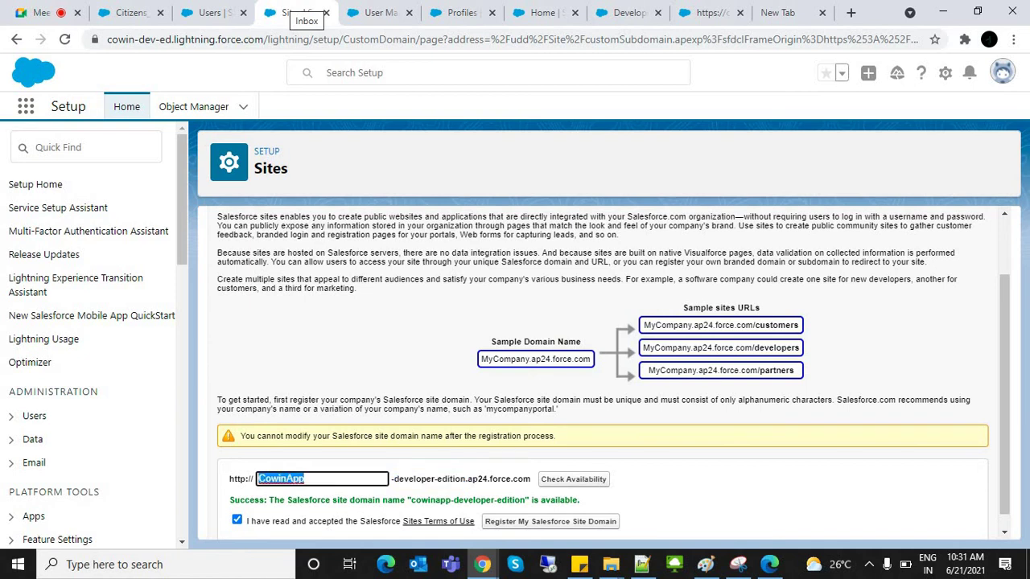
pyautogui.moveTo(392, 478); pyautogui.dragTo(511, 478)
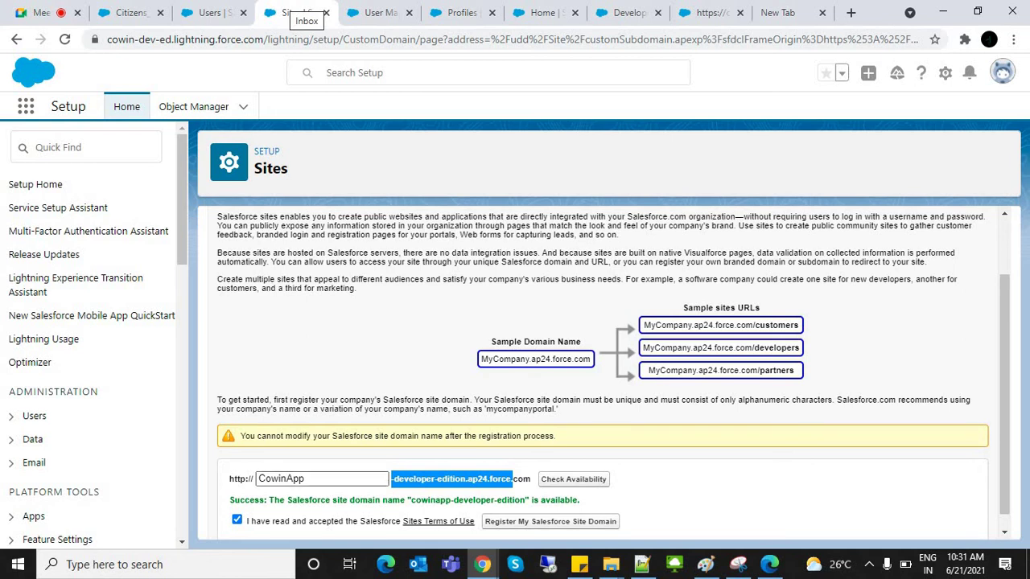
pyautogui.doubleClick(281, 479)
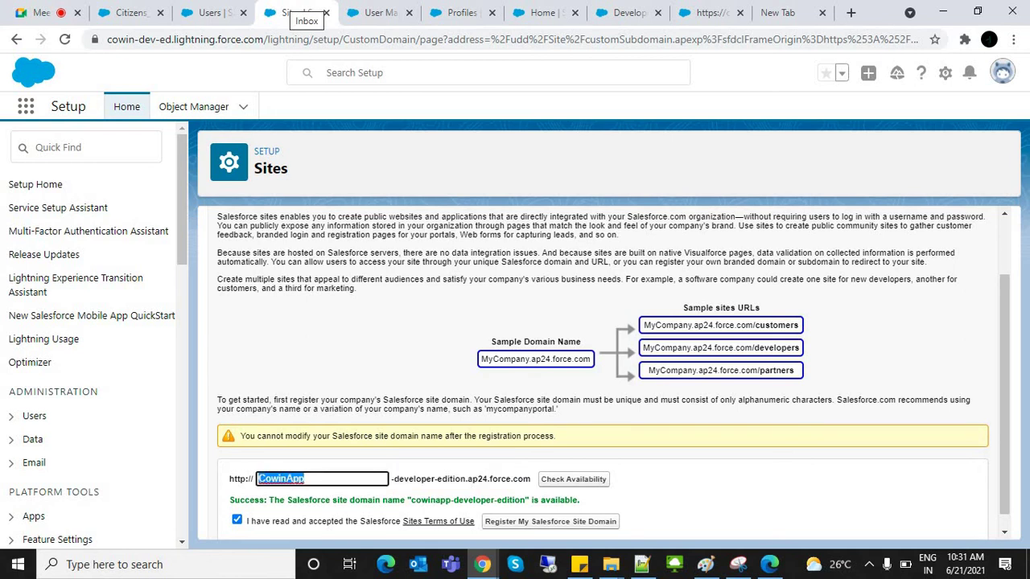
pyautogui.moveTo(391, 478); pyautogui.dragTo(524, 479)
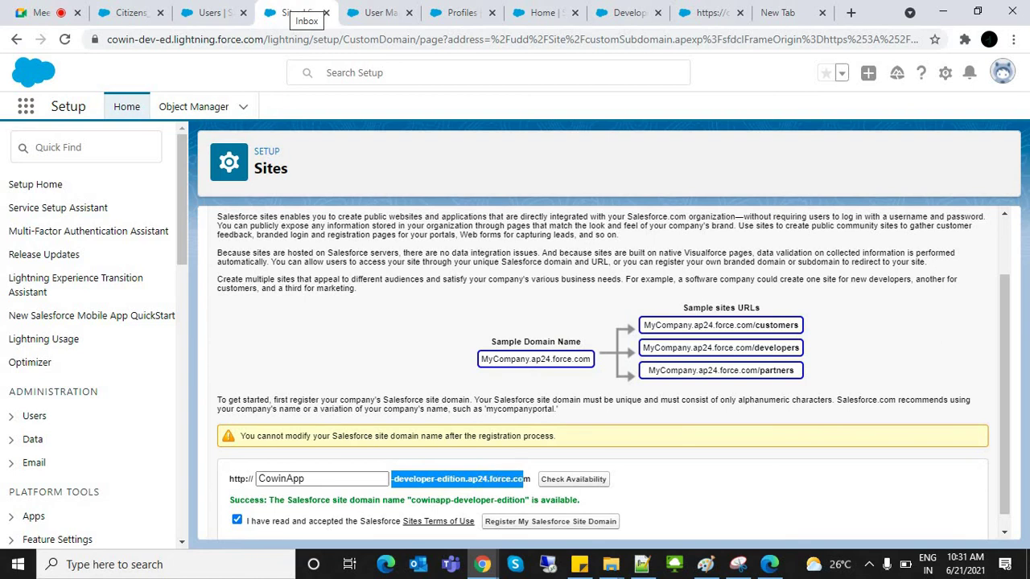
pyautogui.click(525, 478)
# Step: Register cowinapp-developer-edition.ap24.force.com as the site domain and confirm
pyautogui.click(550, 522)
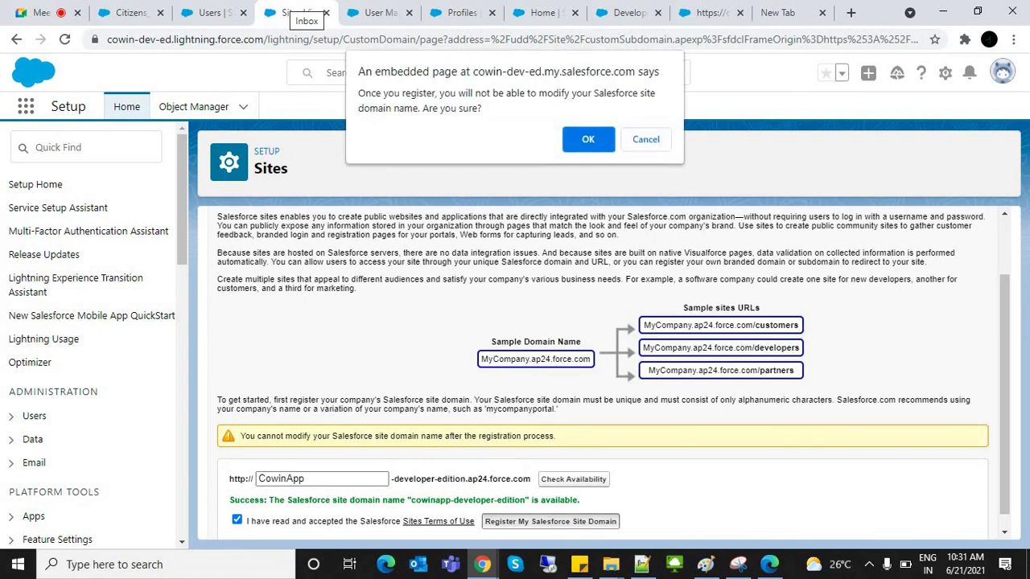
pyautogui.press('Return')
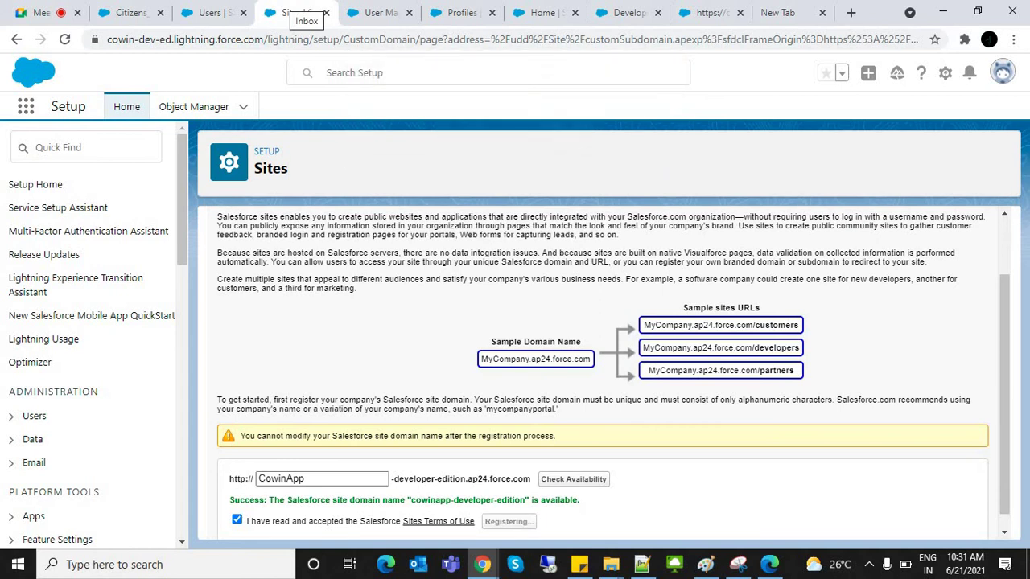
pyautogui.scroll(-1, 613, 372)
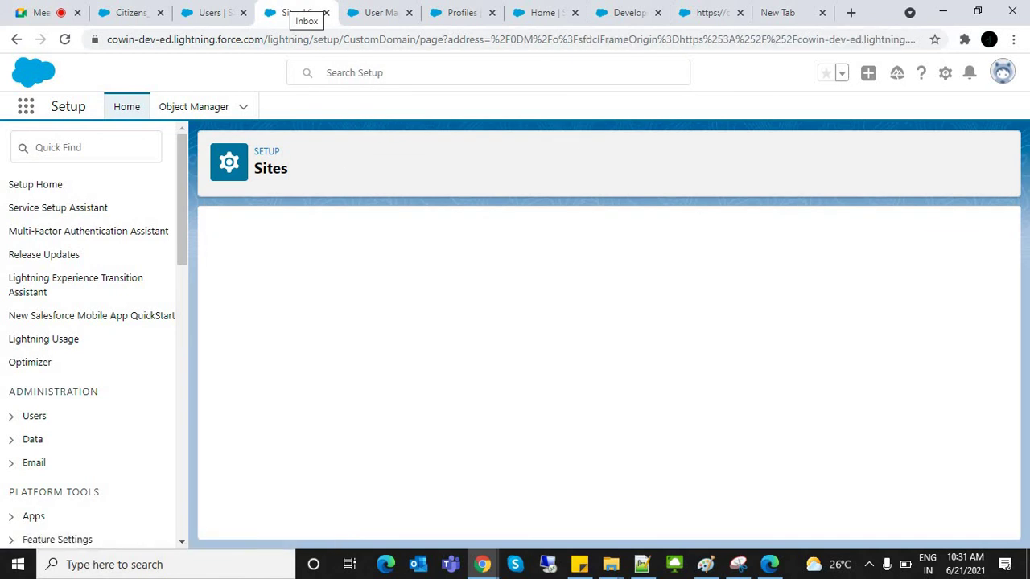
pyautogui.scroll(-3, 603, 370)
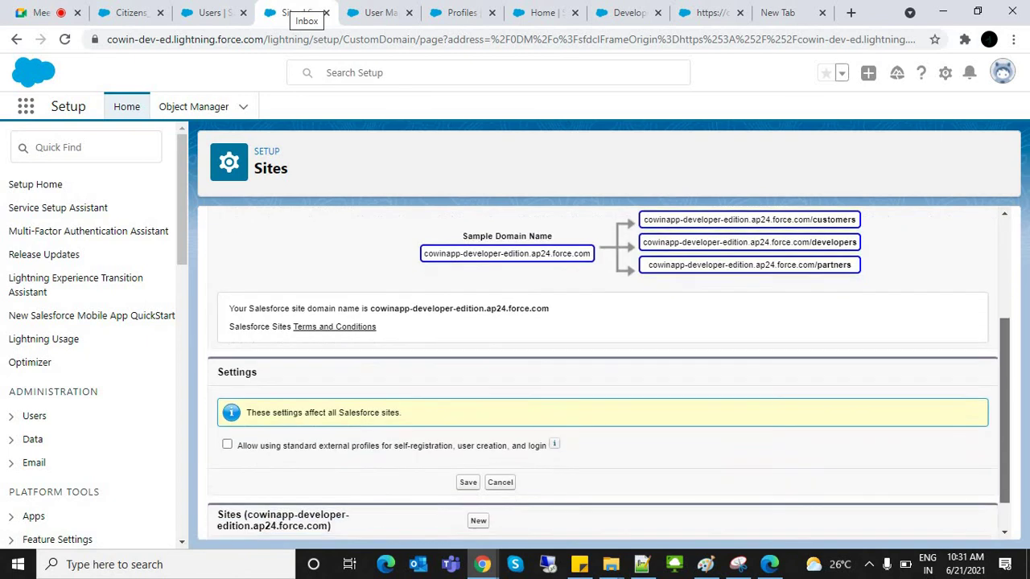
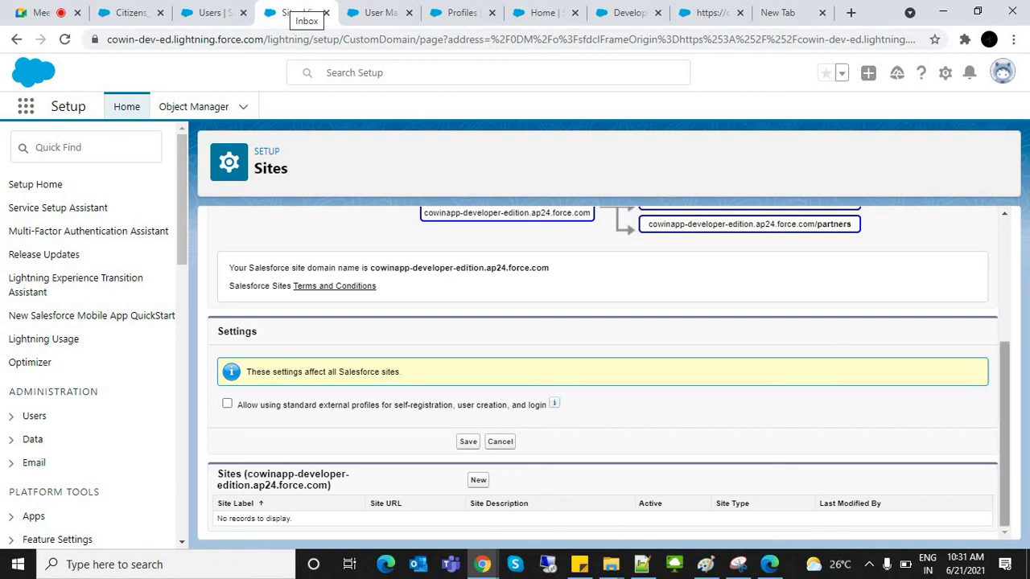
# Step: Copy the site domain cowinapp-developer-edition.ap24.force.com and paste it into a new browser tab
pyautogui.scroll(3, 604, 370)
pyautogui.scroll(-3, 604, 370)
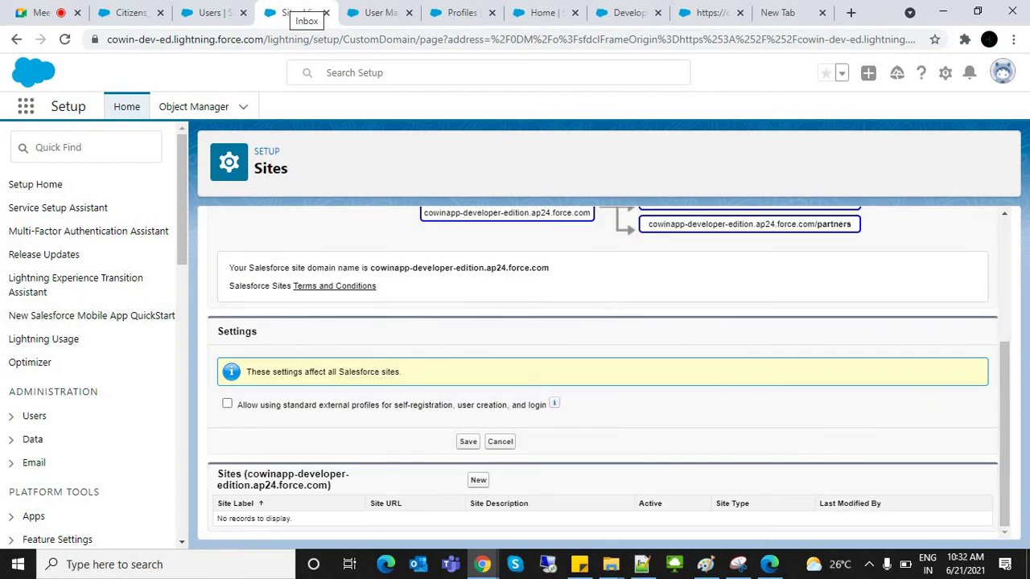
pyautogui.tripleClick(282, 480)
pyautogui.click(281, 480)
pyautogui.moveTo(370, 268); pyautogui.dragTo(552, 268)
pyautogui.hotkey('ctrl', 'c')
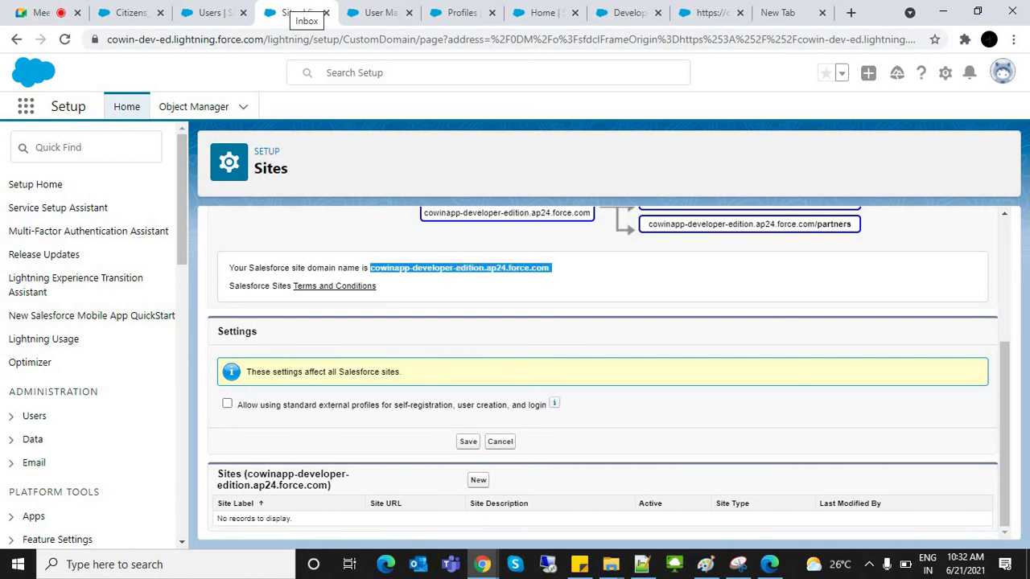
pyautogui.click(851, 12)
pyautogui.hotkey('ctrl', 'v')
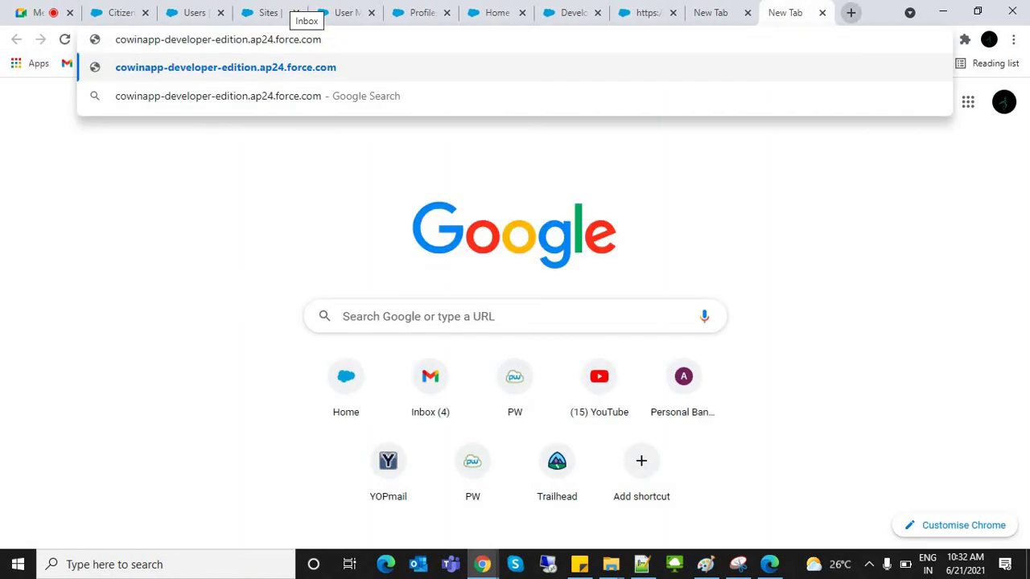
pyautogui.press('Return')
# Step: Select the whole site domain in the new tab's address bar
pyautogui.moveTo(156, 39); pyautogui.dragTo(313, 39)
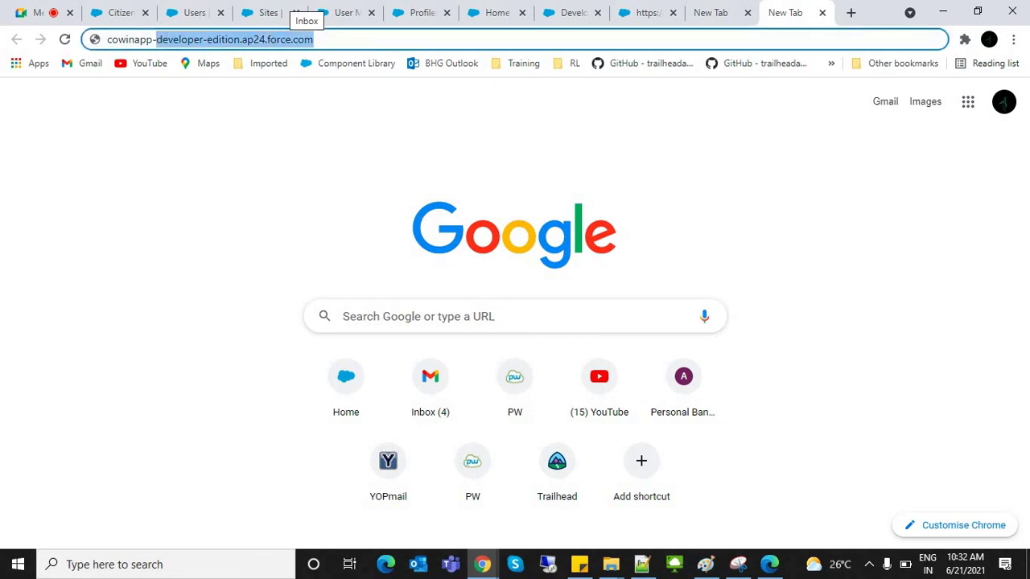
pyautogui.press('Escape')
pyautogui.doubleClick(128, 40)
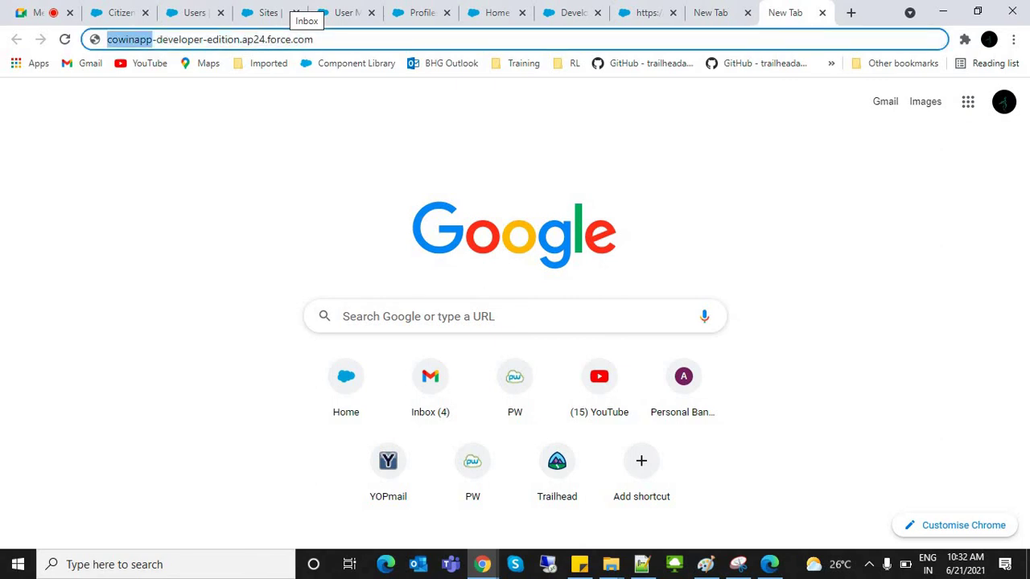
pyautogui.hotkey('shift', 'End')
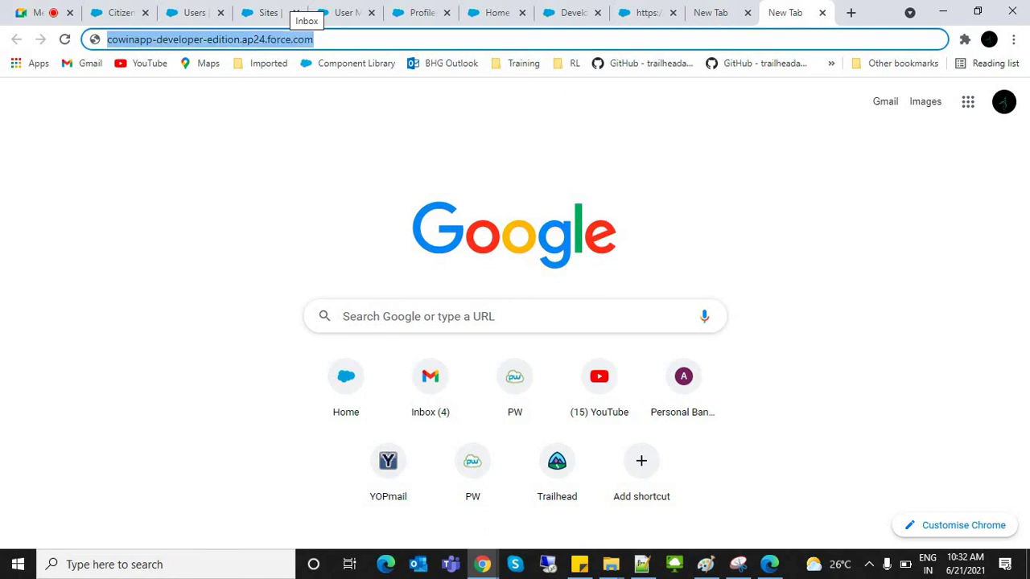
pyautogui.tripleClick(178, 40)
pyautogui.hotkey('ctrl', 'c')
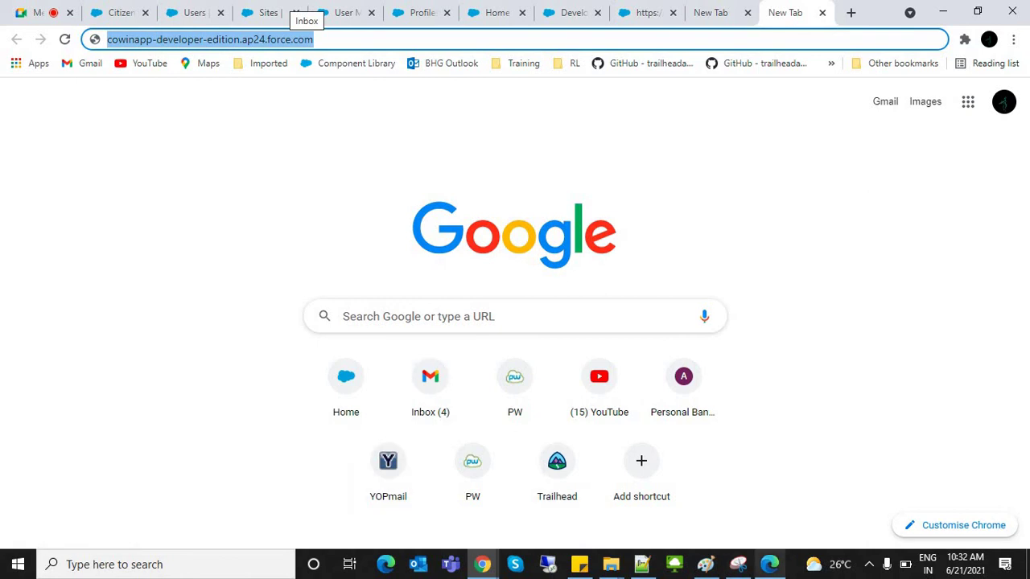
# Step: Paste the domain into a new maximized Incognito window, then go back to the Sites setup tab
pyautogui.click(1014, 39)
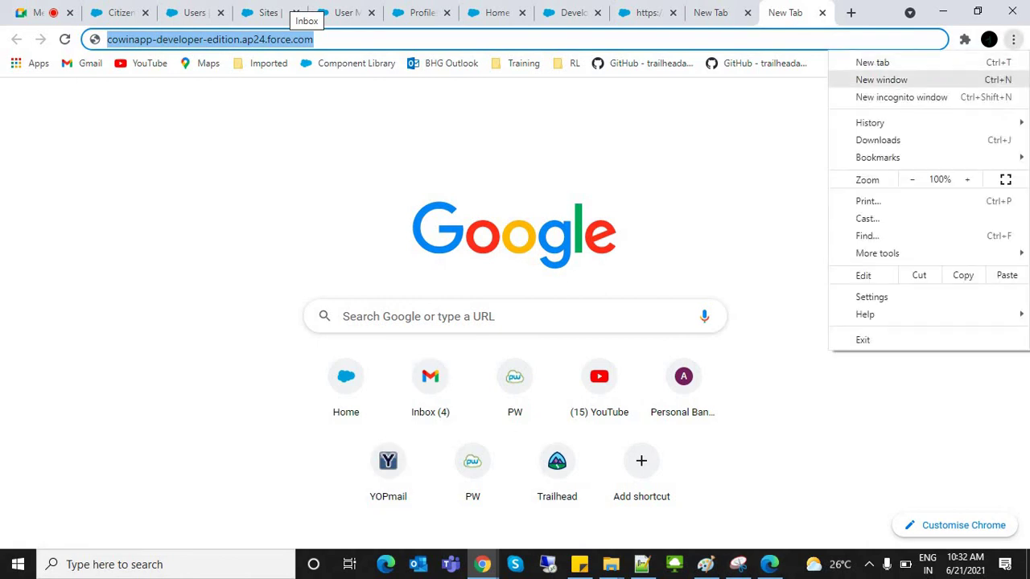
pyautogui.click(886, 95)
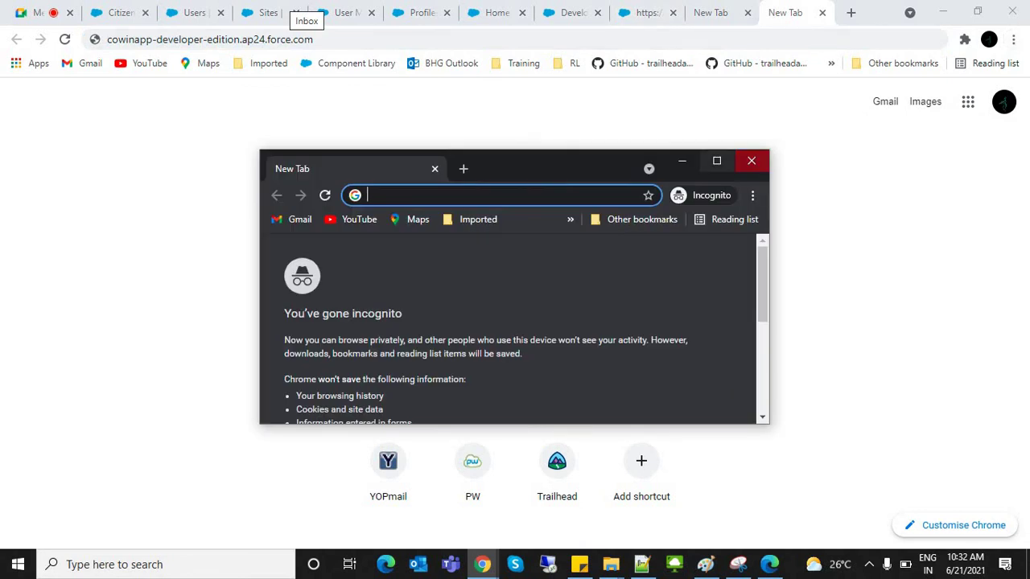
pyautogui.click(717, 161)
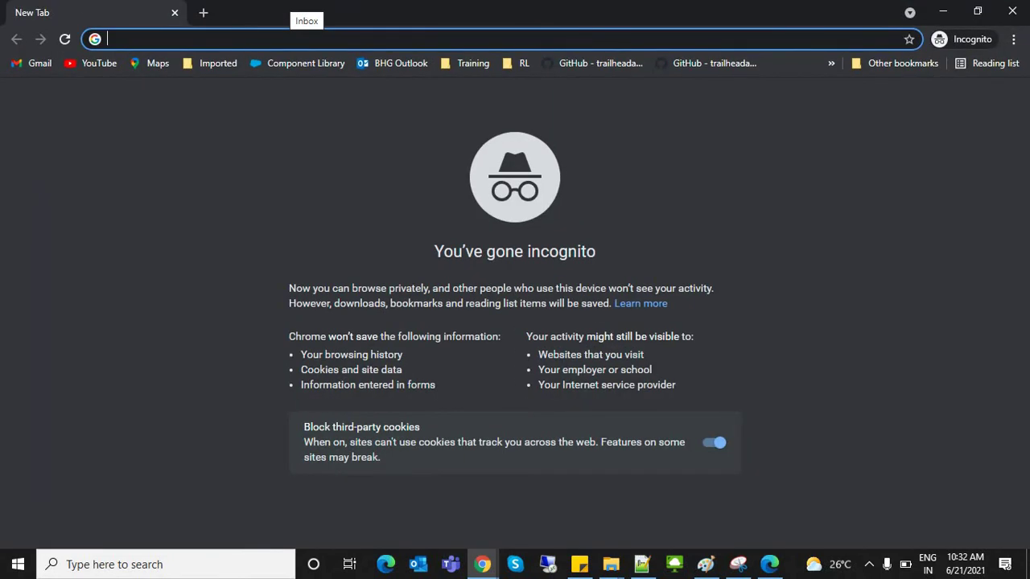
pyautogui.hotkey('ctrl', 'v')
pyautogui.hotkey('alt', 'Tab')
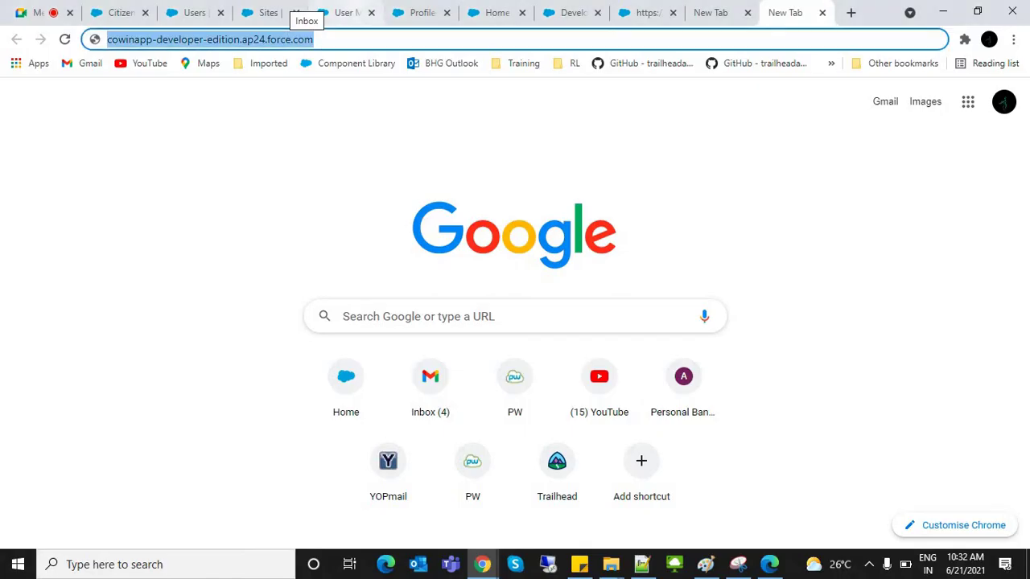
pyautogui.hotkey('ctrl', 'shift', 'Tab')
pyautogui.hotkey('ctrl', 'shift', 'Tab')
pyautogui.hotkey('ctrl', 'shift', 'Tab')
pyautogui.hotkey('ctrl', 'shift', 'Tab')
pyautogui.hotkey('ctrl', 'shift', 'Tab')
pyautogui.hotkey('ctrl', 'shift', 'Tab')
pyautogui.hotkey('ctrl', 'shift', 'Tab')
pyautogui.hotkey('ctrl', 'shift', 'Tab')
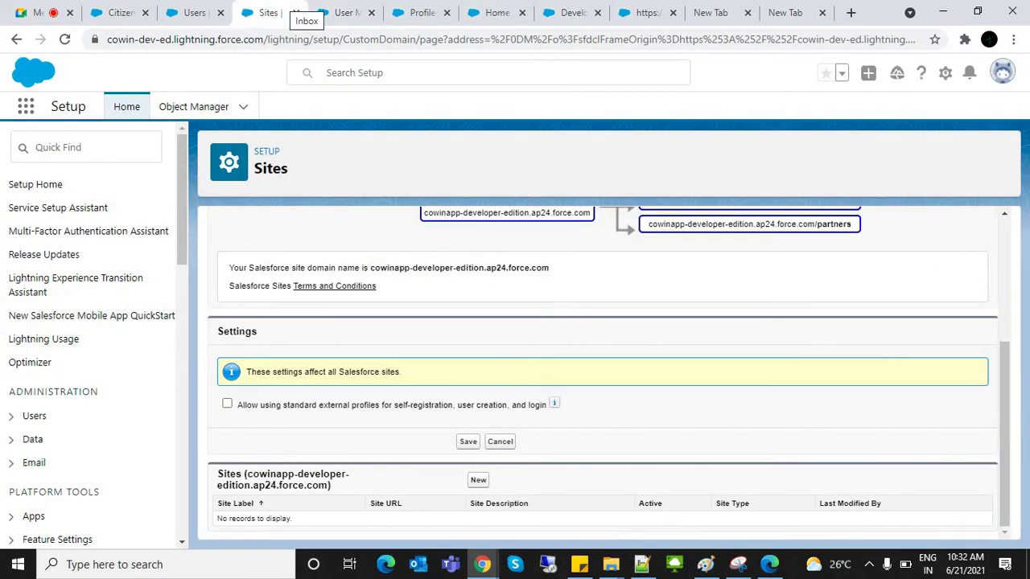
# Step: Start a new site and enter Public as its Site Label so the Site Name fills in
pyautogui.press('Return')
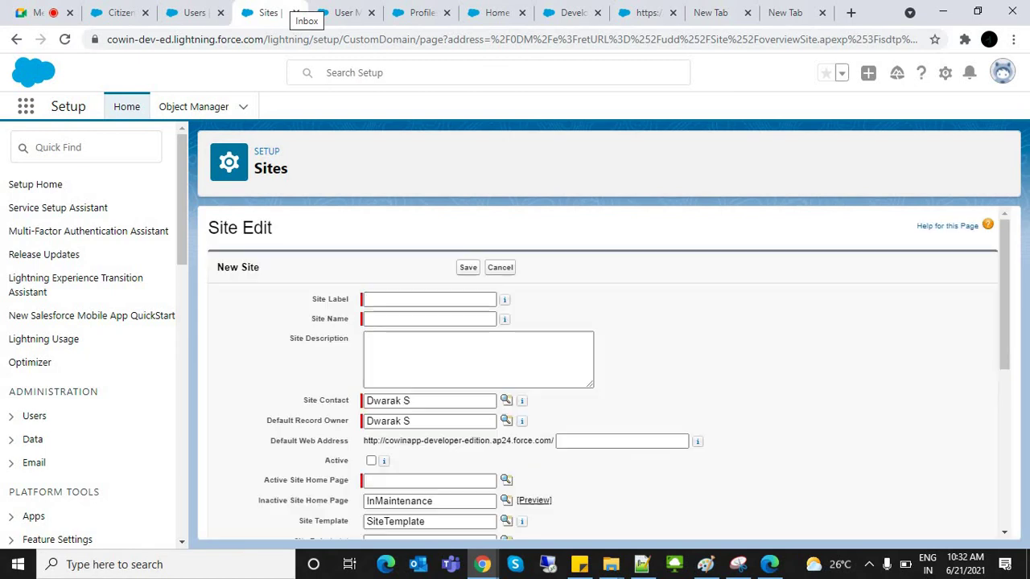
pyautogui.press('Down')
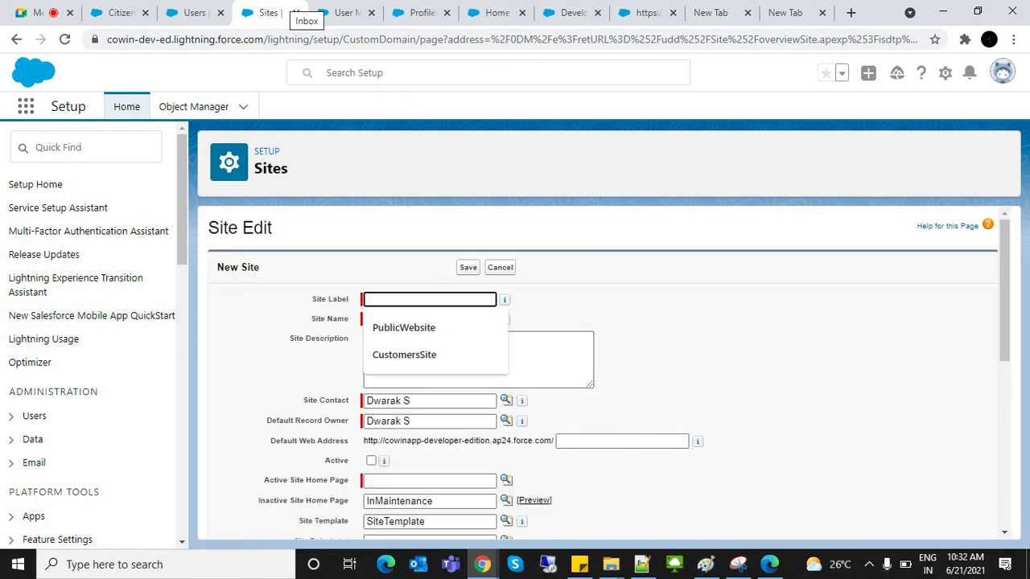
pyautogui.write('Publi')
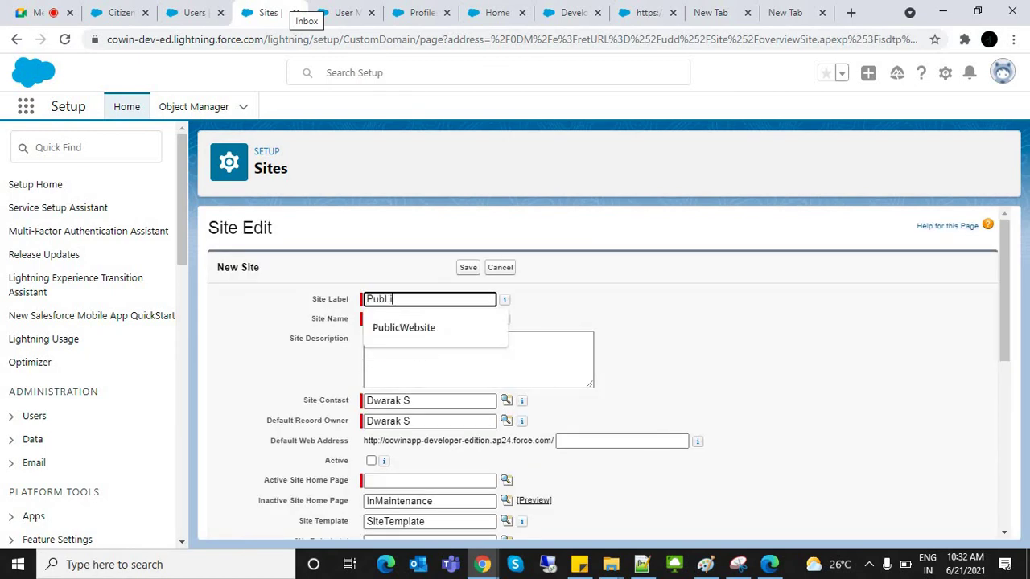
pyautogui.press('BackSpace')
pyautogui.press('BackSpace')
pyautogui.write('BL')
pyautogui.press('BackSpace')
pyautogui.press('BackSpace')
pyautogui.press('BackSpace')
pyautogui.write('bbli')
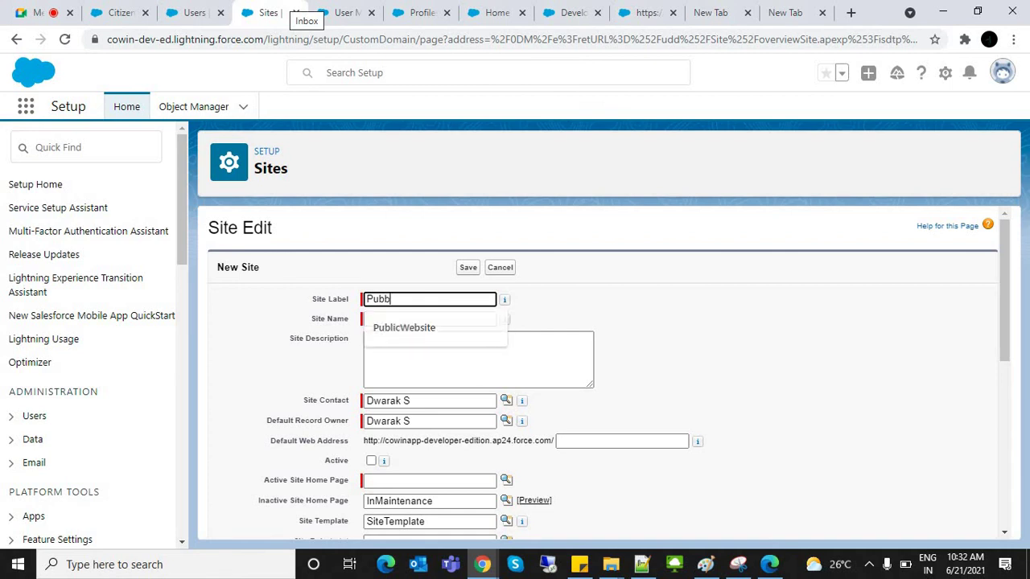
pyautogui.press('BackSpace')
pyautogui.press('BackSpace')
pyautogui.press('BackSpace')
pyautogui.write('lic')
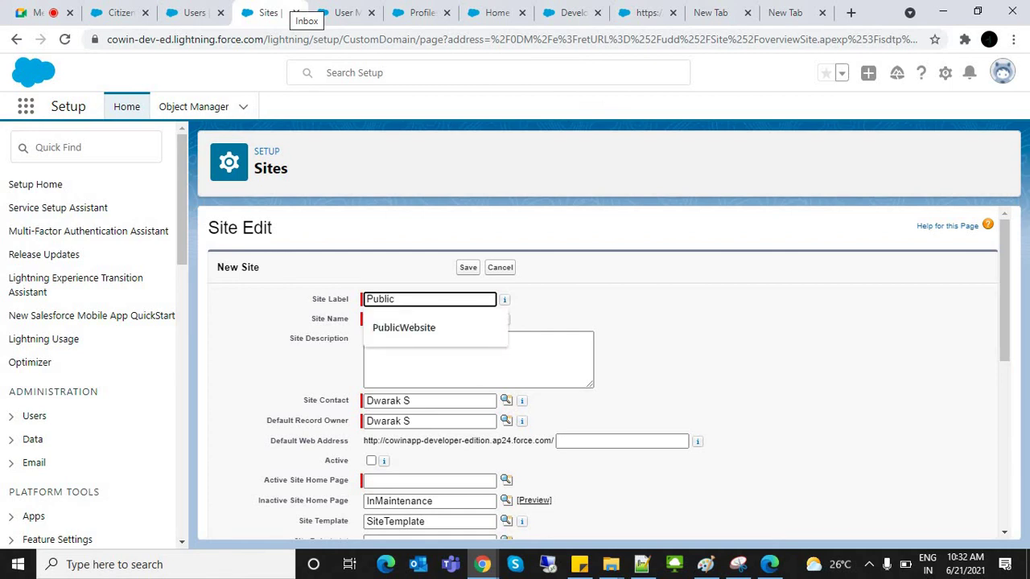
pyautogui.press('Tab')
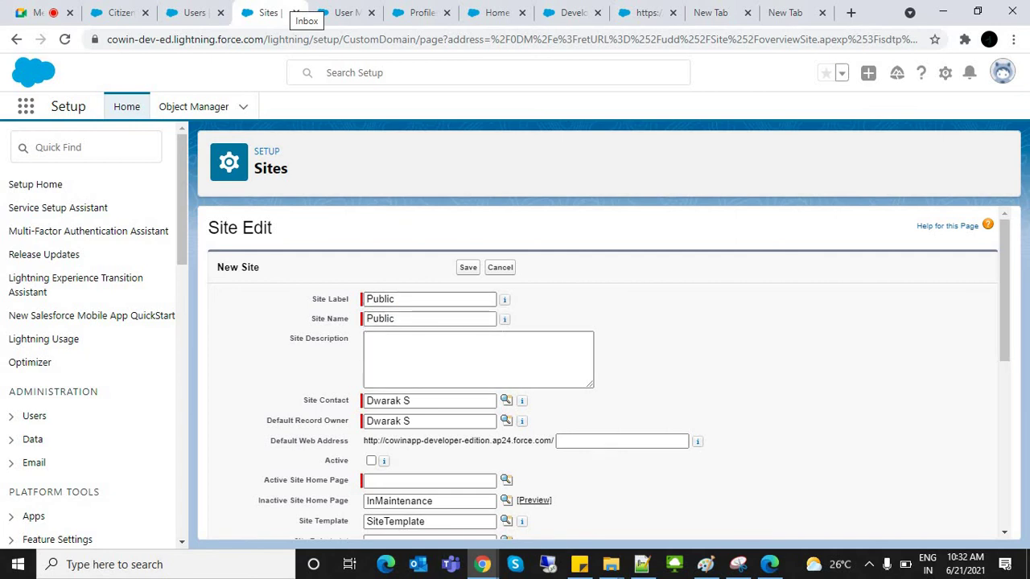
# Step: Set the site's Default Web Address to Public
pyautogui.click(621, 441)
pyautogui.write('Public')
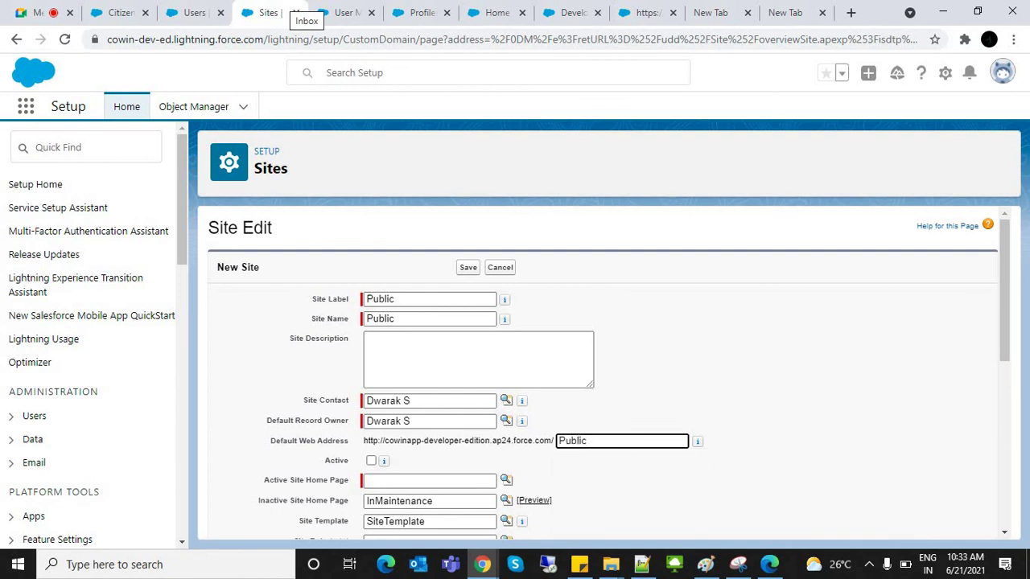
pyautogui.press('Tab')
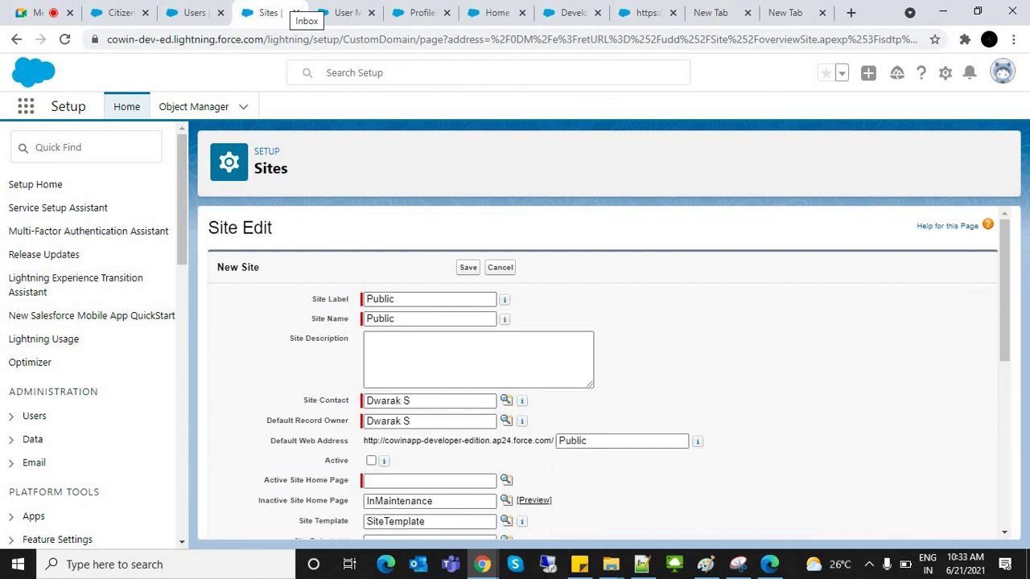
pyautogui.hotkey('shift', 'Tab')
pyautogui.press('Down')
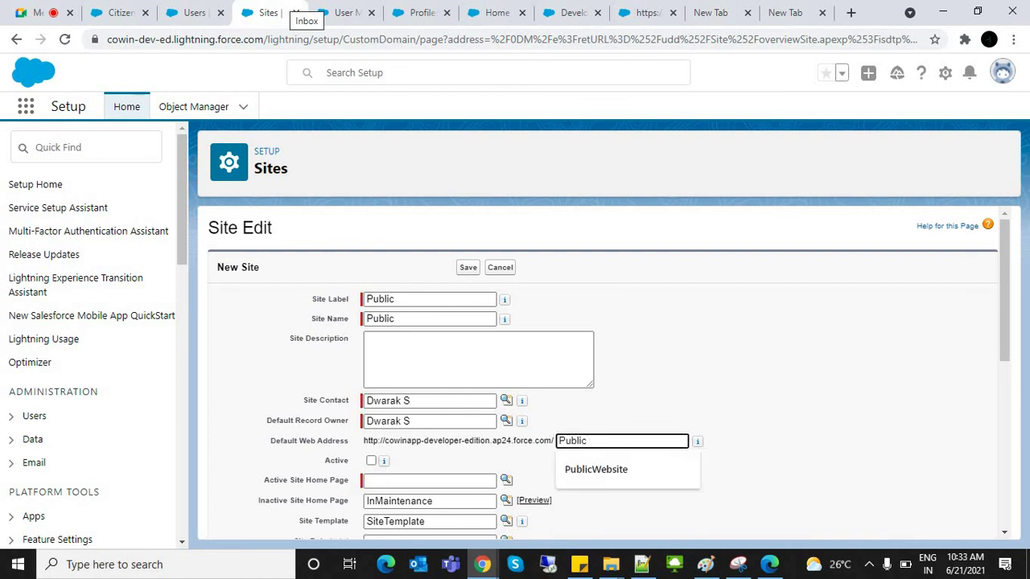
pyautogui.press('Tab')
pyautogui.scroll(-3, 603, 370)
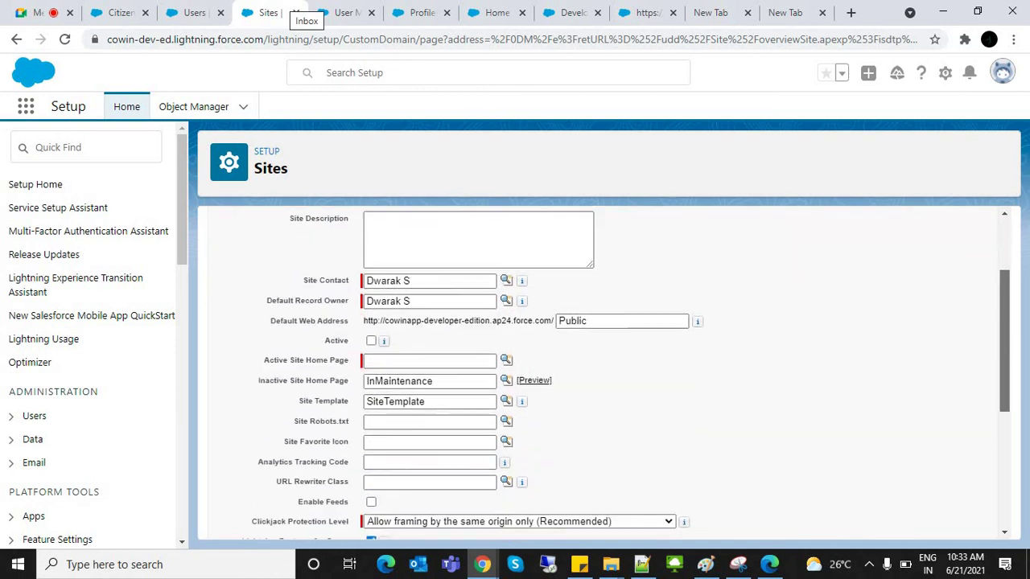
# Step: Pick CitizenHomePage as the Active Site Home Page from the Visualforce page lookup
pyautogui.click(506, 293)
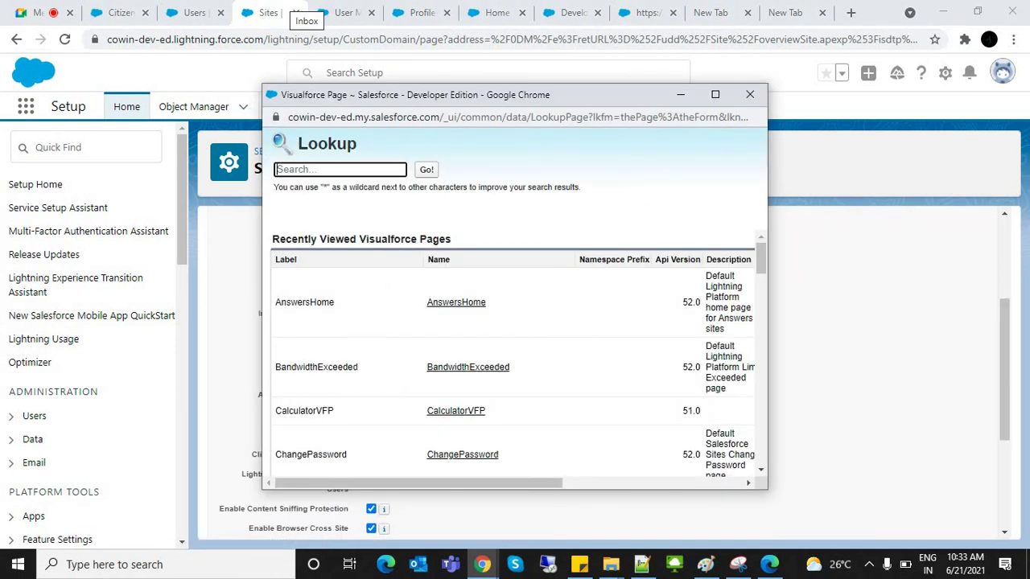
pyautogui.press('Down')
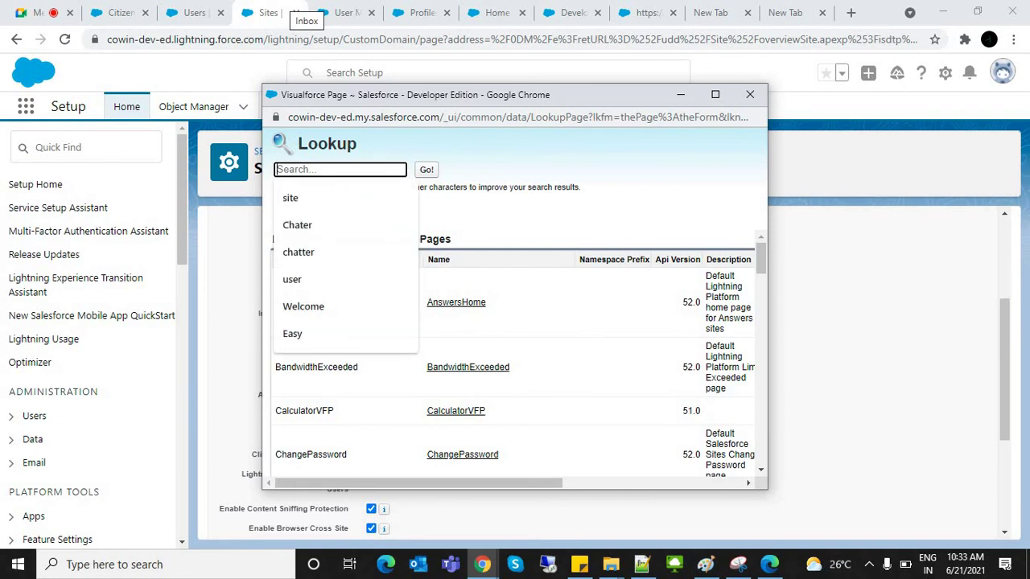
pyautogui.write('Citi')
pyautogui.press('Return')
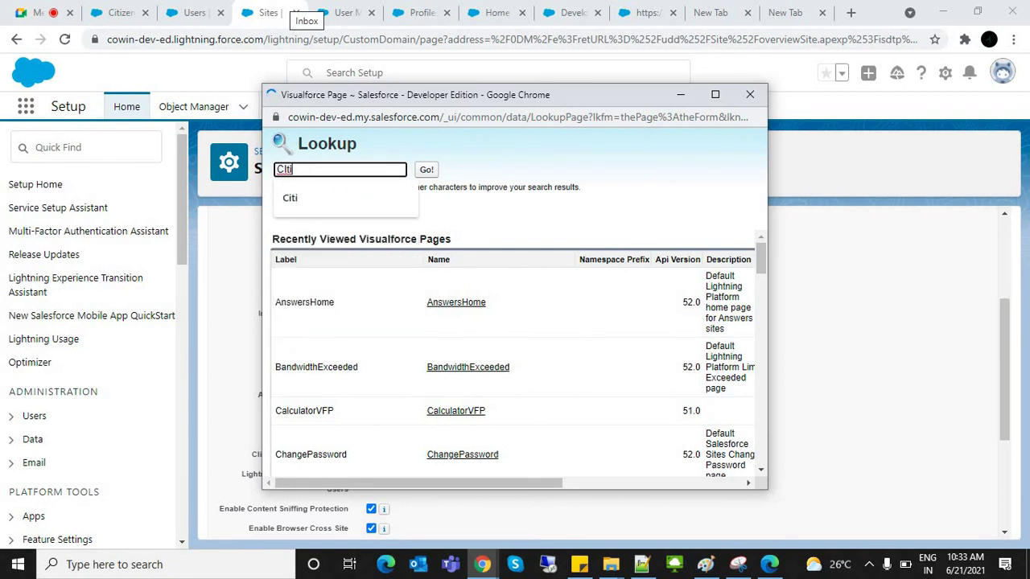
pyautogui.click(428, 320)
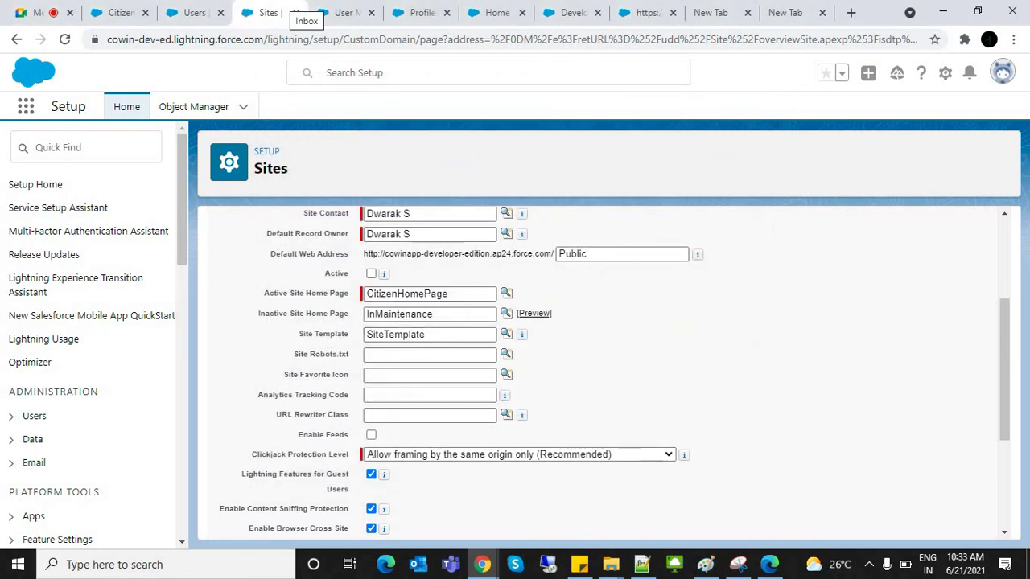
pyautogui.scroll(-3, 603, 370)
pyautogui.scroll(5, 603, 371)
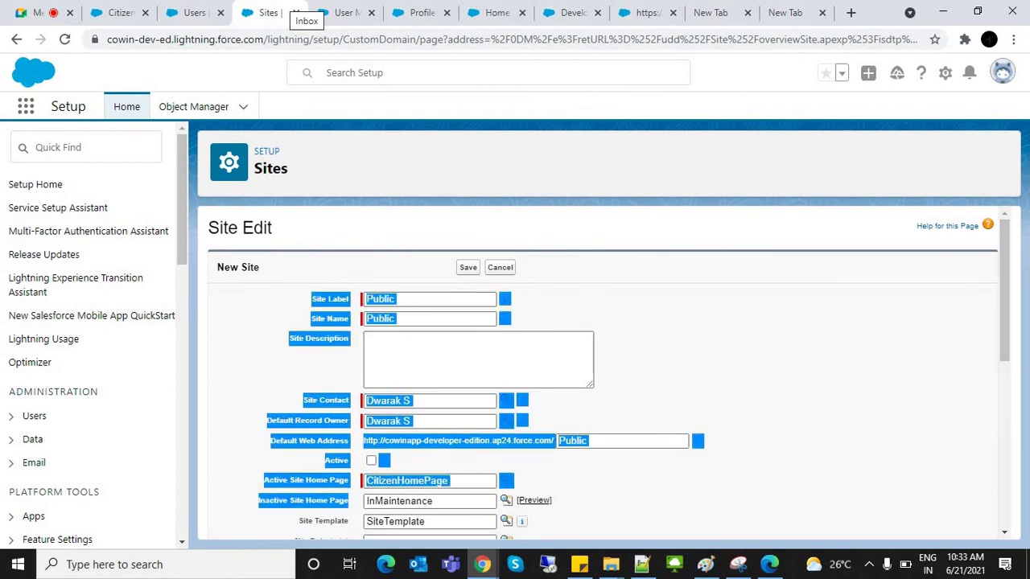
# Step: Mark the new site active and change its label and name to PublicApp
pyautogui.click(371, 460)
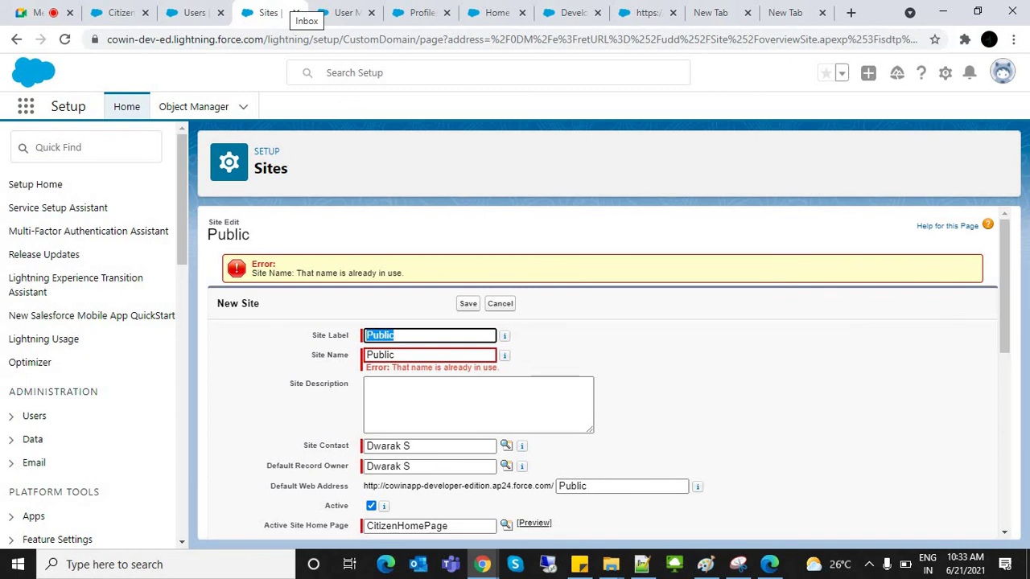
pyautogui.press('Tab')
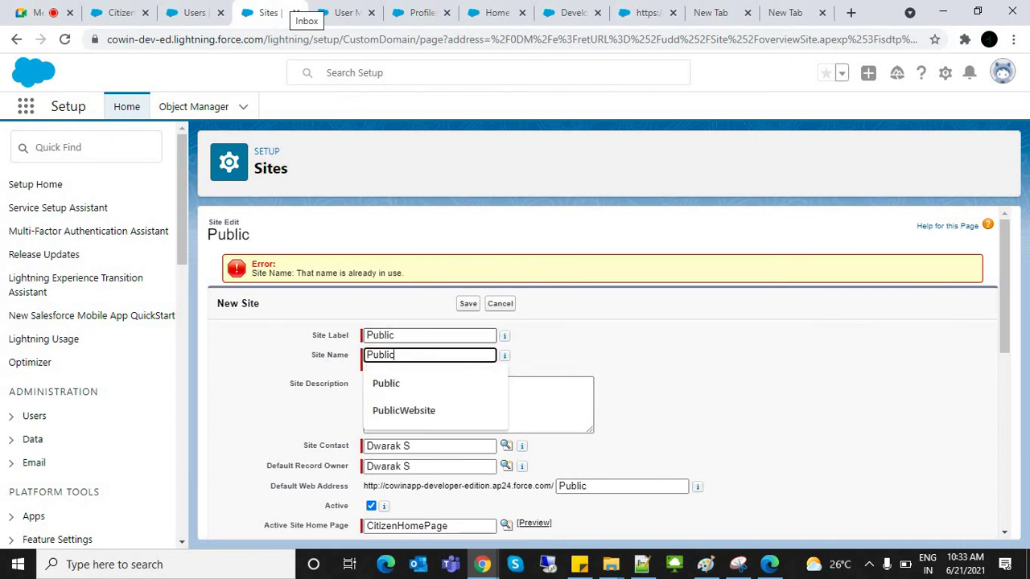
pyautogui.hotkey('shift', 'Tab')
pyautogui.write('App')
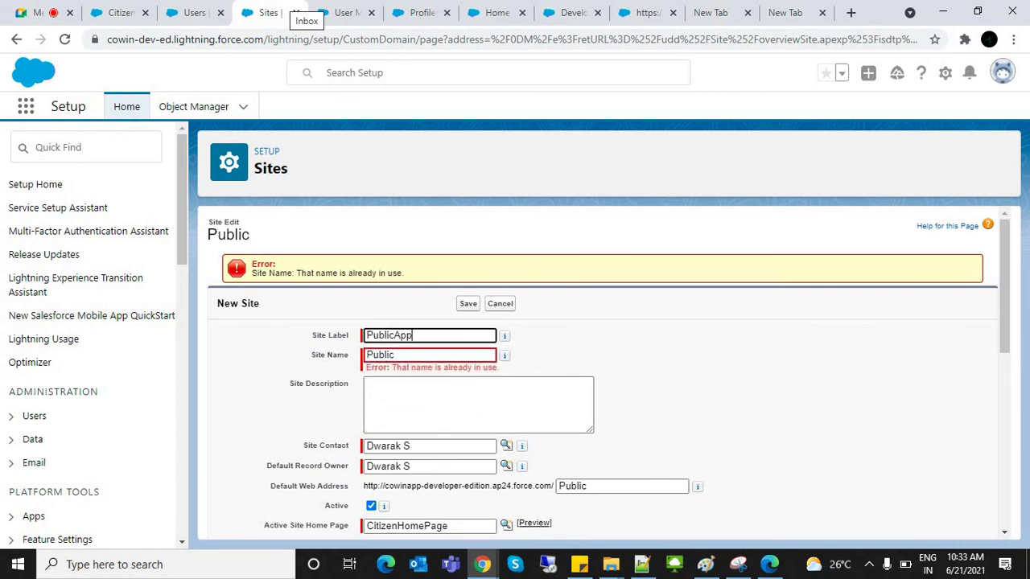
pyautogui.hotkey('ctrl', 'a')
pyautogui.hotkey('ctrl', 'c')
pyautogui.press('Tab')
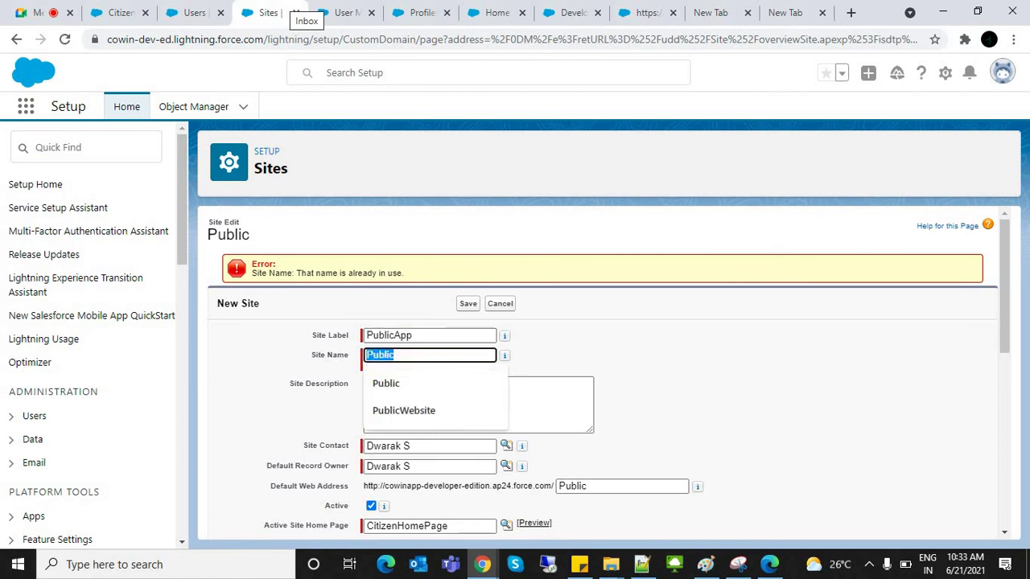
pyautogui.hotkey('ctrl', 'v')
# Step: Set the web address path to PublicApp, save, then cancel after the licence-limit error
pyautogui.click(612, 486)
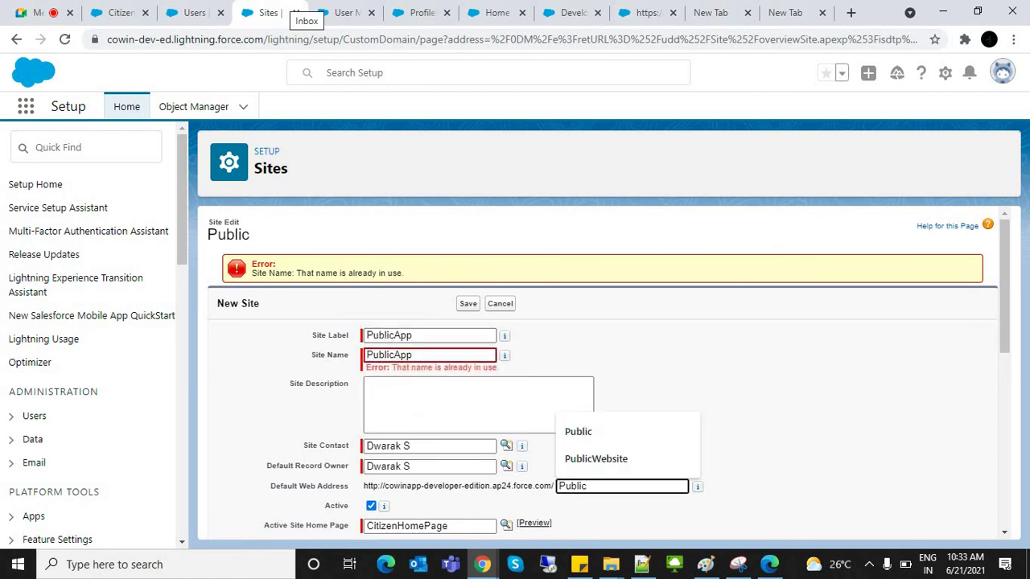
pyautogui.hotkey('ctrl', 'a')
pyautogui.hotkey('ctrl', 'v')
pyautogui.click(467, 303)
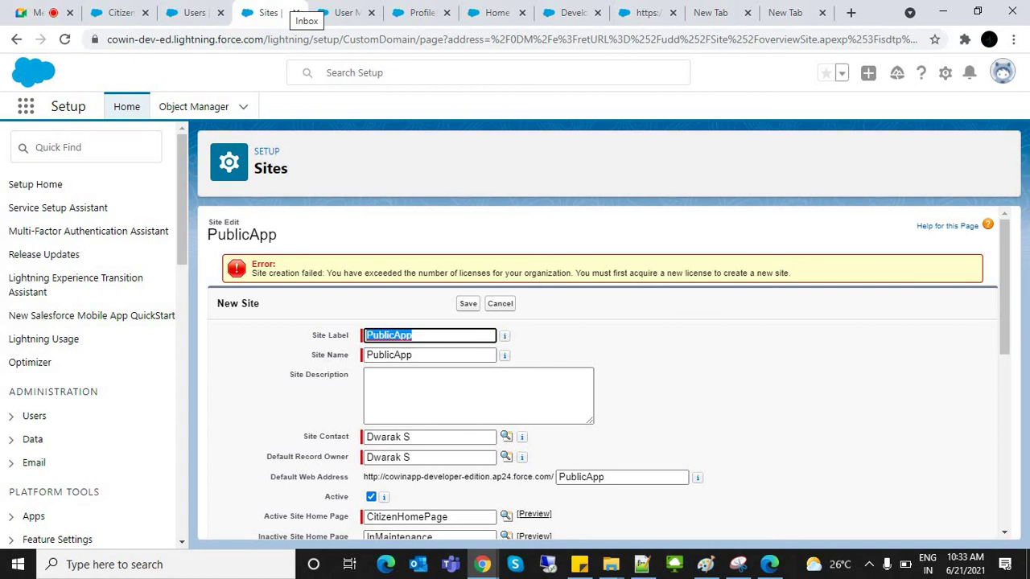
pyautogui.click(500, 304)
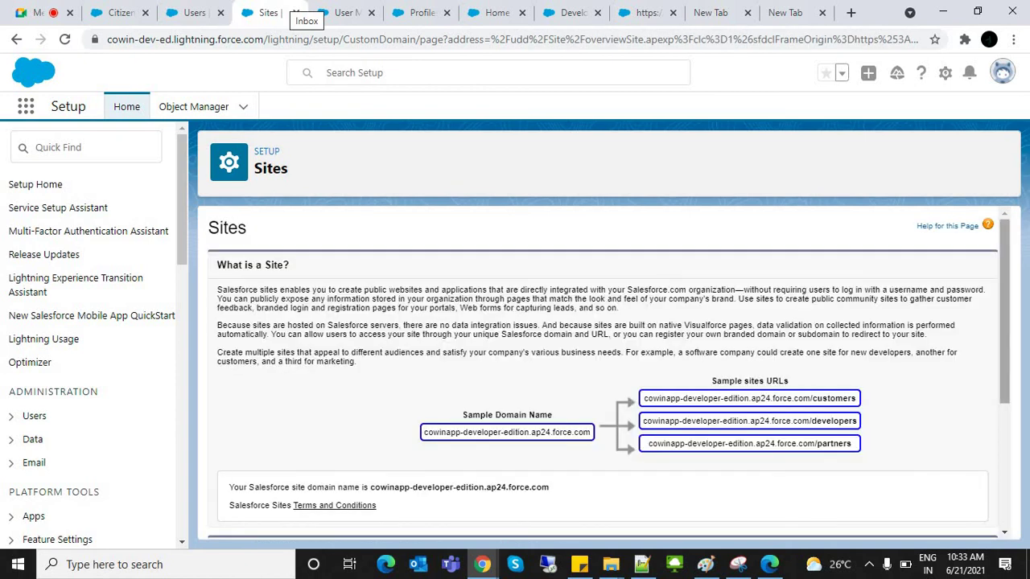
# Step: Open the existing Public site from the Sites list for editing
pyautogui.scroll(-3, 500, 304)
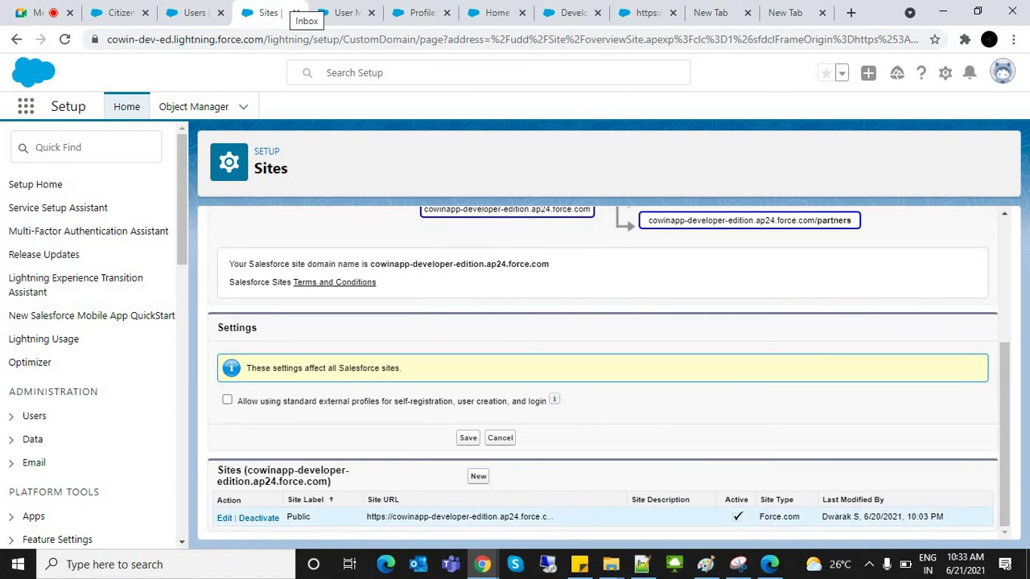
pyautogui.click(459, 517)
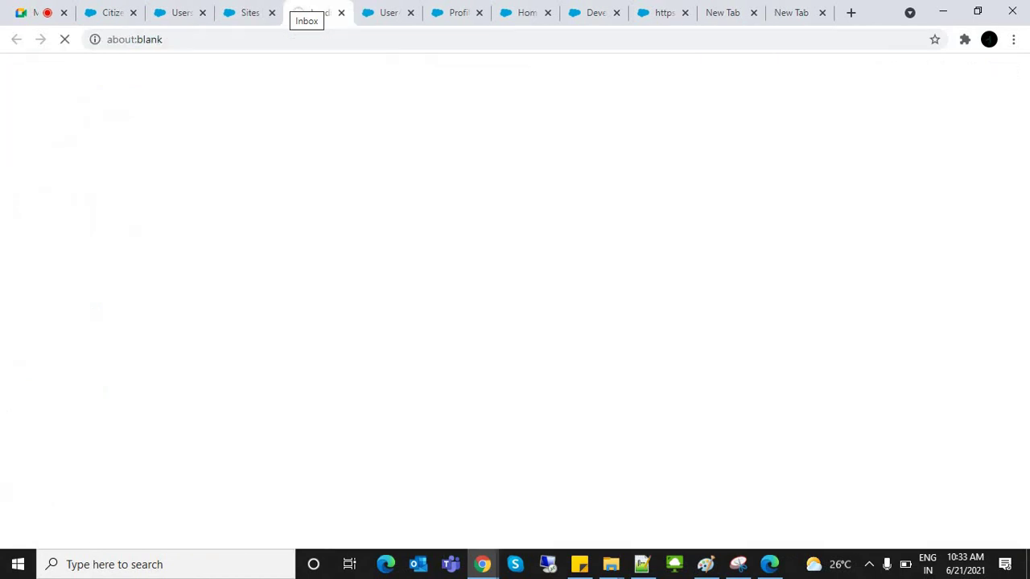
pyautogui.click(341, 13)
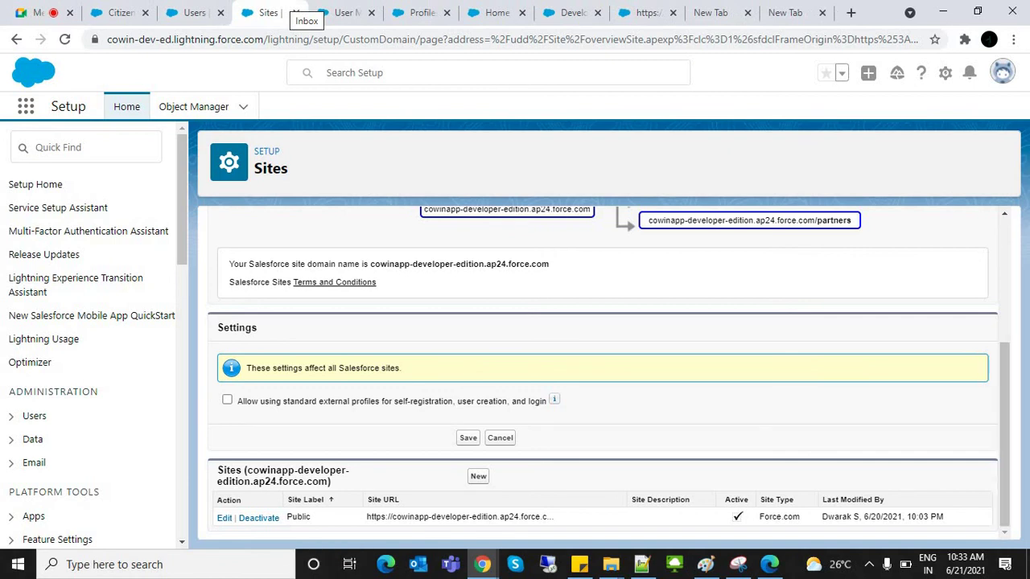
pyautogui.click(225, 518)
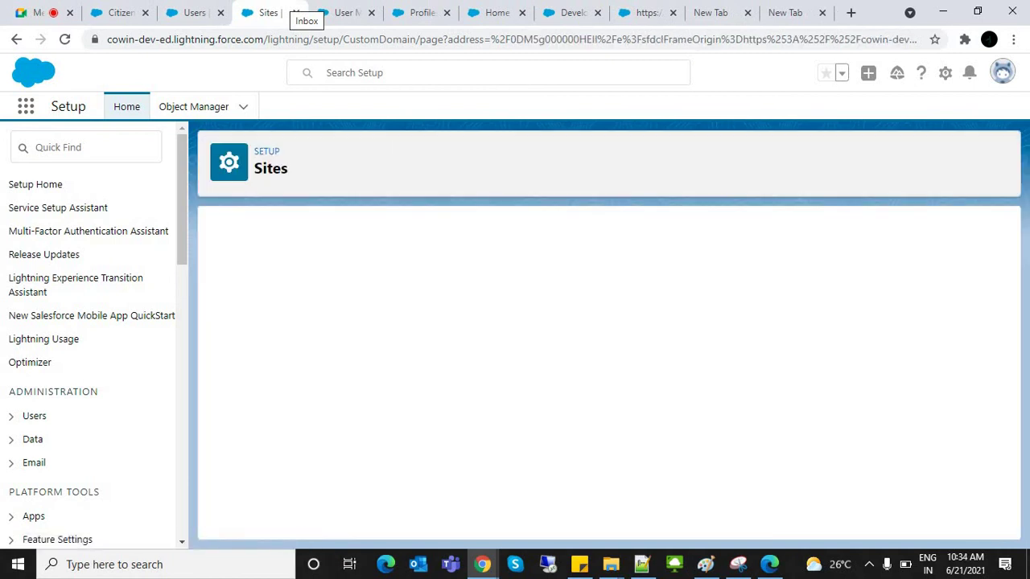
# Step: Append App to the Public site's web address, save, and select the domain with /PublicApp path
pyautogui.click(624, 444)
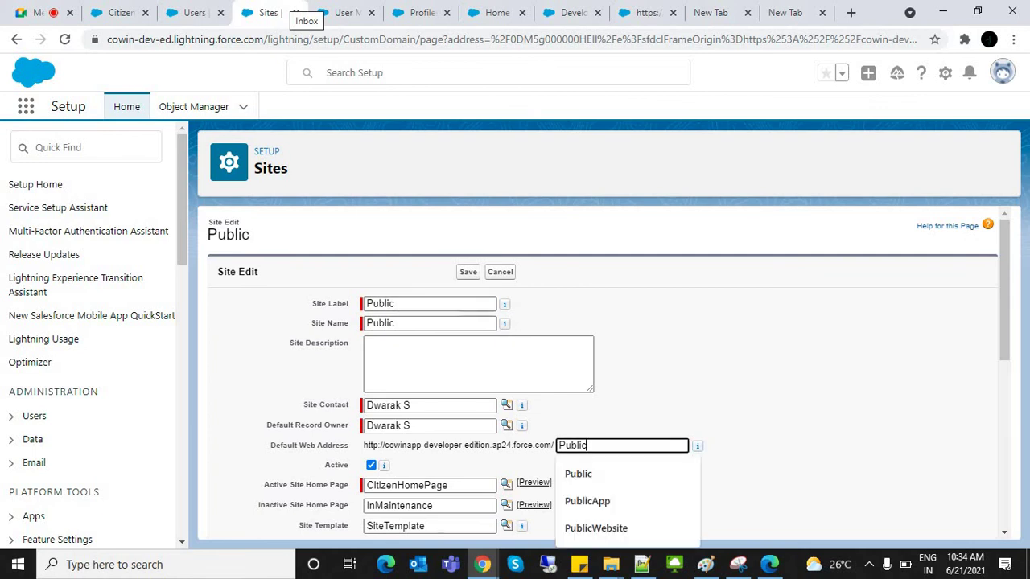
pyautogui.write('App')
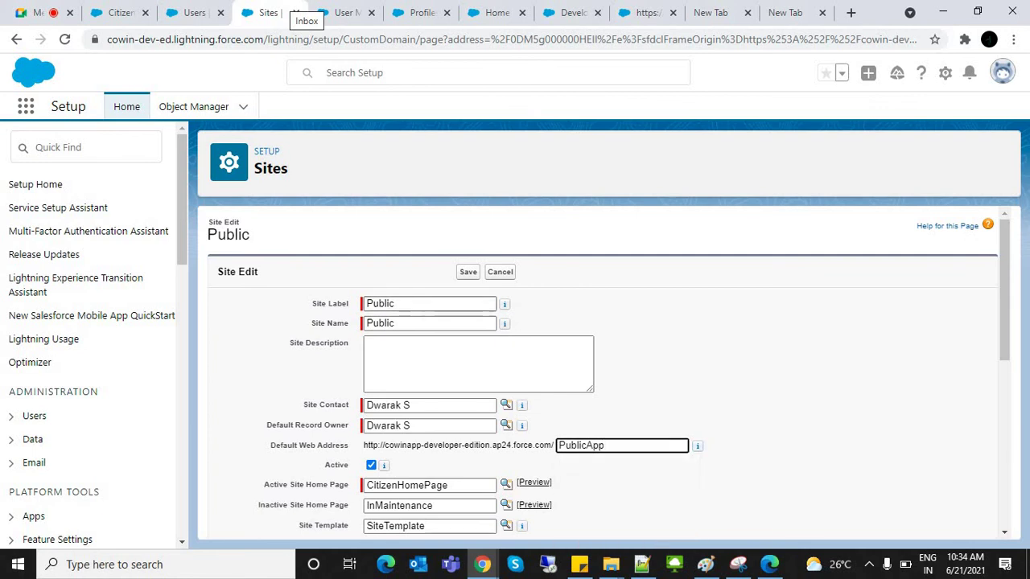
pyautogui.press('Return')
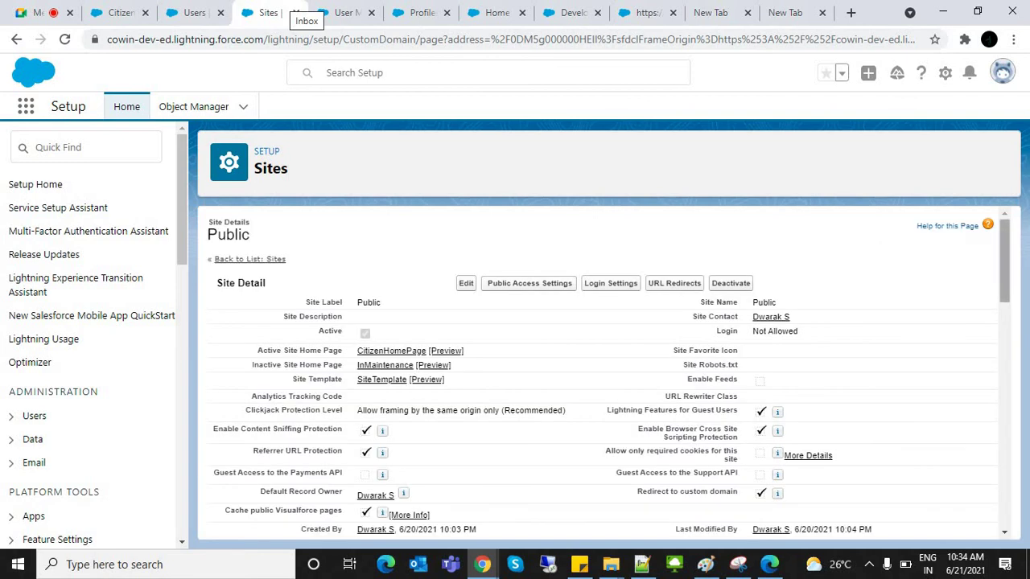
pyautogui.scroll(-3, 604, 370)
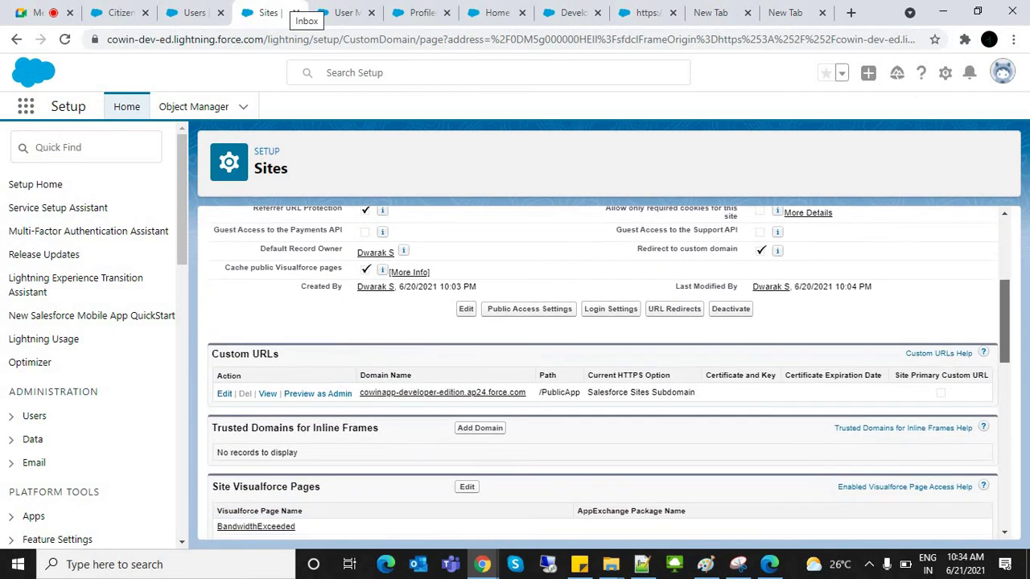
pyautogui.scroll(-1, 604, 370)
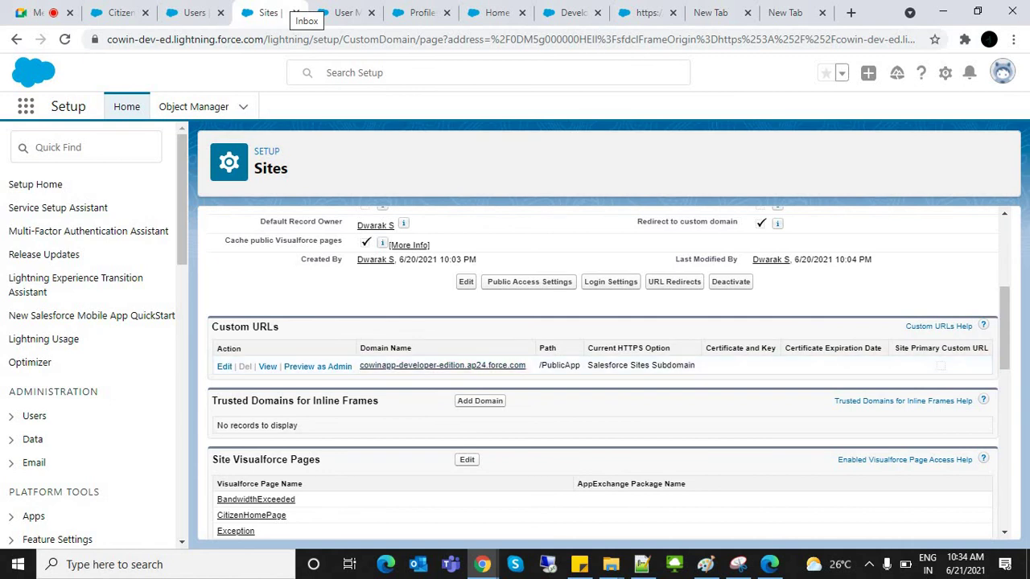
pyautogui.moveTo(360, 365); pyautogui.dragTo(580, 366)
pyautogui.hotkey('ctrl', 'c')
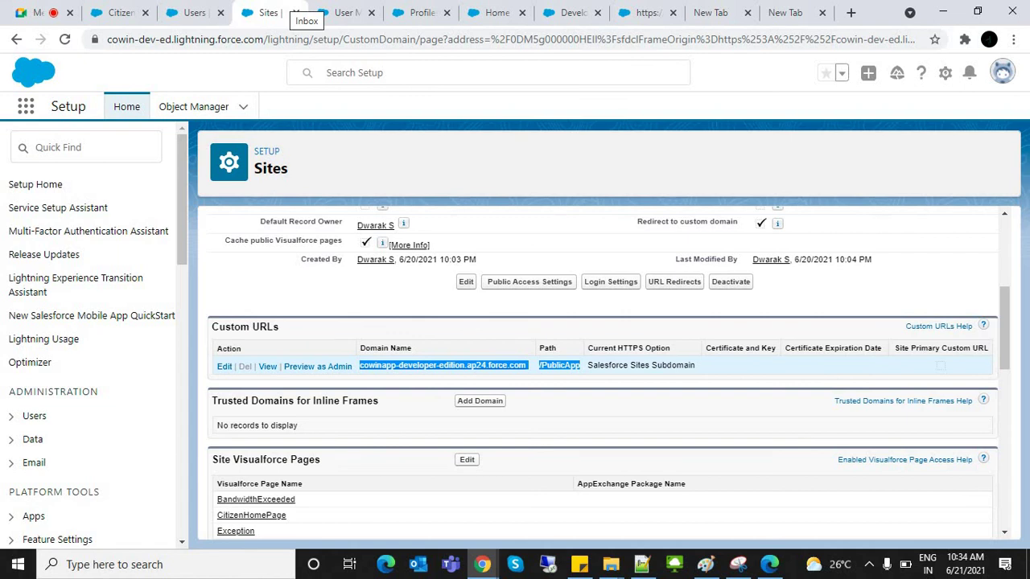
pyautogui.hotkey('alt', 'Tab')
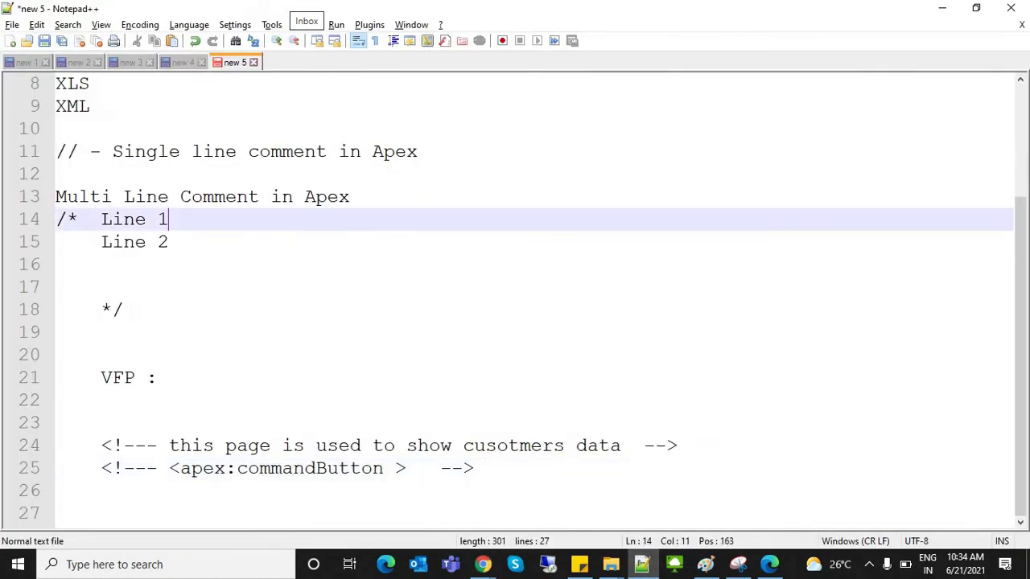
pyautogui.hotkey('ctrl', 'n')
pyautogui.hotkey('ctrl', 'v')
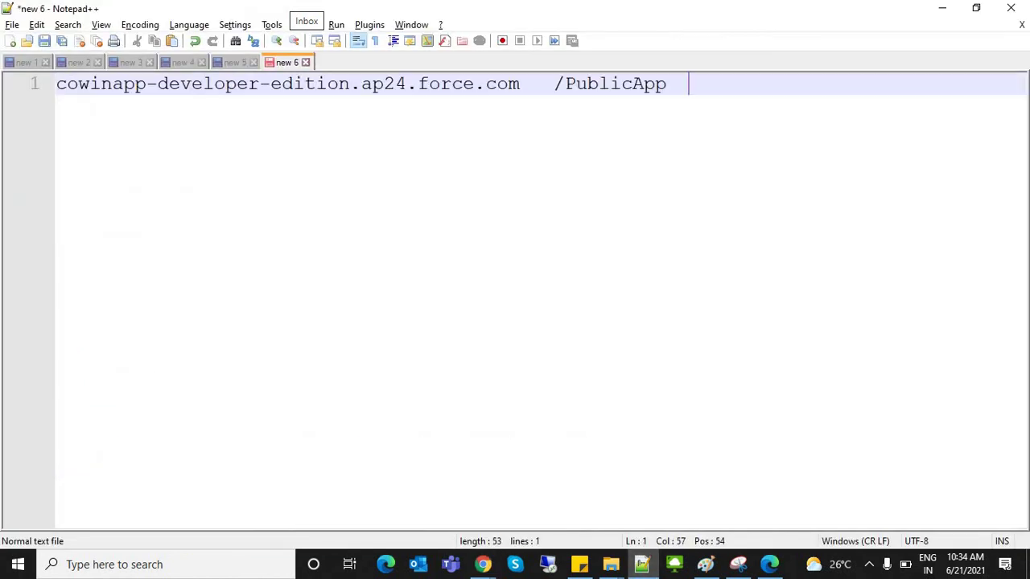
pyautogui.click(553, 84)
pyautogui.press('BackSpace')
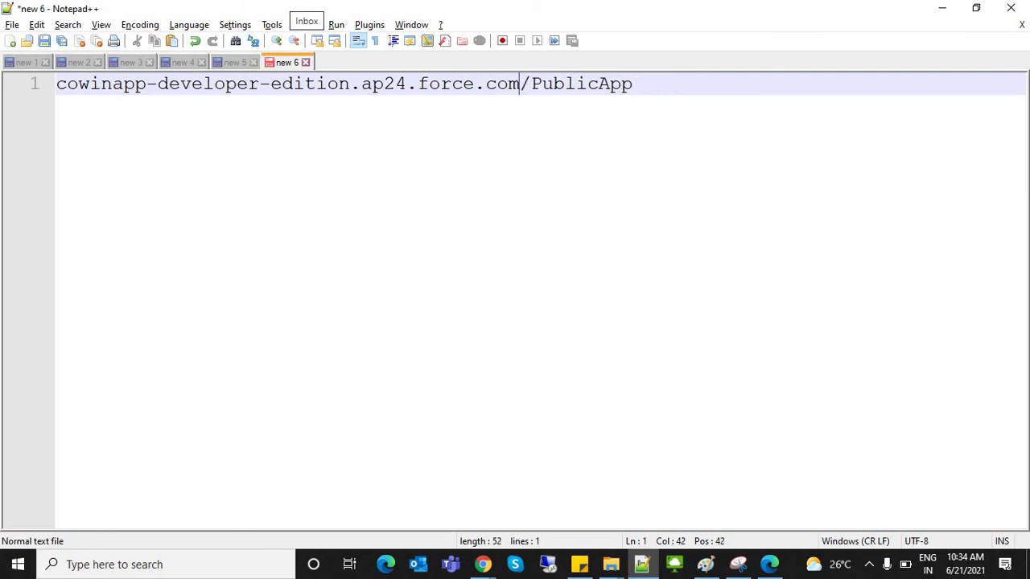
pyautogui.moveTo(644, 83); pyautogui.dragTo(57, 83)
pyautogui.click(56, 84)
pyautogui.write('hp')
pyautogui.press('BackSpace')
pyautogui.write('ttps://')
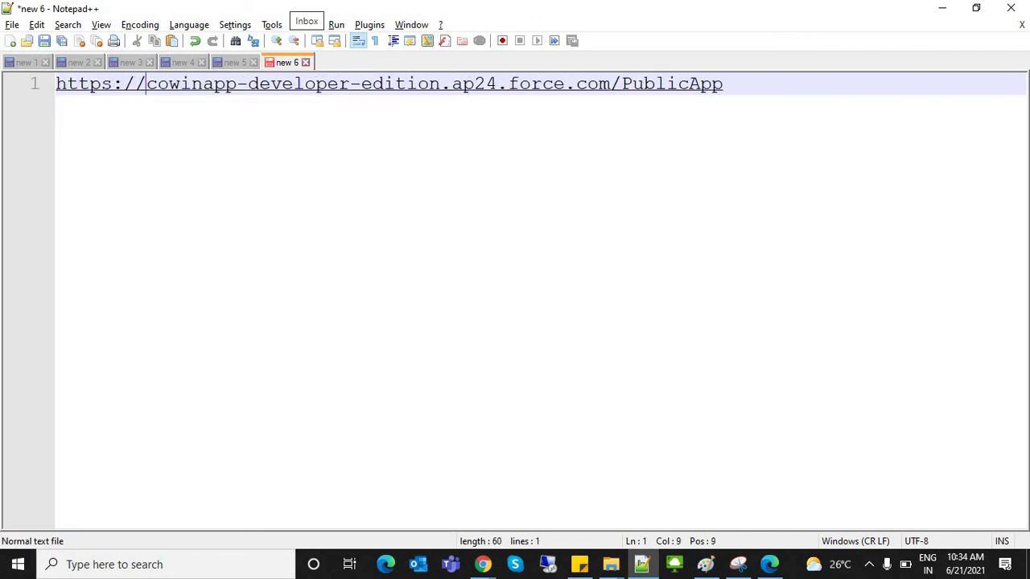
pyautogui.moveTo(724, 84); pyautogui.dragTo(55, 83)
pyautogui.hotkey('ctrl', 'c')
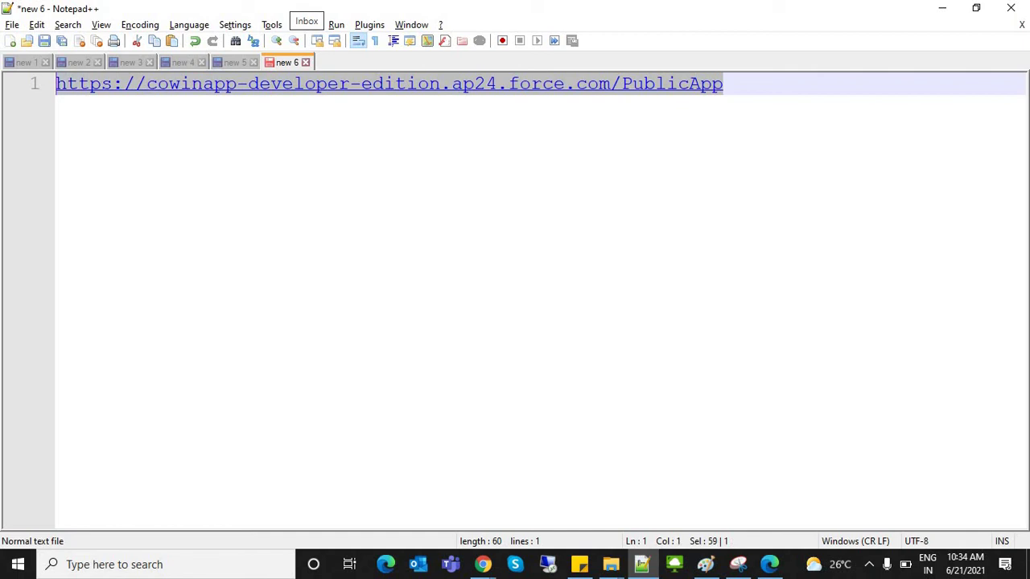
pyautogui.hotkey('alt', 'Tab')
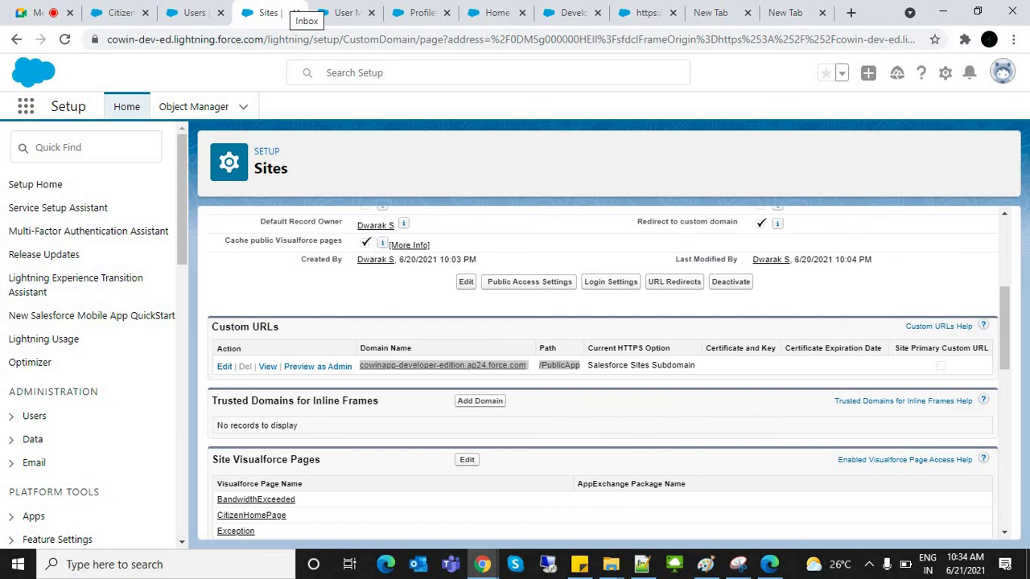
pyautogui.click(1013, 39)
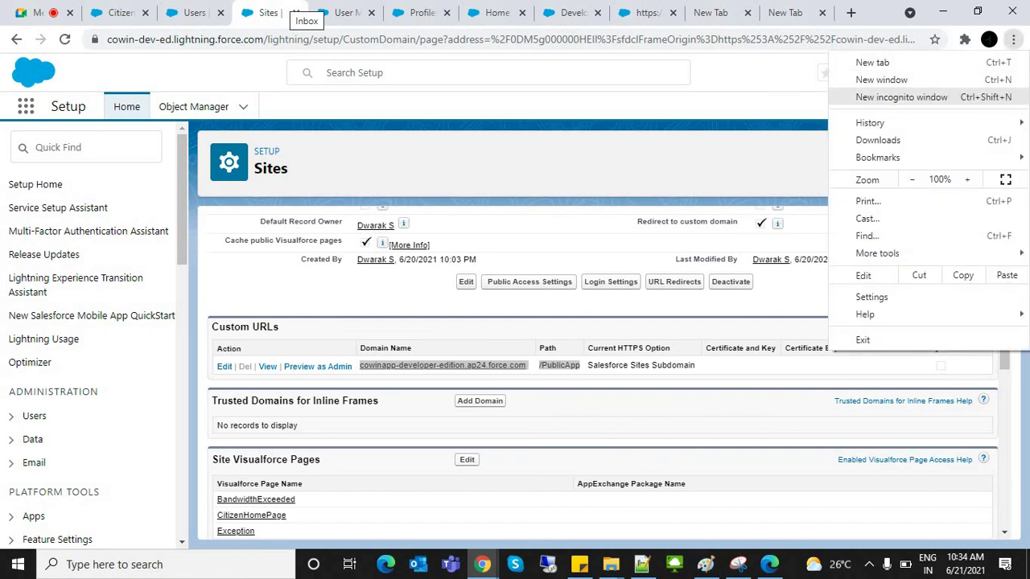
pyautogui.click(902, 97)
pyautogui.click(717, 161)
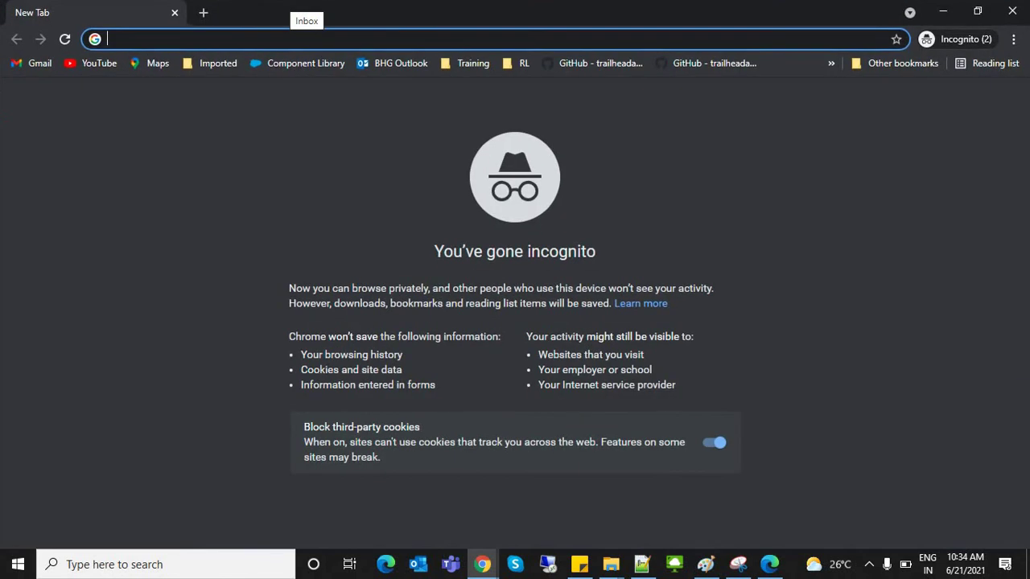
pyautogui.hotkey('ctrl', 'v')
pyautogui.press('Return')
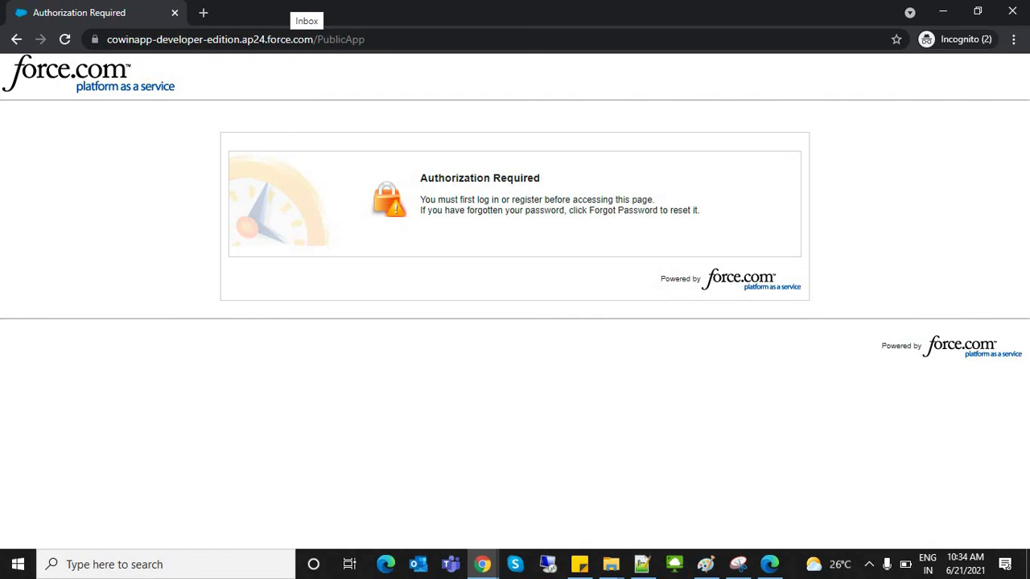
pyautogui.hotkey('alt', 'Tab')
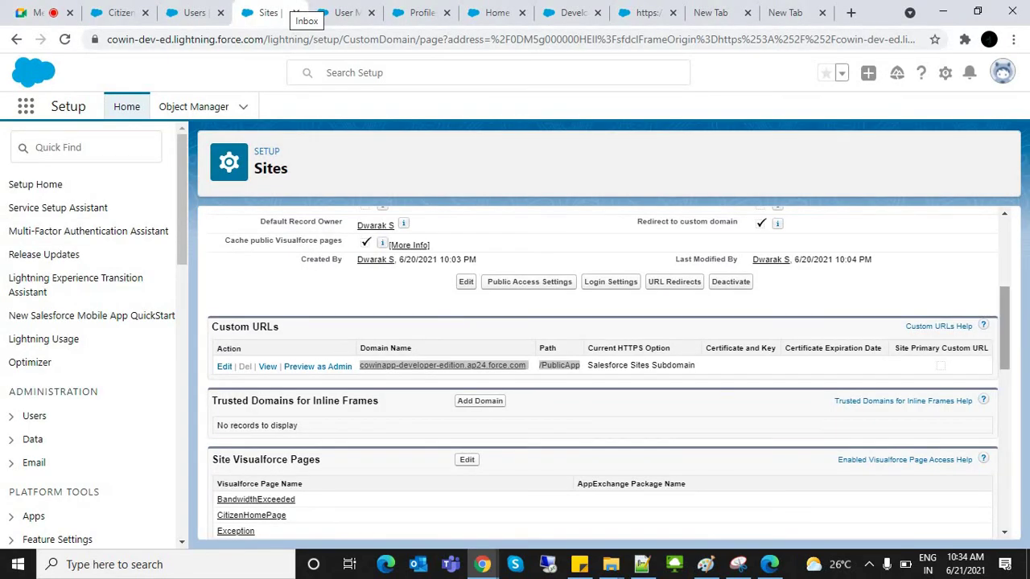
# Step: Edit the Public Profile's Visualforce Page Access and add all available pages to it
pyautogui.scroll(4, 603, 370)
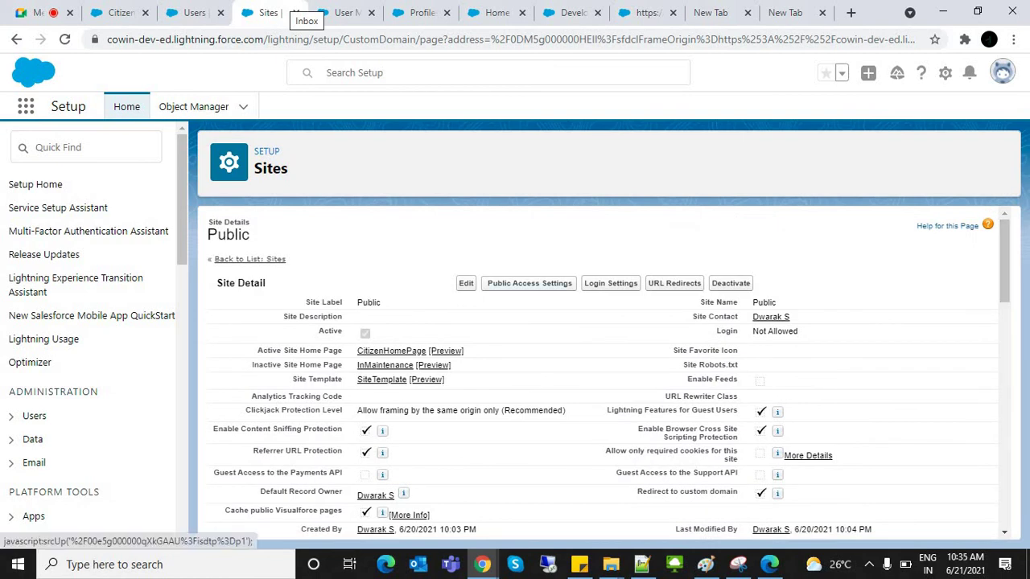
pyautogui.click(529, 283)
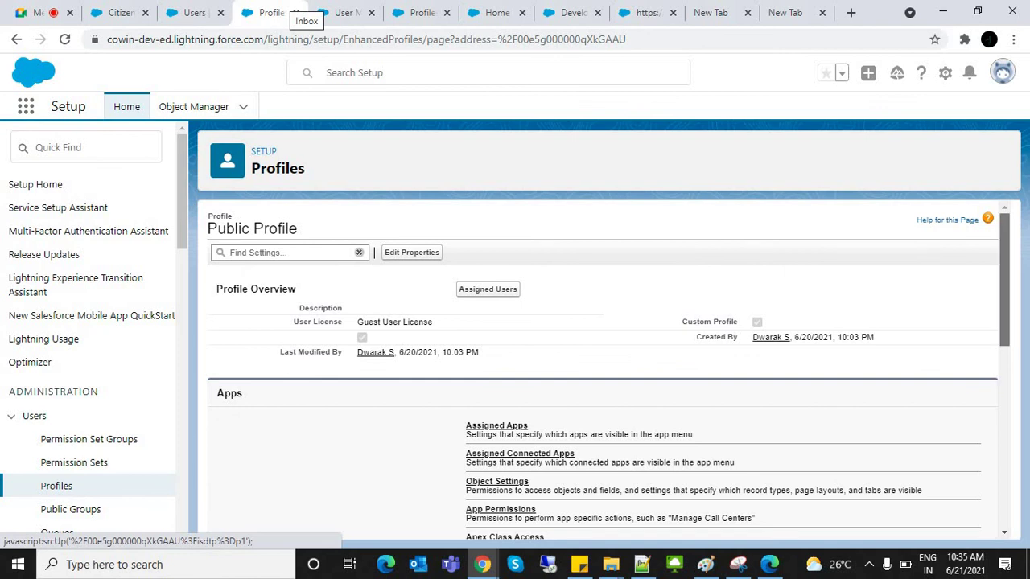
pyautogui.scroll(-3, 604, 370)
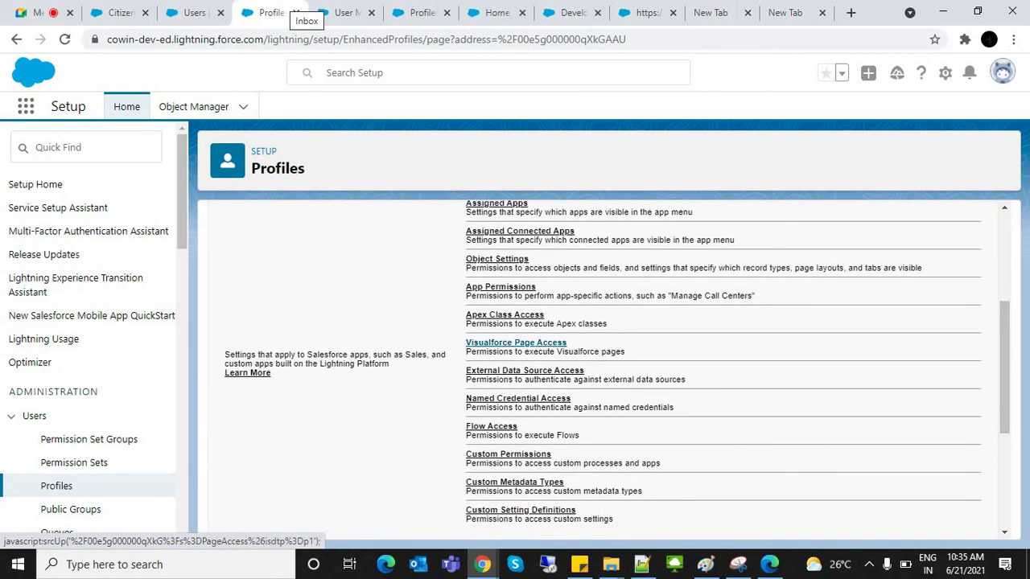
pyautogui.click(515, 343)
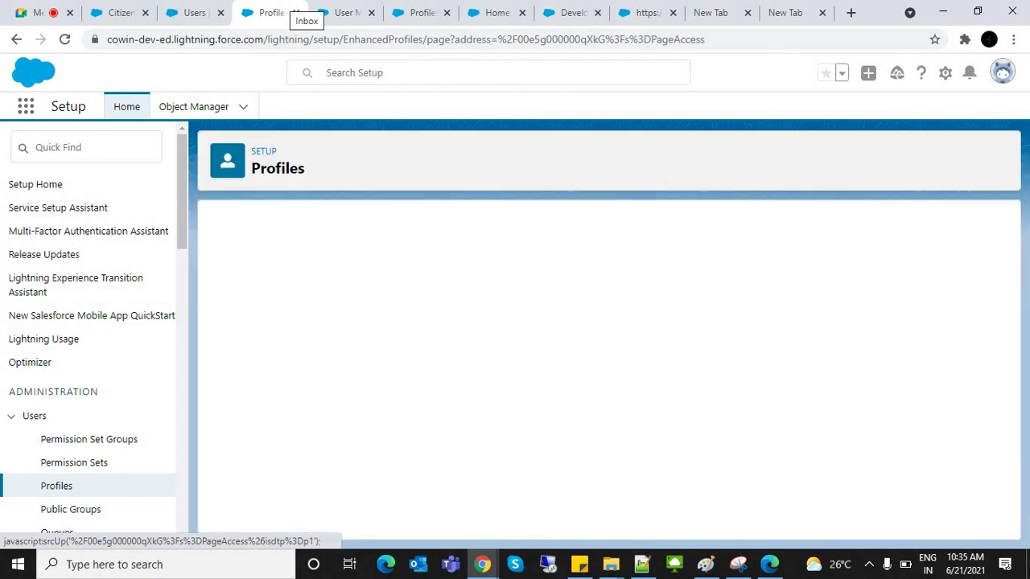
pyautogui.click(466, 312)
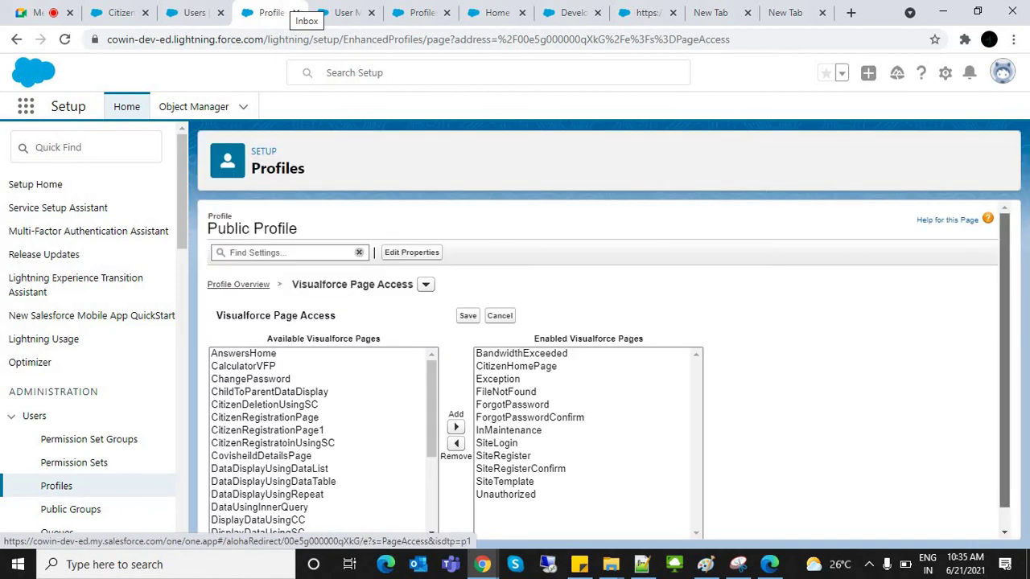
pyautogui.click(267, 408)
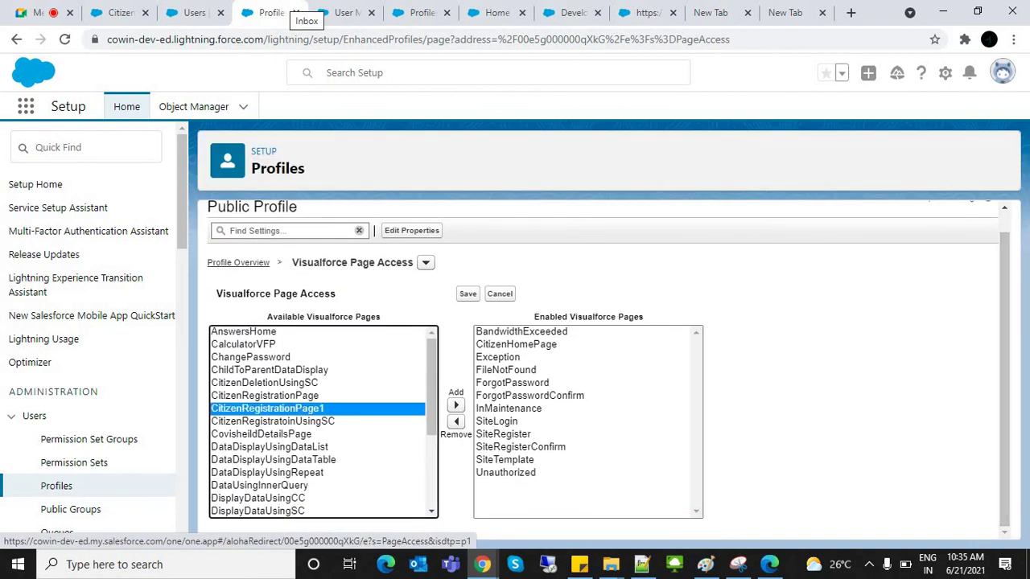
pyautogui.hotkey('ctrl', 'a')
pyautogui.click(455, 405)
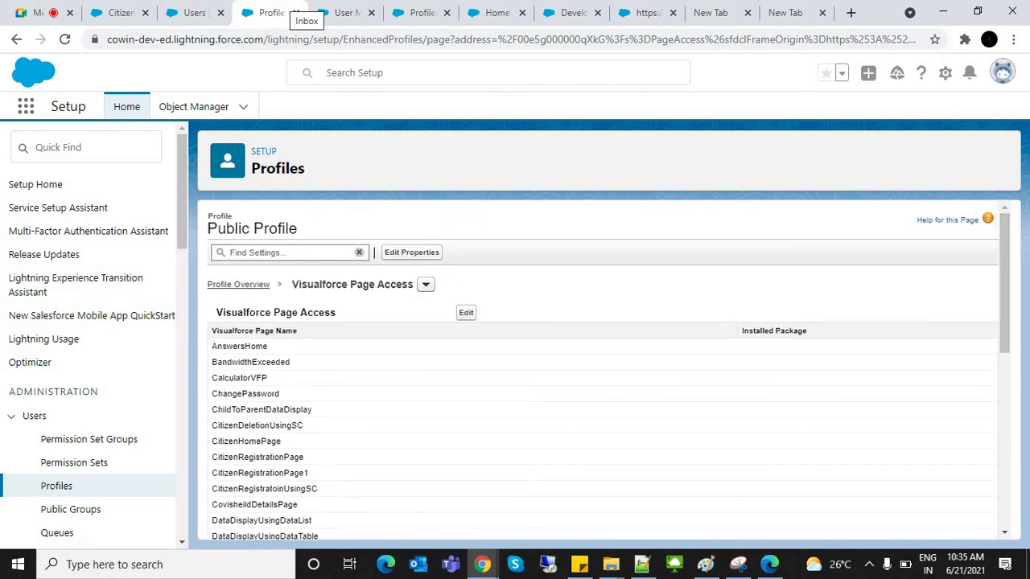
# Step: Open the Citizens object settings from the Public Profile's Object Settings
pyautogui.click(238, 284)
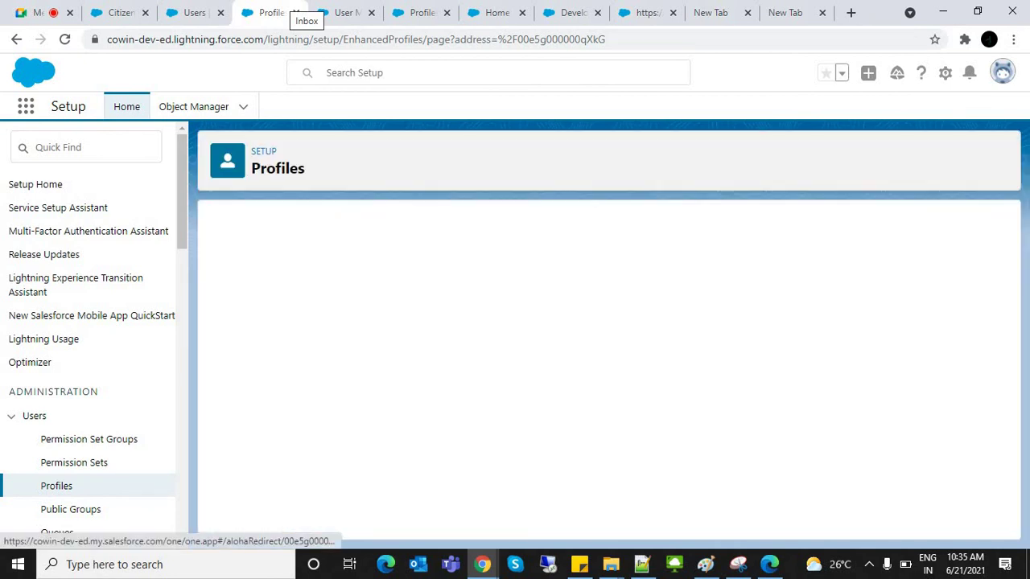
pyautogui.click(498, 482)
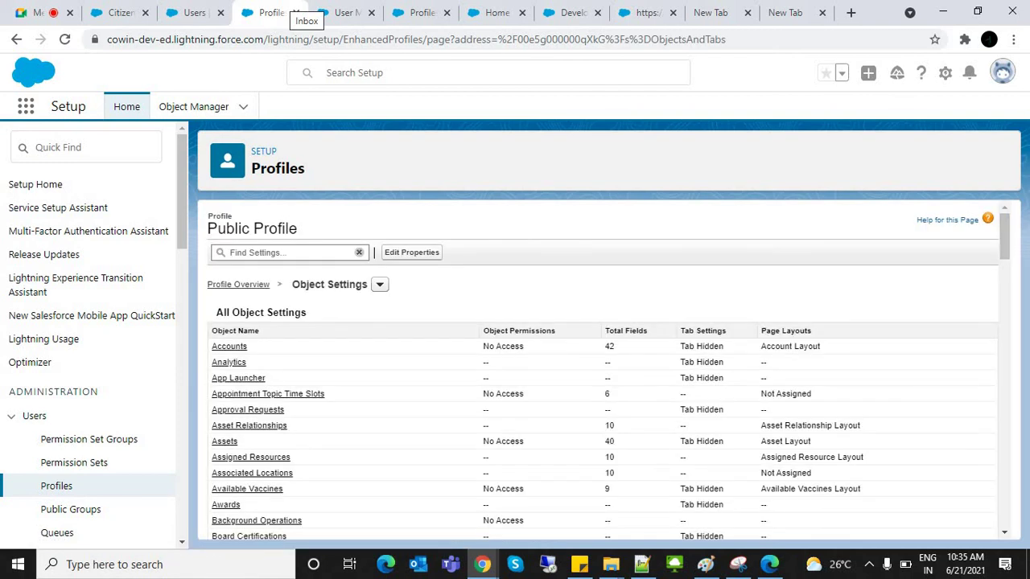
pyautogui.hotkey('ctrl', 'f')
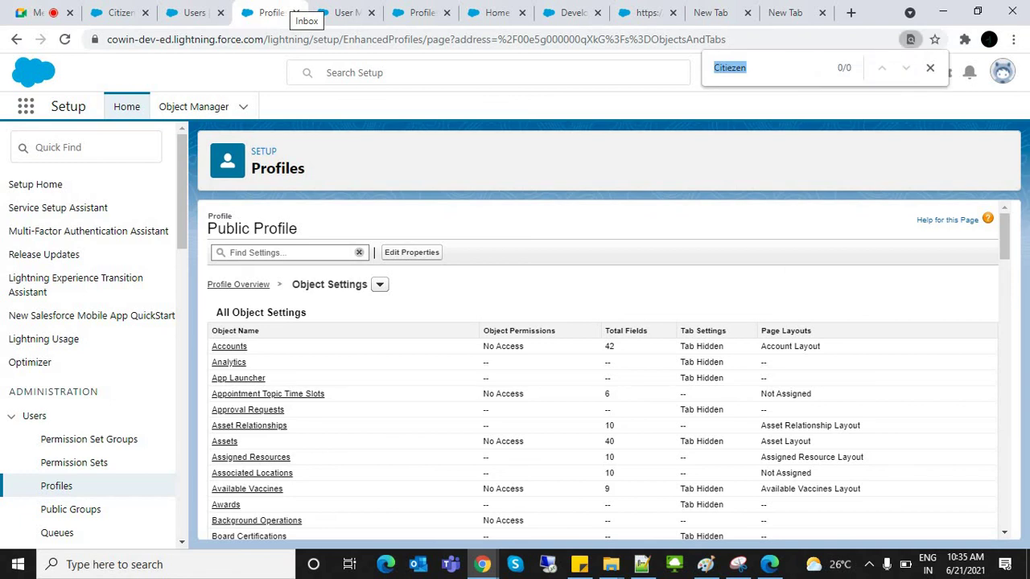
pyautogui.write('citi')
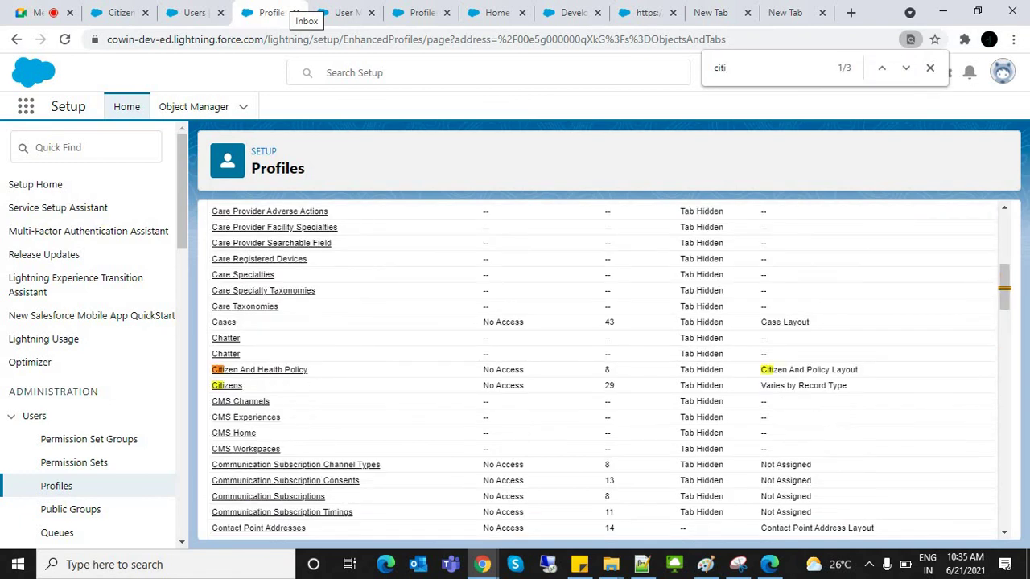
pyautogui.click(226, 386)
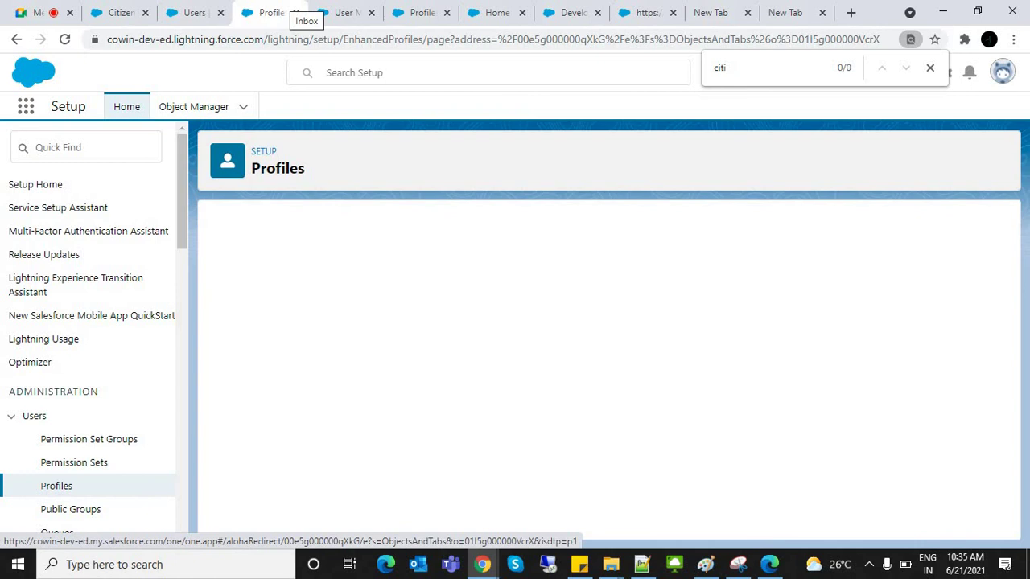
# Step: Enable Read and Create on Citizens, save, and switch to the Users page
pyautogui.scroll(-5, 603, 362)
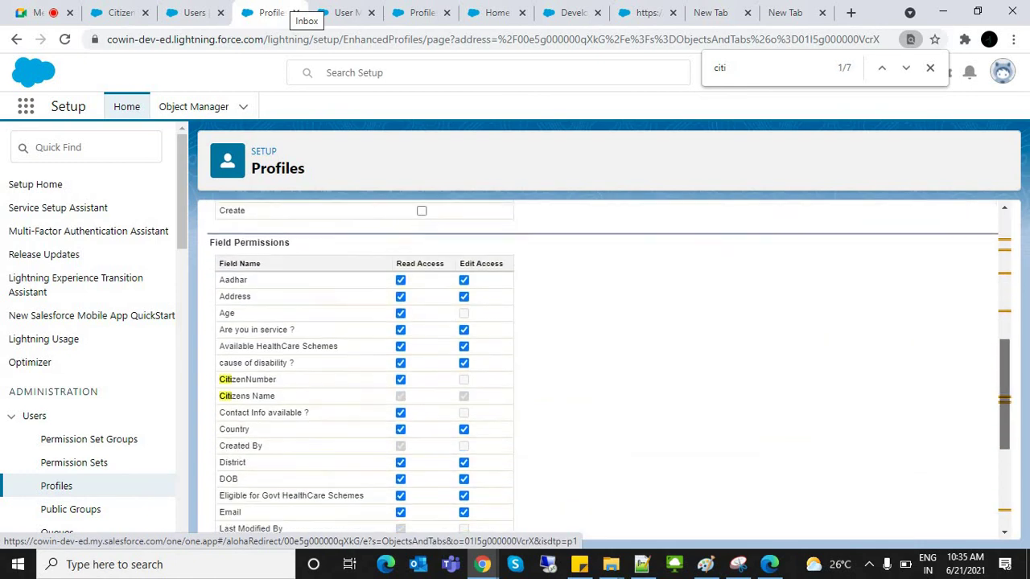
pyautogui.scroll(3, 604, 362)
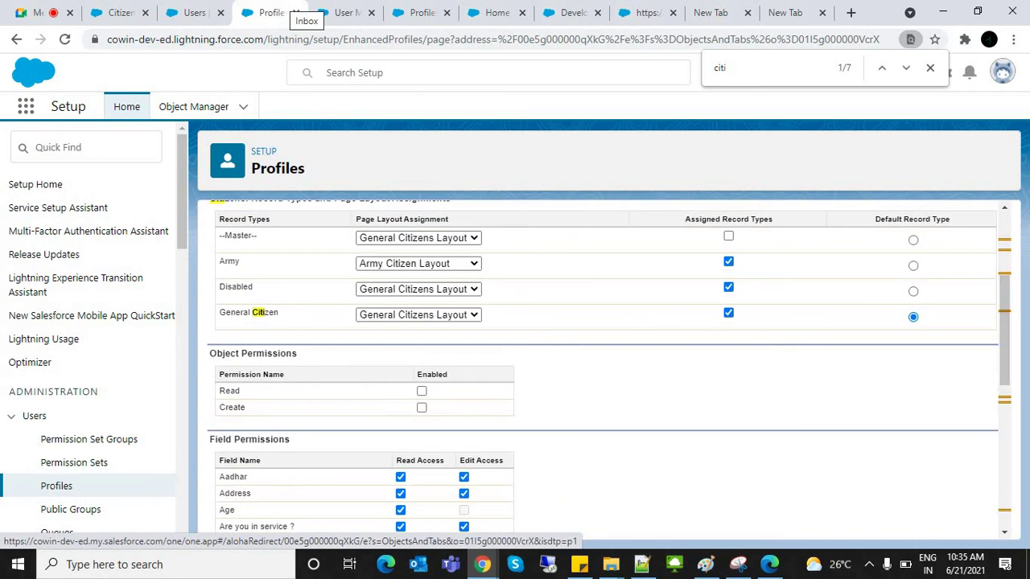
pyautogui.click(421, 391)
pyautogui.click(422, 408)
pyautogui.scroll(3, 604, 362)
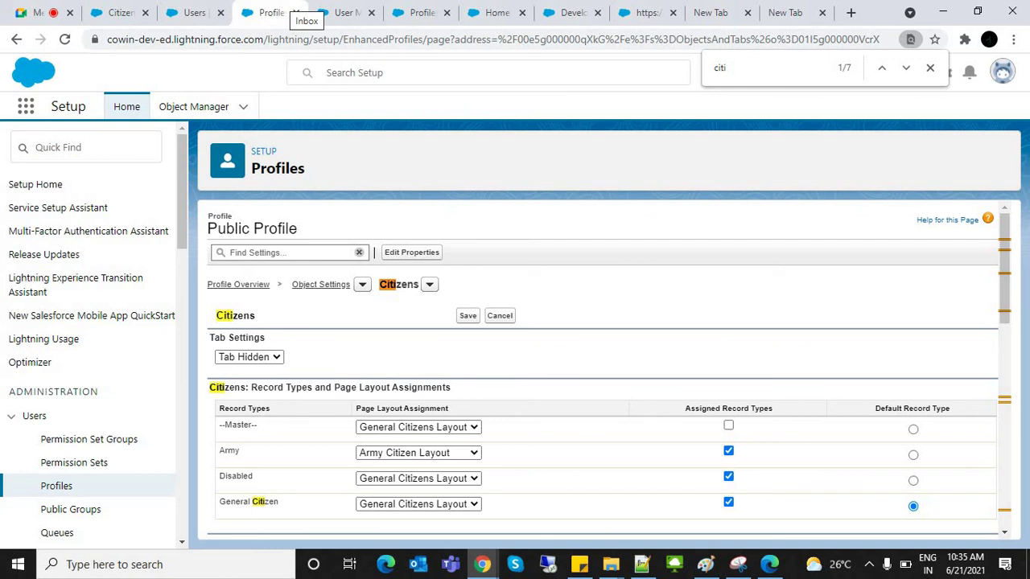
pyautogui.click(468, 315)
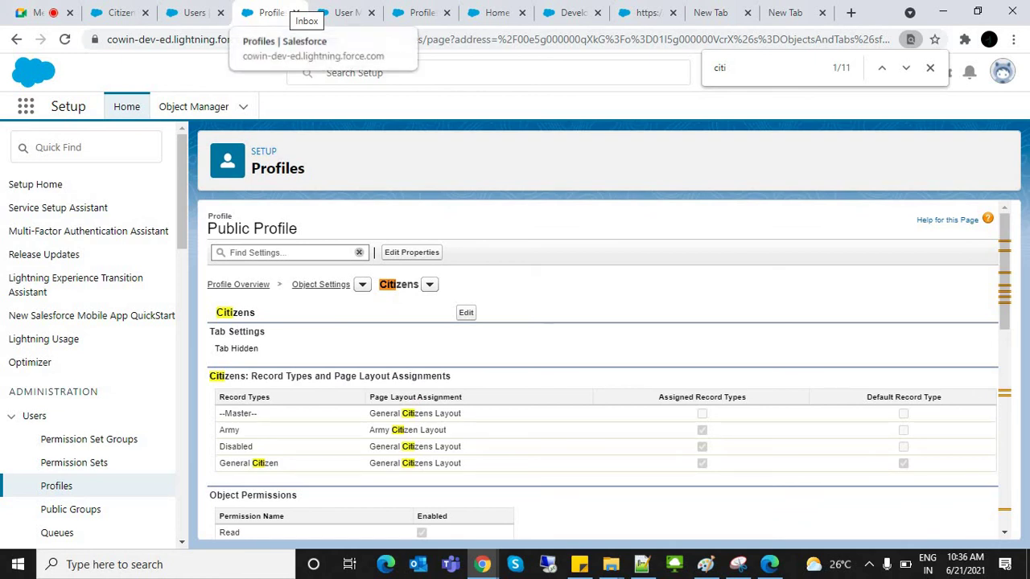
pyautogui.click(195, 12)
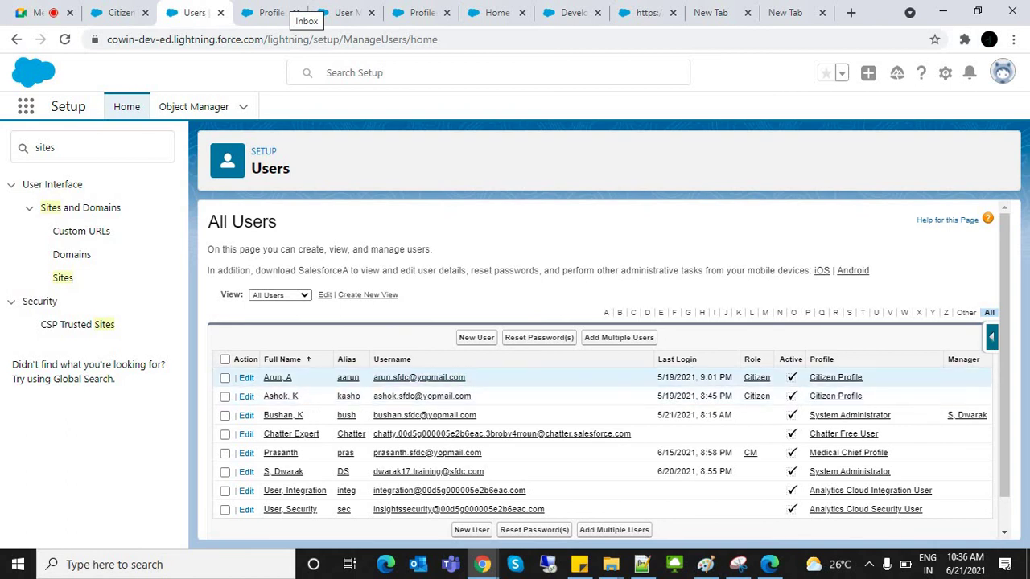
pyautogui.moveTo(335, 377); pyautogui.dragTo(527, 490)
pyautogui.click(483, 379)
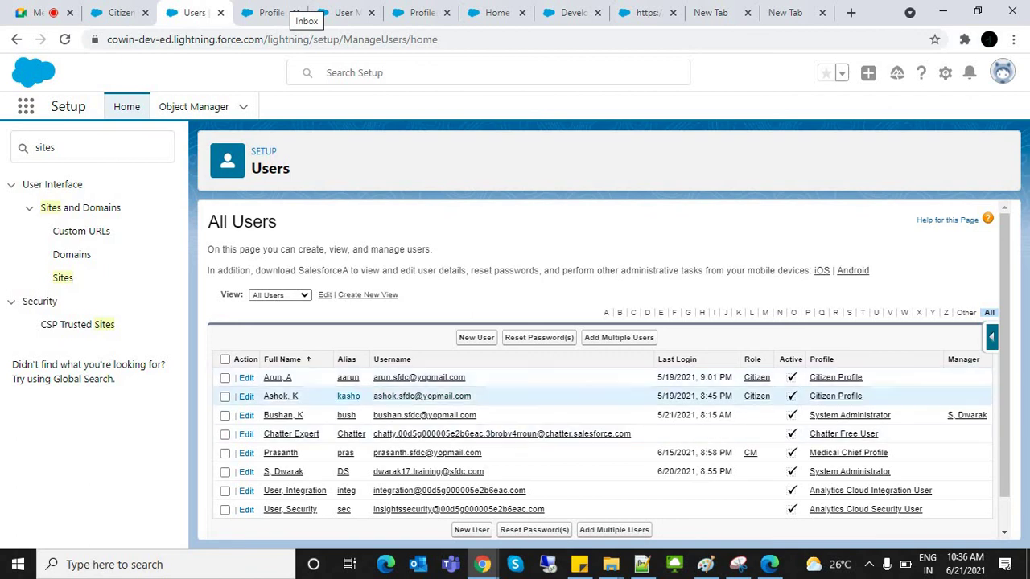
# Step: Reload /PublicApp in the Incognito window and move between Register and the SignIn form
pyautogui.hotkey('alt', 'Tab')
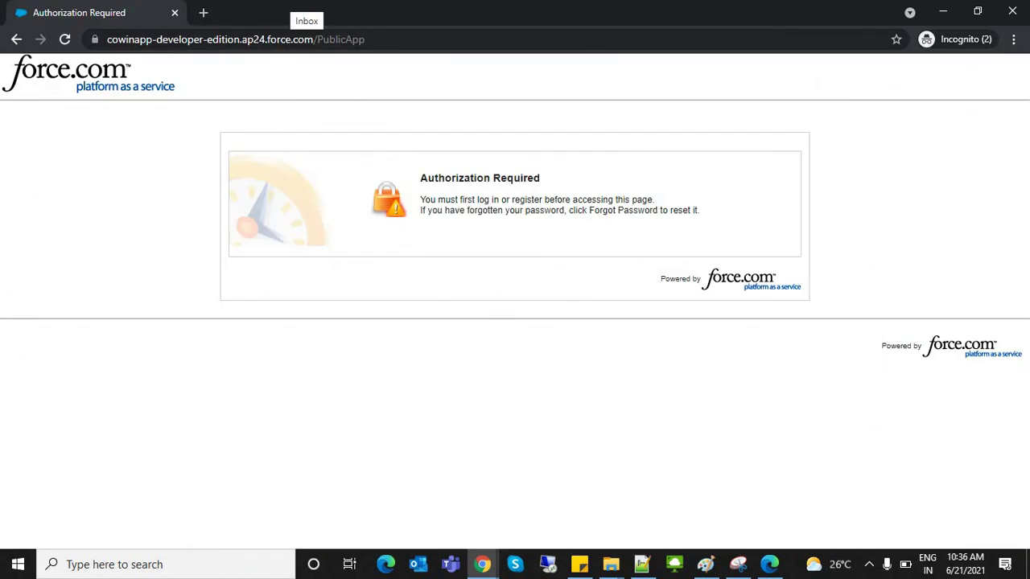
pyautogui.hotkey('ctrl', 'l')
pyautogui.press('Return')
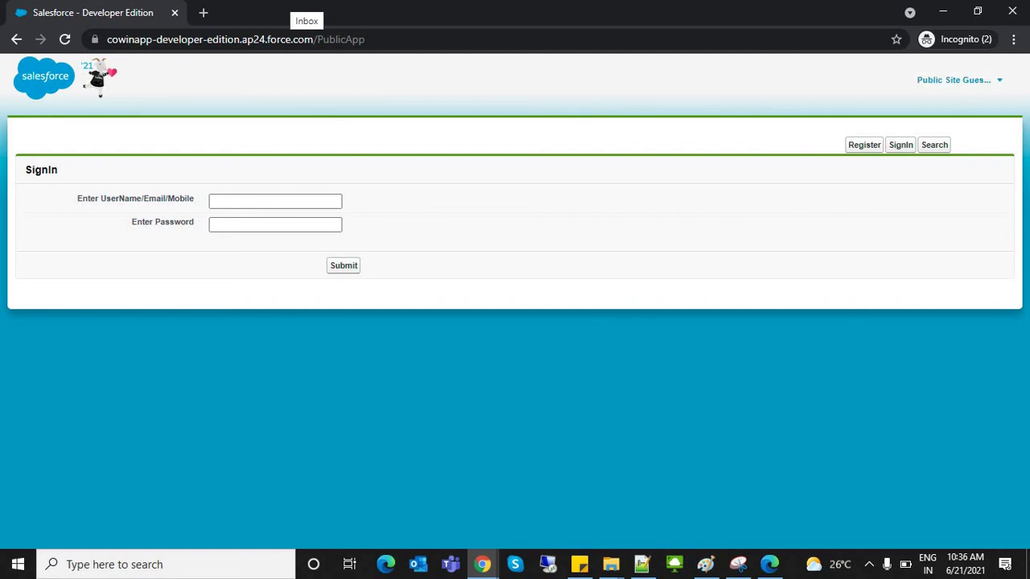
pyautogui.click(275, 201)
pyautogui.click(865, 145)
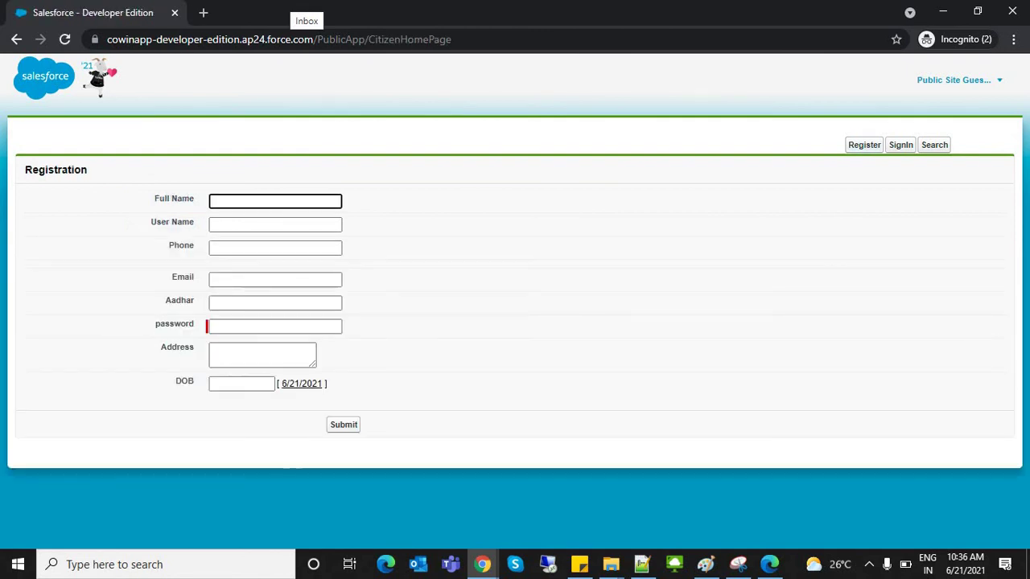
pyautogui.click(901, 145)
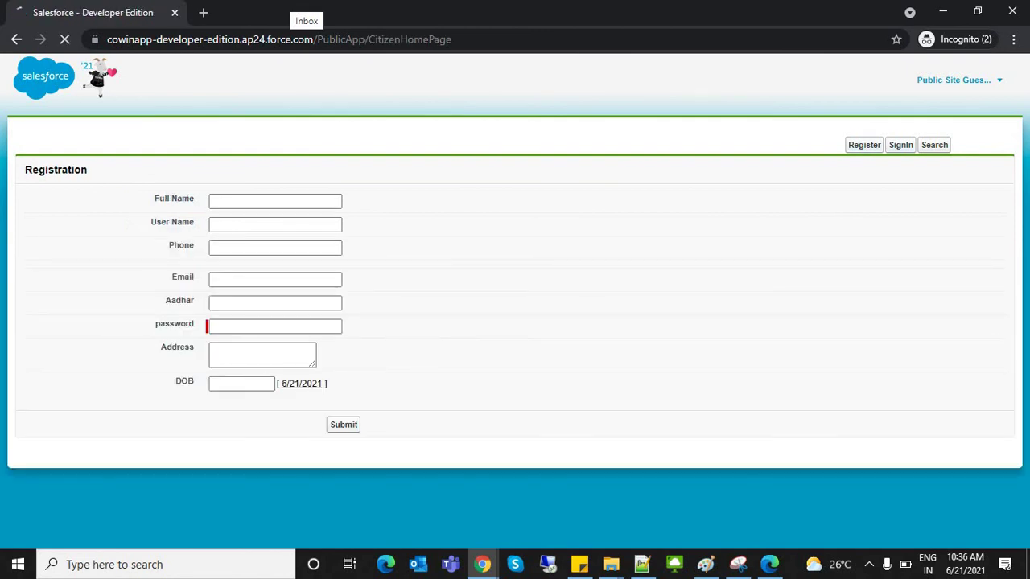
pyautogui.press('Down')
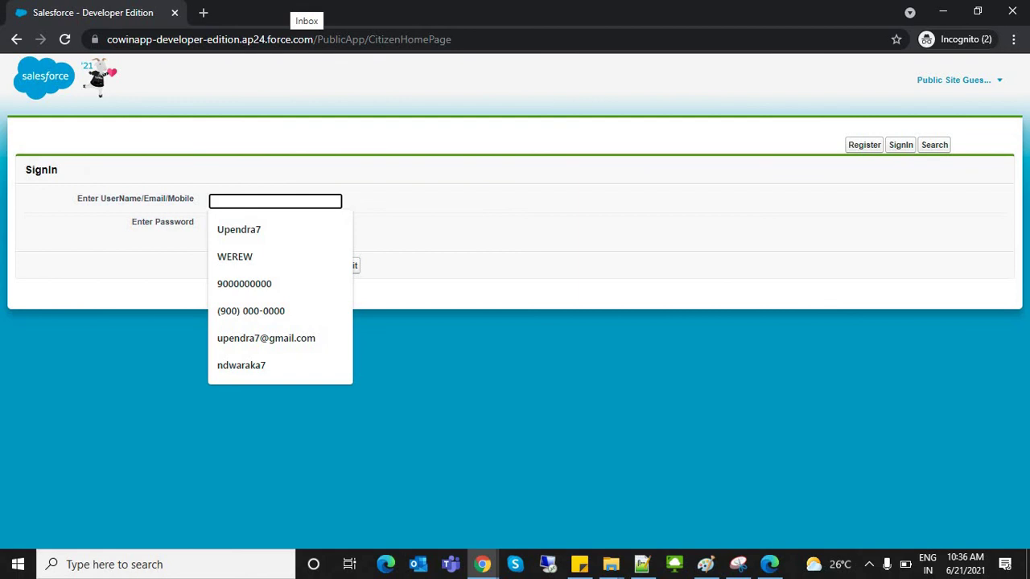
# Step: Sign in with the saved citizen username and password, then go back to the SignIn page
pyautogui.press('Down')
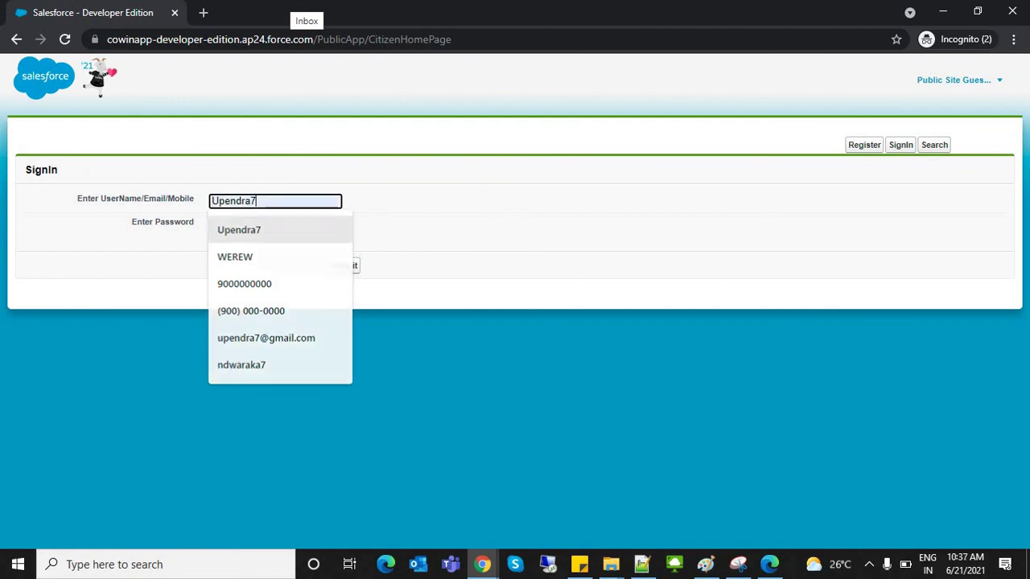
pyautogui.press('Return')
pyautogui.press('Tab')
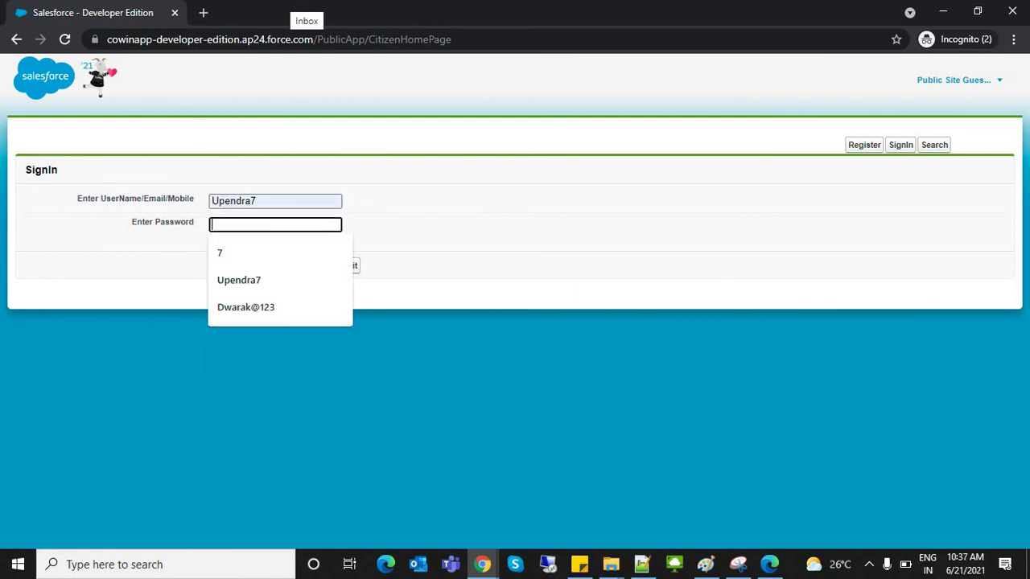
pyautogui.press('Return')
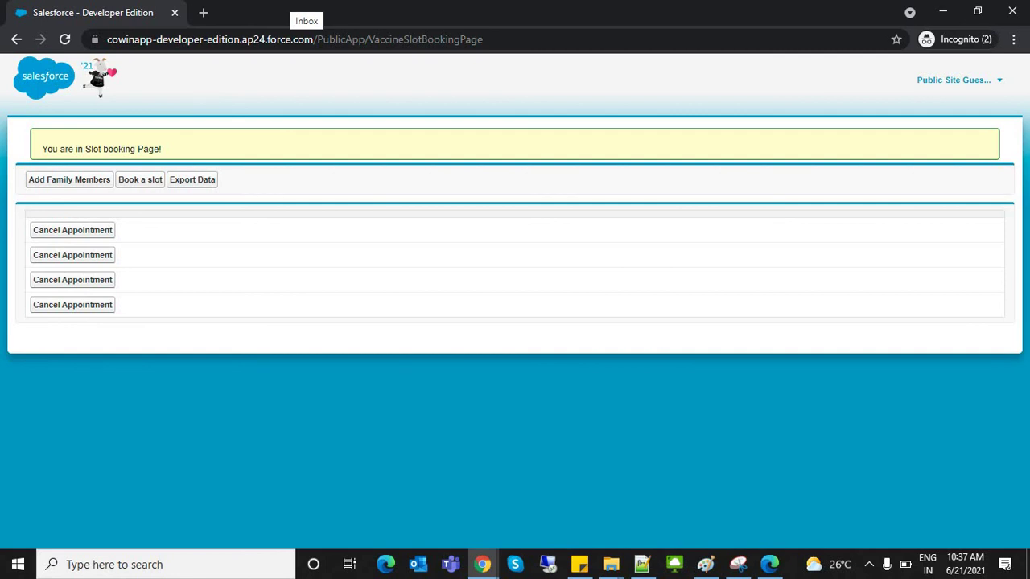
pyautogui.hotkey('alt', 'Left')
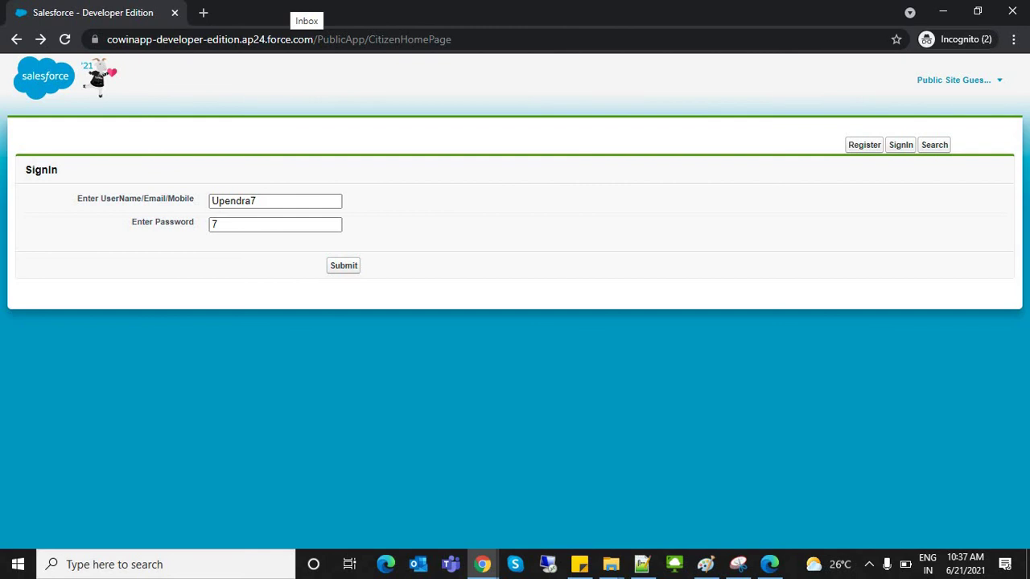
# Step: Copy the base PublicApp site address from the Incognito window's address bar
pyautogui.hotkey('ctrl', 'l')
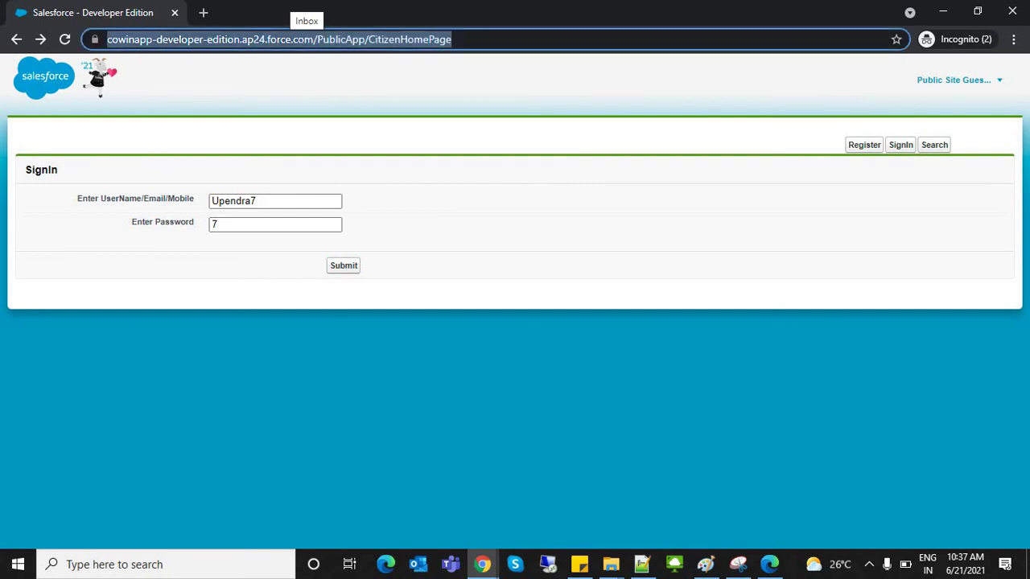
pyautogui.press('Escape')
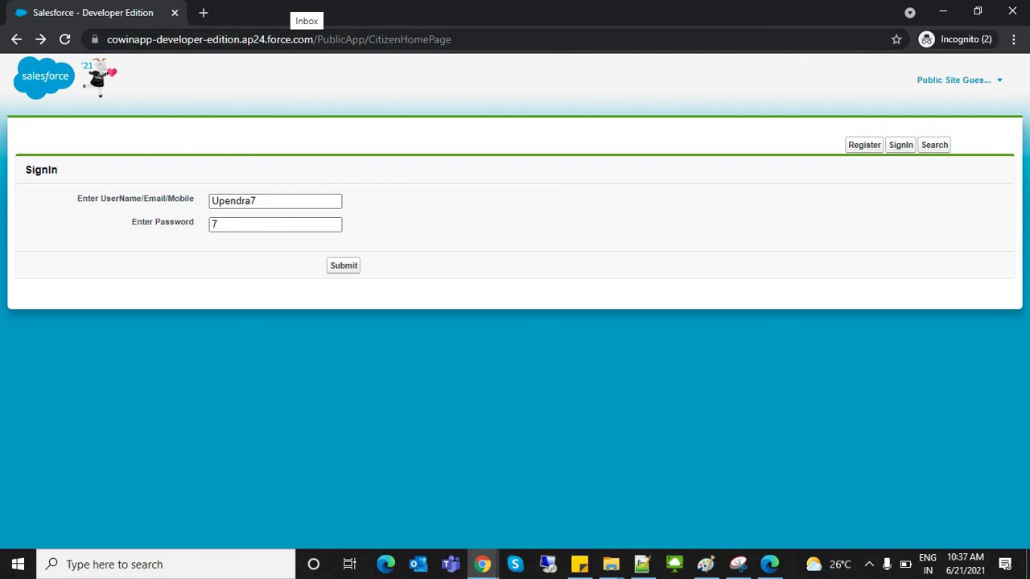
pyautogui.hotkey('ctrl', 'l')
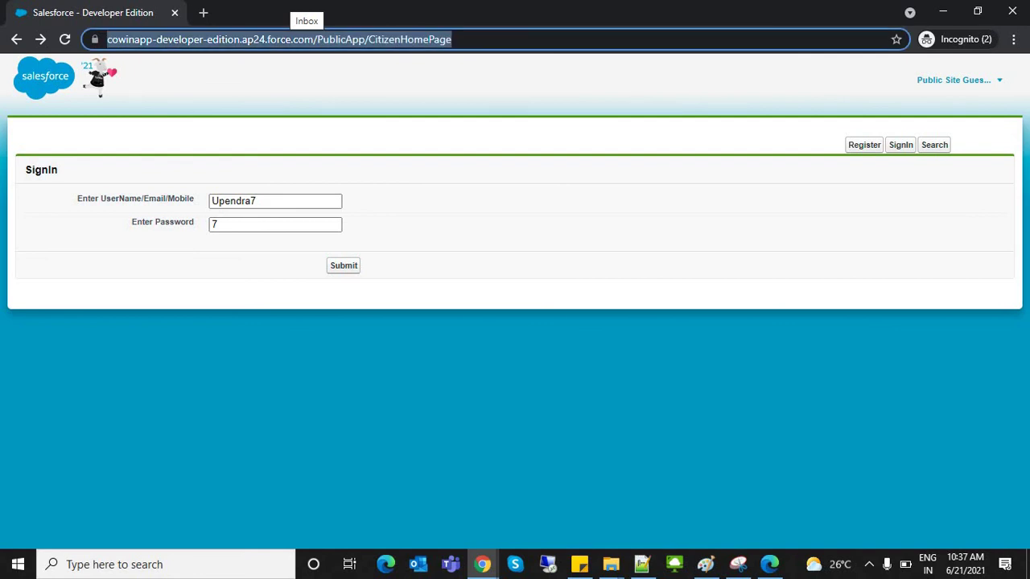
pyautogui.press('Right')
pyautogui.hotkey('ctrl', 'Left')
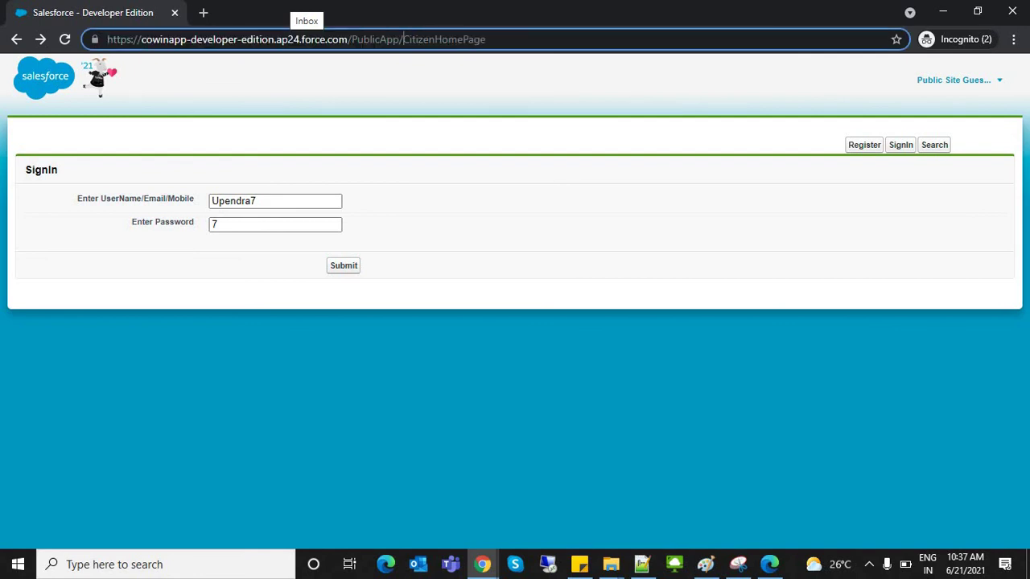
pyautogui.hotkey('shift', 'Home')
pyautogui.hotkey('ctrl', 'c')
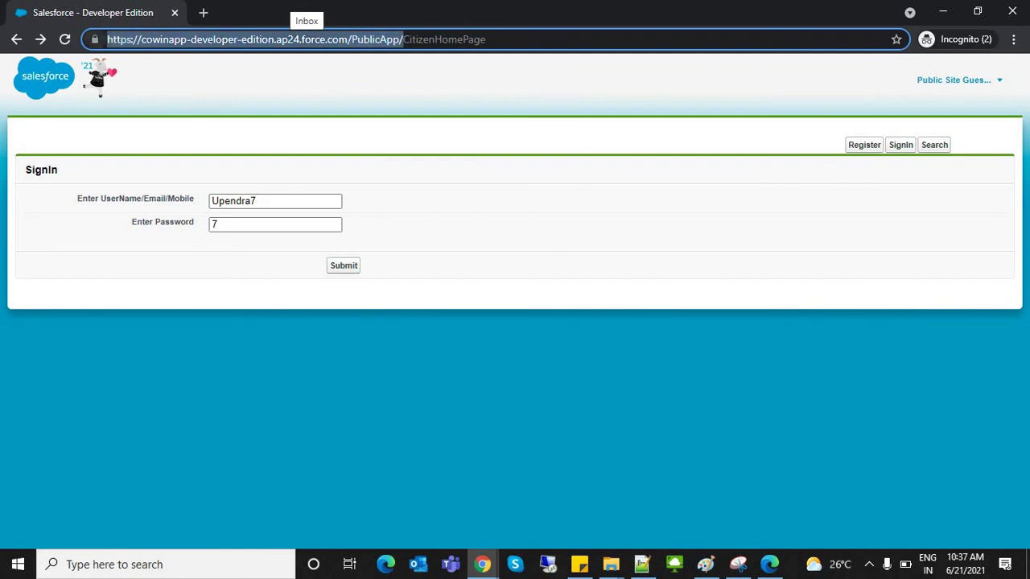
pyautogui.hotkey('alt', 'Tab')
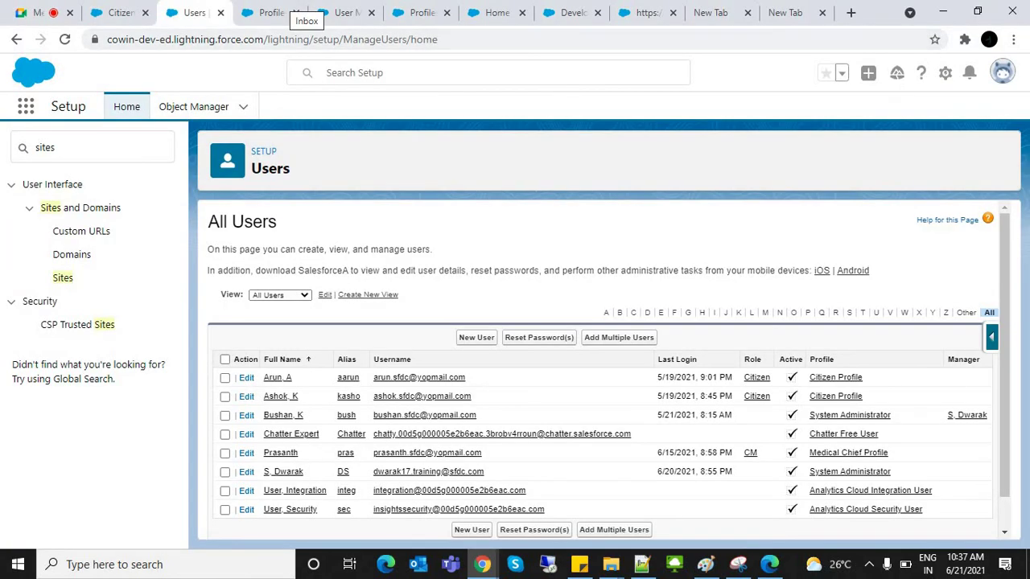
# Step: Send the PublicApp link in the Google Meet chat, then return to the Citizen tab
pyautogui.hotkey('ctrl', '1')
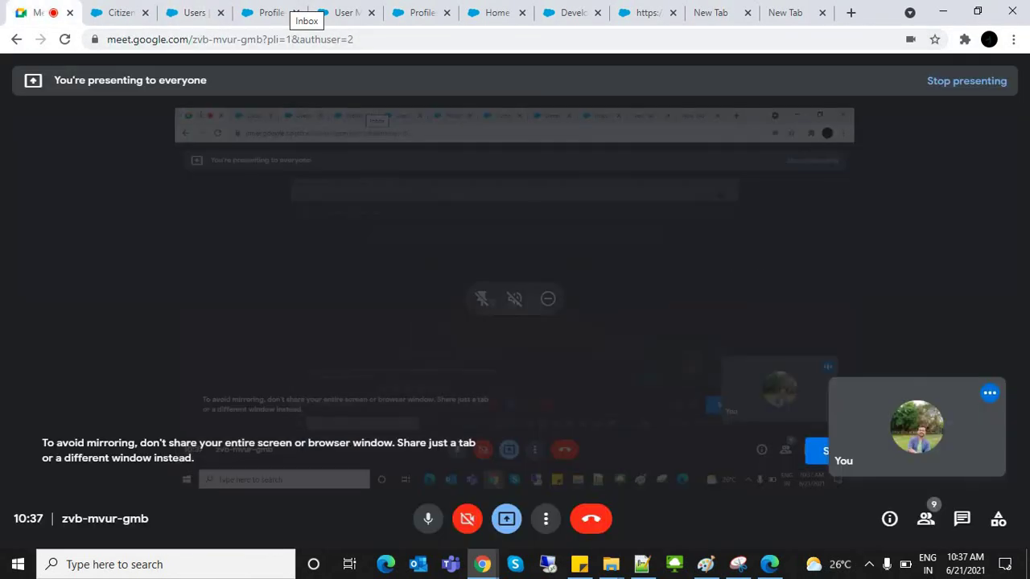
pyautogui.hotkey('ctrl', 'alt', 'c')
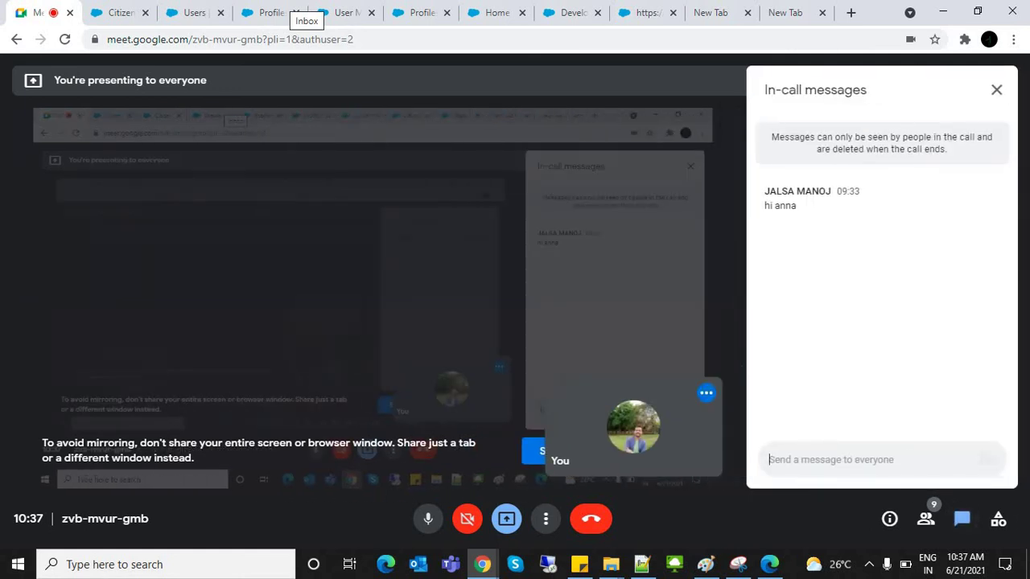
pyautogui.hotkey('ctrl', 'v')
pyautogui.press('Return')
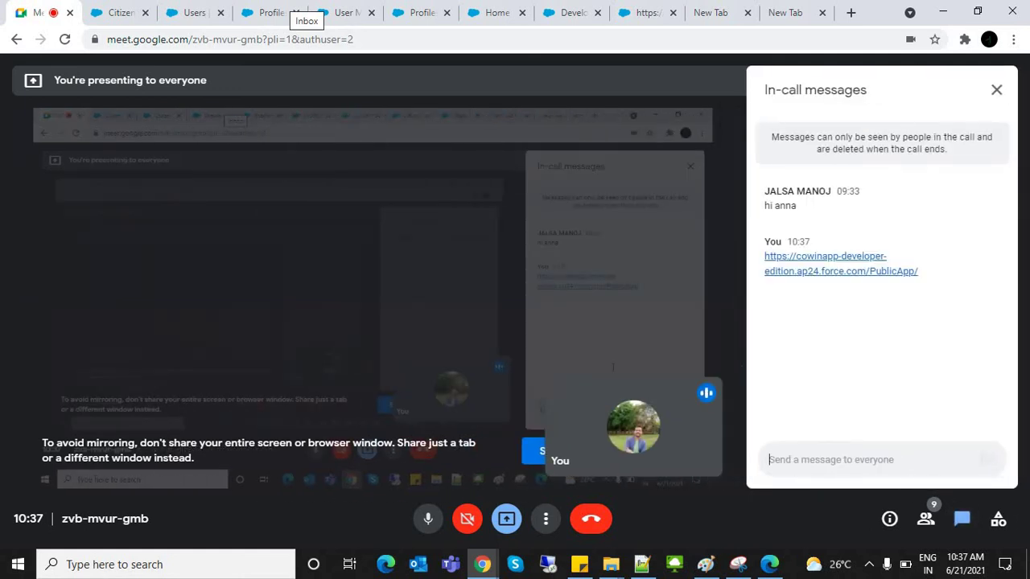
pyautogui.click(997, 89)
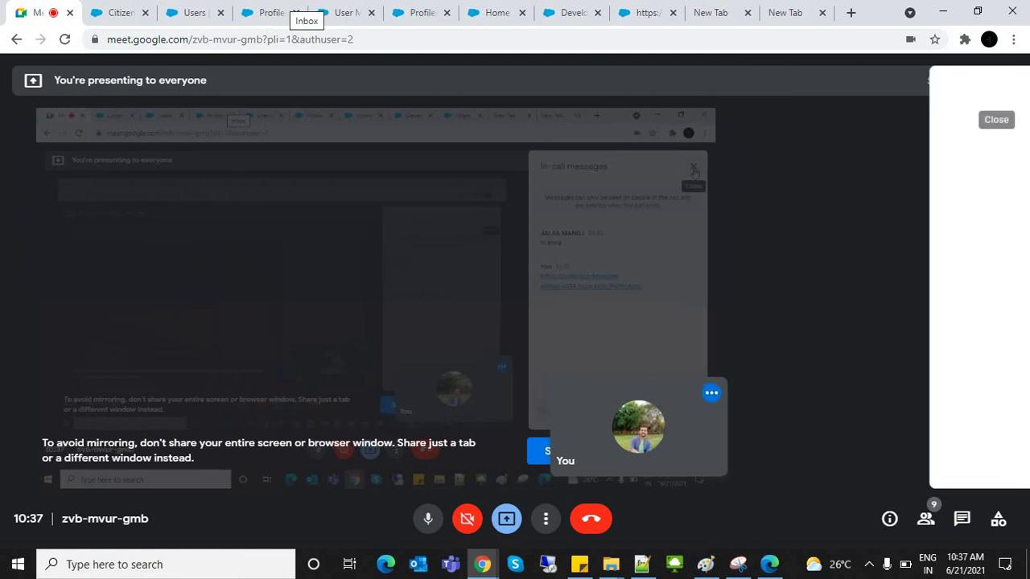
pyautogui.hotkey('ctrl', 'Tab')
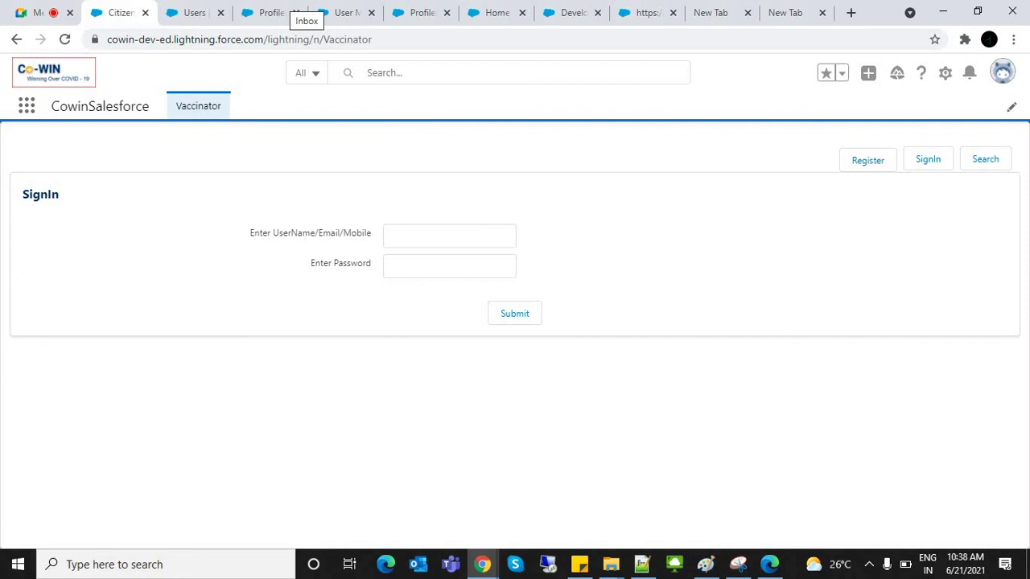
# Step: Review the Rendered, ReRender and RenderAs lines in the new 5 notes, highlighting RenderAs
pyautogui.hotkey('alt', 'Tab')
pyautogui.hotkey('alt', 'Tab')
pyautogui.hotkey('alt', 'Tab')
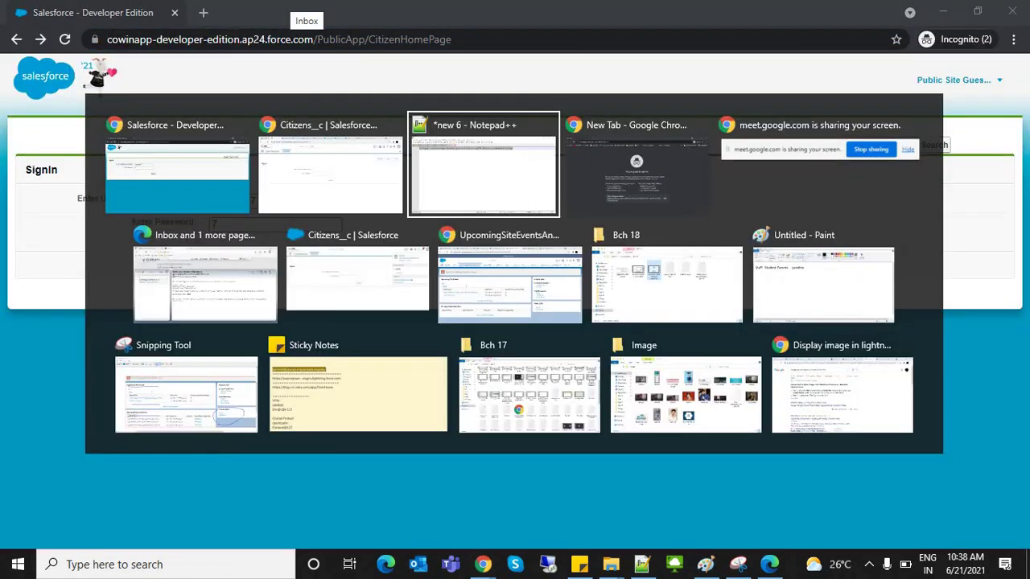
pyautogui.hotkey('ctrl', 'Tab')
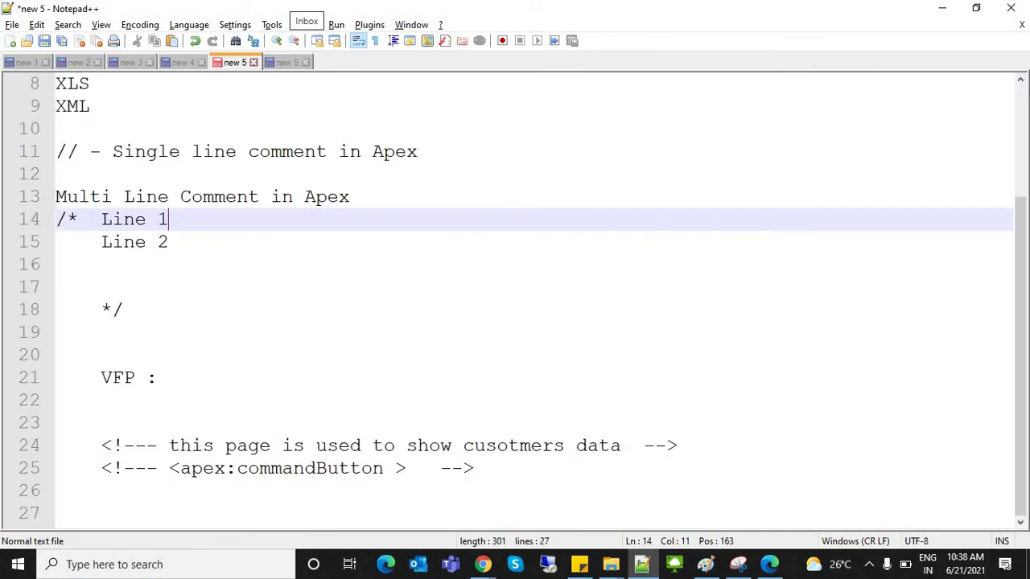
pyautogui.click(55, 129)
pyautogui.scroll(3, 515, 298)
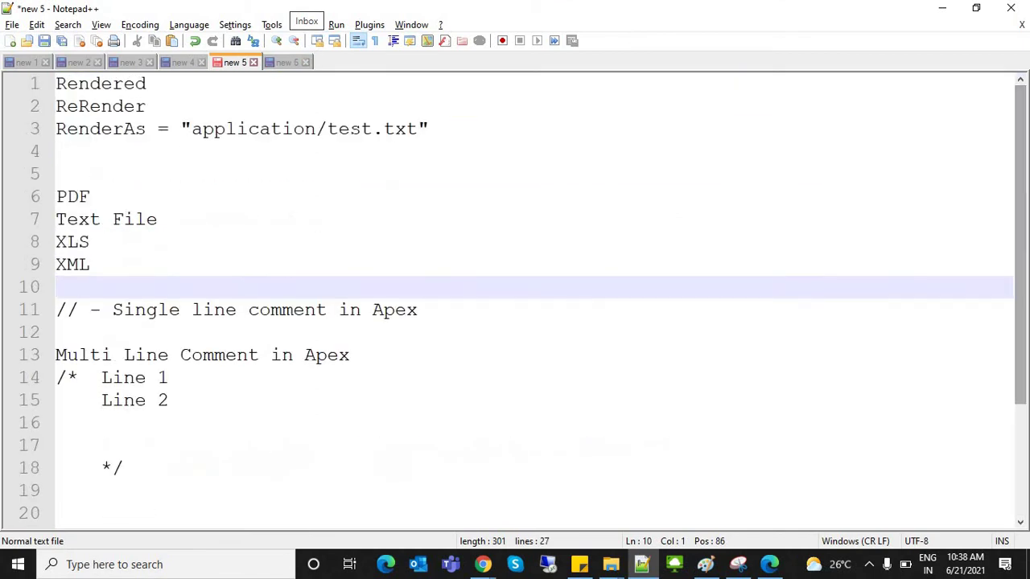
pyautogui.moveTo(147, 128); pyautogui.dragTo(55, 84)
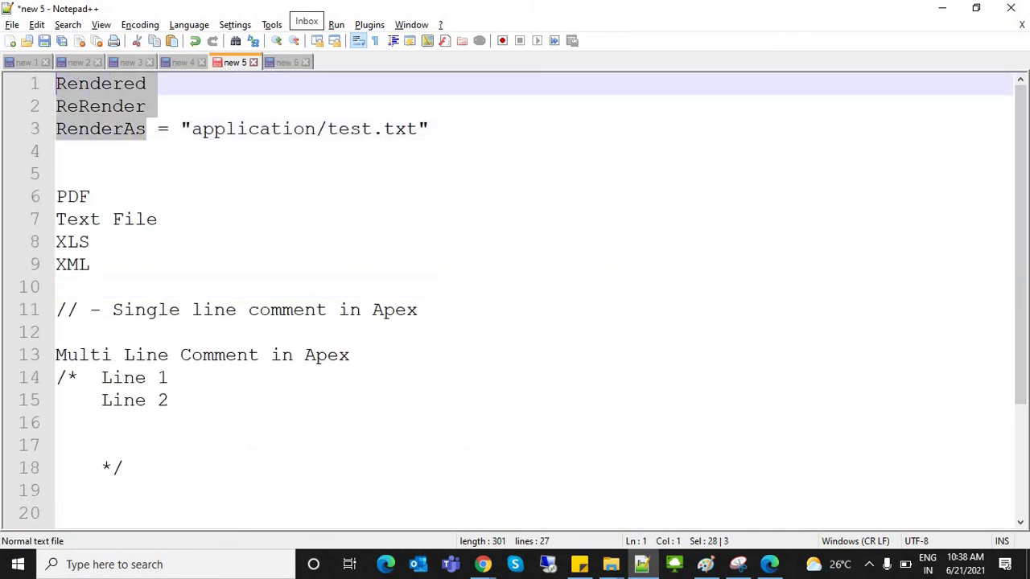
pyautogui.click(56, 151)
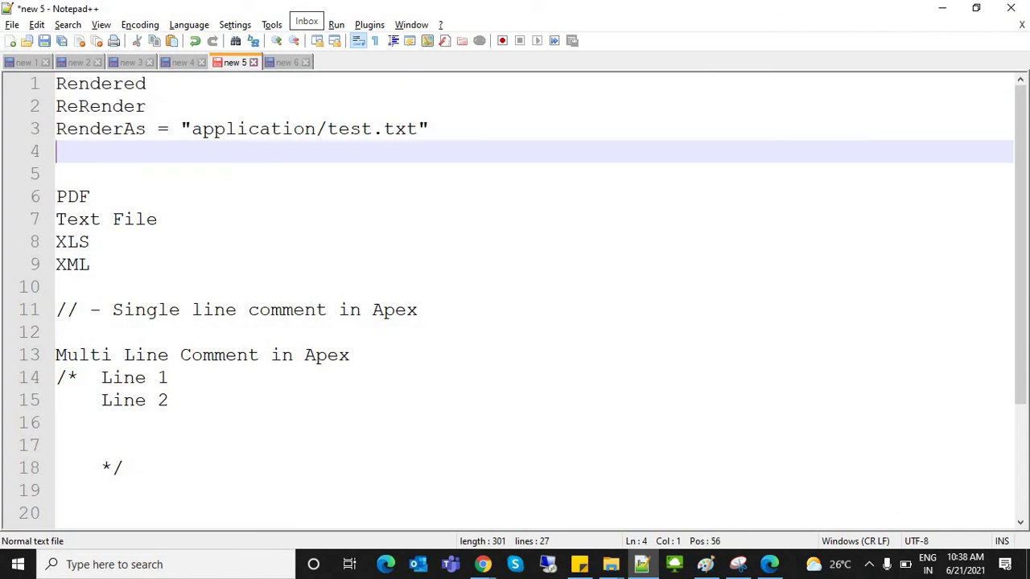
pyautogui.press('Up')
pyautogui.hotkey('ctrl', 'shift', 'Right')
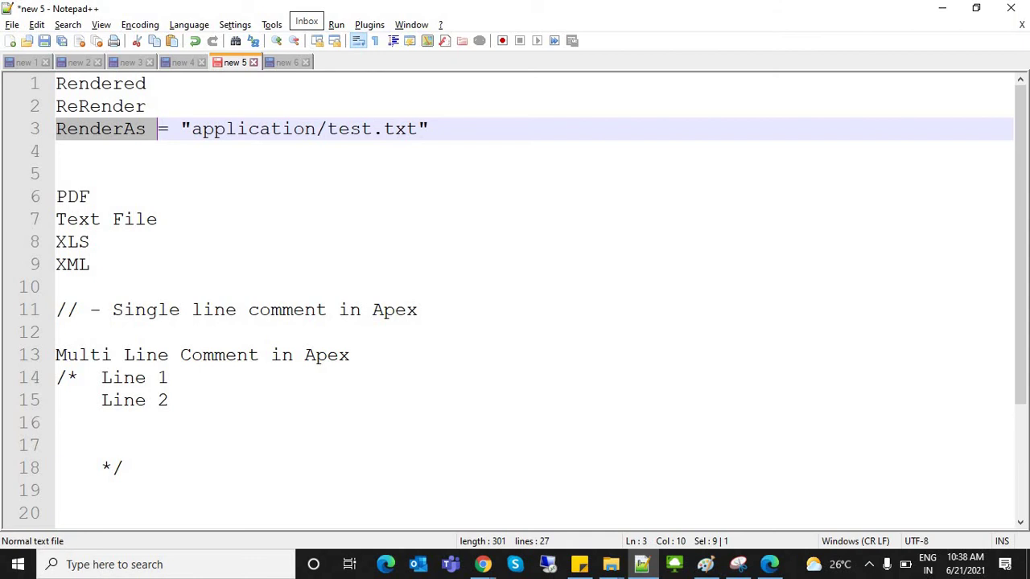
# Step: Return to the Developer Console showing CitizenHomePage.vfp
pyautogui.hotkey('alt', 'Tab')
pyautogui.hotkey('alt', 'Tab')
pyautogui.press('Tab')
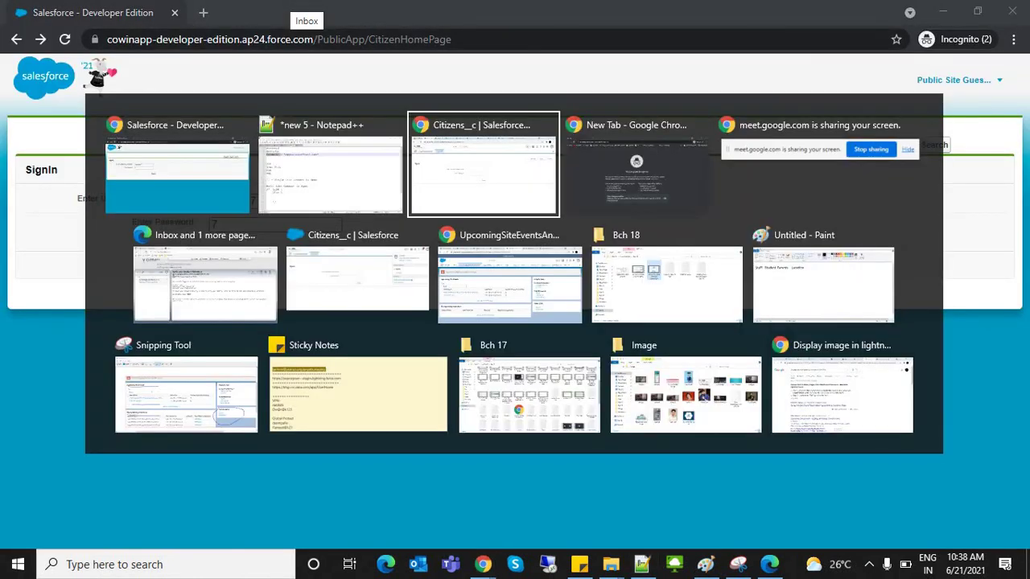
pyautogui.hotkey('ctrl', '8')
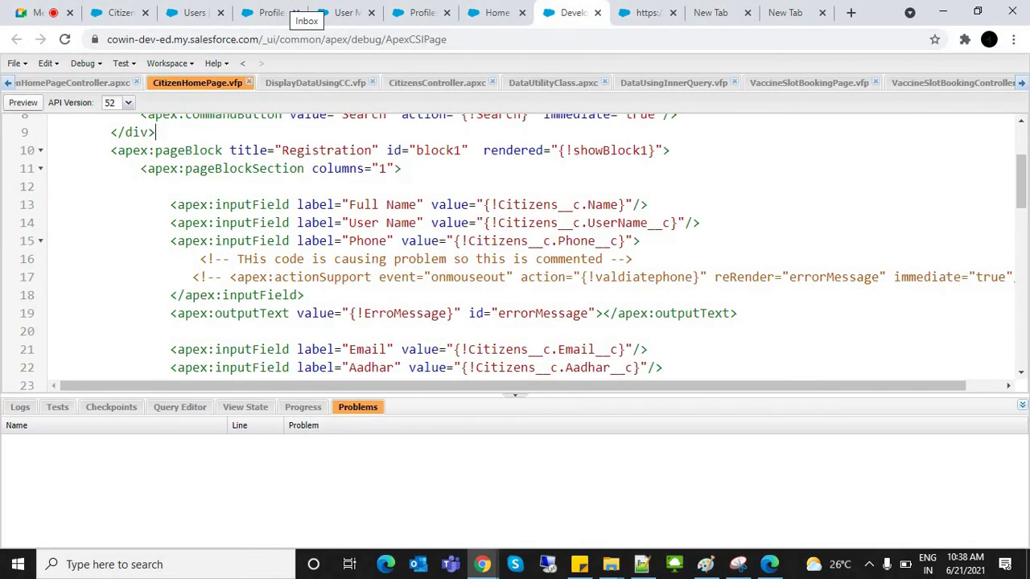
# Step: Look over CitizenHomePage.vfp's lightningStylesheets attribute, apex:form attribute suggestions and Register button line
pyautogui.scroll(3, 515, 241)
pyautogui.moveTo(665, 126); pyautogui.dragTo(870, 126)
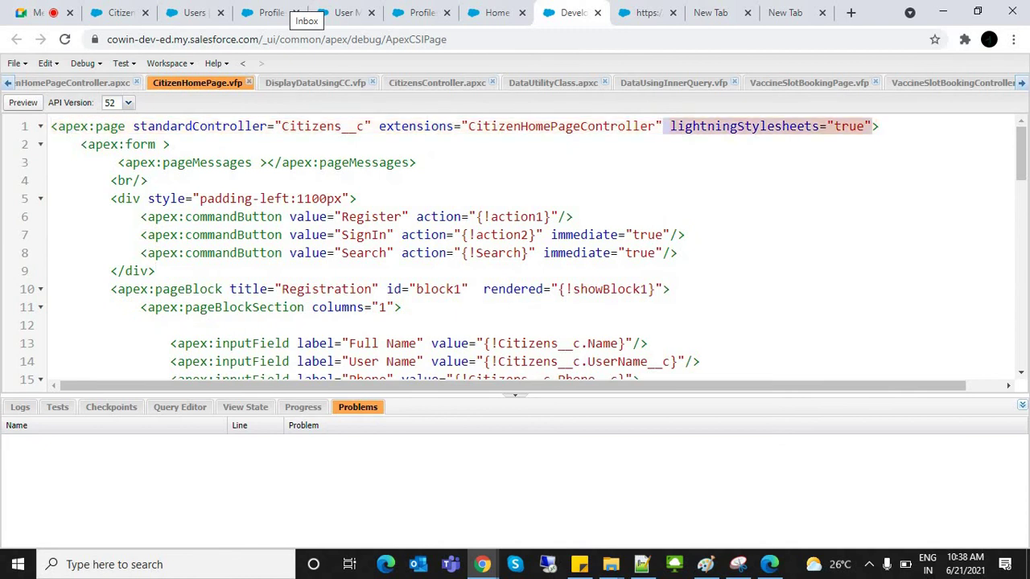
pyautogui.click(164, 144)
pyautogui.hotkey('ctrl', 'space')
pyautogui.write('re')
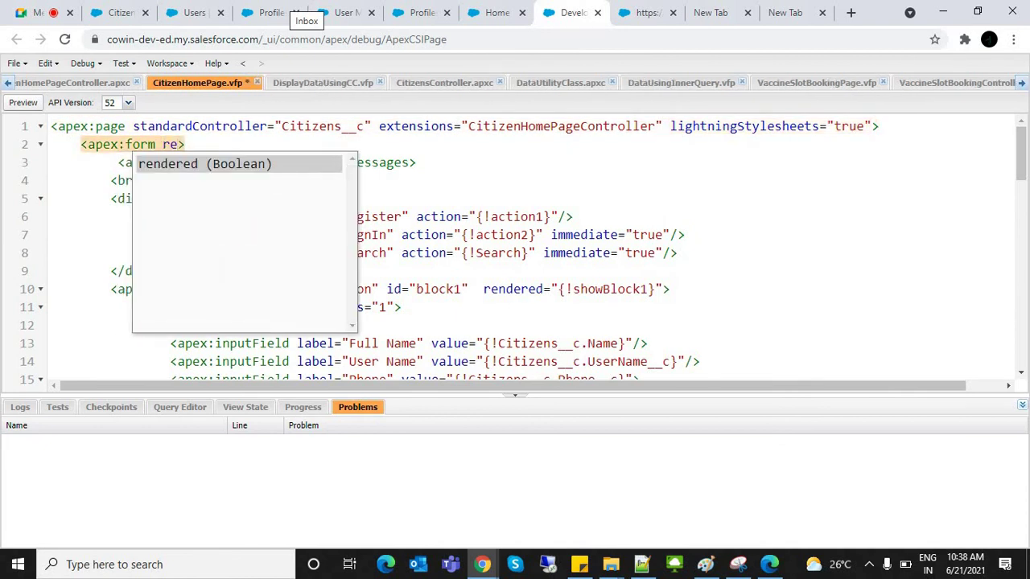
pyautogui.press('BackSpace')
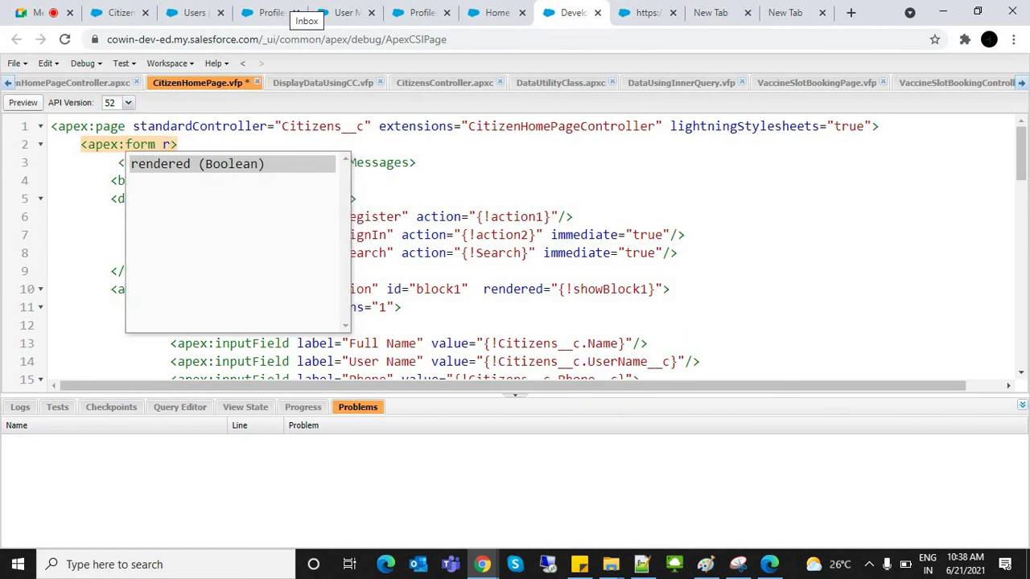
pyautogui.press('BackSpace')
pyautogui.click(573, 217)
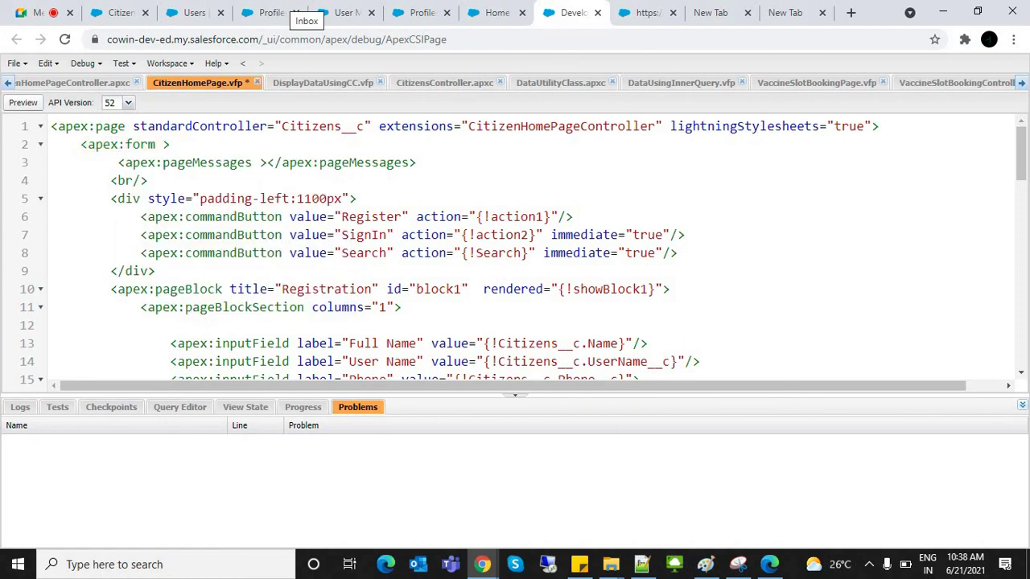
pyautogui.hotkey('shift', 'Home')
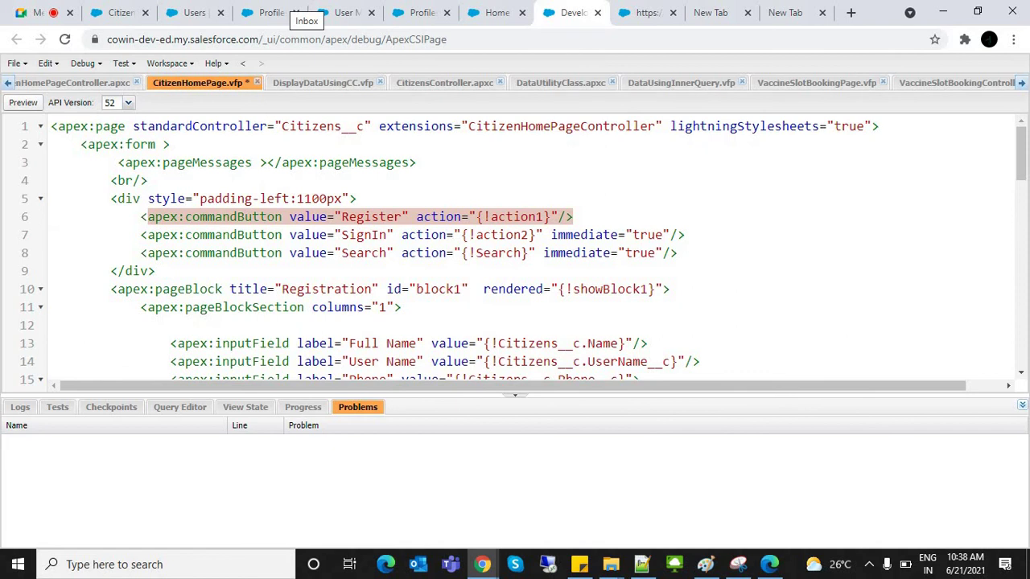
pyautogui.click(551, 216)
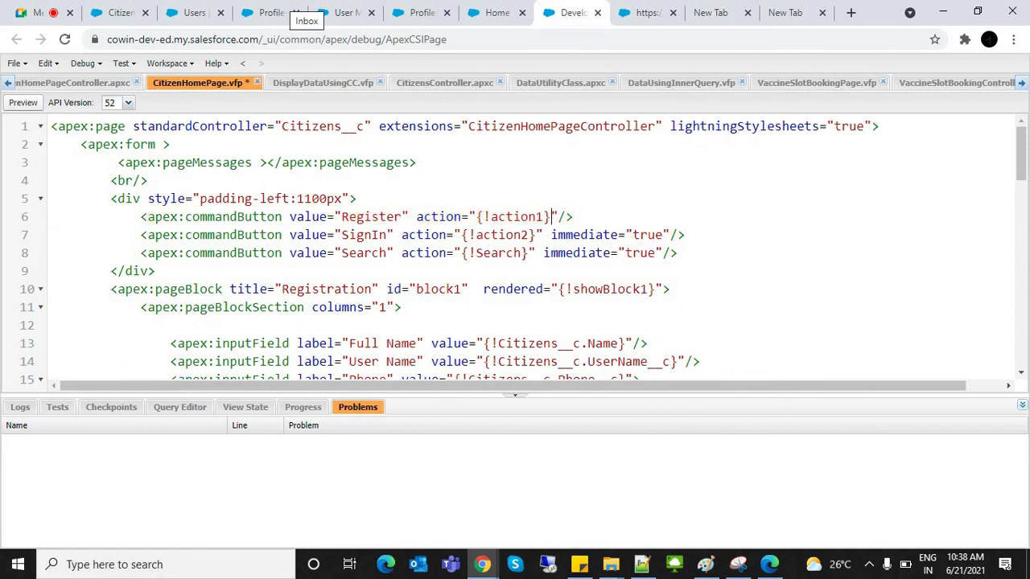
# Step: Type 're' in the apex:form tag to bring up the rendered suggestion, then return to the notes
pyautogui.click(159, 144)
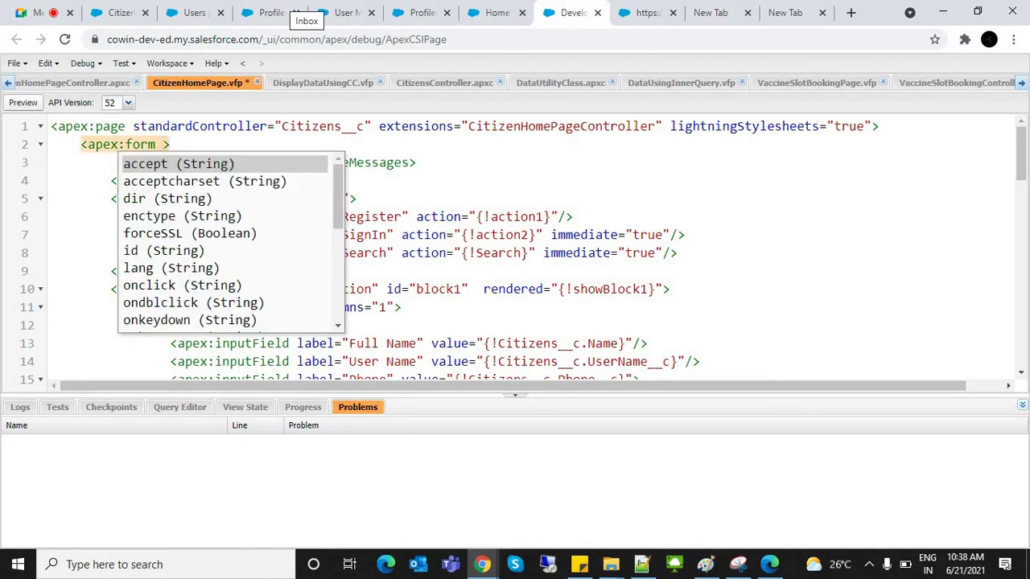
pyautogui.write('re')
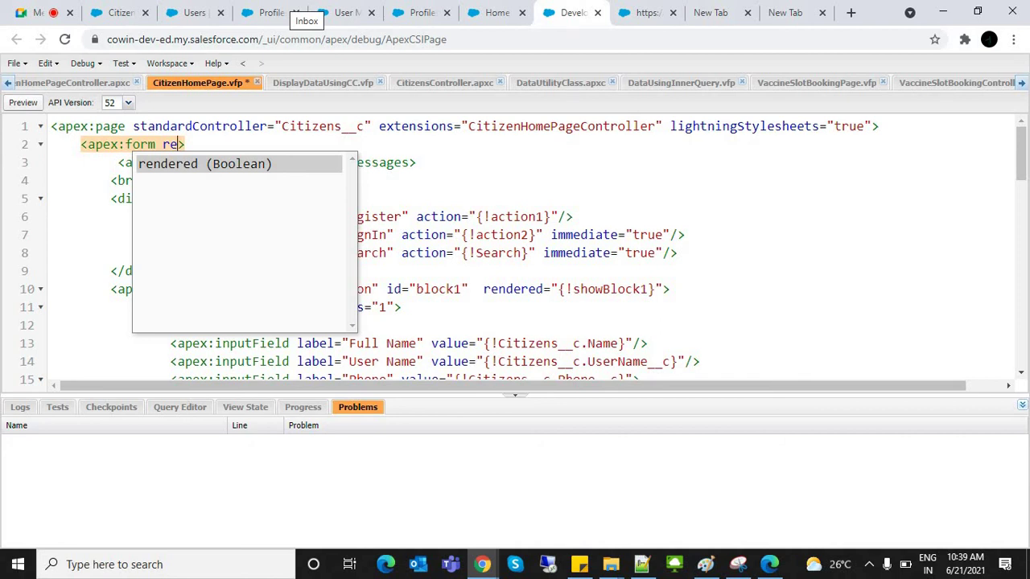
pyautogui.click(416, 162)
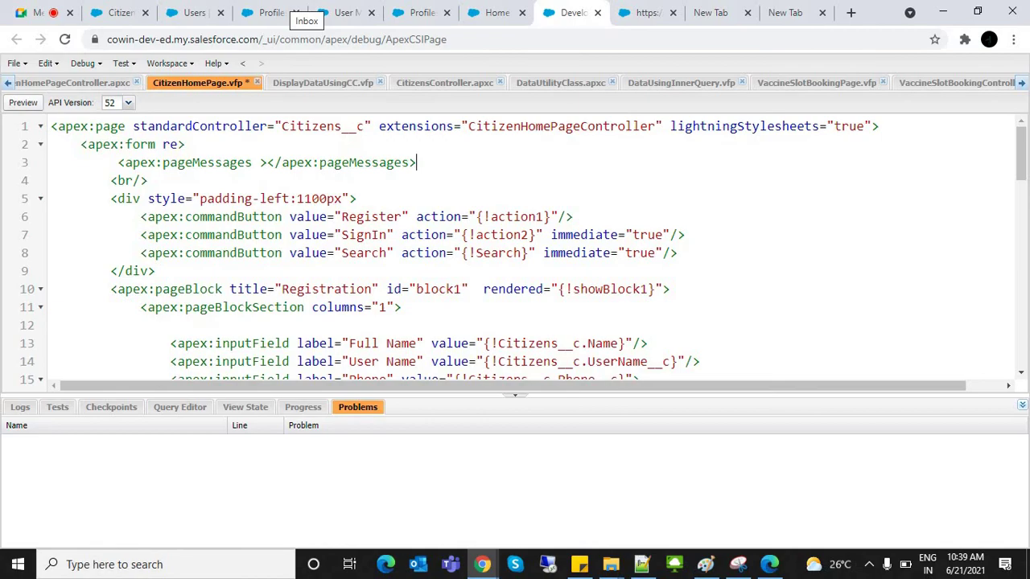
pyautogui.hotkey('alt', 'Tab')
pyautogui.hotkey('alt', 'Tab')
pyautogui.press('Tab')
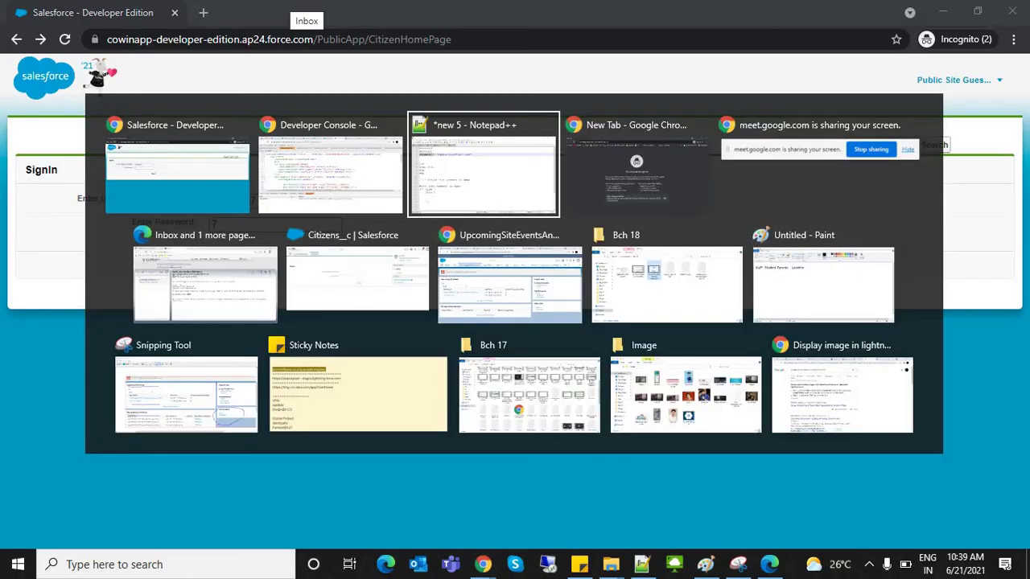
# Step: Delete the PDF, Text File, XLS and XML lines below RenderAs in the new 5 notes
pyautogui.click(90, 197)
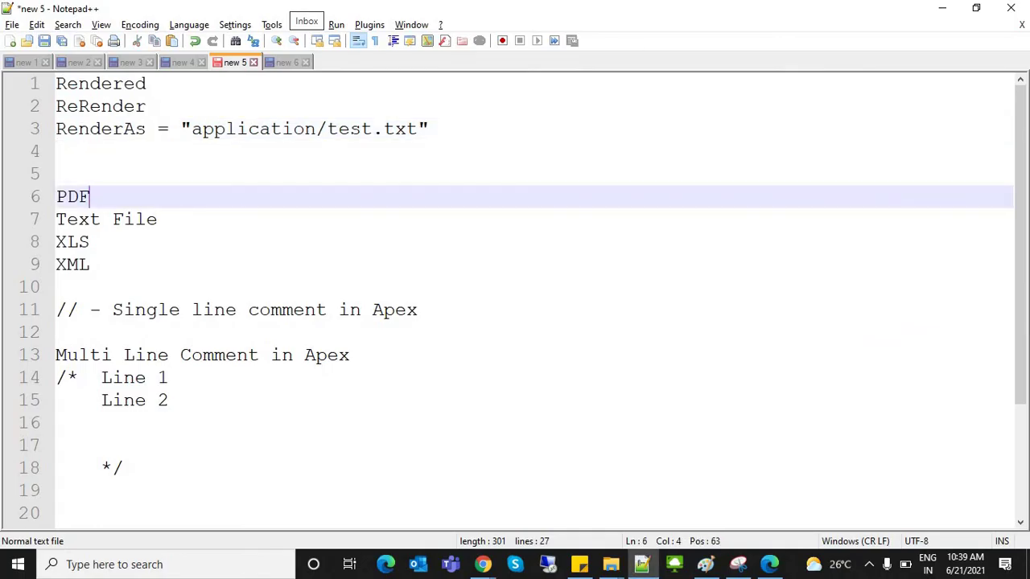
pyautogui.moveTo(55, 83); pyautogui.dragTo(147, 129)
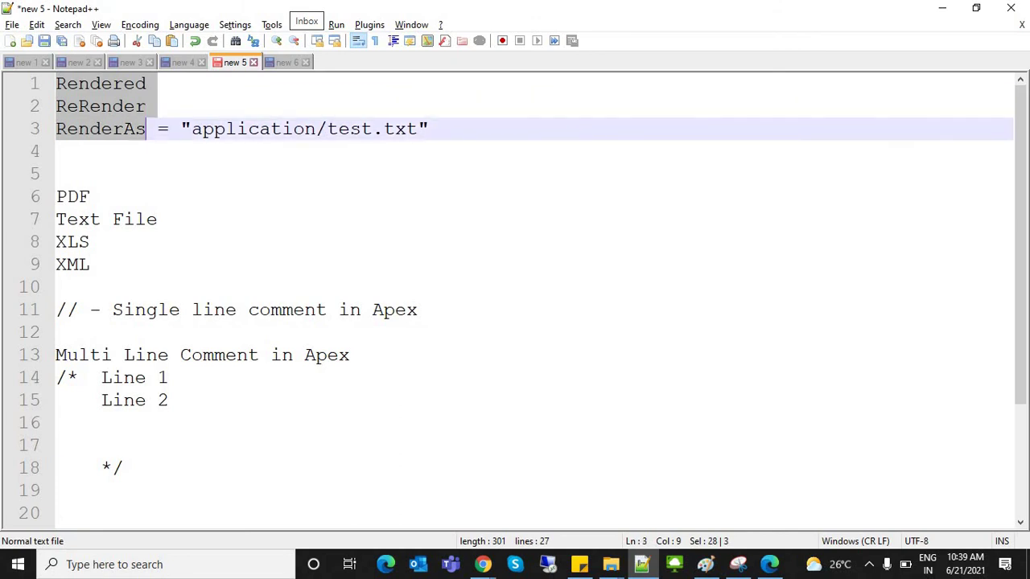
pyautogui.click(168, 129)
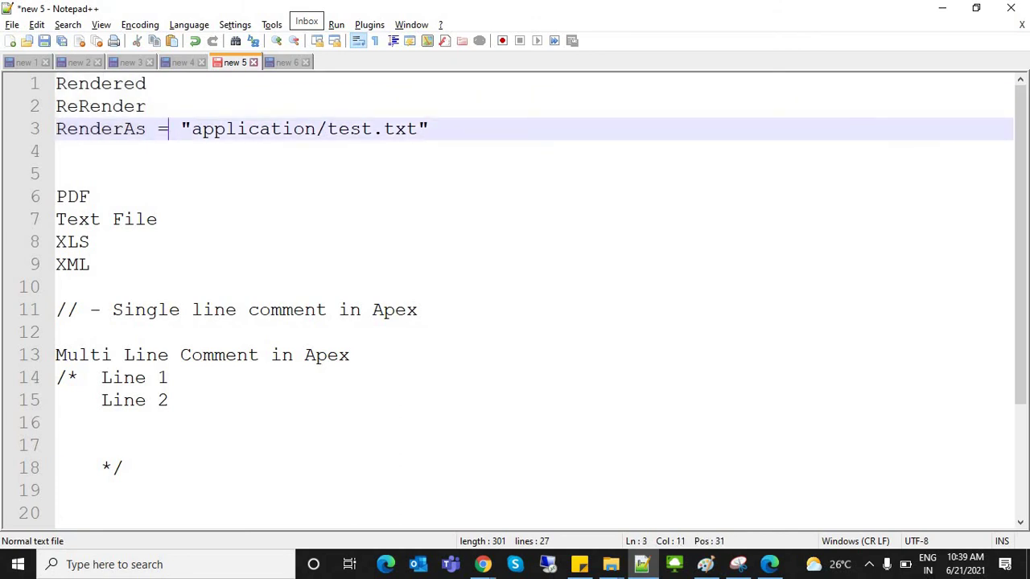
pyautogui.press('Left')
pyautogui.click(90, 264)
pyautogui.hotkey('shift', 'Up')
pyautogui.hotkey('shift', 'Up')
pyautogui.hotkey('shift', 'Up')
pyautogui.hotkey('shift', 'Up')
pyautogui.press('Delete')
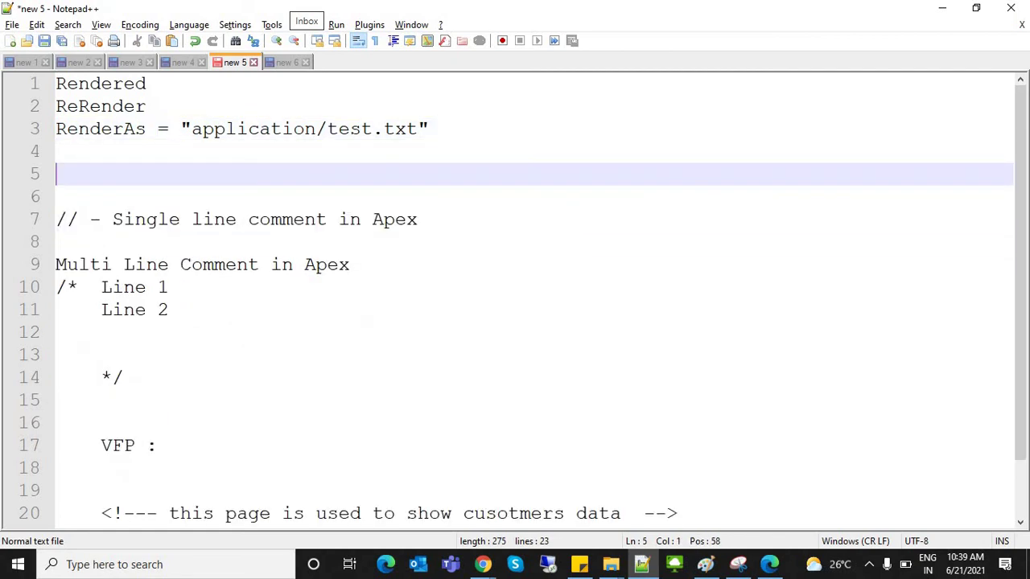